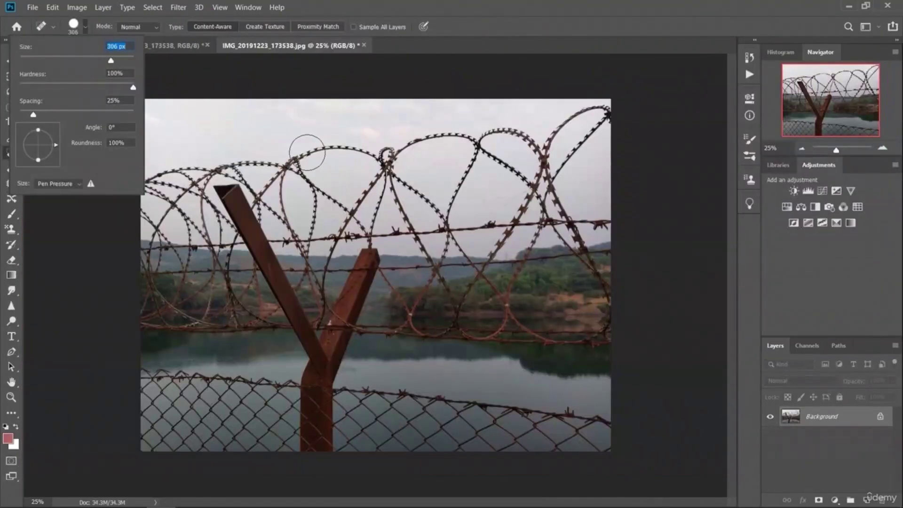
# Step: Adjust the Spot Healing Brush size and paint over the coiled razor wire across the sky to remove it
pyautogui.press('Return')
pyautogui.click(85, 27)
pyautogui.moveTo(59, 57); pyautogui.dragTo(49, 56)
pyautogui.moveTo(302, 152)
pyautogui.mouseDown()
pyautogui.moveTo(383, 157)
pyautogui.moveTo(474, 139)
pyautogui.mouseUp()
pyautogui.moveTo(465, 142)
pyautogui.mouseDown()
pyautogui.moveTo(538, 183)
pyautogui.moveTo(540, 153)
pyautogui.mouseUp()
pyautogui.moveTo(546, 170)
pyautogui.mouseDown()
pyautogui.moveTo(528, 139)
pyautogui.moveTo(603, 112)
pyautogui.mouseUp()
pyautogui.moveTo(559, 173); pyautogui.dragTo(616, 113)
pyautogui.moveTo(488, 140)
pyautogui.mouseDown()
pyautogui.moveTo(457, 210)
pyautogui.moveTo(505, 226)
pyautogui.mouseUp()
pyautogui.moveTo(533, 188); pyautogui.dragTo(495, 258)
pyautogui.moveTo(540, 170); pyautogui.dragTo(581, 242)
pyautogui.moveTo(530, 184); pyautogui.dragTo(547, 212)
pyautogui.moveTo(516, 223)
pyautogui.mouseDown()
pyautogui.moveTo(617, 219)
pyautogui.moveTo(527, 238)
pyautogui.moveTo(572, 221)
pyautogui.mouseUp()
pyautogui.moveTo(545, 230); pyautogui.dragTo(554, 200)
pyautogui.moveTo(386, 169)
pyautogui.mouseDown()
pyautogui.moveTo(446, 248)
pyautogui.moveTo(428, 202)
pyautogui.moveTo(366, 234)
pyautogui.mouseUp()
pyautogui.moveTo(399, 168)
pyautogui.mouseDown()
pyautogui.moveTo(429, 252)
pyautogui.moveTo(373, 226)
pyautogui.mouseUp()
pyautogui.moveTo(393, 162); pyautogui.dragTo(360, 205)
pyautogui.moveTo(385, 235)
pyautogui.mouseDown()
pyautogui.moveTo(308, 240)
pyautogui.moveTo(323, 189)
pyautogui.mouseUp()
pyautogui.moveTo(353, 209)
pyautogui.mouseDown()
pyautogui.moveTo(330, 245)
pyautogui.moveTo(317, 248)
pyautogui.moveTo(318, 191)
pyautogui.mouseUp()
pyautogui.moveTo(321, 190)
pyautogui.mouseDown()
pyautogui.moveTo(300, 169)
pyautogui.moveTo(264, 194)
pyautogui.mouseUp()
pyautogui.moveTo(302, 163); pyautogui.dragTo(231, 165)
pyautogui.moveTo(282, 162); pyautogui.dragTo(283, 205)
pyautogui.moveTo(237, 163); pyautogui.dragTo(259, 202)
pyautogui.moveTo(257, 189); pyautogui.dragTo(292, 235)
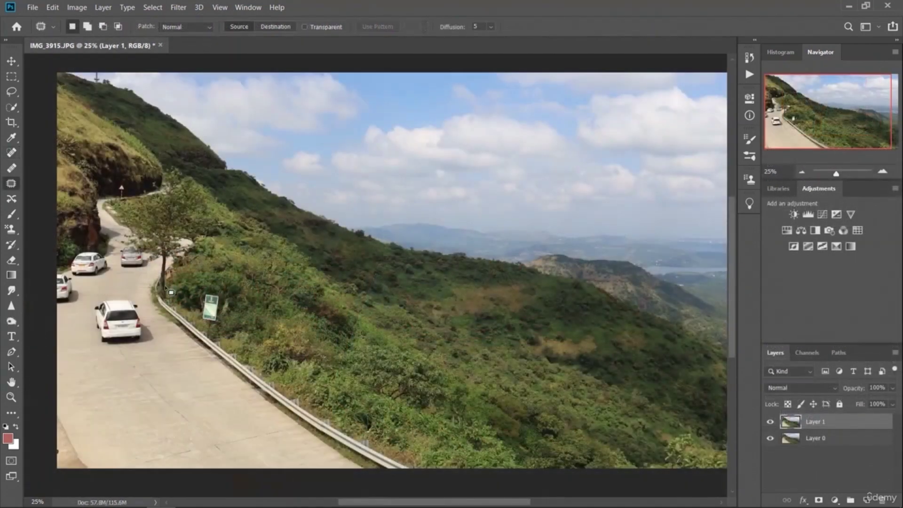
# Step: Patch out the white car nearest the camera with clean road surface from just below it, and clear the selection
pyautogui.click(11, 61)
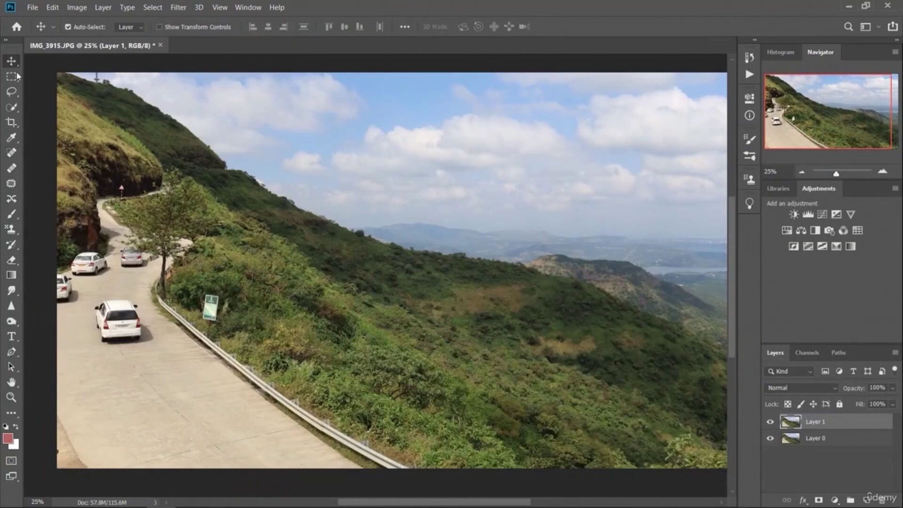
pyautogui.click(10, 186)
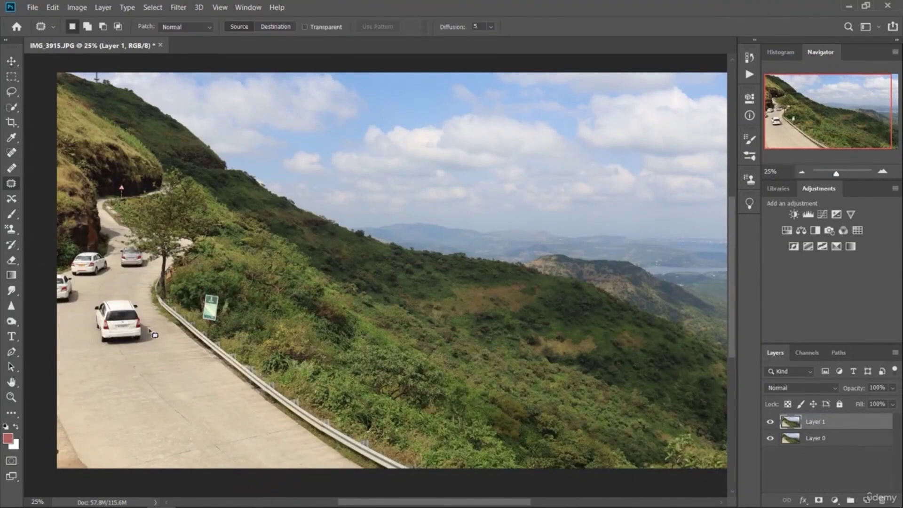
pyautogui.moveTo(144, 300)
pyautogui.mouseDown()
pyautogui.moveTo(96, 299)
pyautogui.moveTo(91, 356)
pyautogui.mouseUp()
pyautogui.moveTo(166, 343)
pyautogui.mouseDown()
pyautogui.moveTo(115, 296)
pyautogui.moveTo(135, 383)
pyautogui.moveTo(152, 372)
pyautogui.moveTo(168, 382)
pyautogui.mouseUp()
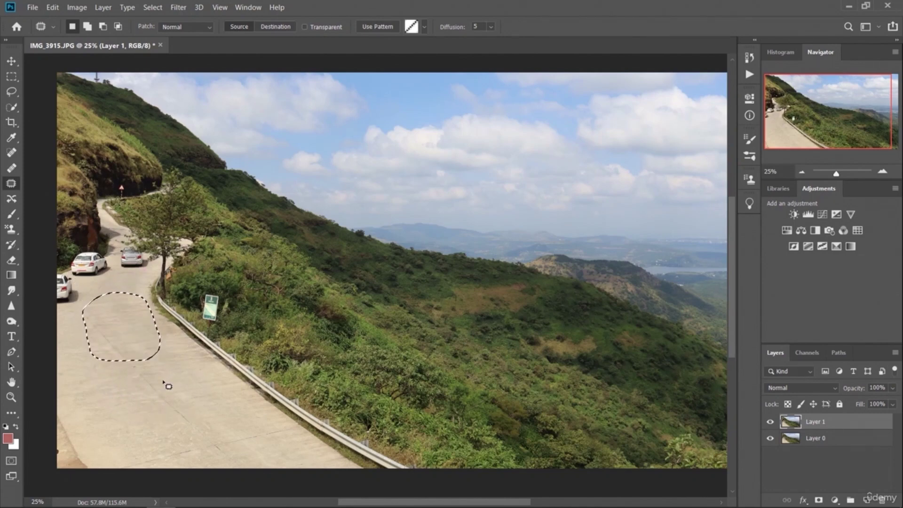
pyautogui.click(11, 76)
pyautogui.click(227, 220)
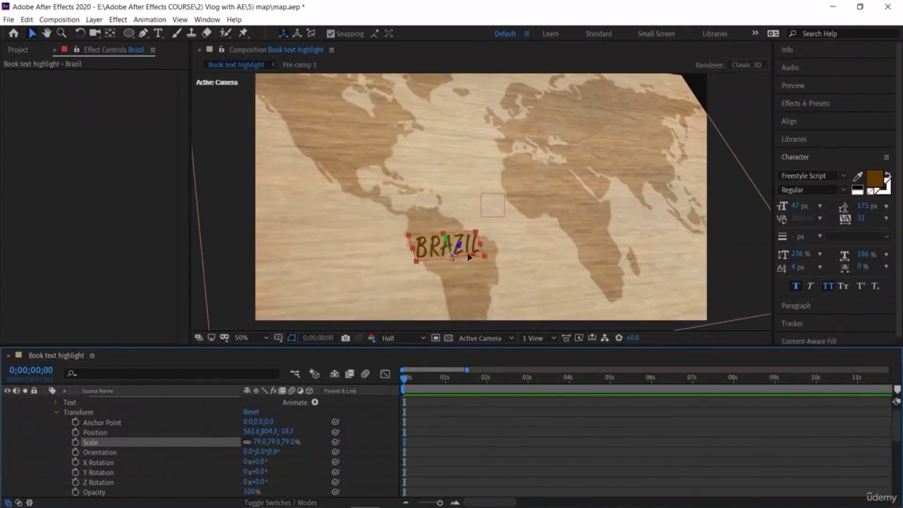
# Step: In the After Effects map composition, nudge the BRAZIL label to position 567.7, 807.5, -20.8 and go to 0;00;02;07
pyautogui.moveTo(467, 257); pyautogui.dragTo(472, 257)
pyautogui.moveTo(405, 380); pyautogui.dragTo(492, 408)
pyautogui.click(210, 226)
# Step: Add a "South Korea" text label near the far end of the yellow route, in small caps at 40 px
pyautogui.click(158, 35)
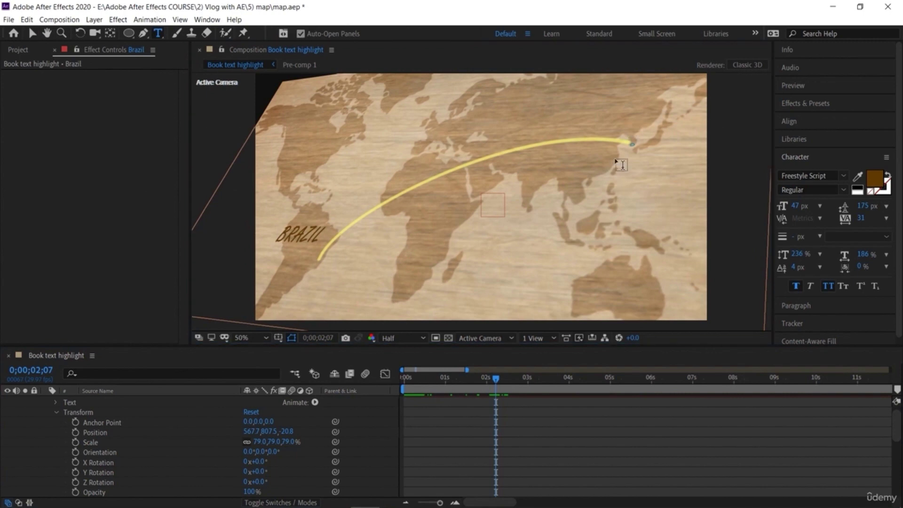
pyautogui.click(612, 158)
pyautogui.write('South Korea')
pyautogui.hotkey('ctrl', 'a')
pyautogui.click(843, 287)
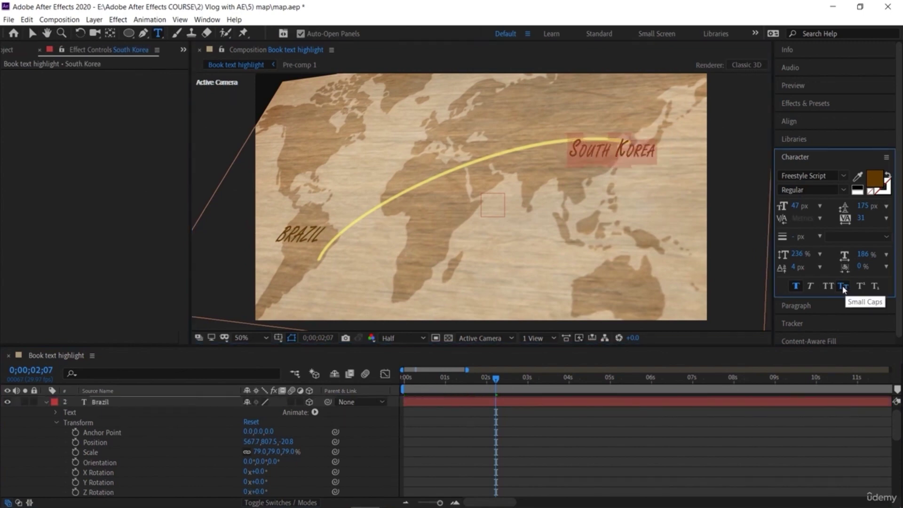
pyautogui.moveTo(793, 206); pyautogui.dragTo(789, 205)
# Step: Reposition the South Korea label just below the end of the yellow route and reveal its Scale property
pyautogui.click(32, 34)
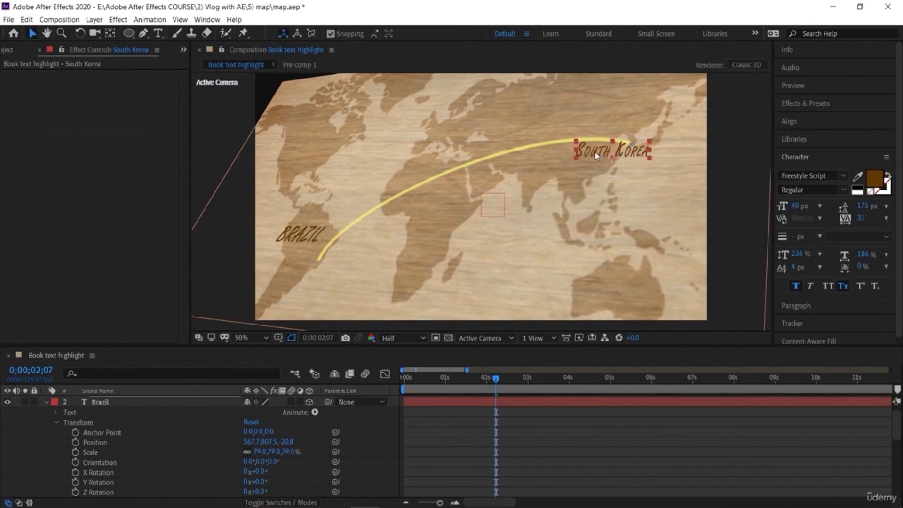
pyautogui.moveTo(598, 154); pyautogui.dragTo(605, 168)
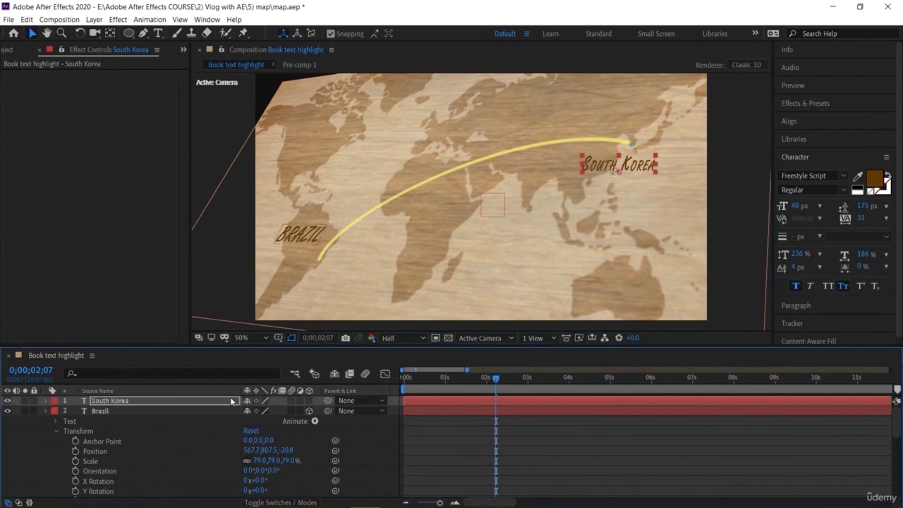
pyautogui.moveTo(626, 170)
pyautogui.mouseDown()
pyautogui.moveTo(628, 142)
pyautogui.moveTo(623, 179)
pyautogui.mouseUp()
pyautogui.click(117, 402)
pyautogui.press('s')
pyautogui.moveTo(562, 164); pyautogui.dragTo(645, 171)
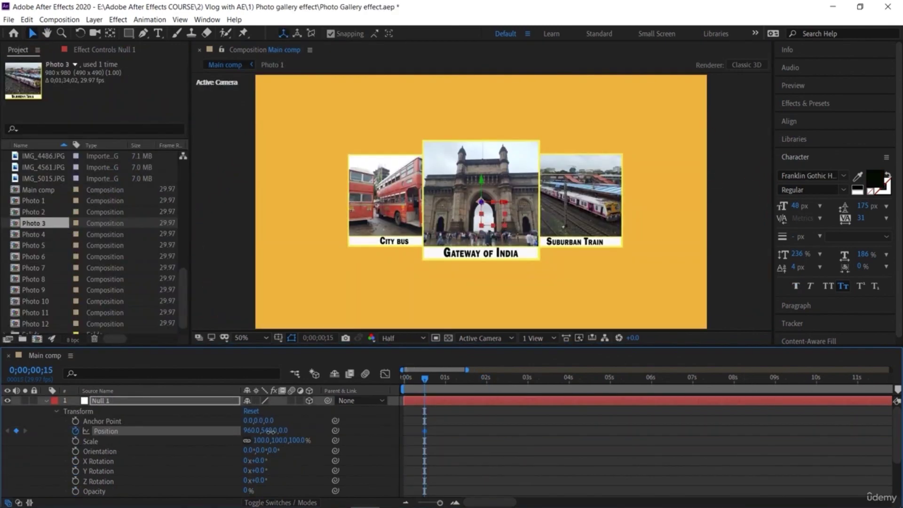
# Step: In the photo gallery's Main comp, animate Null 1's Position with a second keyframe at 0;00;01;00
pyautogui.moveTo(619, 427); pyautogui.dragTo(300, 486)
pyautogui.moveTo(425, 378); pyautogui.dragTo(445, 378)
pyautogui.moveTo(322, 432); pyautogui.dragTo(407, 431)
# Step: Apply Easy Ease to Null 1's first two Position keyframes
pyautogui.moveTo(445, 378); pyautogui.dragTo(466, 386)
pyautogui.moveTo(415, 424); pyautogui.dragTo(452, 438)
pyautogui.rightClick(445, 431)
pyautogui.moveTo(492, 425)
pyautogui.click(606, 363)
# Step: Keyframe Null 1's Position at 0;00;01;15 and at 0;00;02;00 with 1599, 542, 2749, and apply Easy Ease to both keyframes
pyautogui.moveTo(466, 378); pyautogui.dragTo(487, 394)
pyautogui.click(16, 431)
pyautogui.moveTo(251, 430); pyautogui.dragTo(546, 444)
pyautogui.moveTo(296, 431); pyautogui.dragTo(348, 435)
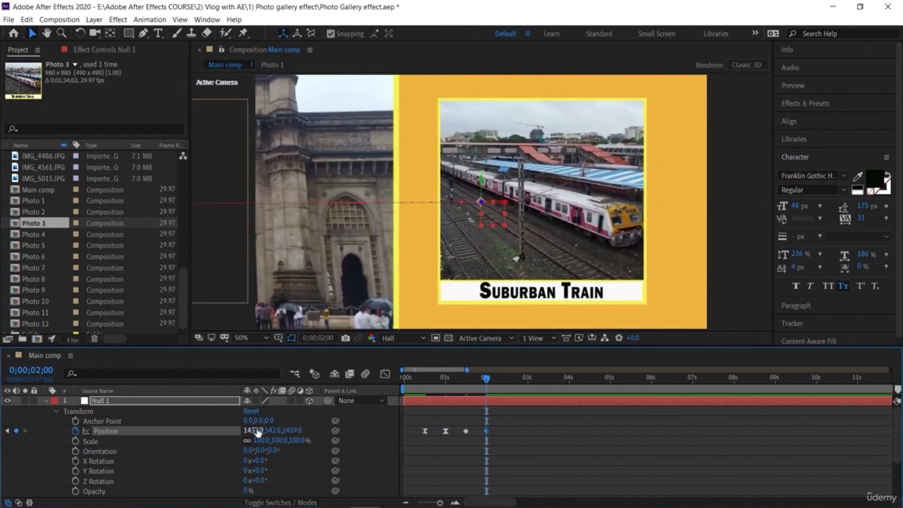
pyautogui.moveTo(254, 431); pyautogui.dragTo(352, 433)
pyautogui.moveTo(294, 431); pyautogui.dragTo(494, 440)
pyautogui.press('F9')
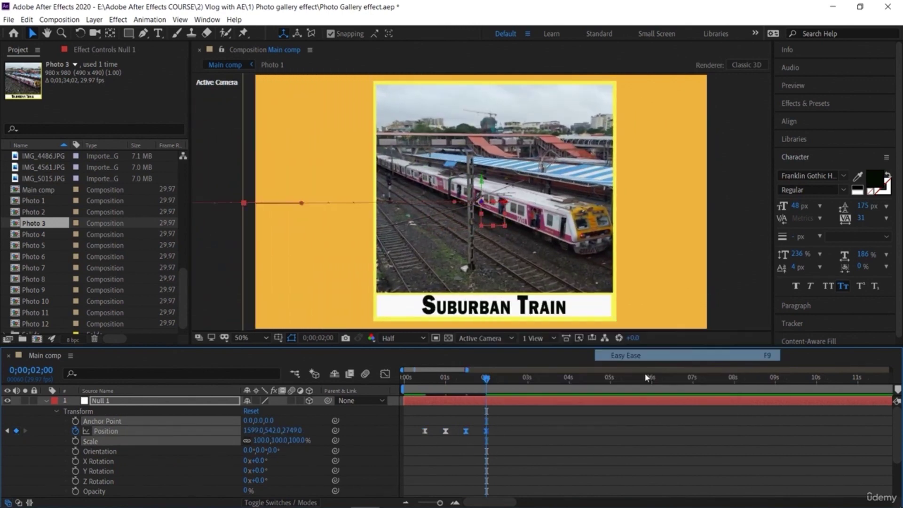
pyautogui.press('Home')
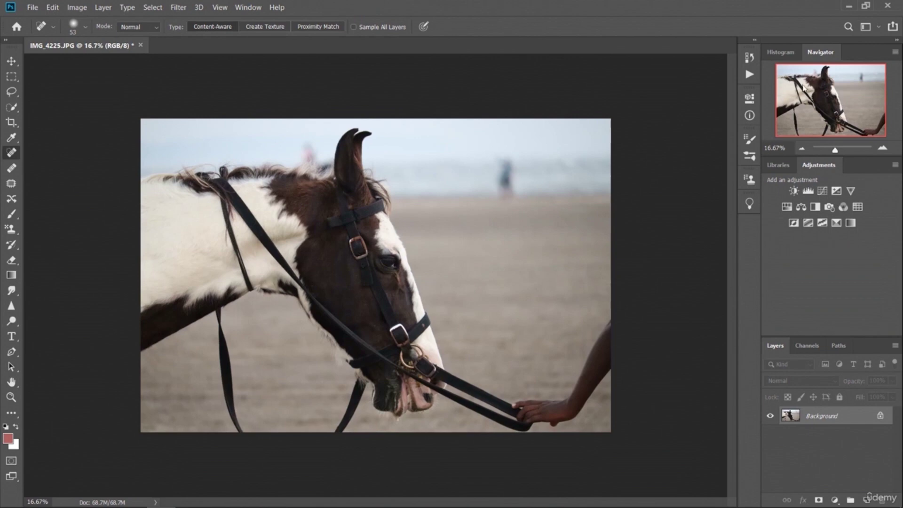
# Step: In Photoshop, switch the workspace to Essentials and back to Photography
pyautogui.click(874, 27)
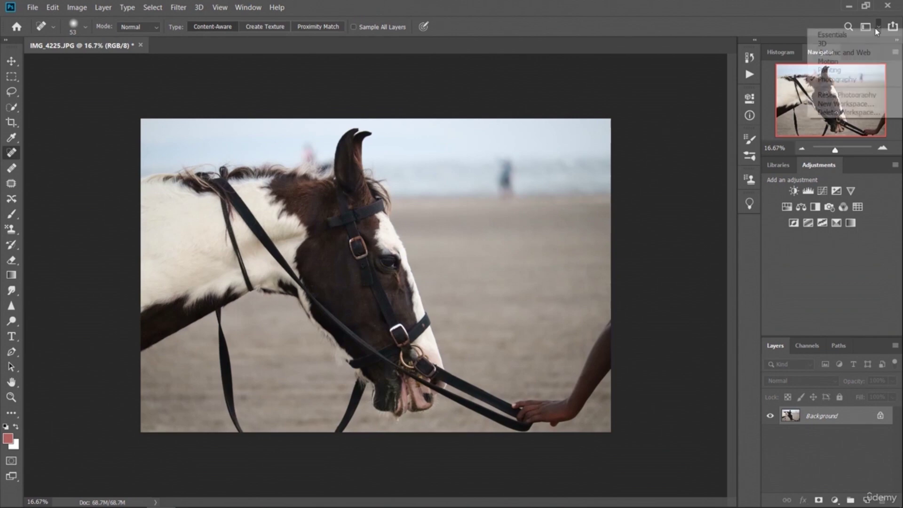
pyautogui.click(872, 35)
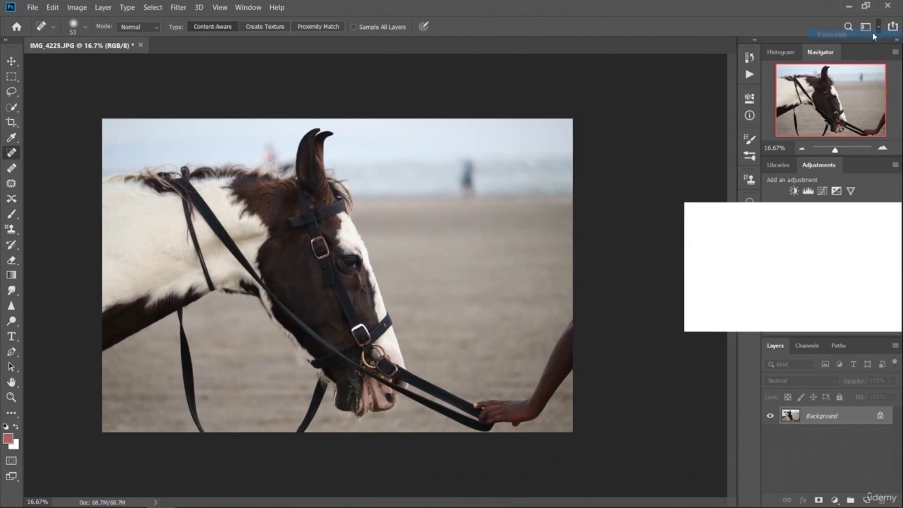
pyautogui.click(875, 27)
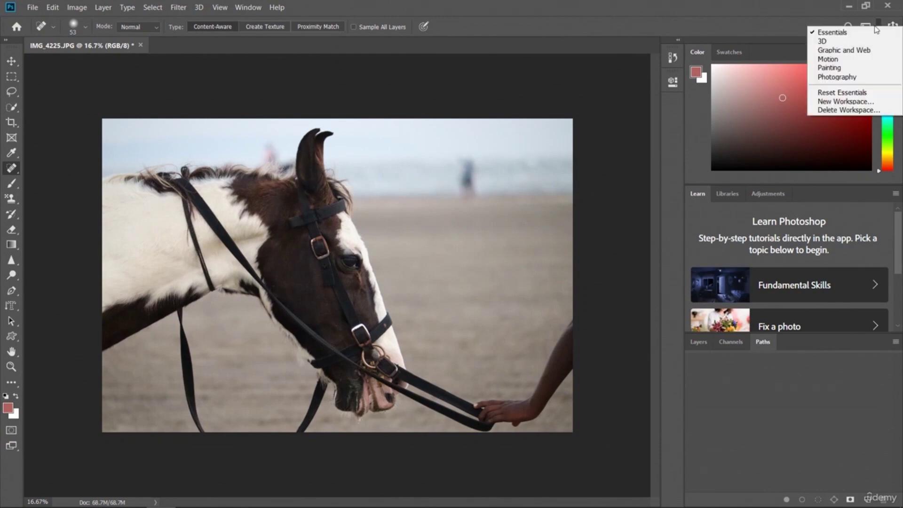
pyautogui.click(871, 76)
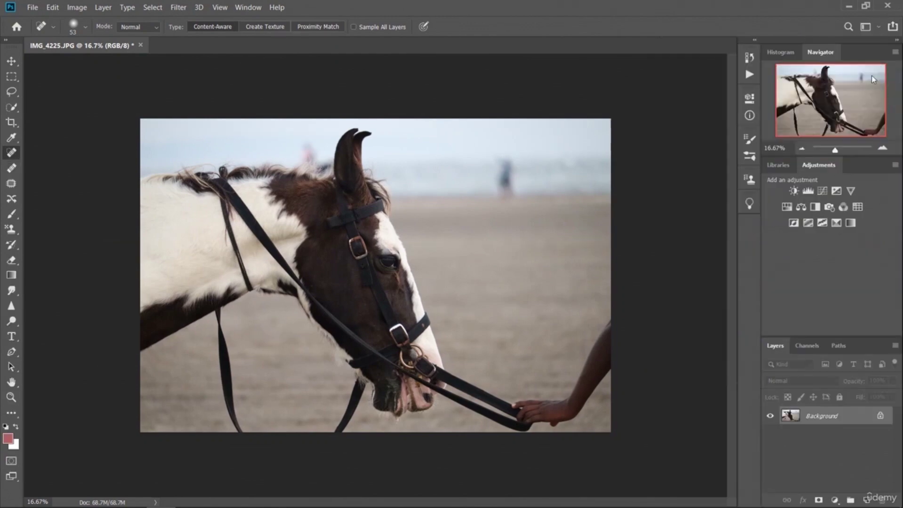
pyautogui.hotkey('ctrl', '+')
pyautogui.hotkey('ctrl', '-')
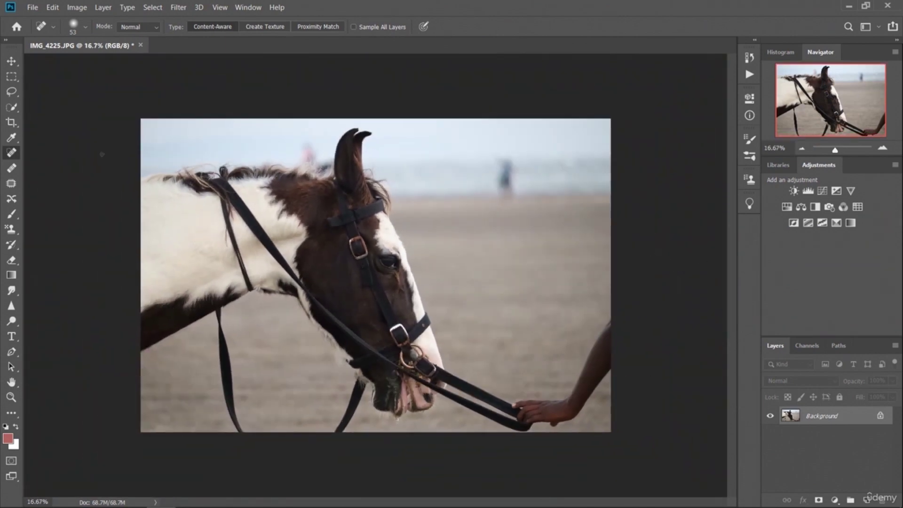
pyautogui.click(11, 60)
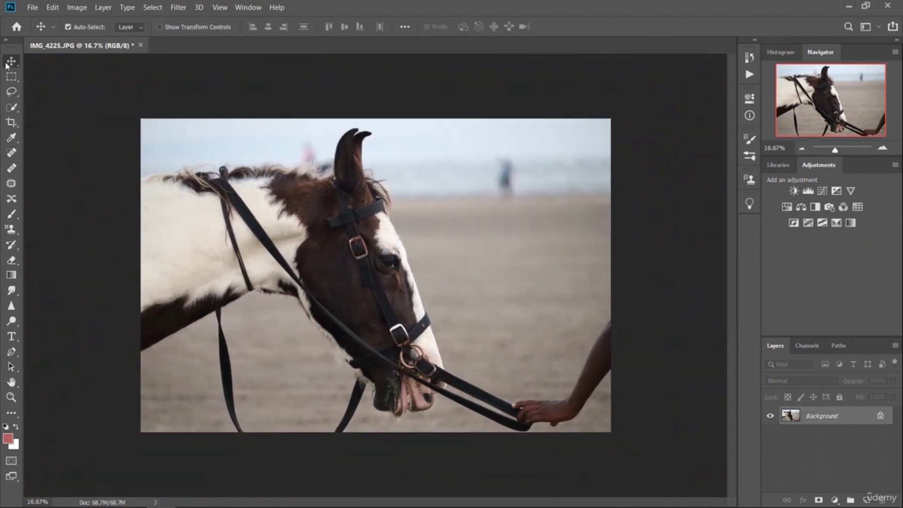
pyautogui.click(11, 138)
# Step: Activate the Spot Healing Brush and set its size to 399 px
pyautogui.click(12, 153)
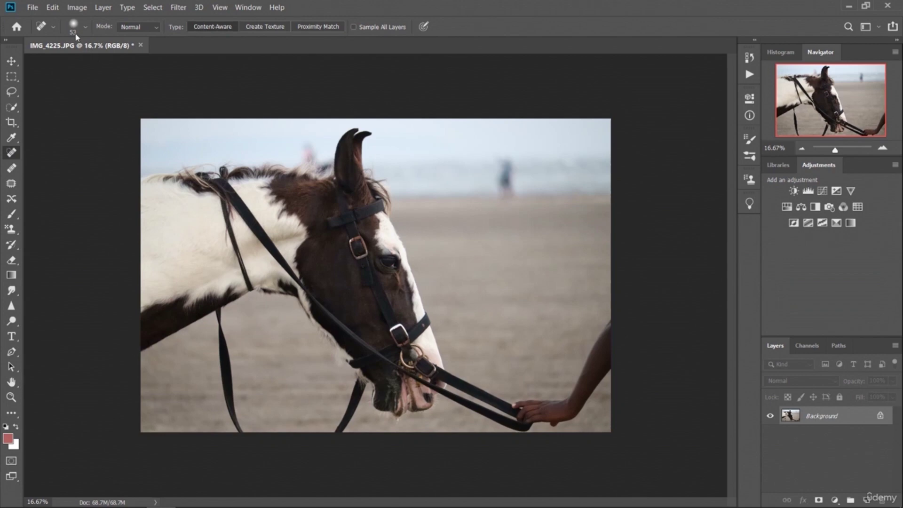
pyautogui.click(52, 28)
pyautogui.click(52, 27)
pyautogui.click(85, 28)
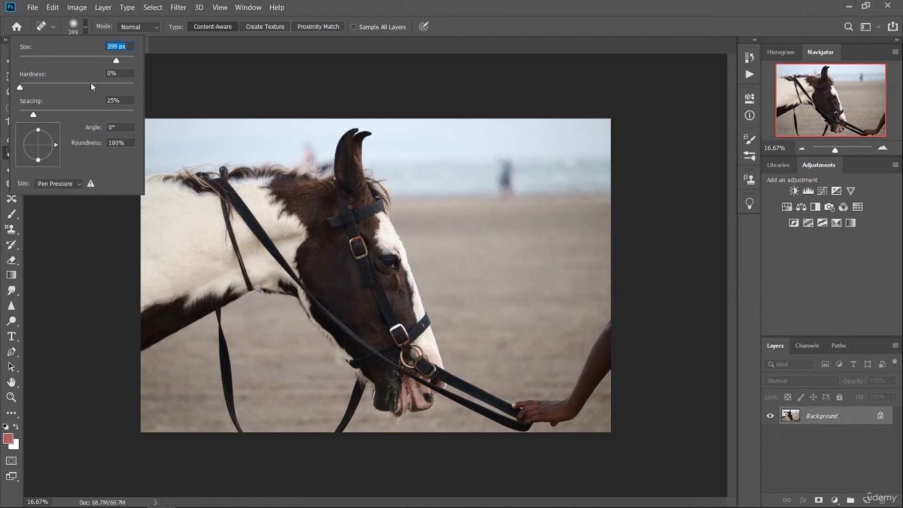
# Step: Try to remove the long hanging strap below the horse's neck with a soft healing stroke, and undo it
pyautogui.moveTo(220, 318); pyautogui.dragTo(232, 396)
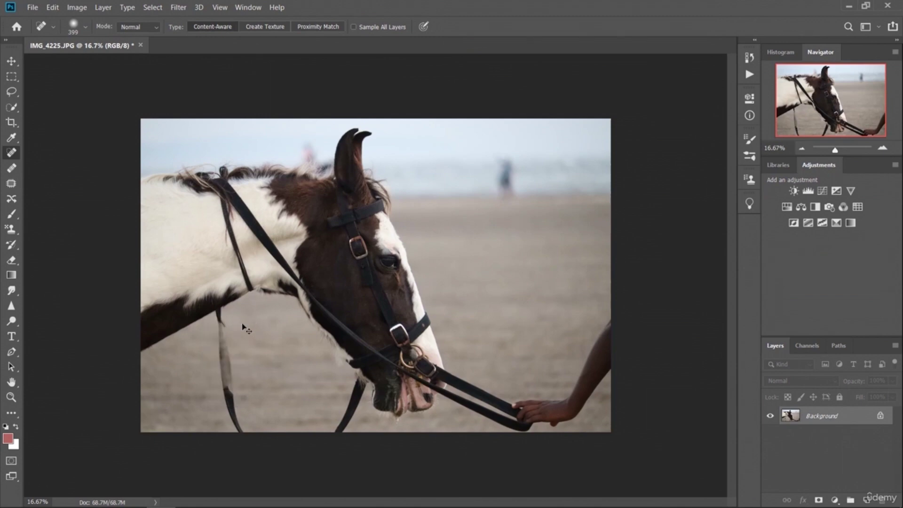
pyautogui.hotkey('ctrl', 'z')
# Step: Set the healing brush hardness to 100% and paint out the long strap hanging below the horse's neck
pyautogui.click(86, 29)
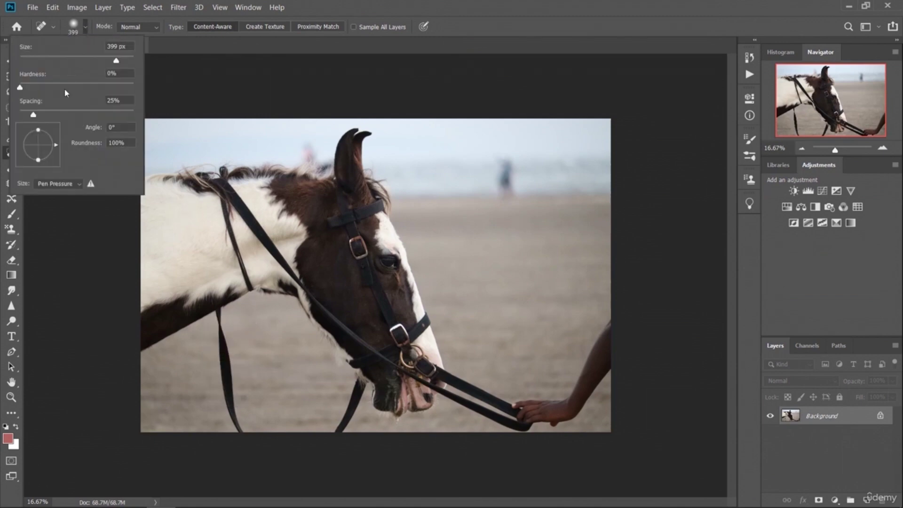
pyautogui.moveTo(131, 90); pyautogui.dragTo(138, 88)
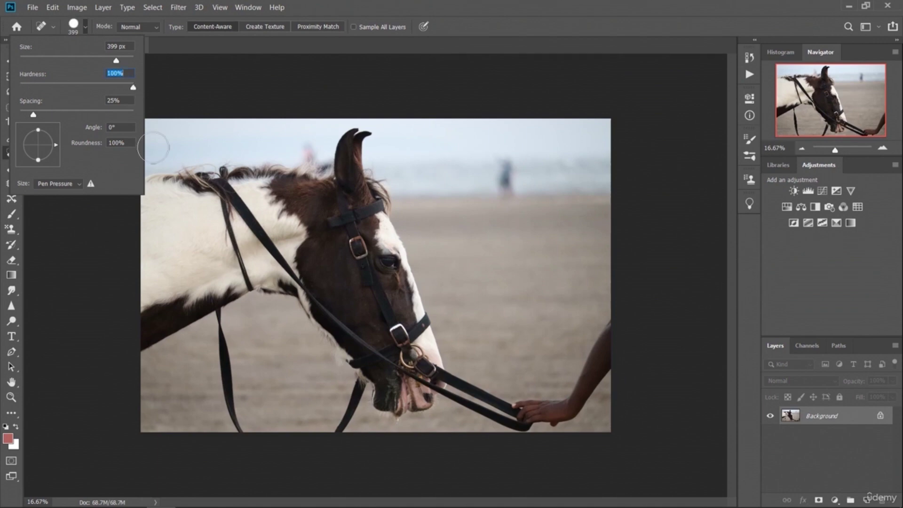
pyautogui.click(222, 325)
pyautogui.moveTo(222, 324)
pyautogui.mouseDown()
pyautogui.moveTo(225, 390)
pyautogui.moveTo(241, 433)
pyautogui.mouseUp()
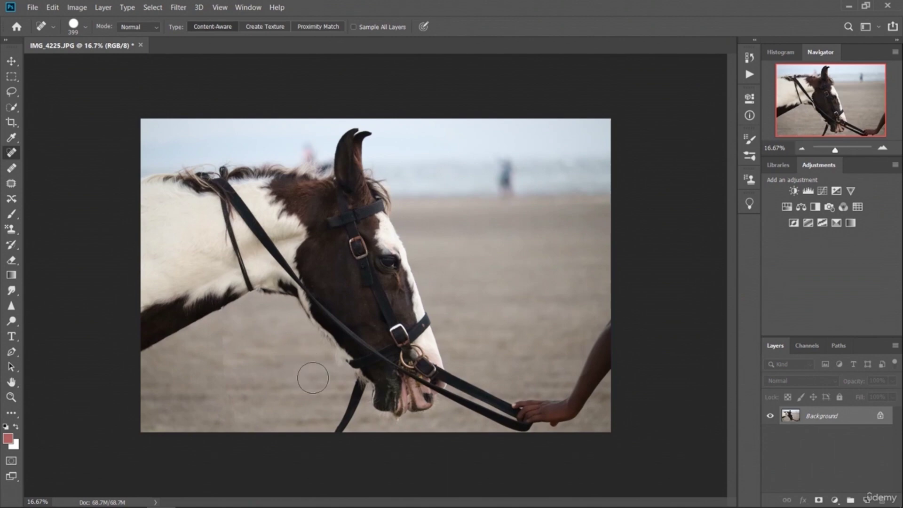
# Step: Try to paint out the short strap under the horse's jaw with the 399 px healing brush, and undo it
pyautogui.moveTo(334, 429); pyautogui.dragTo(353, 393)
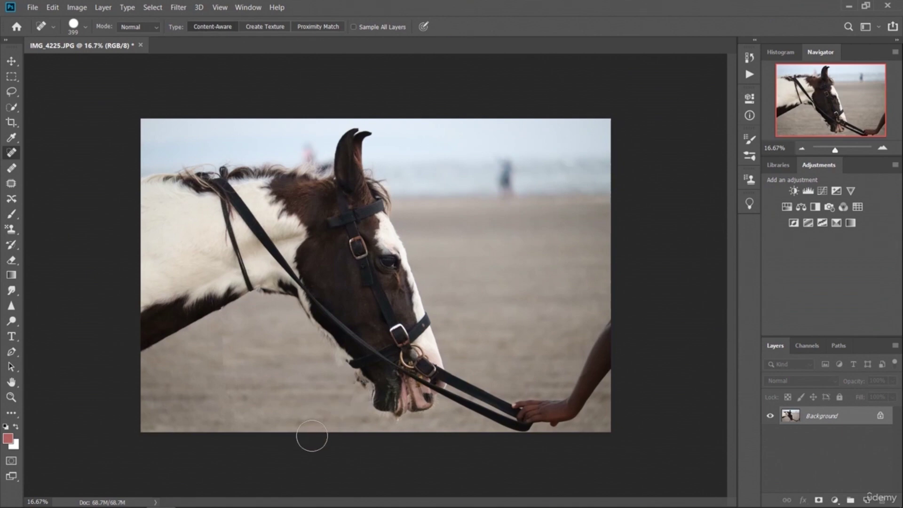
pyautogui.moveTo(342, 383); pyautogui.dragTo(352, 390)
pyautogui.hotkey('ctrl', 'z')
# Step: Set the healing brush size to 184 px and paint out the short strap hanging under the horse's jaw
pyautogui.click(85, 27)
pyautogui.moveTo(116, 61); pyautogui.dragTo(99, 62)
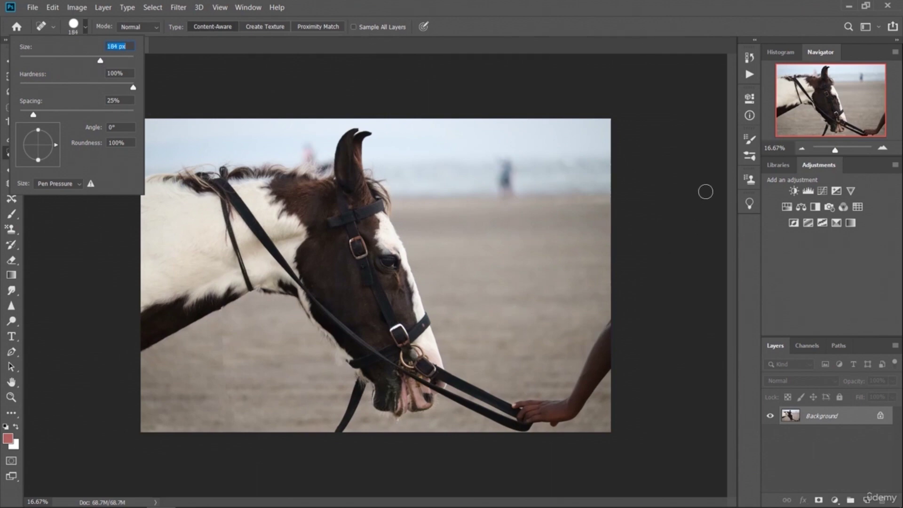
pyautogui.click(695, 264)
pyautogui.hotkey('ctrl', '+')
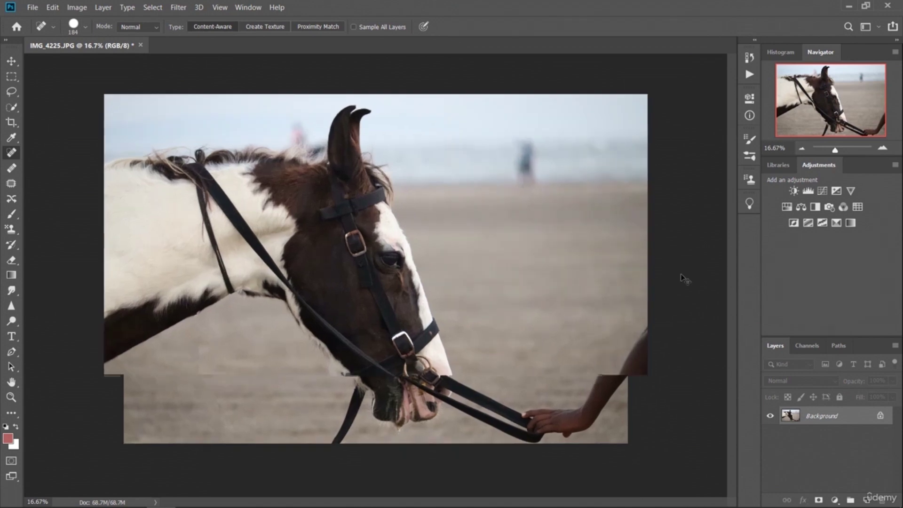
pyautogui.moveTo(730, 260); pyautogui.dragTo(729, 293)
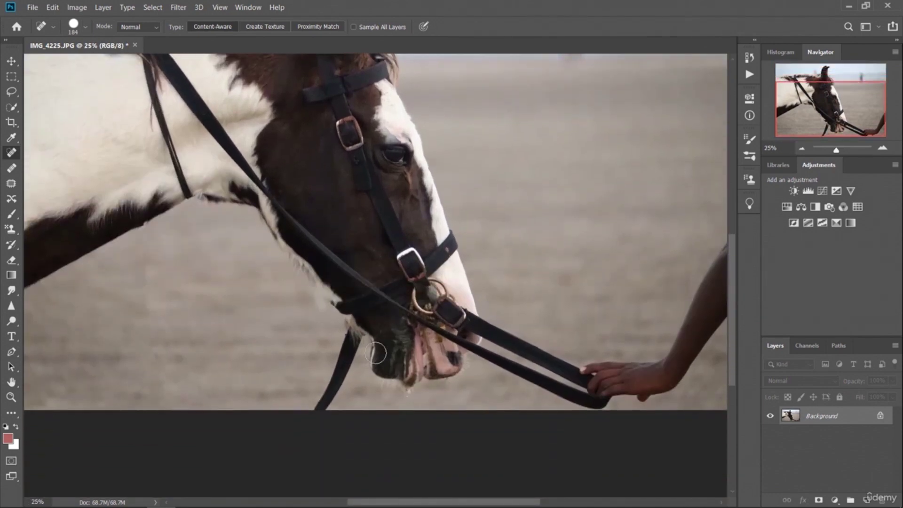
pyautogui.moveTo(352, 335)
pyautogui.mouseDown()
pyautogui.moveTo(341, 377)
pyautogui.moveTo(318, 406)
pyautogui.moveTo(335, 376)
pyautogui.mouseUp()
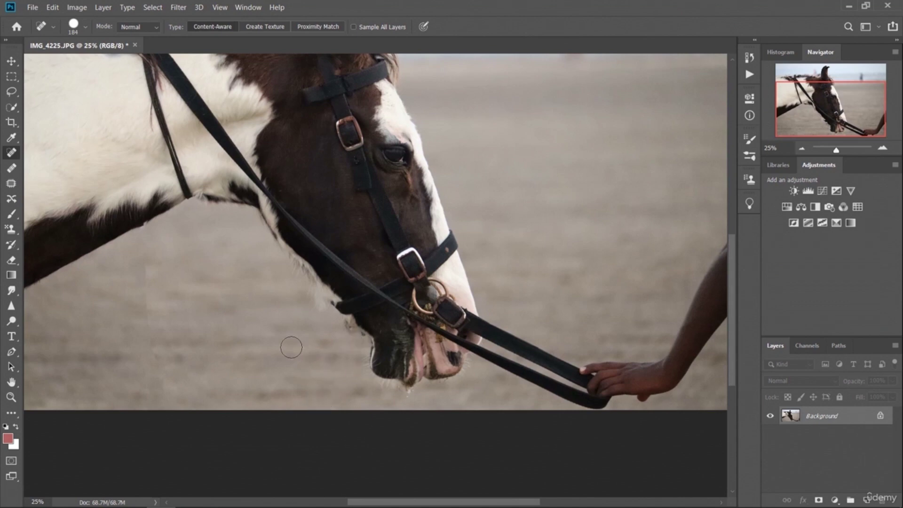
# Step: Try to heal away the lower rein between the horse's mouth and the hand, and undo it
pyautogui.moveTo(483, 354)
pyautogui.mouseDown()
pyautogui.moveTo(578, 403)
pyautogui.moveTo(527, 391)
pyautogui.moveTo(529, 380)
pyautogui.mouseUp()
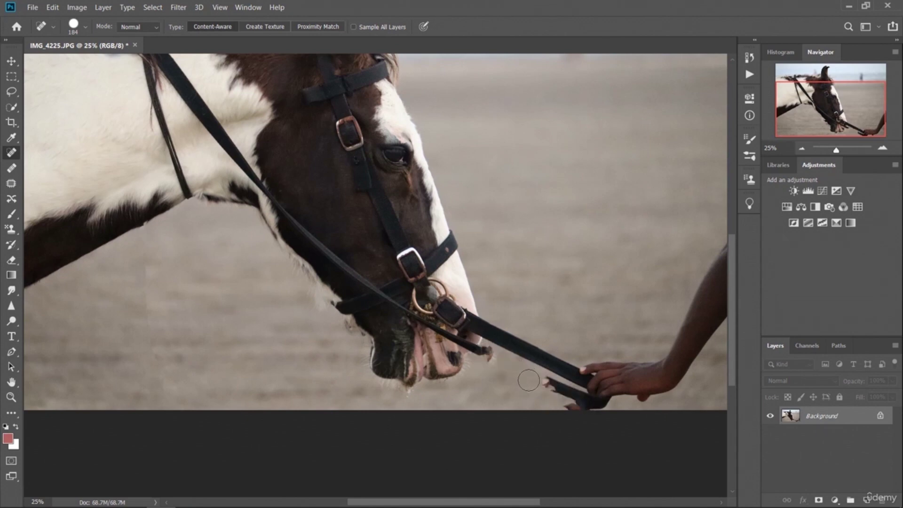
pyautogui.hotkey('ctrl', 'z')
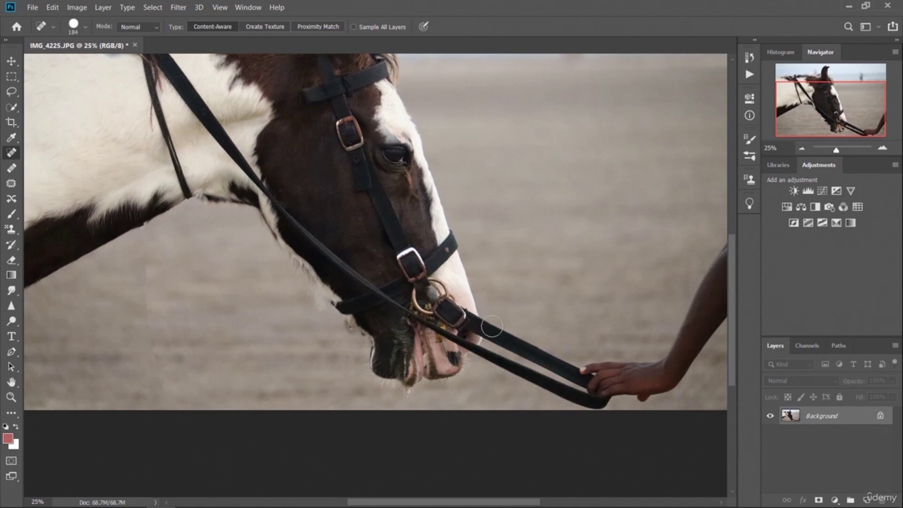
# Step: Paint out the middle stretch of the upper rein between the horse's muzzle and the hand
pyautogui.moveTo(491, 332)
pyautogui.mouseDown()
pyautogui.moveTo(568, 372)
pyautogui.moveTo(538, 349)
pyautogui.mouseUp()
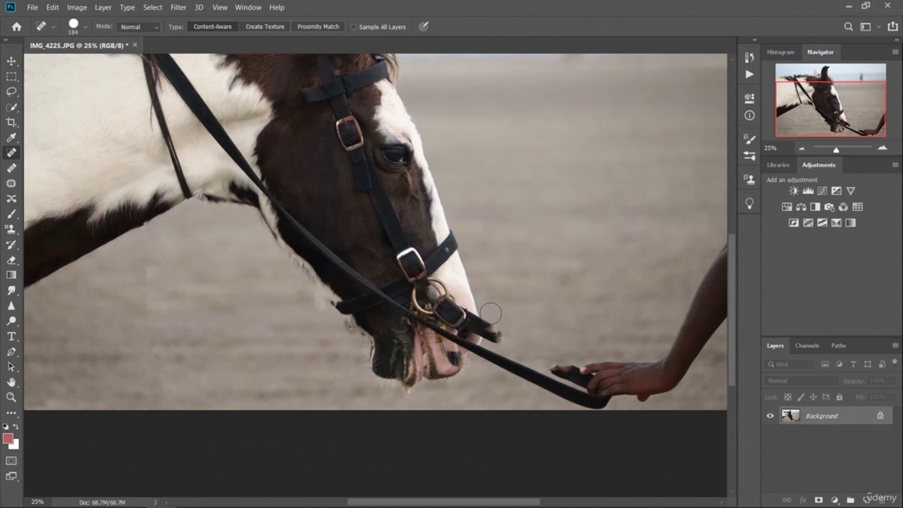
pyautogui.moveTo(492, 315)
pyautogui.mouseDown()
pyautogui.moveTo(495, 336)
pyautogui.moveTo(482, 357)
pyautogui.moveTo(525, 359)
pyautogui.mouseUp()
# Step: Try to heal away the leftover rein end and buckle beside the horse's mouth, and undo the stroke
pyautogui.moveTo(423, 288); pyautogui.dragTo(493, 334)
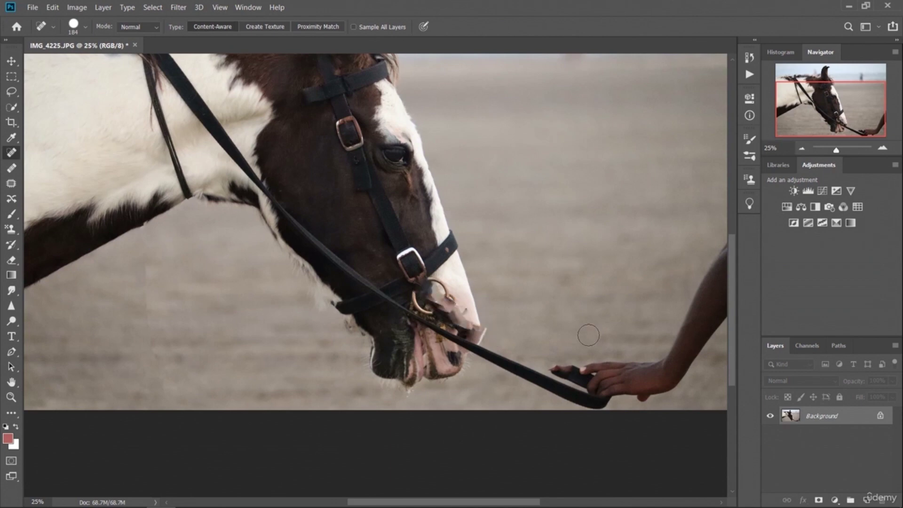
pyautogui.hotkey('ctrl', 'z')
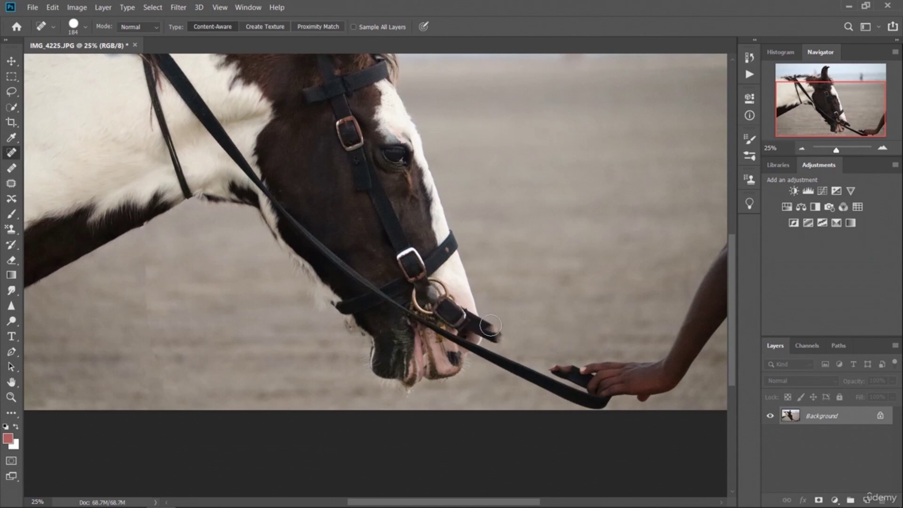
# Step: Try to heal the rein tip beside the muzzle, and undo back to the uncut upper rein
pyautogui.moveTo(490, 323); pyautogui.dragTo(494, 346)
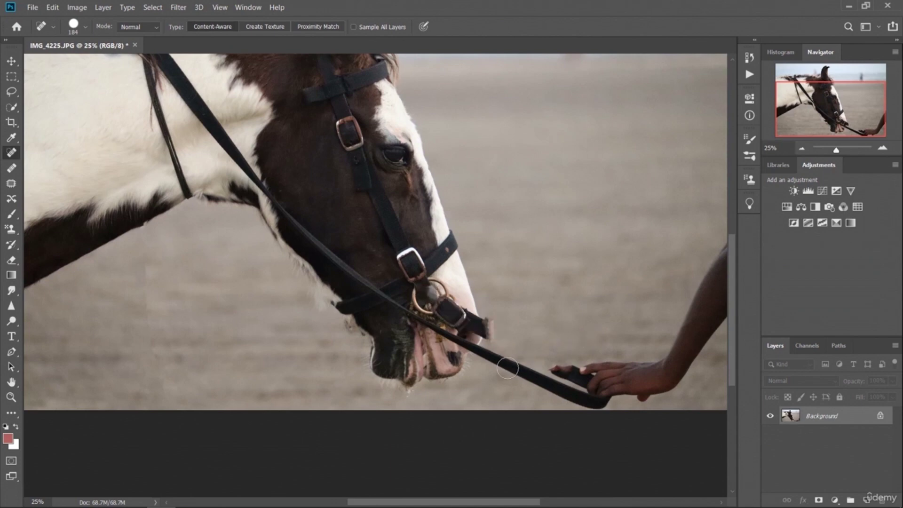
pyautogui.hotkey('ctrl', 'z')
pyautogui.hotkey('ctrl', 'z')
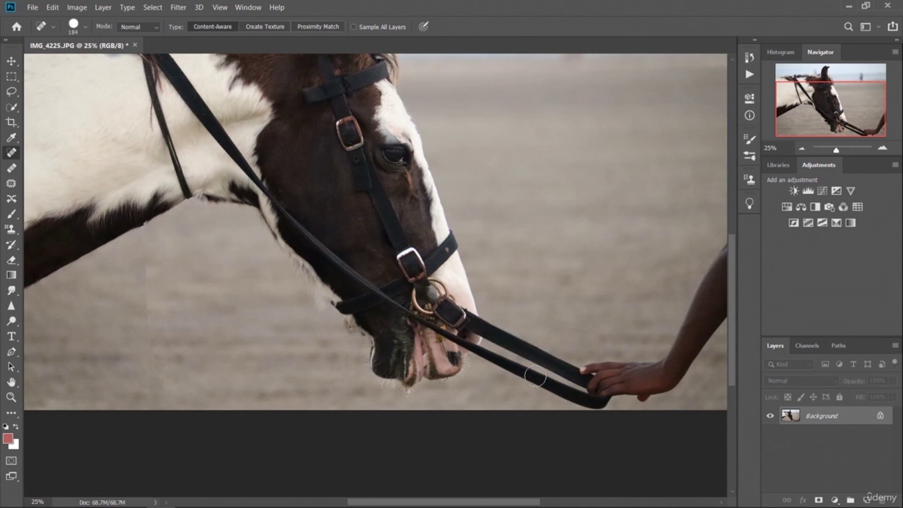
# Step: Paint out the lower and upper reins between the horse's muzzle and the hand, and undo a stroke on the leftover ends
pyautogui.moveTo(529, 376); pyautogui.dragTo(606, 405)
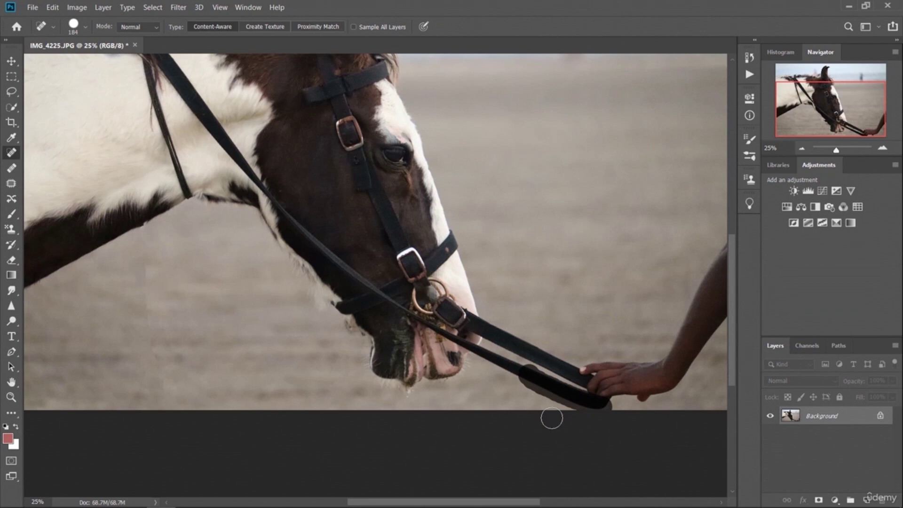
pyautogui.moveTo(574, 395); pyautogui.dragTo(621, 419)
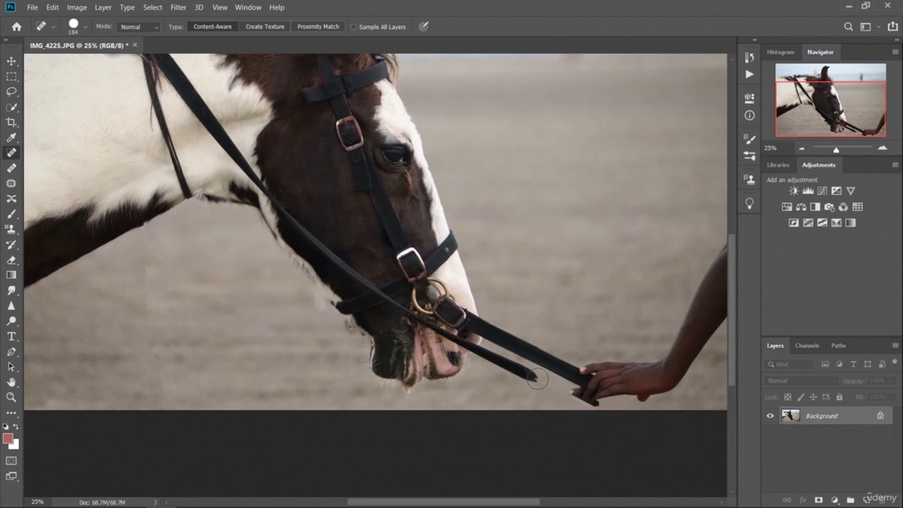
pyautogui.moveTo(480, 356)
pyautogui.mouseDown()
pyautogui.moveTo(544, 390)
pyautogui.moveTo(527, 396)
pyautogui.mouseUp()
pyautogui.moveTo(491, 351); pyautogui.dragTo(485, 358)
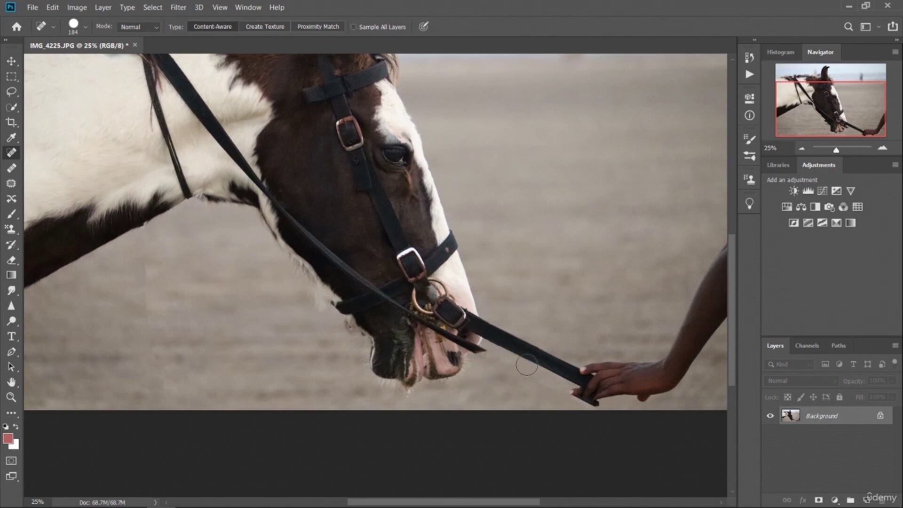
pyautogui.moveTo(497, 335); pyautogui.dragTo(571, 372)
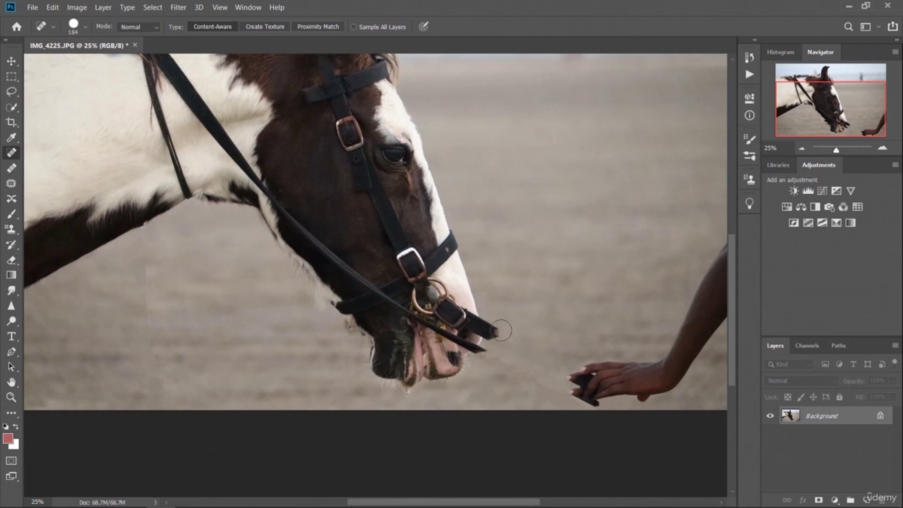
pyautogui.moveTo(498, 325); pyautogui.dragTo(493, 351)
pyautogui.hotkey('ctrl', 'z')
# Step: Set the healing brush size to 431 px and paint out the hand and the rein piece it holds
pyautogui.click(53, 31)
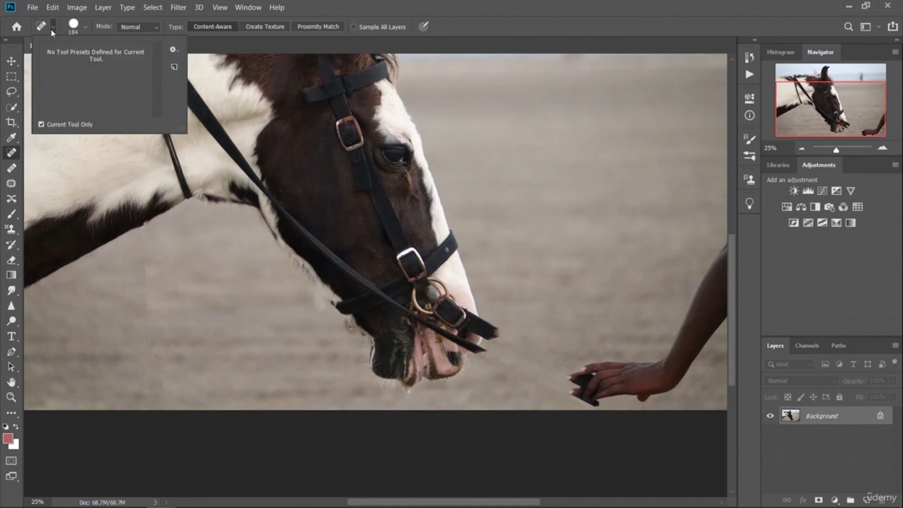
pyautogui.click(53, 31)
pyautogui.click(86, 30)
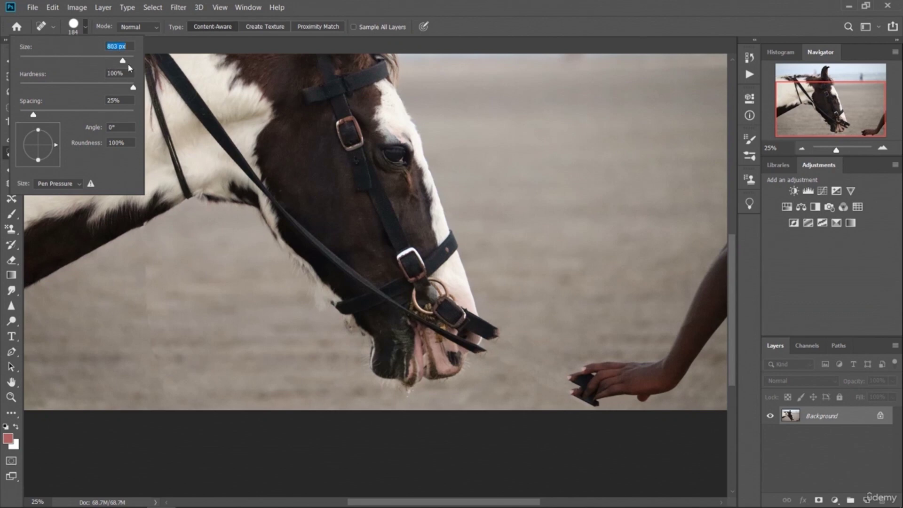
pyautogui.moveTo(129, 65); pyautogui.dragTo(129, 65)
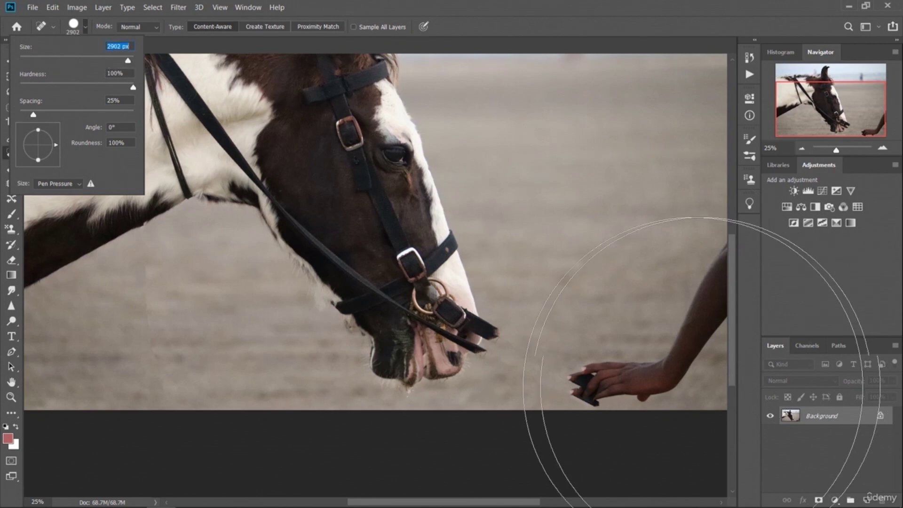
pyautogui.click(85, 29)
pyautogui.click(85, 29)
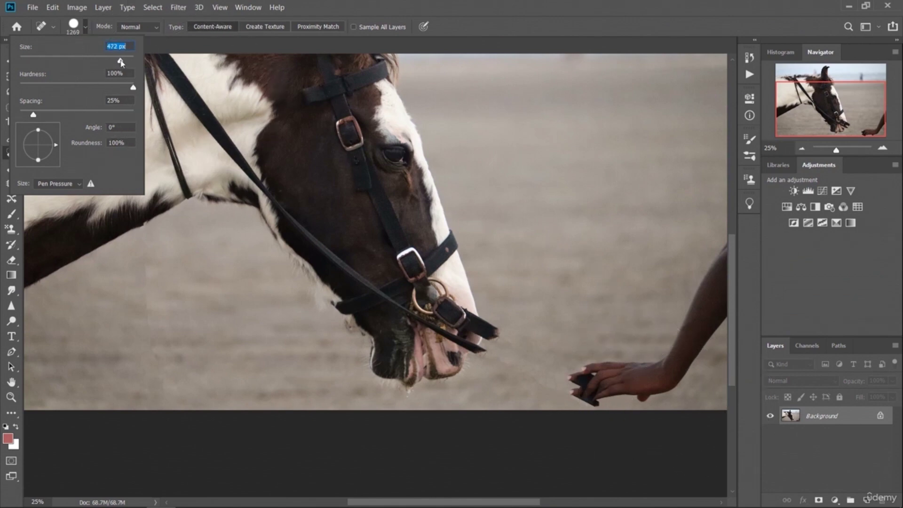
pyautogui.moveTo(571, 377)
pyautogui.mouseDown()
pyautogui.moveTo(670, 384)
pyautogui.moveTo(655, 415)
pyautogui.mouseUp()
pyautogui.moveTo(588, 407)
pyautogui.mouseDown()
pyautogui.moveTo(671, 389)
pyautogui.moveTo(660, 414)
pyautogui.mouseUp()
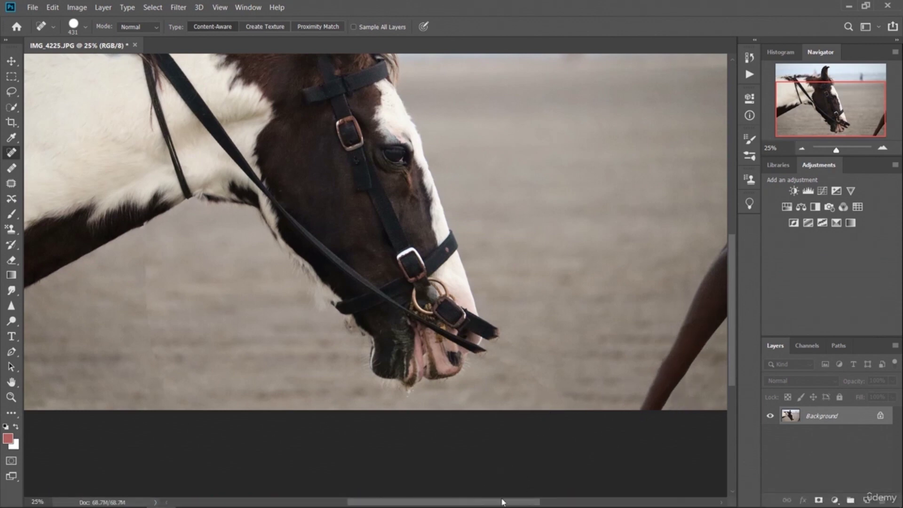
# Step: Paint out the remaining arm at the photo's lower right edge, and try a stroke on the rein ends beside the muzzle
pyautogui.moveTo(503, 503); pyautogui.dragTo(536, 504)
pyautogui.moveTo(534, 405)
pyautogui.mouseDown()
pyautogui.moveTo(575, 342)
pyautogui.moveTo(613, 251)
pyautogui.moveTo(577, 425)
pyautogui.mouseUp()
pyautogui.moveTo(532, 404)
pyautogui.mouseDown()
pyautogui.moveTo(603, 347)
pyautogui.moveTo(625, 427)
pyautogui.mouseUp()
pyautogui.moveTo(571, 410); pyautogui.dragTo(619, 431)
pyautogui.moveTo(382, 297); pyautogui.dragTo(402, 345)
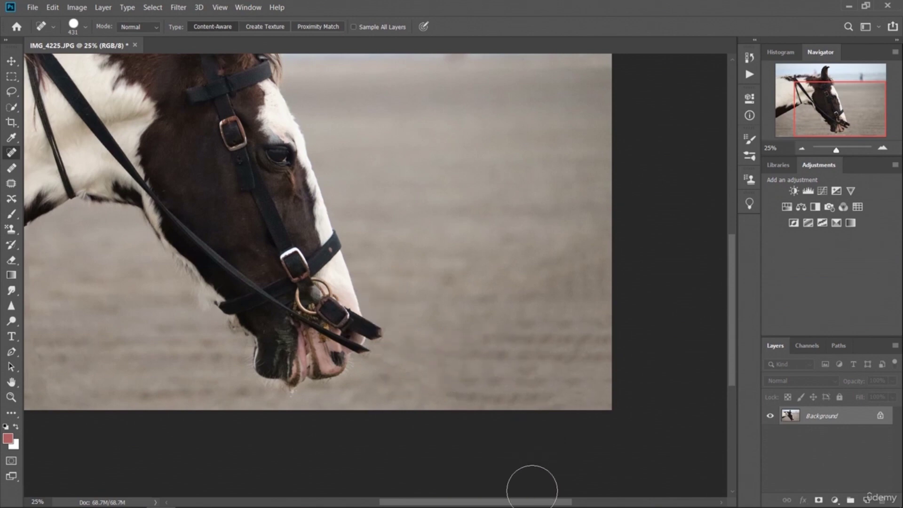
# Step: Set the healing brush size to 186 px and paint out the thin strap hanging down the horse's white neck
pyautogui.click(86, 27)
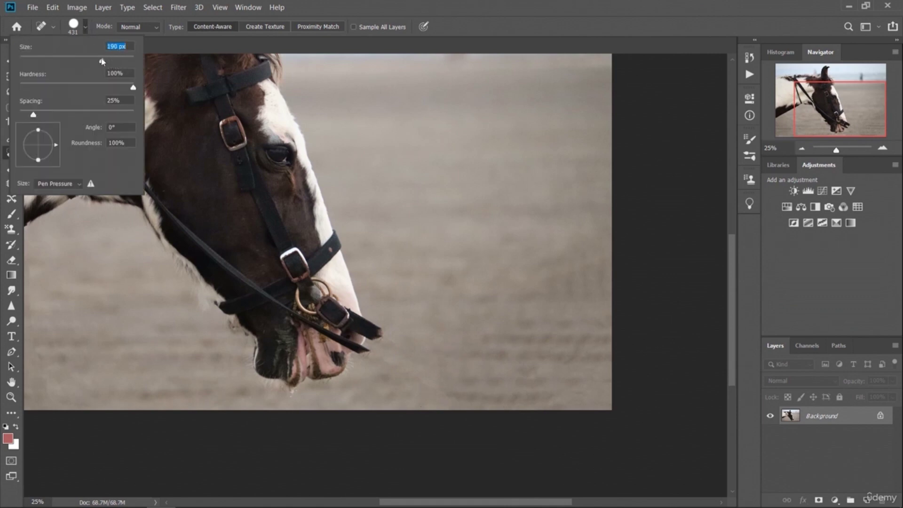
pyautogui.press('Return')
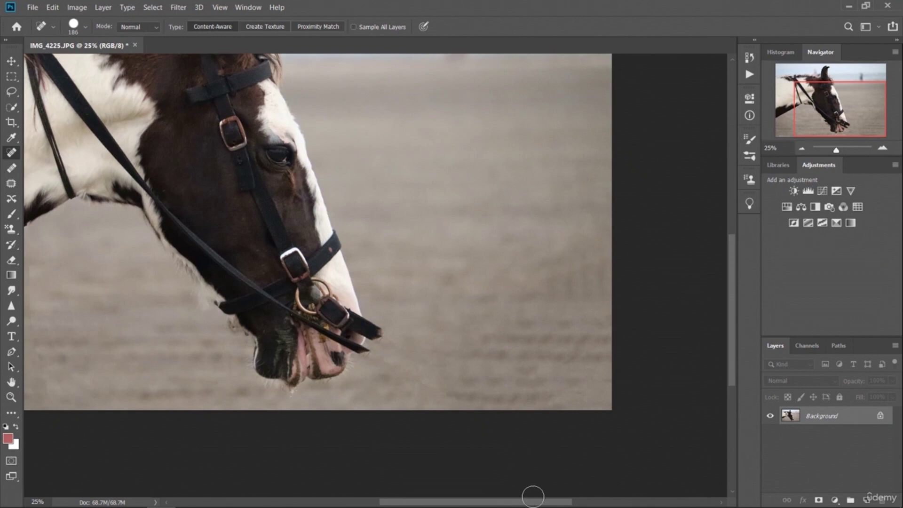
pyautogui.moveTo(533, 503); pyautogui.dragTo(501, 504)
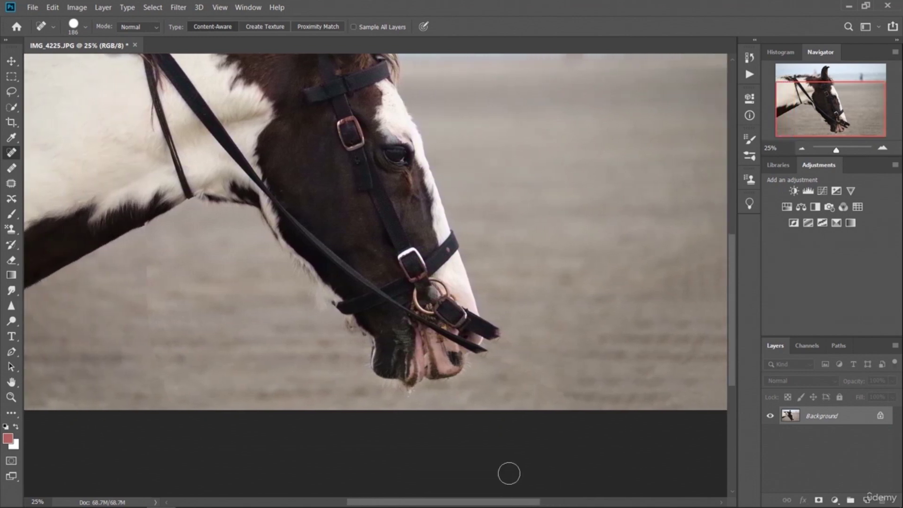
pyautogui.scroll(1, 542, 224)
pyautogui.scroll(6, 541, 225)
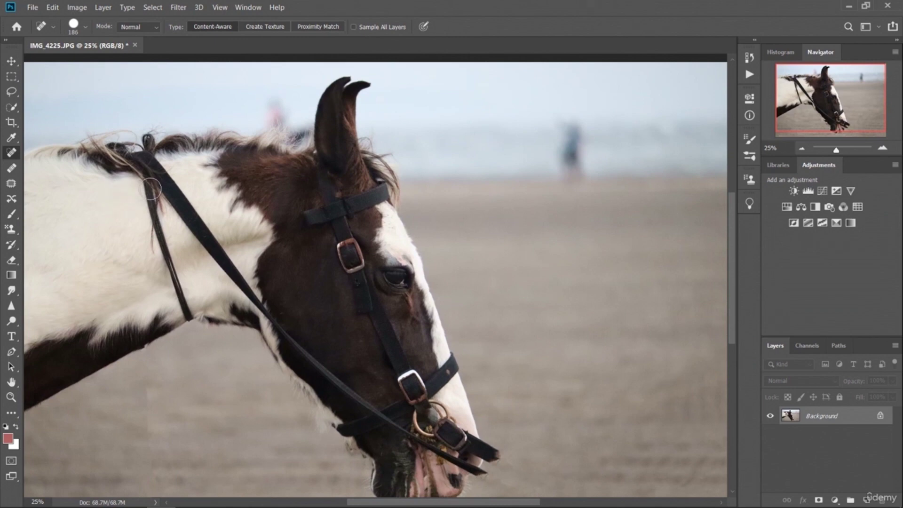
pyautogui.moveTo(146, 185); pyautogui.dragTo(187, 311)
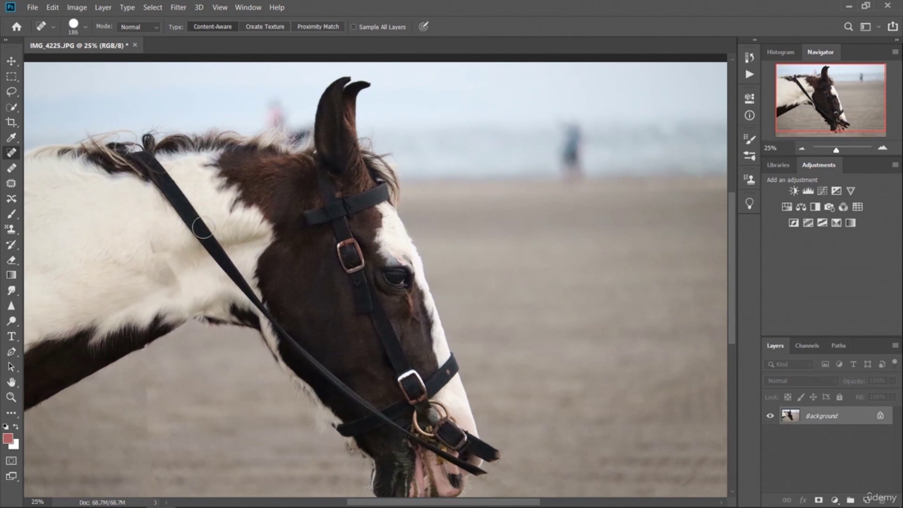
# Step: Try to paint out the wide rein across the horse's neck, and undo the strokes
pyautogui.moveTo(153, 170); pyautogui.dragTo(249, 296)
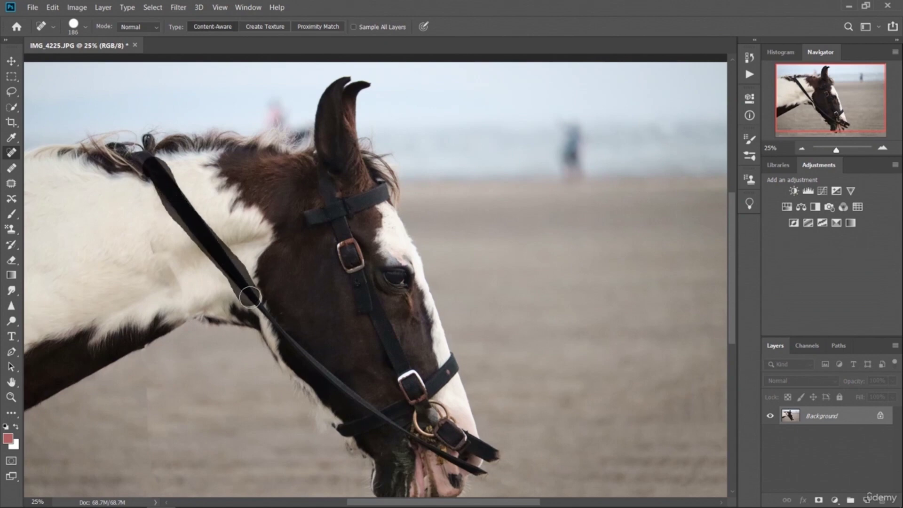
pyautogui.moveTo(175, 187); pyautogui.dragTo(219, 263)
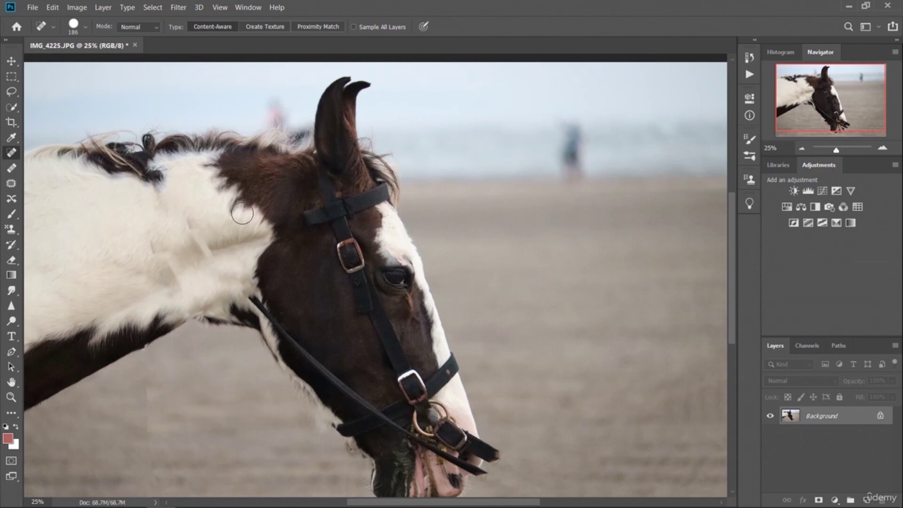
pyautogui.hotkey('ctrl', 'z')
pyautogui.hotkey('ctrl', 'z')
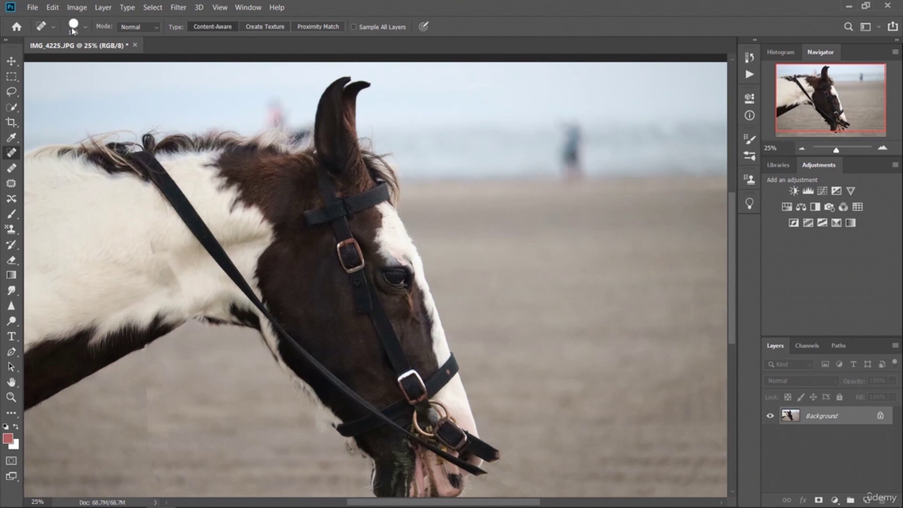
# Step: Lower the healing brush hardness and paint out the wide rein across the white neck, including its end at the mane
pyautogui.click(86, 27)
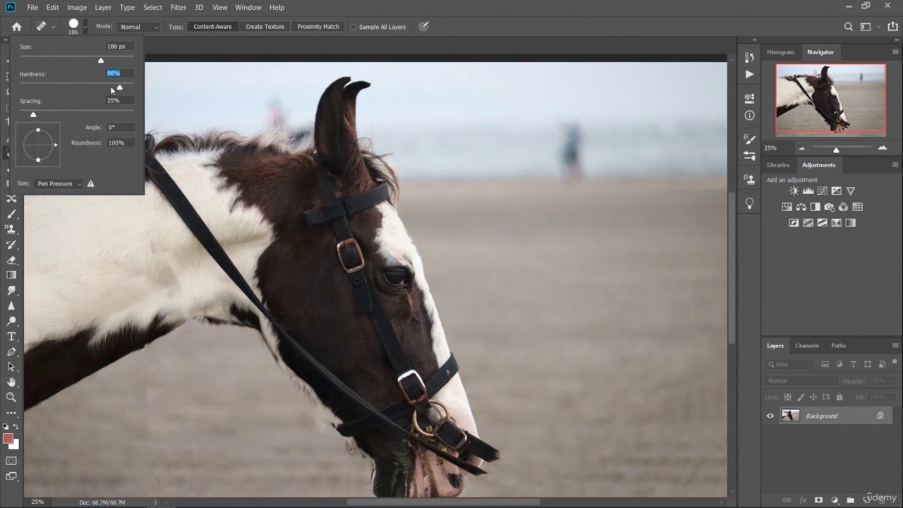
pyautogui.press('Return')
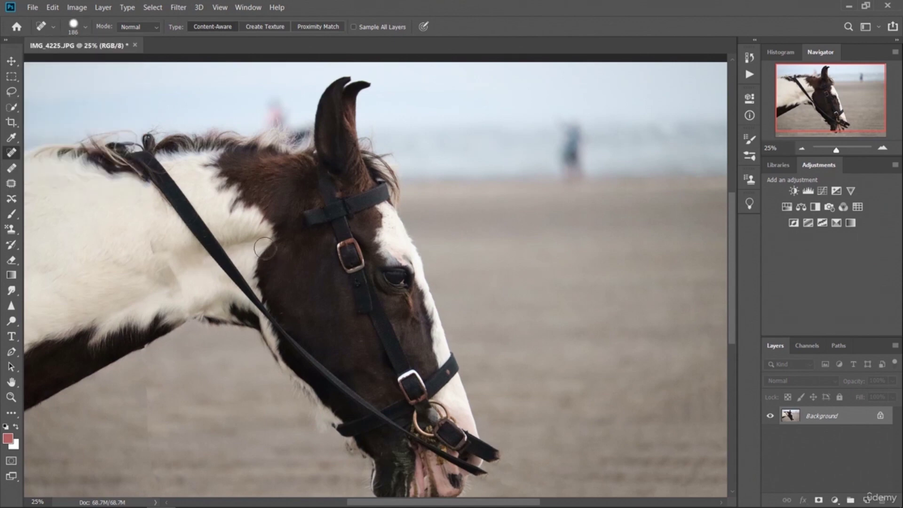
pyautogui.moveTo(254, 301); pyautogui.dragTo(157, 176)
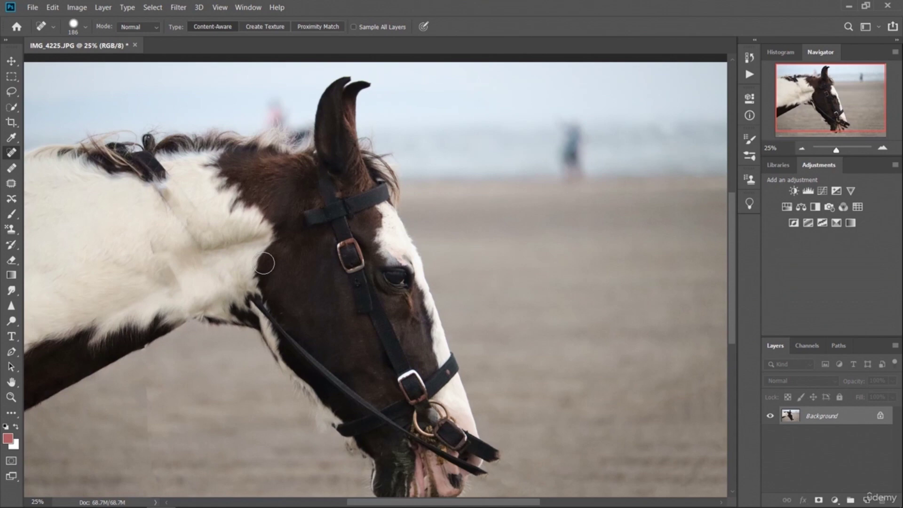
pyautogui.moveTo(167, 198)
pyautogui.mouseDown()
pyautogui.moveTo(201, 251)
pyautogui.moveTo(169, 164)
pyautogui.moveTo(127, 174)
pyautogui.moveTo(137, 180)
pyautogui.moveTo(168, 170)
pyautogui.mouseUp()
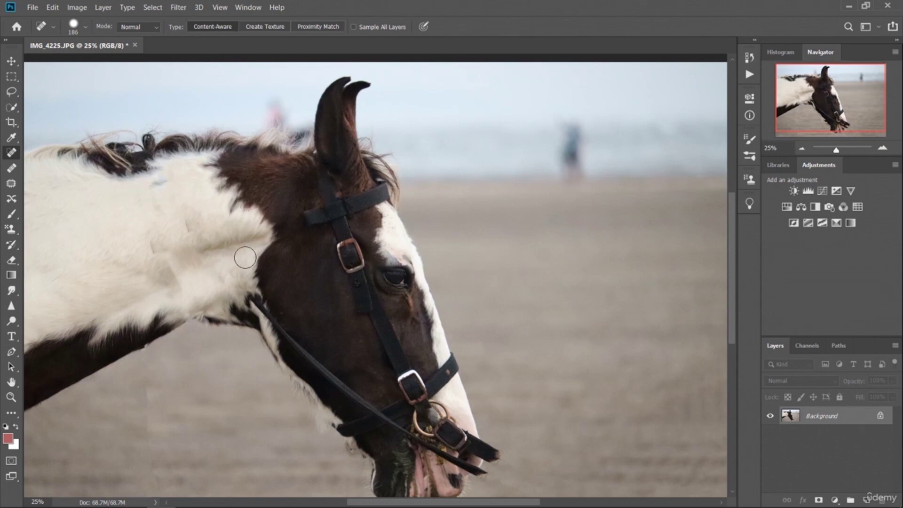
# Step: Even out the smudged and shadowed patches in the healed white coat on the horse's neck
pyautogui.moveTo(141, 241)
pyautogui.mouseDown()
pyautogui.moveTo(171, 290)
pyautogui.moveTo(190, 291)
pyautogui.mouseUp()
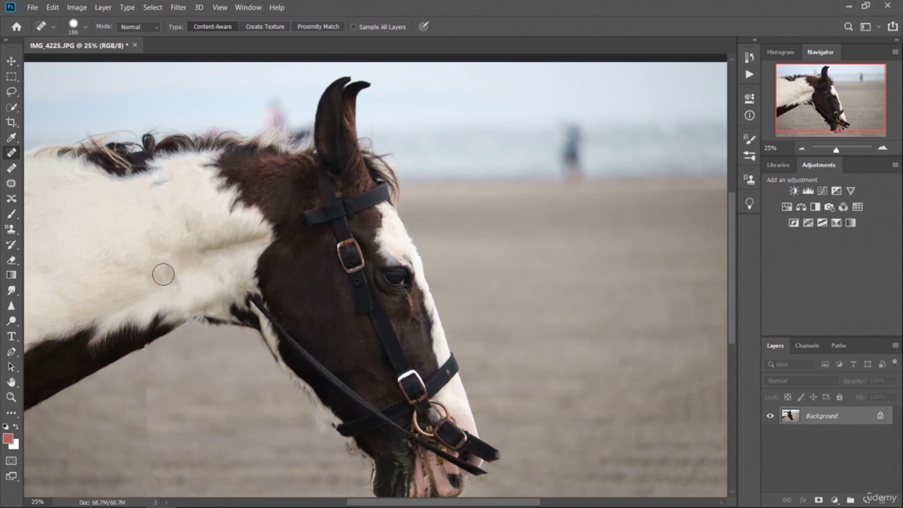
pyautogui.moveTo(207, 244)
pyautogui.mouseDown()
pyautogui.moveTo(186, 243)
pyautogui.moveTo(272, 233)
pyautogui.mouseUp()
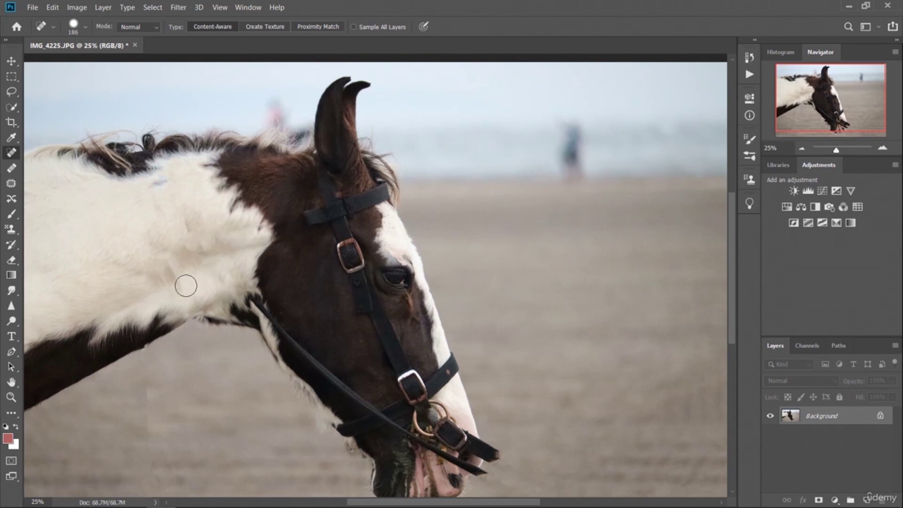
pyautogui.click(180, 205)
pyautogui.moveTo(182, 220); pyautogui.dragTo(168, 287)
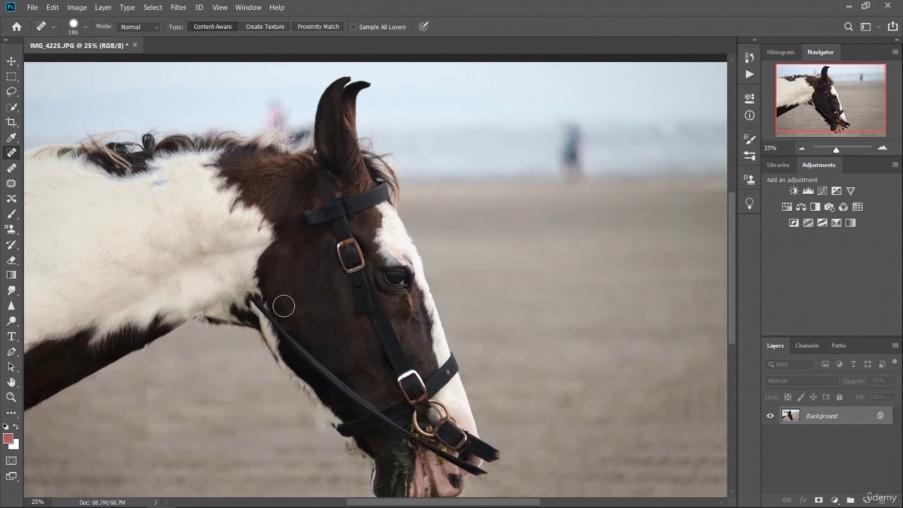
# Step: Paint out the rein running from the horse's throat down across the cheek toward the mouth
pyautogui.moveTo(253, 296)
pyautogui.mouseDown()
pyautogui.moveTo(290, 348)
pyautogui.moveTo(376, 413)
pyautogui.mouseUp()
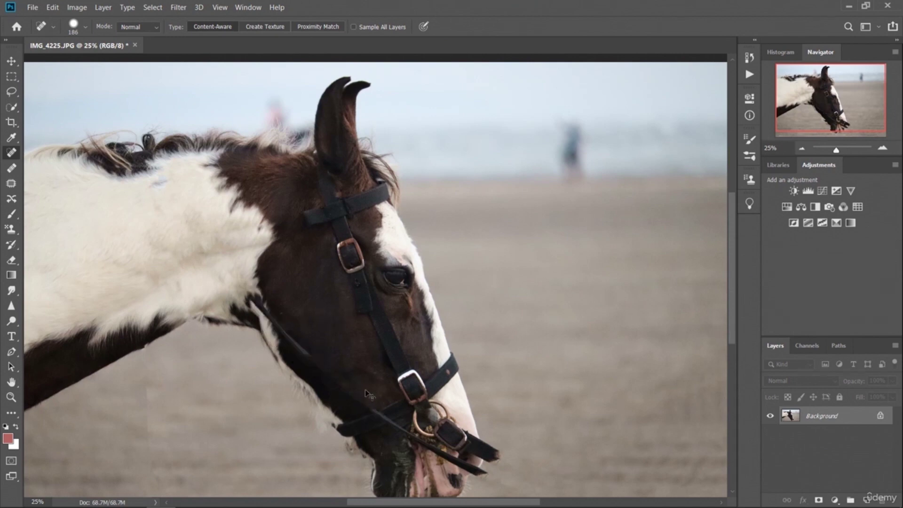
pyautogui.moveTo(278, 321); pyautogui.dragTo(391, 424)
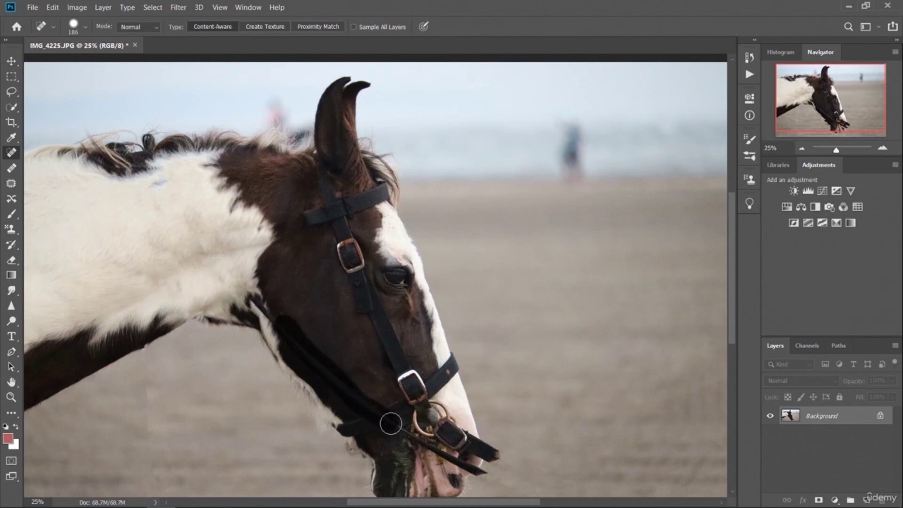
pyautogui.moveTo(306, 351); pyautogui.dragTo(371, 423)
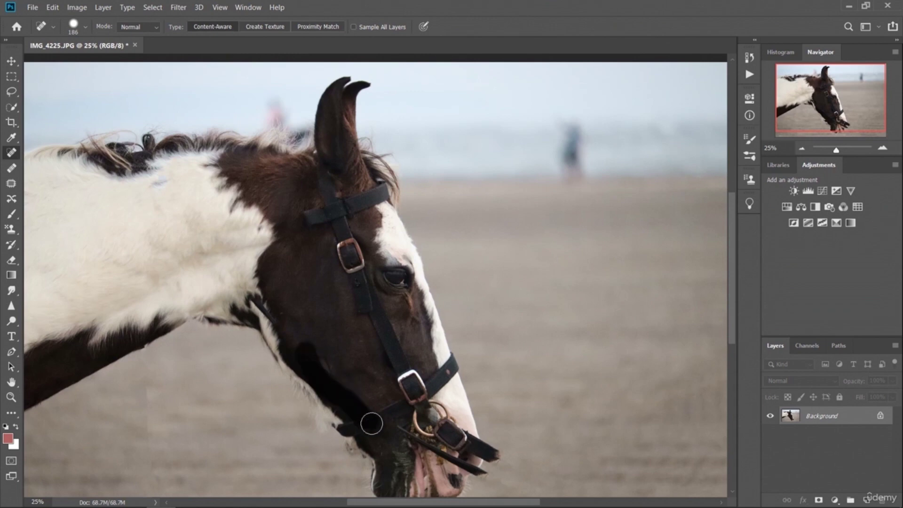
pyautogui.moveTo(291, 332)
pyautogui.mouseDown()
pyautogui.moveTo(307, 358)
pyautogui.moveTo(357, 398)
pyautogui.moveTo(350, 382)
pyautogui.mouseUp()
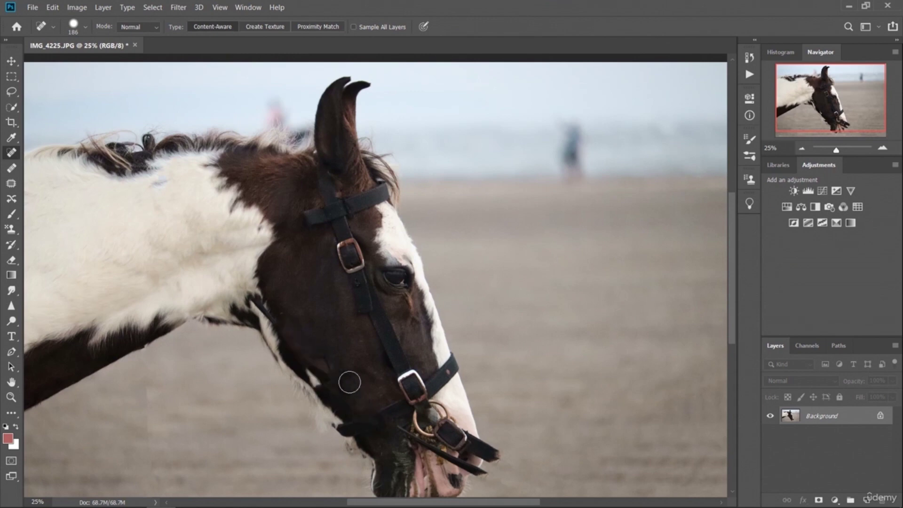
# Step: Paint out the bridle's noseband, browband and buckled cheek strap across the horse's face
pyautogui.moveTo(367, 429); pyautogui.dragTo(424, 389)
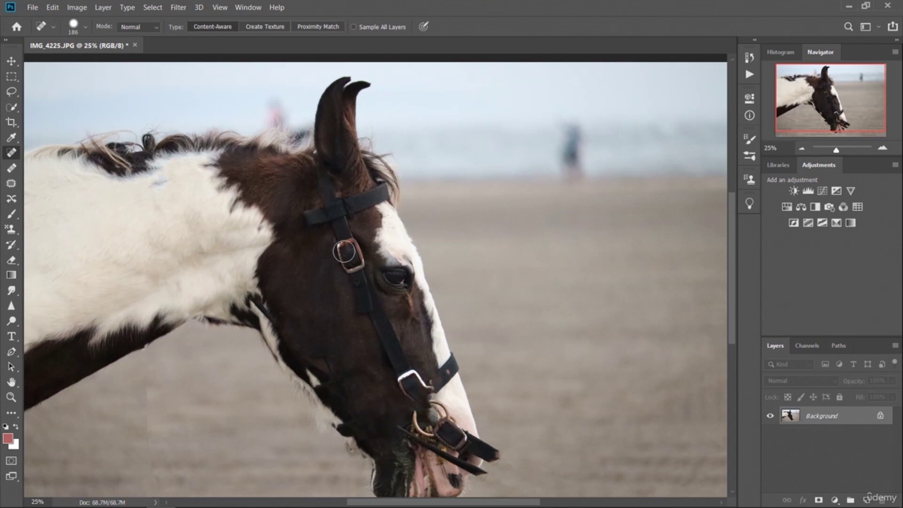
pyautogui.moveTo(300, 220); pyautogui.dragTo(385, 189)
pyautogui.moveTo(312, 171); pyautogui.dragTo(394, 353)
pyautogui.moveTo(312, 179)
pyautogui.mouseDown()
pyautogui.moveTo(377, 331)
pyautogui.moveTo(357, 318)
pyautogui.moveTo(411, 405)
pyautogui.moveTo(407, 370)
pyautogui.moveTo(427, 389)
pyautogui.moveTo(384, 385)
pyautogui.moveTo(385, 399)
pyautogui.moveTo(439, 374)
pyautogui.moveTo(437, 387)
pyautogui.moveTo(452, 363)
pyautogui.moveTo(366, 410)
pyautogui.moveTo(452, 351)
pyautogui.moveTo(455, 371)
pyautogui.mouseUp()
# Step: Heal away the metal bit rings beside the corner of the horse's mouth
pyautogui.moveTo(437, 417)
pyautogui.mouseDown()
pyautogui.moveTo(439, 398)
pyautogui.moveTo(464, 439)
pyautogui.mouseUp()
pyautogui.moveTo(414, 410); pyautogui.dragTo(440, 434)
pyautogui.moveTo(428, 397)
pyautogui.mouseDown()
pyautogui.moveTo(446, 426)
pyautogui.moveTo(419, 401)
pyautogui.moveTo(423, 445)
pyautogui.moveTo(471, 461)
pyautogui.mouseUp()
# Step: Try to paint out the remaining buckle and rein ends over the horse's muzzle, and undo the strokes
pyautogui.moveTo(448, 427)
pyautogui.mouseDown()
pyautogui.moveTo(498, 454)
pyautogui.moveTo(414, 461)
pyautogui.moveTo(445, 430)
pyautogui.moveTo(495, 450)
pyautogui.mouseUp()
pyautogui.moveTo(459, 418); pyautogui.dragTo(485, 451)
pyautogui.moveTo(453, 422)
pyautogui.mouseDown()
pyautogui.moveTo(475, 452)
pyautogui.moveTo(489, 420)
pyautogui.mouseUp()
pyautogui.moveTo(496, 463)
pyautogui.mouseDown()
pyautogui.moveTo(486, 442)
pyautogui.moveTo(494, 468)
pyautogui.mouseUp()
pyautogui.moveTo(501, 436); pyautogui.dragTo(502, 459)
pyautogui.moveTo(488, 423); pyautogui.dragTo(475, 472)
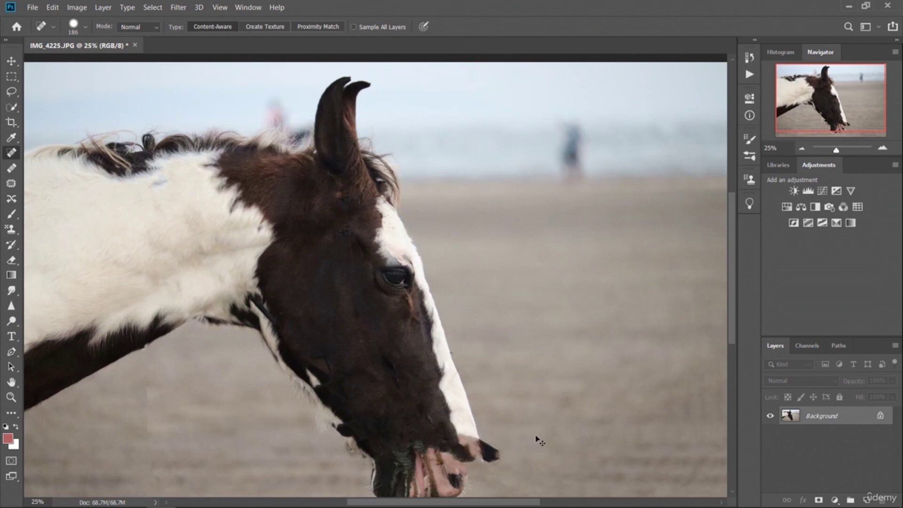
pyautogui.hotkey('ctrl', 'z')
pyautogui.hotkey('ctrl', 'z')
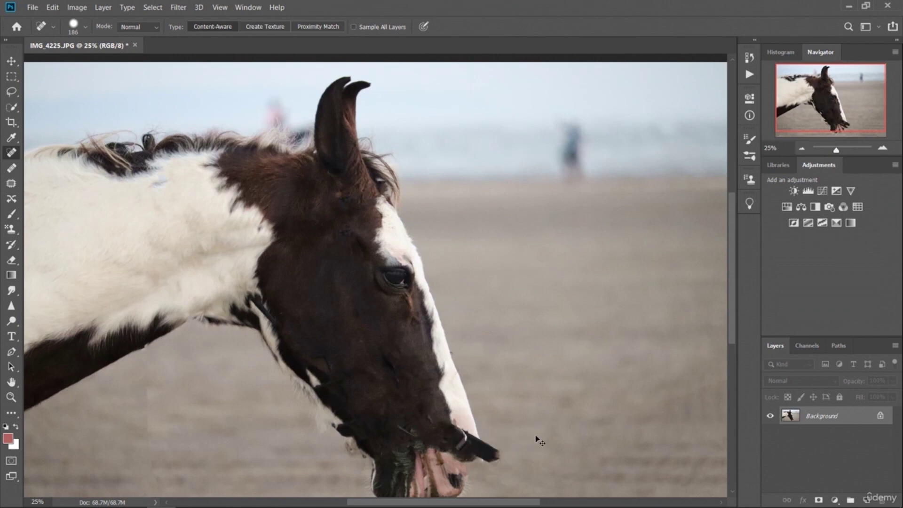
pyautogui.hotkey('ctrl', 'z')
# Step: Try three downward healing strokes across the tip of the strap beyond the muzzle, undoing each one
pyautogui.moveTo(488, 430); pyautogui.dragTo(489, 475)
pyautogui.hotkey('ctrl', 'z')
pyautogui.moveTo(490, 434); pyautogui.dragTo(491, 473)
pyautogui.hotkey('ctrl', 'z')
pyautogui.moveTo(502, 422); pyautogui.dragTo(491, 470)
pyautogui.hotkey('ctrl', 'z')
# Step: Try to paint out the strap tip and rein ends across the muzzle with the 186 px healing brush, and undo the strokes
pyautogui.click(85, 29)
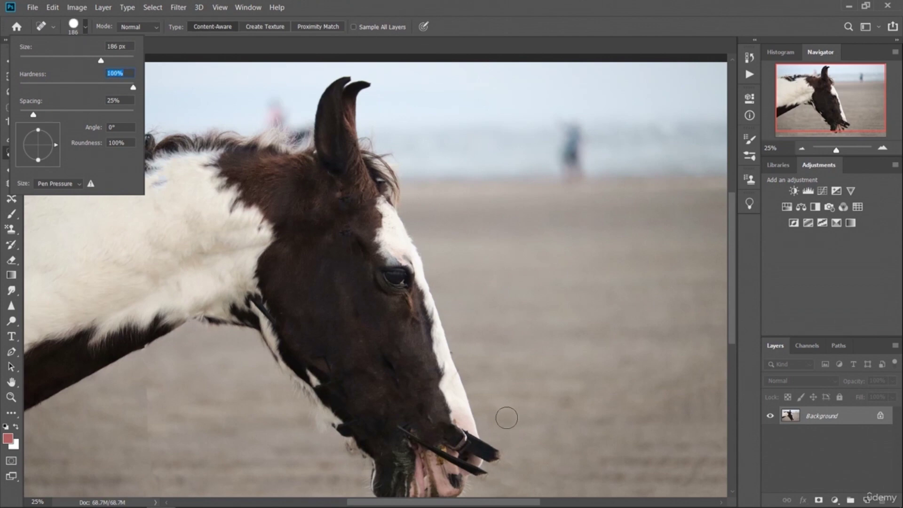
pyautogui.moveTo(490, 431); pyautogui.dragTo(497, 471)
pyautogui.hotkey('ctrl', 'z')
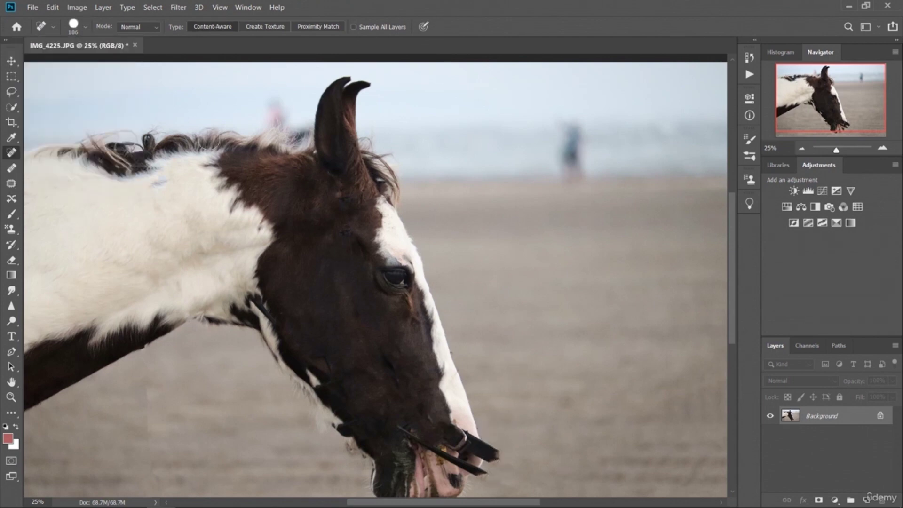
pyautogui.scroll(-3, 315, 198)
pyautogui.moveTo(388, 320)
pyautogui.mouseDown()
pyautogui.moveTo(425, 341)
pyautogui.moveTo(419, 321)
pyautogui.moveTo(461, 362)
pyautogui.moveTo(424, 346)
pyautogui.moveTo(474, 366)
pyautogui.moveTo(479, 353)
pyautogui.moveTo(470, 373)
pyautogui.mouseUp()
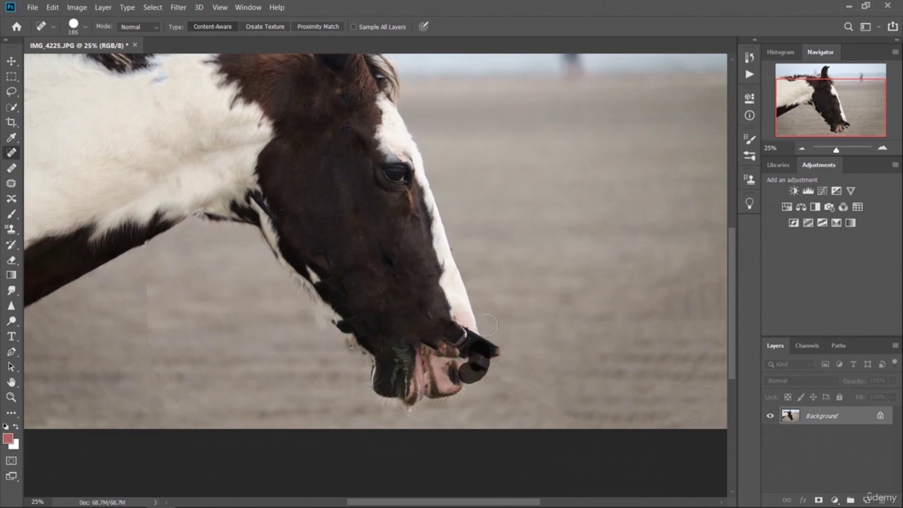
pyautogui.moveTo(456, 322)
pyautogui.mouseDown()
pyautogui.moveTo(462, 350)
pyautogui.moveTo(470, 349)
pyautogui.mouseUp()
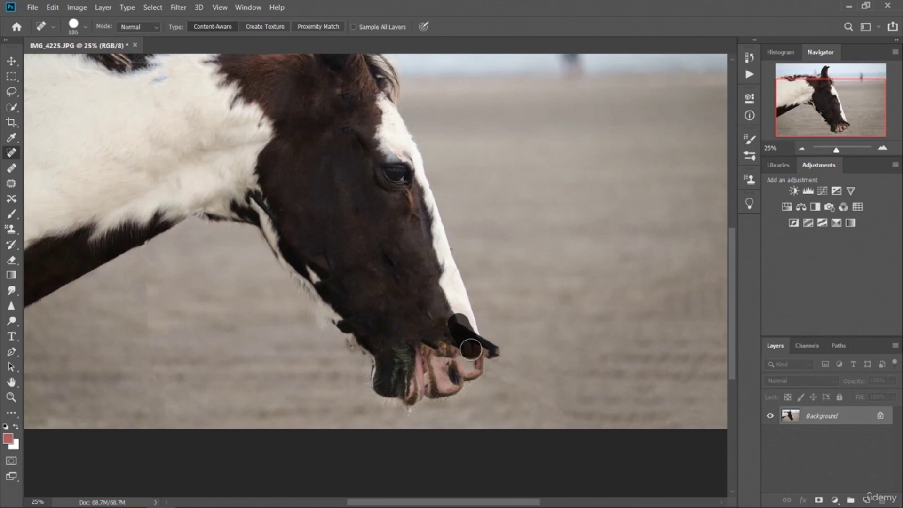
pyautogui.hotkey('ctrl', 'z')
pyautogui.hotkey('ctrl', 'z')
pyautogui.hotkey('ctrl', 'z')
pyautogui.hotkey('ctrl', 'z')
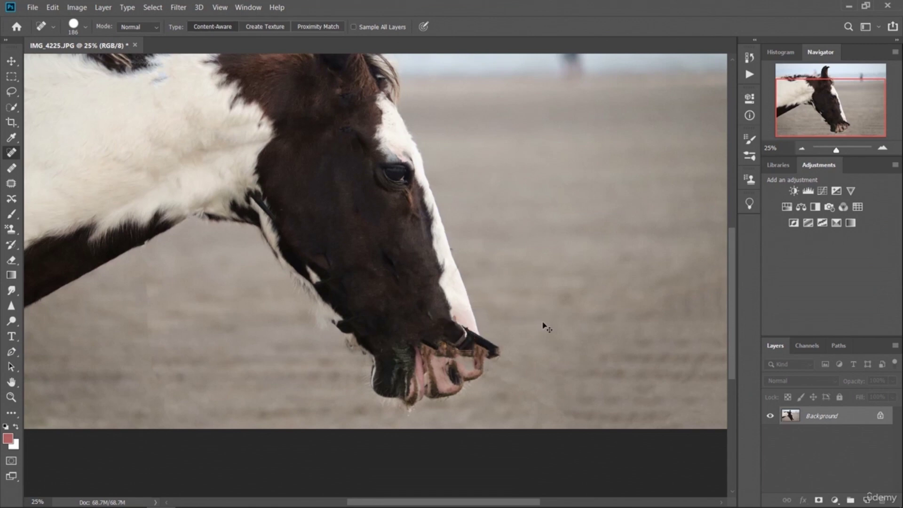
pyautogui.scroll(5, 485, 283)
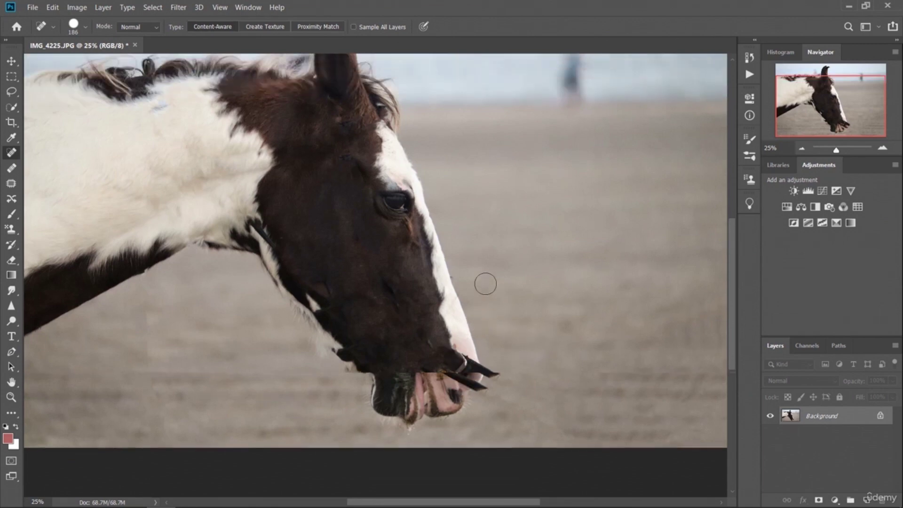
# Step: Set the healing brush size to 97 px and paint out the thin strap and buckle across the horse's muzzle
pyautogui.hotkey('ctrl', '-')
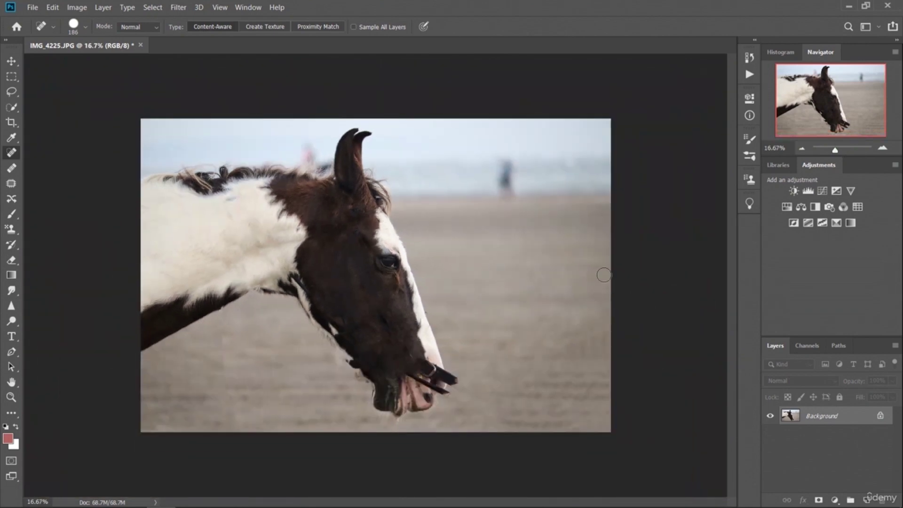
pyautogui.hotkey('ctrl', '+')
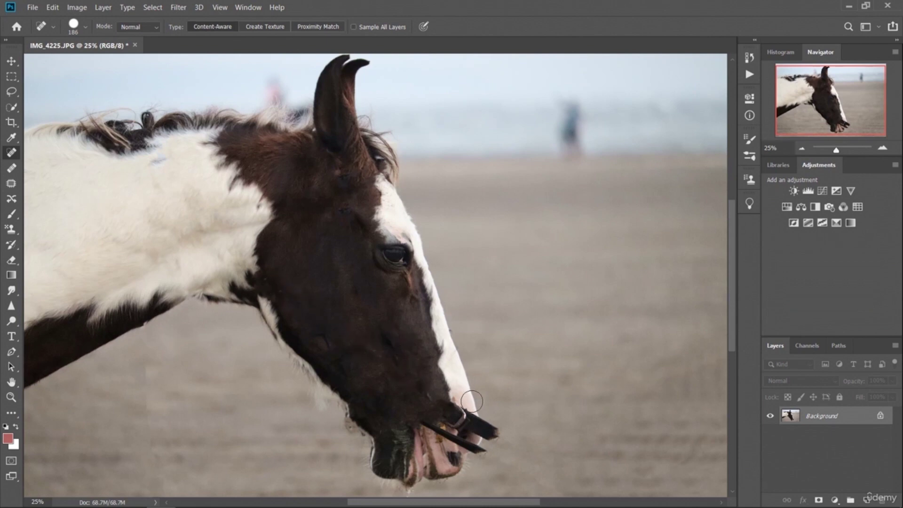
pyautogui.hotkey('ctrl', '+')
pyautogui.scroll(-5, 508, 333)
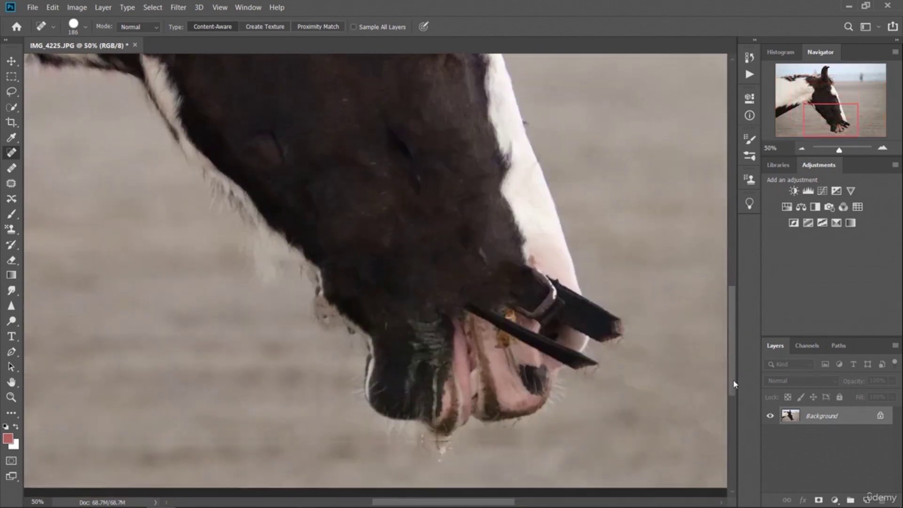
pyautogui.click(85, 27)
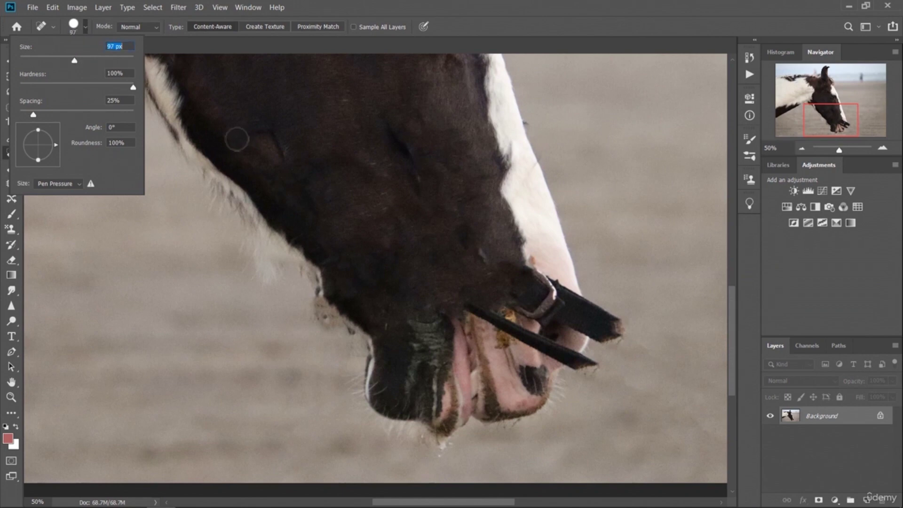
pyautogui.press('Return')
pyautogui.moveTo(469, 308)
pyautogui.mouseDown()
pyautogui.moveTo(530, 338)
pyautogui.moveTo(521, 332)
pyautogui.moveTo(578, 334)
pyautogui.moveTo(554, 346)
pyautogui.moveTo(561, 352)
pyautogui.moveTo(581, 309)
pyautogui.moveTo(542, 352)
pyautogui.moveTo(583, 339)
pyautogui.moveTo(557, 361)
pyautogui.mouseUp()
pyautogui.moveTo(522, 264); pyautogui.dragTo(514, 308)
pyautogui.moveTo(547, 278)
pyautogui.mouseDown()
pyautogui.moveTo(528, 325)
pyautogui.moveTo(542, 328)
pyautogui.moveTo(566, 283)
pyautogui.moveTo(553, 335)
pyautogui.mouseUp()
# Step: Heal away the strap tips protruding beyond the horse's nose into the sandy background
pyautogui.moveTo(591, 284); pyautogui.dragTo(590, 374)
pyautogui.moveTo(618, 294); pyautogui.dragTo(617, 425)
pyautogui.moveTo(622, 315)
pyautogui.mouseDown()
pyautogui.moveTo(611, 338)
pyautogui.moveTo(608, 323)
pyautogui.moveTo(590, 316)
pyautogui.mouseUp()
pyautogui.moveTo(624, 342)
pyautogui.mouseDown()
pyautogui.moveTo(590, 328)
pyautogui.moveTo(608, 325)
pyautogui.moveTo(587, 295)
pyautogui.moveTo(583, 311)
pyautogui.moveTo(578, 304)
pyautogui.mouseUp()
pyautogui.moveTo(602, 332); pyautogui.dragTo(588, 323)
pyautogui.moveTo(610, 372); pyautogui.dragTo(570, 364)
pyautogui.moveTo(598, 301); pyautogui.dragTo(585, 302)
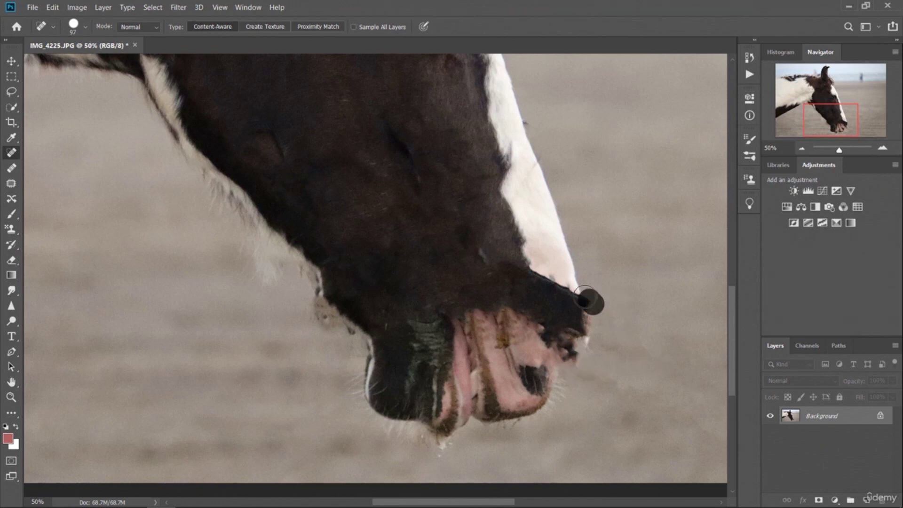
# Step: Heal the dark strap remnants where the white blaze meets the tip of the nose
pyautogui.moveTo(568, 306); pyautogui.dragTo(540, 258)
pyautogui.moveTo(581, 302); pyautogui.dragTo(567, 294)
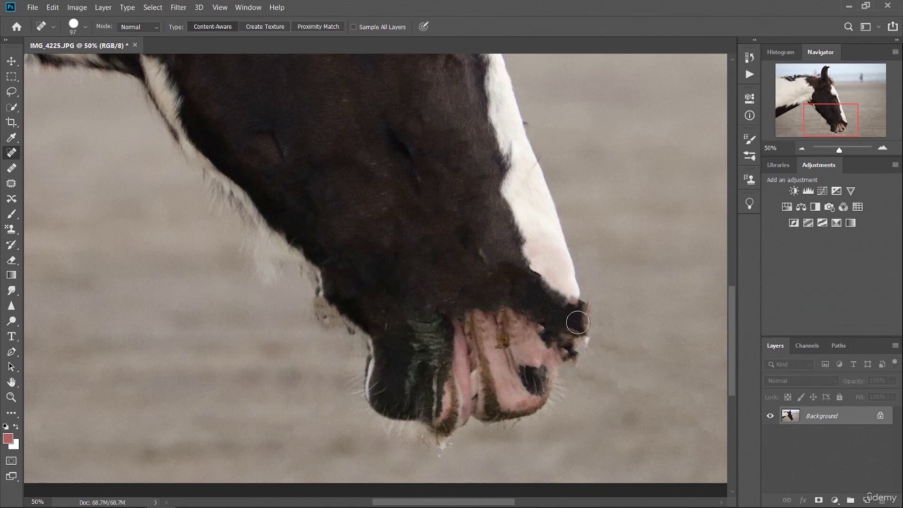
pyautogui.moveTo(577, 322); pyautogui.dragTo(543, 284)
pyautogui.moveTo(567, 325); pyautogui.dragTo(538, 269)
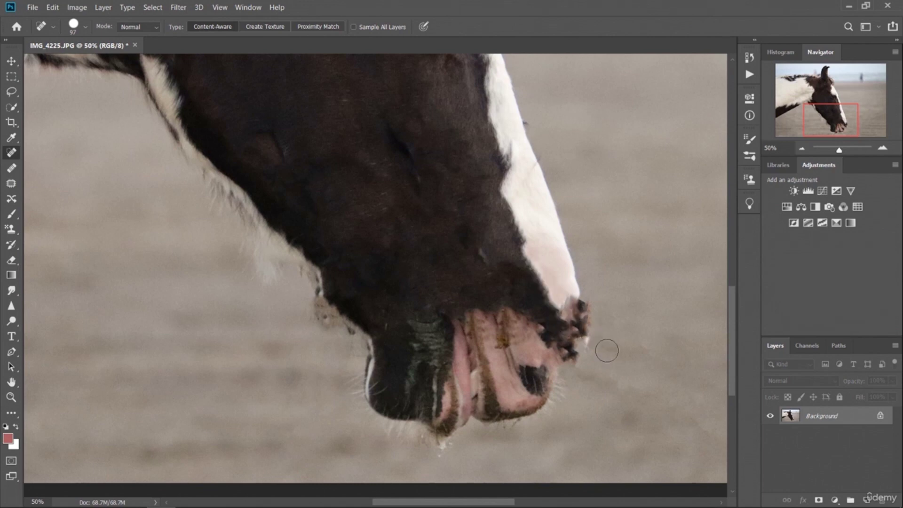
# Step: Clean up the front edge of the nose with downward healing strokes from the white blaze to the nostril
pyautogui.moveTo(589, 306); pyautogui.dragTo(571, 371)
pyautogui.moveTo(582, 286); pyautogui.dragTo(574, 364)
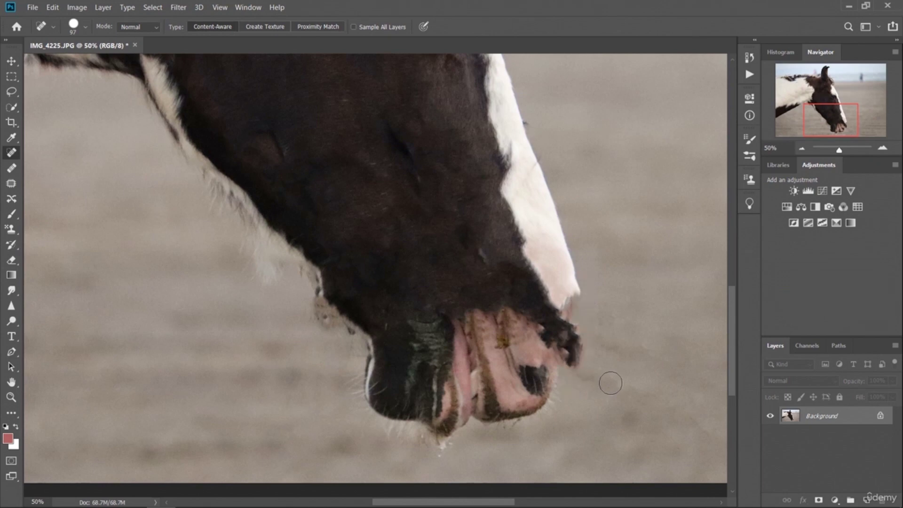
pyautogui.moveTo(579, 285)
pyautogui.mouseDown()
pyautogui.moveTo(573, 298)
pyautogui.moveTo(584, 324)
pyautogui.mouseUp()
pyautogui.moveTo(577, 287)
pyautogui.mouseDown()
pyautogui.moveTo(586, 315)
pyautogui.moveTo(584, 335)
pyautogui.moveTo(574, 321)
pyautogui.moveTo(584, 350)
pyautogui.moveTo(573, 332)
pyautogui.moveTo(559, 357)
pyautogui.moveTo(577, 358)
pyautogui.mouseUp()
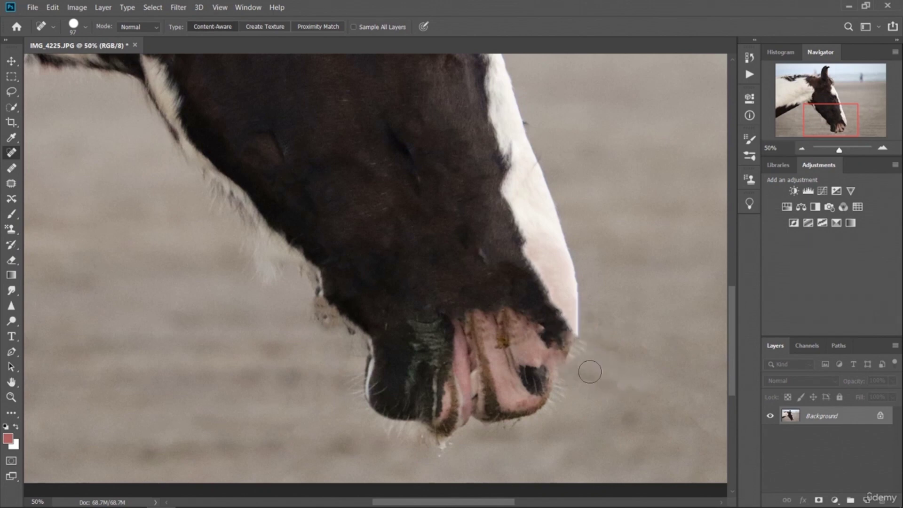
pyautogui.hotkey('ctrl', '-')
pyautogui.hotkey('ctrl', '-')
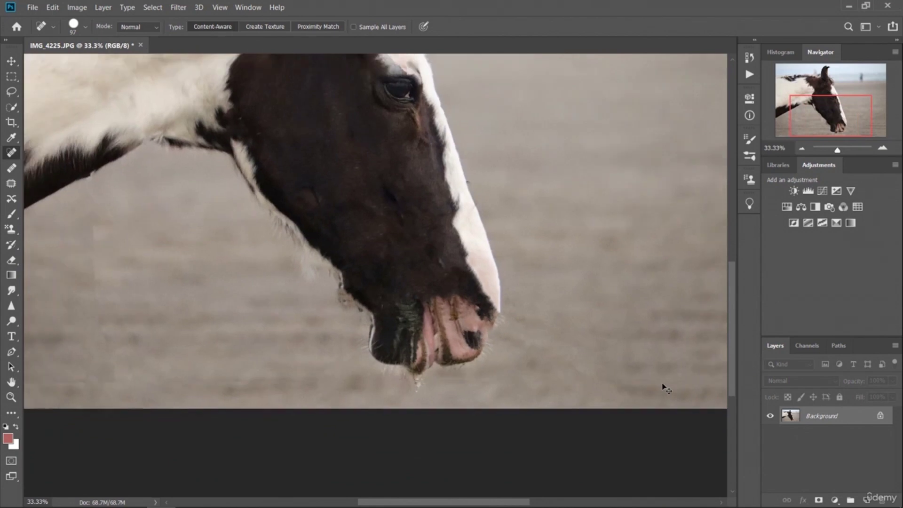
pyautogui.moveTo(731, 378); pyautogui.dragTo(724, 334)
pyautogui.hotkey('ctrl', '-')
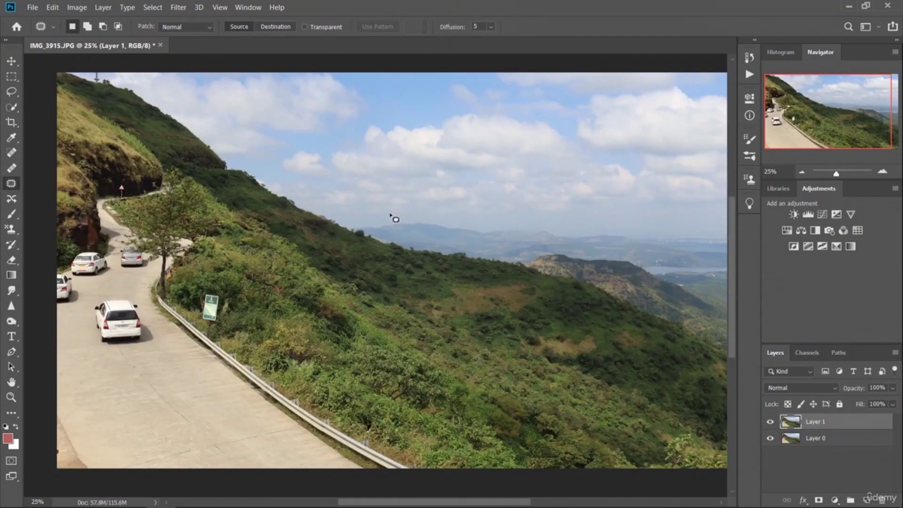
# Step: Patch out the nearest white car on Layer 1 with the clear road surface just below it, and deselect
pyautogui.click(11, 61)
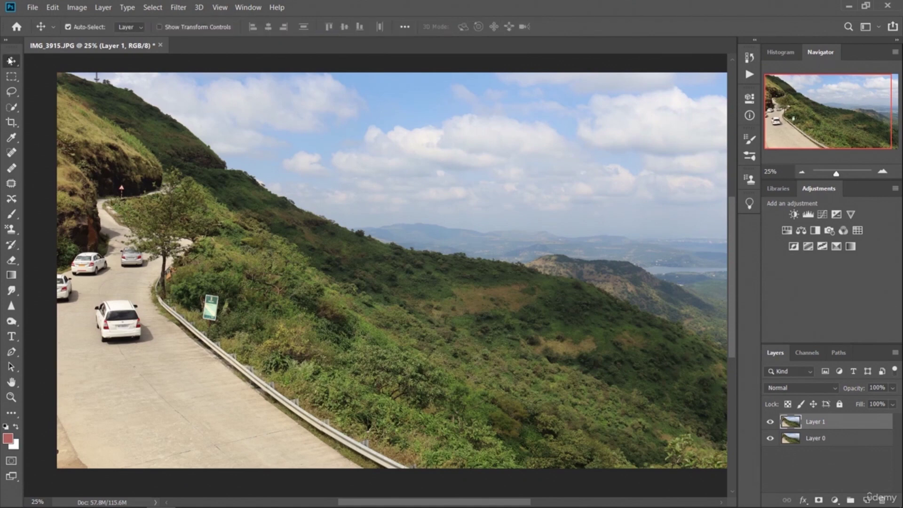
pyautogui.click(11, 184)
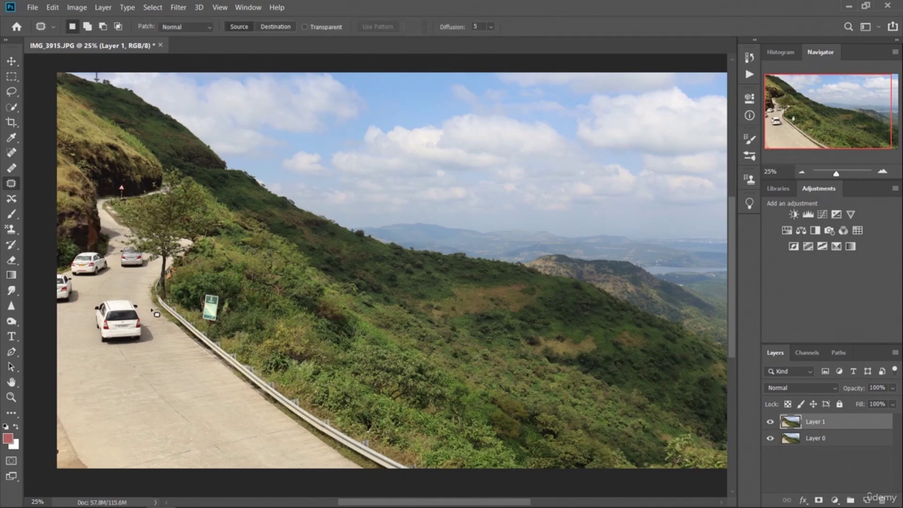
pyautogui.moveTo(155, 321)
pyautogui.mouseDown()
pyautogui.moveTo(133, 294)
pyautogui.moveTo(104, 297)
pyautogui.moveTo(87, 330)
pyautogui.moveTo(98, 360)
pyautogui.moveTo(143, 364)
pyautogui.moveTo(160, 349)
pyautogui.moveTo(159, 334)
pyautogui.mouseUp()
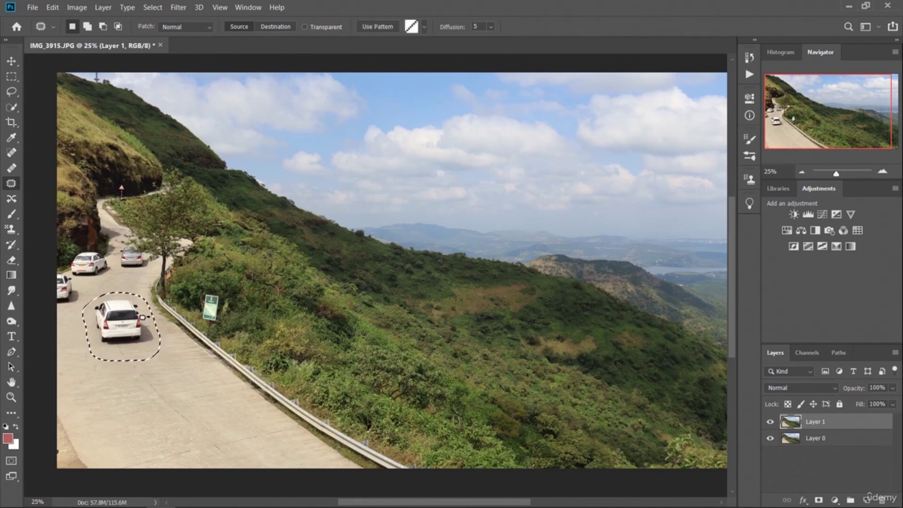
pyautogui.moveTo(118, 332); pyautogui.dragTo(164, 381)
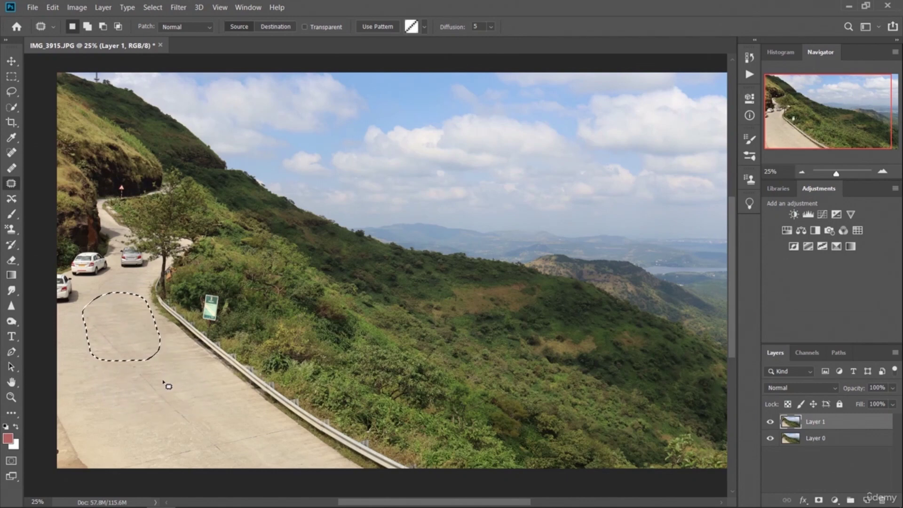
pyautogui.click(11, 76)
pyautogui.click(53, 168)
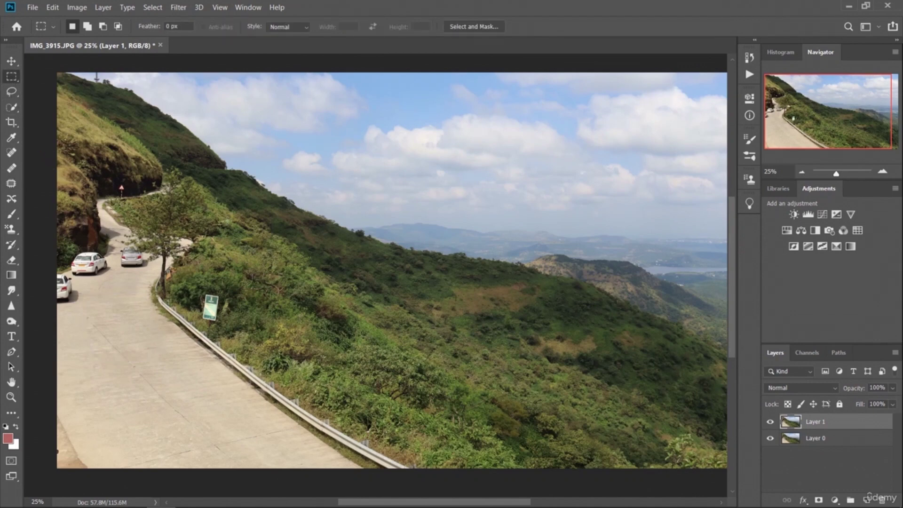
# Step: Toggle the visibility of Layer 1 to compare the patched road with the original photo
pyautogui.click(771, 423)
pyautogui.click(772, 422)
pyautogui.click(772, 422)
pyautogui.click(771, 422)
pyautogui.click(771, 422)
pyautogui.click(771, 422)
# Step: Patch out the green signboard behind the guardrail with nearby foliage using the Patch tool, and deselect
pyautogui.hotkey('ctrl', '+')
pyautogui.scroll(-4, 732, 335)
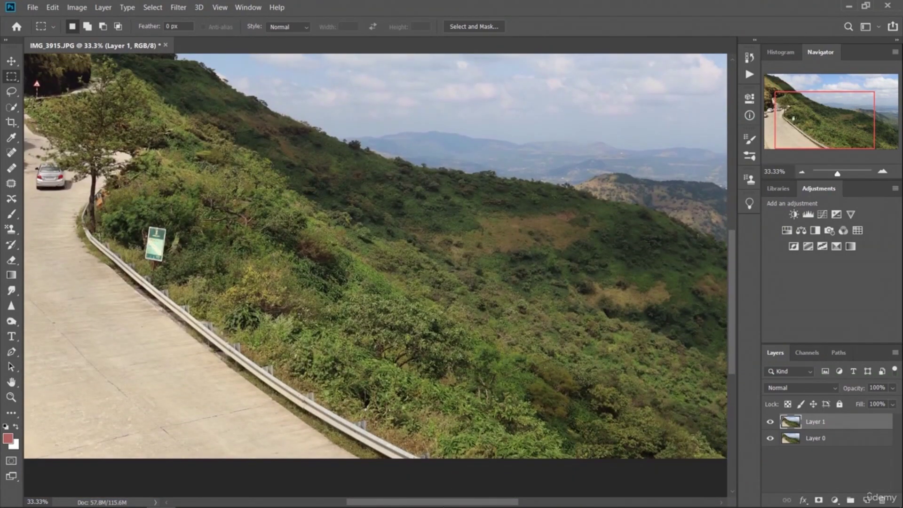
pyautogui.moveTo(442, 502); pyautogui.dragTo(416, 505)
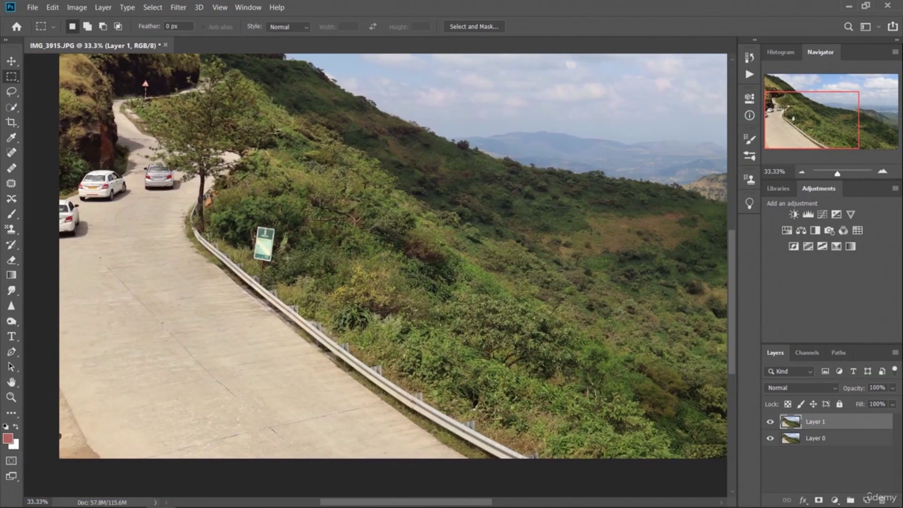
pyautogui.click(12, 183)
pyautogui.moveTo(277, 224)
pyautogui.mouseDown()
pyautogui.moveTo(251, 228)
pyautogui.moveTo(249, 242)
pyautogui.moveTo(266, 276)
pyautogui.moveTo(280, 272)
pyautogui.moveTo(289, 254)
pyautogui.moveTo(286, 233)
pyautogui.moveTo(265, 236)
pyautogui.moveTo(244, 200)
pyautogui.moveTo(228, 224)
pyautogui.mouseUp()
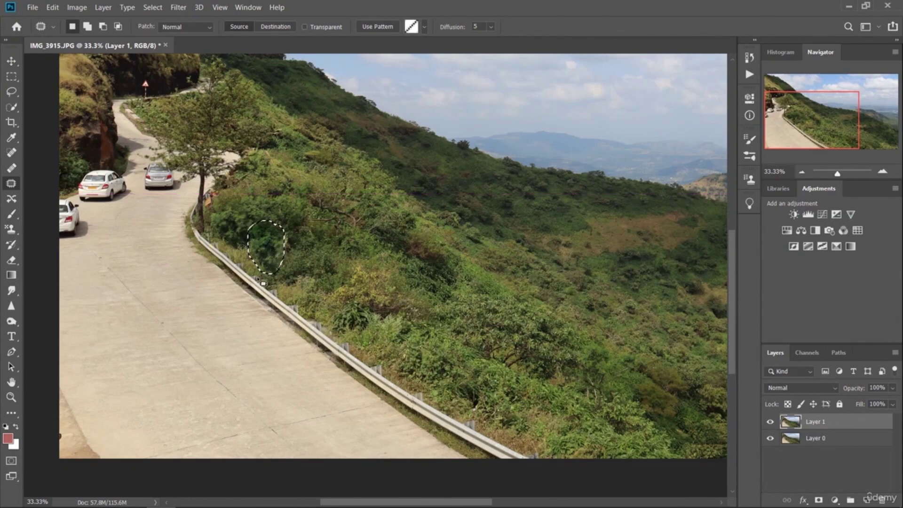
pyautogui.hotkey('ctrl', 'd')
pyautogui.press('m')
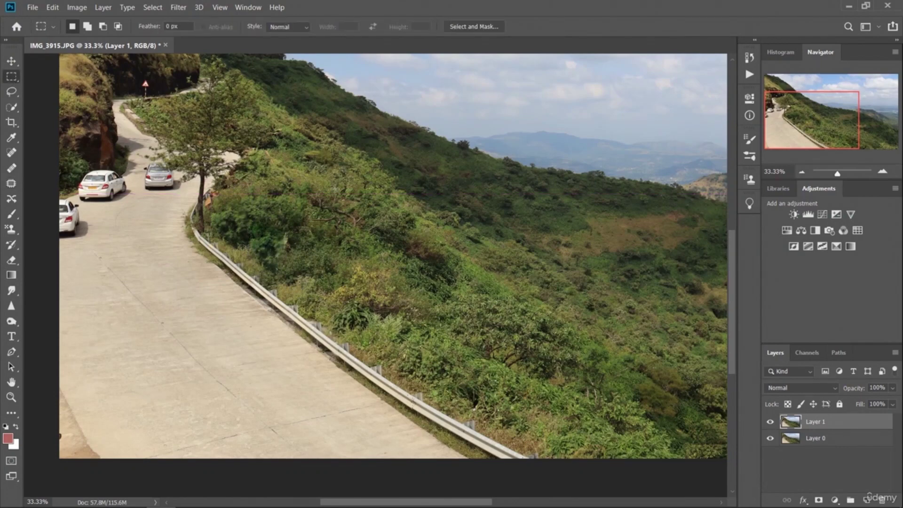
# Step: Toggle the visibility of Layer 1 to compare the hillside with and without the signboard
pyautogui.click(770, 423)
pyautogui.click(770, 423)
pyautogui.click(770, 423)
pyautogui.click(770, 423)
pyautogui.click(770, 423)
pyautogui.click(770, 423)
# Step: Try to patch out the silver car beside the tree with road surface, then undo the patch and deselect
pyautogui.click(12, 184)
pyautogui.moveTo(172, 197); pyautogui.dragTo(187, 189)
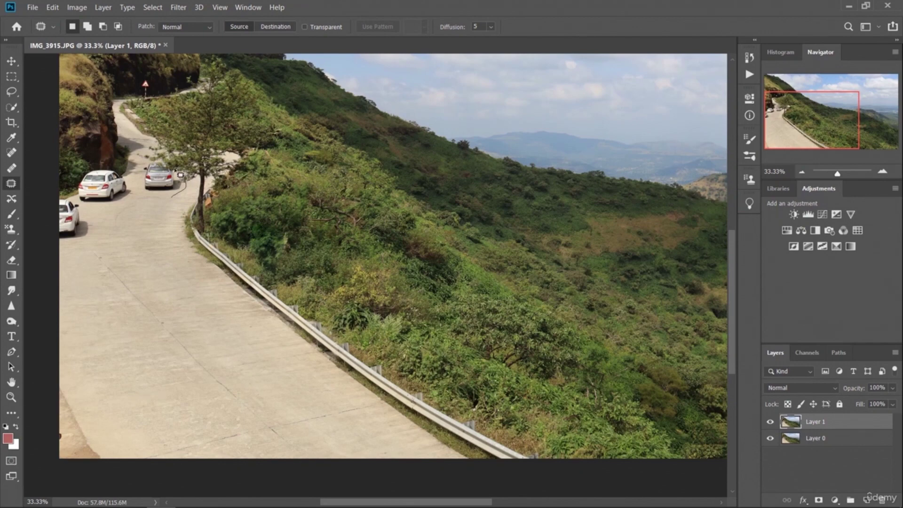
pyautogui.moveTo(170, 165)
pyautogui.mouseDown()
pyautogui.moveTo(141, 165)
pyautogui.moveTo(149, 190)
pyautogui.moveTo(164, 199)
pyautogui.moveTo(197, 191)
pyautogui.moveTo(179, 177)
pyautogui.mouseUp()
pyautogui.hotkey('ctrl', 'd')
pyautogui.moveTo(167, 164)
pyautogui.mouseDown()
pyautogui.moveTo(133, 174)
pyautogui.moveTo(144, 194)
pyautogui.moveTo(152, 192)
pyautogui.moveTo(144, 220)
pyautogui.moveTo(153, 189)
pyautogui.moveTo(138, 232)
pyautogui.mouseUp()
pyautogui.hotkey('ctrl', 'z')
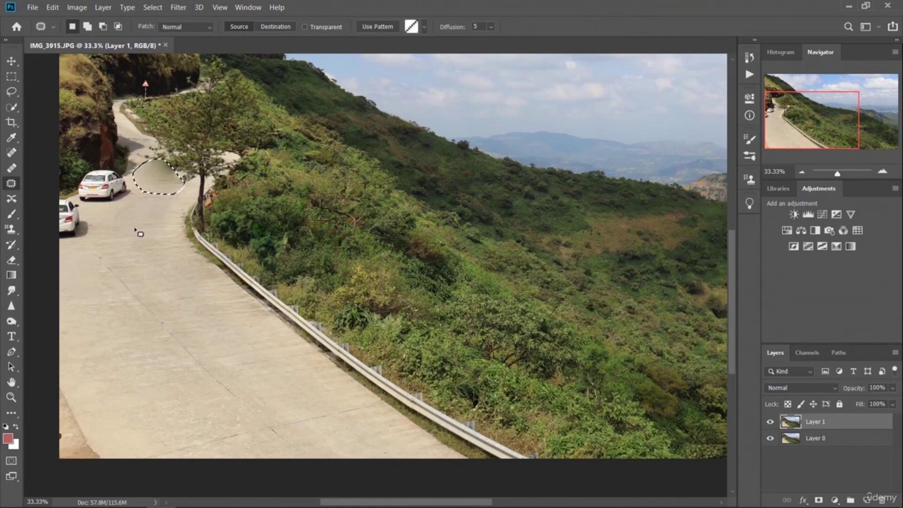
pyautogui.hotkey('ctrl', 'z')
pyautogui.hotkey('ctrl', 'd')
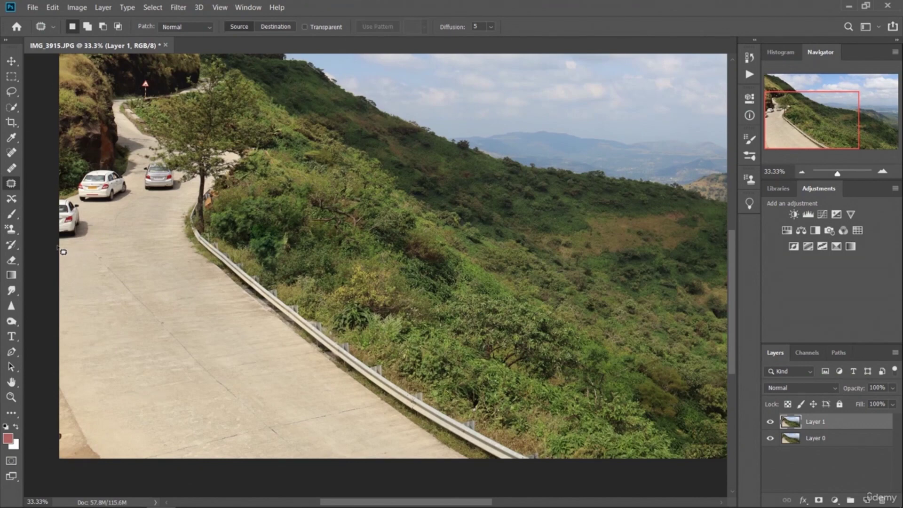
# Step: Patch out the white car cut off by the photo's edge with clear road surface, and deselect
pyautogui.moveTo(58, 249)
pyautogui.mouseDown()
pyautogui.moveTo(94, 245)
pyautogui.moveTo(96, 218)
pyautogui.moveTo(74, 200)
pyautogui.moveTo(49, 200)
pyautogui.moveTo(79, 270)
pyautogui.mouseUp()
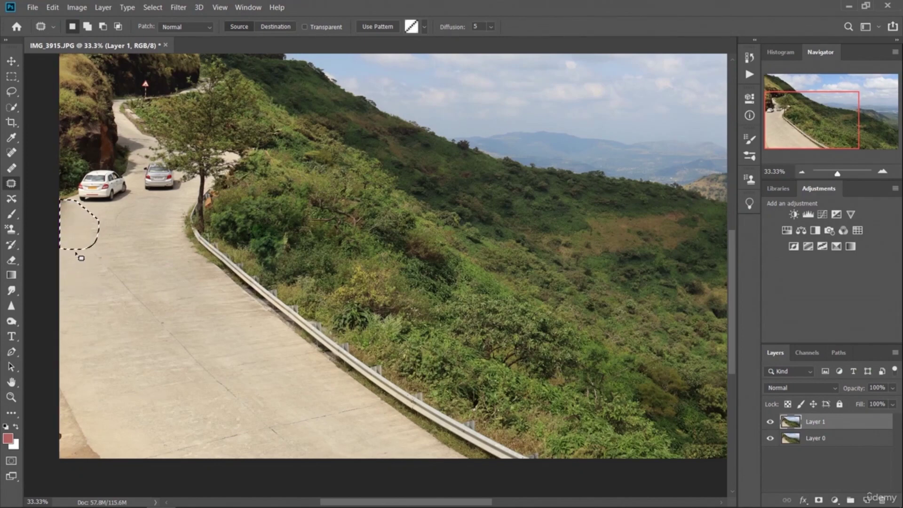
pyautogui.click(11, 76)
pyautogui.hotkey('ctrl', 'd')
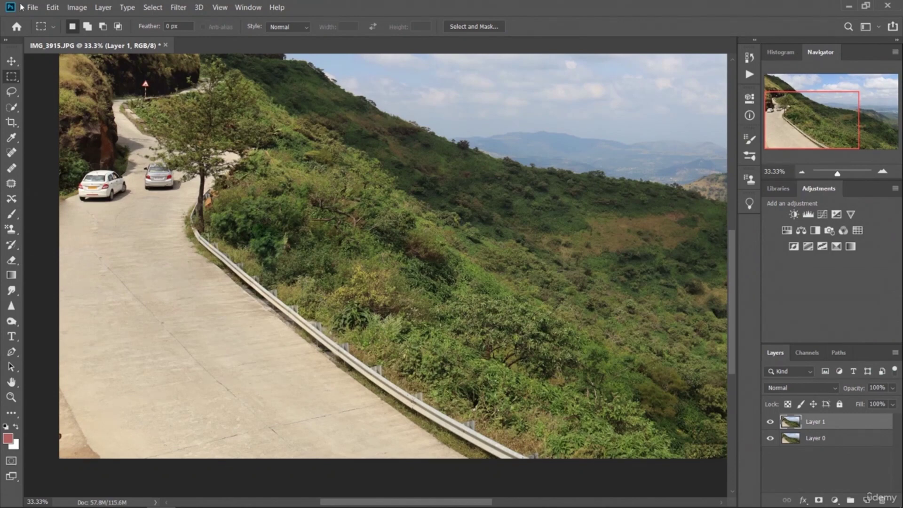
# Step: Patch out the red triangular warning sign at the far bend of the road, and deselect
pyautogui.click(11, 183)
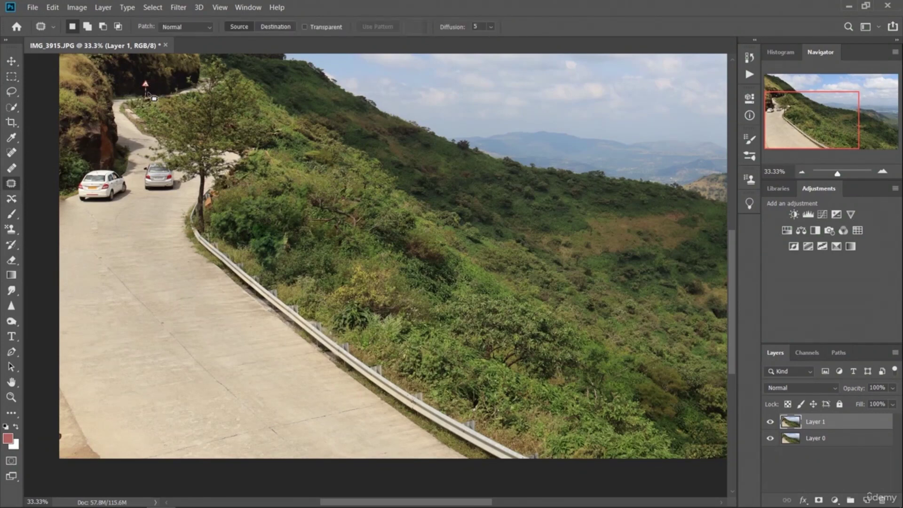
pyautogui.moveTo(139, 85)
pyautogui.mouseDown()
pyautogui.moveTo(147, 97)
pyautogui.moveTo(147, 85)
pyautogui.moveTo(160, 87)
pyautogui.mouseUp()
pyautogui.press('m')
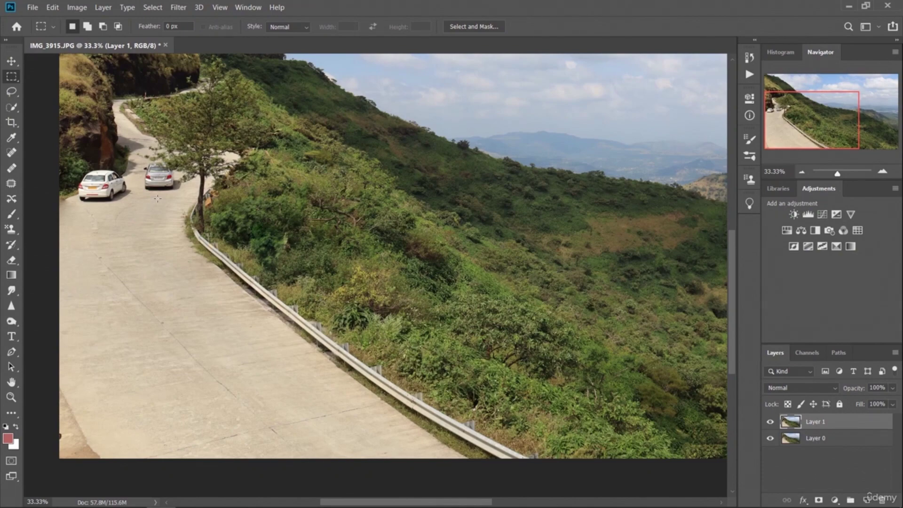
# Step: Try to patch out the silver car beside the tree with road surface from below it, then undo the patch and deselect
pyautogui.hotkey('ctrl', '+')
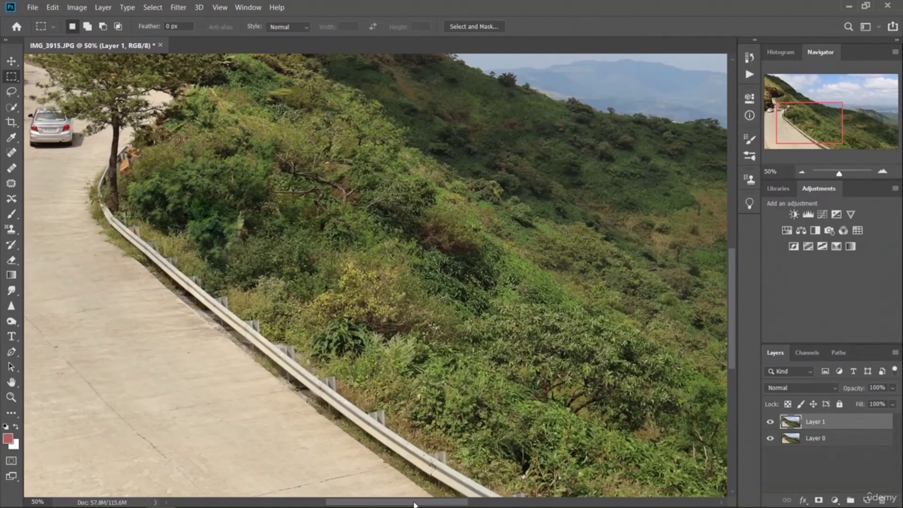
pyautogui.moveTo(413, 504); pyautogui.dragTo(373, 504)
pyautogui.scroll(3, 322, 278)
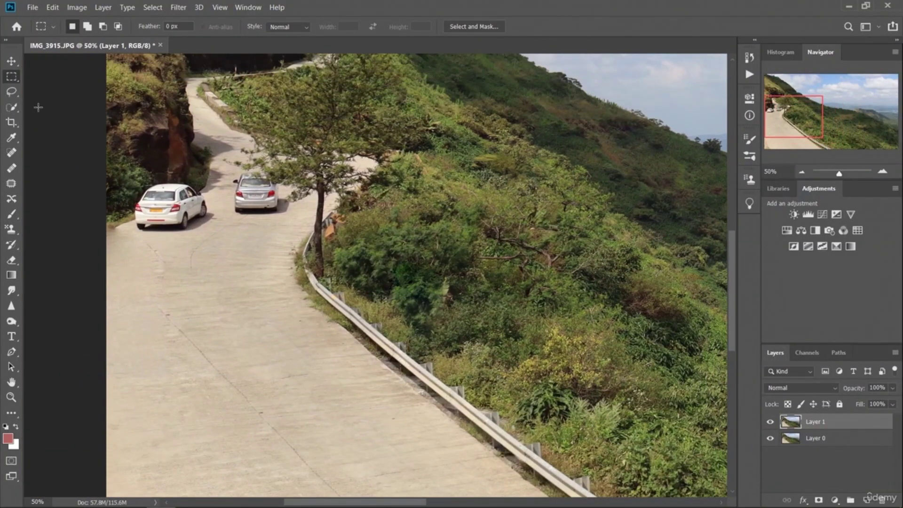
pyautogui.click(12, 184)
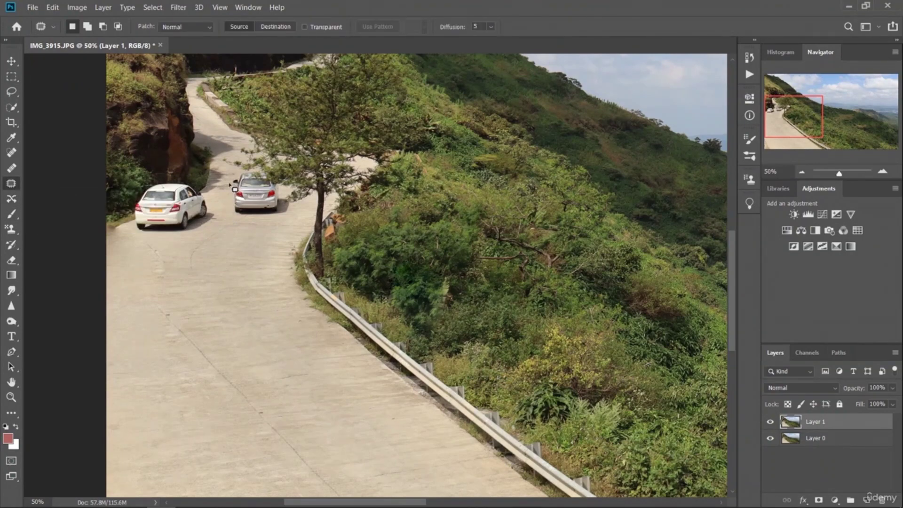
pyautogui.moveTo(229, 180)
pyautogui.mouseDown()
pyautogui.moveTo(234, 220)
pyautogui.moveTo(294, 215)
pyautogui.mouseUp()
pyautogui.moveTo(278, 181)
pyautogui.mouseDown()
pyautogui.moveTo(230, 183)
pyautogui.moveTo(251, 205)
pyautogui.moveTo(226, 256)
pyautogui.mouseUp()
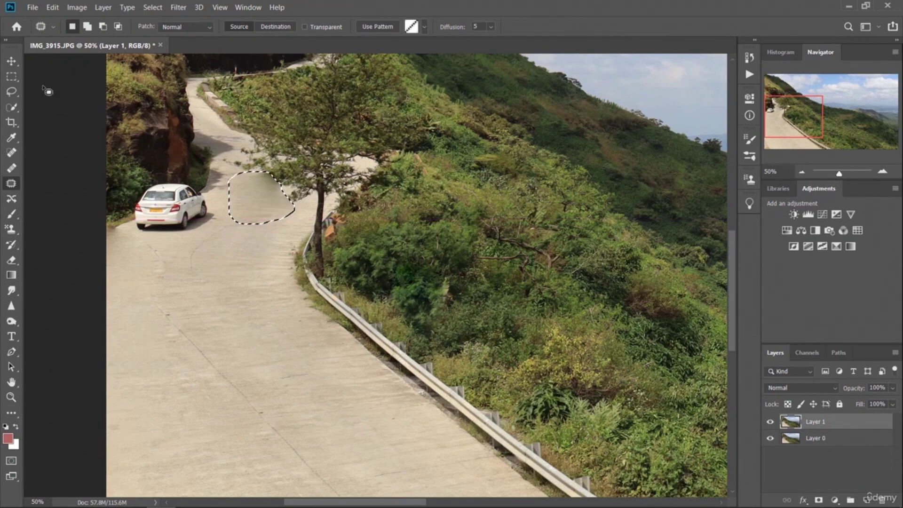
pyautogui.click(12, 77)
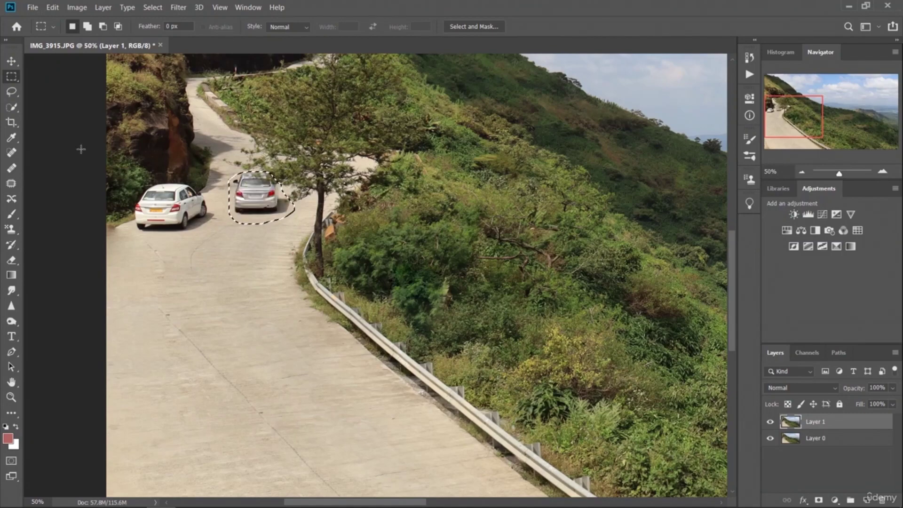
pyautogui.hotkey('ctrl', '+')
pyautogui.hotkey('ctrl', '+')
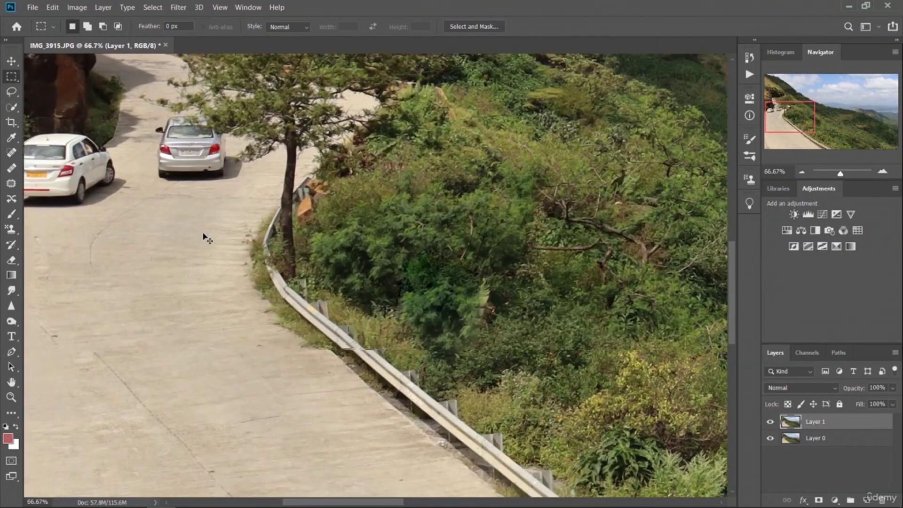
pyautogui.scroll(1, 208, 227)
pyautogui.scroll(5, 208, 227)
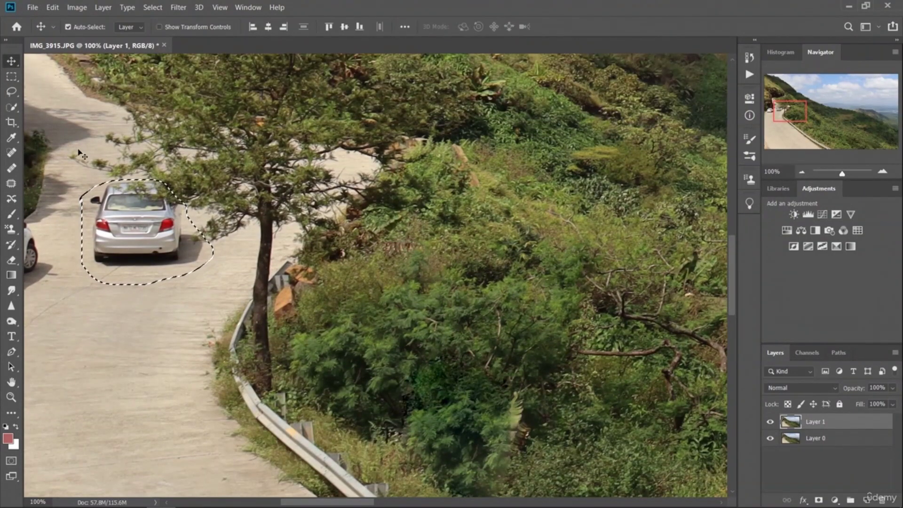
pyautogui.click(11, 76)
pyautogui.click(134, 146)
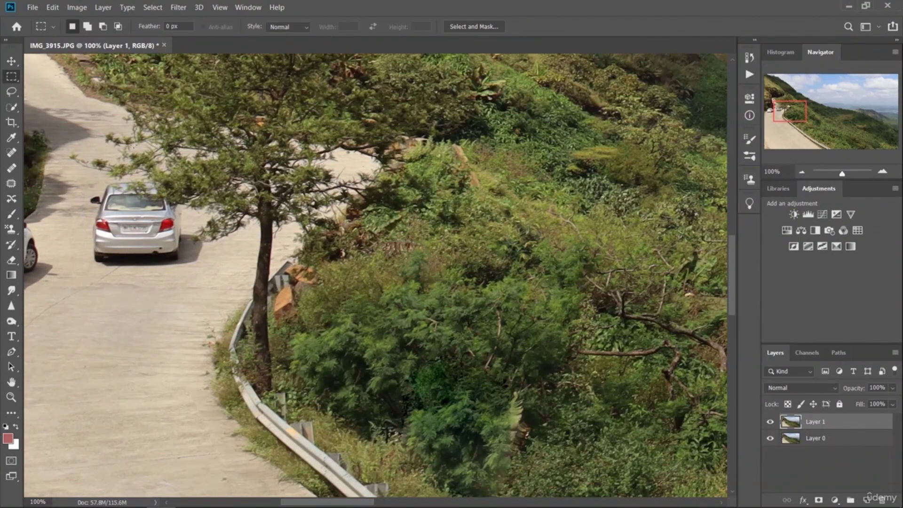
# Step: Outline the silver car and its shadow closely around the tree's branches, patch it with clear road surface, and deselect
pyautogui.click(12, 183)
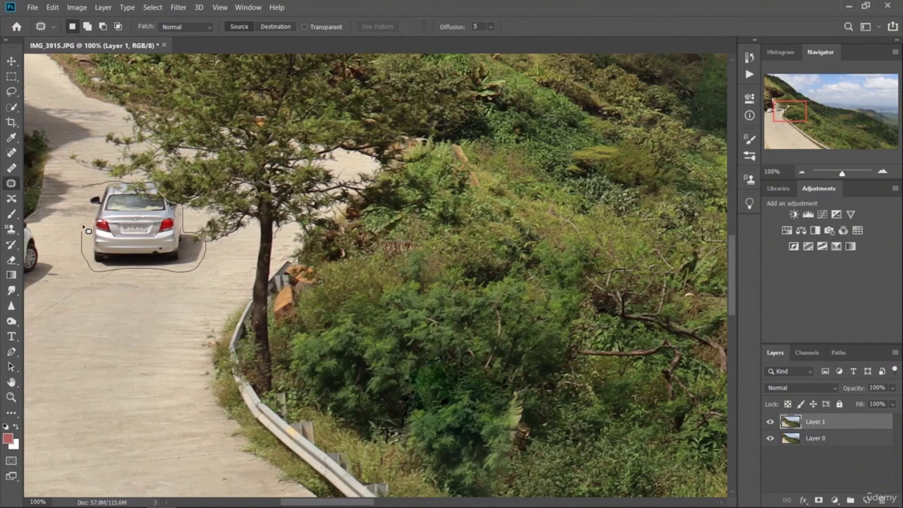
pyautogui.moveTo(89, 192); pyautogui.dragTo(85, 190)
pyautogui.moveTo(113, 243); pyautogui.dragTo(80, 335)
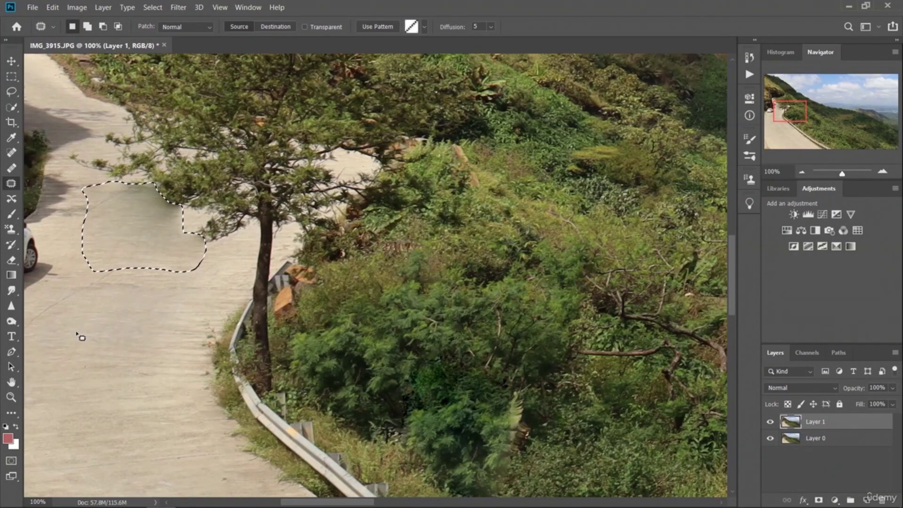
pyautogui.click(11, 76)
pyautogui.click(211, 129)
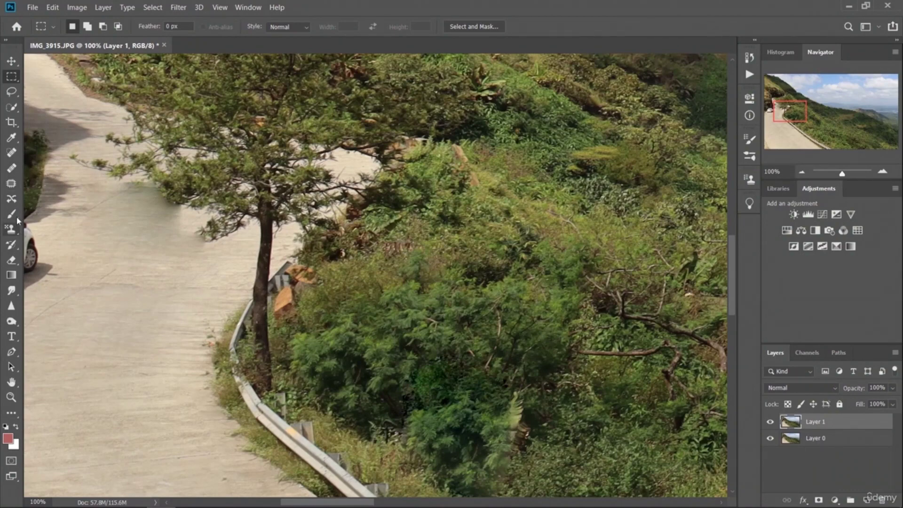
# Step: Try to heal the smudged road patch beside the tree with a 120 px Spot Healing Brush, then undo the stroke
pyautogui.click(12, 153)
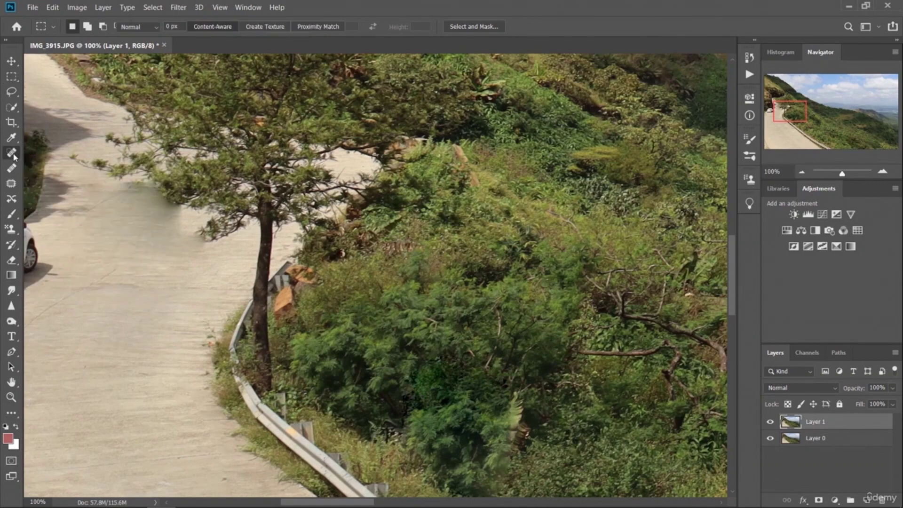
pyautogui.moveTo(108, 204); pyautogui.dragTo(200, 261)
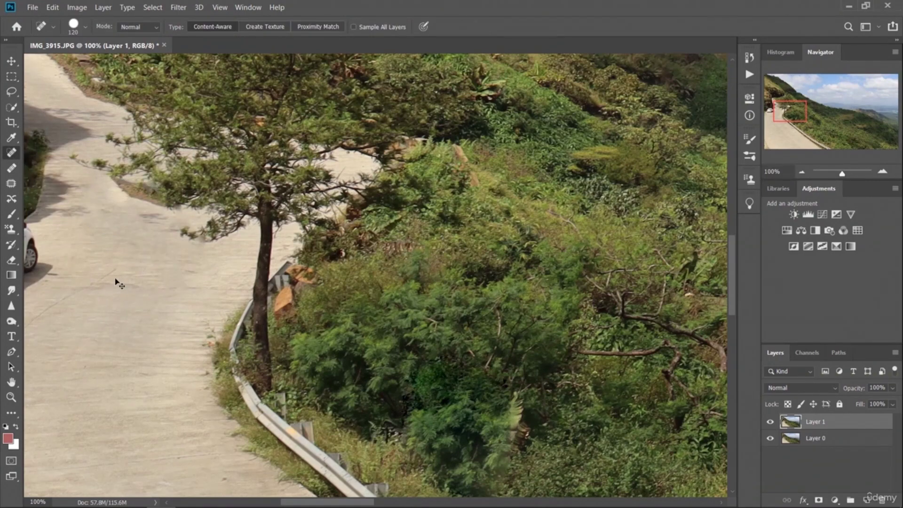
pyautogui.hotkey('ctrl', 'z')
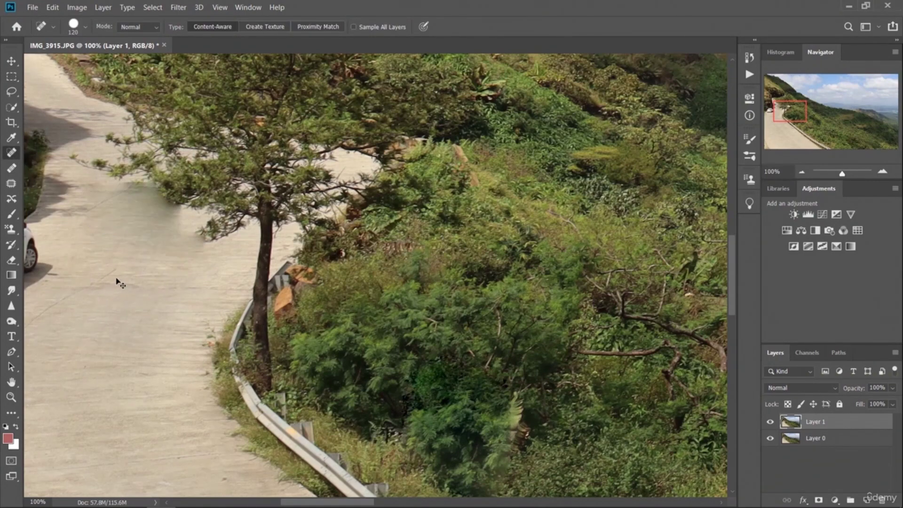
# Step: Reduce the Spot Healing Brush to 37 px and heal the green smudges on the road under the tree's branches
pyautogui.click(85, 28)
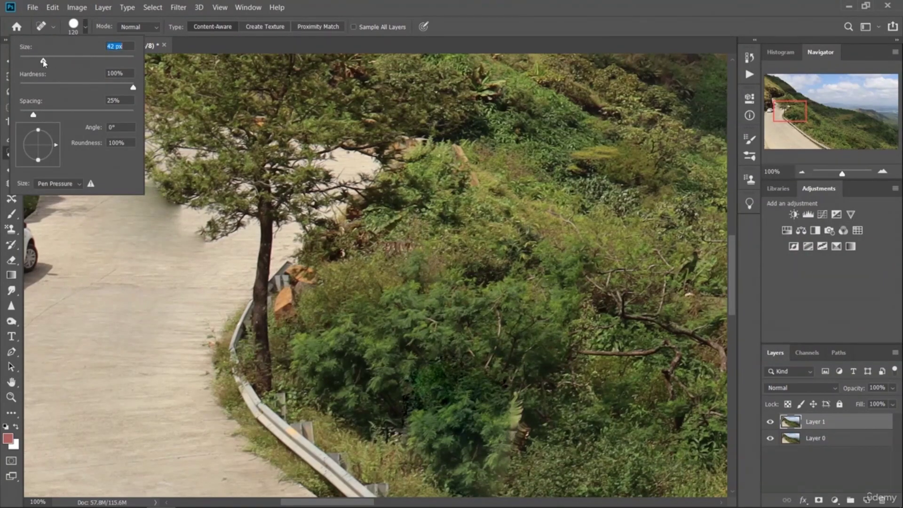
pyautogui.click(142, 238)
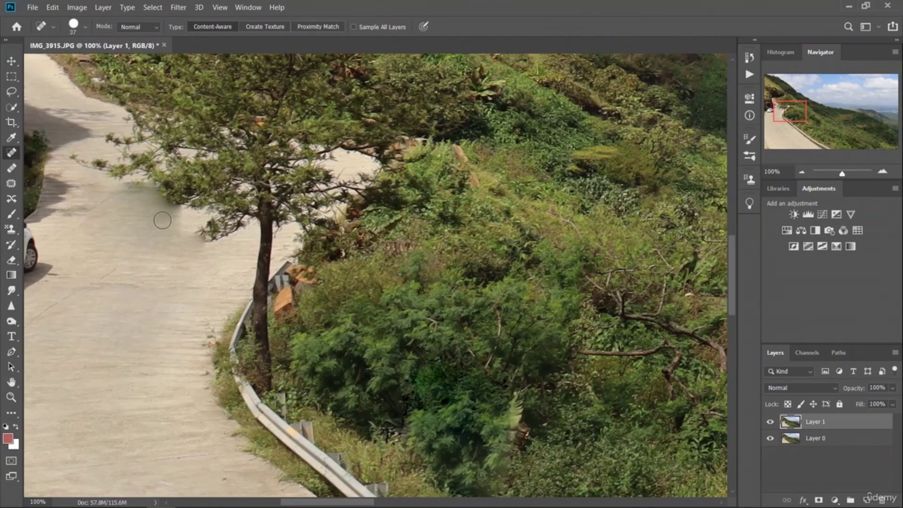
pyautogui.moveTo(116, 188)
pyautogui.mouseDown()
pyautogui.moveTo(137, 186)
pyautogui.moveTo(175, 215)
pyautogui.moveTo(160, 221)
pyautogui.moveTo(179, 238)
pyautogui.mouseUp()
pyautogui.moveTo(148, 182)
pyautogui.mouseDown()
pyautogui.moveTo(154, 210)
pyautogui.moveTo(173, 227)
pyautogui.moveTo(159, 212)
pyautogui.moveTo(170, 218)
pyautogui.moveTo(175, 248)
pyautogui.mouseUp()
pyautogui.moveTo(190, 217); pyautogui.dragTo(207, 263)
pyautogui.moveTo(178, 229)
pyautogui.mouseDown()
pyautogui.moveTo(198, 272)
pyautogui.moveTo(187, 261)
pyautogui.mouseUp()
pyautogui.moveTo(174, 225)
pyautogui.mouseDown()
pyautogui.moveTo(149, 226)
pyautogui.moveTo(168, 255)
pyautogui.moveTo(158, 270)
pyautogui.mouseUp()
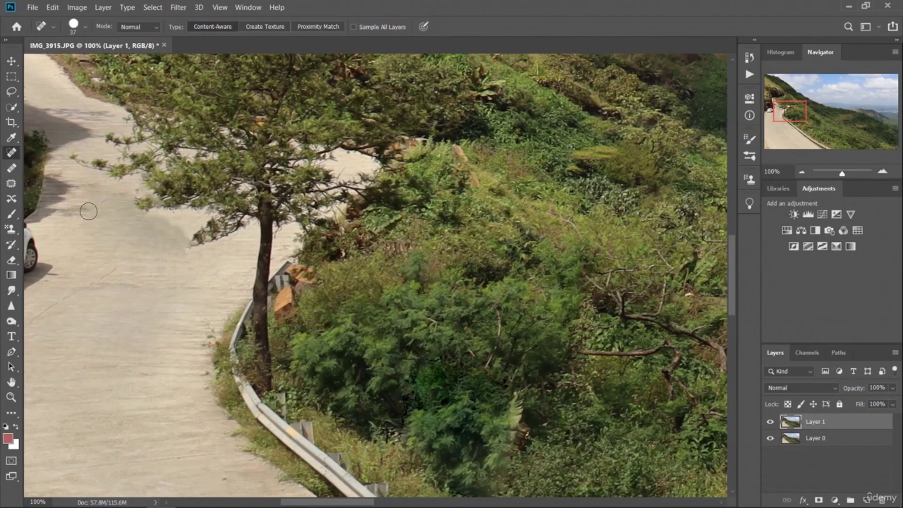
pyautogui.moveTo(89, 189)
pyautogui.mouseDown()
pyautogui.moveTo(142, 191)
pyautogui.moveTo(183, 207)
pyautogui.mouseUp()
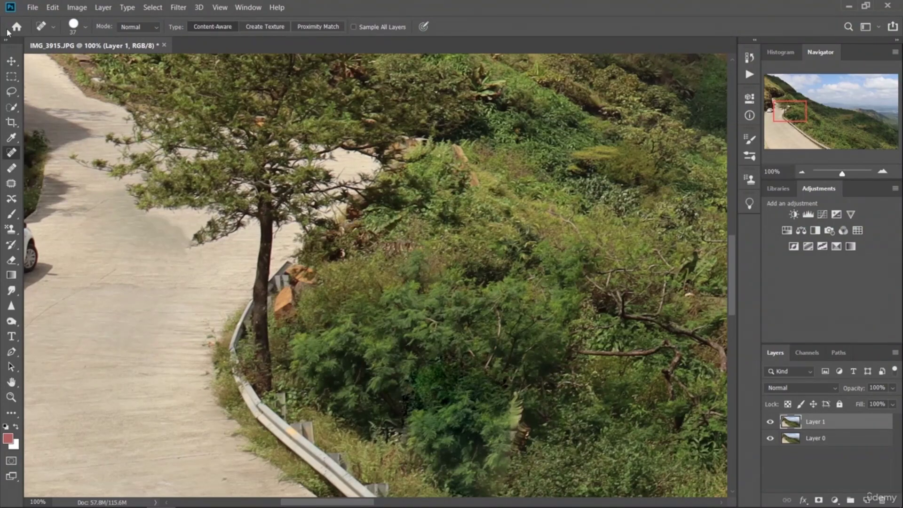
pyautogui.click(11, 76)
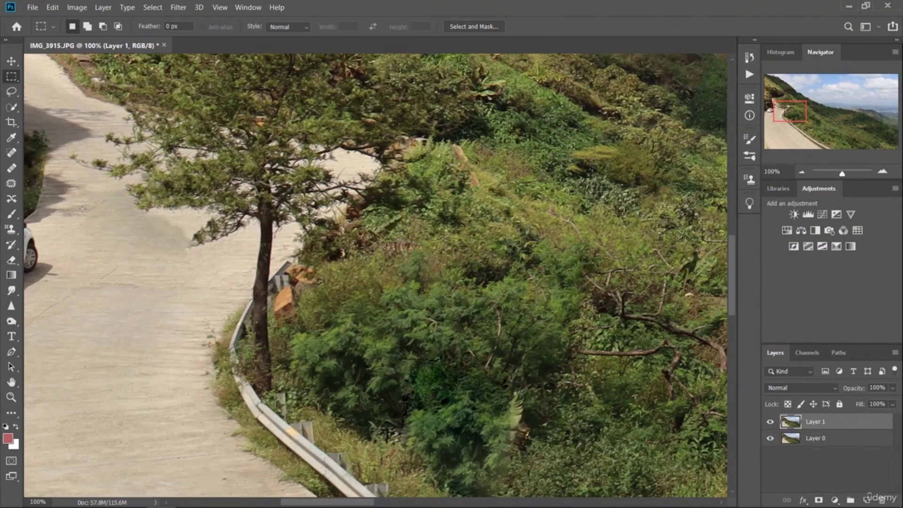
# Step: Heal the dark smudge where the grass verge meets the road behind the white car, undoing the last stroke
pyautogui.scroll(-3, 83, 214)
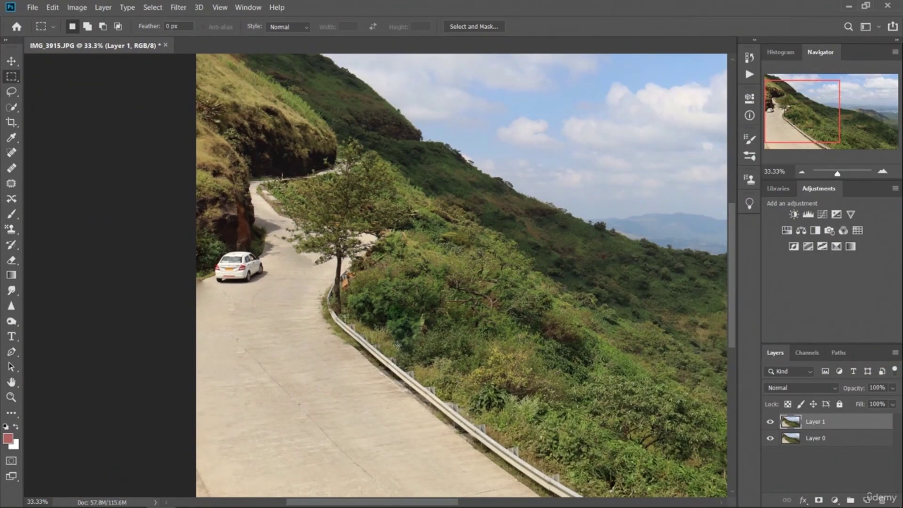
pyautogui.scroll(2, 375, 274)
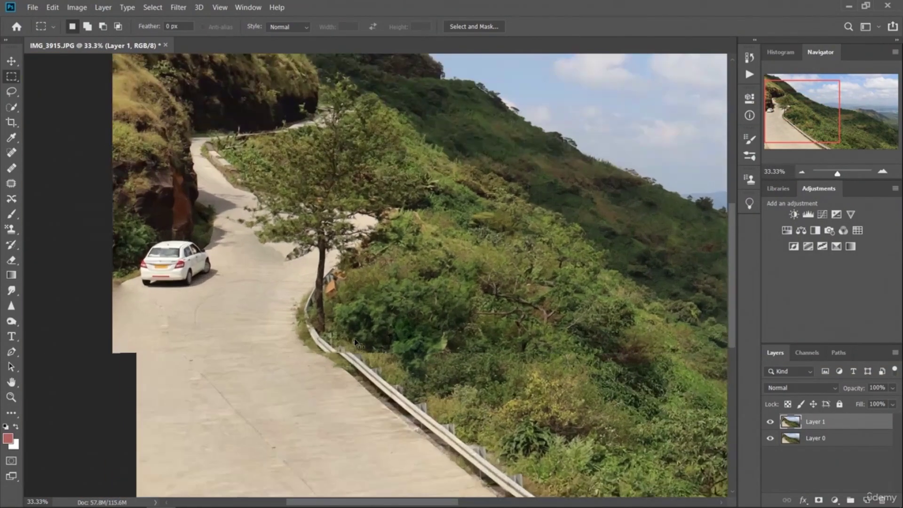
pyautogui.moveTo(387, 504); pyautogui.dragTo(339, 504)
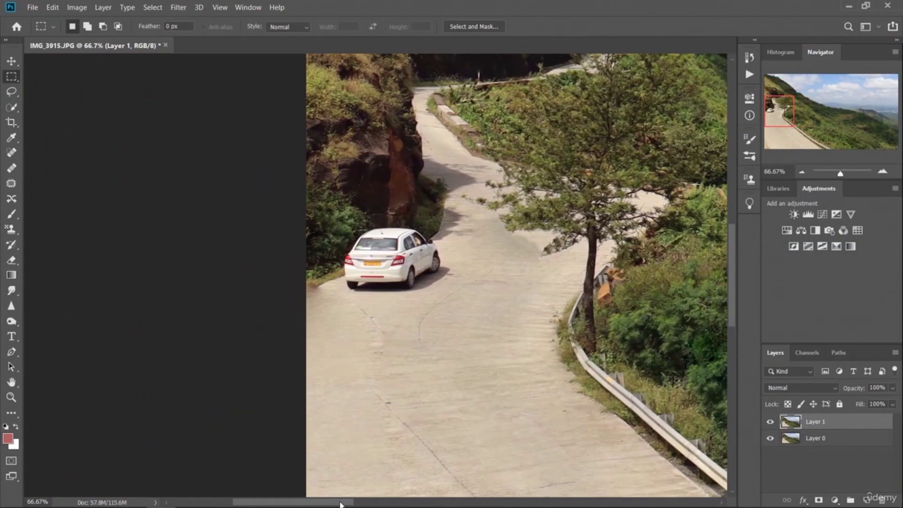
pyautogui.hotkey('ctrl', '+')
pyautogui.hotkey('ctrl', '+')
pyautogui.scroll(-1, 264, 340)
pyautogui.scroll(-1, 367, 260)
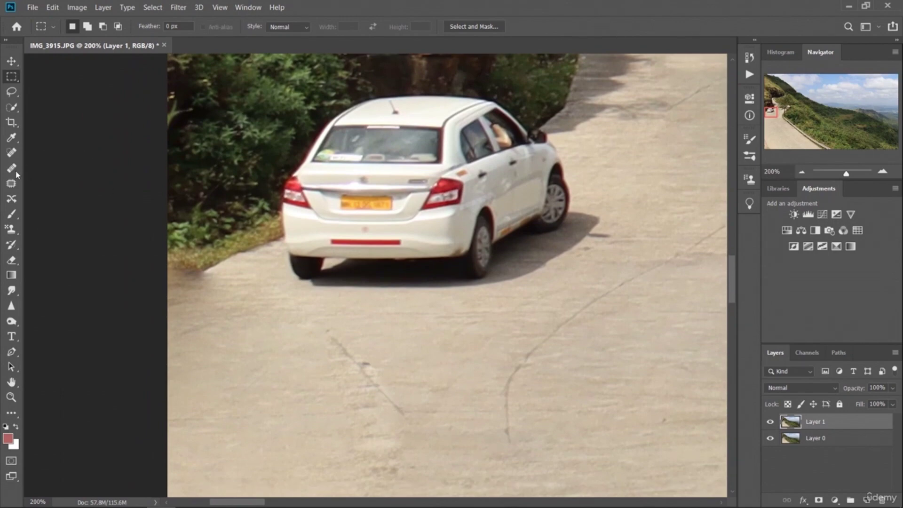
pyautogui.click(11, 153)
pyautogui.moveTo(212, 283); pyautogui.dragTo(172, 319)
pyautogui.moveTo(218, 280)
pyautogui.mouseDown()
pyautogui.moveTo(191, 292)
pyautogui.moveTo(181, 320)
pyautogui.mouseUp()
pyautogui.moveTo(196, 252)
pyautogui.mouseDown()
pyautogui.moveTo(162, 267)
pyautogui.moveTo(155, 288)
pyautogui.mouseUp()
pyautogui.moveTo(195, 253); pyautogui.dragTo(166, 284)
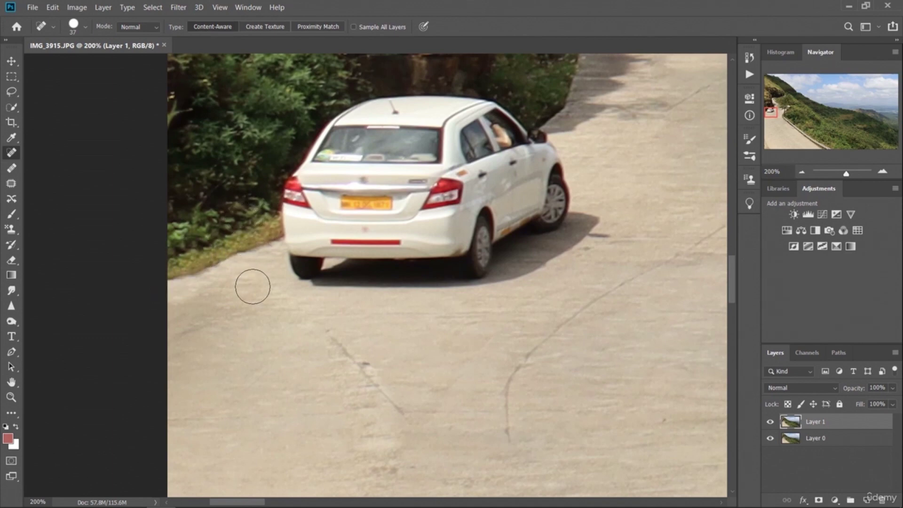
pyautogui.hotkey('ctrl', 'z')
pyautogui.click(11, 77)
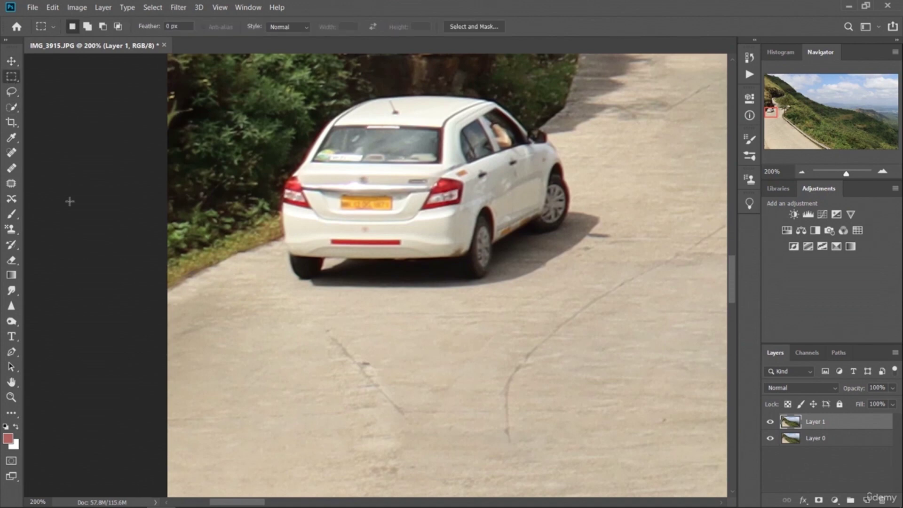
# Step: Try to heal away the white car's rear wheels and shadow with the 37 px brush, then undo the strokes
pyautogui.click(12, 153)
pyautogui.moveTo(294, 281); pyautogui.dragTo(524, 275)
pyautogui.moveTo(358, 274)
pyautogui.mouseDown()
pyautogui.moveTo(571, 249)
pyautogui.moveTo(397, 331)
pyautogui.mouseUp()
pyautogui.moveTo(558, 230); pyautogui.dragTo(376, 282)
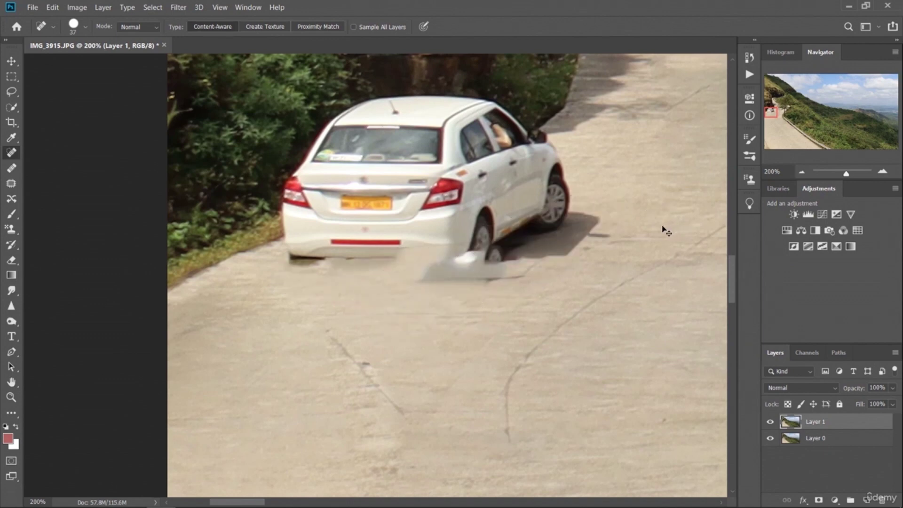
pyautogui.hotkey('ctrl', 'z')
pyautogui.hotkey('ctrl', 'z')
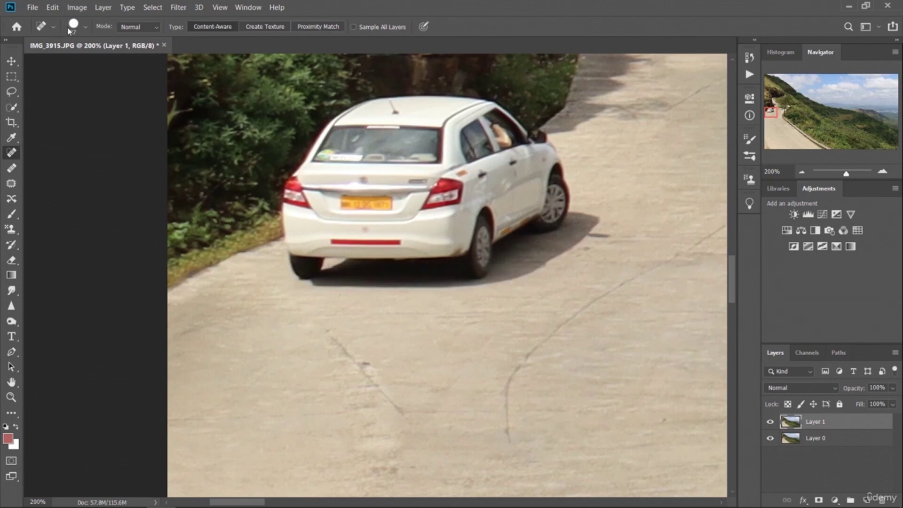
# Step: Set the Spot Healing Brush to 80 px and heal away the white car's wheels, shadow and lower side, undoing the last stroke
pyautogui.click(86, 29)
pyautogui.moveTo(39, 61); pyautogui.dragTo(64, 66)
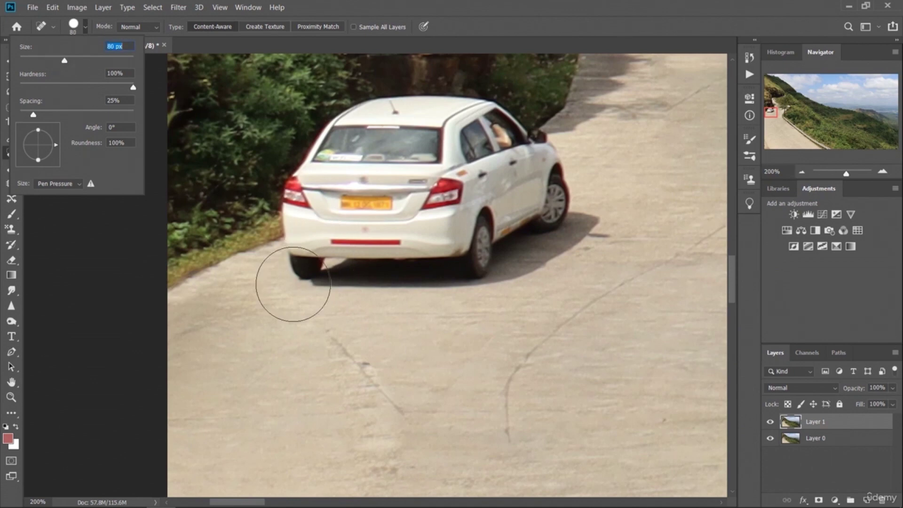
pyautogui.moveTo(282, 274)
pyautogui.mouseDown()
pyautogui.moveTo(381, 253)
pyautogui.moveTo(525, 270)
pyautogui.moveTo(471, 278)
pyautogui.moveTo(608, 207)
pyautogui.mouseUp()
pyautogui.moveTo(408, 289); pyautogui.dragTo(656, 167)
pyautogui.moveTo(604, 177); pyautogui.dragTo(371, 289)
pyautogui.moveTo(581, 145)
pyautogui.mouseDown()
pyautogui.moveTo(278, 291)
pyautogui.moveTo(488, 210)
pyautogui.moveTo(510, 210)
pyautogui.mouseUp()
pyautogui.moveTo(292, 306); pyautogui.dragTo(597, 175)
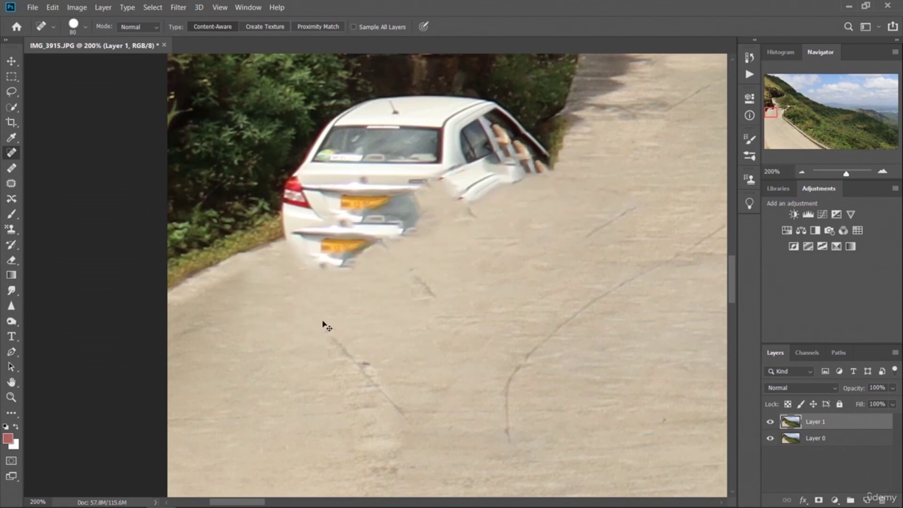
pyautogui.hotkey('ctrl', 'z')
# Step: Heal away the white car's rear bumper, number plate and tail lights, working upward from the road
pyautogui.moveTo(280, 303)
pyautogui.mouseDown()
pyautogui.moveTo(367, 252)
pyautogui.moveTo(329, 343)
pyautogui.mouseUp()
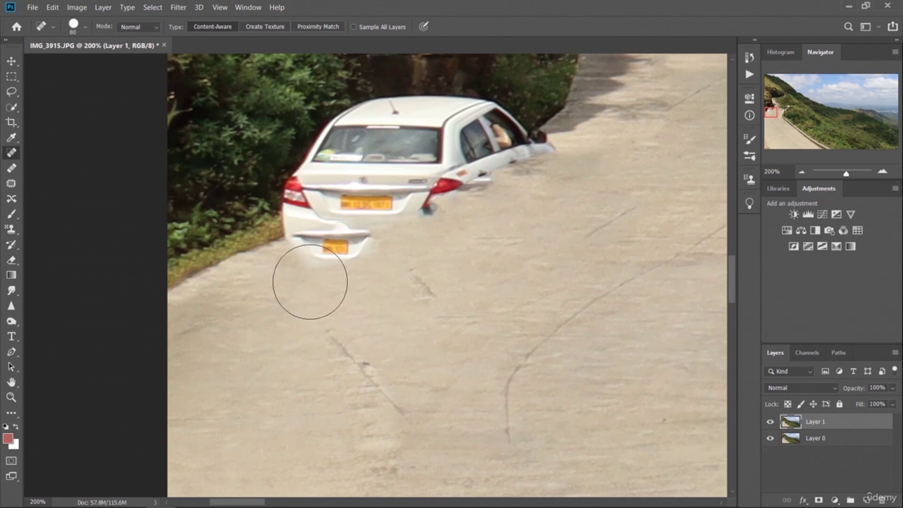
pyautogui.moveTo(423, 181); pyautogui.dragTo(292, 312)
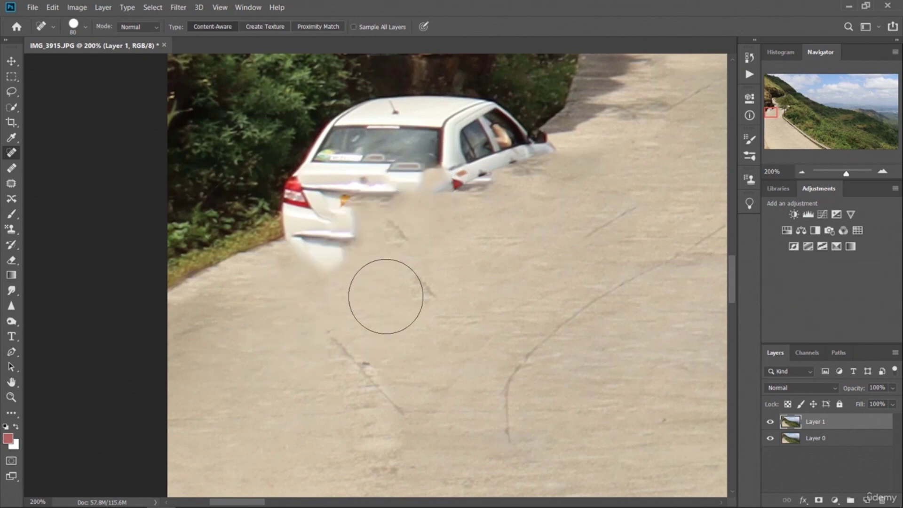
pyautogui.moveTo(494, 202)
pyautogui.mouseDown()
pyautogui.moveTo(317, 260)
pyautogui.moveTo(281, 284)
pyautogui.mouseUp()
pyautogui.moveTo(591, 153)
pyautogui.mouseDown()
pyautogui.moveTo(532, 154)
pyautogui.moveTo(268, 285)
pyautogui.mouseUp()
# Step: Heal away the white car's roof, windows and leftover fragments along the grass edge of the road
pyautogui.moveTo(282, 214)
pyautogui.mouseDown()
pyautogui.moveTo(246, 201)
pyautogui.moveTo(494, 80)
pyautogui.mouseUp()
pyautogui.moveTo(318, 147)
pyautogui.mouseDown()
pyautogui.moveTo(360, 128)
pyautogui.moveTo(484, 104)
pyautogui.mouseUp()
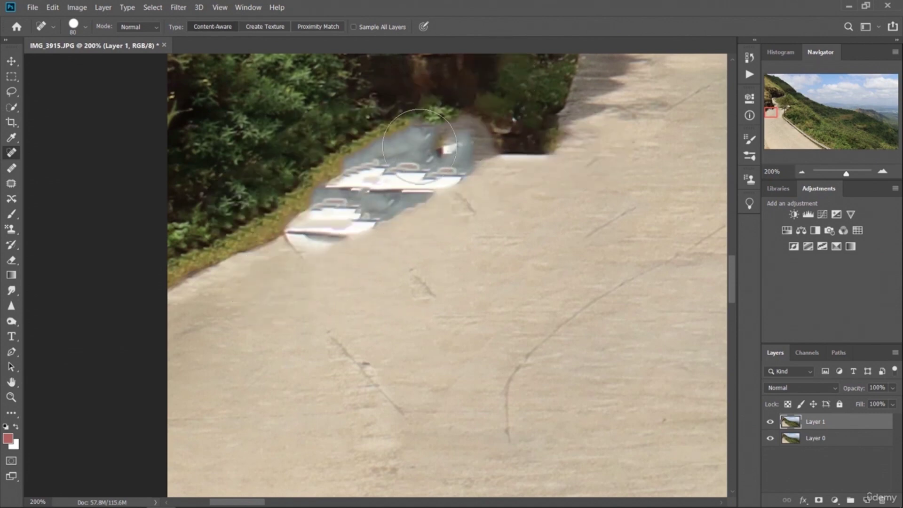
pyautogui.moveTo(258, 213); pyautogui.dragTo(460, 146)
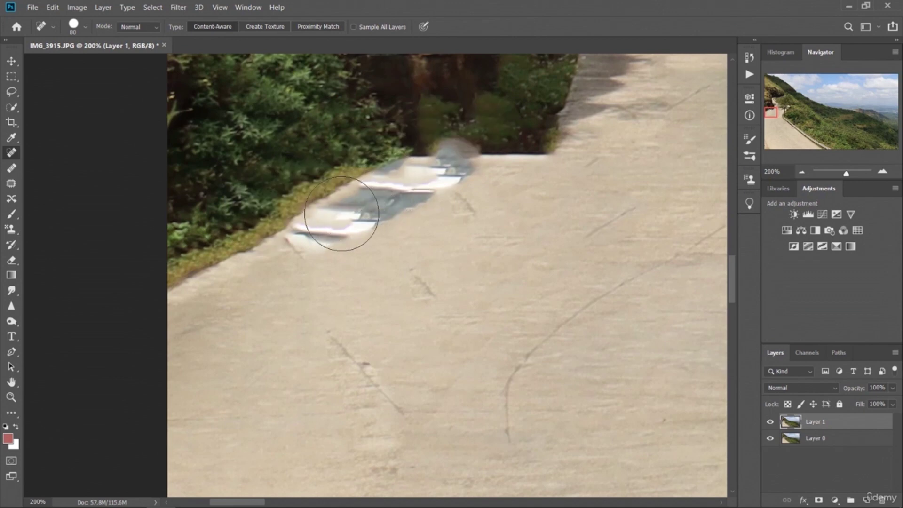
pyautogui.moveTo(269, 234); pyautogui.dragTo(494, 145)
pyautogui.moveTo(421, 203); pyautogui.dragTo(616, 120)
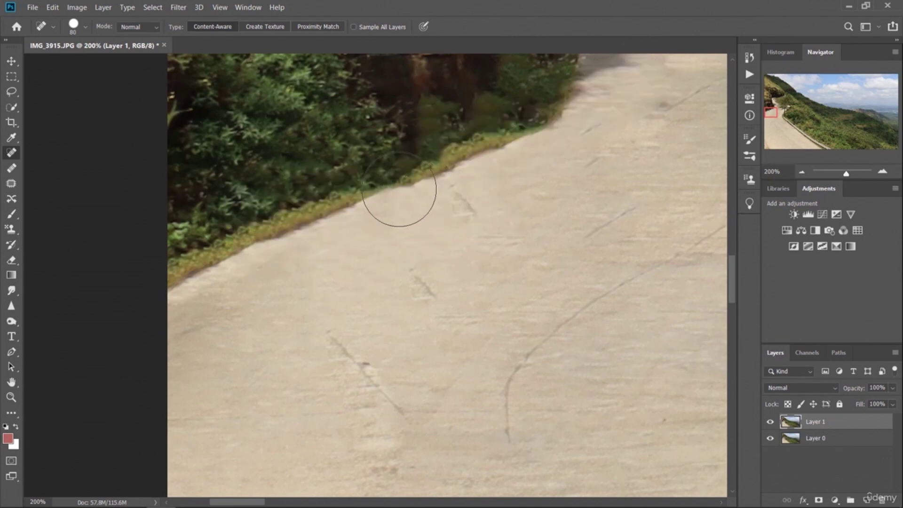
# Step: Heal away the diagonal cracks in the concrete road where the white car stood with the 80 px Spot Healing Brush
pyautogui.moveTo(332, 365); pyautogui.dragTo(548, 204)
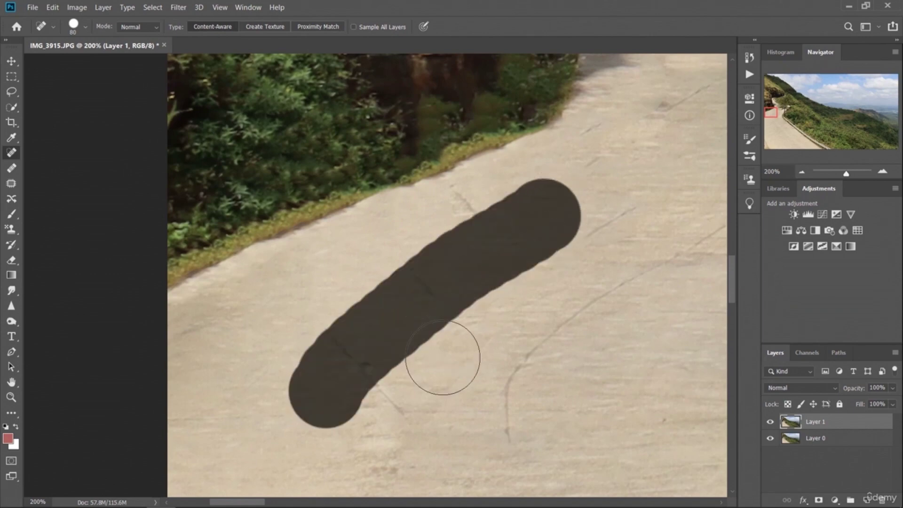
pyautogui.moveTo(377, 424)
pyautogui.mouseDown()
pyautogui.moveTo(485, 262)
pyautogui.moveTo(590, 179)
pyautogui.mouseUp()
pyautogui.moveTo(449, 249)
pyautogui.mouseDown()
pyautogui.moveTo(504, 213)
pyautogui.moveTo(641, 143)
pyautogui.mouseUp()
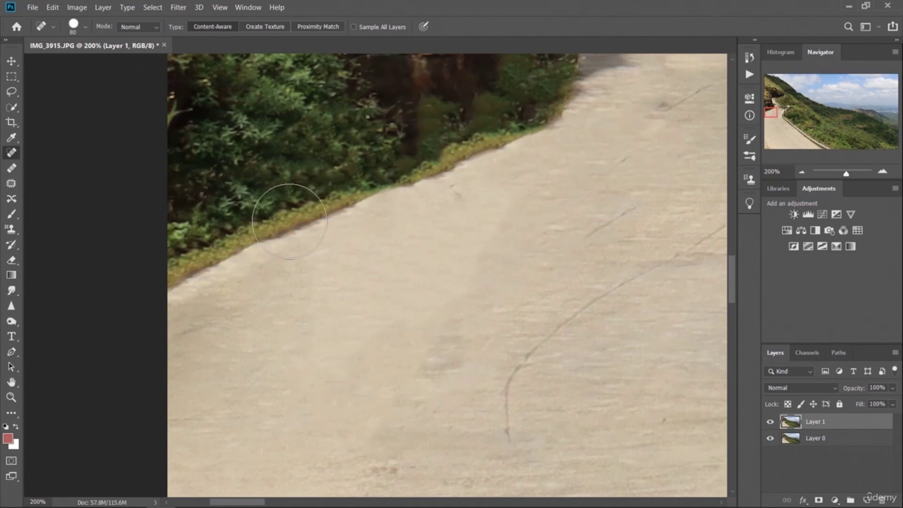
# Step: Compare the retouched road photo with the original by repeatedly hiding and showing Layer 1
pyautogui.hotkey('ctrl', '-')
pyautogui.hotkey('ctrl', '-')
pyautogui.hotkey('ctrl', '-')
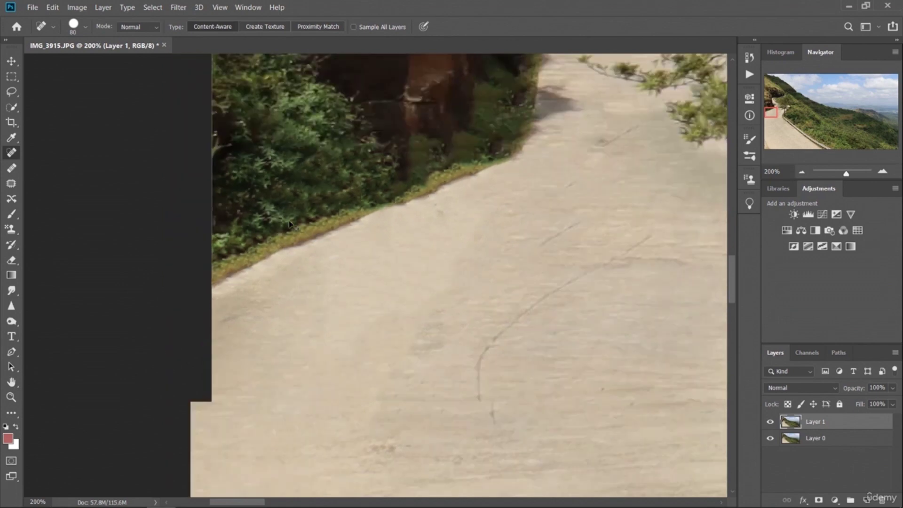
pyautogui.hotkey('ctrl', '-')
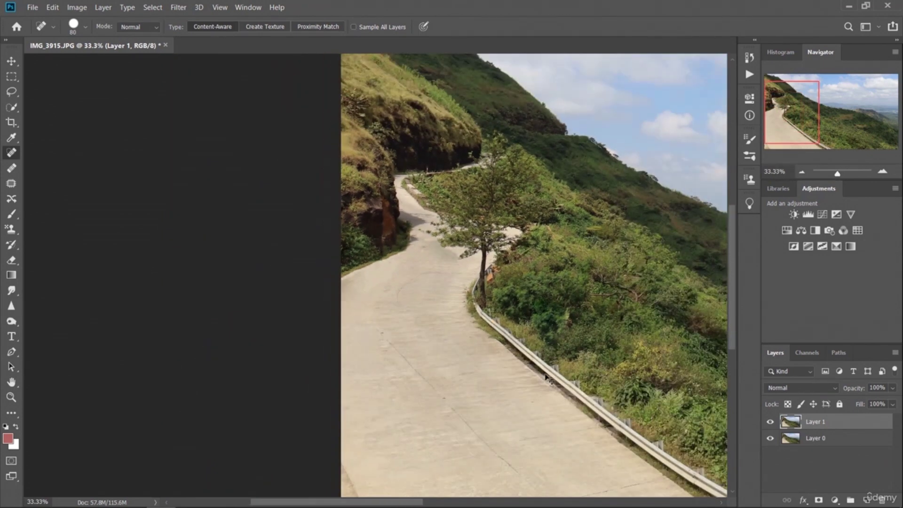
pyautogui.hotkey('ctrl', '-')
pyautogui.moveTo(429, 505); pyautogui.dragTo(516, 506)
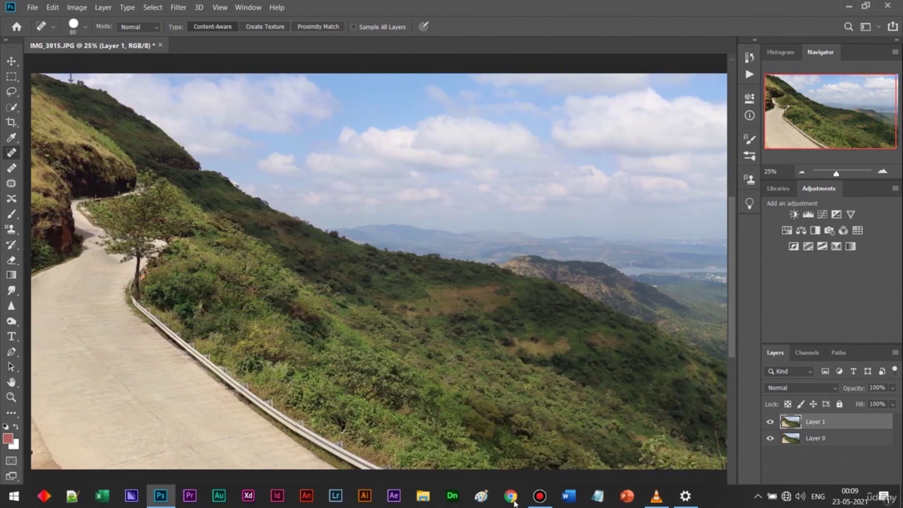
pyautogui.click(770, 423)
pyautogui.click(770, 424)
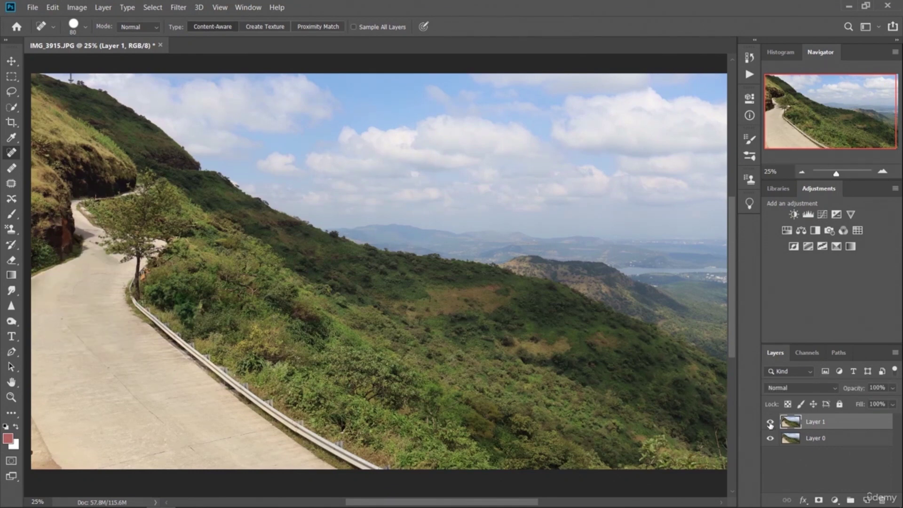
pyautogui.click(770, 423)
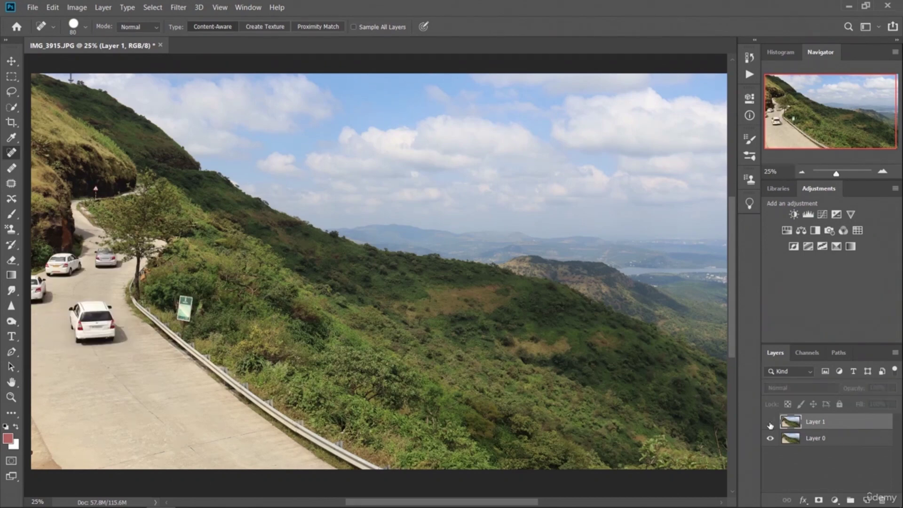
pyautogui.click(770, 424)
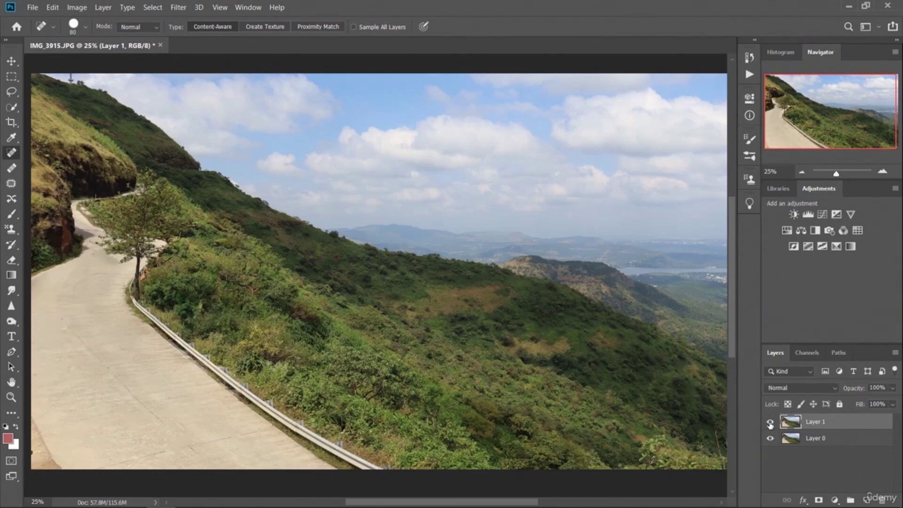
pyautogui.click(770, 424)
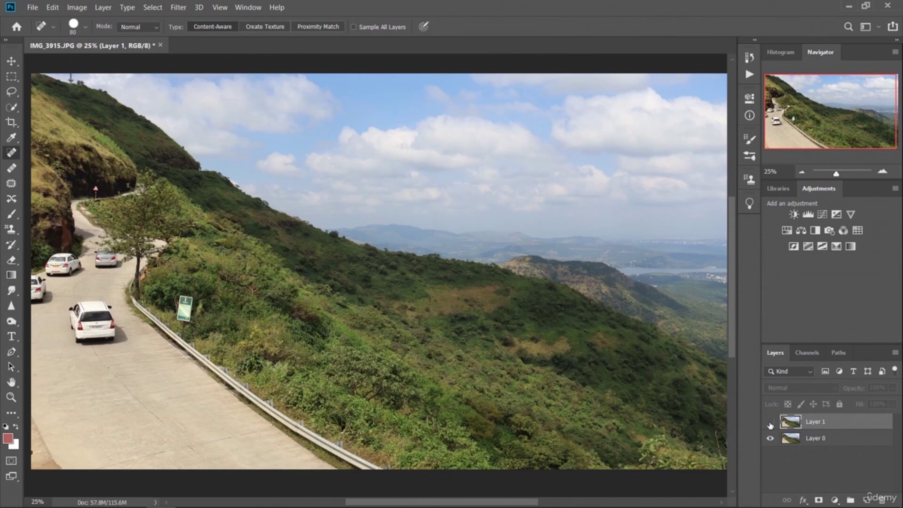
pyautogui.click(769, 423)
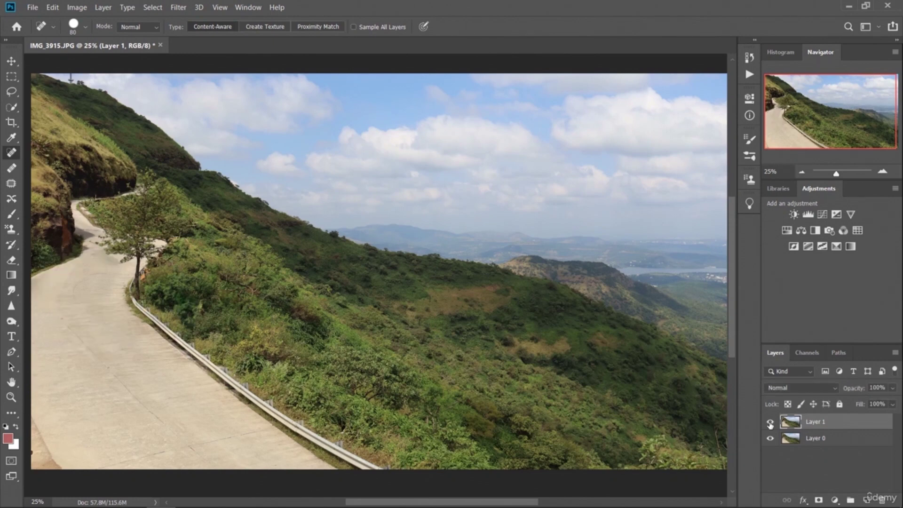
pyautogui.click(769, 423)
pyautogui.click(770, 424)
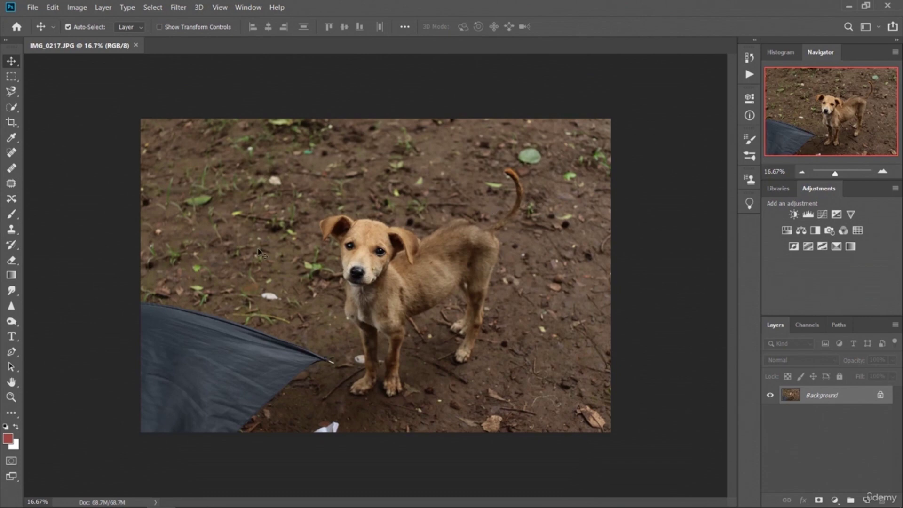
# Step: Frame the dog's body and legs in the dog photo and activate the Quick Selection tool
pyautogui.hotkey('ctrl', '+')
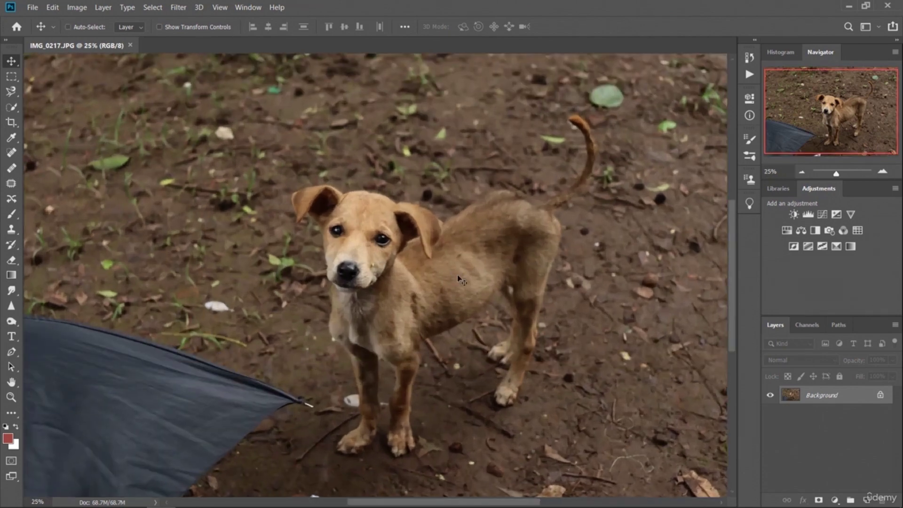
pyautogui.hotkey('ctrl', '+')
pyautogui.moveTo(733, 264)
pyautogui.mouseDown()
pyautogui.moveTo(728, 278)
pyautogui.moveTo(726, 266)
pyautogui.mouseUp()
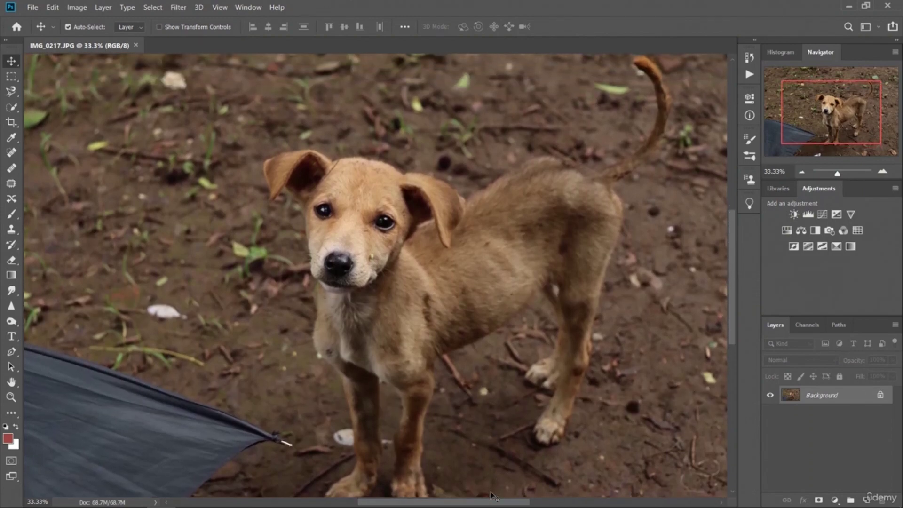
pyautogui.moveTo(491, 504); pyautogui.dragTo(508, 505)
pyautogui.moveTo(732, 320); pyautogui.dragTo(736, 341)
pyautogui.click(12, 108)
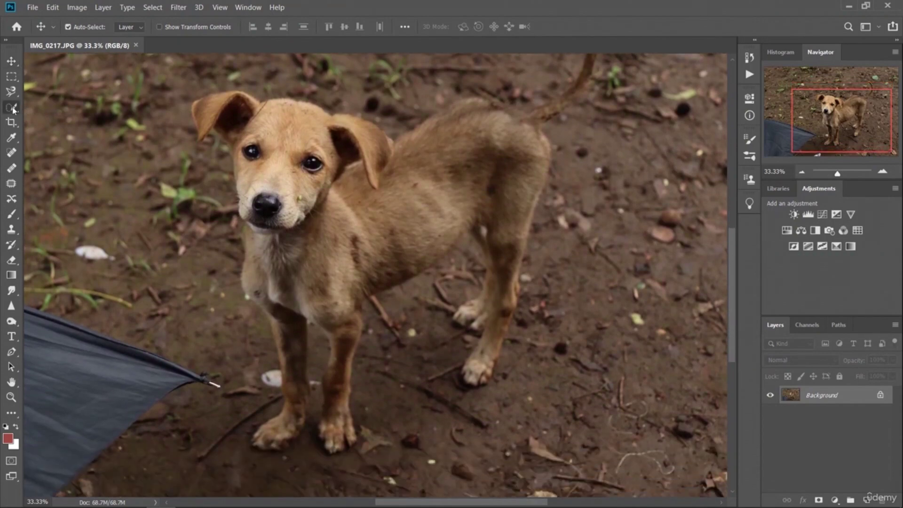
# Step: Try to select the dog's head with the 100 px Quick Selection brush and subtract the stray area around the ear
pyautogui.click(270, 134)
pyautogui.moveTo(270, 133)
pyautogui.mouseDown()
pyautogui.moveTo(256, 155)
pyautogui.moveTo(261, 207)
pyautogui.moveTo(220, 109)
pyautogui.moveTo(198, 112)
pyautogui.moveTo(253, 117)
pyautogui.mouseUp()
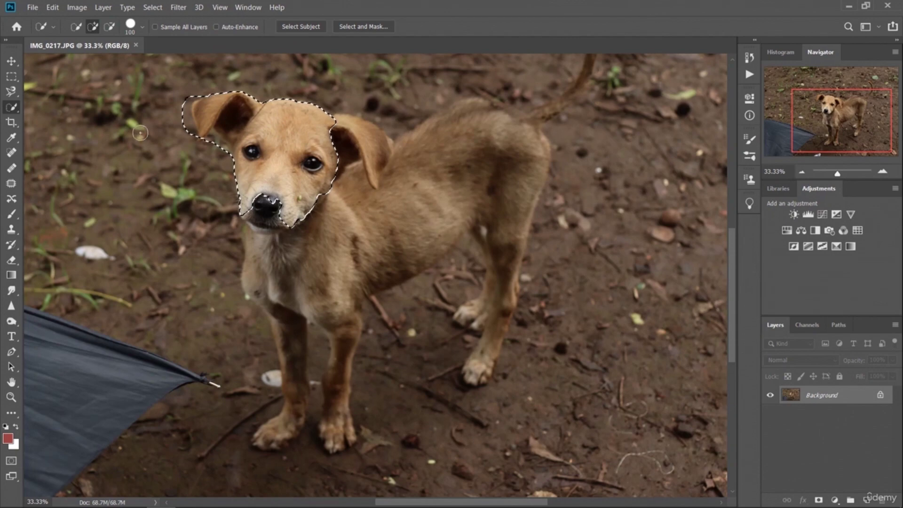
pyautogui.press('alt')
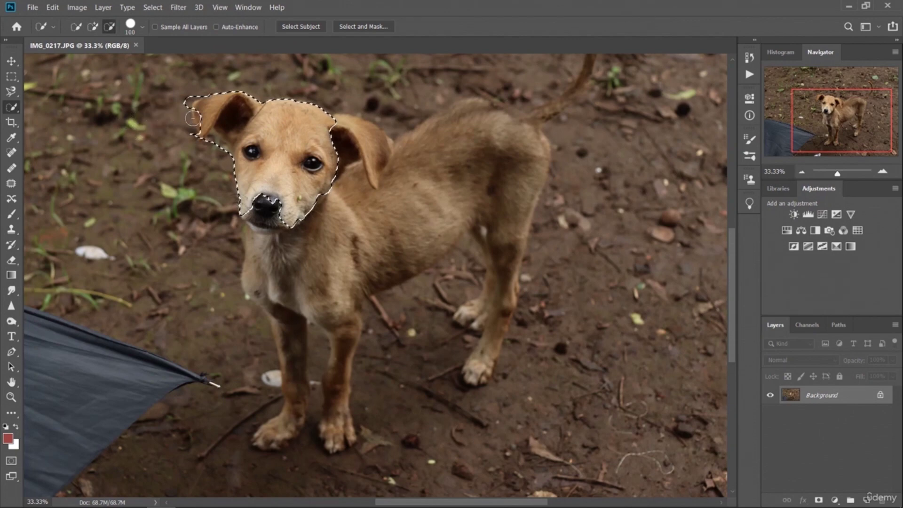
pyautogui.keyDown('alt'); pyautogui.click(213, 128); pyautogui.keyUp('alt')
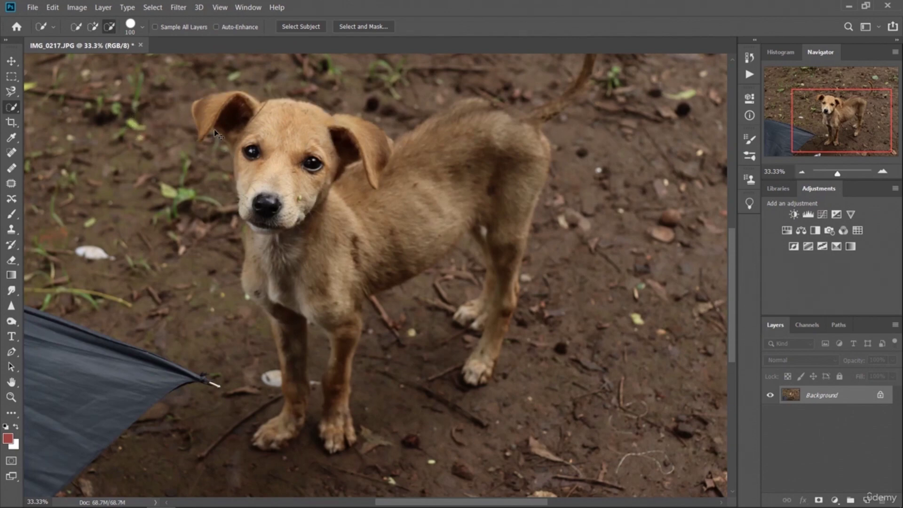
# Step: Set the Quick Selection brush to 54 px and select the dog's head, body and legs
pyautogui.click(142, 29)
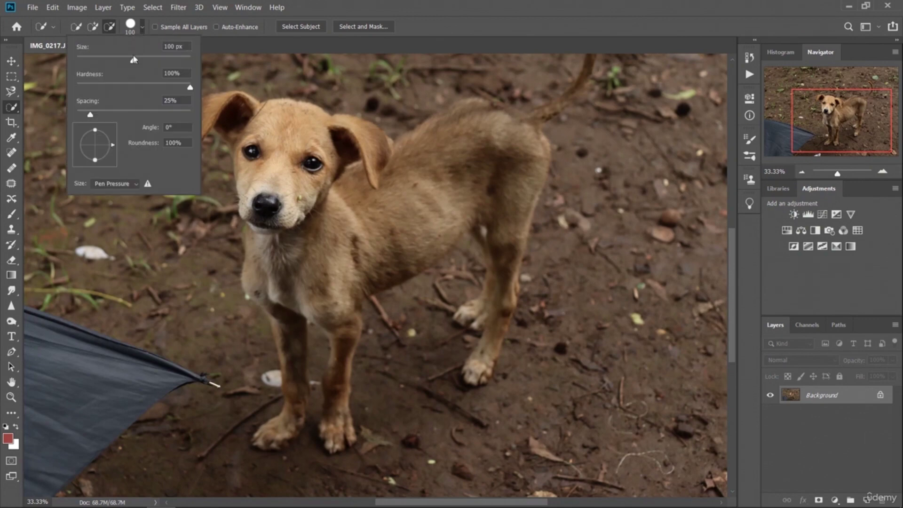
pyautogui.moveTo(134, 61); pyautogui.dragTo(126, 61)
pyautogui.moveTo(253, 126)
pyautogui.mouseDown()
pyautogui.moveTo(260, 183)
pyautogui.moveTo(242, 191)
pyautogui.moveTo(238, 151)
pyautogui.moveTo(196, 106)
pyautogui.moveTo(211, 134)
pyautogui.moveTo(237, 110)
pyautogui.moveTo(369, 139)
pyautogui.moveTo(382, 156)
pyautogui.moveTo(362, 197)
pyautogui.moveTo(395, 174)
pyautogui.moveTo(398, 146)
pyautogui.moveTo(474, 126)
pyautogui.moveTo(491, 112)
pyautogui.moveTo(530, 150)
pyautogui.moveTo(525, 179)
pyautogui.moveTo(475, 249)
pyautogui.moveTo(414, 277)
pyautogui.moveTo(357, 263)
pyautogui.moveTo(318, 271)
pyautogui.moveTo(282, 308)
pyautogui.moveTo(250, 264)
pyautogui.moveTo(286, 350)
pyautogui.moveTo(289, 395)
pyautogui.moveTo(268, 443)
pyautogui.moveTo(348, 441)
pyautogui.mouseUp()
pyautogui.moveTo(503, 235)
pyautogui.mouseDown()
pyautogui.moveTo(491, 299)
pyautogui.moveTo(468, 315)
pyautogui.moveTo(483, 343)
pyautogui.moveTo(487, 381)
pyautogui.moveTo(465, 370)
pyautogui.moveTo(472, 379)
pyautogui.moveTo(504, 335)
pyautogui.moveTo(517, 264)
pyautogui.mouseUp()
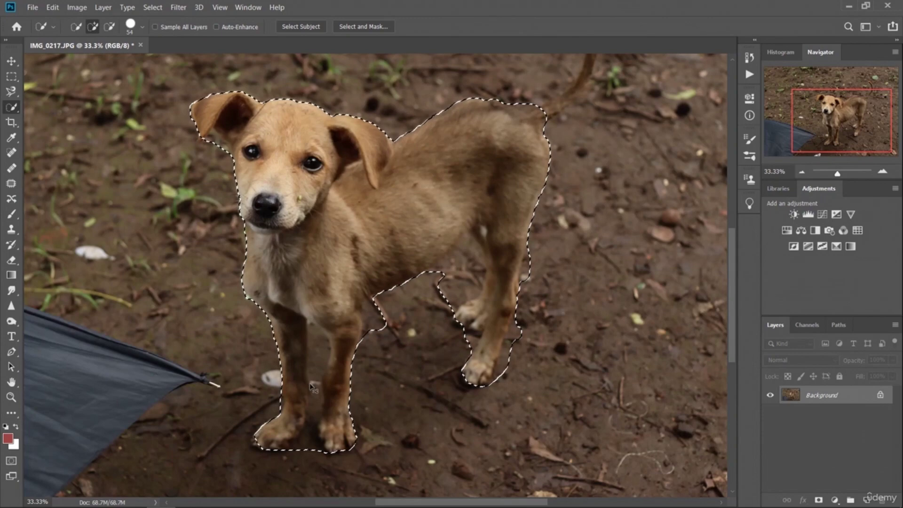
# Step: Subtract the ground between the dog's two front legs from the selection
pyautogui.hotkey('ctrl', '+')
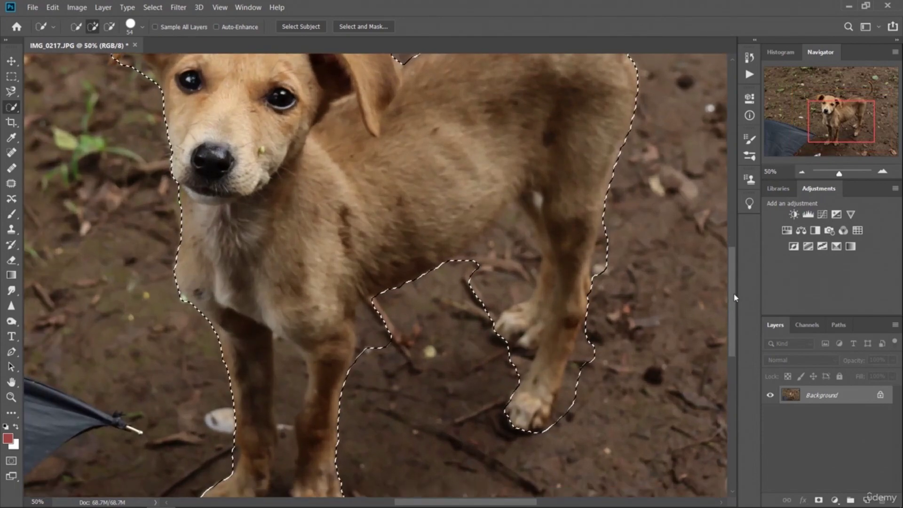
pyautogui.scroll(-5, 412, 335)
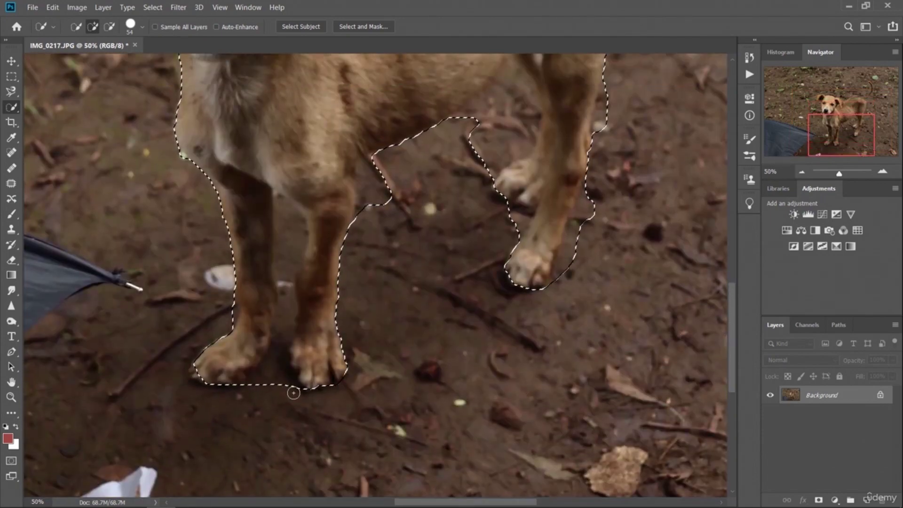
pyautogui.keyDown('alt'); pyautogui.click(262, 375); pyautogui.keyUp('alt')
pyautogui.moveTo(262, 375); pyautogui.dragTo(283, 334)
pyautogui.moveTo(289, 299)
pyautogui.mouseDown()
pyautogui.moveTo(283, 230)
pyautogui.moveTo(312, 248)
pyautogui.moveTo(319, 223)
pyautogui.moveTo(310, 283)
pyautogui.mouseUp()
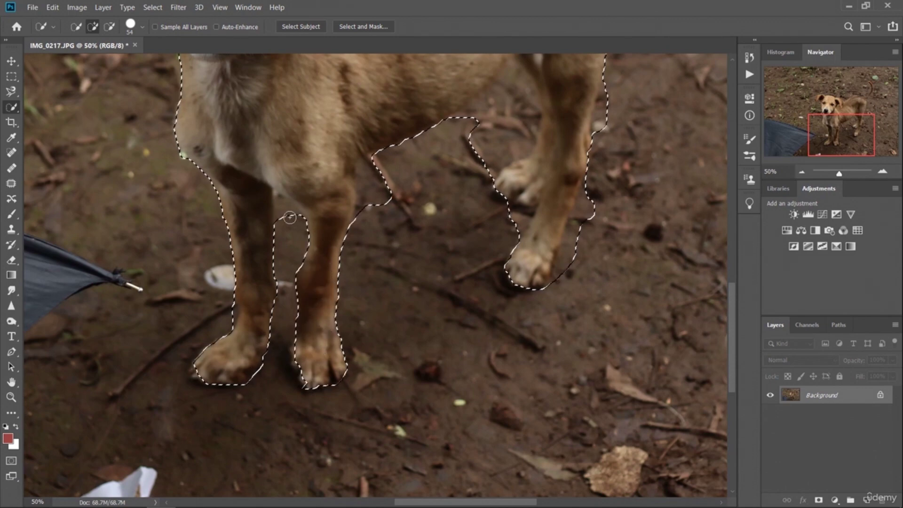
pyautogui.press('alt')
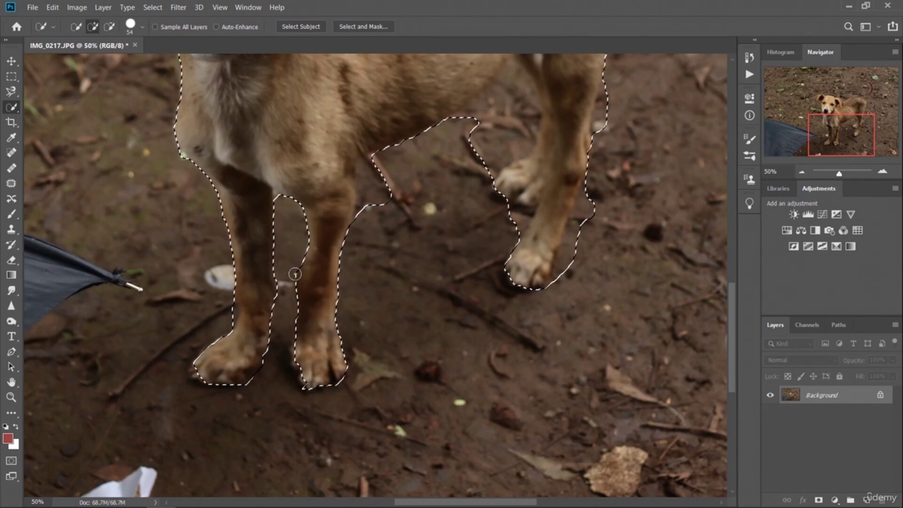
# Step: Subtract the twig behind the front leg and the ground under the belly up to the hind legs from the selection
pyautogui.press('alt')
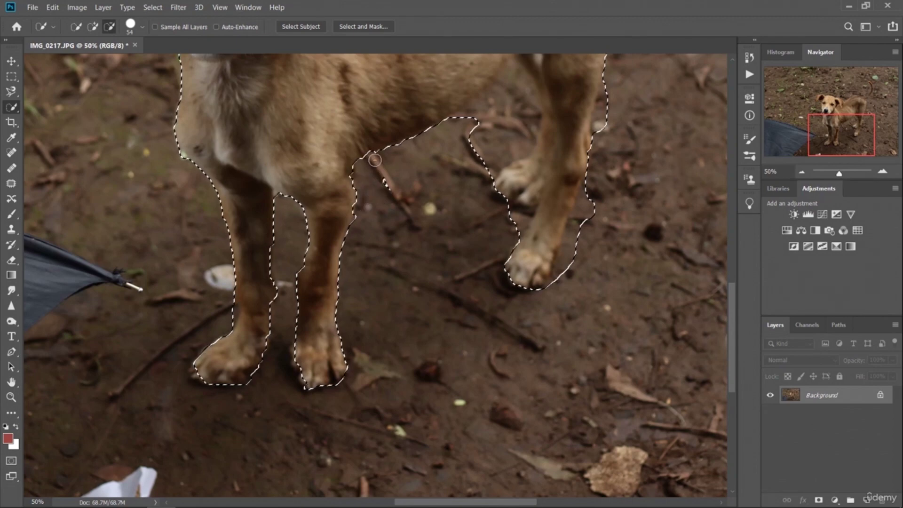
pyautogui.press('alt')
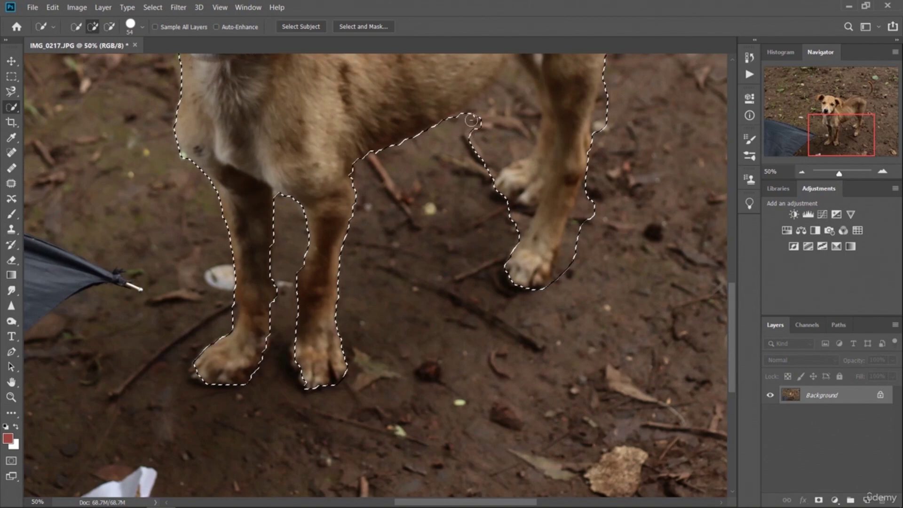
pyautogui.moveTo(507, 89)
pyautogui.mouseDown()
pyautogui.moveTo(522, 68)
pyautogui.moveTo(527, 83)
pyautogui.moveTo(498, 113)
pyautogui.moveTo(477, 171)
pyautogui.mouseUp()
pyautogui.moveTo(525, 117)
pyautogui.mouseDown()
pyautogui.moveTo(524, 105)
pyautogui.moveTo(529, 124)
pyautogui.moveTo(499, 127)
pyautogui.moveTo(532, 139)
pyautogui.moveTo(531, 102)
pyautogui.moveTo(512, 63)
pyautogui.moveTo(522, 116)
pyautogui.moveTo(513, 63)
pyautogui.moveTo(478, 75)
pyautogui.moveTo(473, 88)
pyautogui.mouseUp()
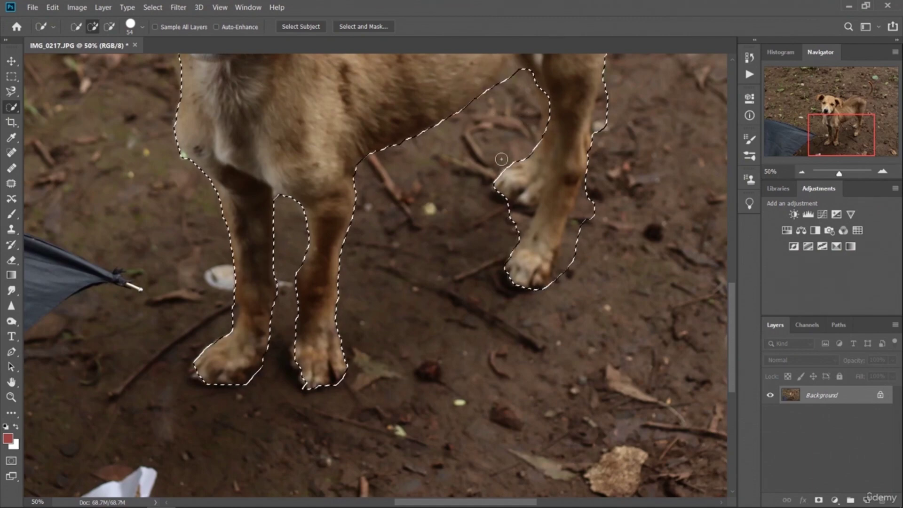
# Step: Try to subtract the ground between the hind paws with the 54 px brush, then undo the stroke
pyautogui.scroll(1, 709, 331)
pyautogui.moveTo(493, 235)
pyautogui.mouseDown()
pyautogui.moveTo(514, 226)
pyautogui.moveTo(510, 240)
pyautogui.mouseUp()
pyautogui.hotkey('ctrl', 'z')
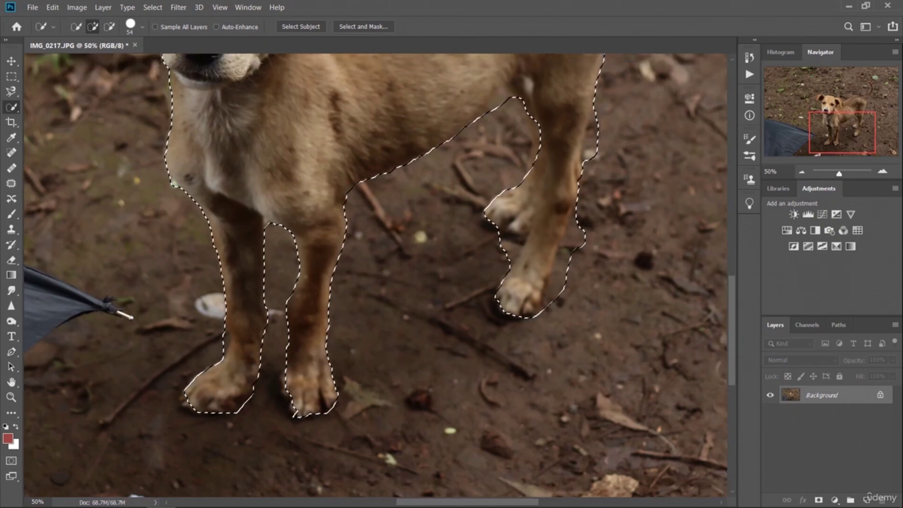
# Step: Set the Quick Selection brush to 29 px and subtract the ground between and beside the hind paws from the selection
pyautogui.click(142, 27)
pyautogui.scroll(1, 142, 29)
pyautogui.moveTo(107, 62); pyautogui.dragTo(93, 63)
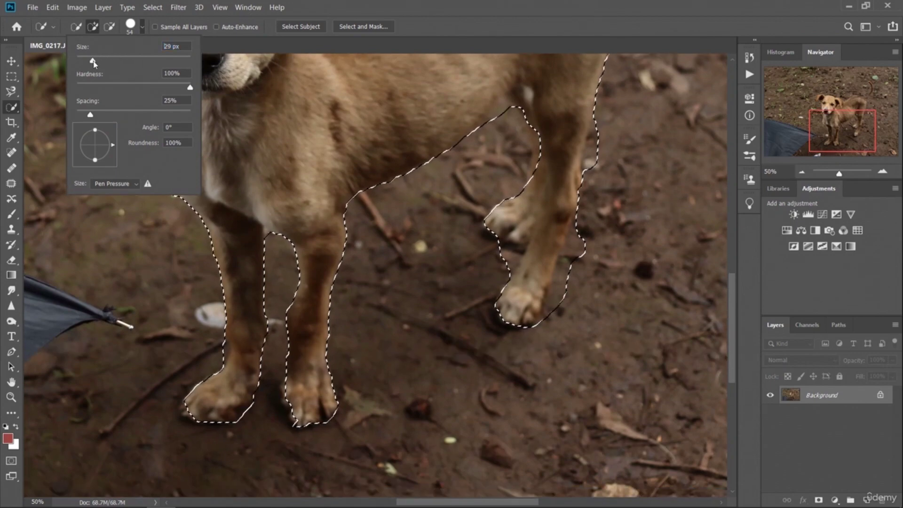
pyautogui.click(486, 257)
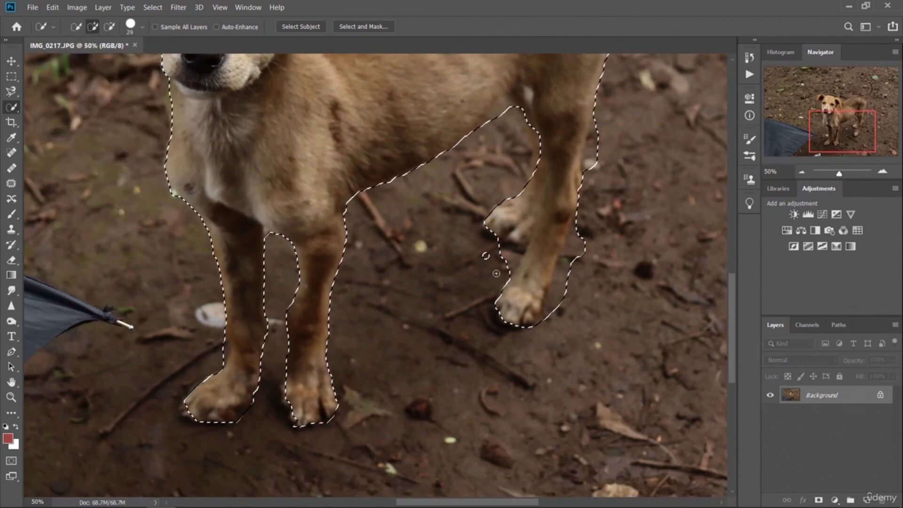
pyautogui.press('alt')
pyautogui.moveTo(485, 259); pyautogui.dragTo(500, 247)
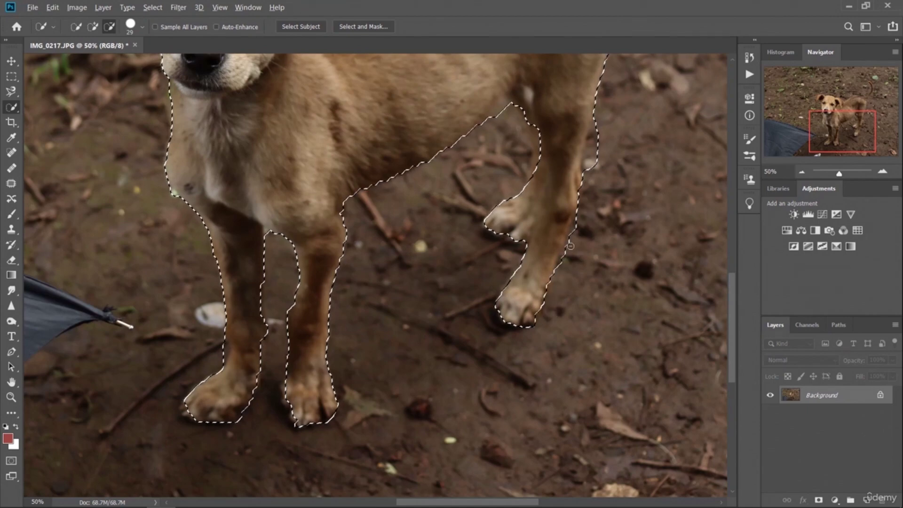
# Step: Tighten the selection along the back edge of the hind leg by subtracting the leftover ground patches
pyautogui.click(560, 264)
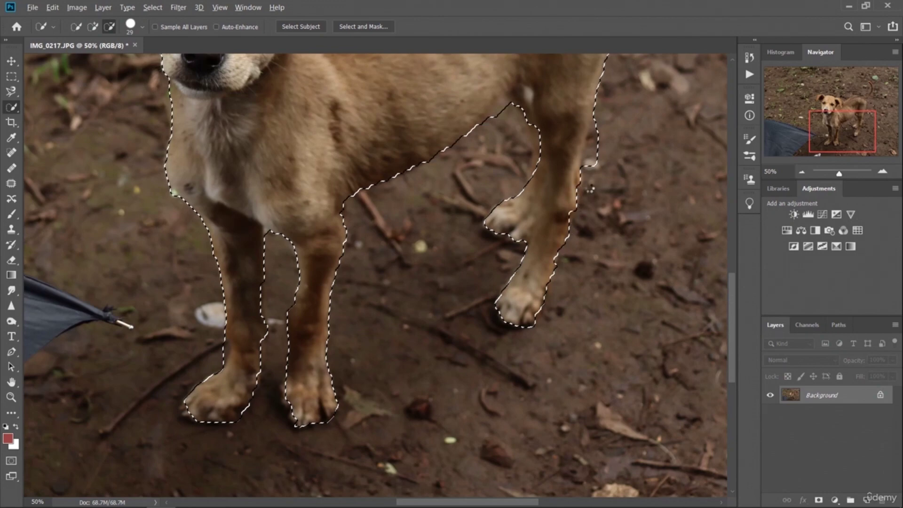
pyautogui.scroll(1, 590, 165)
pyautogui.click(591, 162)
pyautogui.moveTo(592, 144); pyautogui.dragTo(598, 119)
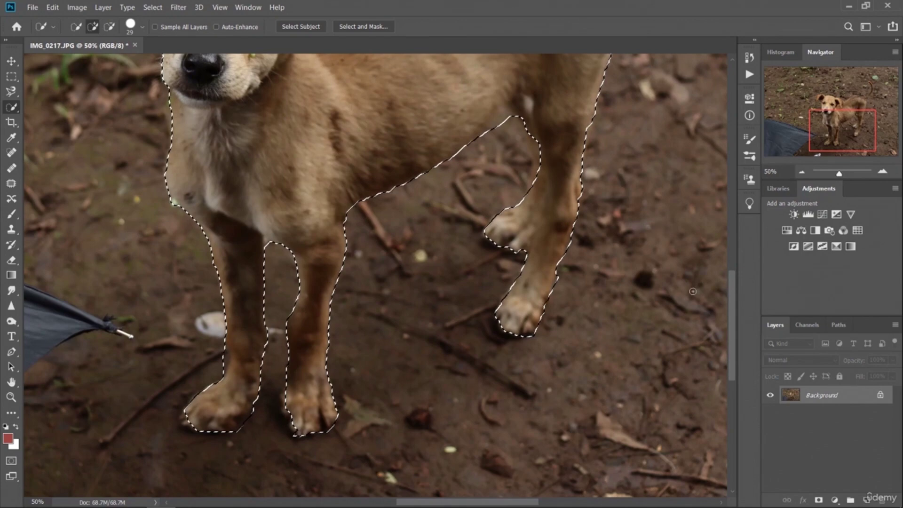
# Step: Refine the selection edge where the belly meets the hind leg and subtract the ground below the dog's outer ear
pyautogui.moveTo(731, 345); pyautogui.dragTo(727, 301)
pyautogui.press('alt')
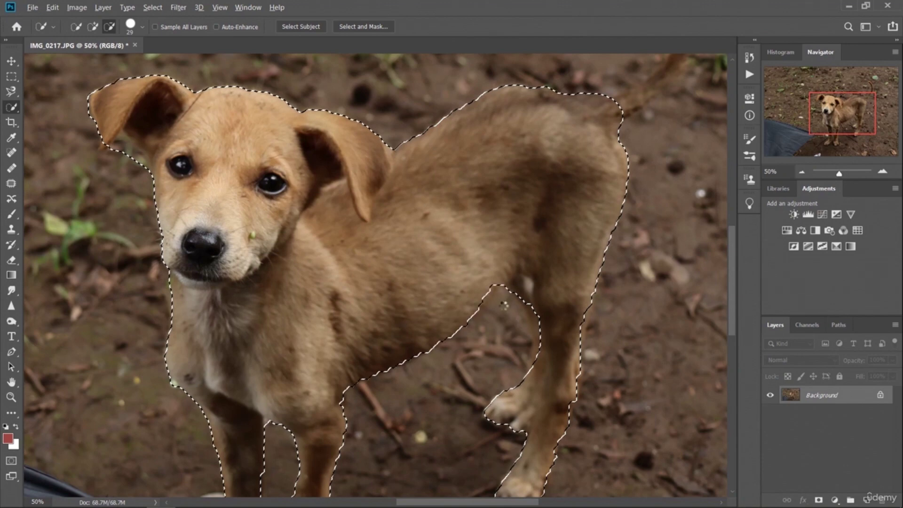
pyautogui.click(488, 291)
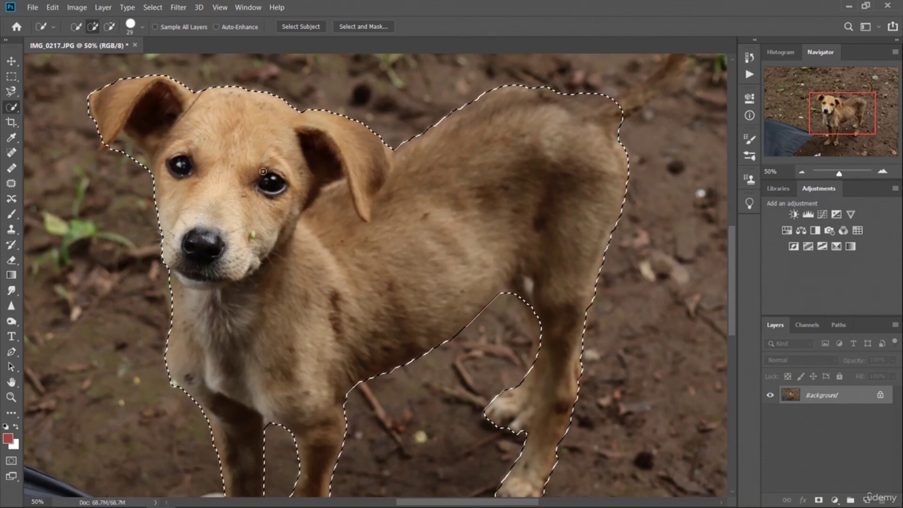
pyautogui.press('alt')
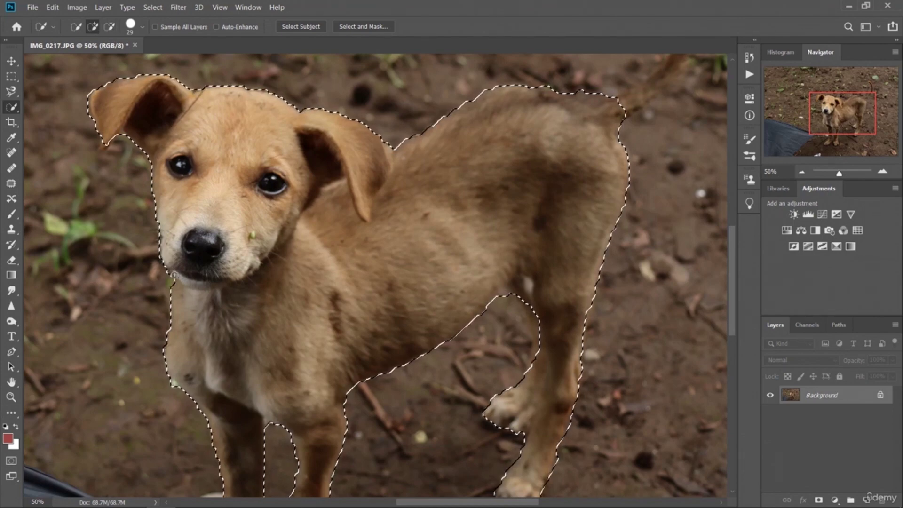
# Step: Subtract the ground above the dog's rump where the tail begins from the selection
pyautogui.press('alt')
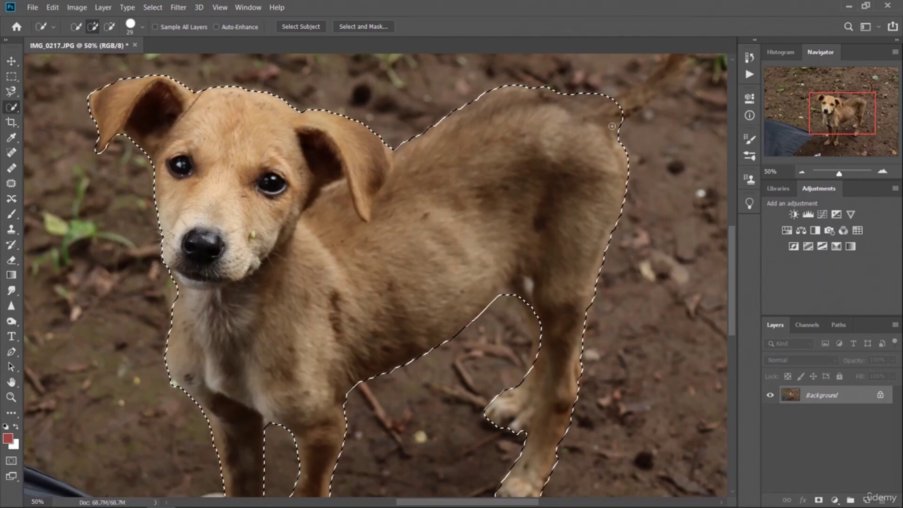
pyautogui.press('alt')
pyautogui.moveTo(594, 102); pyautogui.dragTo(614, 104)
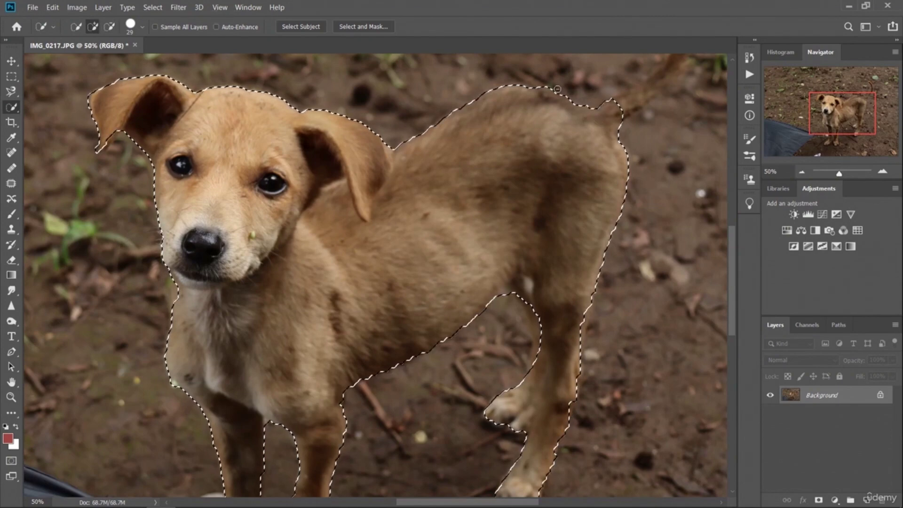
# Step: Extend the selection along the dog's whole tail and subtract the ground caught outside its curve
pyautogui.moveTo(732, 302); pyautogui.dragTo(732, 260)
pyautogui.moveTo(615, 277)
pyautogui.mouseDown()
pyautogui.moveTo(661, 251)
pyautogui.moveTo(685, 218)
pyautogui.moveTo(688, 153)
pyautogui.mouseUp()
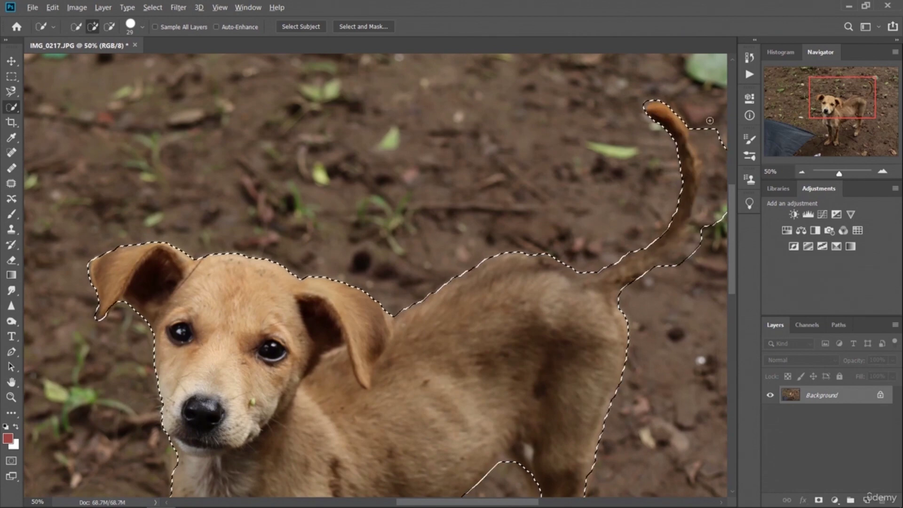
pyautogui.press('alt')
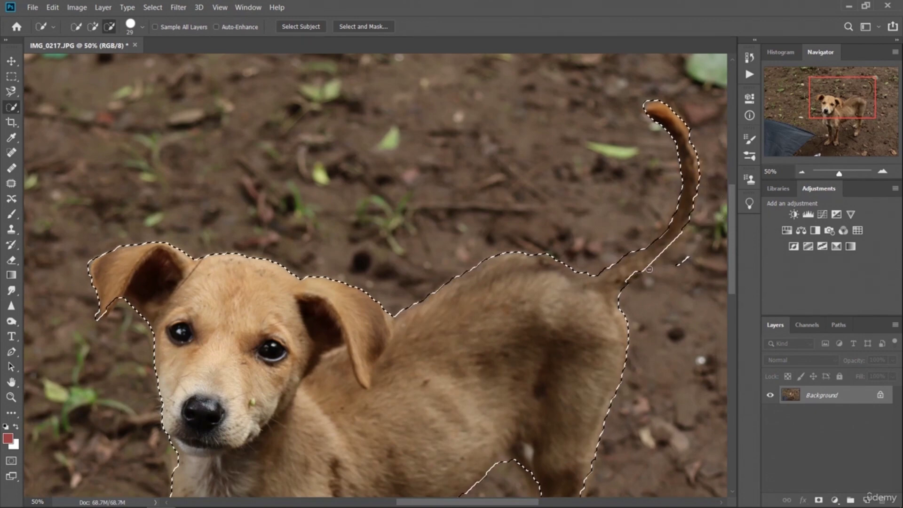
# Step: Refine the outer edge of the lower tail by restoring missing fur and subtracting the leftover ground
pyautogui.press('alt')
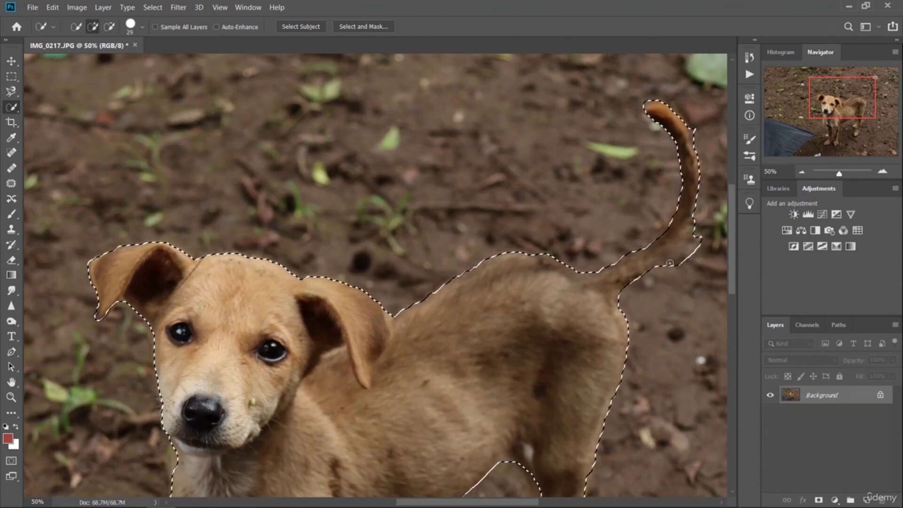
pyautogui.press('alt')
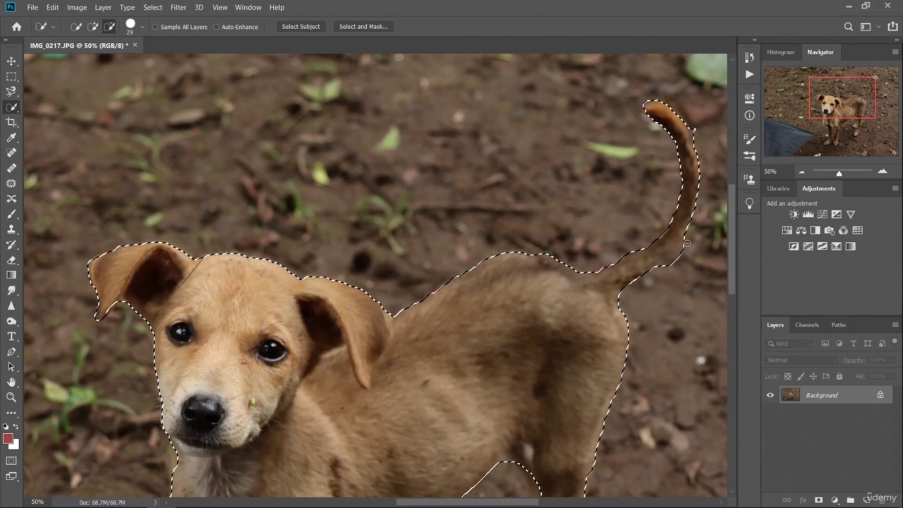
pyautogui.click(662, 268)
pyautogui.click(667, 257)
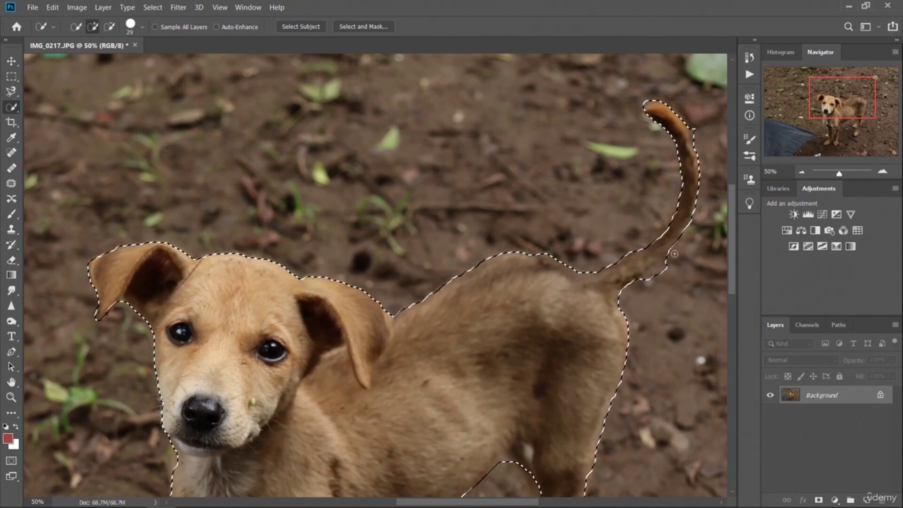
pyautogui.press('alt')
pyautogui.keyDown('alt'); pyautogui.click(667, 263); pyautogui.keyUp('alt')
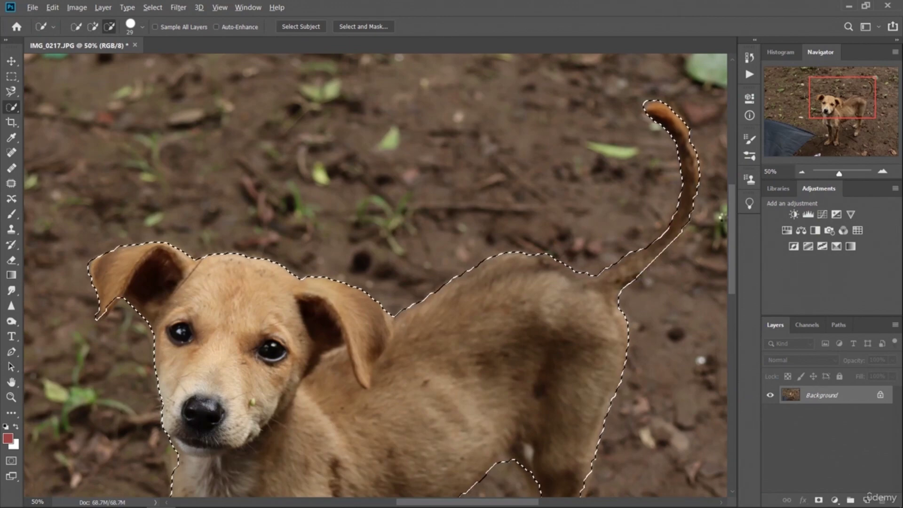
# Step: Check the selection around the whole dog and add a layer mask from it
pyautogui.moveTo(732, 254); pyautogui.dragTo(735, 228)
pyautogui.press('alt')
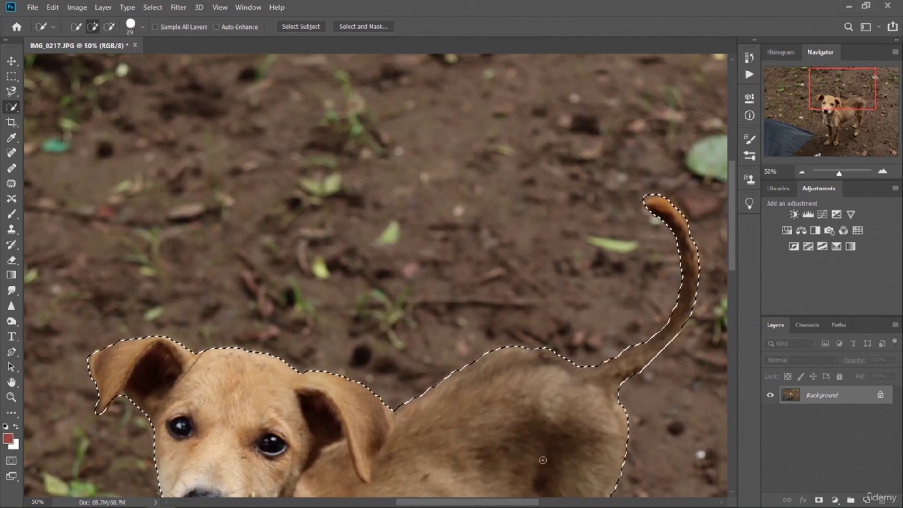
pyautogui.moveTo(480, 504)
pyautogui.mouseDown()
pyautogui.moveTo(518, 506)
pyautogui.moveTo(469, 506)
pyautogui.mouseUp()
pyautogui.moveTo(731, 241); pyautogui.dragTo(730, 302)
pyautogui.hotkey('ctrl', '-')
pyautogui.hotkey('ctrl', '-')
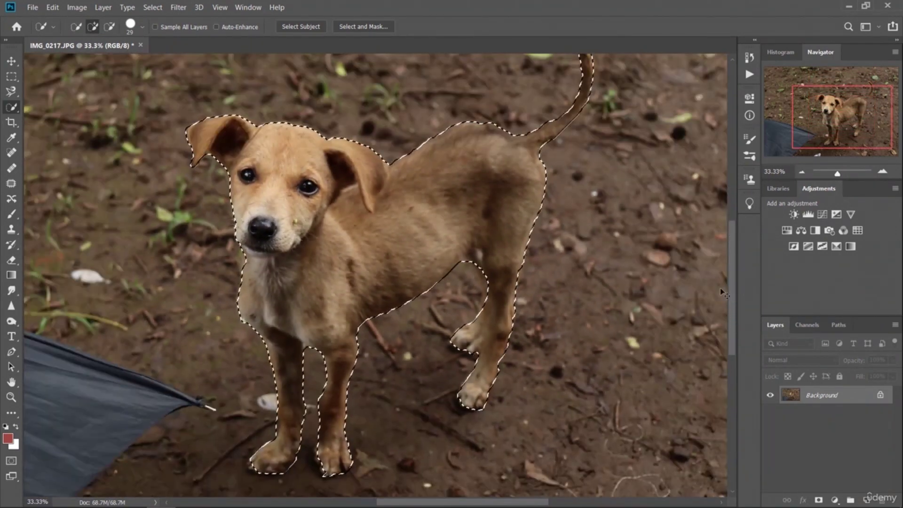
pyautogui.moveTo(732, 306); pyautogui.dragTo(730, 287)
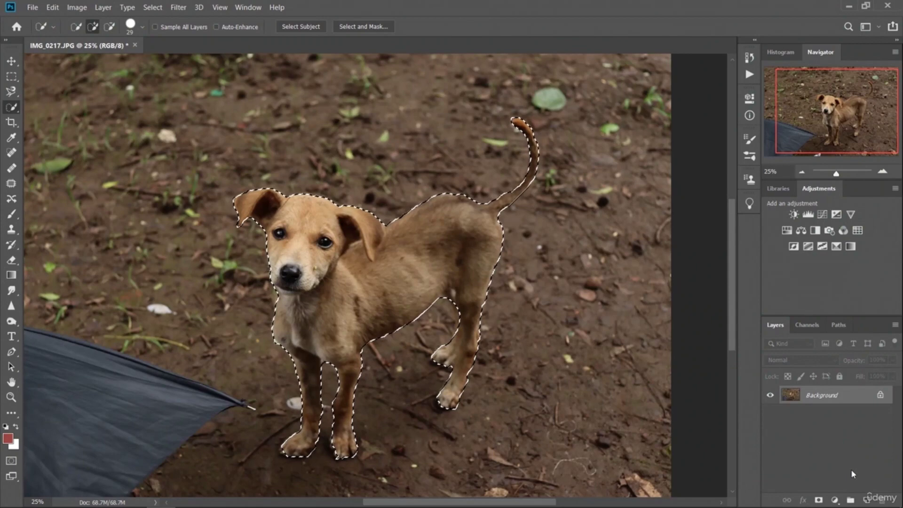
pyautogui.click(819, 500)
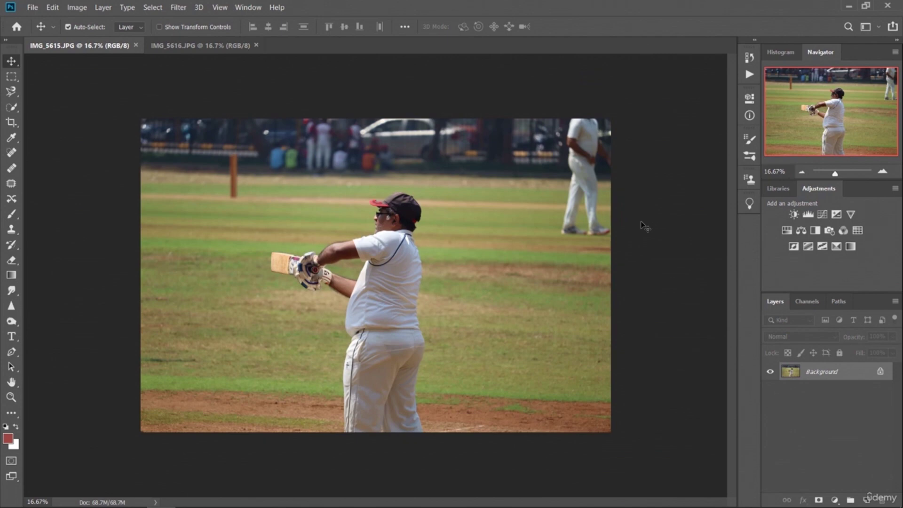
# Step: Compare IMG_5615.JPG and IMG_5616.JPG and arrange the two photos side by side in a 2-up Vertical layout
pyautogui.click(204, 48)
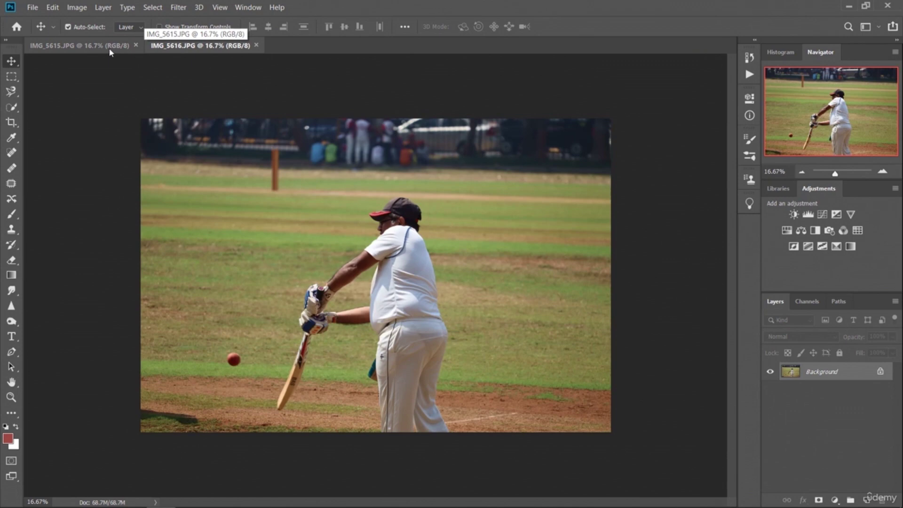
pyautogui.click(108, 47)
pyautogui.click(248, 7)
pyautogui.moveTo(269, 20)
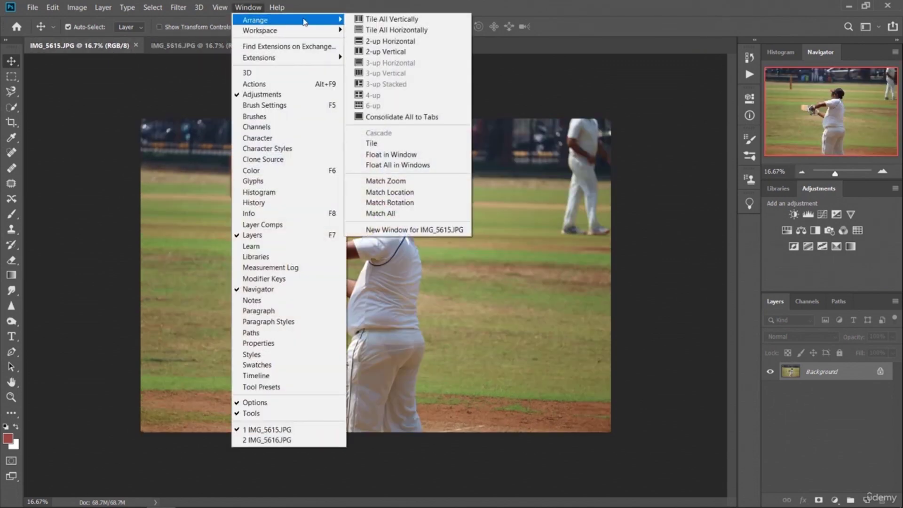
pyautogui.click(385, 51)
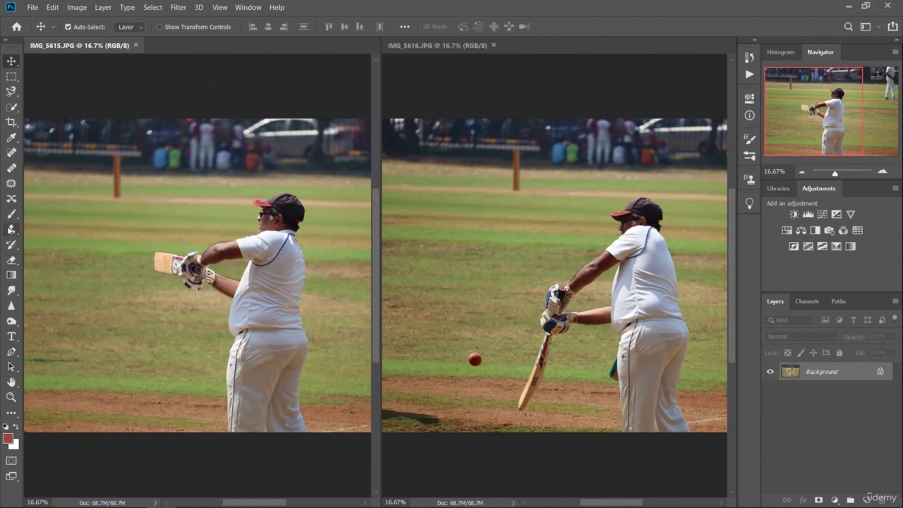
# Step: Choose the Clone Stamp Tool and sample the red ball in IMG_5616.JPG as the source
pyautogui.click(11, 230)
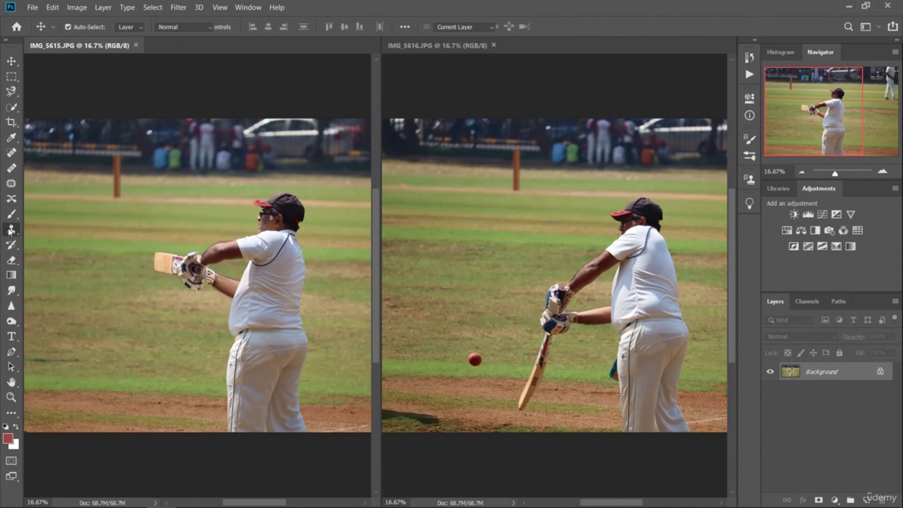
pyautogui.rightClick(15, 230)
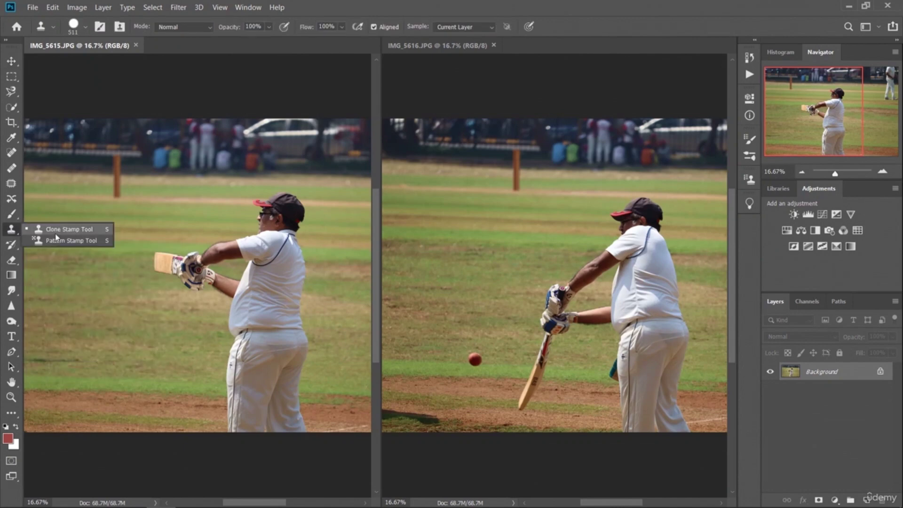
pyautogui.click(53, 233)
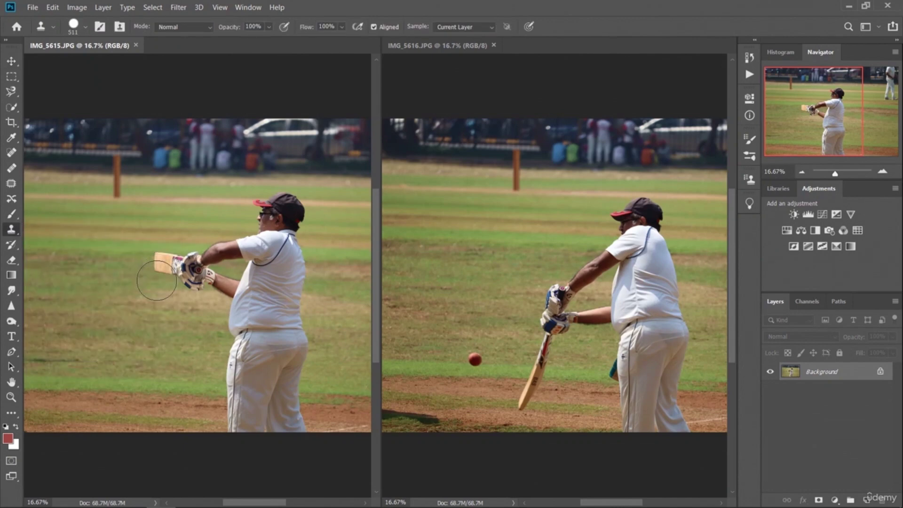
pyautogui.click(478, 366)
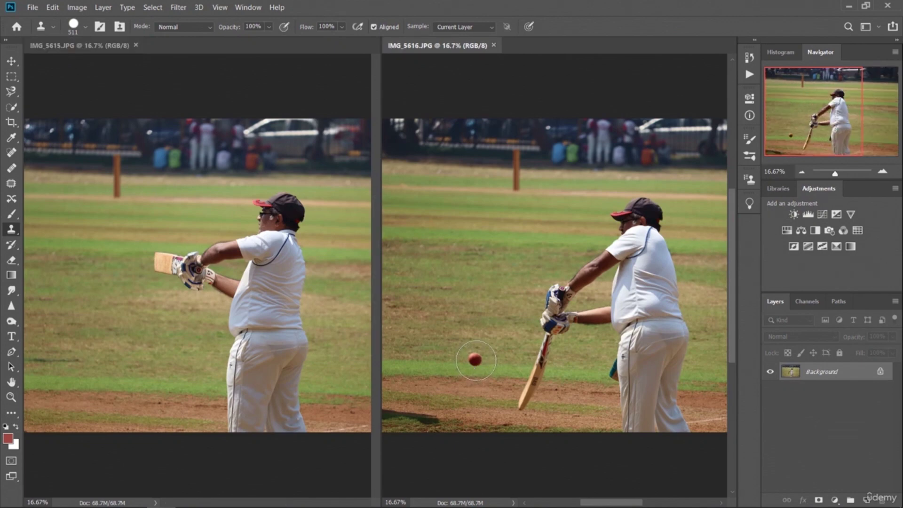
pyautogui.press('alt')
pyautogui.keyDown('alt'); pyautogui.click(475, 360); pyautogui.keyUp('alt')
# Step: Try stamping the ball above and in front of the bat in IMG_5615.JPG, then undo the stamp
pyautogui.click(119, 329)
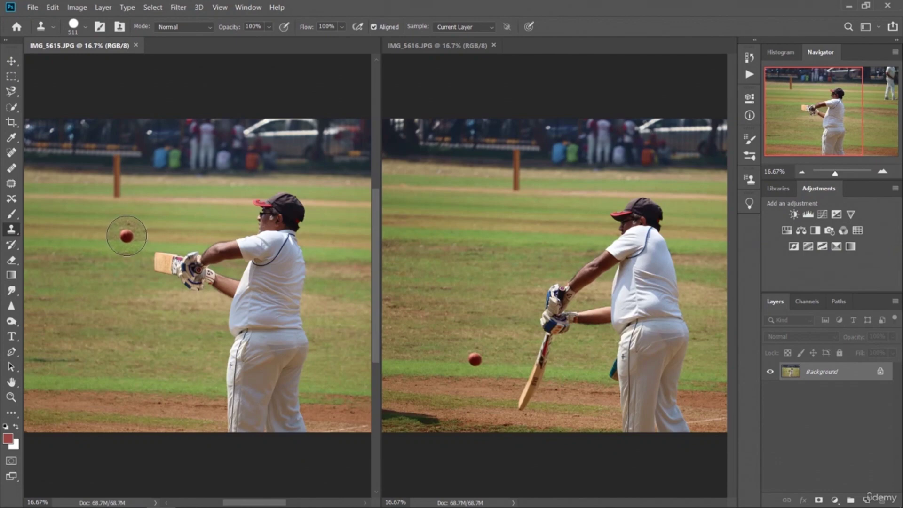
pyautogui.click(127, 235)
pyautogui.hotkey('ctrl', 'z')
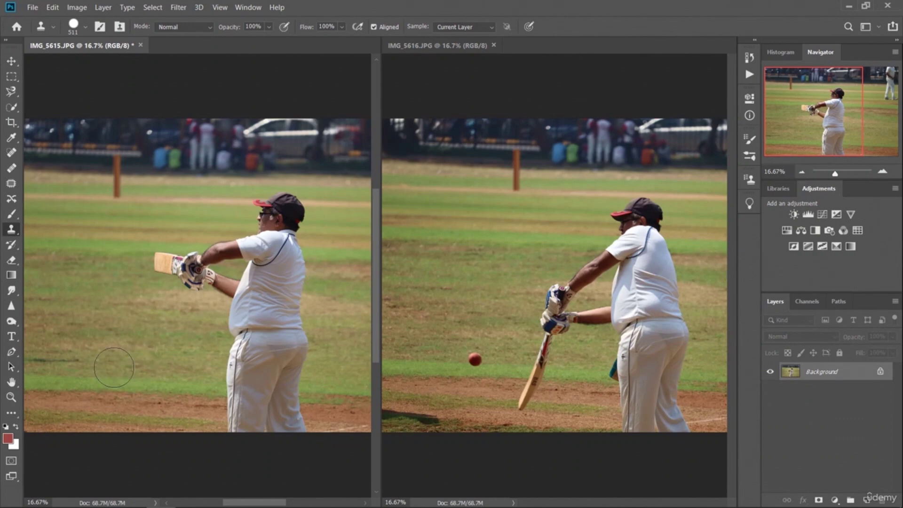
# Step: Sample the ball in IMG_5616.JPG again and clone it onto the grass near the dirt strip in IMG_5615.JPG
pyautogui.keyDown('alt'); pyautogui.click(474, 360); pyautogui.keyUp('alt')
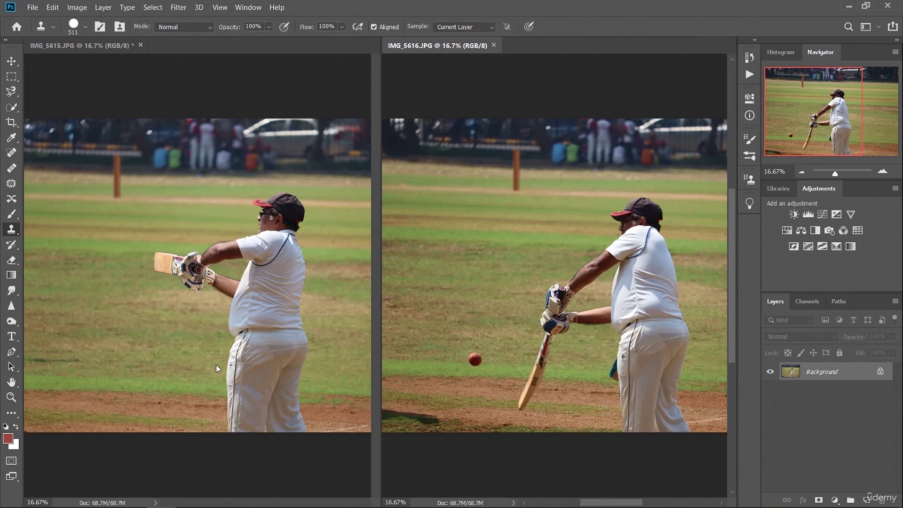
pyautogui.click(109, 366)
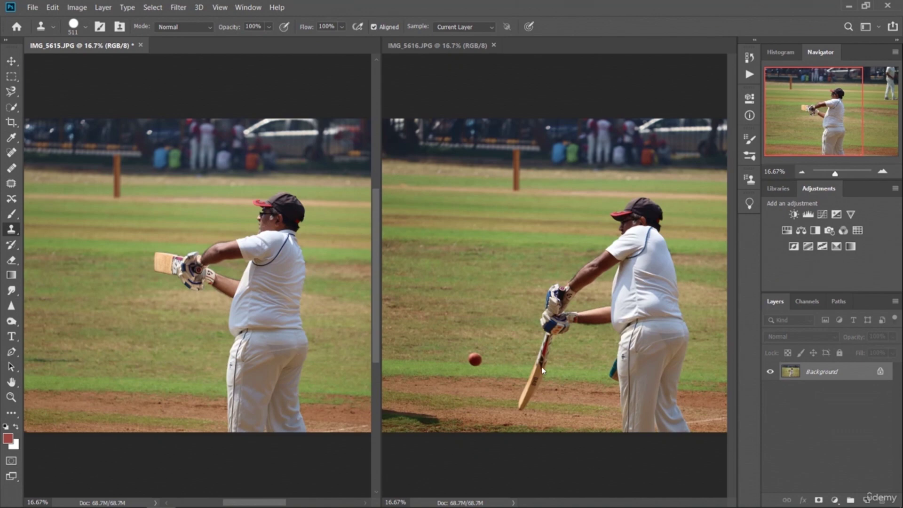
pyautogui.click(11, 76)
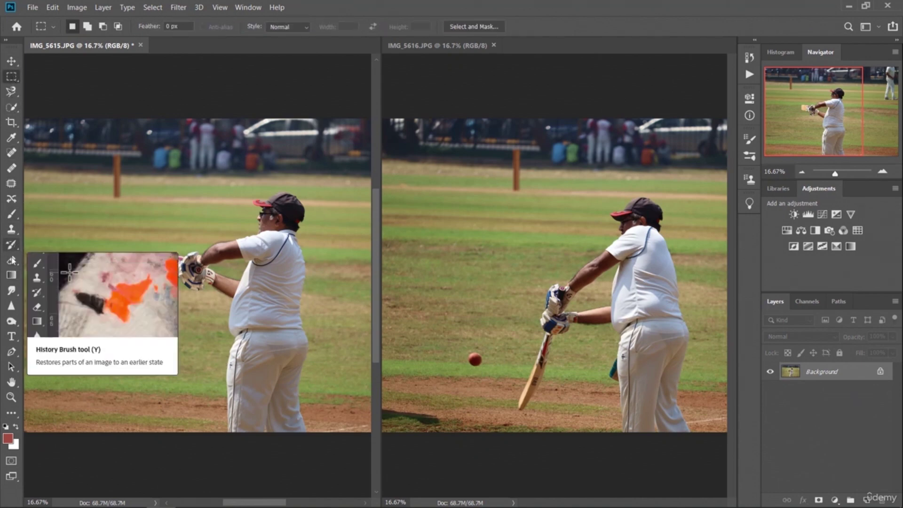
pyautogui.click(11, 229)
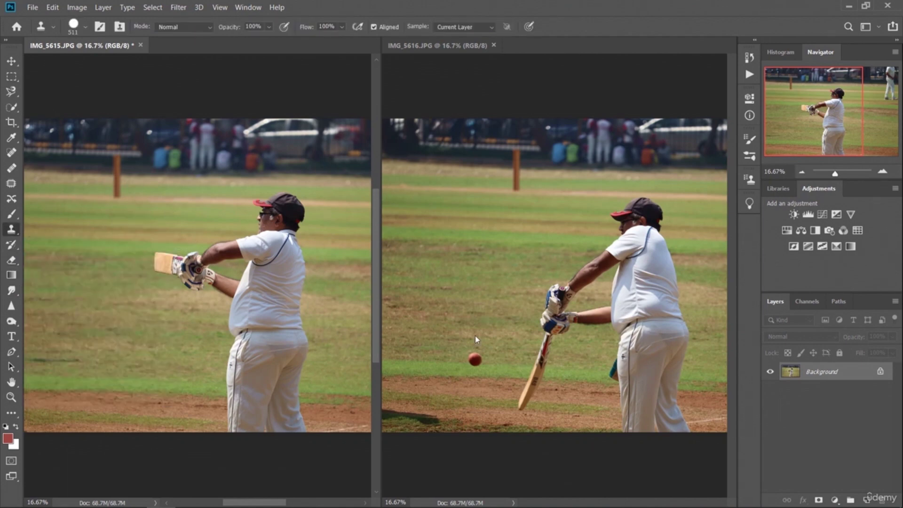
pyautogui.click(476, 361)
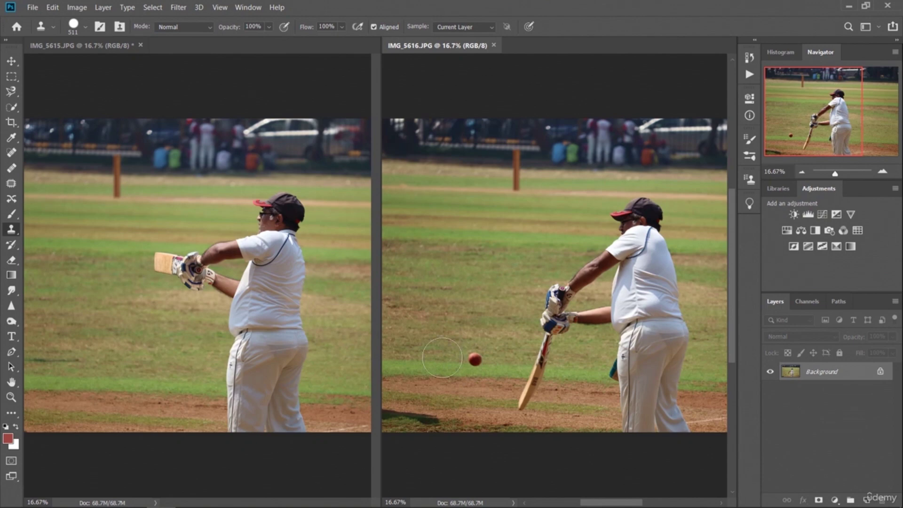
pyautogui.click(100, 377)
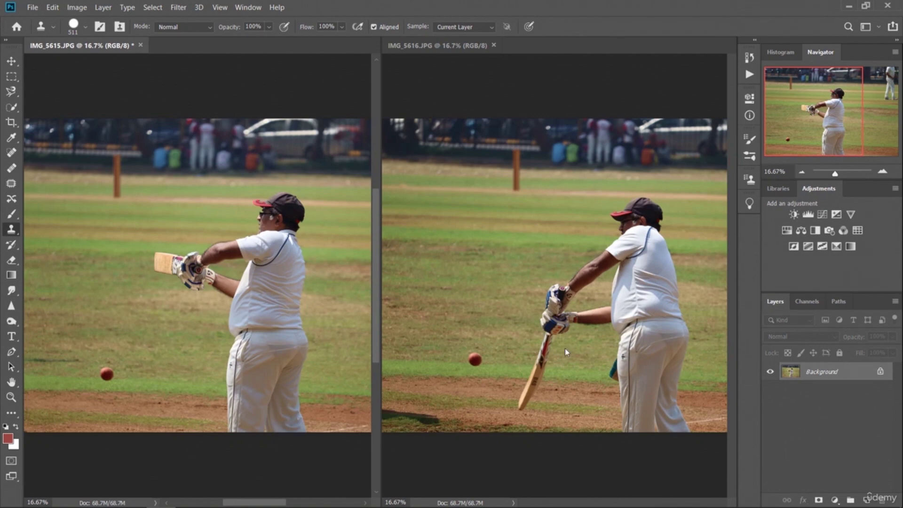
# Step: Try cloning background from IMG_5616.JPG over the standing fielder in IMG_5615.JPG, then undo the strokes
pyautogui.moveTo(270, 504); pyautogui.dragTo(301, 504)
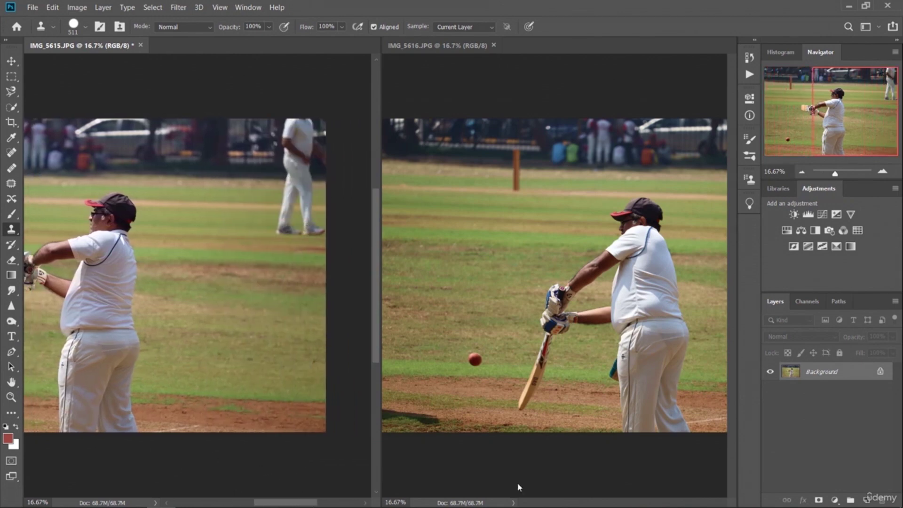
pyautogui.moveTo(577, 503); pyautogui.dragTo(628, 505)
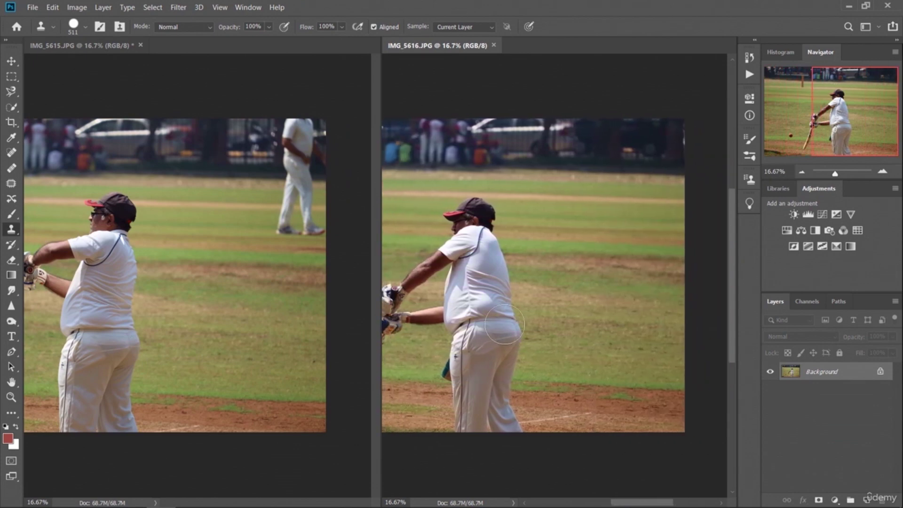
pyautogui.click(293, 229)
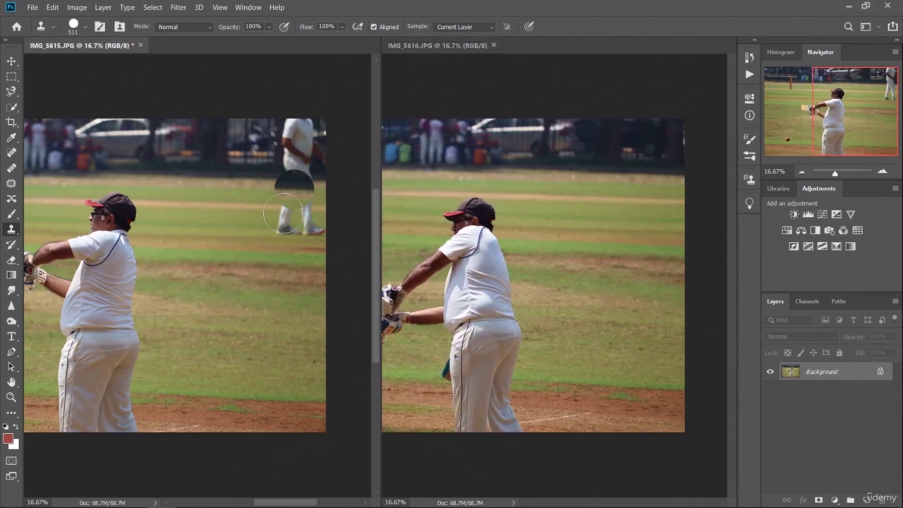
pyautogui.moveTo(278, 211)
pyautogui.mouseDown()
pyautogui.moveTo(292, 212)
pyautogui.moveTo(284, 218)
pyautogui.moveTo(301, 169)
pyautogui.moveTo(294, 134)
pyautogui.moveTo(289, 140)
pyautogui.mouseUp()
pyautogui.hotkey('ctrl', 'z')
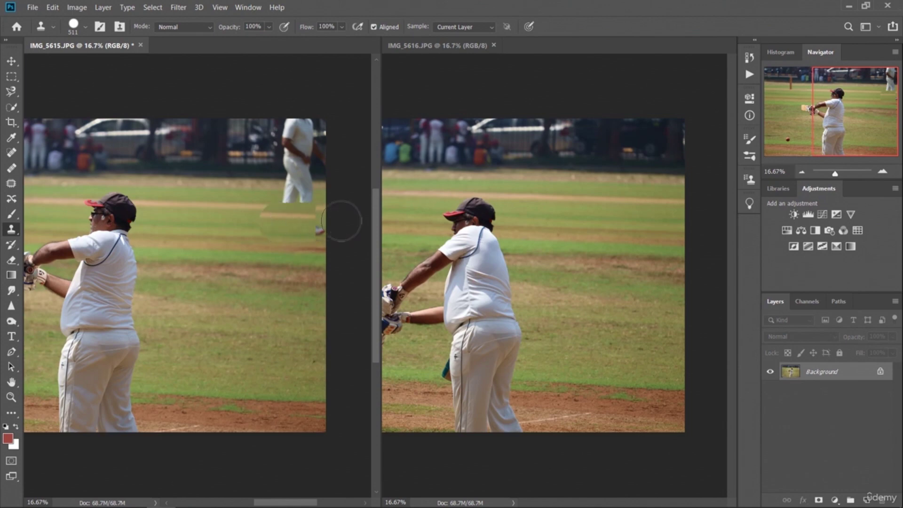
pyautogui.hotkey('ctrl', 'z')
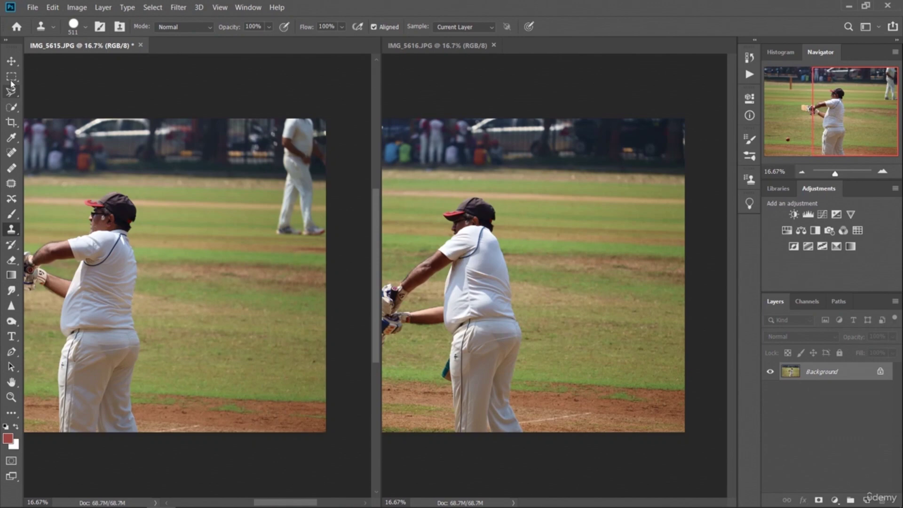
# Step: With the Clone Stamp Tool, sample empty field in IMG_5616.JPG and paint it over the standing fielder in IMG_5615.JPG
pyautogui.click(11, 76)
pyautogui.click(13, 230)
pyautogui.click(670, 211)
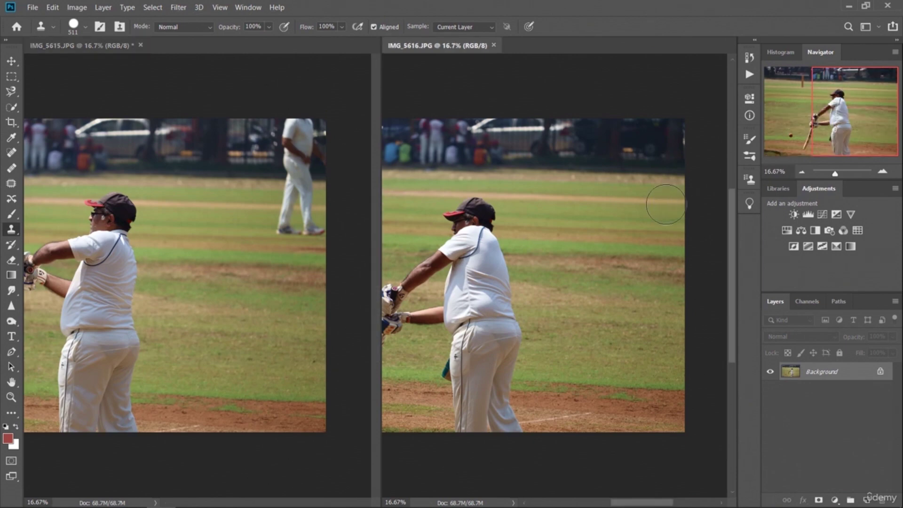
pyautogui.click(308, 214)
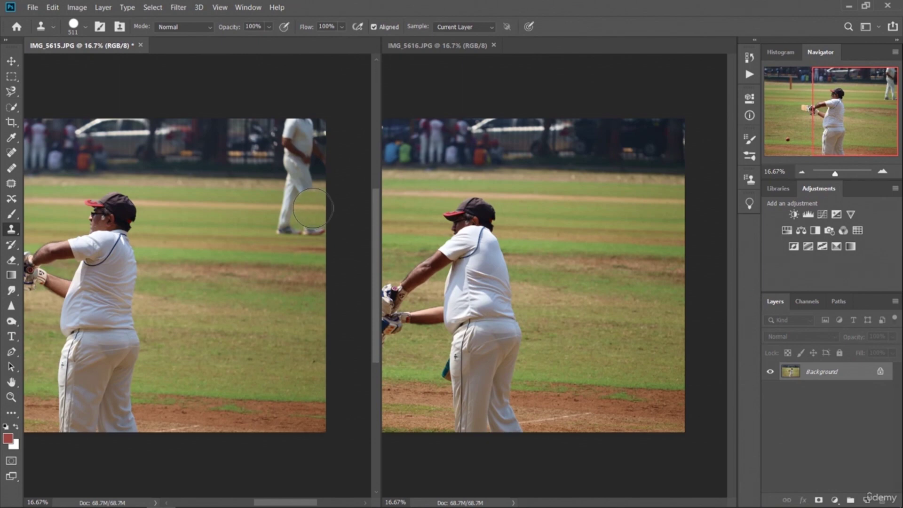
pyautogui.moveTo(313, 209)
pyautogui.mouseDown()
pyautogui.moveTo(287, 210)
pyautogui.moveTo(283, 222)
pyautogui.moveTo(329, 227)
pyautogui.moveTo(312, 231)
pyautogui.moveTo(323, 196)
pyautogui.moveTo(302, 187)
pyautogui.moveTo(291, 160)
pyautogui.moveTo(294, 125)
pyautogui.moveTo(323, 133)
pyautogui.mouseUp()
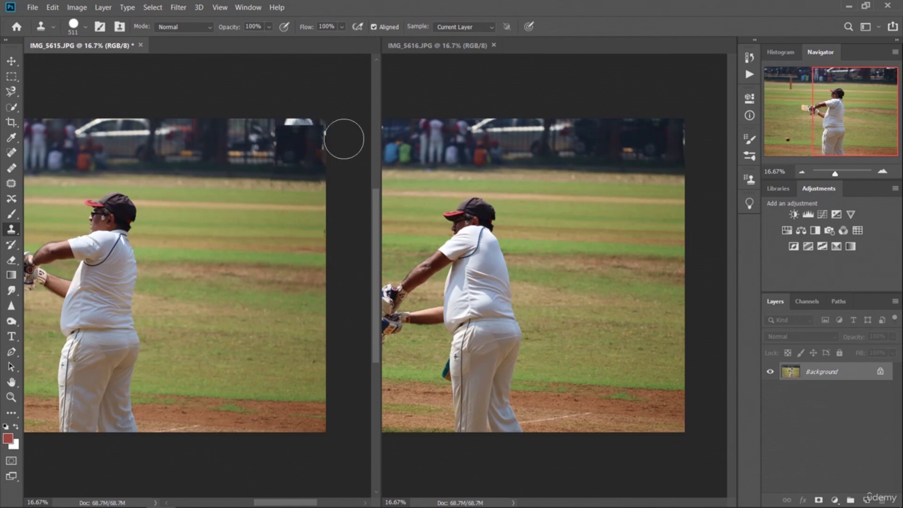
# Step: Undo the strokes over the fielder's upper body, try cloning the background over it again, then undo back to the partly cloned legs
pyautogui.hotkey('ctrl', 'z')
pyautogui.hotkey('ctrl', 'z')
pyautogui.hotkey('ctrl', 'z')
pyautogui.hotkey('ctrl', 'z')
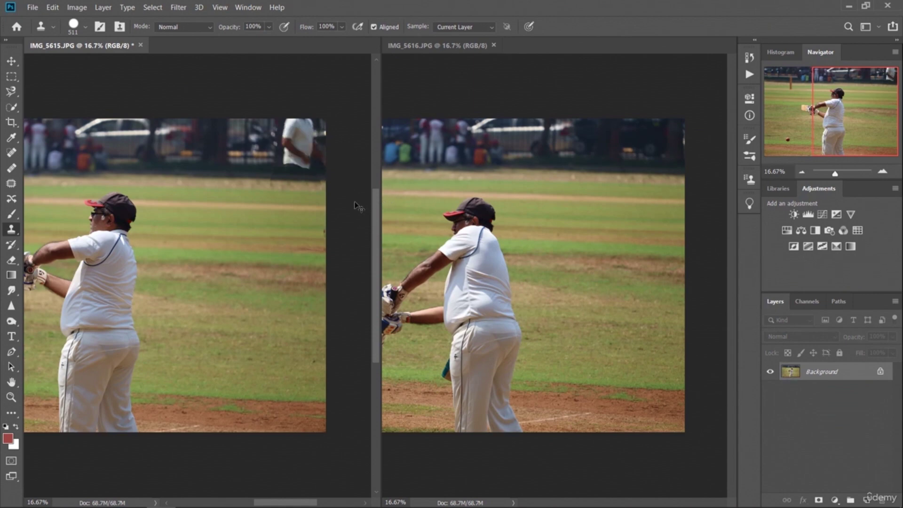
pyautogui.moveTo(301, 164)
pyautogui.mouseDown()
pyautogui.moveTo(283, 162)
pyautogui.moveTo(293, 114)
pyautogui.mouseUp()
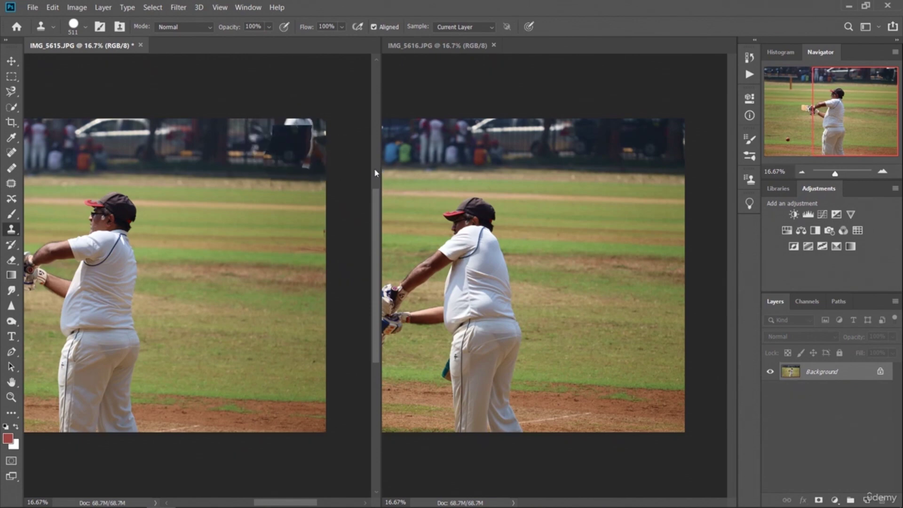
pyautogui.hotkey('ctrl', 'z')
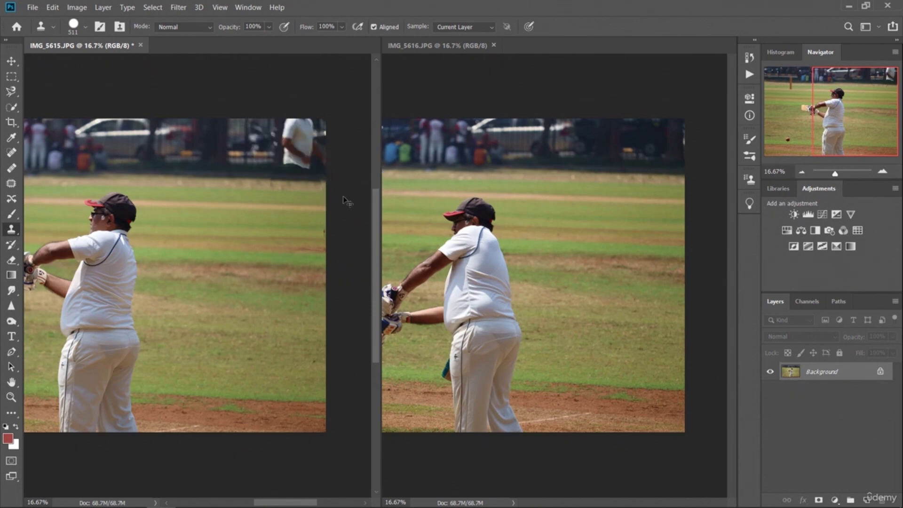
pyautogui.hotkey('ctrl', 'z')
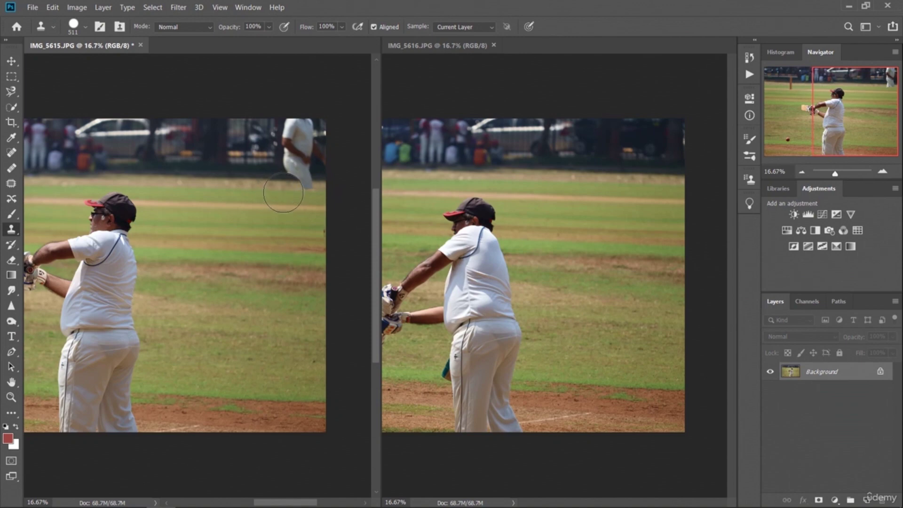
# Step: Clone grass over the fielder's remaining legs and the dark fence background over his upper body in IMG_5615.JPG
pyautogui.moveTo(282, 193); pyautogui.dragTo(318, 193)
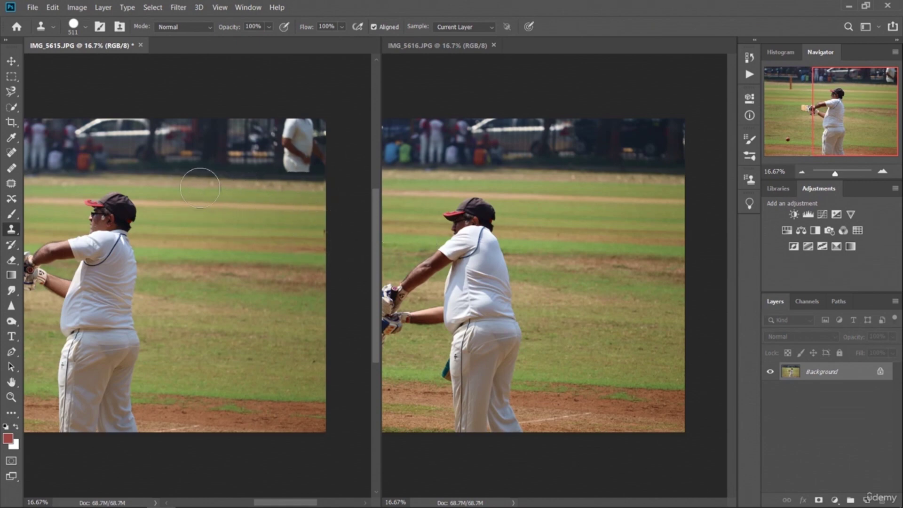
pyautogui.moveTo(221, 164); pyautogui.dragTo(352, 167)
pyautogui.moveTo(185, 149); pyautogui.dragTo(364, 143)
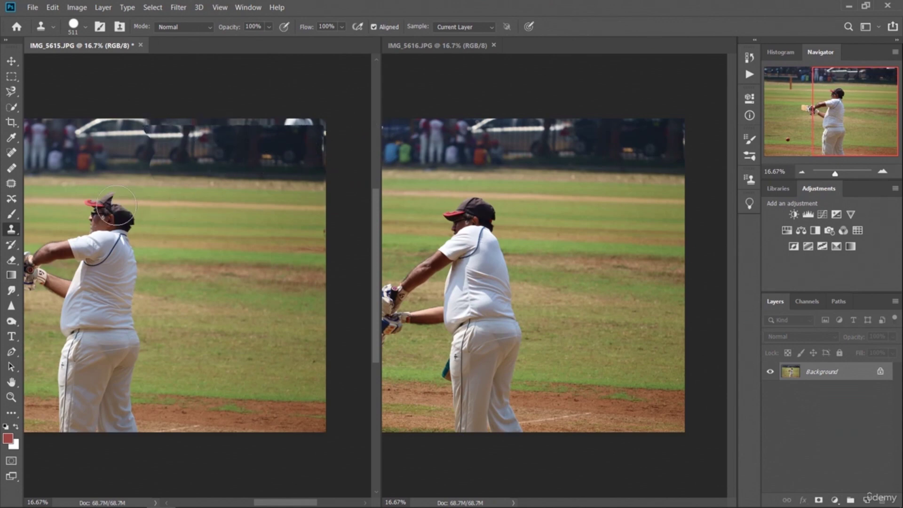
# Step: Try cloning the dark fence background from IMG_5616.JPG along the upper edge of IMG_5615.JPG, then undo the strokes
pyautogui.click(700, 143)
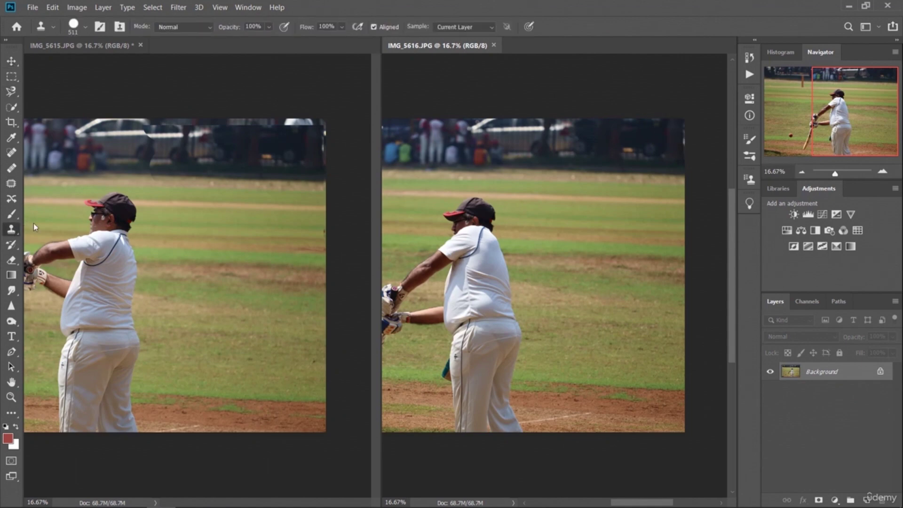
pyautogui.keyDown('alt'); pyautogui.click(674, 127); pyautogui.keyUp('alt')
pyautogui.click(304, 135)
pyautogui.moveTo(318, 124)
pyautogui.mouseDown()
pyautogui.moveTo(324, 168)
pyautogui.moveTo(316, 112)
pyautogui.moveTo(229, 123)
pyautogui.moveTo(296, 152)
pyautogui.mouseUp()
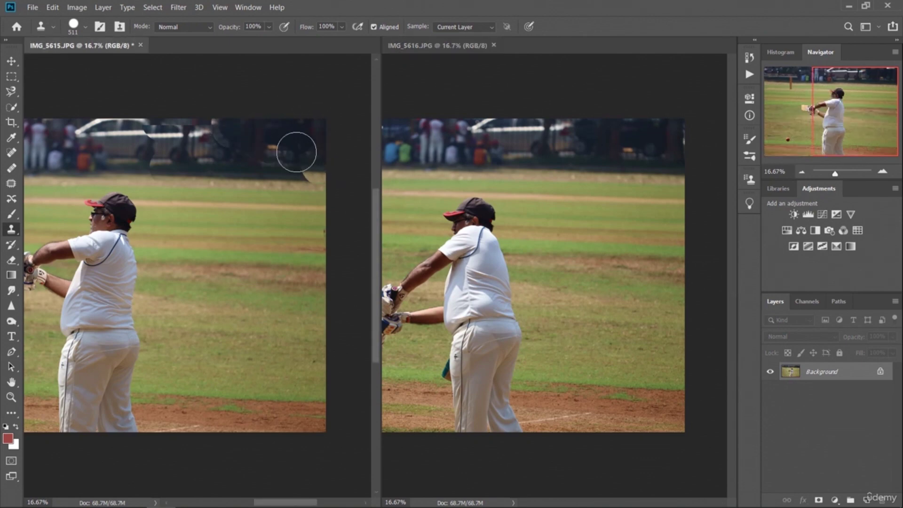
pyautogui.hotkey('ctrl', 'z')
pyautogui.moveTo(316, 128); pyautogui.dragTo(318, 154)
pyautogui.moveTo(250, 121); pyautogui.dragTo(358, 122)
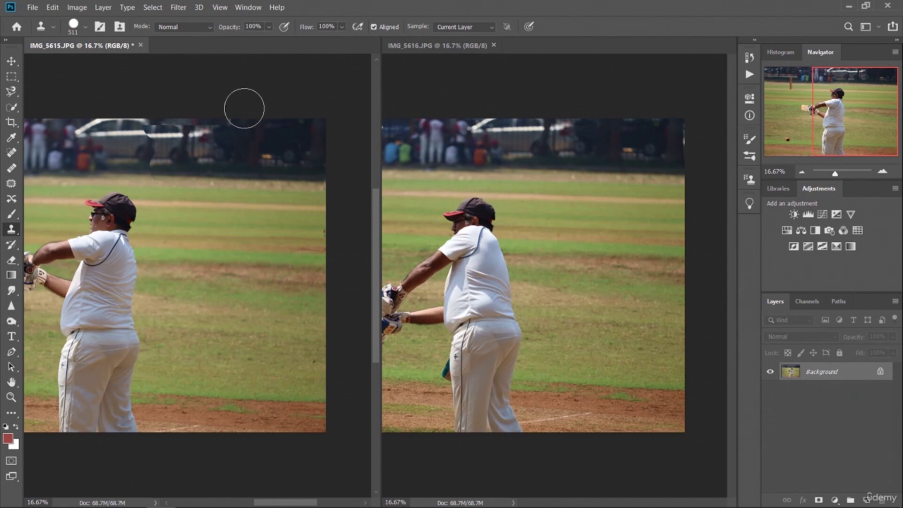
pyautogui.moveTo(222, 117); pyautogui.dragTo(155, 113)
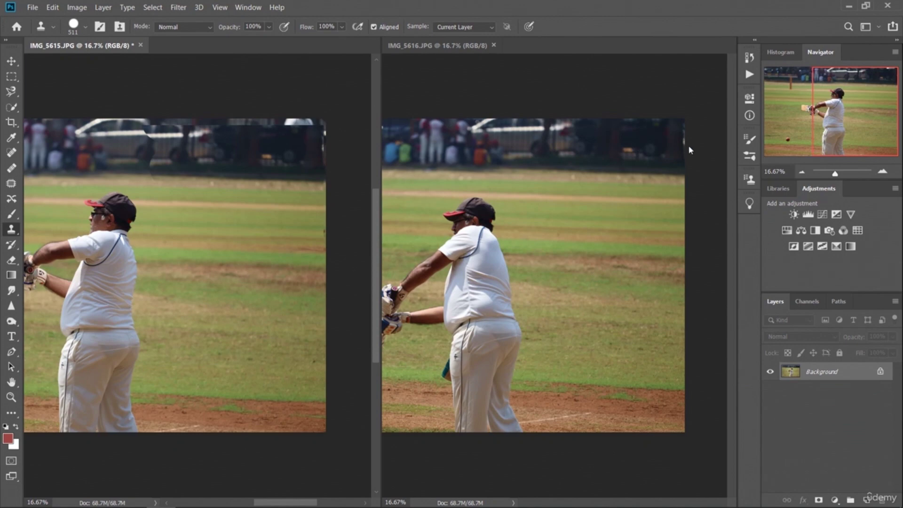
pyautogui.click(649, 151)
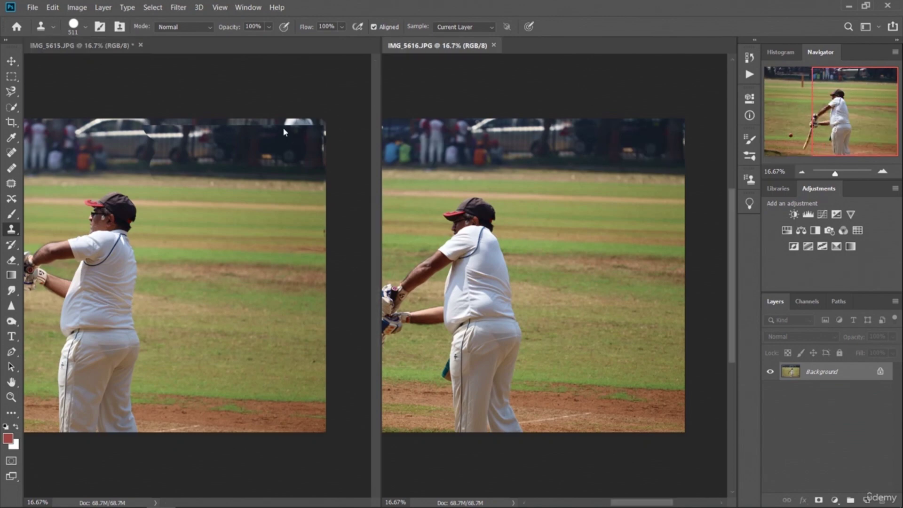
pyautogui.click(283, 157)
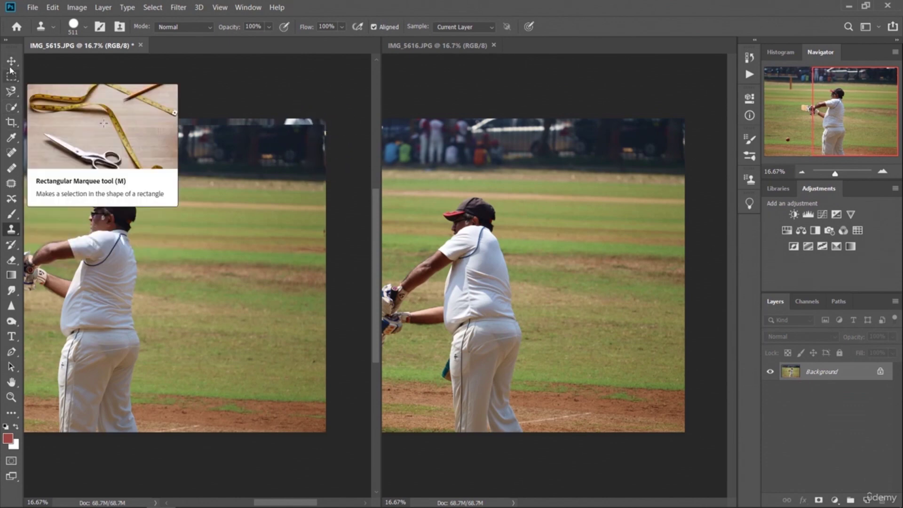
# Step: Select a rectangular area enclosing the batsman and the ball over the full image height in IMG_5615.JPG with the Rectangular Marquee Tool
pyautogui.press('v')
pyautogui.moveTo(288, 502); pyautogui.dragTo(261, 502)
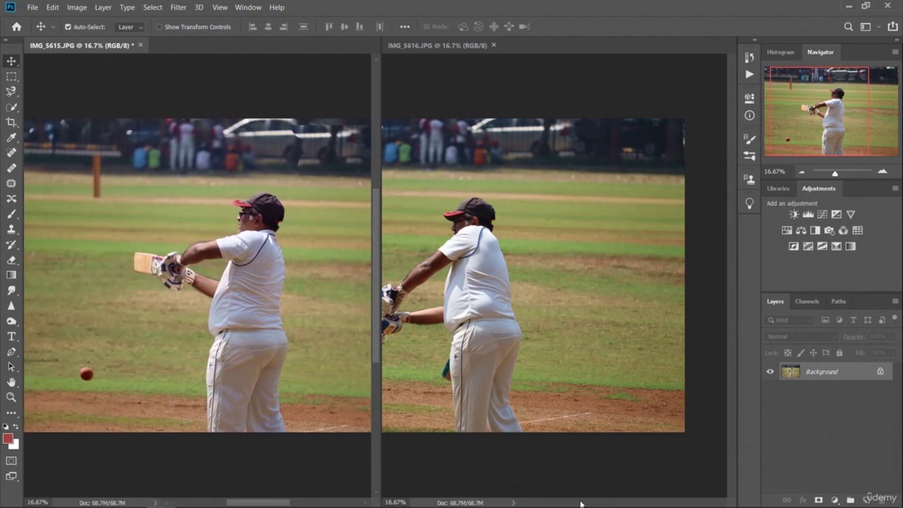
pyautogui.click(585, 503)
pyautogui.moveTo(586, 504); pyautogui.dragTo(623, 503)
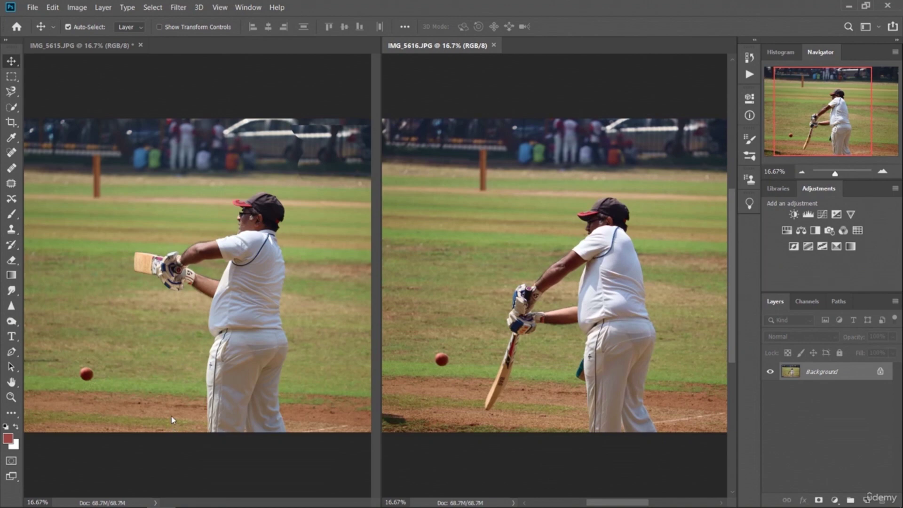
pyautogui.click(14, 78)
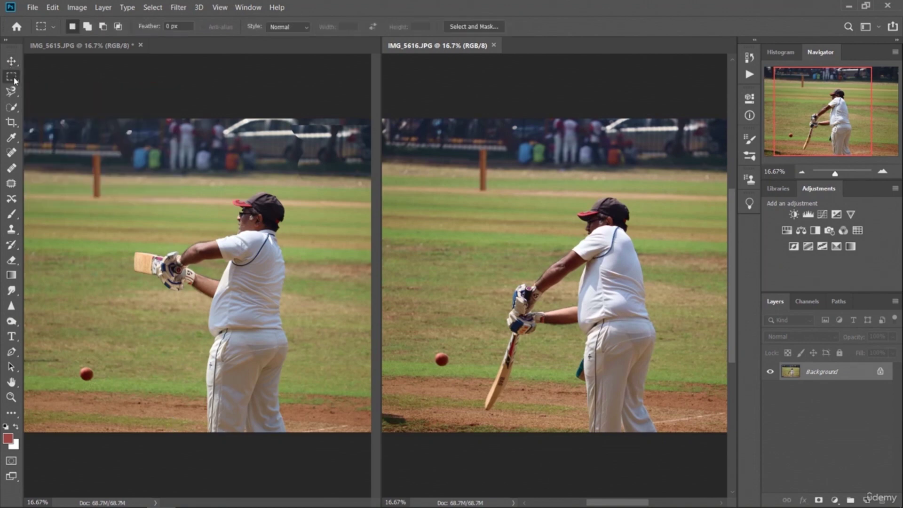
pyautogui.click(33, 125)
pyautogui.moveTo(33, 121); pyautogui.dragTo(294, 431)
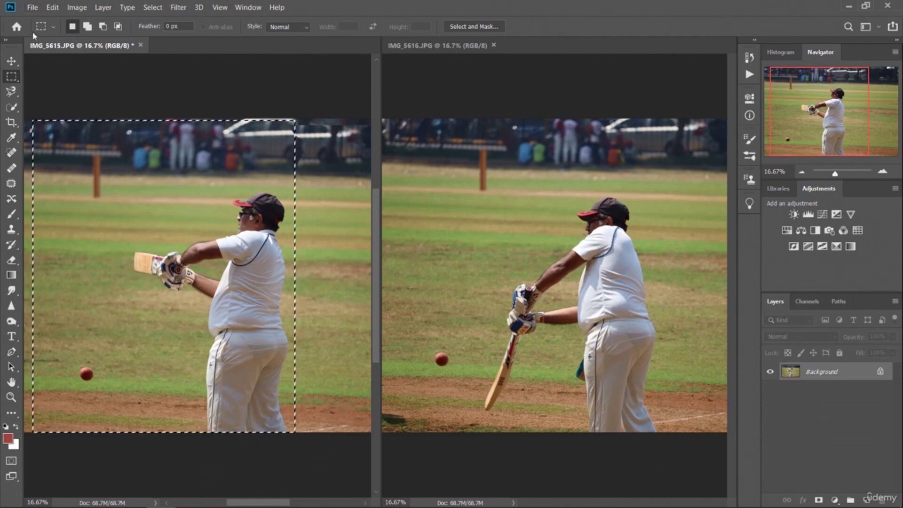
# Step: Add a new layer named "selected" to IMG_5615.JPG while the rectangular selection is active
pyautogui.click(52, 7)
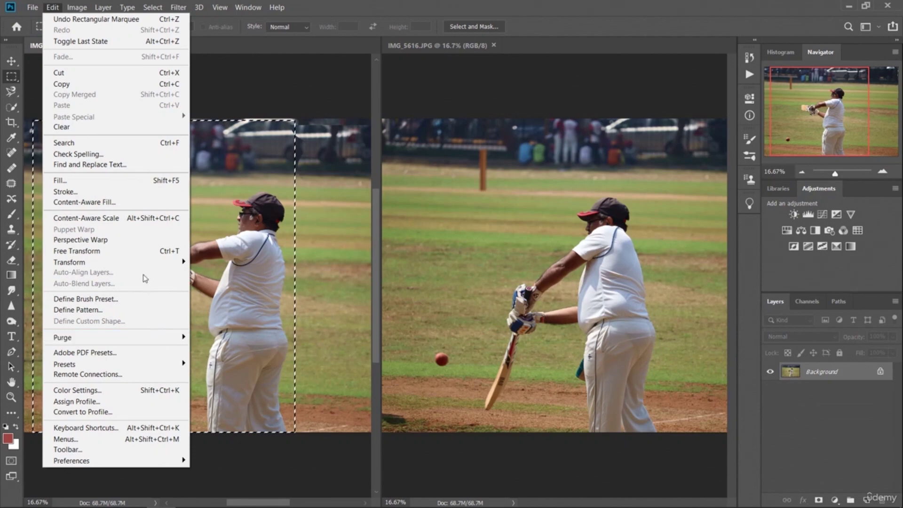
pyautogui.moveTo(173, 267)
pyautogui.click(286, 346)
pyautogui.rightClick(263, 326)
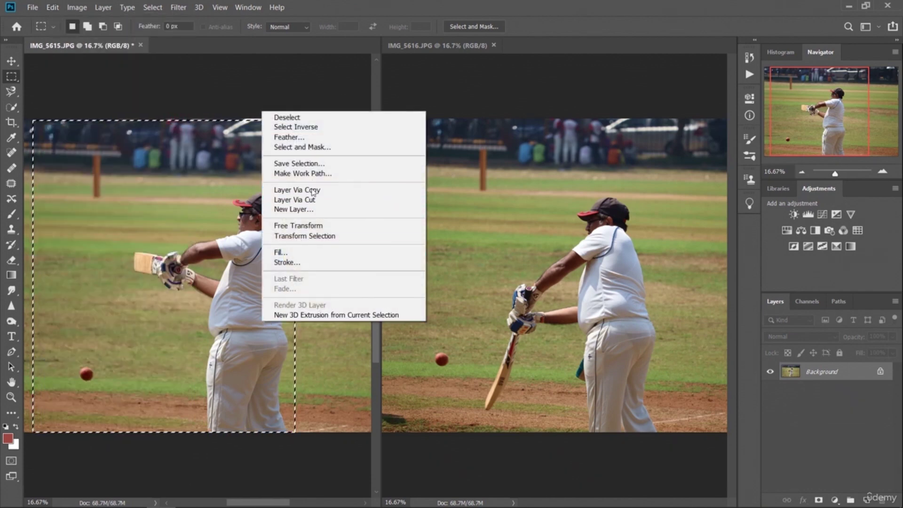
pyautogui.click(314, 210)
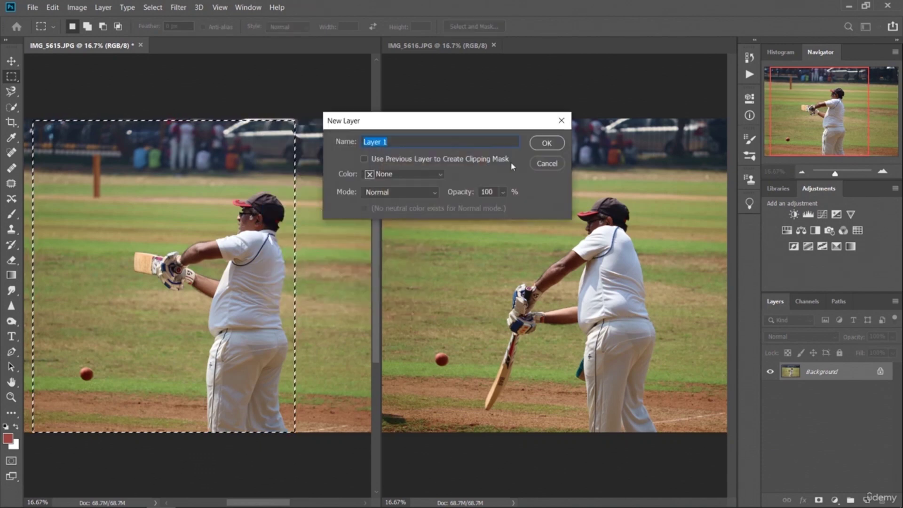
pyautogui.write('selected')
pyautogui.press('Return')
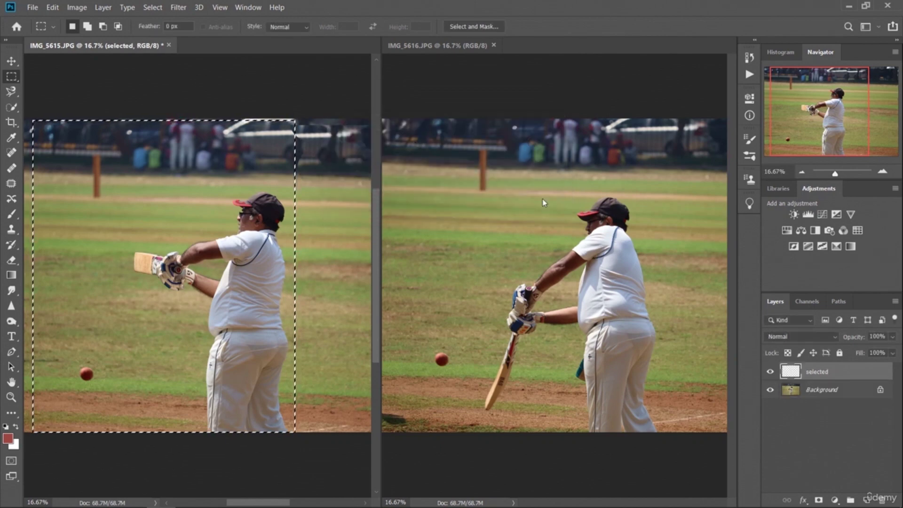
# Step: Toggle the Background layer's visibility off and on, then clear the rectangular selection and switch to the Move Tool
pyautogui.click(770, 390)
pyautogui.click(770, 390)
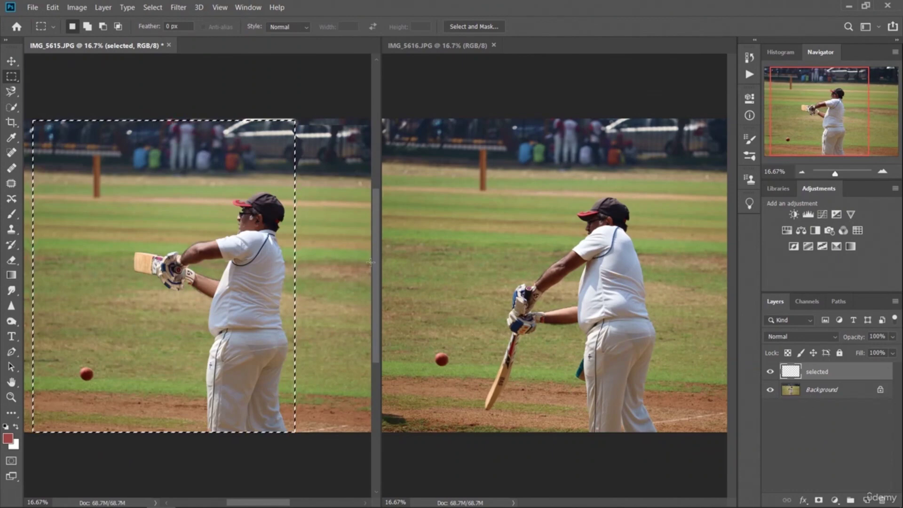
pyautogui.click(185, 179)
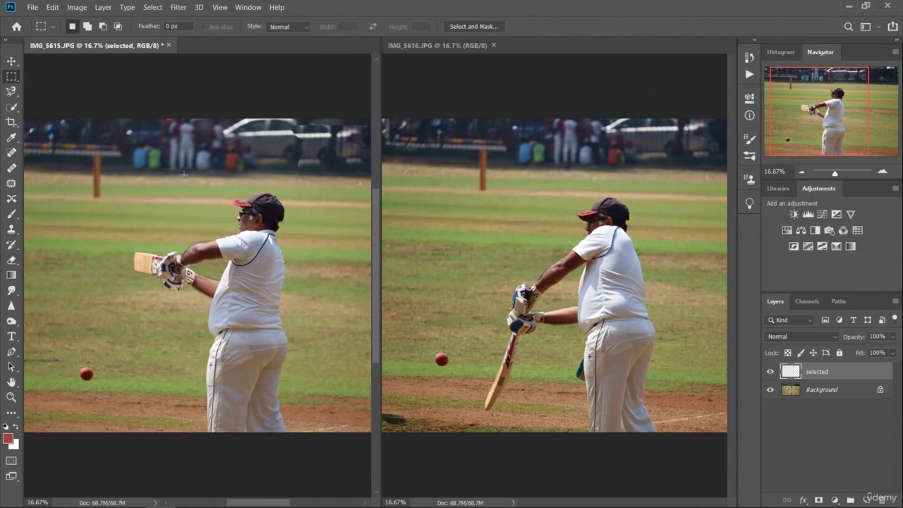
pyautogui.click(9, 63)
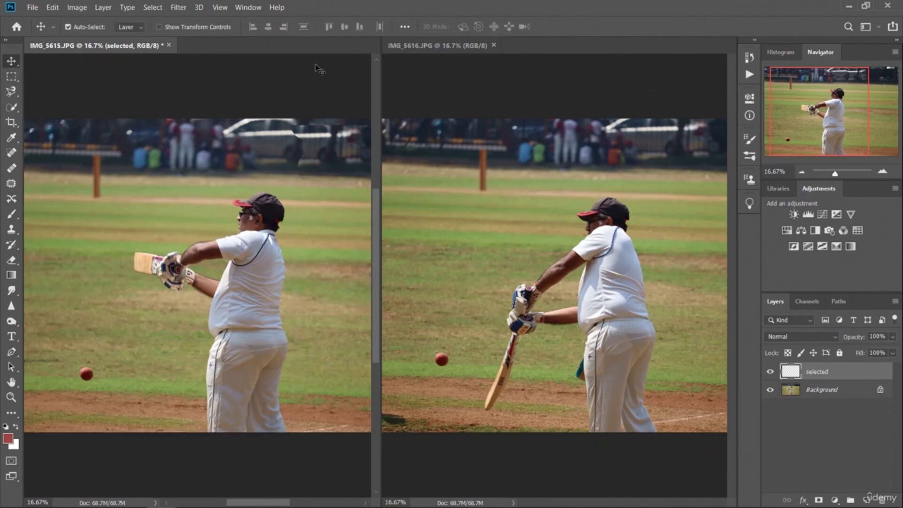
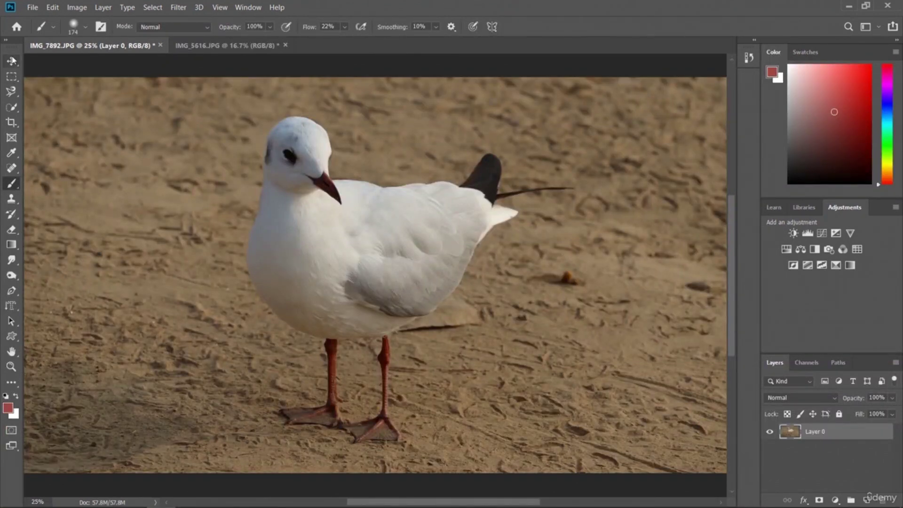
# Step: Add a Gradient Map adjustment layer above Layer 0 in IMG_7892.JPG and open its gradient presets
pyautogui.click(11, 61)
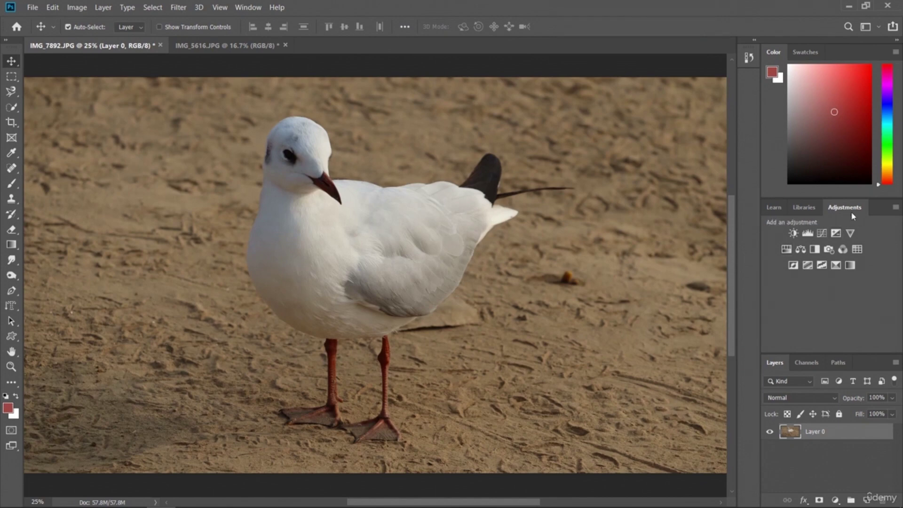
pyautogui.click(852, 266)
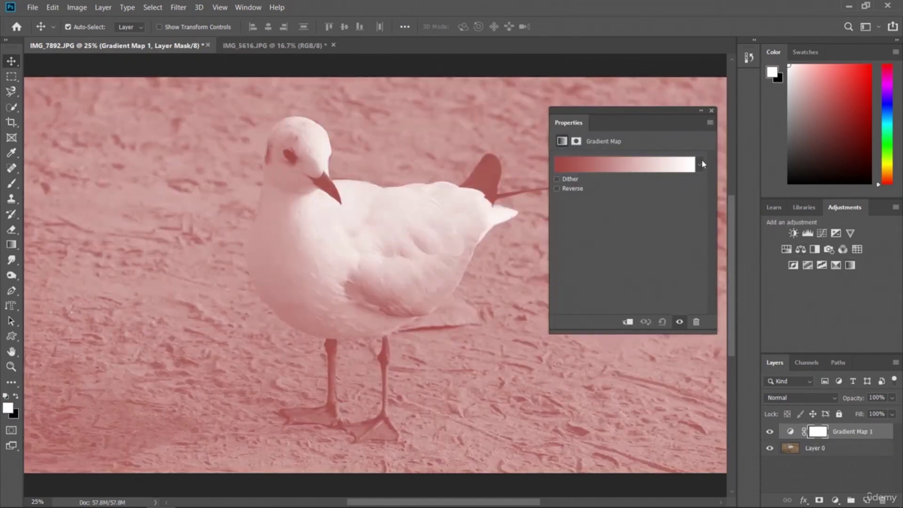
pyautogui.click(700, 164)
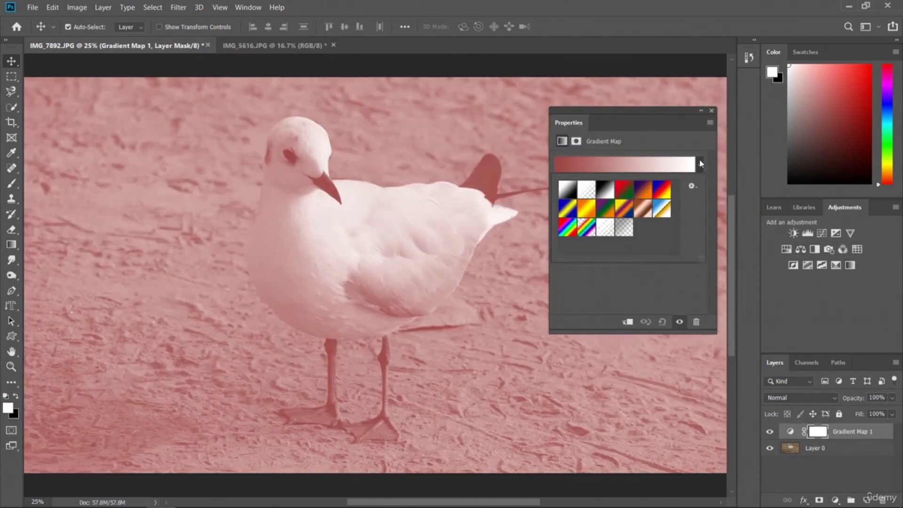
# Step: Try the first six gradient presets on the seagull photo, from black-and-white through red-green and violet-orange to blue-red-yellow
pyautogui.click(566, 197)
pyautogui.click(591, 191)
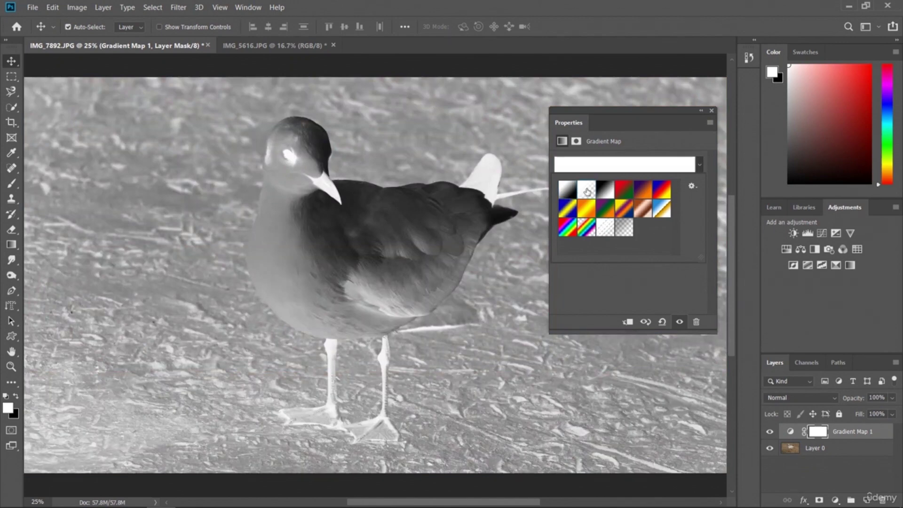
pyautogui.click(605, 193)
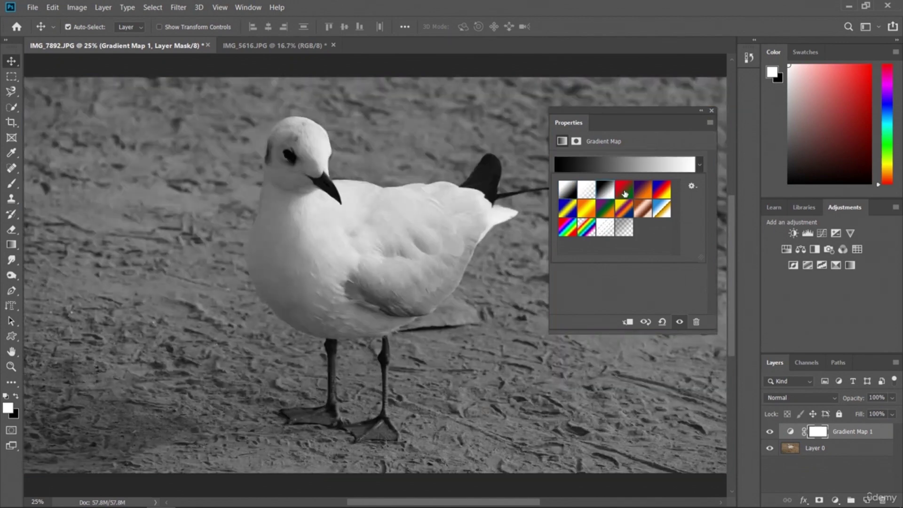
pyautogui.click(624, 193)
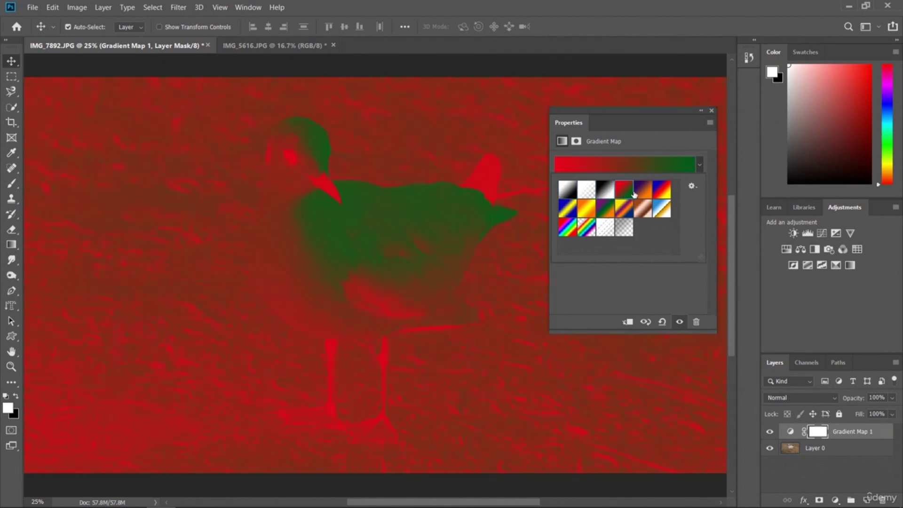
pyautogui.click(638, 195)
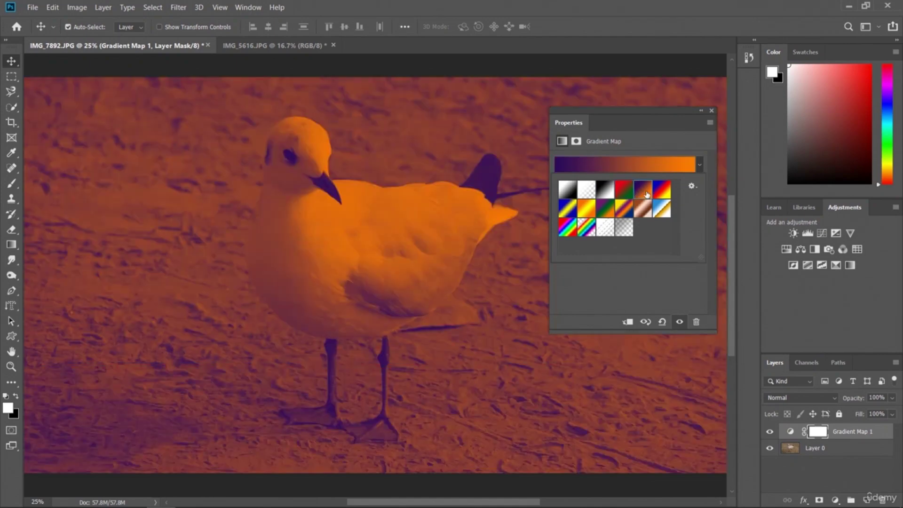
pyautogui.click(663, 194)
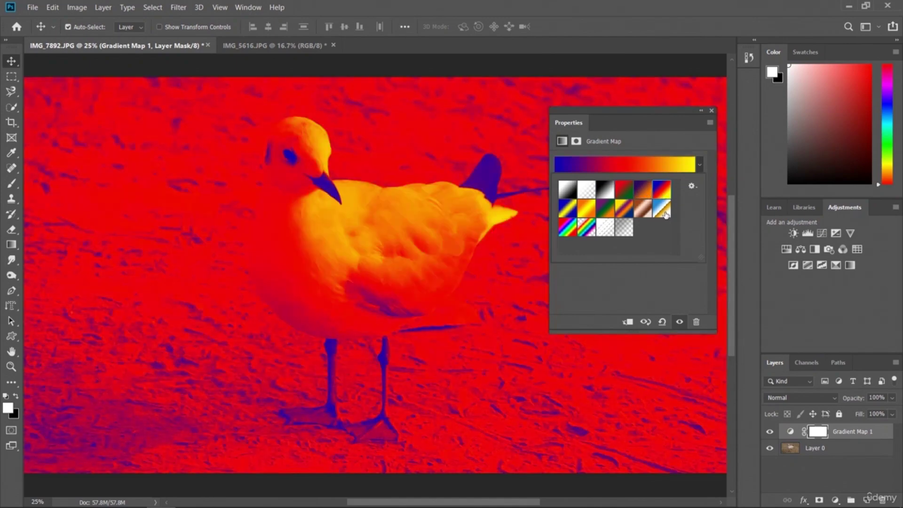
# Step: Try the multicolour gradient presets on the seagull photo, including orange-yellow, both rainbow spectrums and blue-yellow
pyautogui.click(665, 215)
pyautogui.click(643, 211)
pyautogui.click(618, 214)
pyautogui.click(606, 212)
pyautogui.click(587, 211)
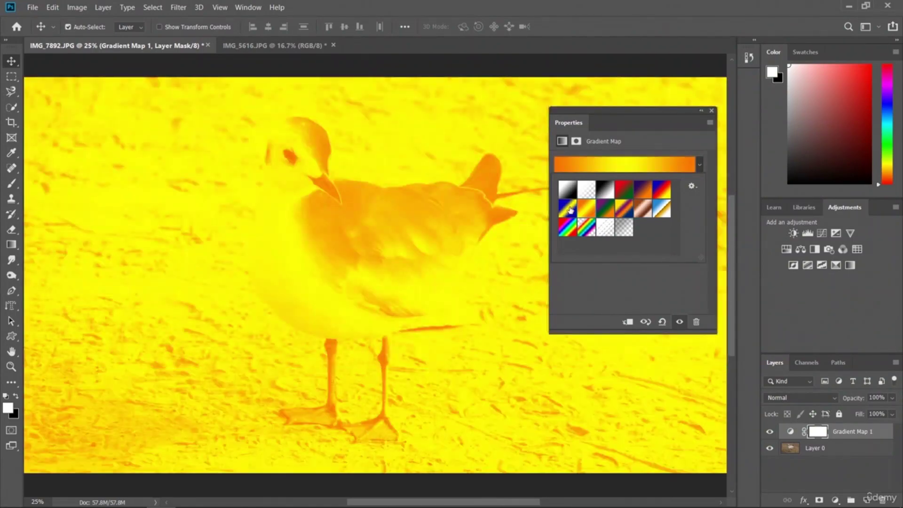
pyautogui.click(569, 210)
pyautogui.click(568, 234)
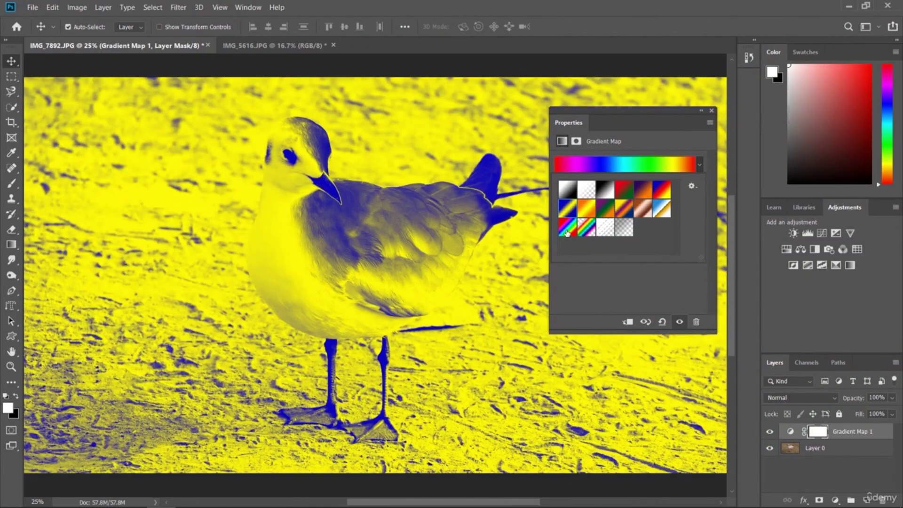
pyautogui.click(591, 230)
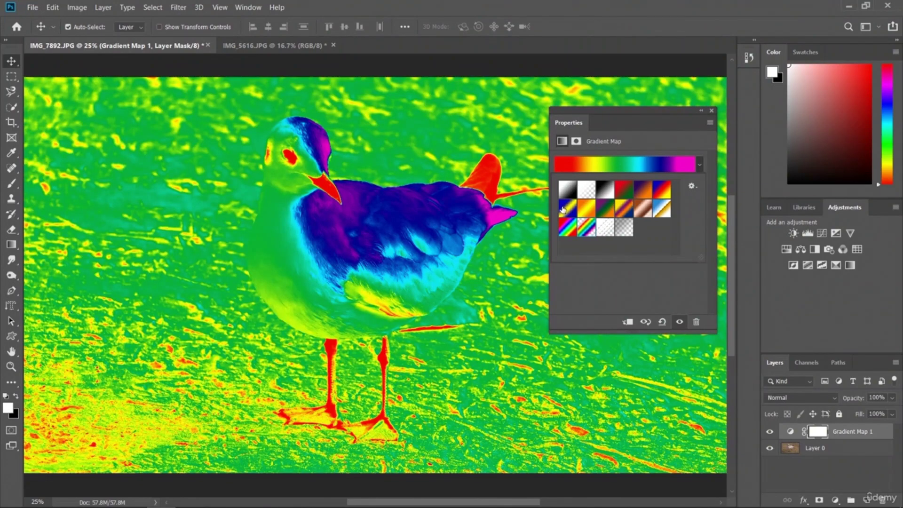
pyautogui.click(563, 210)
# Step: Apply the Violet, Orange preset to the gradient map and open that gradient in the Gradient Editor, clear of the seagull
pyautogui.click(638, 188)
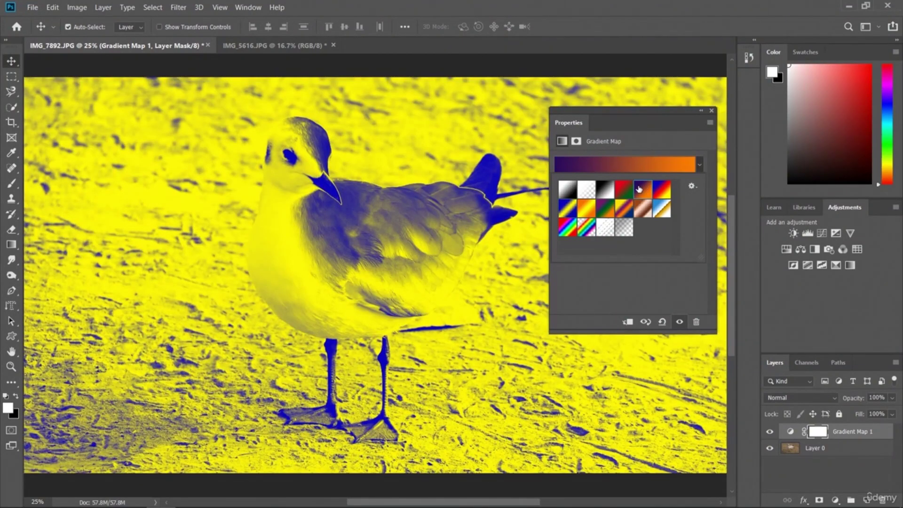
pyautogui.click(641, 118)
pyautogui.moveTo(648, 121); pyautogui.dragTo(694, 83)
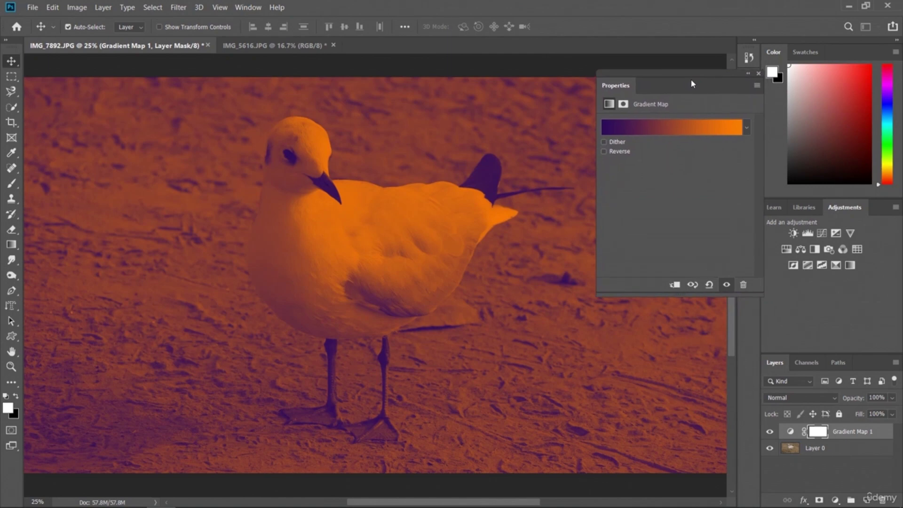
pyautogui.click(745, 128)
pyautogui.click(732, 127)
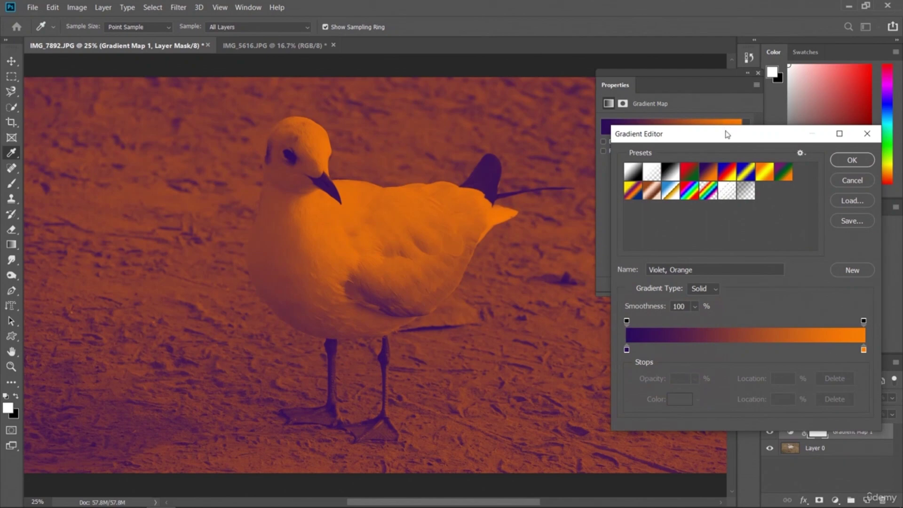
pyautogui.moveTo(724, 139); pyautogui.dragTo(697, 100)
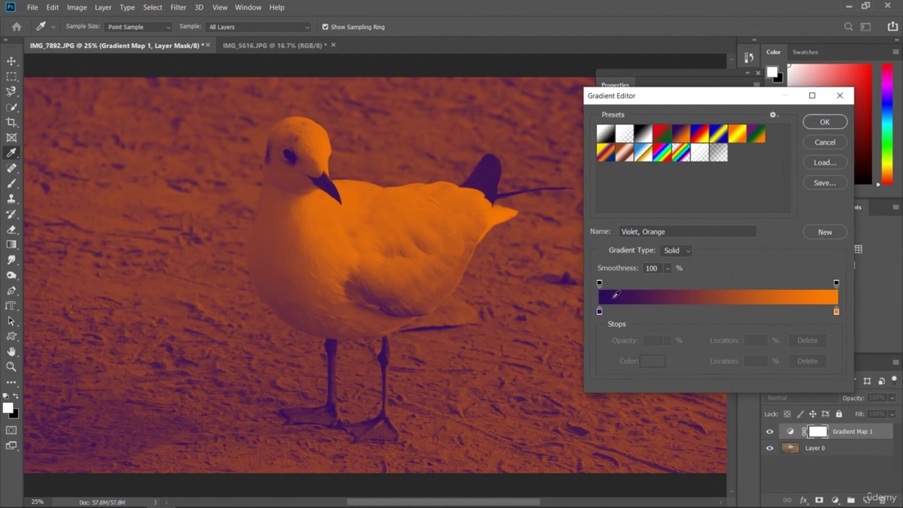
# Step: Try the Foreground, Background and User Color options on the gradient's color stop at location 0%, then undo the change
pyautogui.click(600, 312)
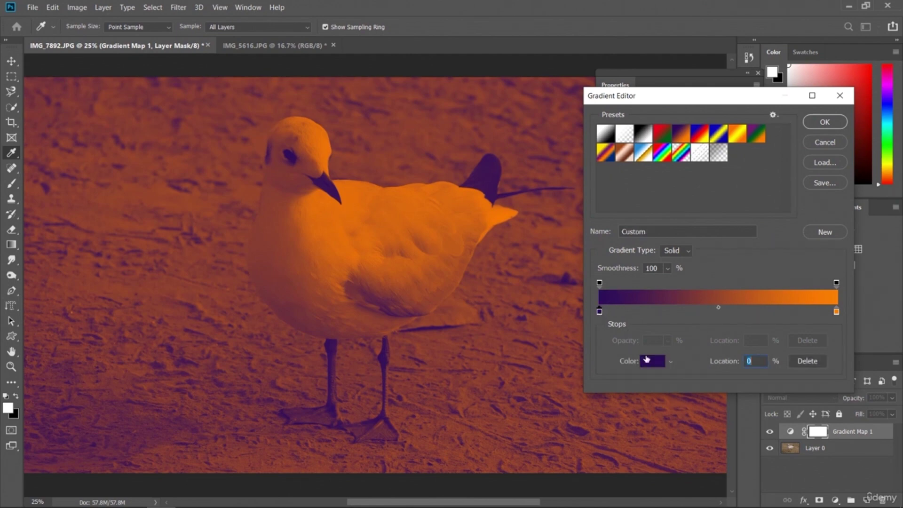
pyautogui.click(671, 363)
pyautogui.click(669, 362)
pyautogui.click(670, 362)
pyautogui.click(679, 374)
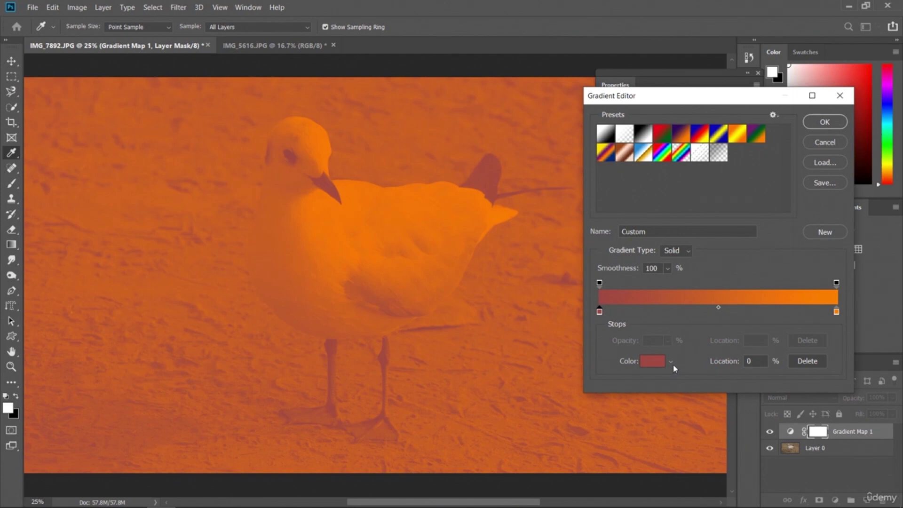
pyautogui.click(670, 362)
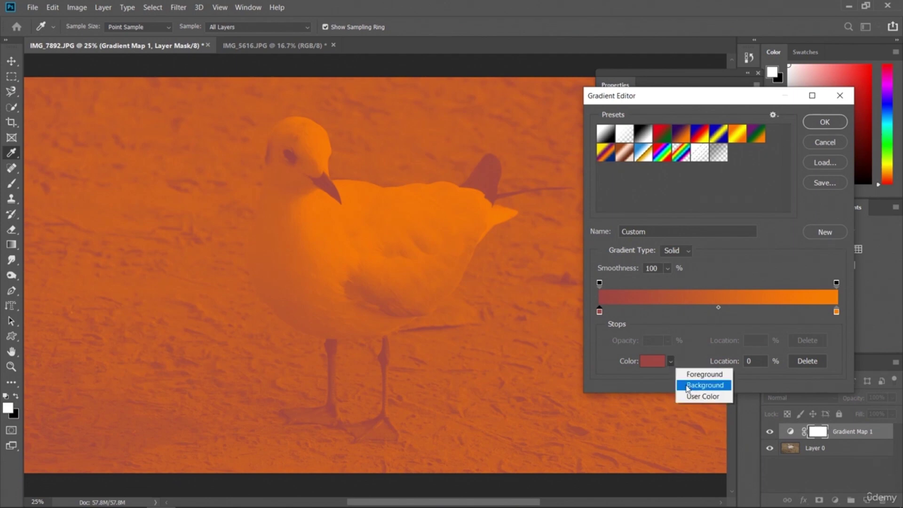
pyautogui.click(677, 373)
pyautogui.click(670, 362)
pyautogui.click(692, 396)
pyautogui.hotkey('ctrl', 'z')
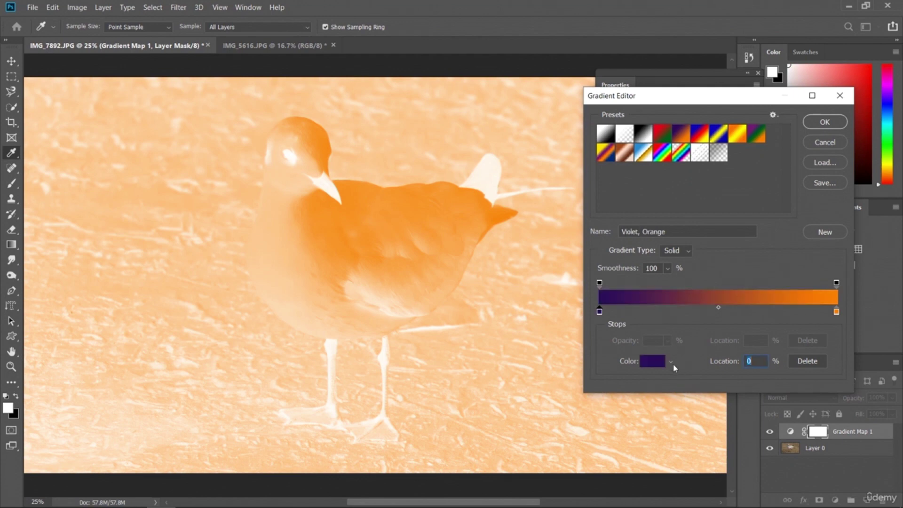
# Step: Open the color picker for the stop at location 0% and try dark green, bright red and a very dark red
pyautogui.click(651, 361)
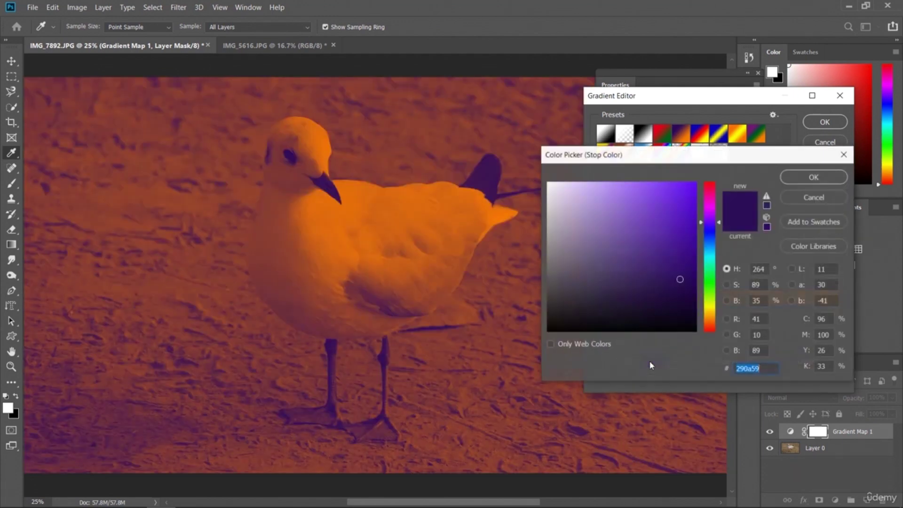
pyautogui.click(709, 287)
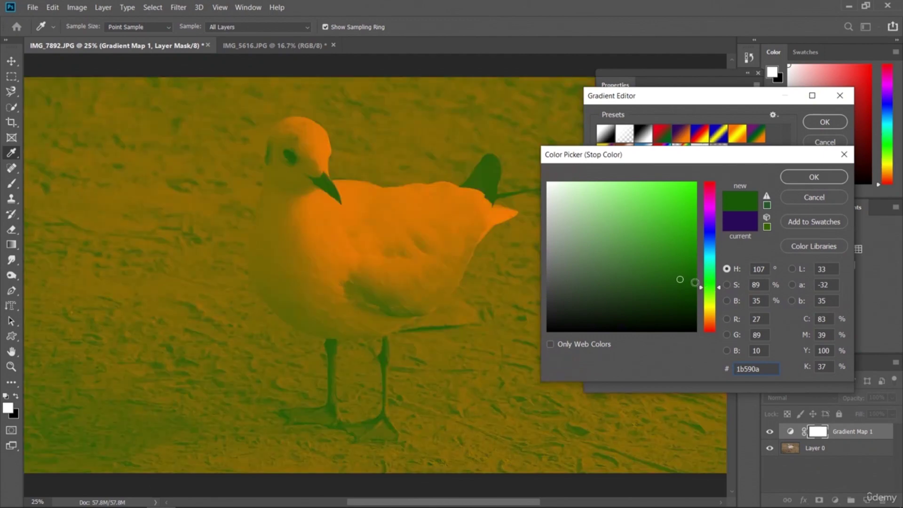
pyautogui.click(713, 332)
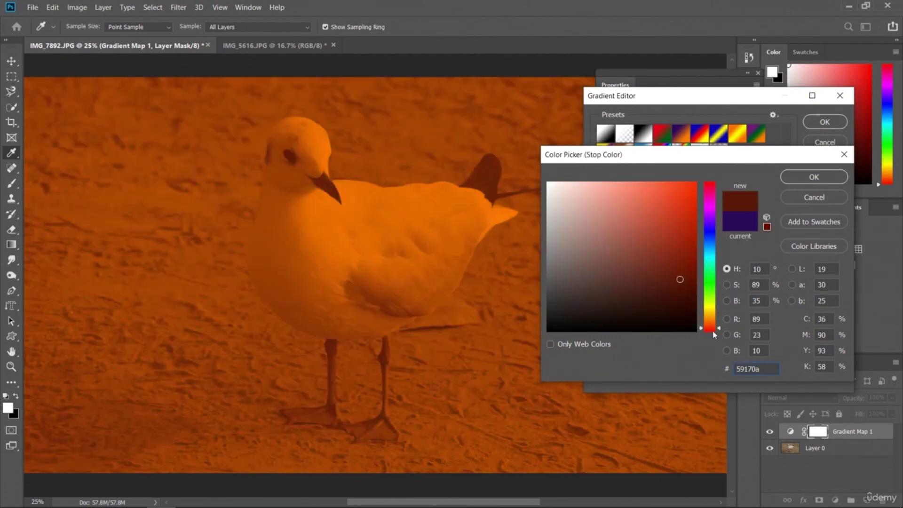
pyautogui.click(693, 280)
pyautogui.click(690, 204)
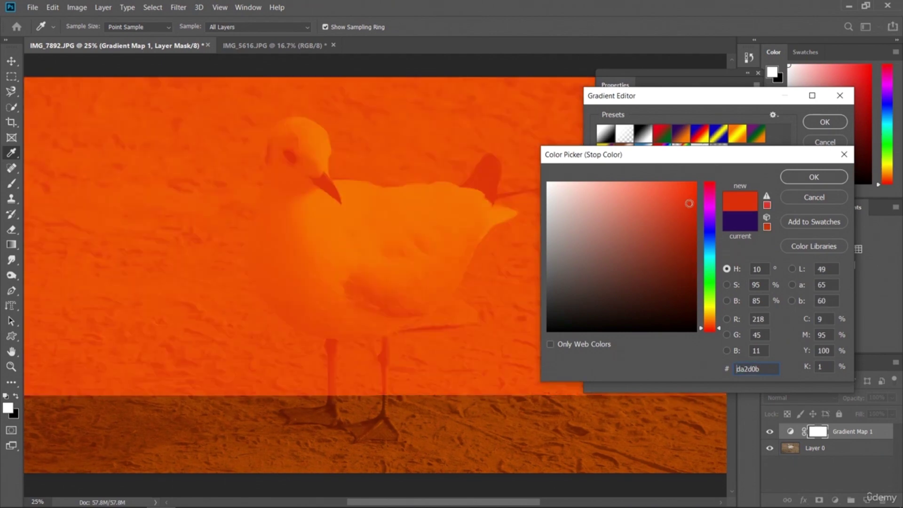
pyautogui.click(683, 309)
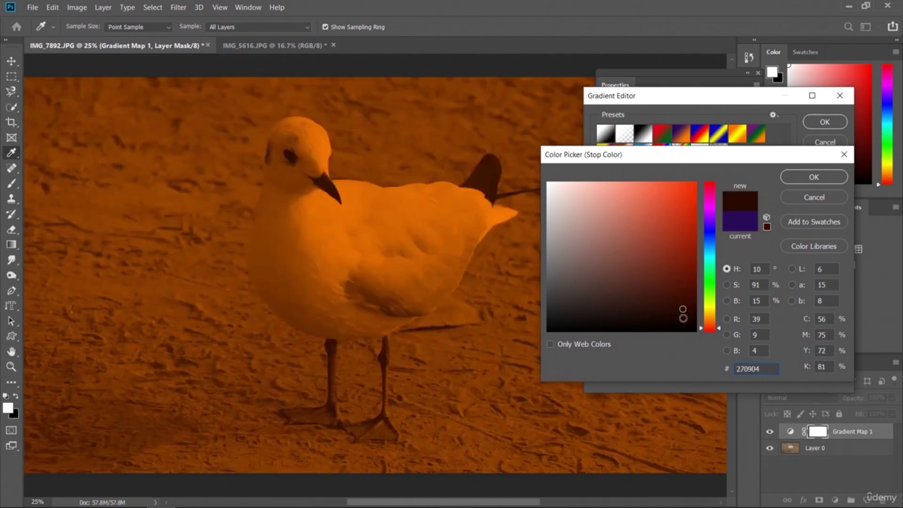
pyautogui.click(683, 309)
# Step: Try yellow and brown shades for the 0% stop, darkening them to the near-black 10100e
pyautogui.click(710, 312)
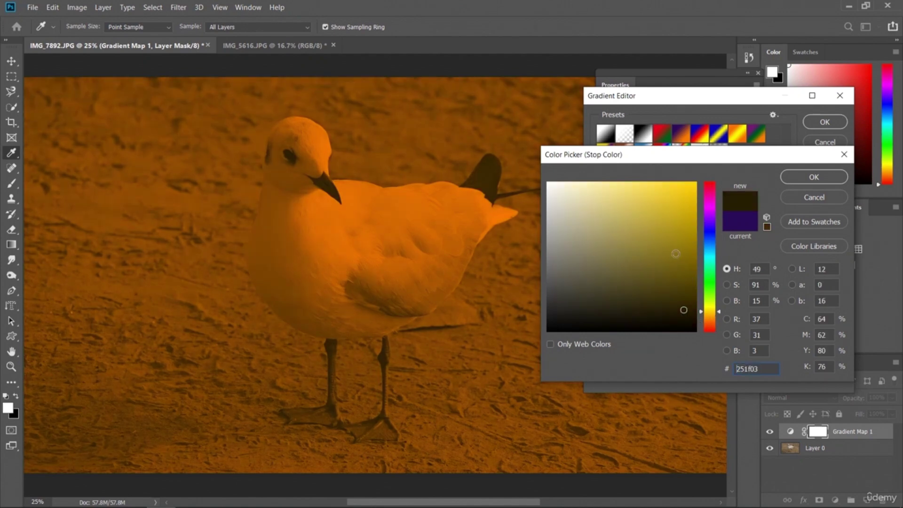
pyautogui.click(673, 216)
pyautogui.click(691, 297)
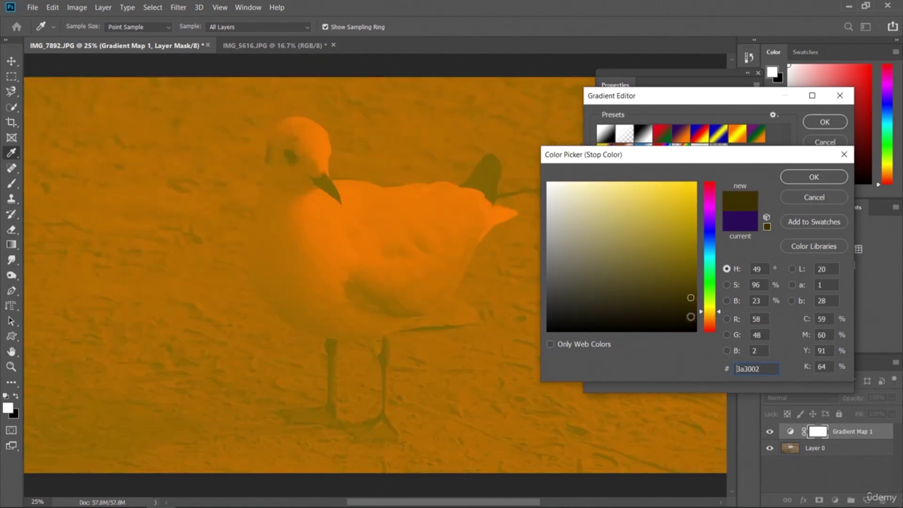
pyautogui.click(649, 316)
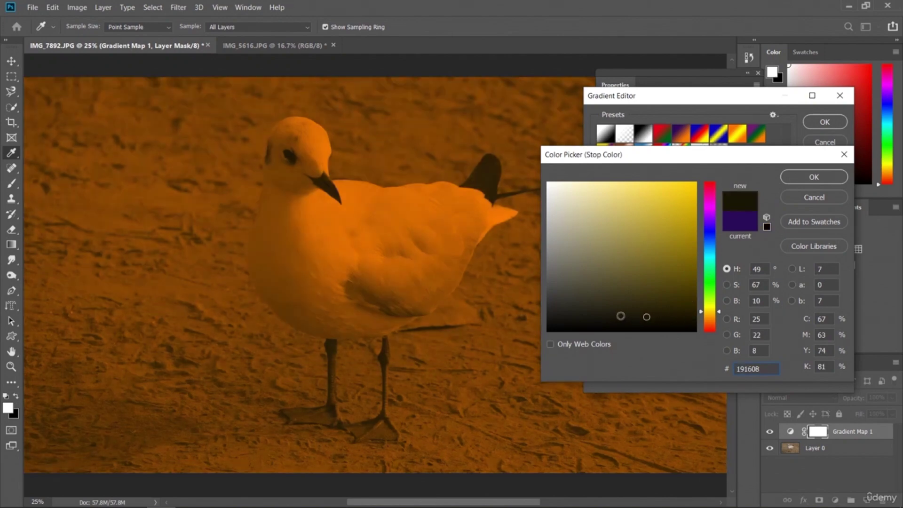
pyautogui.click(620, 316)
pyautogui.click(580, 324)
pyautogui.click(567, 323)
# Step: Try dark green, blue and magenta hues at different brightness levels for the 0% color stop
pyautogui.click(711, 270)
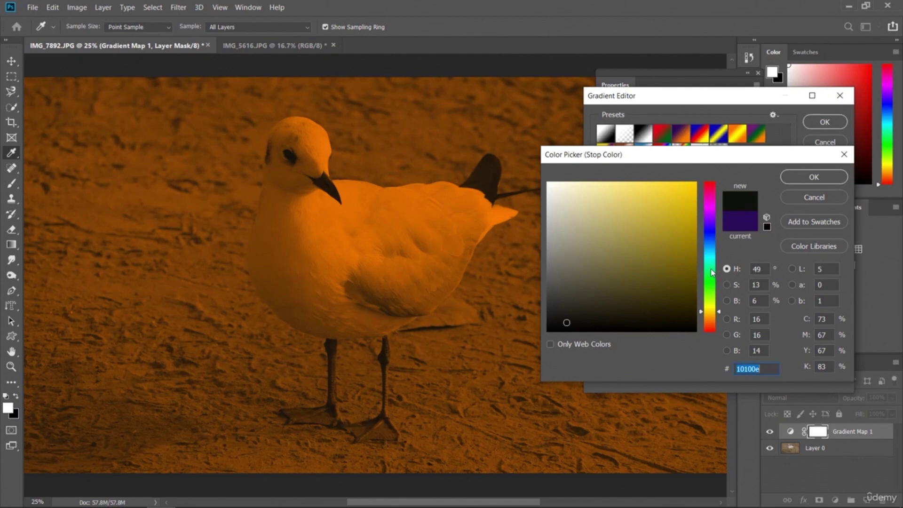
pyautogui.click(689, 283)
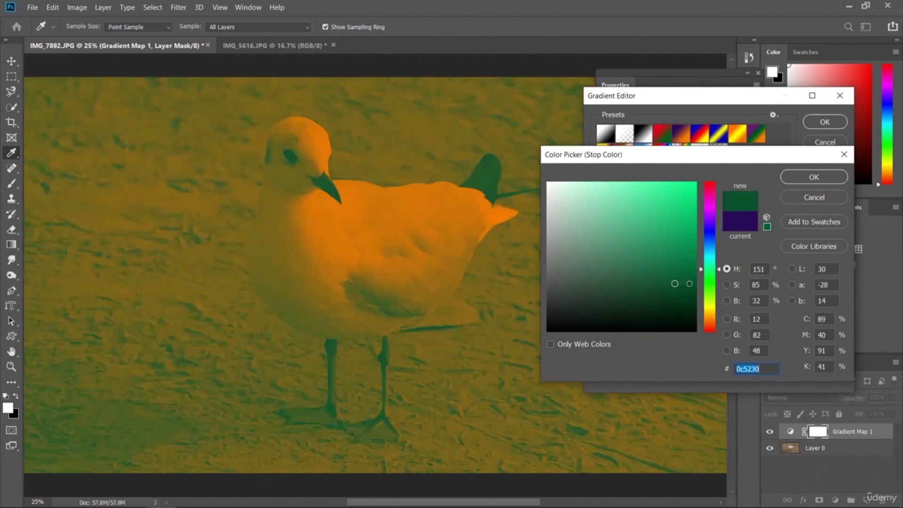
pyautogui.click(711, 232)
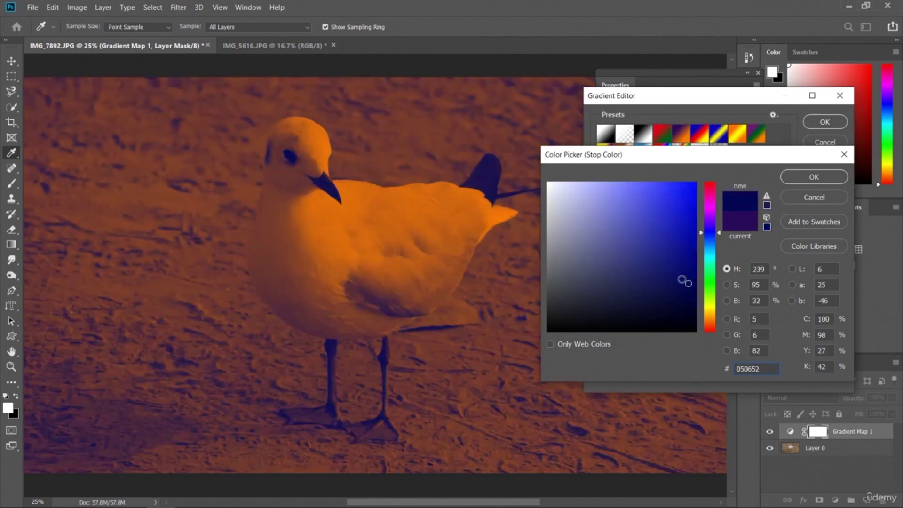
pyautogui.click(687, 299)
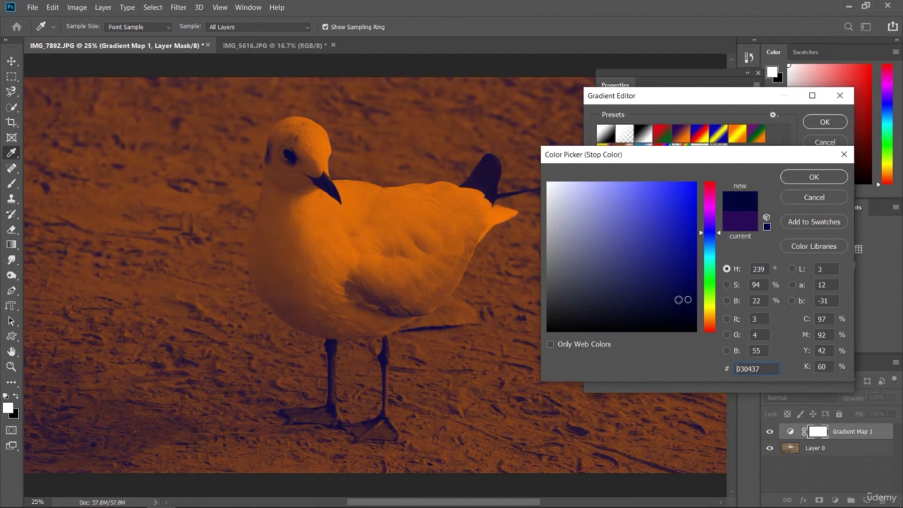
pyautogui.moveTo(665, 298)
pyautogui.mouseDown()
pyautogui.moveTo(637, 296)
pyautogui.moveTo(604, 262)
pyautogui.mouseUp()
pyautogui.click(693, 237)
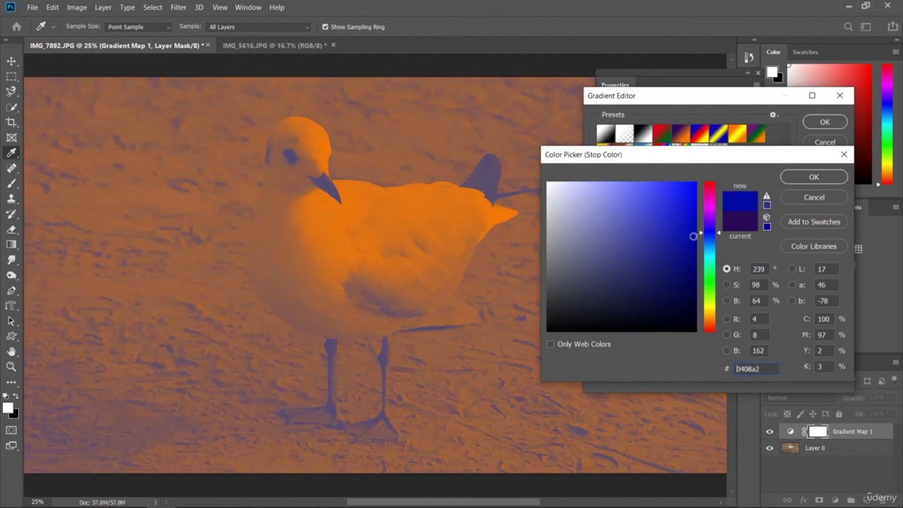
pyautogui.click(701, 210)
pyautogui.click(688, 301)
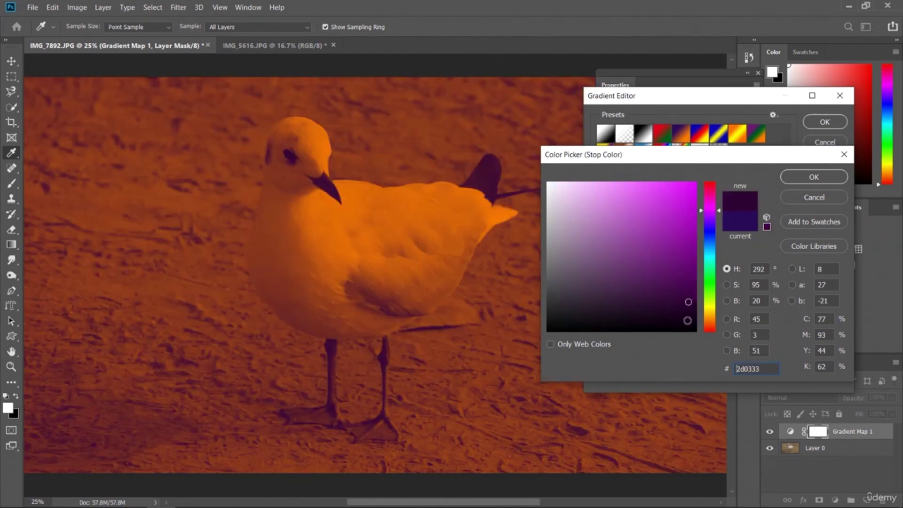
pyautogui.click(710, 191)
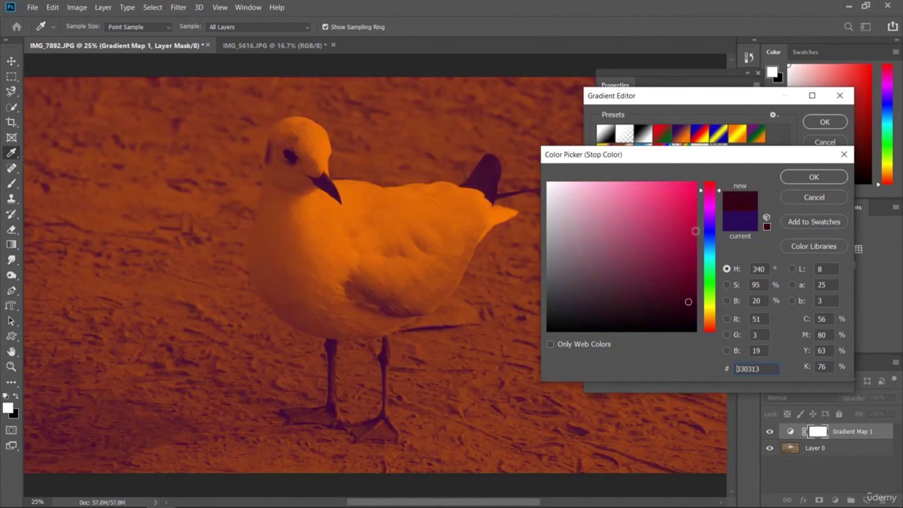
# Step: Set the 0% color stop to the dark green 0c5a0c and accept the color
pyautogui.click(670, 269)
pyautogui.click(677, 278)
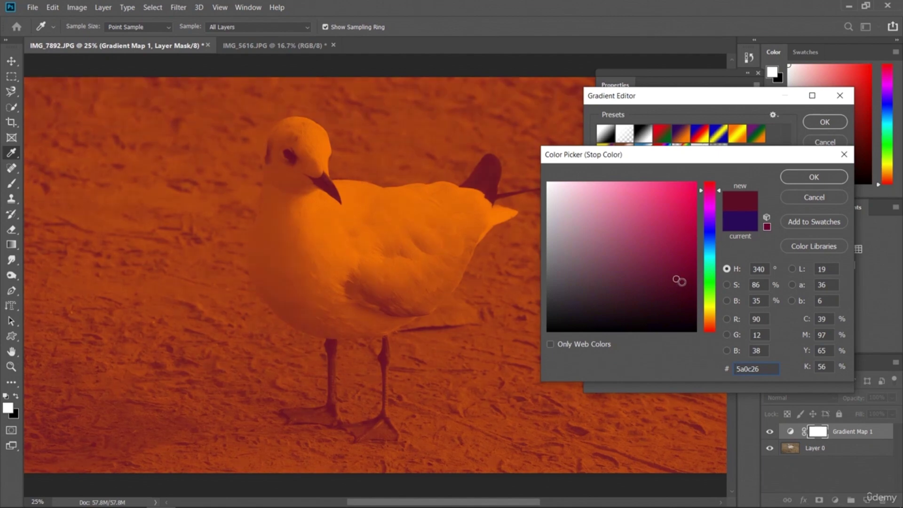
pyautogui.click(709, 283)
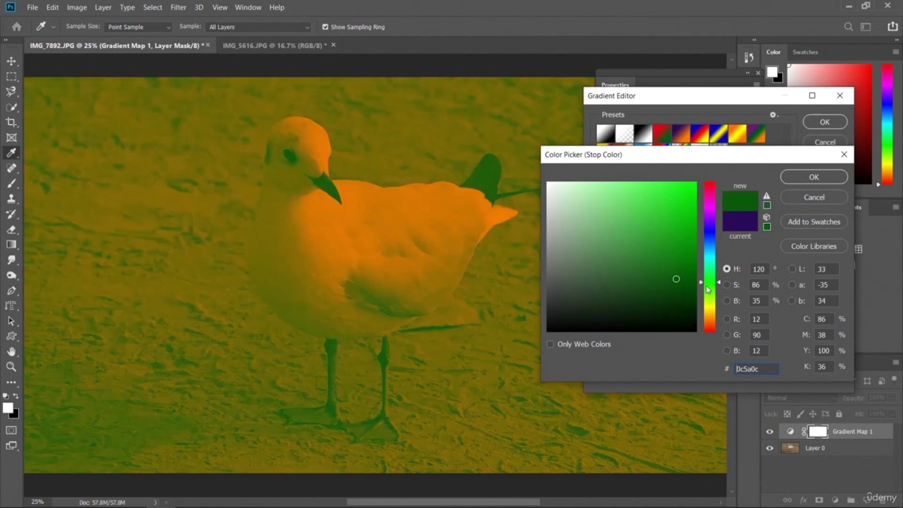
pyautogui.click(802, 179)
# Step: Open the color picker for the stop at location 100% and try bright green 00ff72, mint 99f9c4 and very pale green shades
pyautogui.click(837, 314)
pyautogui.click(656, 362)
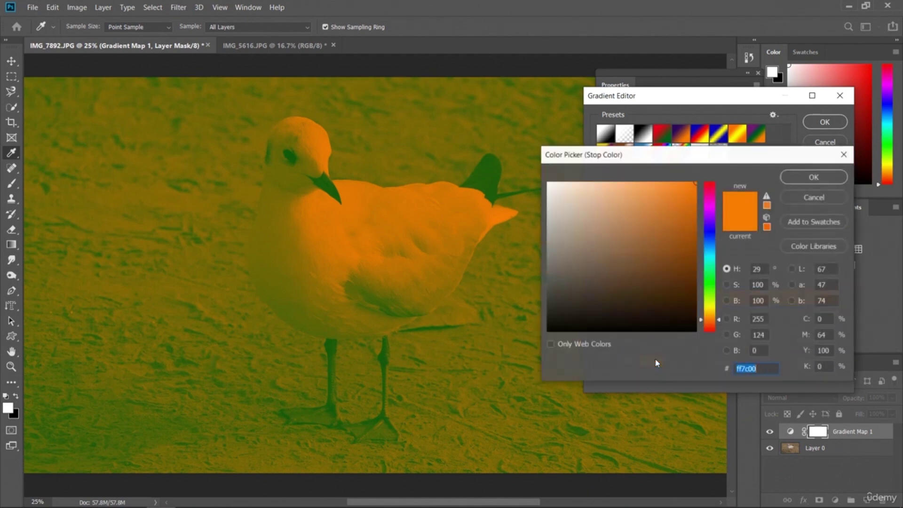
pyautogui.click(713, 273)
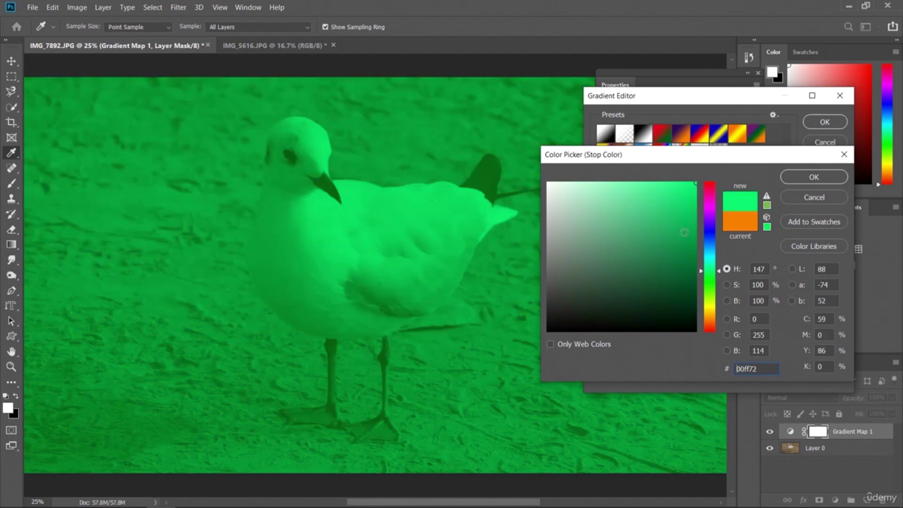
pyautogui.moveTo(660, 203); pyautogui.dragTo(604, 185)
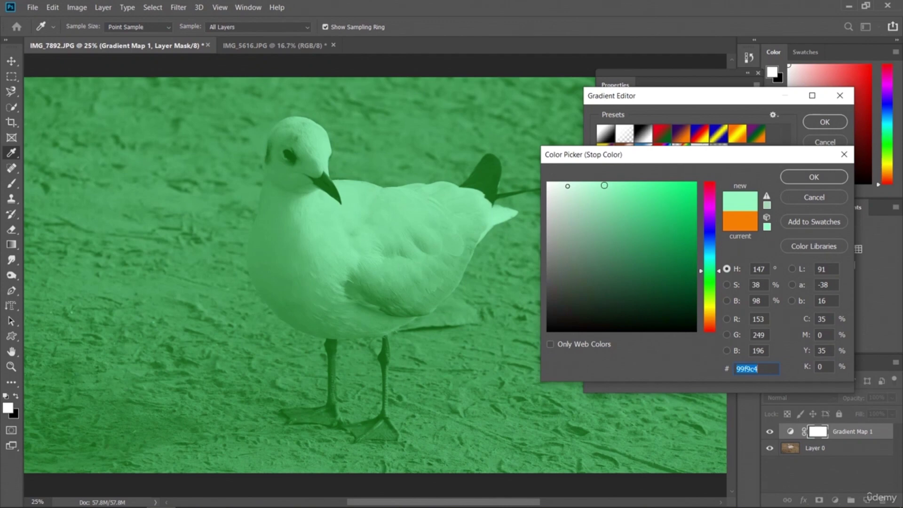
pyautogui.click(567, 186)
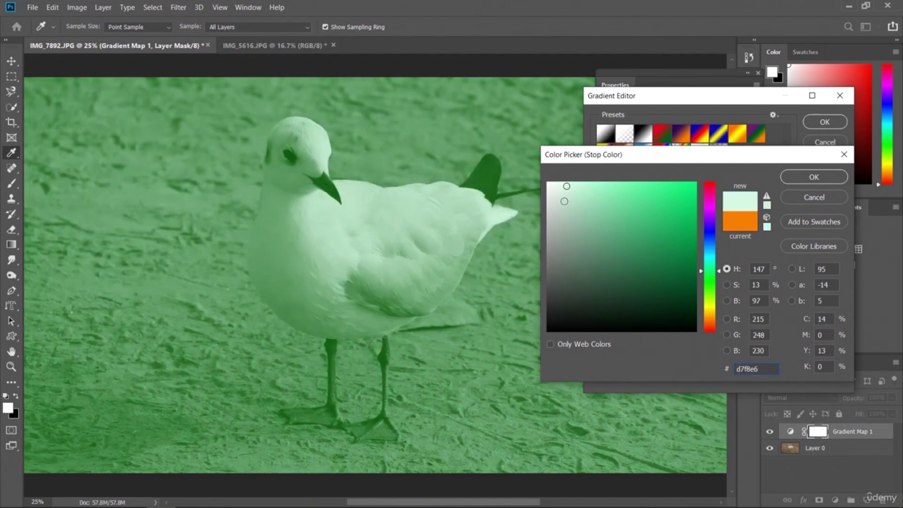
pyautogui.click(561, 199)
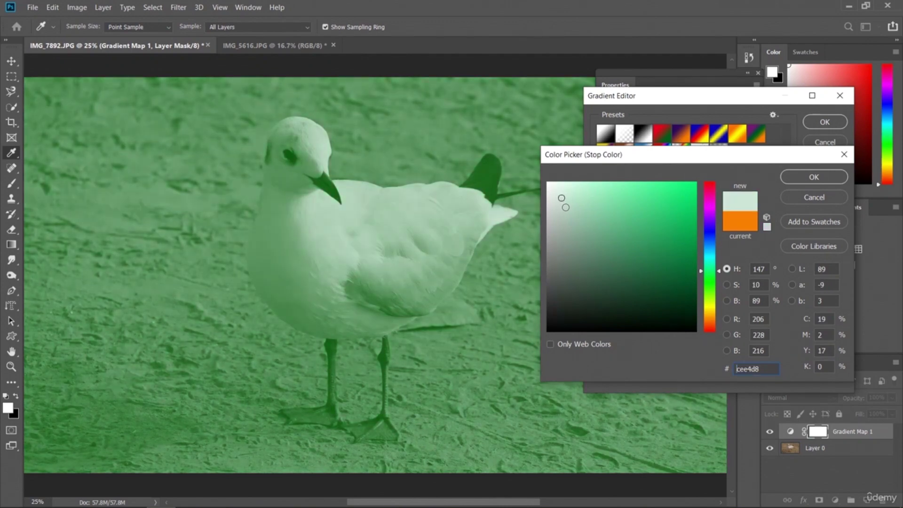
# Step: Try the muted dark green 3e6e54 and turquoise shades up to the bright 30f6e6 for the 100% color stop
pyautogui.click(612, 268)
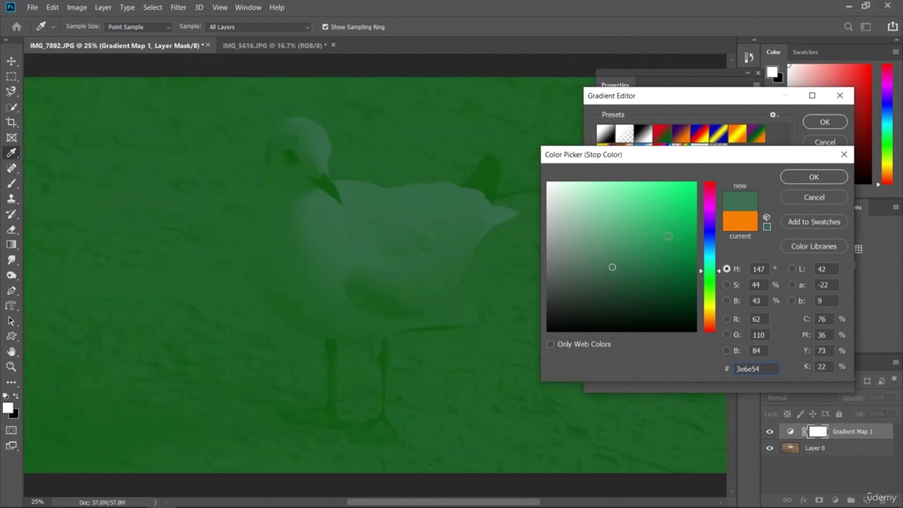
pyautogui.click(668, 237)
pyautogui.click(712, 259)
pyautogui.moveTo(673, 213); pyautogui.dragTo(677, 193)
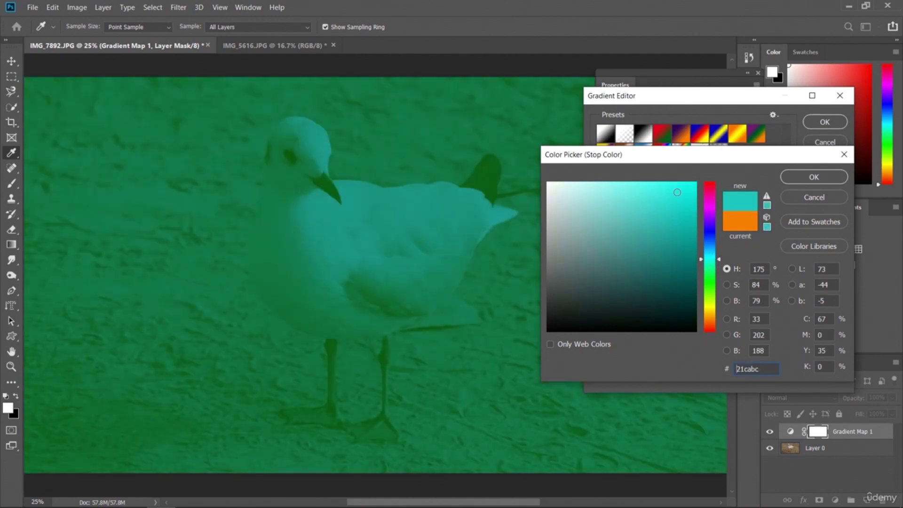
pyautogui.click(668, 188)
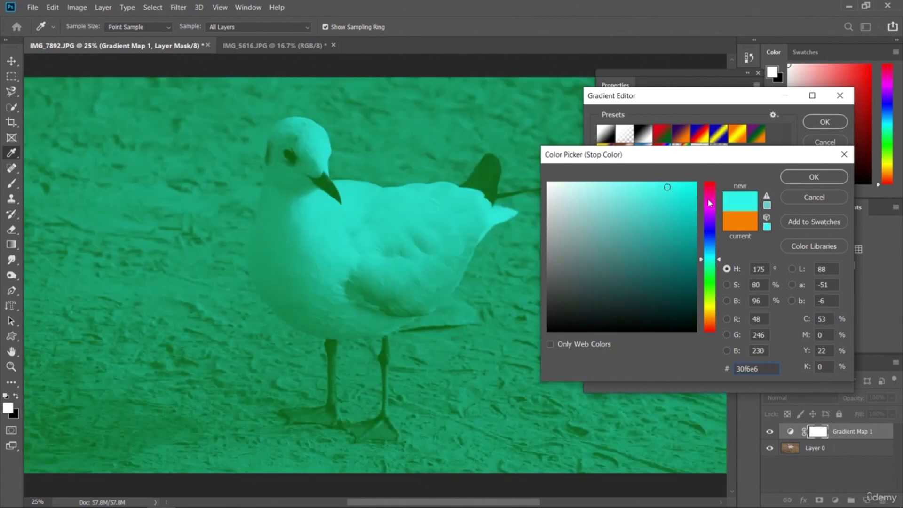
# Step: Try yellow eff630, olive 9ea315, red-orange ee4119 and salmon tints up to faa794 for the 100% color stop
pyautogui.click(715, 306)
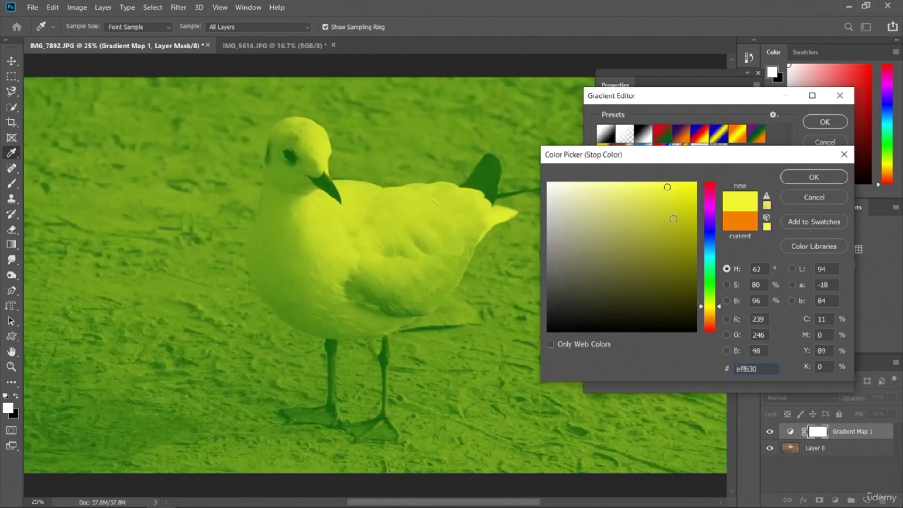
pyautogui.click(677, 236)
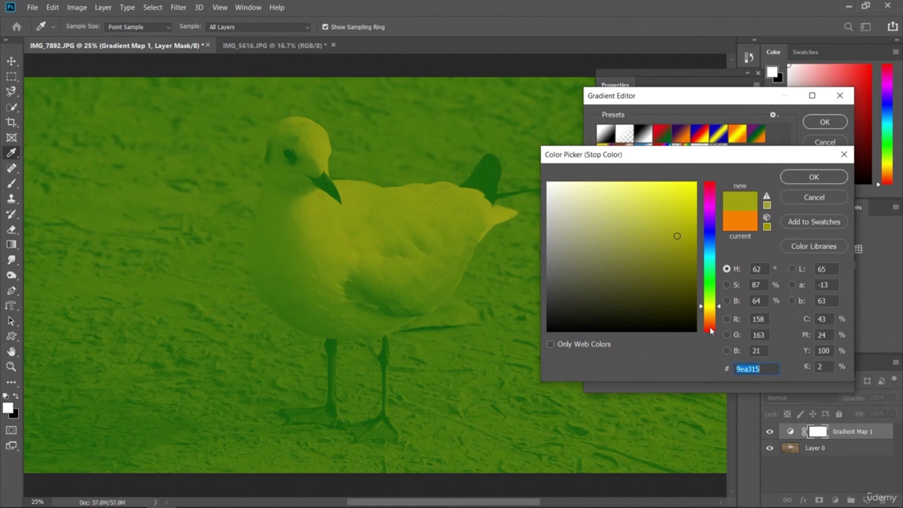
pyautogui.click(712, 328)
pyautogui.click(681, 192)
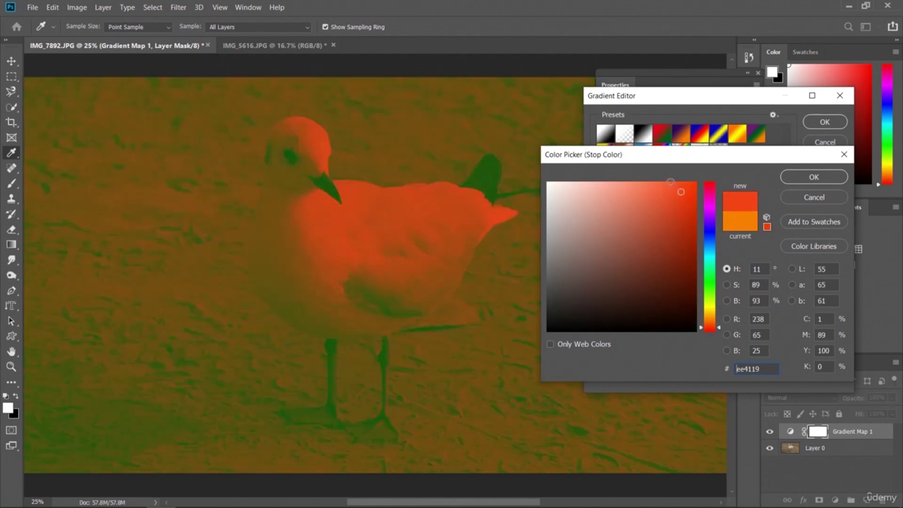
pyautogui.click(622, 185)
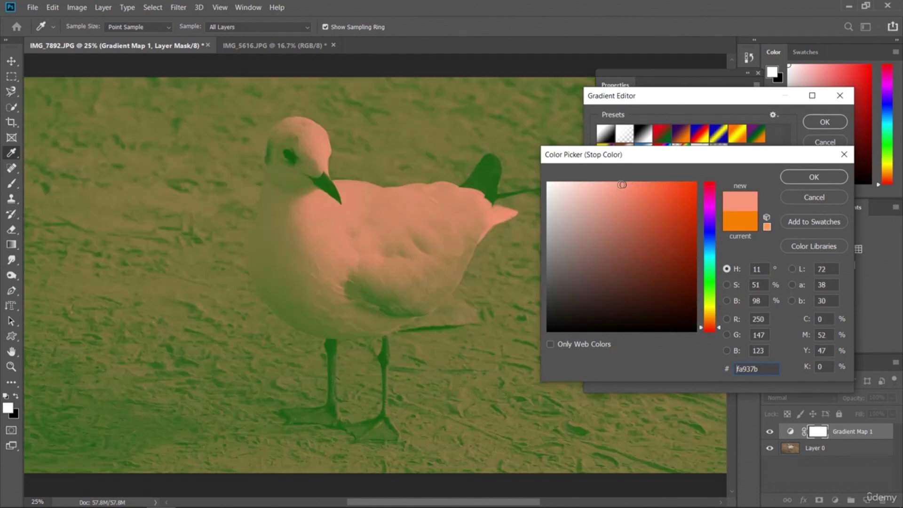
pyautogui.click(609, 184)
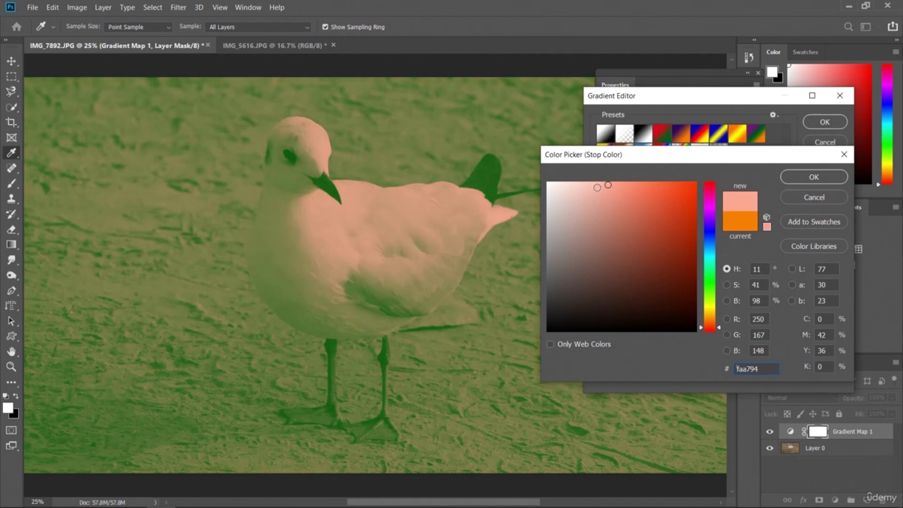
# Step: Try the pale orange f0d299, light blue 99dff0 and stronger blue 4ac3e1 for the 100% color stop
pyautogui.click(711, 311)
pyautogui.moveTo(711, 316); pyautogui.dragTo(712, 321)
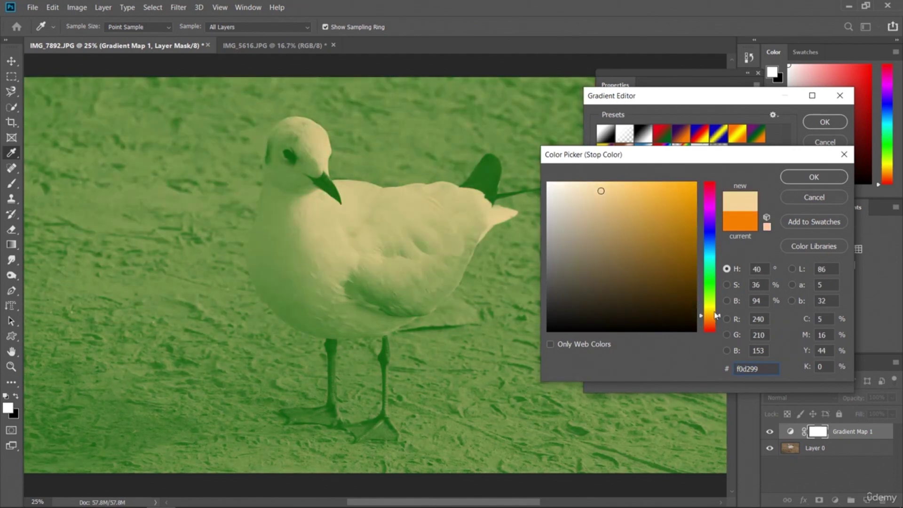
pyautogui.click(709, 251)
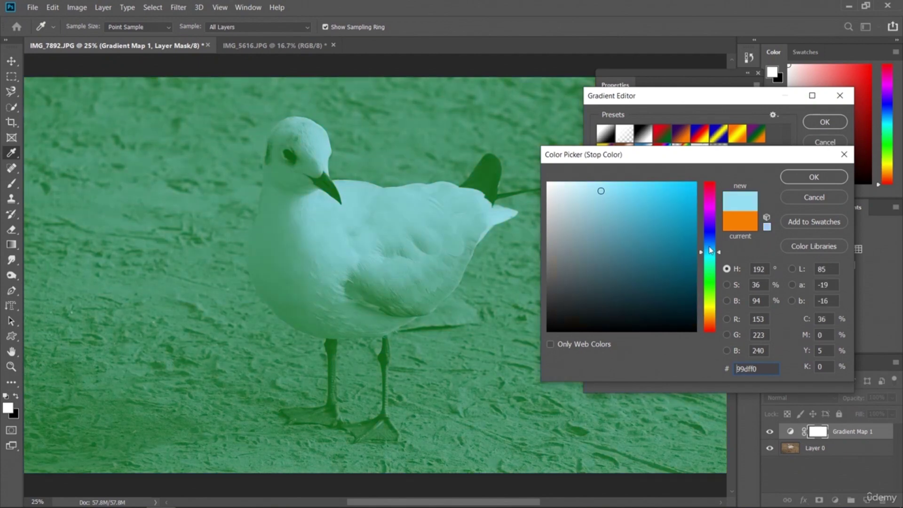
pyautogui.click(648, 200)
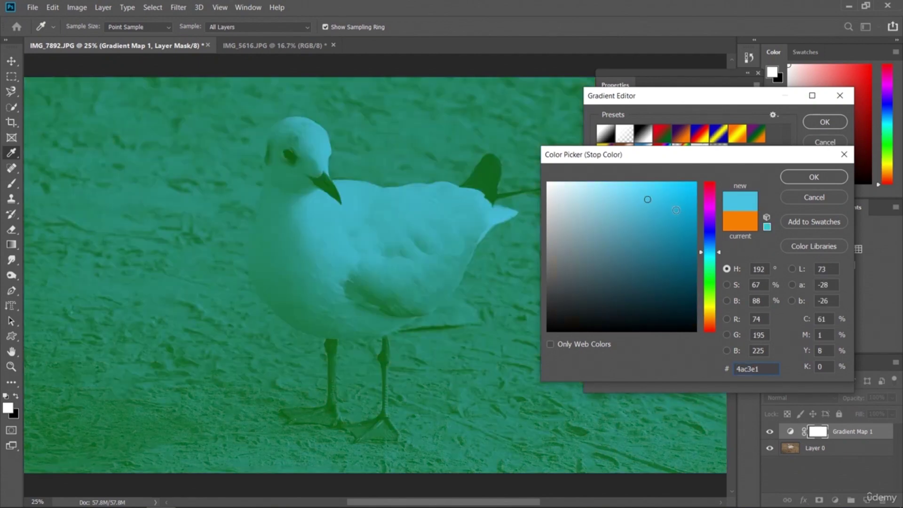
# Step: Test the lime green c1f543, settle on the yellow f3f543 for the 100% color stop and accept the color
pyautogui.click(710, 300)
pyautogui.click(673, 185)
pyautogui.click(656, 187)
pyautogui.click(712, 303)
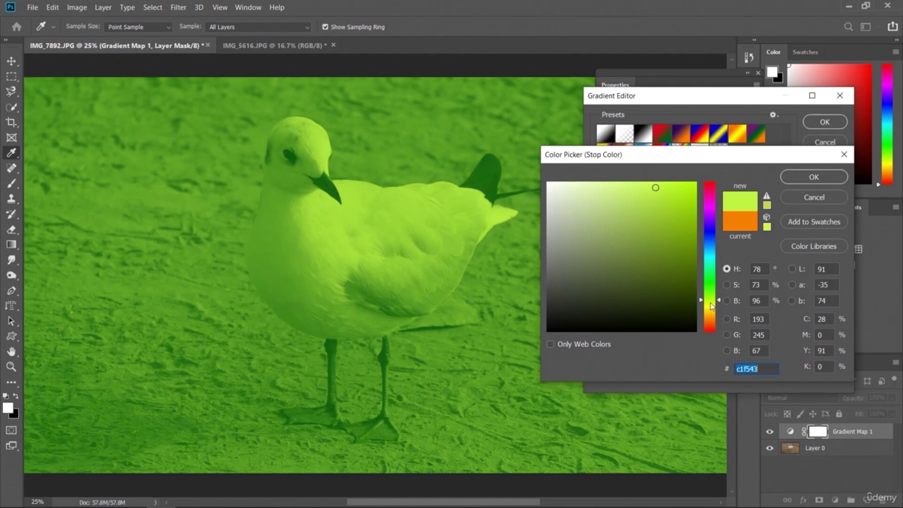
pyautogui.moveTo(712, 312)
pyautogui.mouseDown()
pyautogui.moveTo(719, 320)
pyautogui.moveTo(729, 207)
pyautogui.moveTo(718, 230)
pyautogui.moveTo(723, 309)
pyautogui.mouseUp()
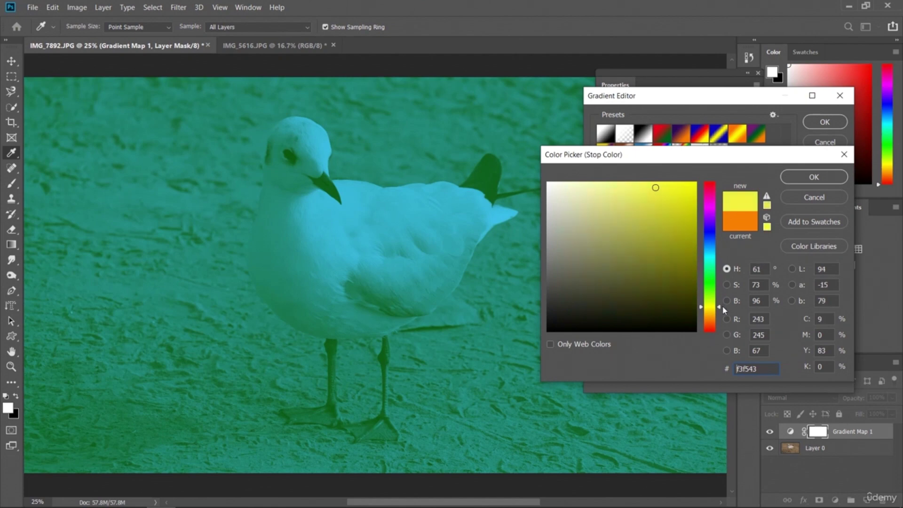
pyautogui.click(798, 180)
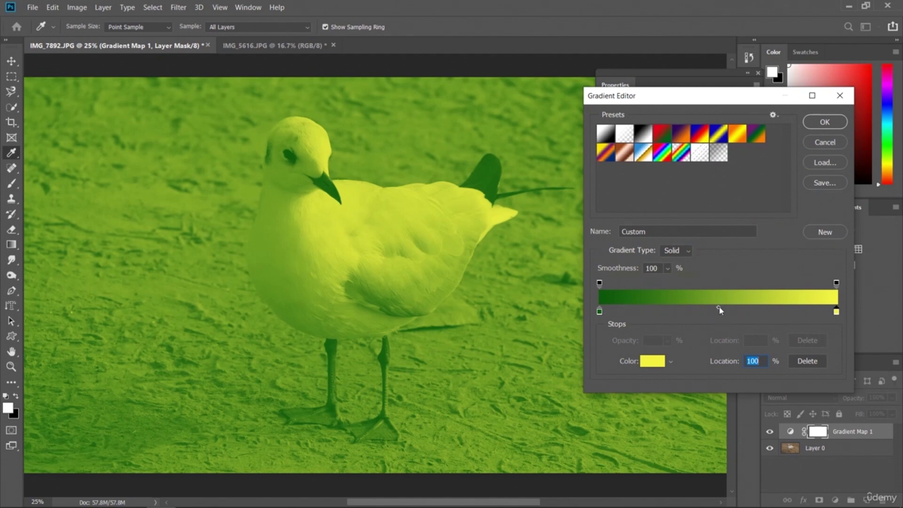
# Step: Shift the color midpoint between the green and yellow stops to 36% and 73%, then settle it at 56%
pyautogui.moveTo(718, 310); pyautogui.dragTo(686, 308)
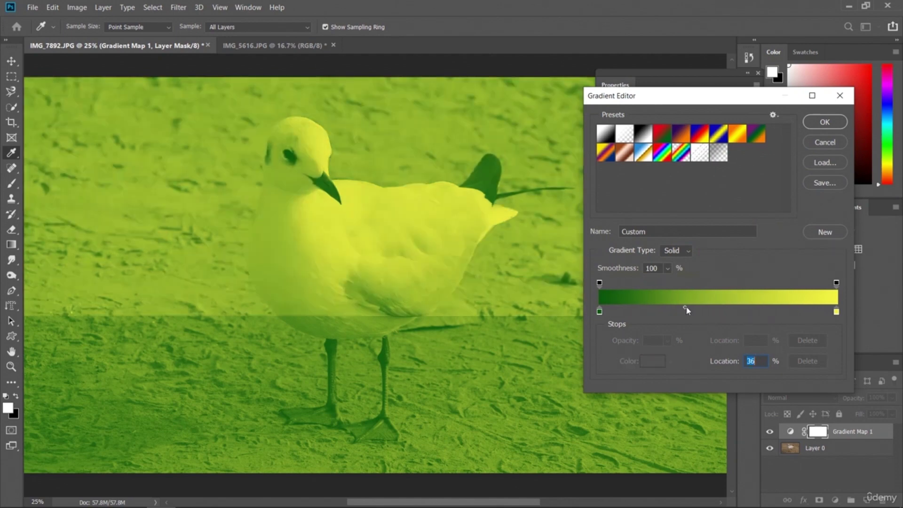
pyautogui.moveTo(686, 310); pyautogui.dragTo(773, 309)
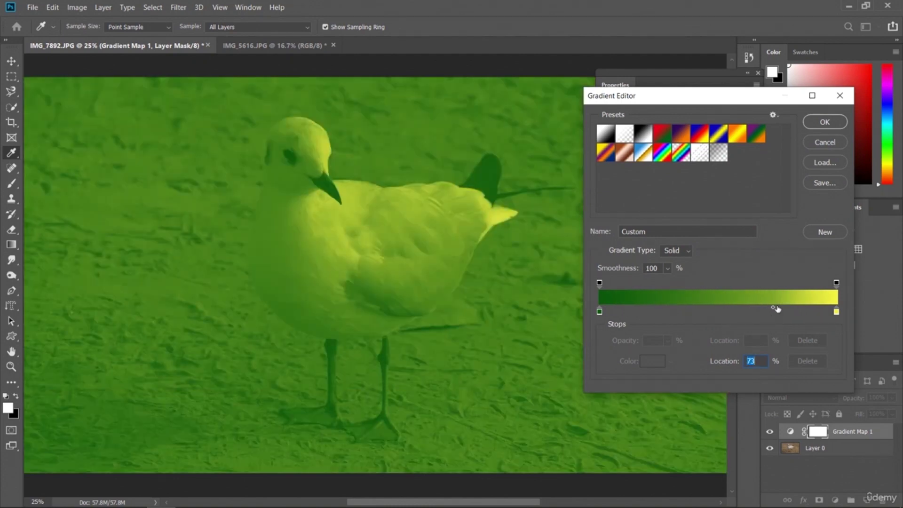
pyautogui.moveTo(773, 311); pyautogui.dragTo(734, 310)
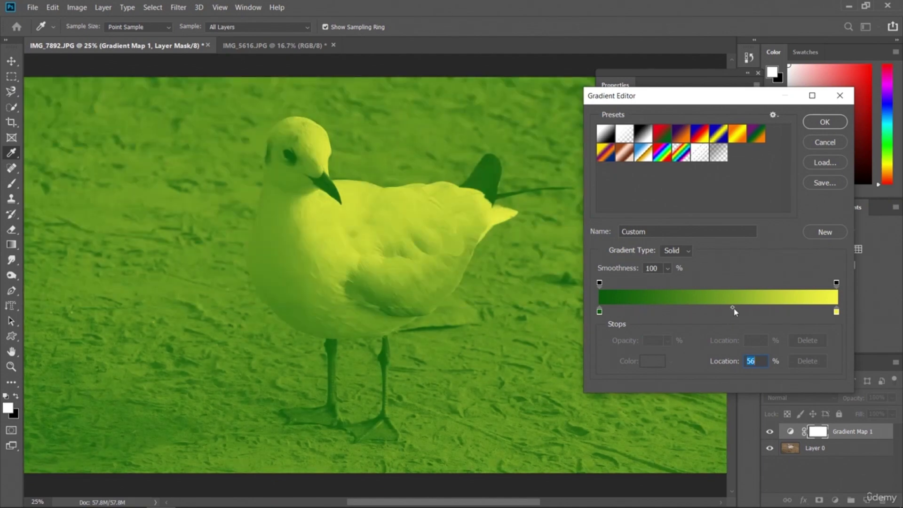
# Step: Move the end opacity stop inward, the yellow color stop to 74% and the dark green color stop to 19%
pyautogui.moveTo(835, 284); pyautogui.dragTo(780, 284)
pyautogui.moveTo(839, 314); pyautogui.dragTo(773, 313)
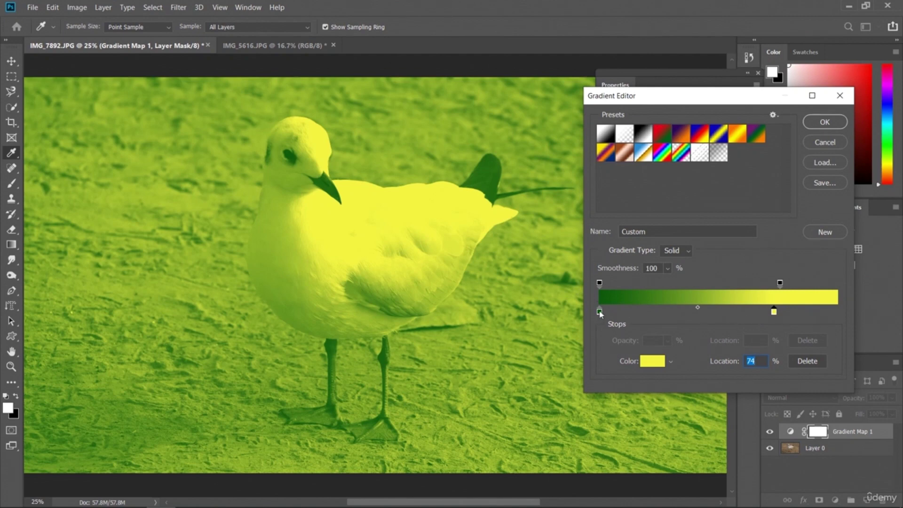
pyautogui.moveTo(601, 314); pyautogui.dragTo(626, 312)
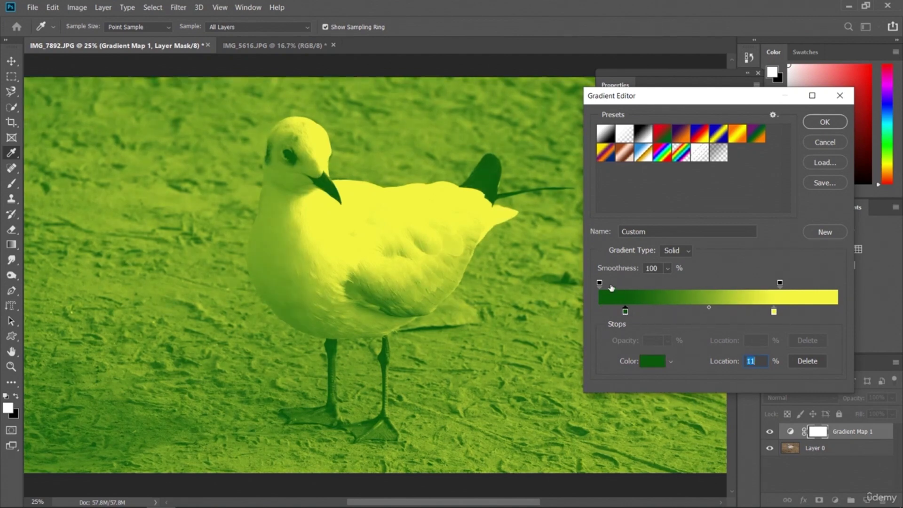
pyautogui.moveTo(625, 313); pyautogui.dragTo(645, 314)
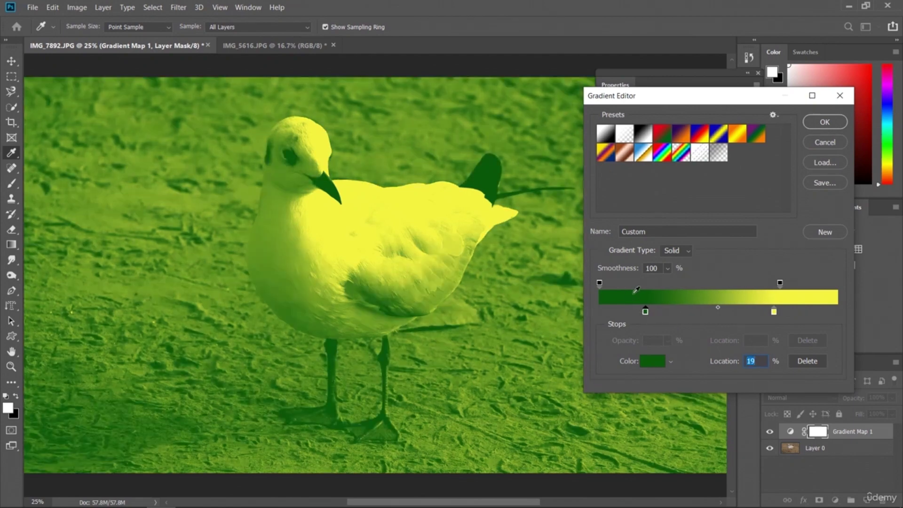
# Step: Relocate the yellow color stop to 82% and the end opacity stop to 81%, accept the gradient and close its properties
pyautogui.moveTo(780, 287); pyautogui.dragTo(840, 295)
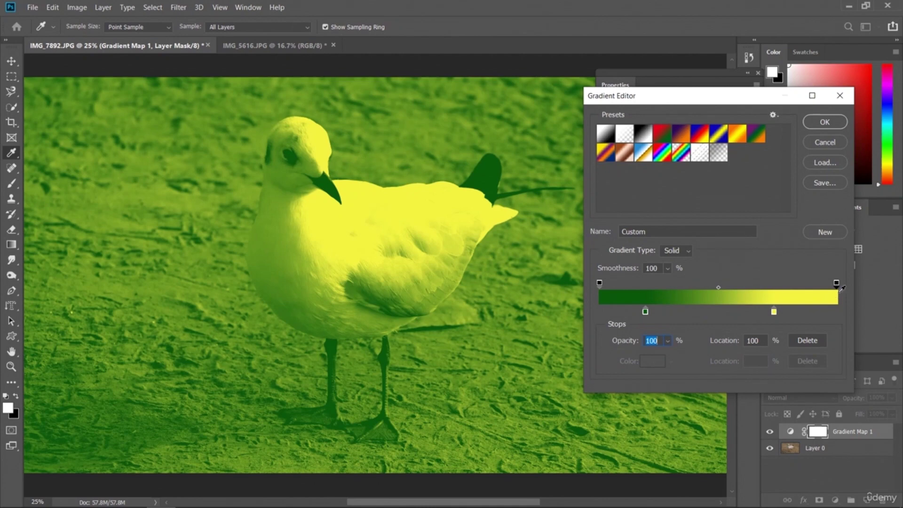
pyautogui.moveTo(779, 310); pyautogui.dragTo(795, 313)
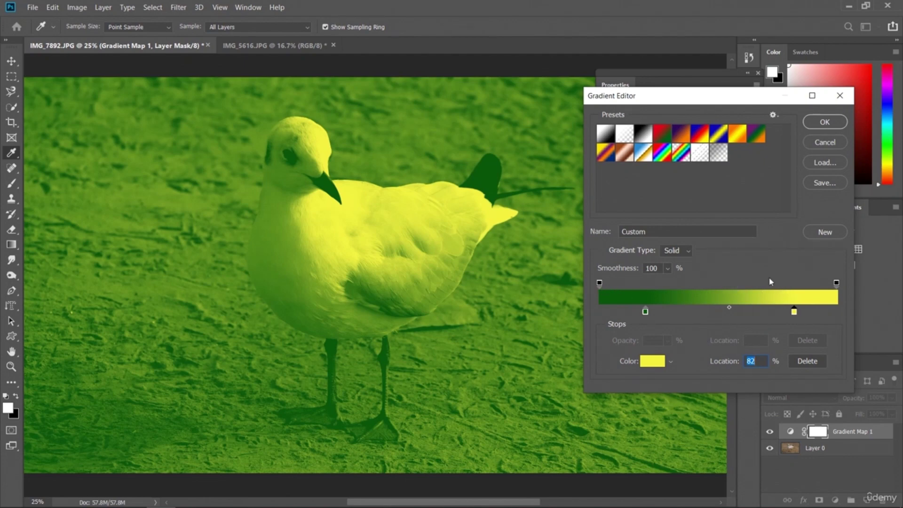
pyautogui.moveTo(836, 284); pyautogui.dragTo(792, 284)
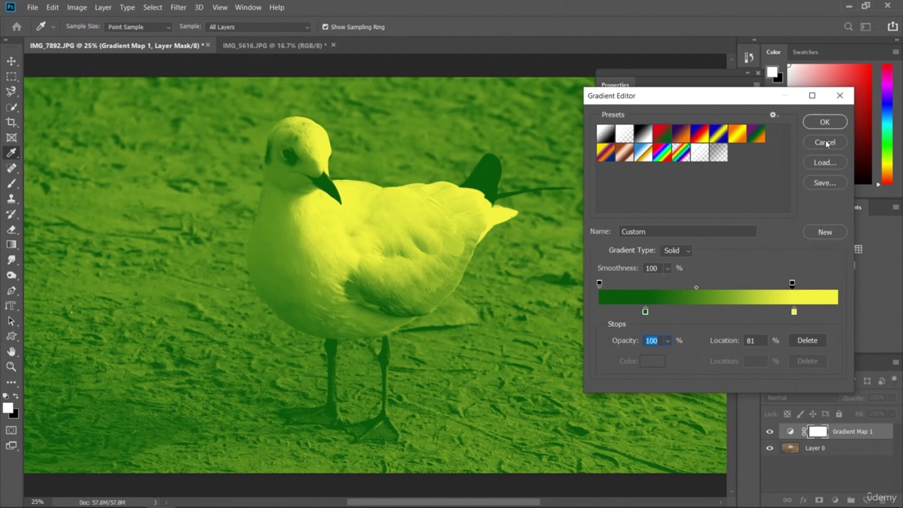
pyautogui.click(826, 124)
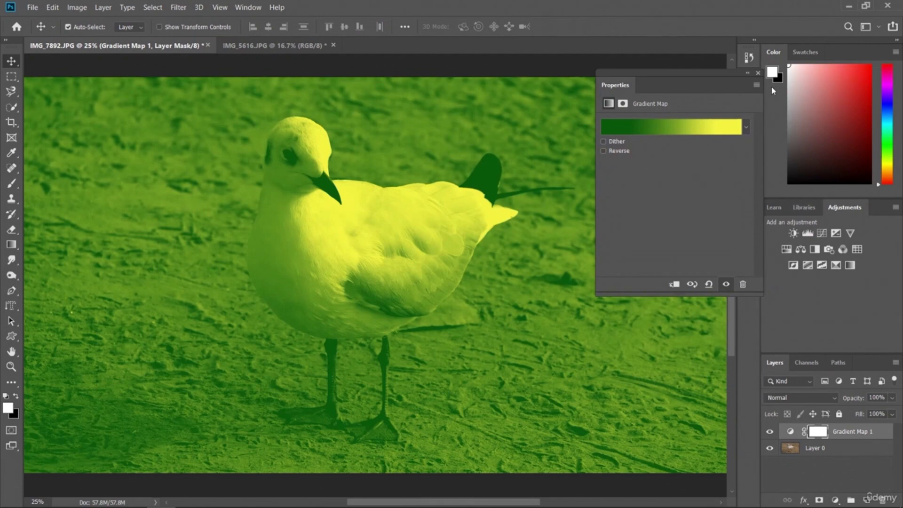
pyautogui.click(757, 75)
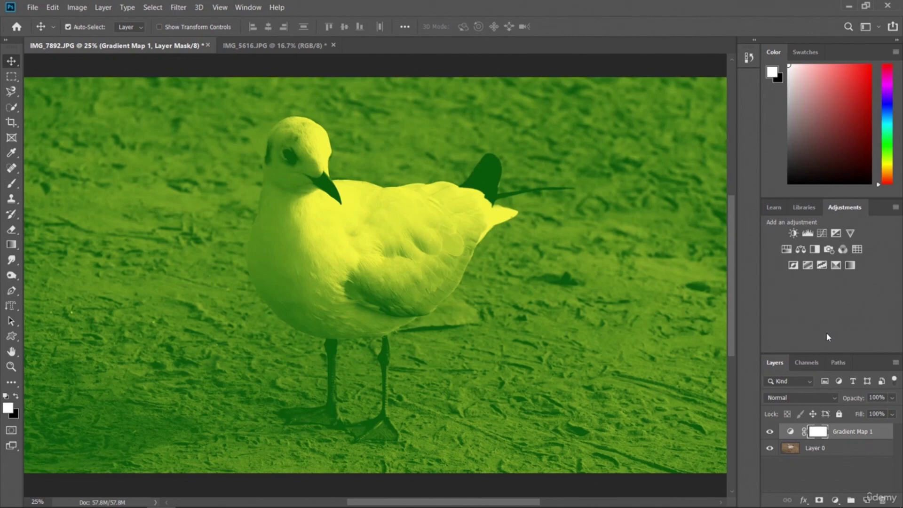
# Step: Duplicate the Layer 0 photo, place the copy above Gradient Map 1 and switch the copy's visibility off
pyautogui.click(816, 451)
pyautogui.hotkey('ctrl', 'j')
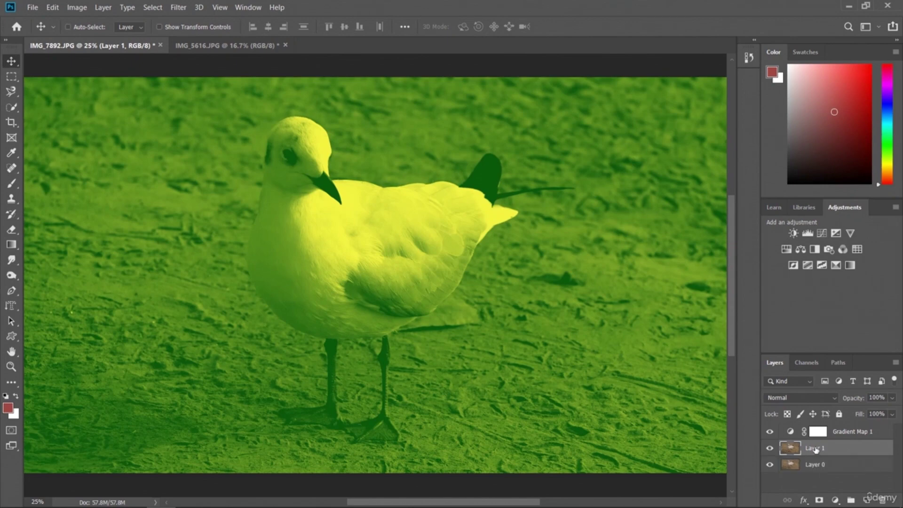
pyautogui.moveTo(817, 448); pyautogui.dragTo(822, 429)
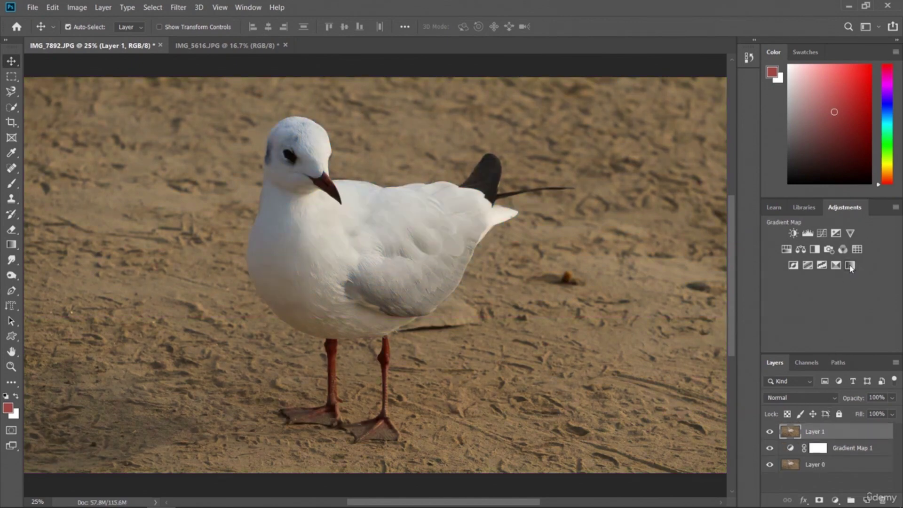
pyautogui.click(770, 432)
pyautogui.click(770, 433)
pyautogui.click(770, 433)
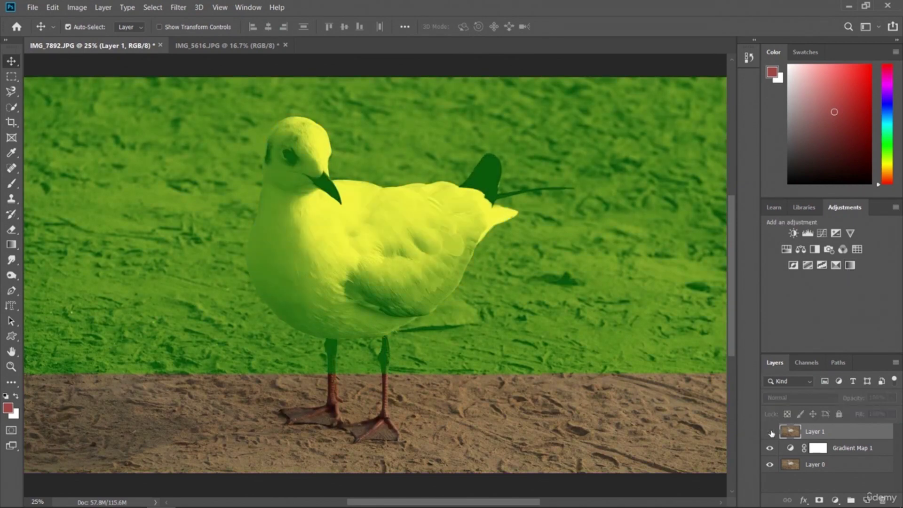
# Step: Add a second Gradient Map adjustment above Layer 1, apply the violet-to-orange preset gradient and close its properties
pyautogui.click(850, 264)
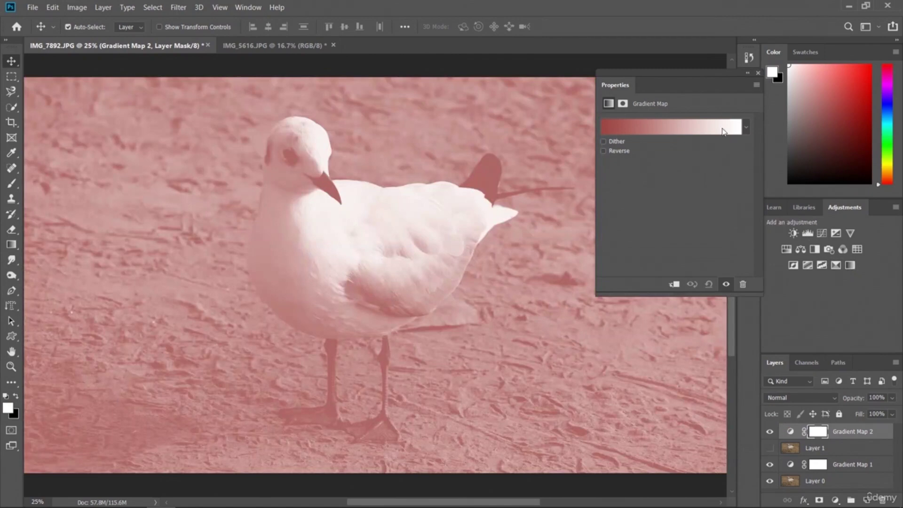
pyautogui.click(746, 127)
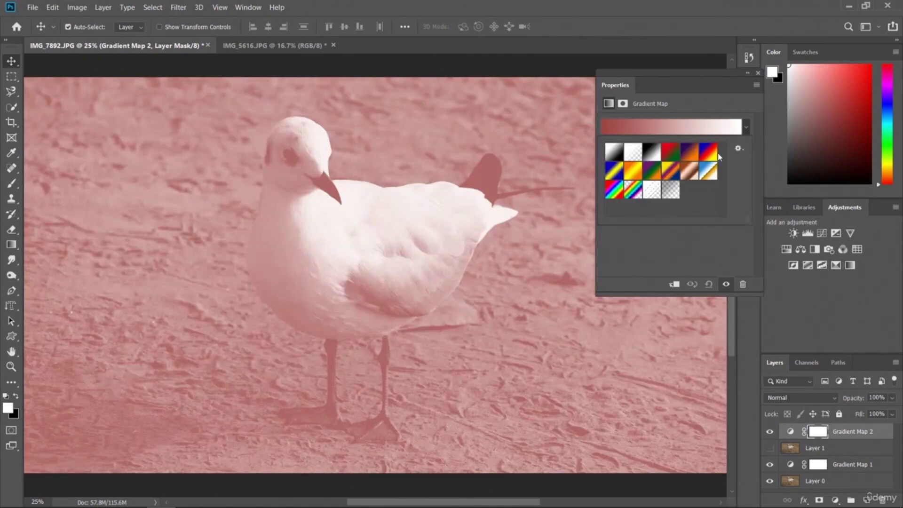
pyautogui.click(693, 154)
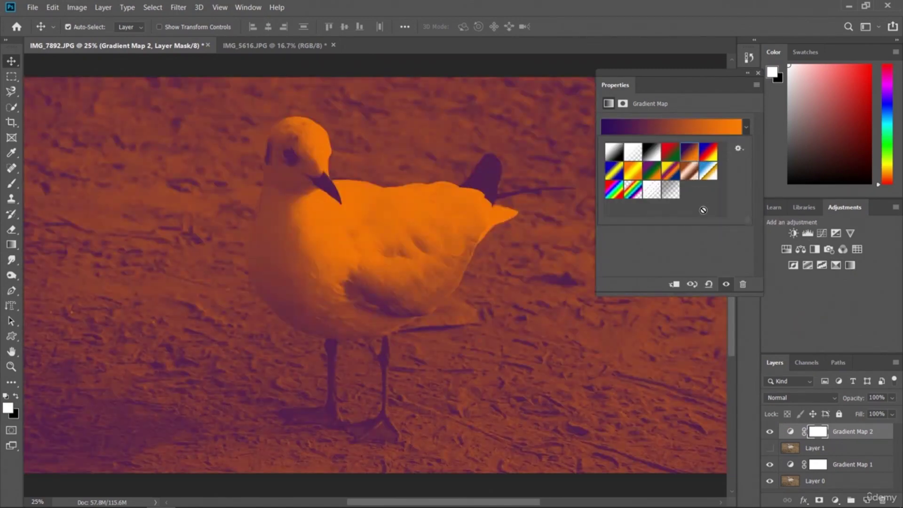
pyautogui.click(754, 79)
pyautogui.click(757, 74)
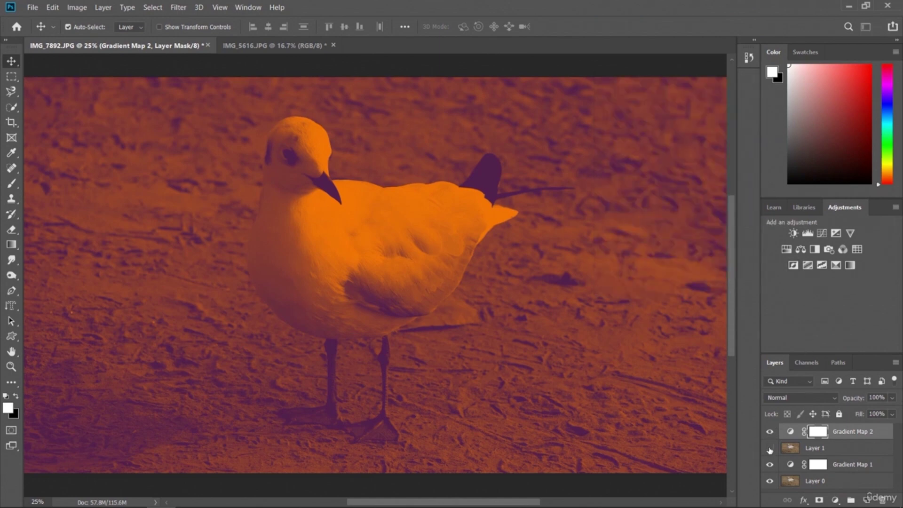
# Step: Toggle the visibility of Gradient Map 2 repeatedly to compare the violet-orange and green-yellow versions of the photo
pyautogui.click(769, 432)
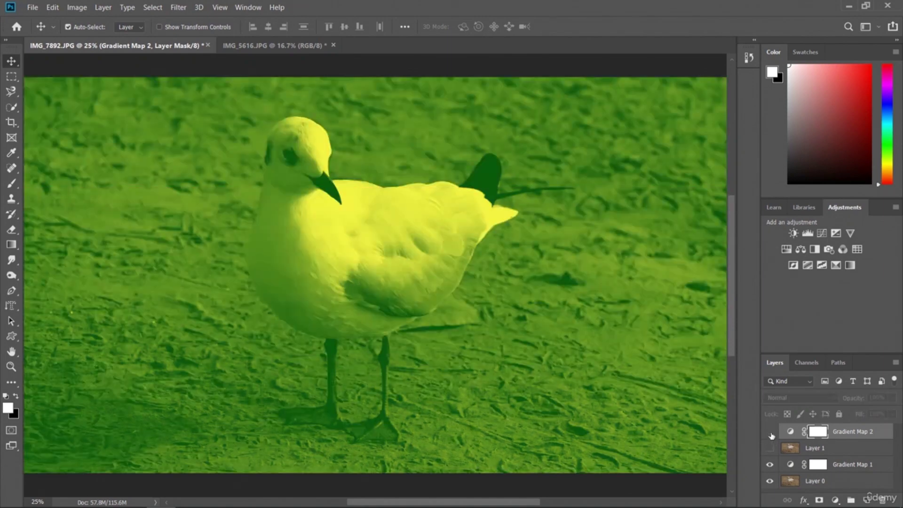
pyautogui.click(770, 432)
pyautogui.click(770, 432)
pyautogui.click(769, 432)
pyautogui.click(770, 432)
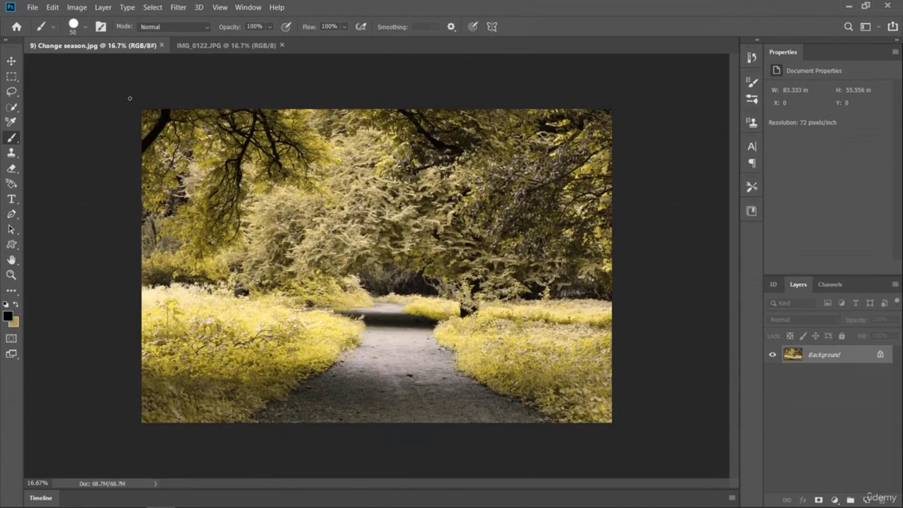
# Step: With the Move tool active, bring up the 3D mesh presets for making a new mesh from the Background layer of the park path photo
pyautogui.press('v')
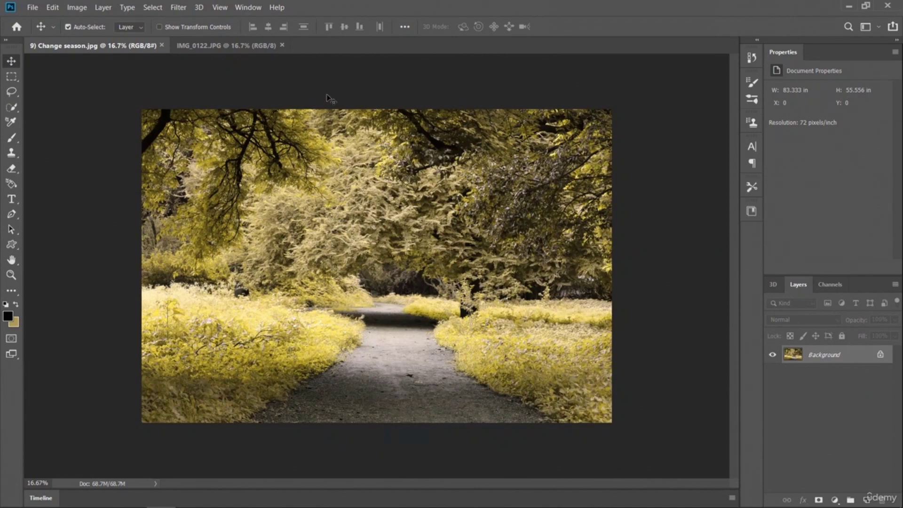
pyautogui.click(199, 7)
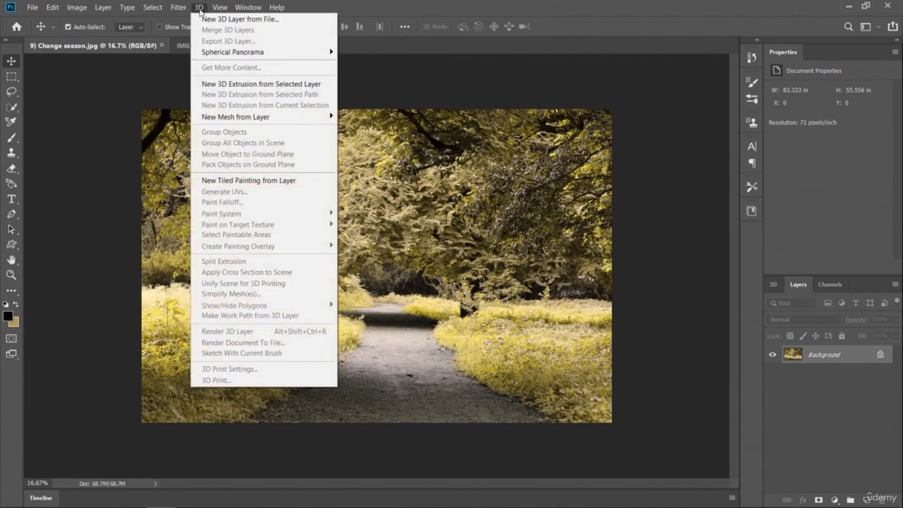
pyautogui.moveTo(285, 118)
pyautogui.moveTo(373, 127)
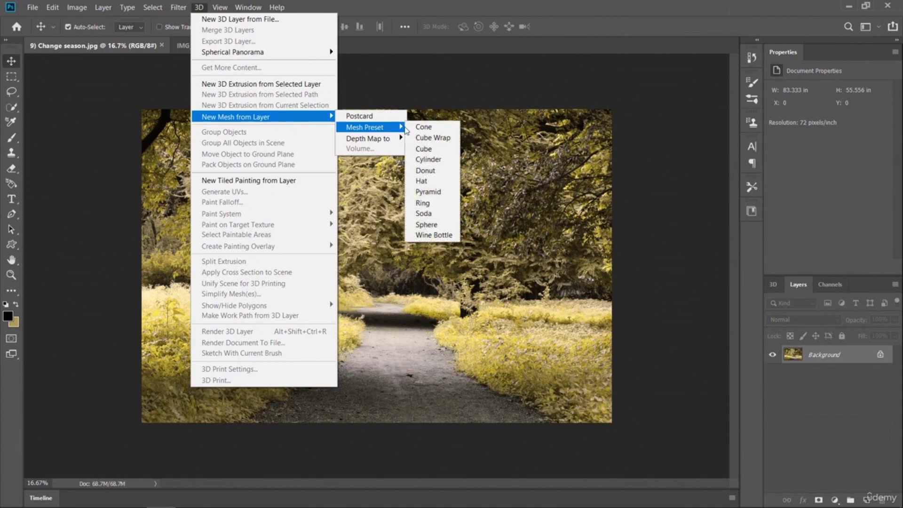
# Step: Create a donut mesh preset from the Background layer, view it from other angles, and undo the conversion
pyautogui.click(434, 171)
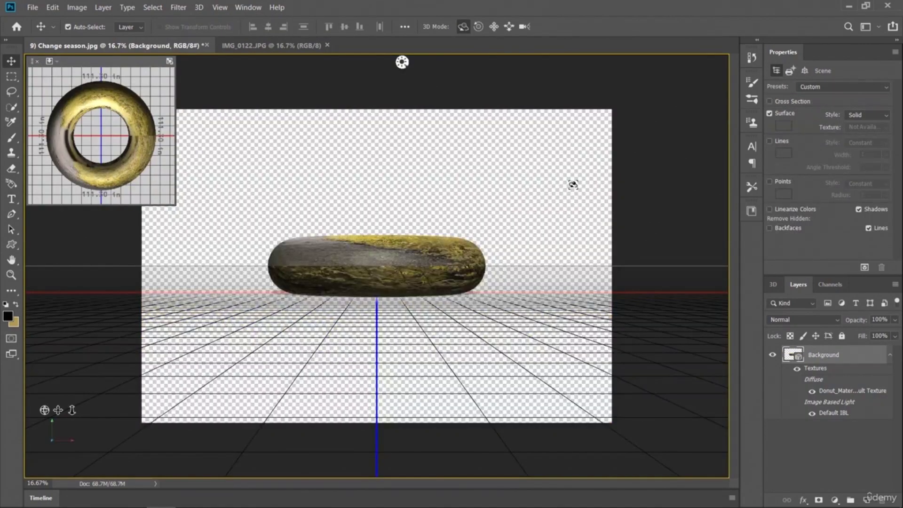
pyautogui.moveTo(445, 258); pyautogui.dragTo(413, 318)
pyautogui.moveTo(211, 469); pyautogui.dragTo(401, 61)
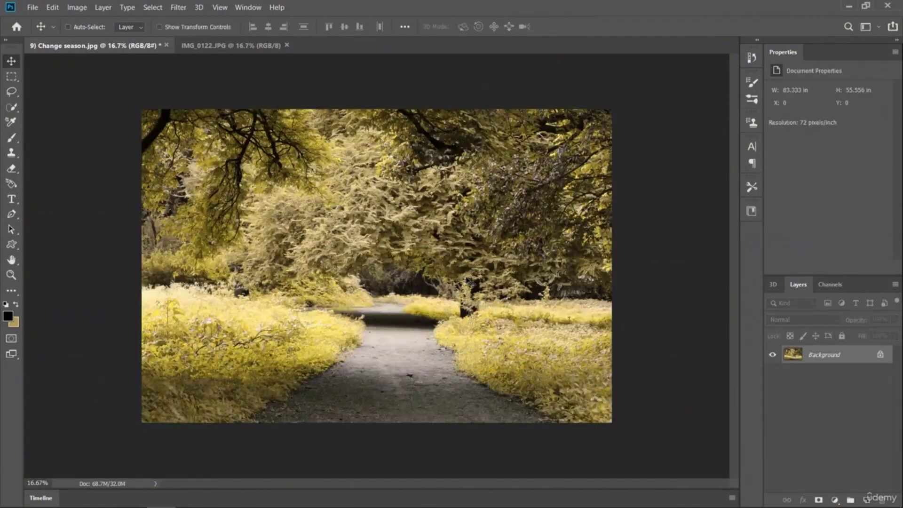
# Step: Create a cone mesh preset from the Background layer, view it from another angle, and undo the conversion
pyautogui.click(198, 7)
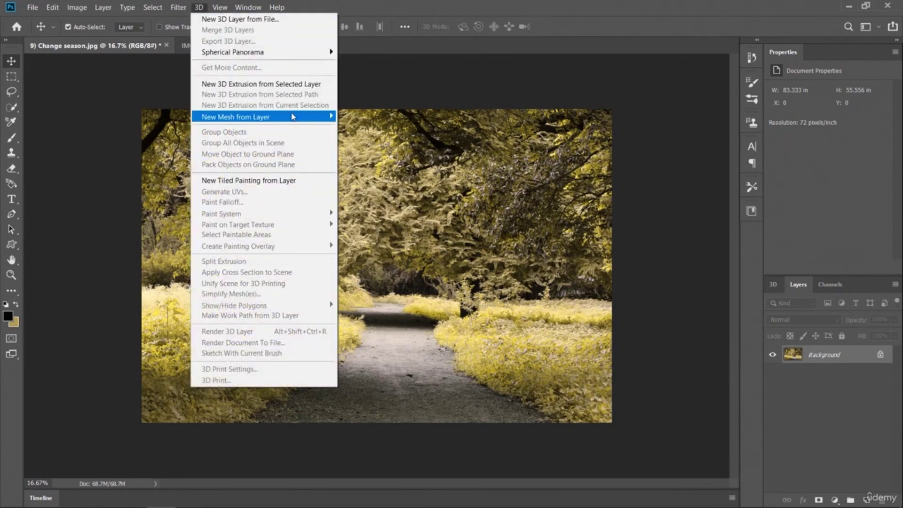
pyautogui.moveTo(300, 117)
pyautogui.moveTo(351, 128)
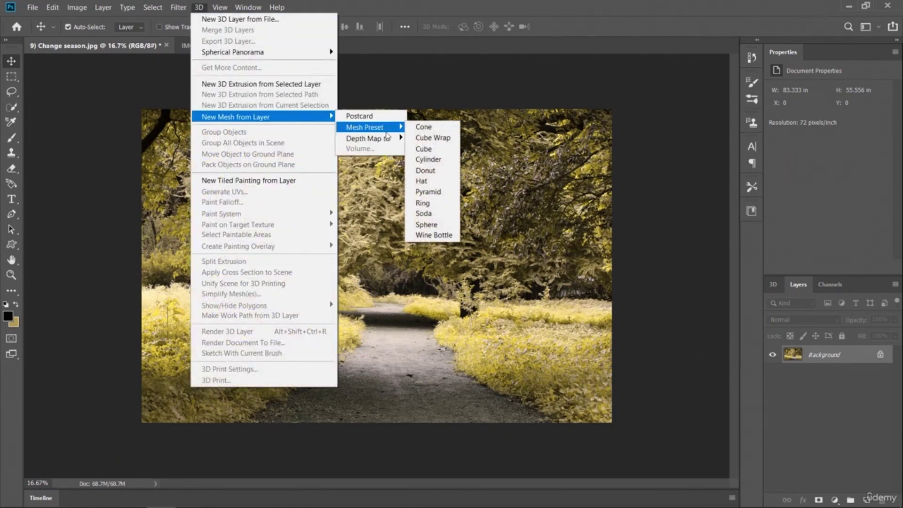
pyautogui.click(425, 126)
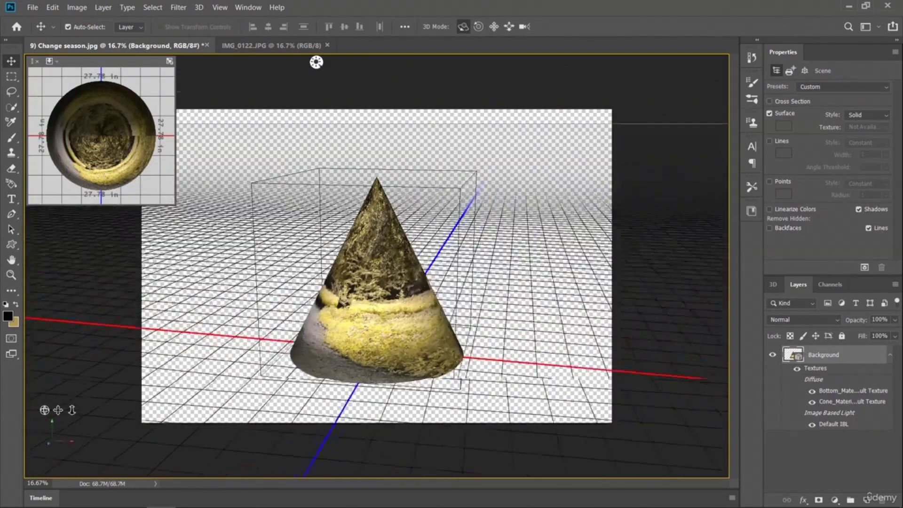
pyautogui.moveTo(316, 61); pyautogui.dragTo(614, 62)
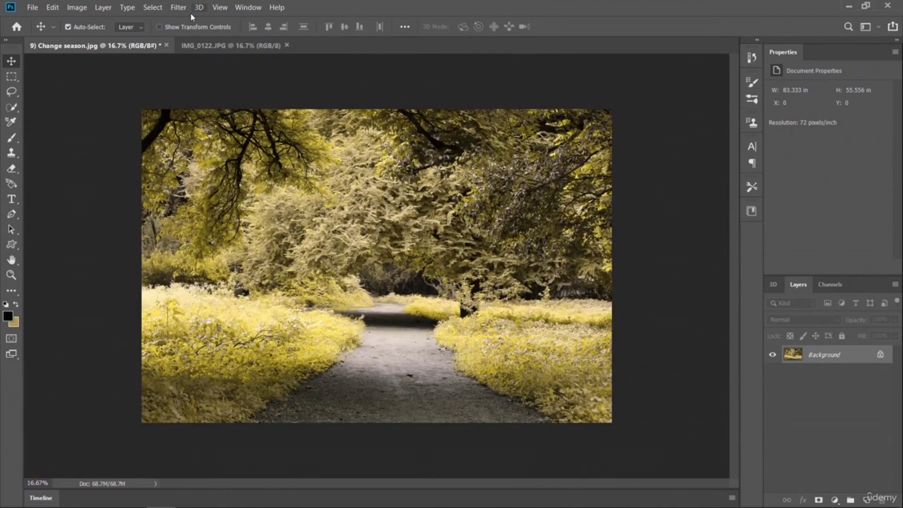
# Step: Create a 3D hat mesh preset from the Background layer
pyautogui.click(198, 8)
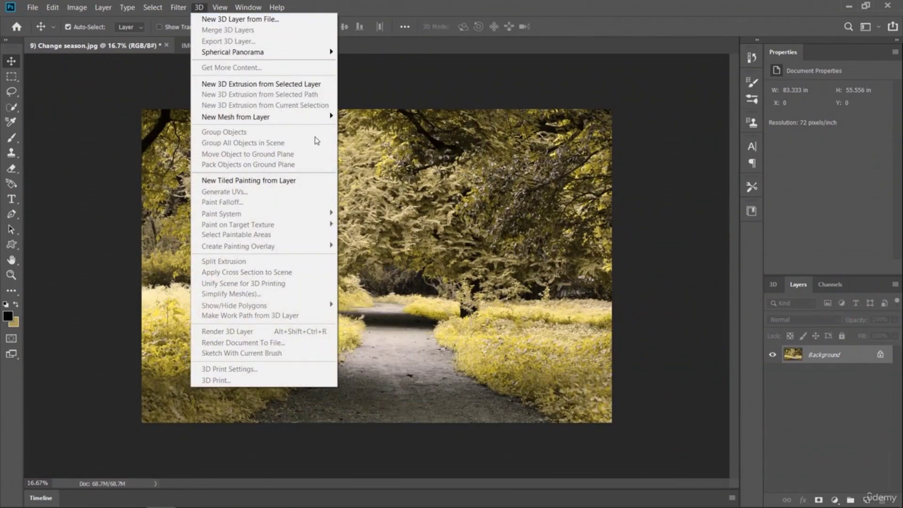
pyautogui.moveTo(308, 121)
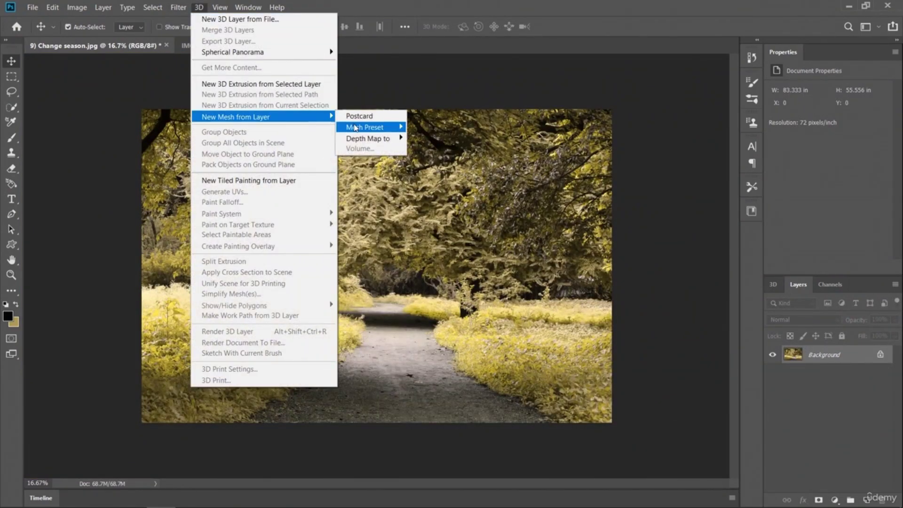
pyautogui.moveTo(356, 128)
pyautogui.click(423, 181)
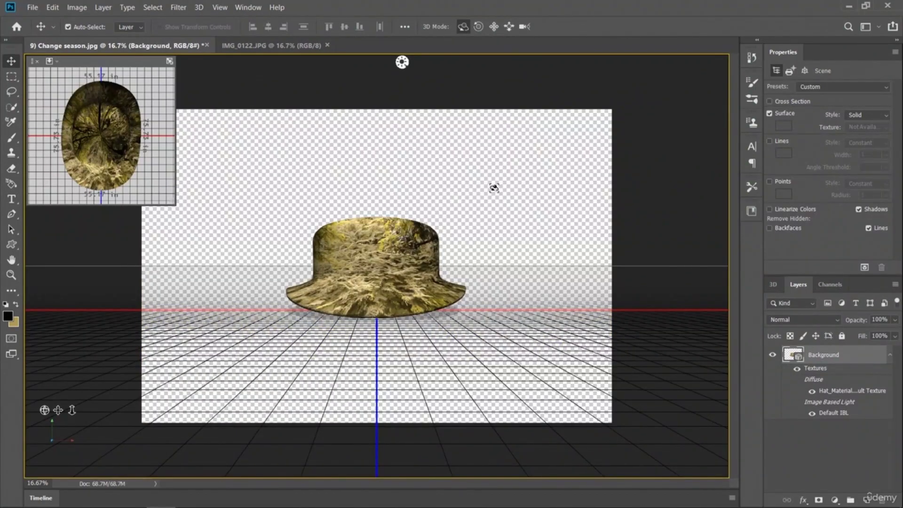
# Step: Enlarge the view to 25% and orbit the 3D camera so the hat is seen diagonally from above
pyautogui.hotkey('ctrl', '+')
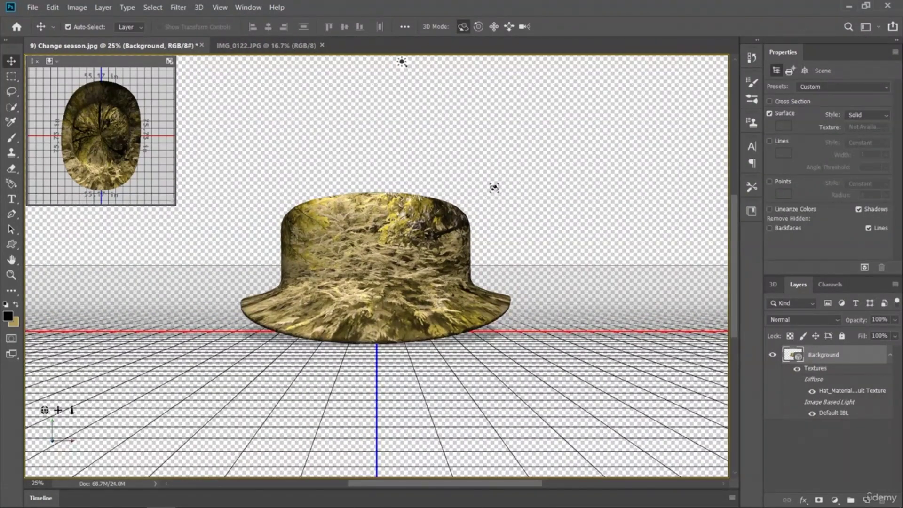
pyautogui.moveTo(451, 256); pyautogui.dragTo(342, 62)
pyautogui.moveTo(204, 271); pyautogui.dragTo(451, 143)
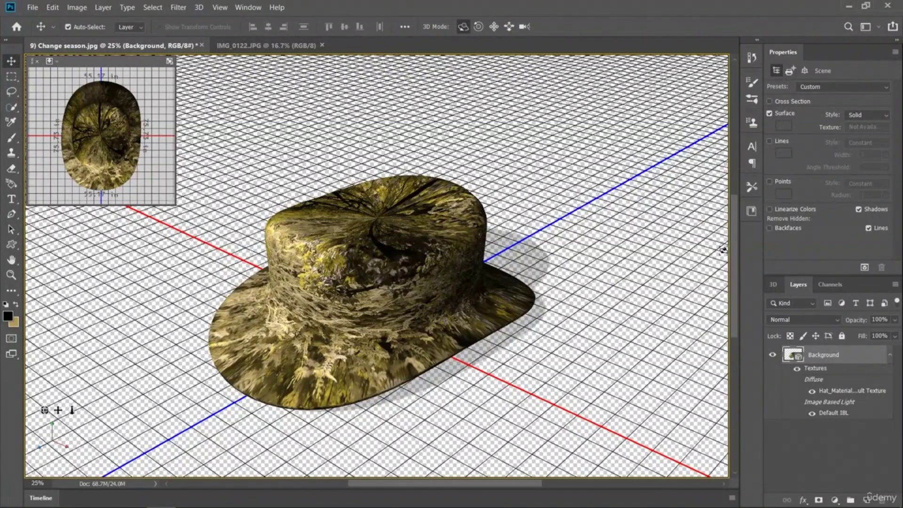
pyautogui.moveTo(734, 269); pyautogui.dragTo(734, 282)
pyautogui.moveTo(425, 485); pyautogui.dragTo(423, 484)
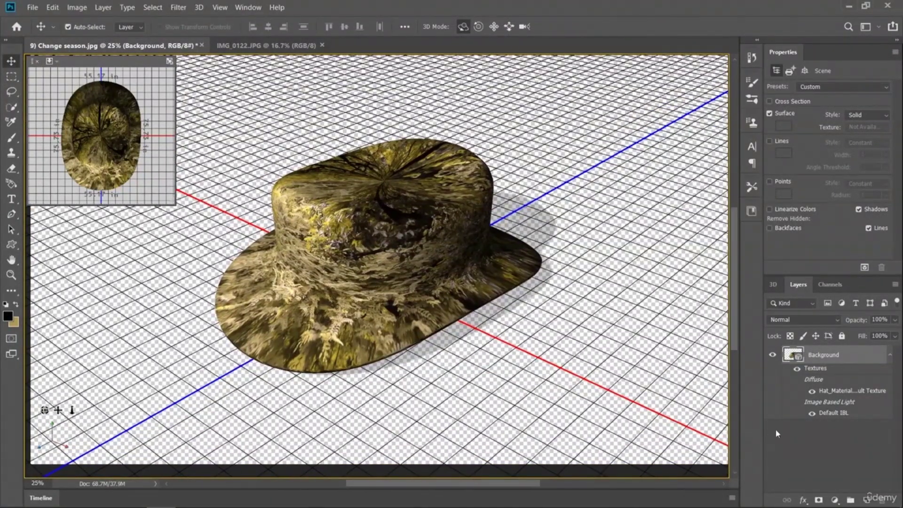
pyautogui.moveTo(394, 230)
pyautogui.mouseDown()
pyautogui.moveTo(375, 246)
pyautogui.moveTo(382, 224)
pyautogui.mouseUp()
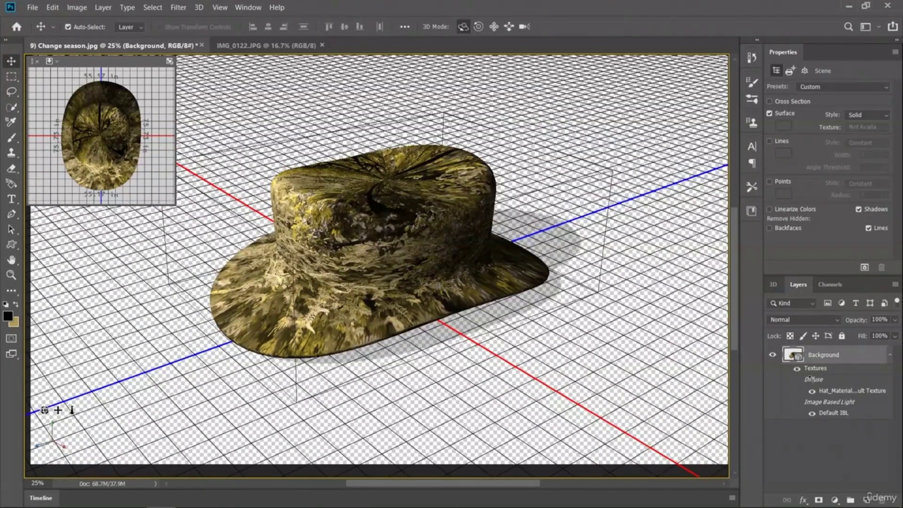
# Step: Add a near-black #030303 Solid Color fill layer and place it beneath the 3D hat layer
pyautogui.click(840, 451)
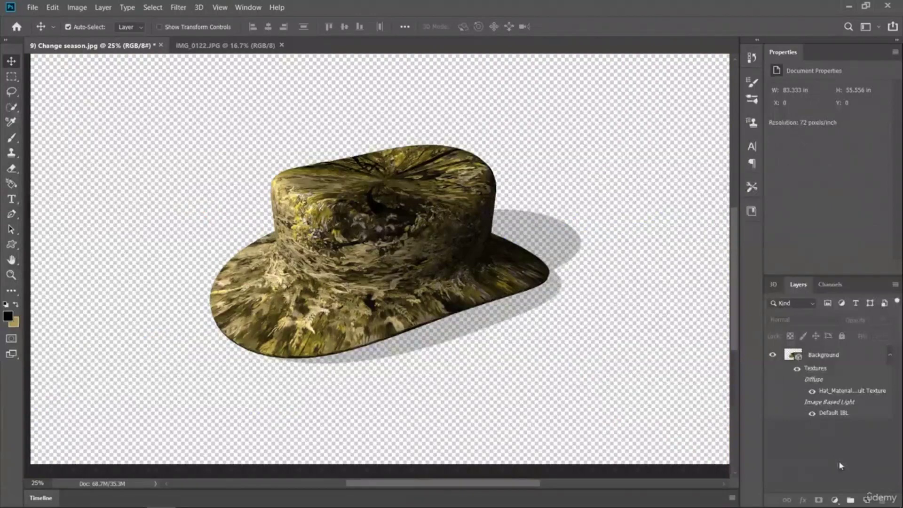
pyautogui.click(835, 499)
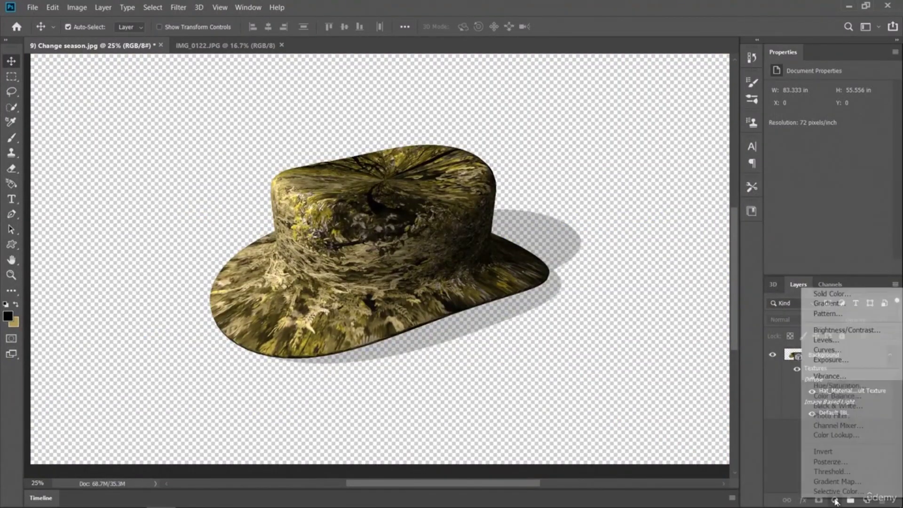
pyautogui.click(847, 299)
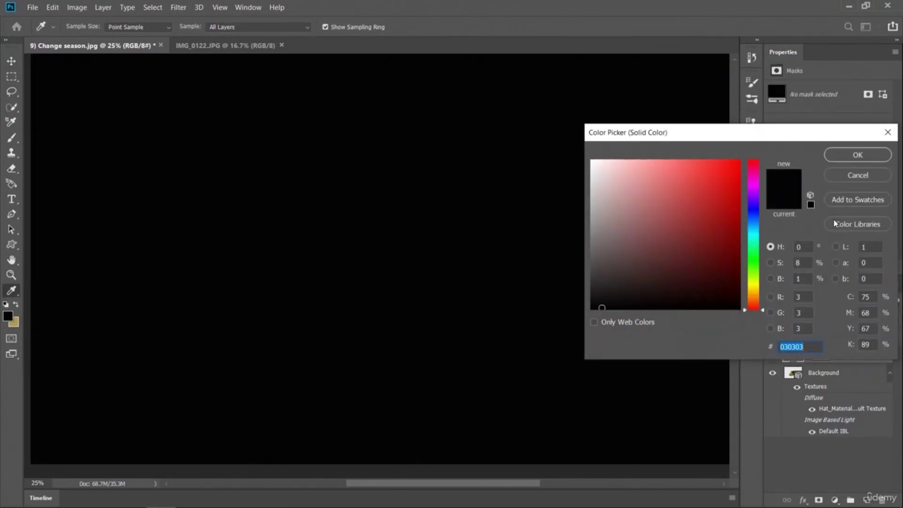
pyautogui.click(856, 155)
pyautogui.moveTo(797, 354); pyautogui.dragTo(802, 449)
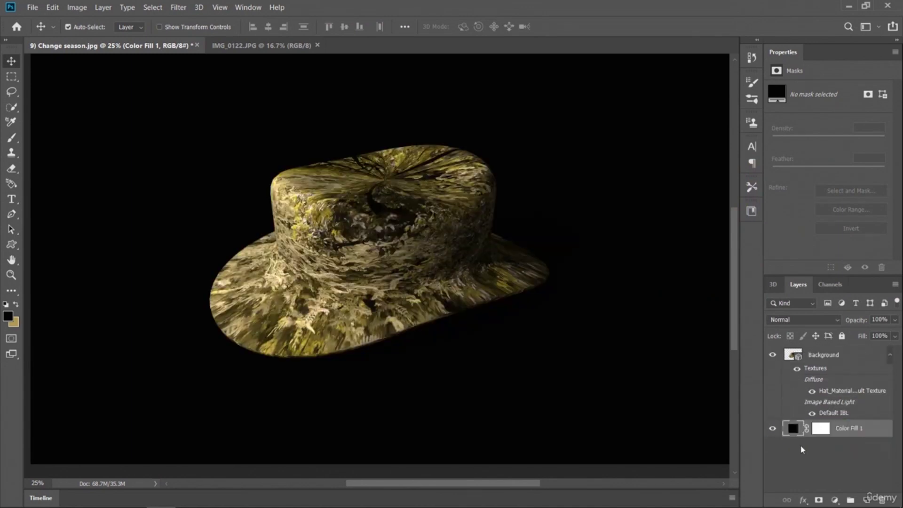
# Step: Recolor the solid fill layer to dark olive-brown #25200a by sampling tones from the hat's texture
pyautogui.click(12, 122)
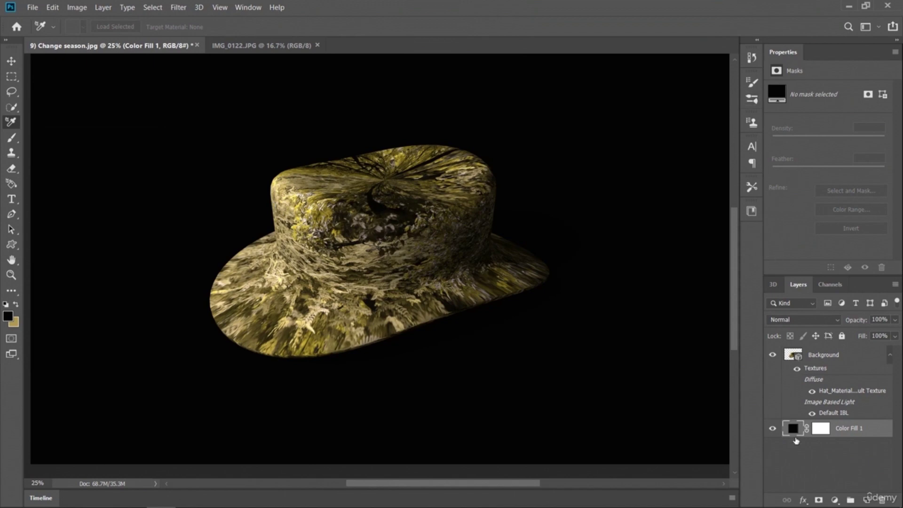
pyautogui.doubleClick(794, 428)
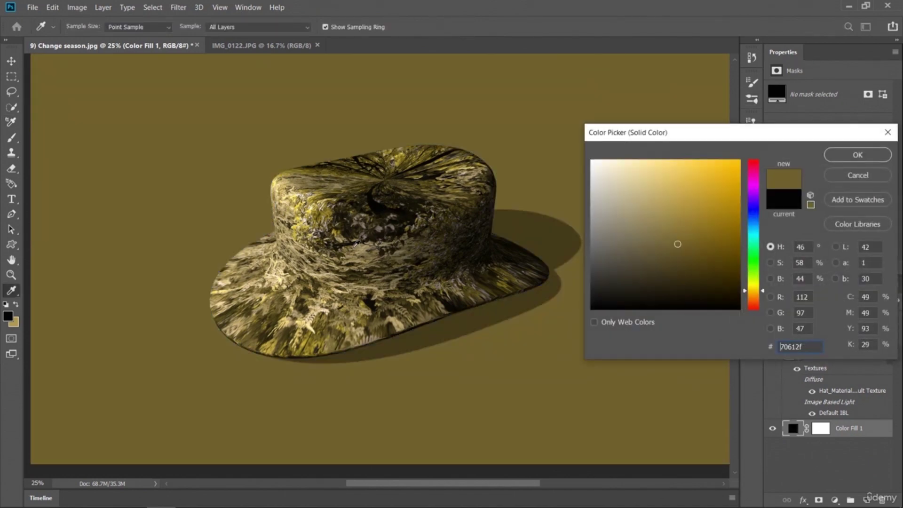
pyautogui.click(356, 243)
pyautogui.click(296, 223)
pyautogui.click(307, 215)
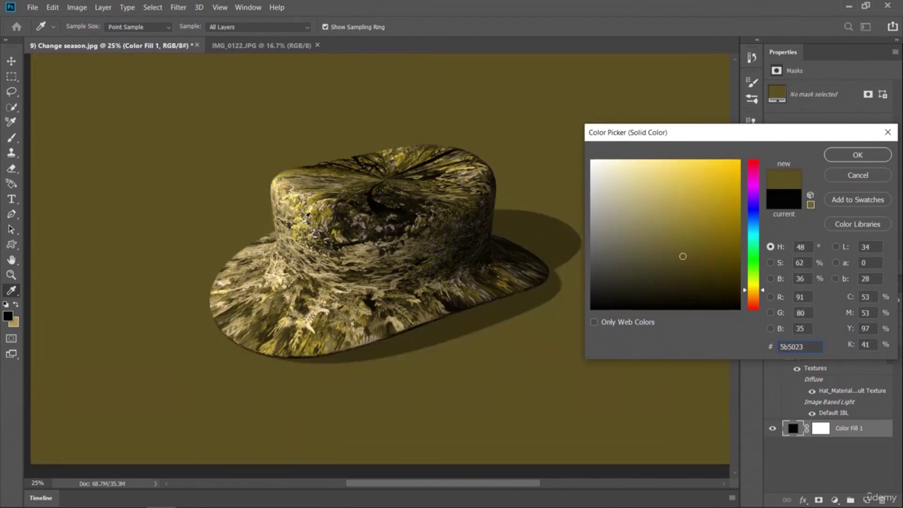
pyautogui.click(363, 211)
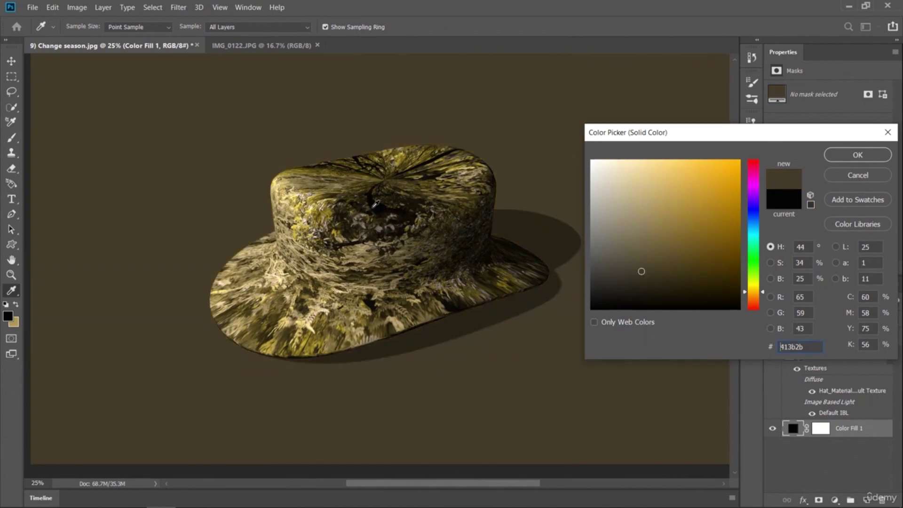
pyautogui.click(379, 204)
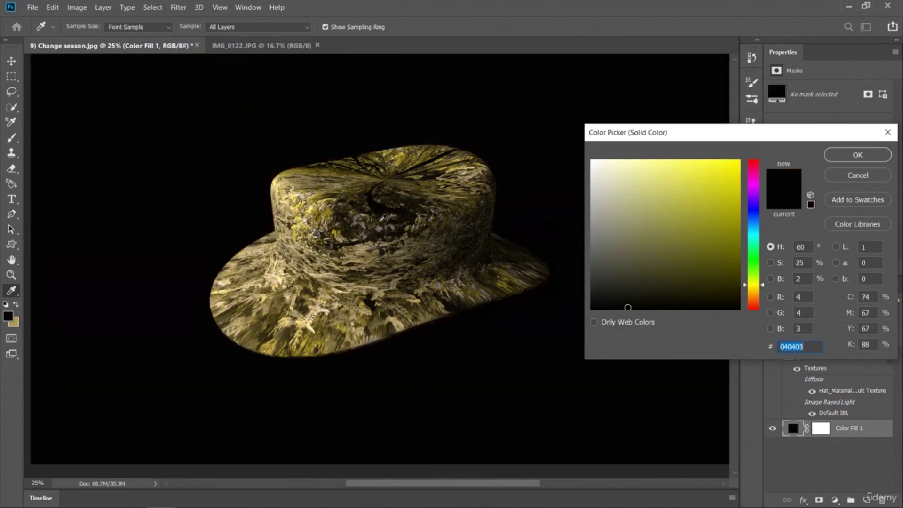
pyautogui.click(382, 216)
pyautogui.click(382, 230)
pyautogui.click(384, 255)
pyautogui.click(375, 300)
pyautogui.click(360, 307)
pyautogui.click(339, 316)
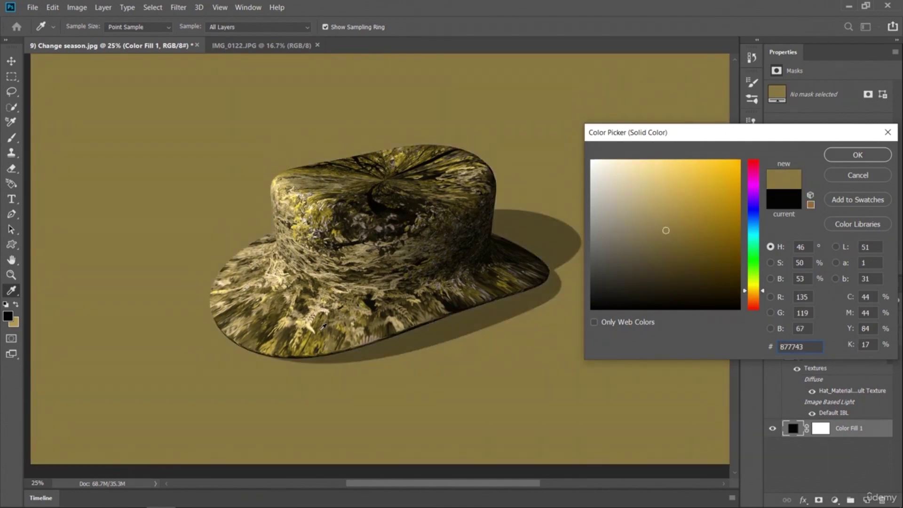
pyautogui.click(327, 335)
pyautogui.click(353, 339)
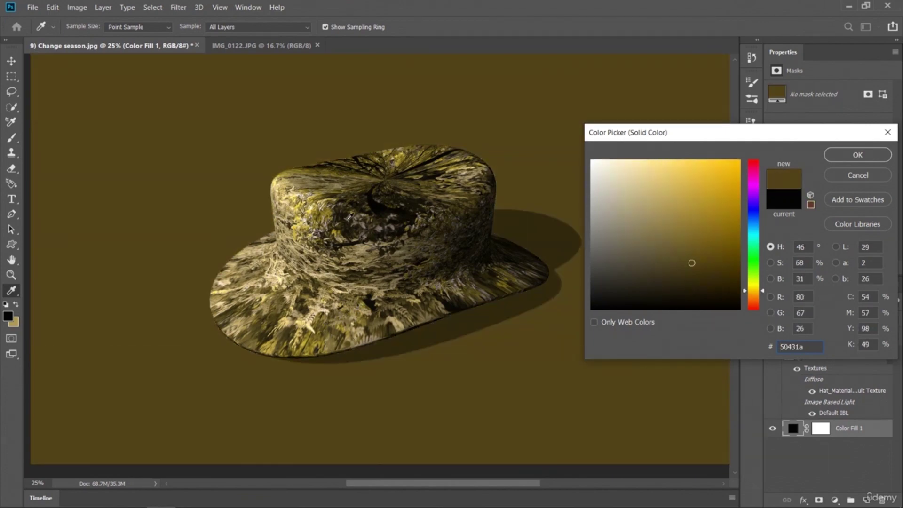
pyautogui.click(350, 217)
pyautogui.click(343, 218)
pyautogui.click(337, 213)
pyautogui.click(334, 219)
pyautogui.click(333, 220)
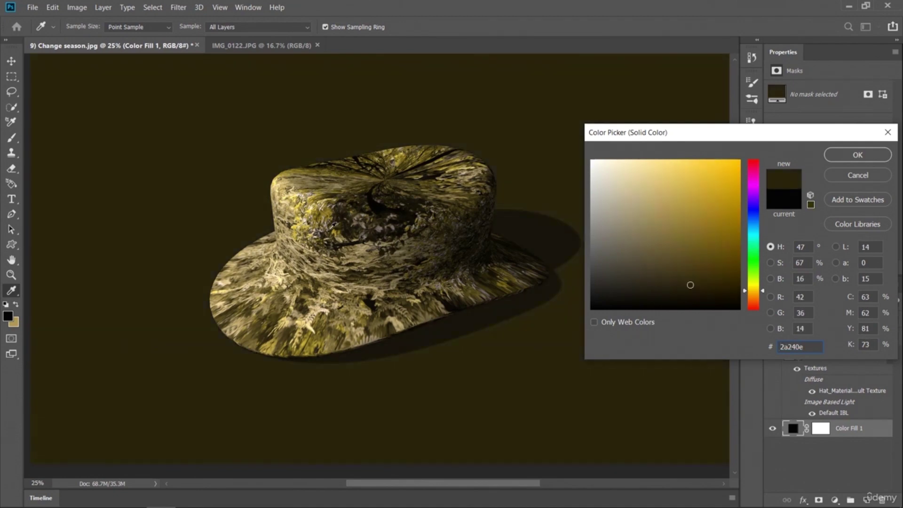
pyautogui.click(331, 228)
pyautogui.click(350, 224)
pyautogui.click(353, 227)
pyautogui.click(370, 204)
pyautogui.click(372, 203)
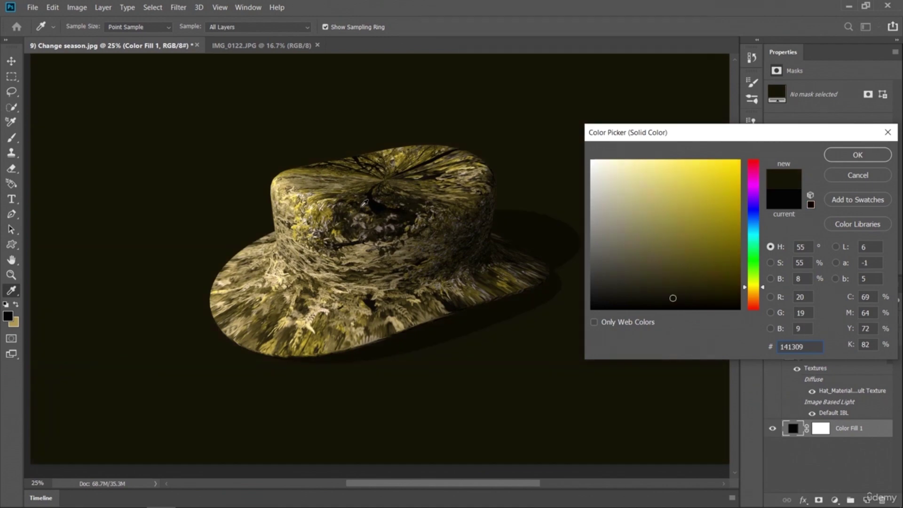
pyautogui.click(364, 203)
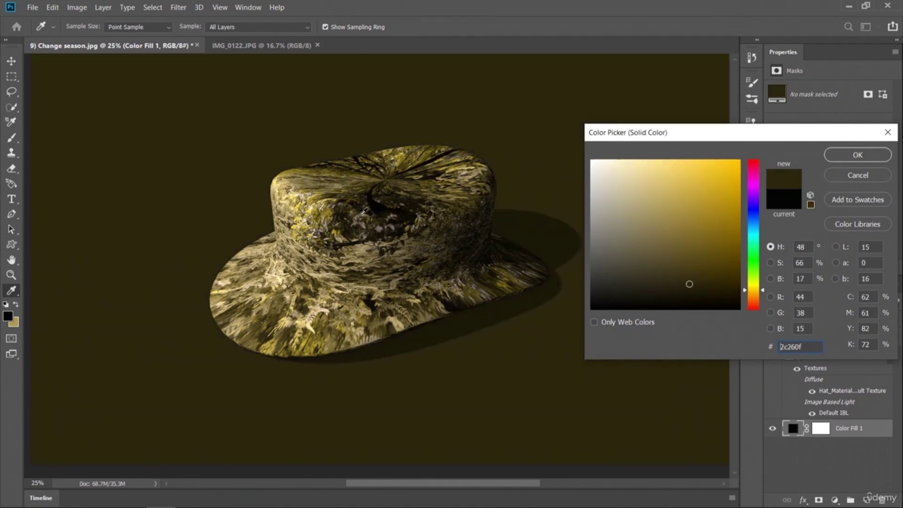
pyautogui.click(375, 215)
pyautogui.click(389, 216)
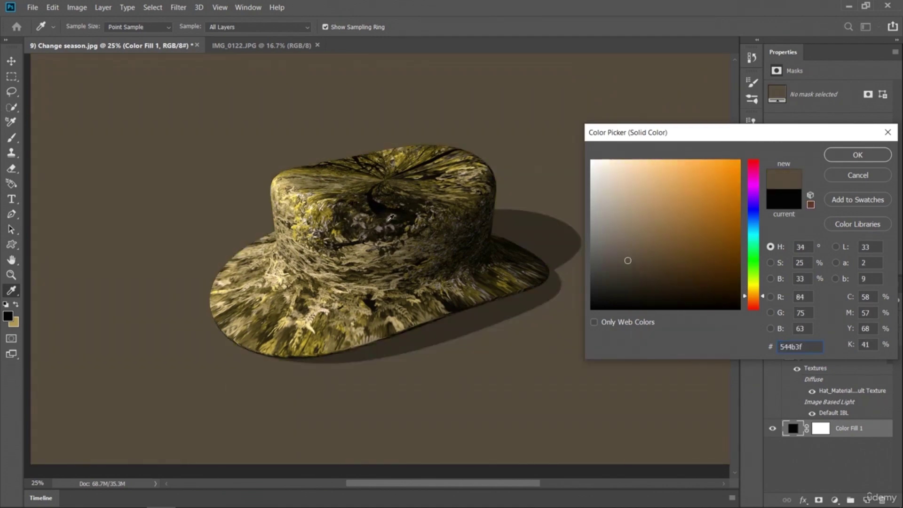
pyautogui.click(388, 217)
pyautogui.click(382, 214)
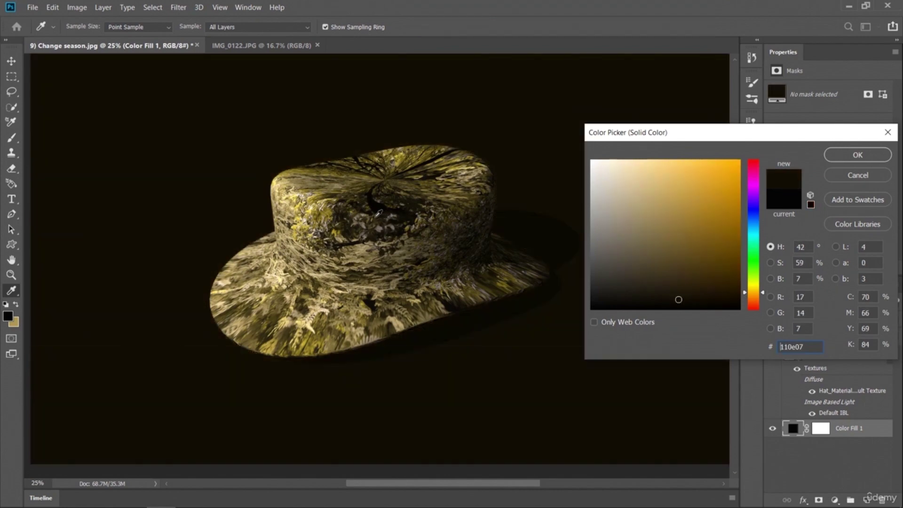
pyautogui.click(374, 212)
pyautogui.click(360, 206)
pyautogui.click(355, 203)
pyautogui.click(351, 205)
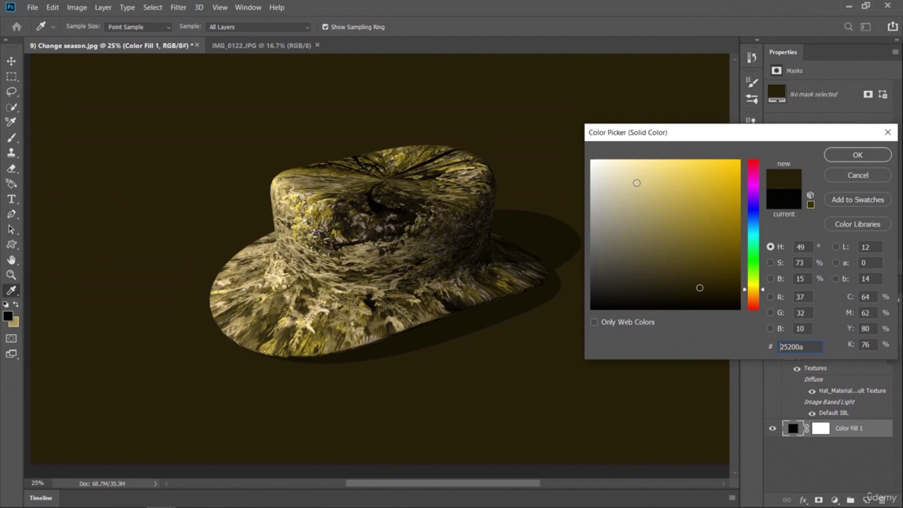
pyautogui.click(867, 157)
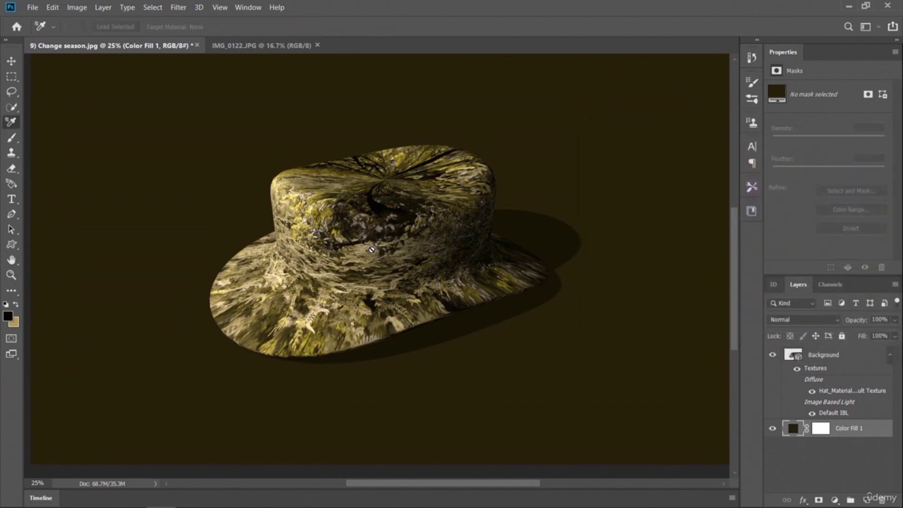
# Step: Select the 3D hat layer, target its Hat_Material and display the components of its 3D scene
pyautogui.click(772, 284)
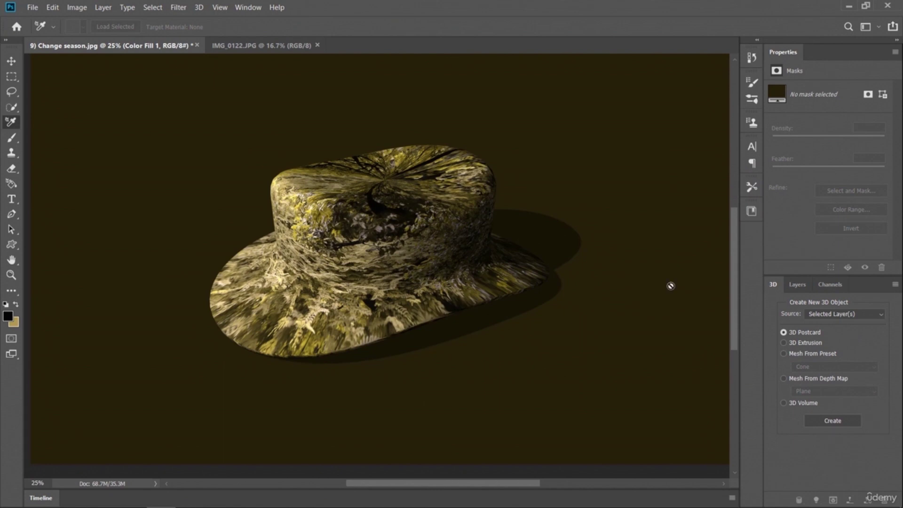
pyautogui.click(797, 285)
pyautogui.click(821, 353)
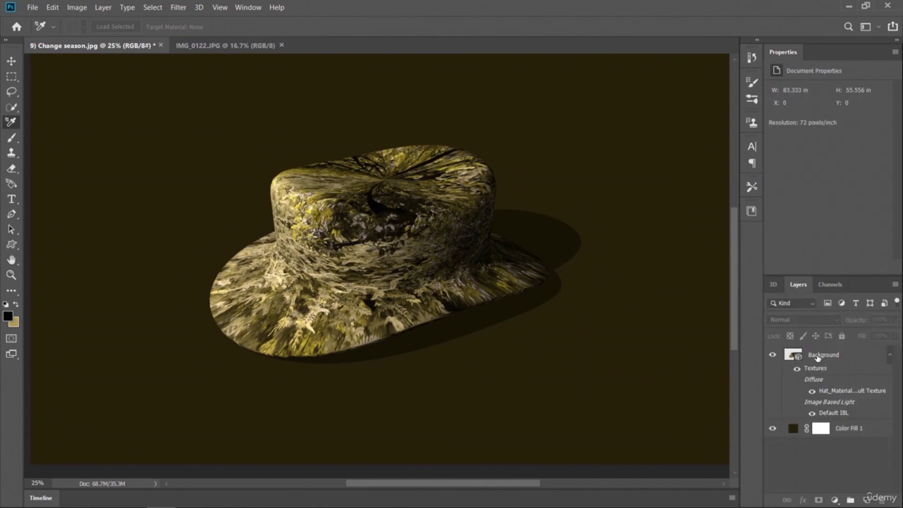
pyautogui.click(377, 272)
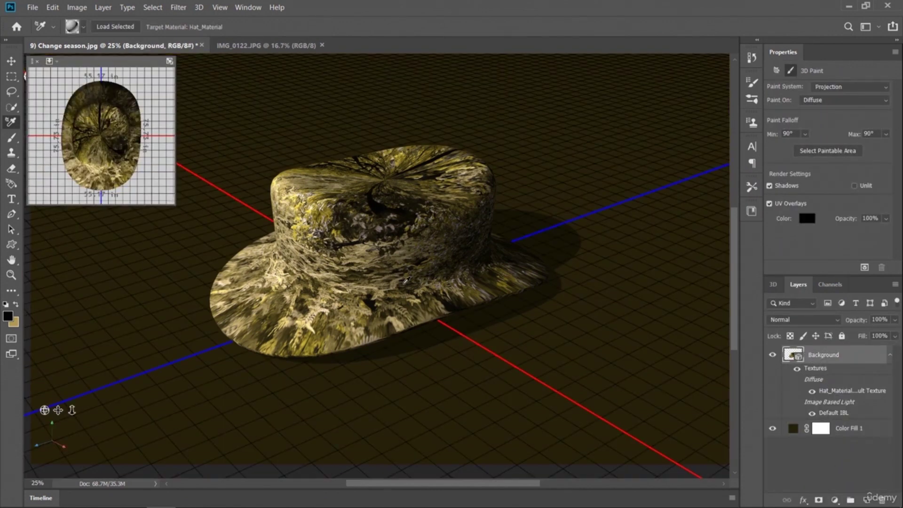
pyautogui.click(773, 285)
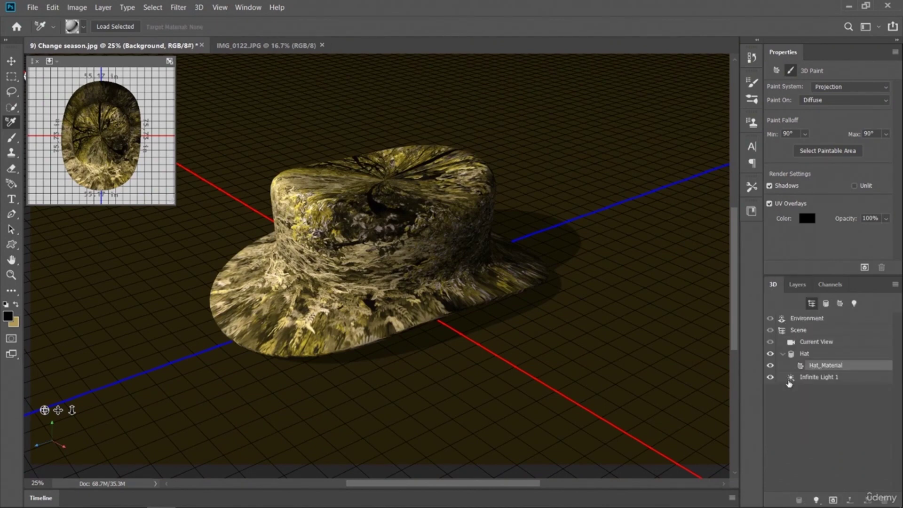
# Step: Select the Hat mesh with the Move tool and shift it across the ground plane toward the viewer, away from the scene's origin
pyautogui.click(9, 61)
pyautogui.click(303, 274)
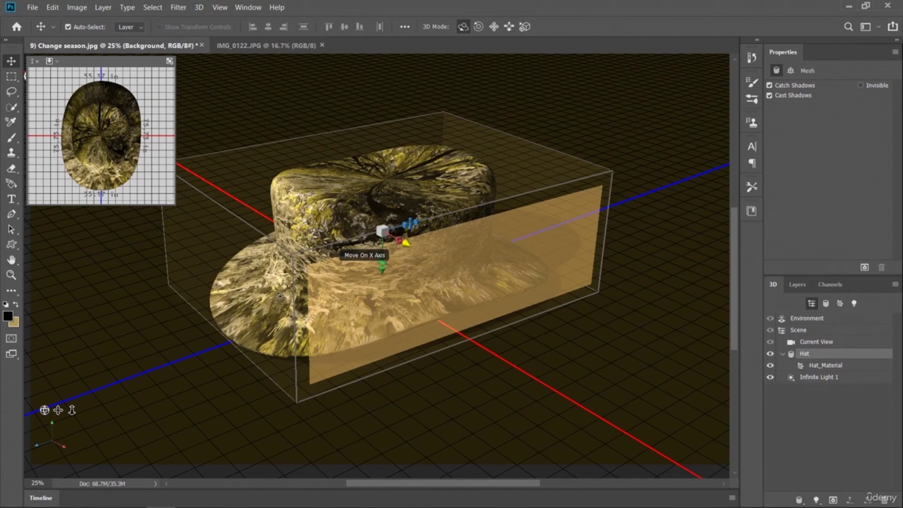
pyautogui.moveTo(383, 269); pyautogui.dragTo(440, 242)
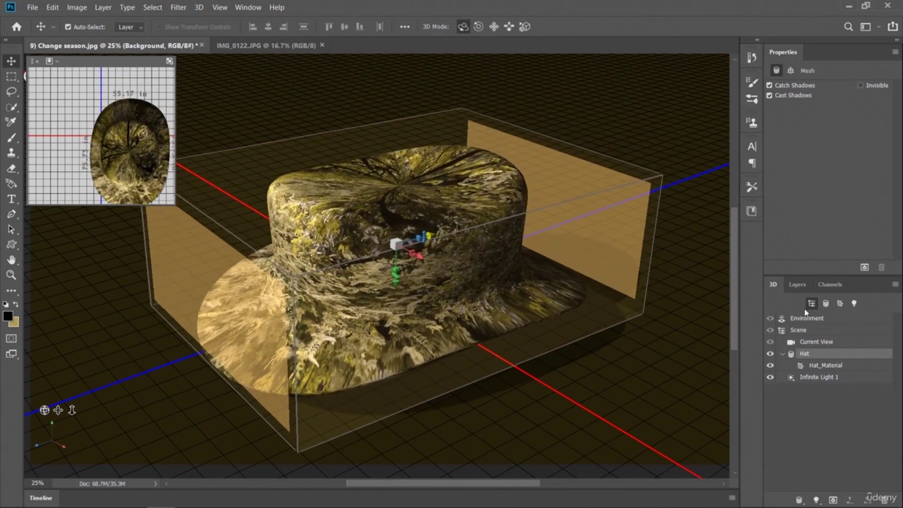
pyautogui.click(796, 284)
pyautogui.click(826, 458)
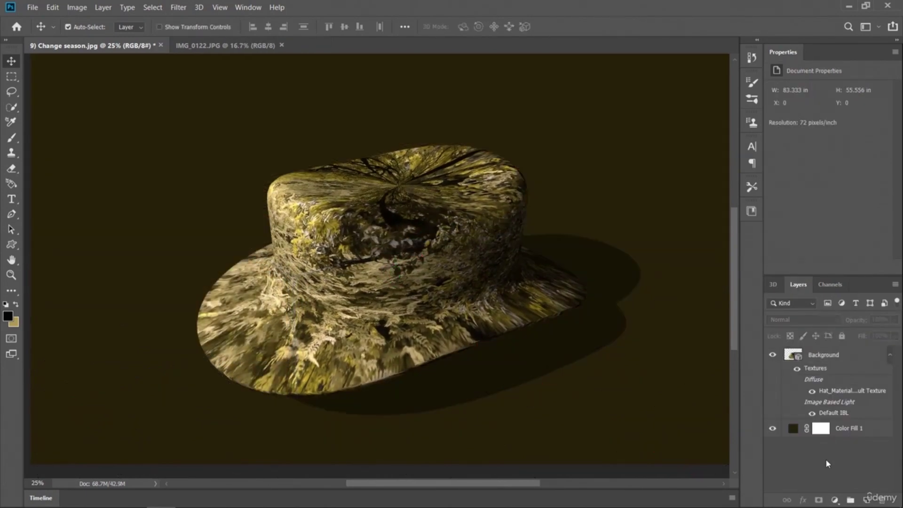
pyautogui.moveTo(428, 299); pyautogui.dragTo(403, 299)
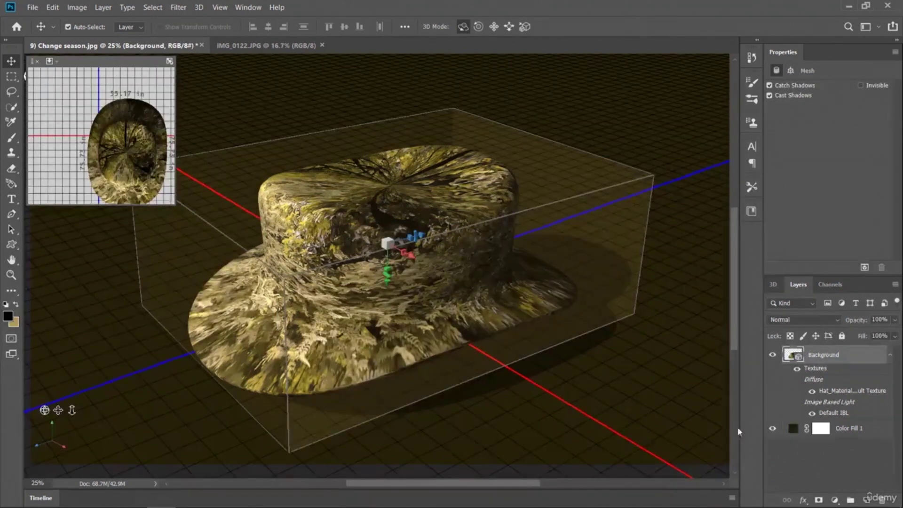
# Step: Recolor the solid fill layer beneath the hat to a medium brown by sampling different tones from the hat's texture
pyautogui.click(795, 429)
pyautogui.doubleClick(793, 430)
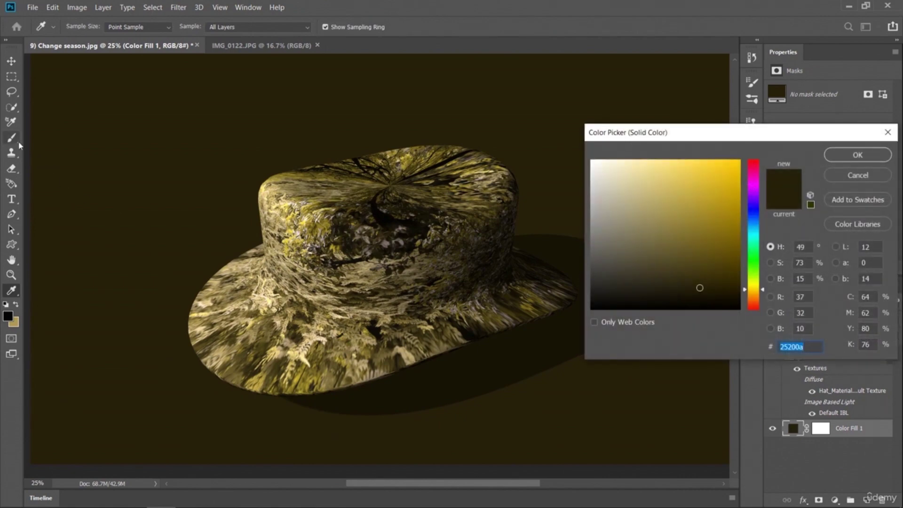
pyautogui.click(279, 294)
pyautogui.click(322, 297)
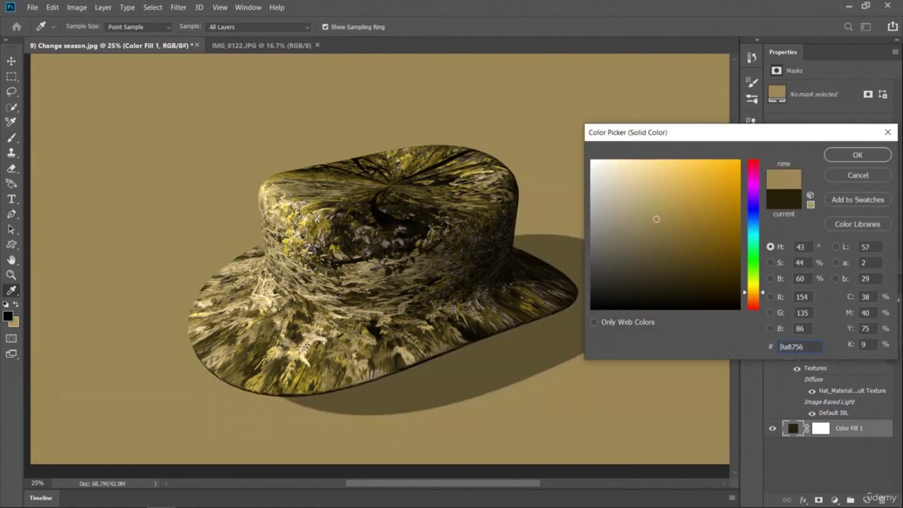
pyautogui.click(347, 288)
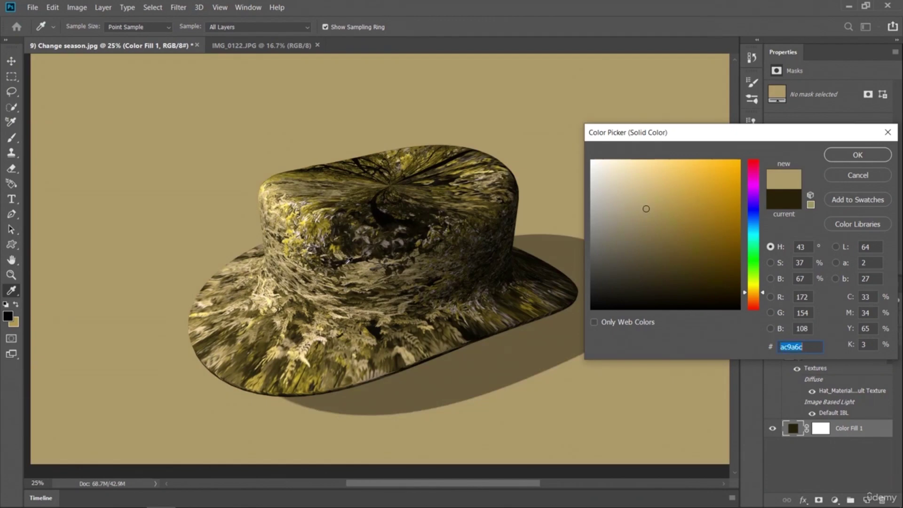
pyautogui.click(347, 251)
pyautogui.click(348, 246)
pyautogui.click(338, 230)
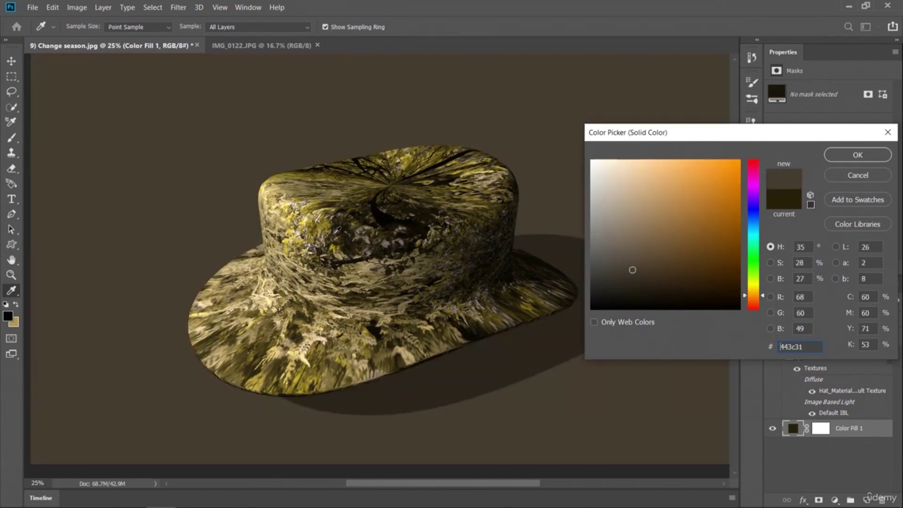
pyautogui.click(340, 231)
pyautogui.click(338, 223)
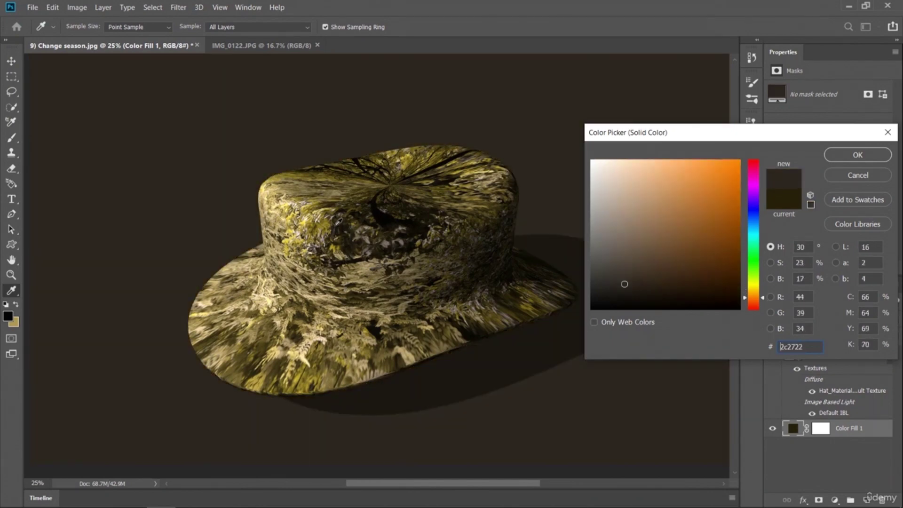
pyautogui.click(338, 220)
pyautogui.click(347, 215)
pyautogui.click(348, 219)
pyautogui.click(349, 219)
pyautogui.click(340, 231)
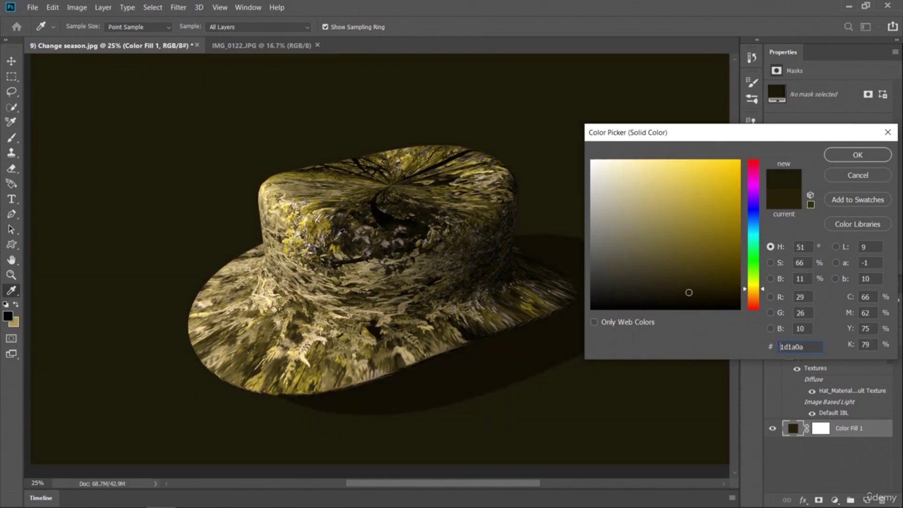
pyautogui.click(338, 233)
pyautogui.click(330, 239)
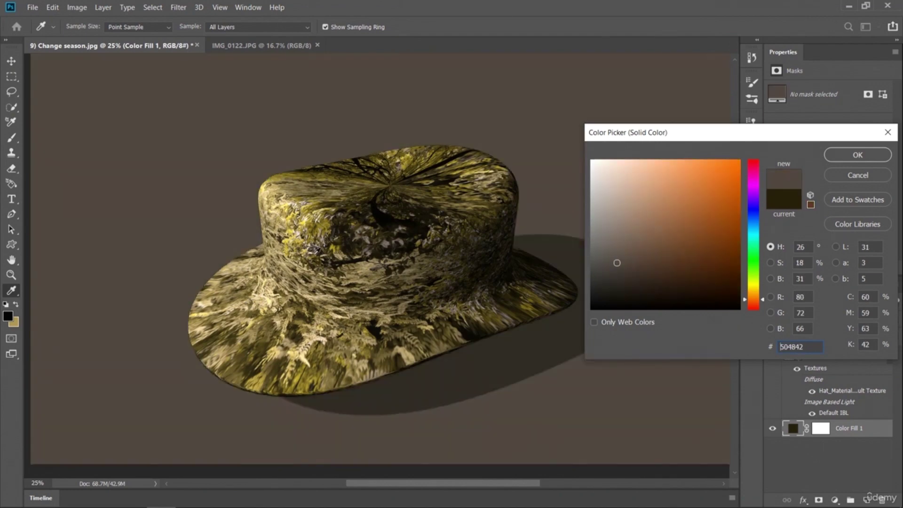
pyautogui.click(312, 254)
pyautogui.click(313, 259)
pyautogui.click(317, 267)
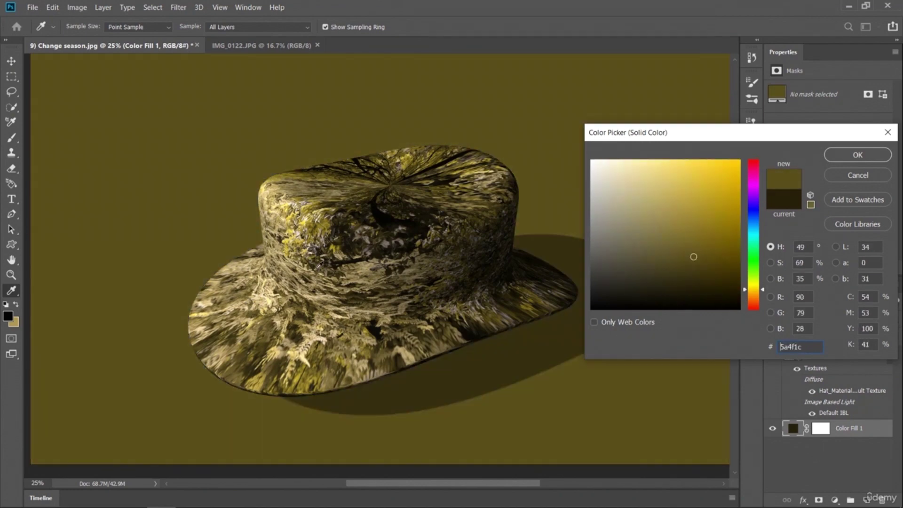
pyautogui.click(330, 270)
pyautogui.click(857, 155)
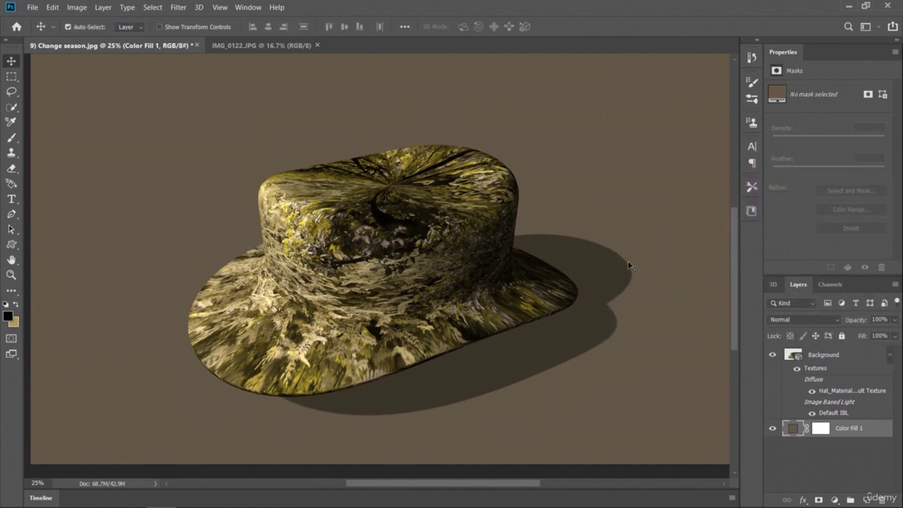
# Step: Nudge the hat slightly sideways along the ground and orbit the 3D camera to a lower viewing angle
pyautogui.click(773, 284)
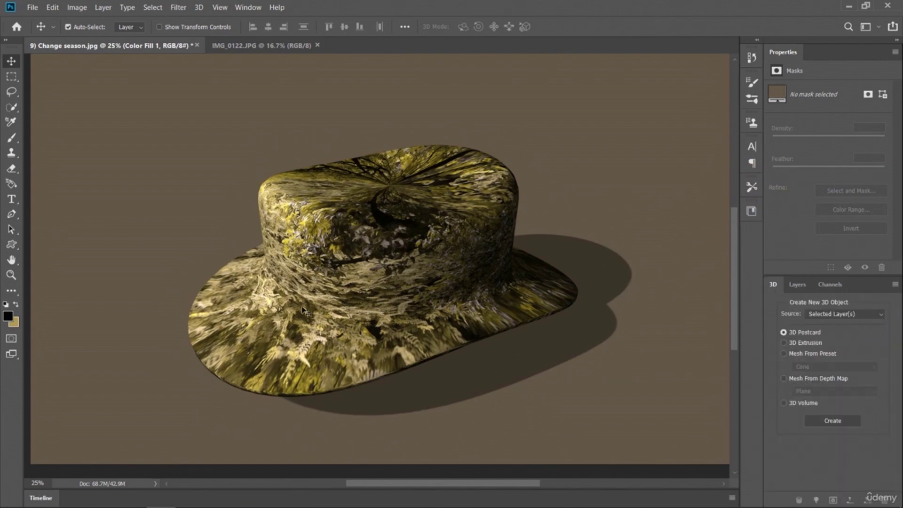
pyautogui.moveTo(268, 350); pyautogui.dragTo(285, 349)
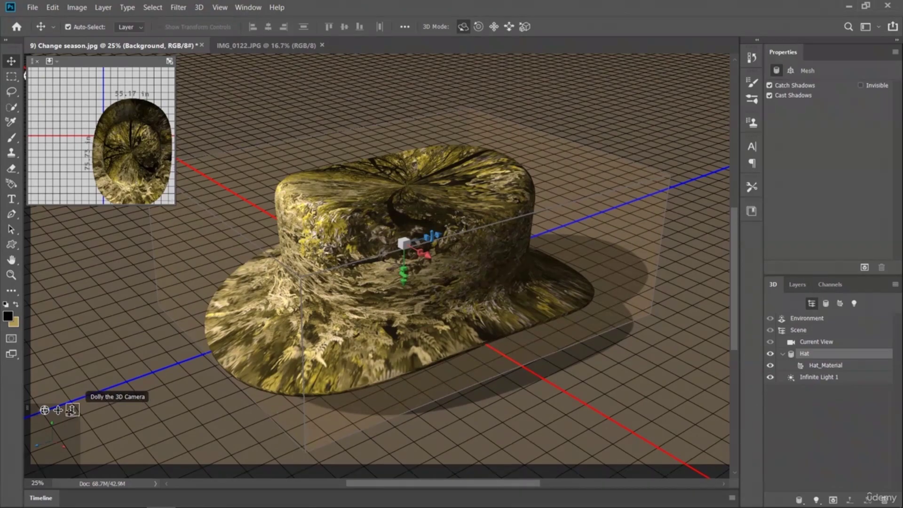
pyautogui.moveTo(44, 410); pyautogui.dragTo(74, 56)
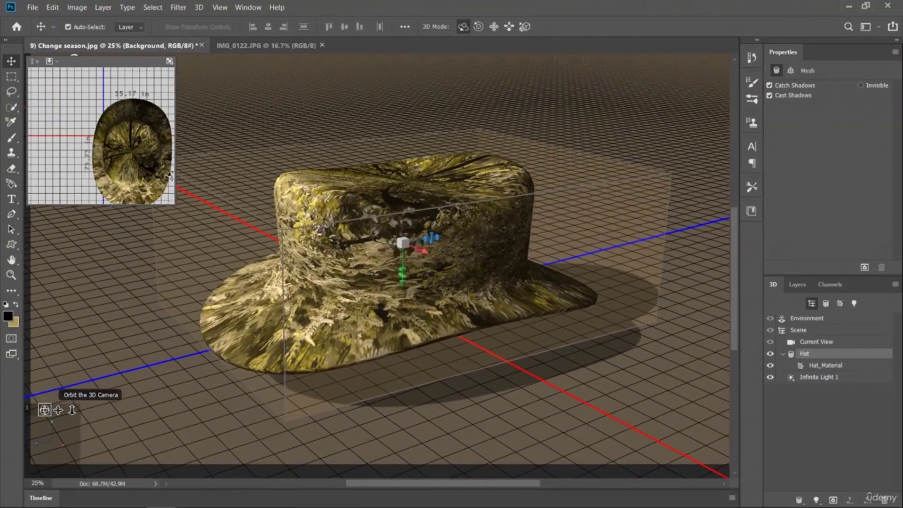
# Step: Switch to IMG_0122.JPG and turn its photo layer into a 3D mesh using the Hat preset
pyautogui.click(281, 46)
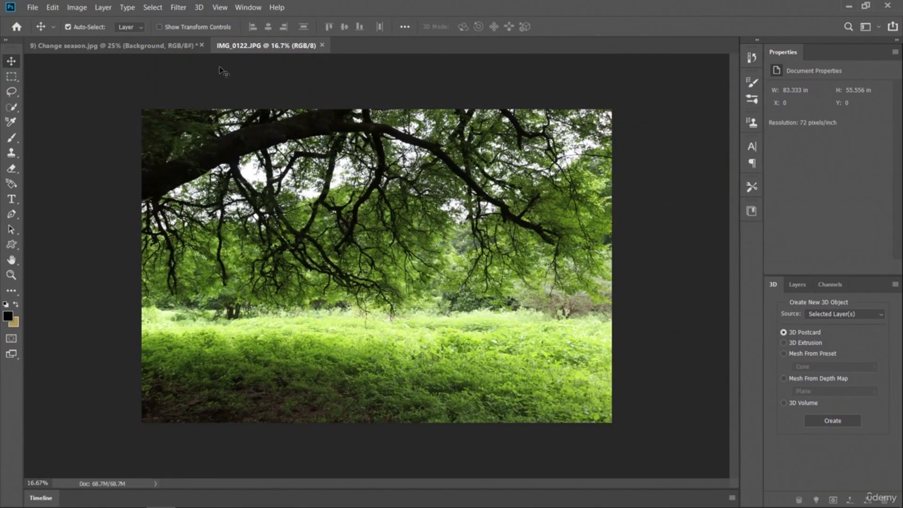
pyautogui.click(199, 8)
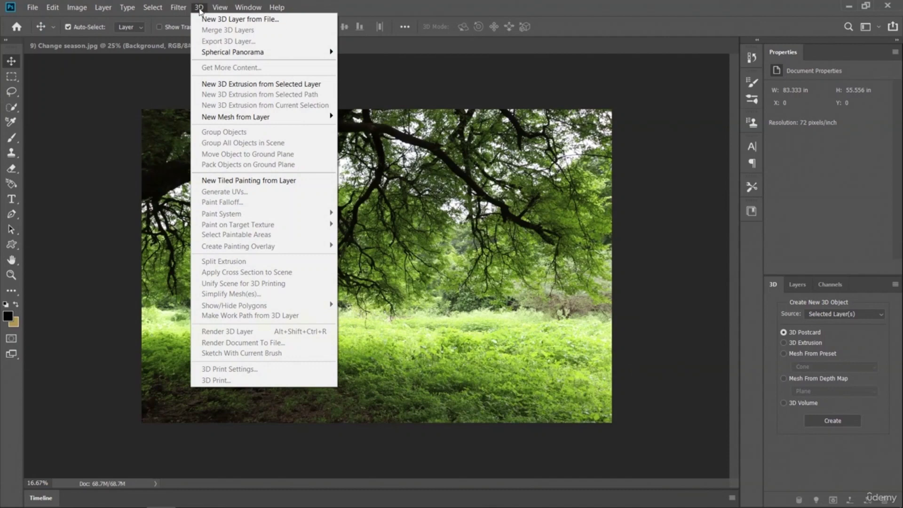
pyautogui.moveTo(308, 119)
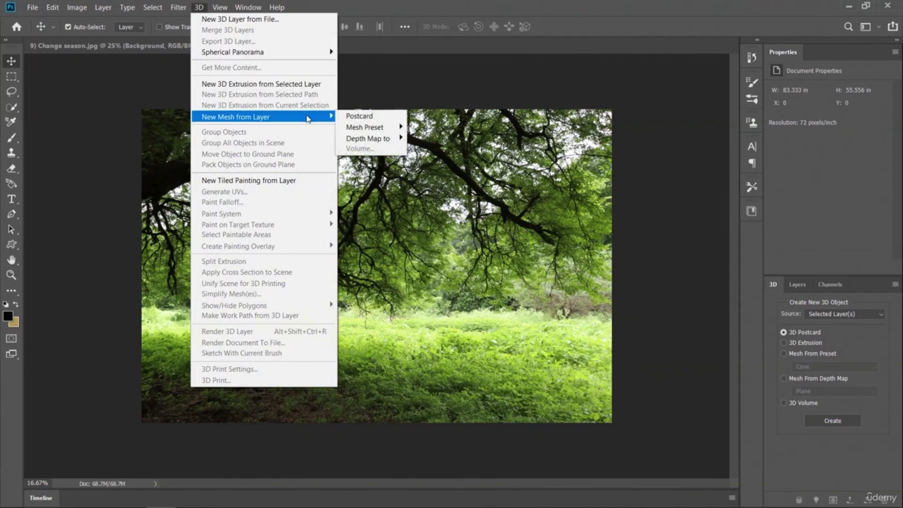
pyautogui.moveTo(359, 130)
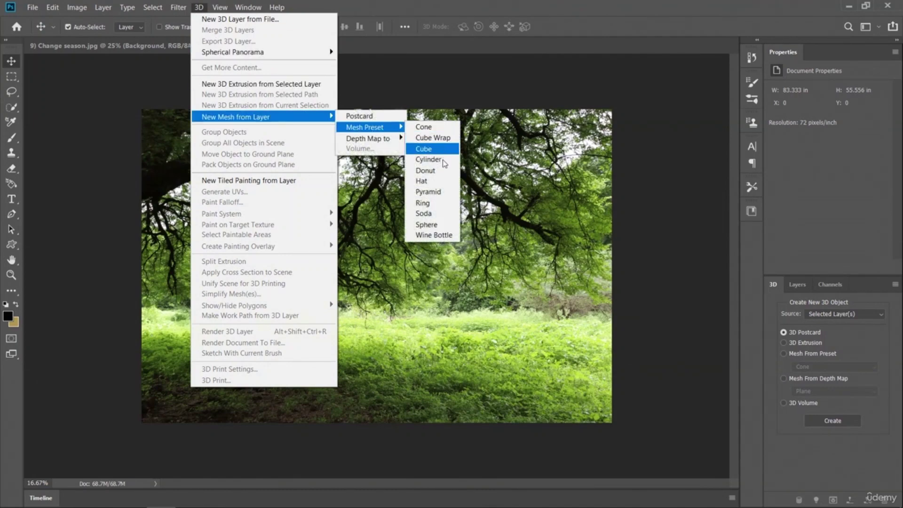
pyautogui.click(444, 182)
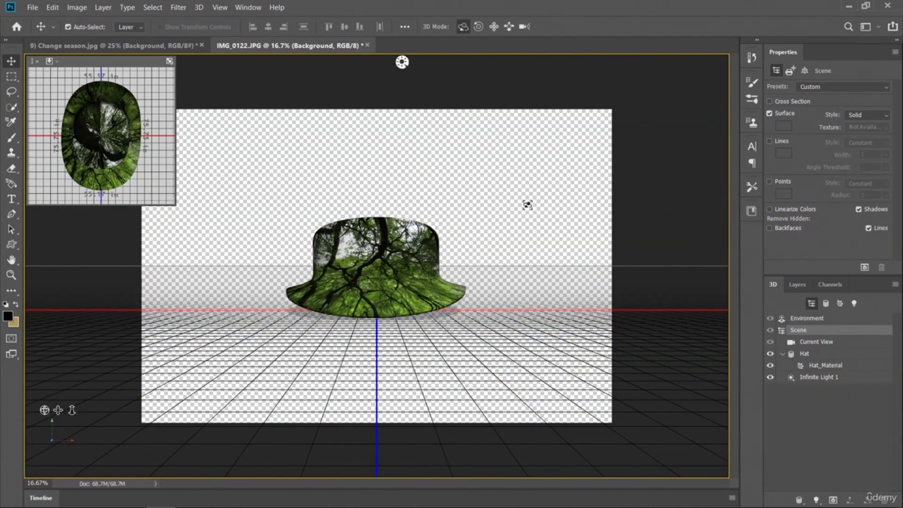
# Step: Enlarge the view to 33.3% and orbit the 3D camera so the green hat is seen diagonally from slightly above
pyautogui.hotkey('ctrl', '+')
pyautogui.hotkey('ctrl', '+')
pyautogui.moveTo(464, 306); pyautogui.dragTo(301, 282)
pyautogui.moveTo(400, 435); pyautogui.dragTo(360, 357)
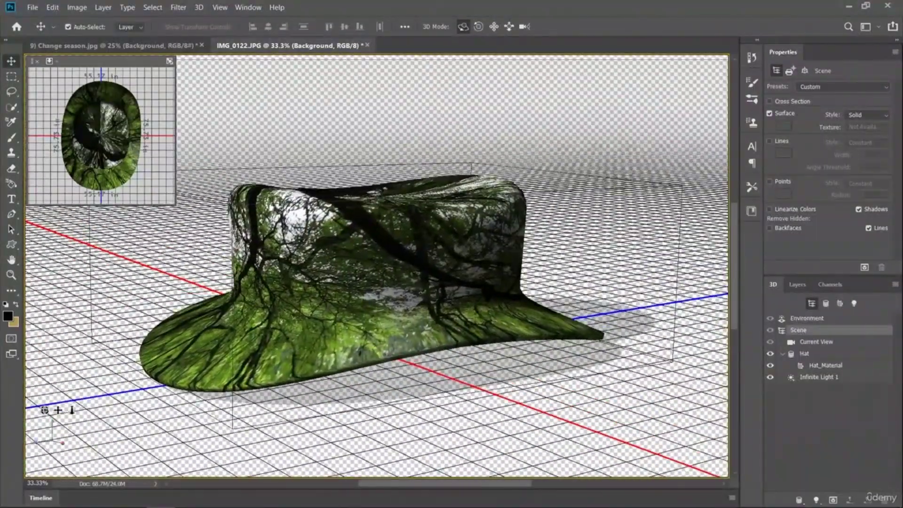
# Step: Add a near-black #030303 Solid Color fill layer to IMG_0122.JPG and place it beneath the 3D hat layer
pyautogui.click(808, 287)
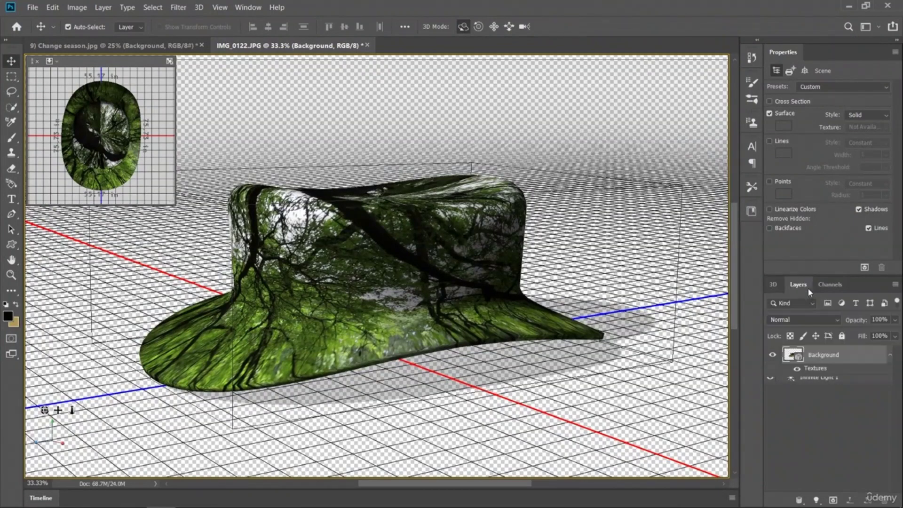
pyautogui.click(834, 501)
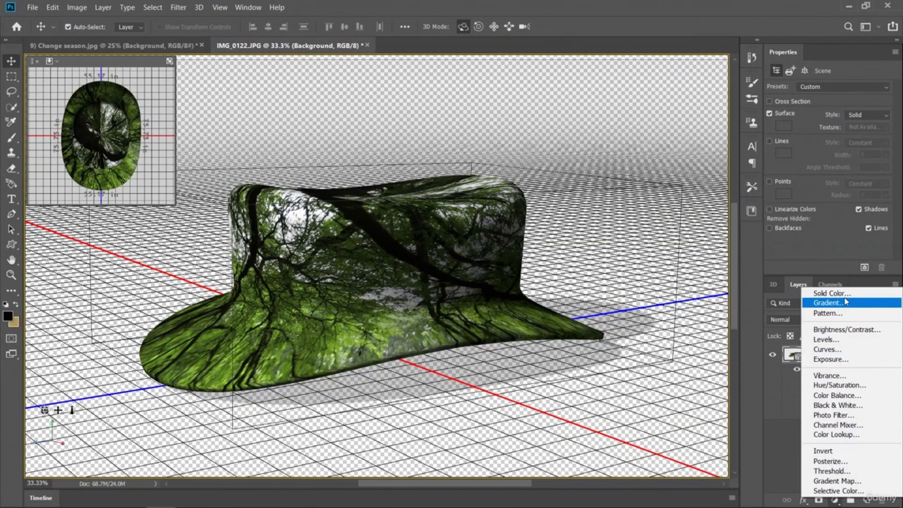
pyautogui.click(844, 295)
pyautogui.click(857, 155)
pyautogui.moveTo(791, 355); pyautogui.dragTo(790, 443)
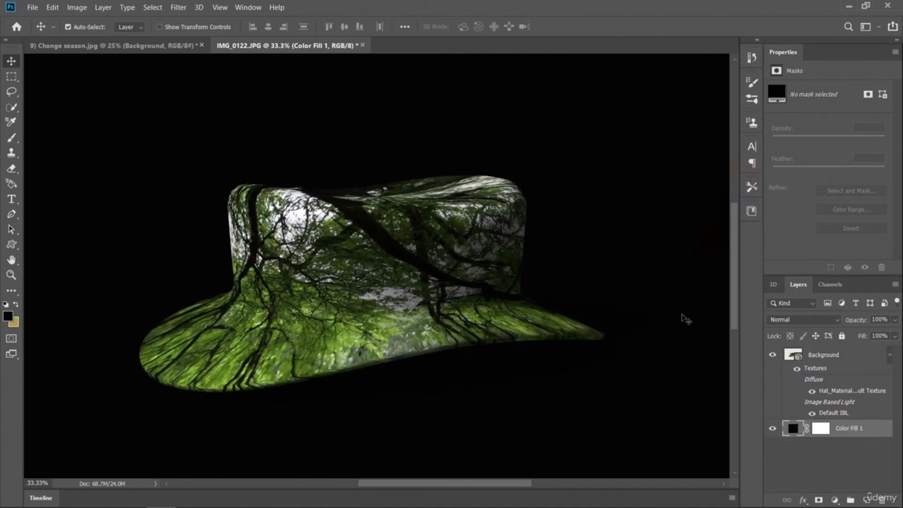
# Step: Recolor the solid fill layer to muted green #526636 by sampling the hat's foliage texture, and adjust the camera angle slightly
pyautogui.doubleClick(793, 428)
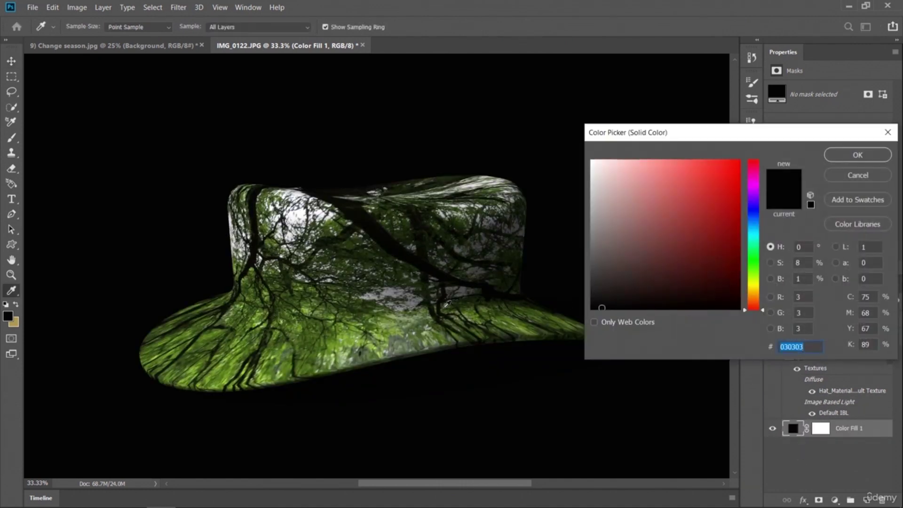
pyautogui.moveTo(364, 320)
pyautogui.mouseDown()
pyautogui.moveTo(340, 336)
pyautogui.moveTo(279, 328)
pyautogui.moveTo(311, 242)
pyautogui.moveTo(303, 247)
pyautogui.moveTo(308, 254)
pyautogui.moveTo(293, 266)
pyautogui.moveTo(341, 325)
pyautogui.moveTo(390, 318)
pyautogui.moveTo(376, 334)
pyautogui.moveTo(369, 331)
pyautogui.mouseUp()
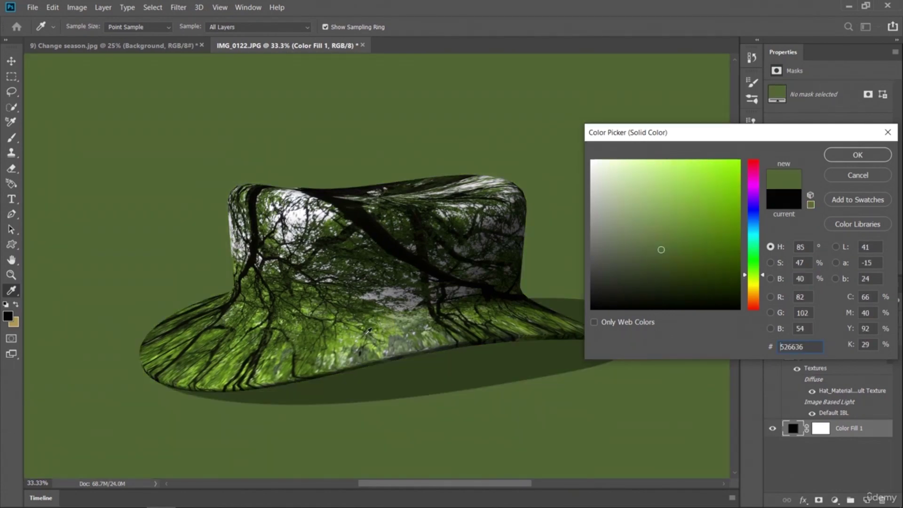
pyautogui.click(854, 162)
pyautogui.moveTo(355, 286)
pyautogui.mouseDown()
pyautogui.moveTo(391, 298)
pyautogui.moveTo(351, 271)
pyautogui.mouseUp()
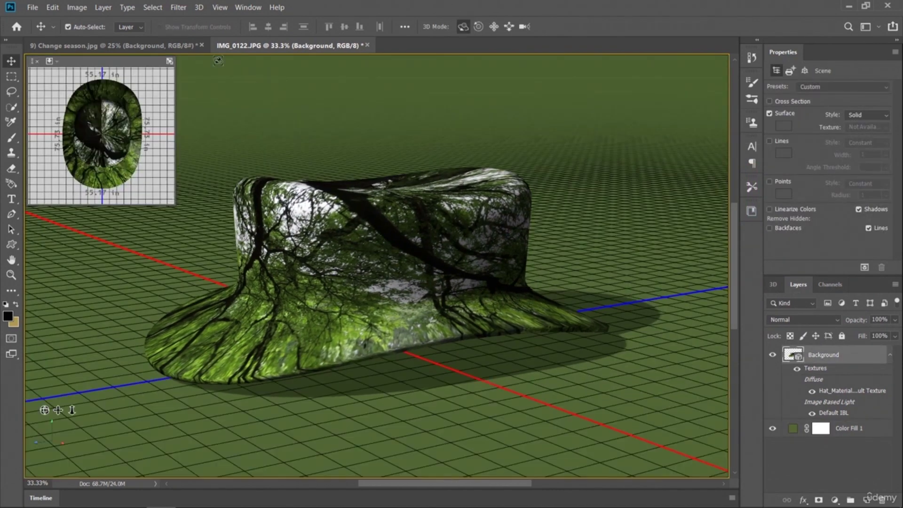
# Step: Compare the hats in the Change season and IMG_0122 documents, orbiting the 3D camera in each to examine texture, shadow and background
pyautogui.click(184, 47)
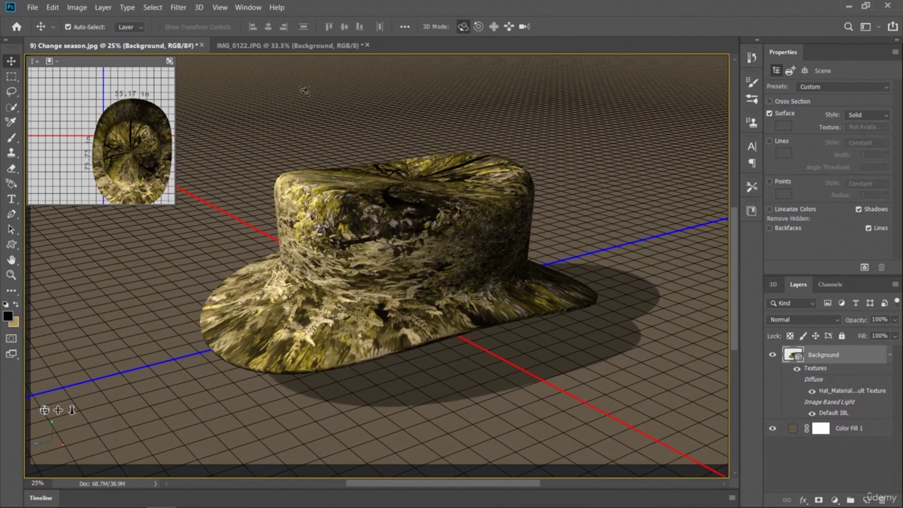
pyautogui.click(299, 47)
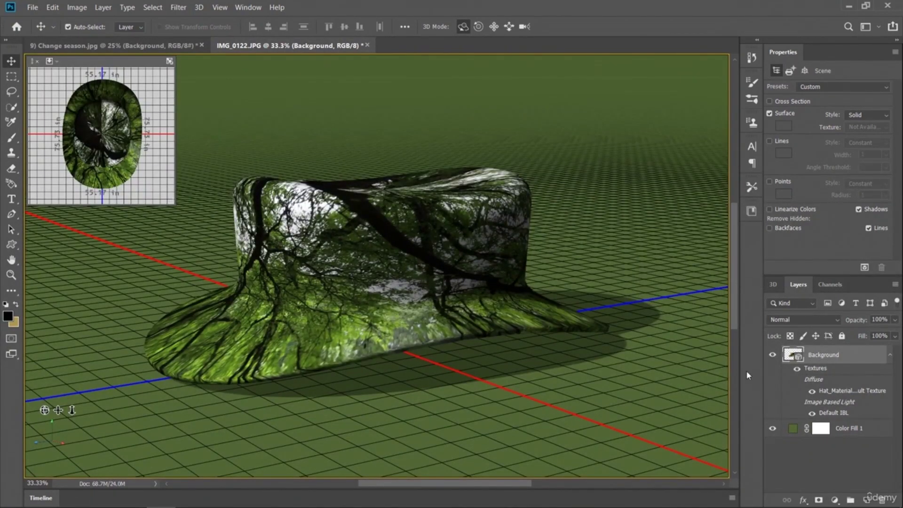
pyautogui.click(141, 45)
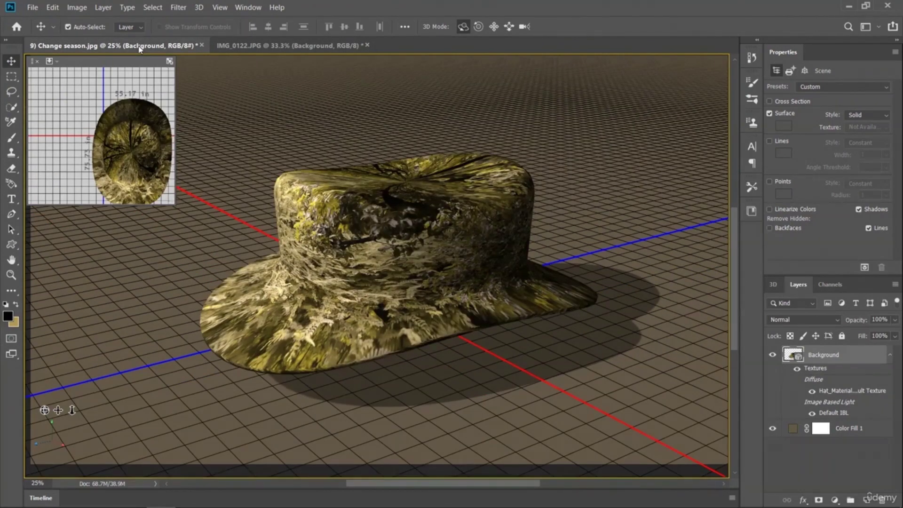
pyautogui.click(772, 285)
pyautogui.moveTo(283, 318); pyautogui.dragTo(423, 358)
pyautogui.moveTo(383, 310); pyautogui.dragTo(355, 277)
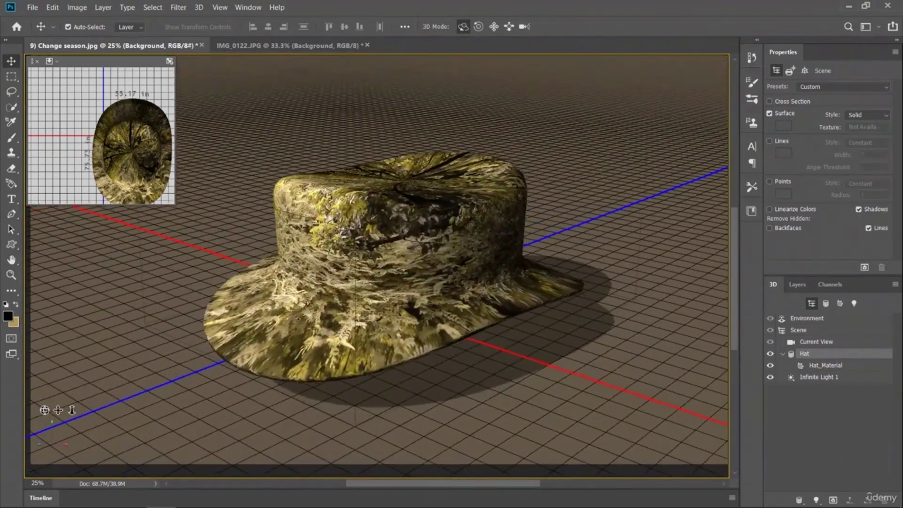
pyautogui.click(292, 49)
pyautogui.moveTo(314, 271); pyautogui.dragTo(217, 28)
pyautogui.moveTo(216, 230); pyautogui.dragTo(320, 273)
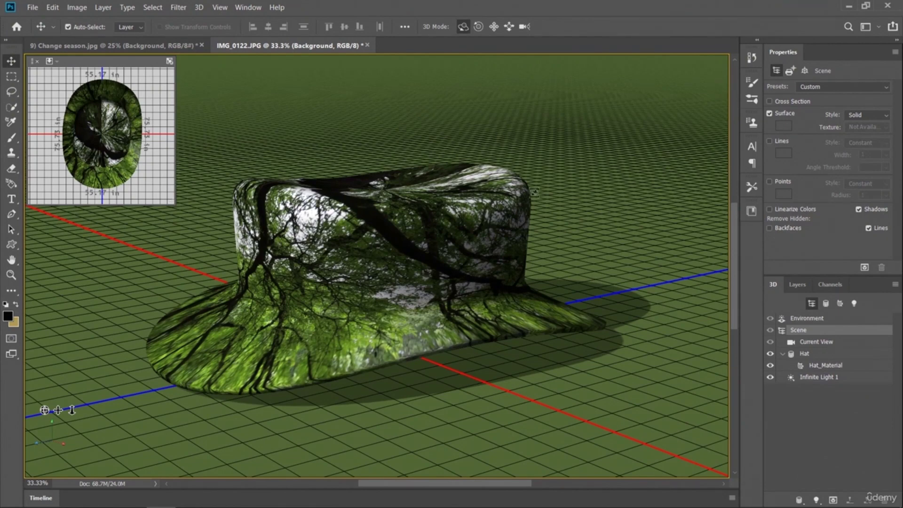
# Step: Arrange the IMG_0122 and Change season documents side by side in a 2-up Vertical layout
pyautogui.click(220, 7)
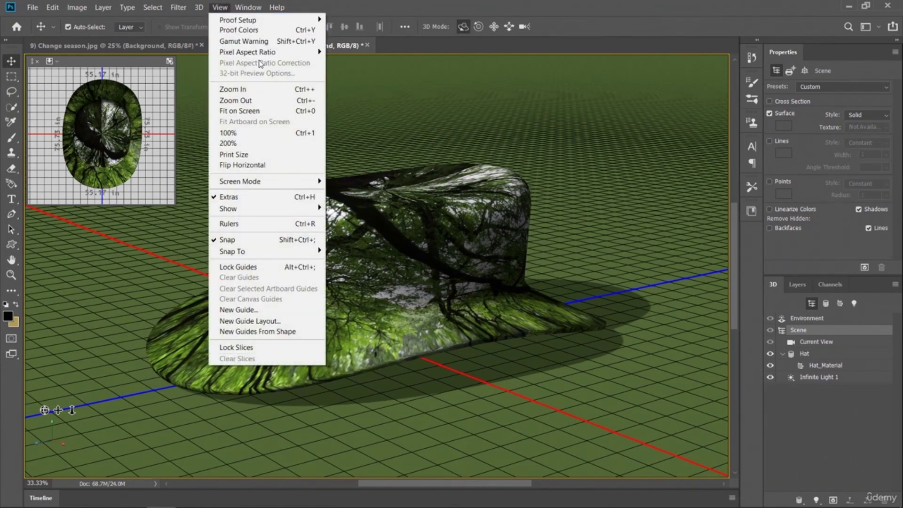
pyautogui.moveTo(267, 54)
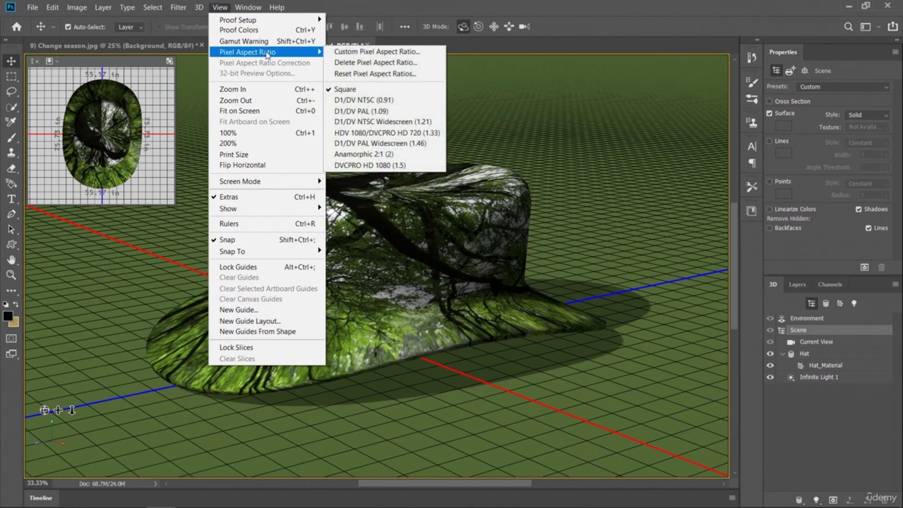
pyautogui.click(248, 8)
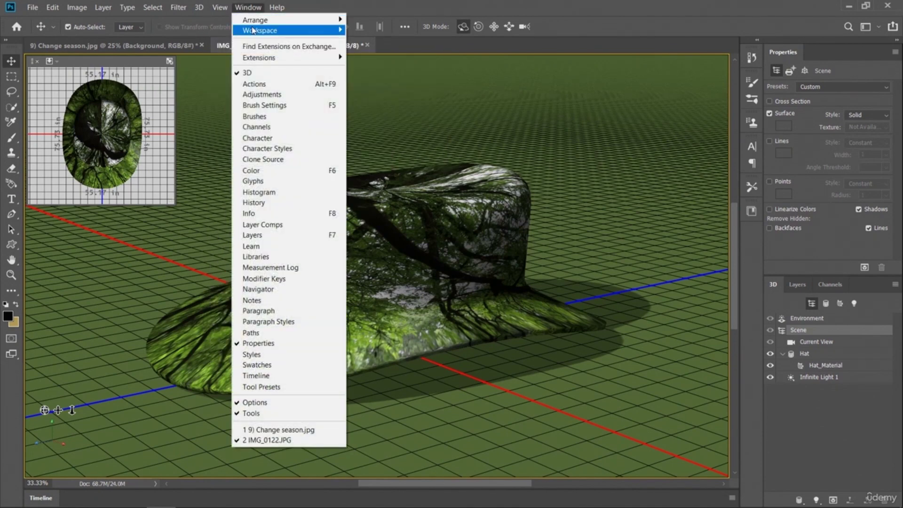
pyautogui.moveTo(256, 21)
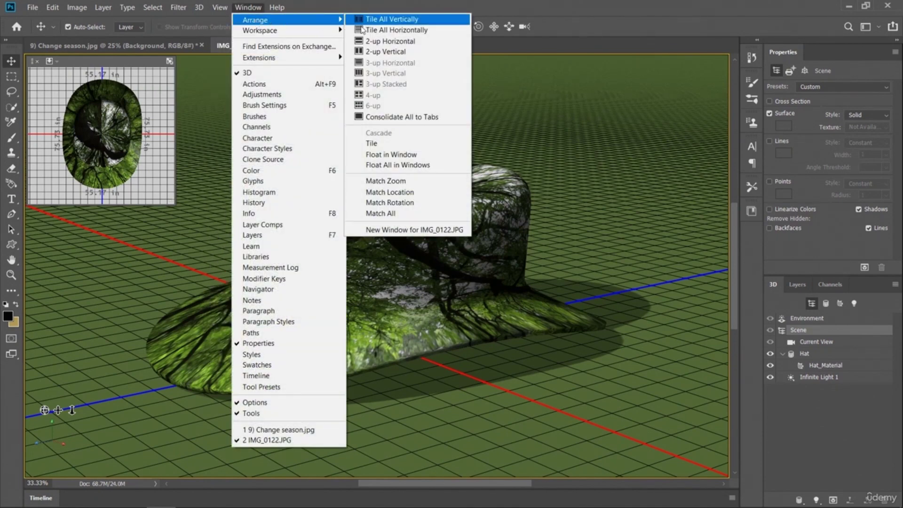
pyautogui.click(379, 41)
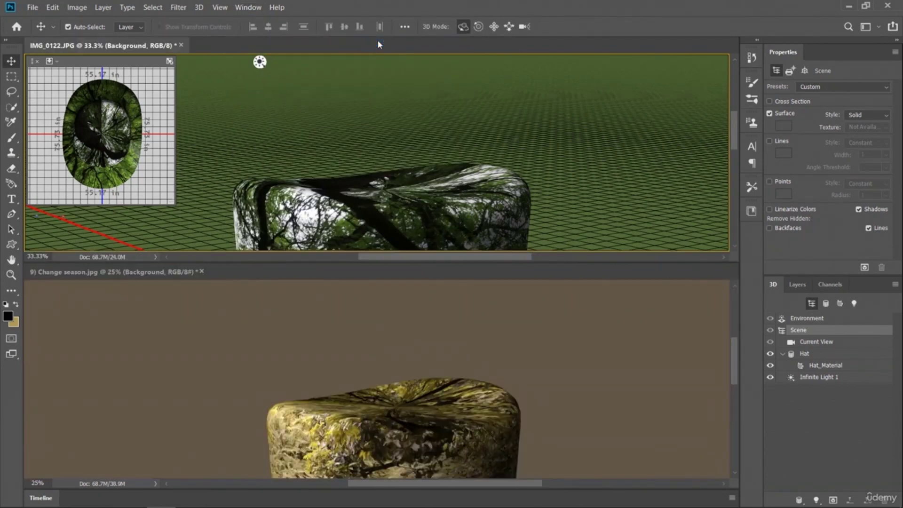
pyautogui.click(246, 7)
pyautogui.moveTo(287, 24)
pyautogui.click(386, 51)
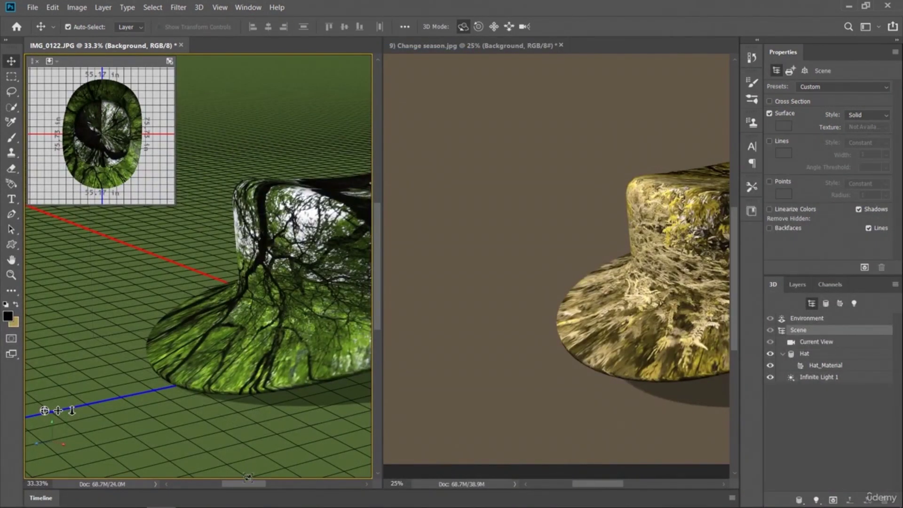
# Step: Set both document views to 25% zoom and reposition them so each hat can be compared side by side
pyautogui.moveTo(256, 486); pyautogui.dragTo(263, 480)
pyautogui.moveTo(584, 487); pyautogui.dragTo(612, 488)
pyautogui.click(395, 61)
pyautogui.click(200, 412)
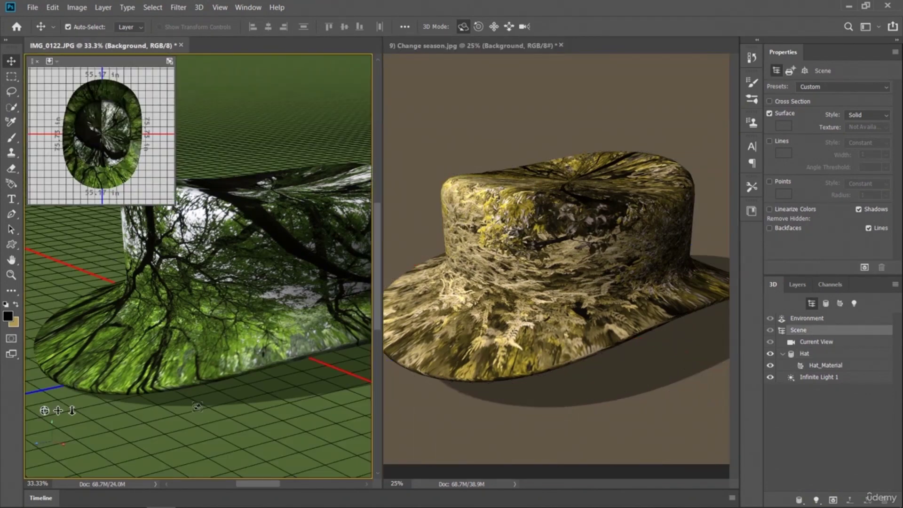
pyautogui.hotkey('ctrl', '-')
pyautogui.moveTo(258, 484); pyautogui.dragTo(264, 483)
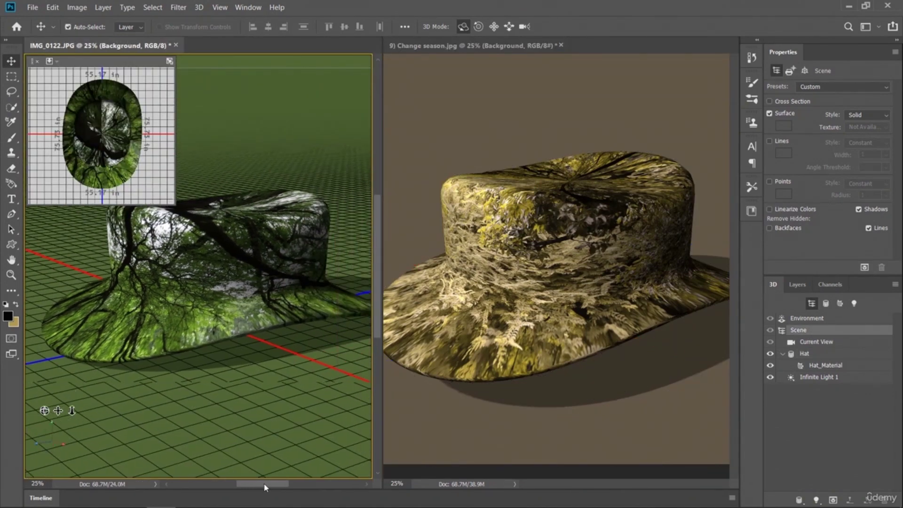
pyautogui.click(585, 430)
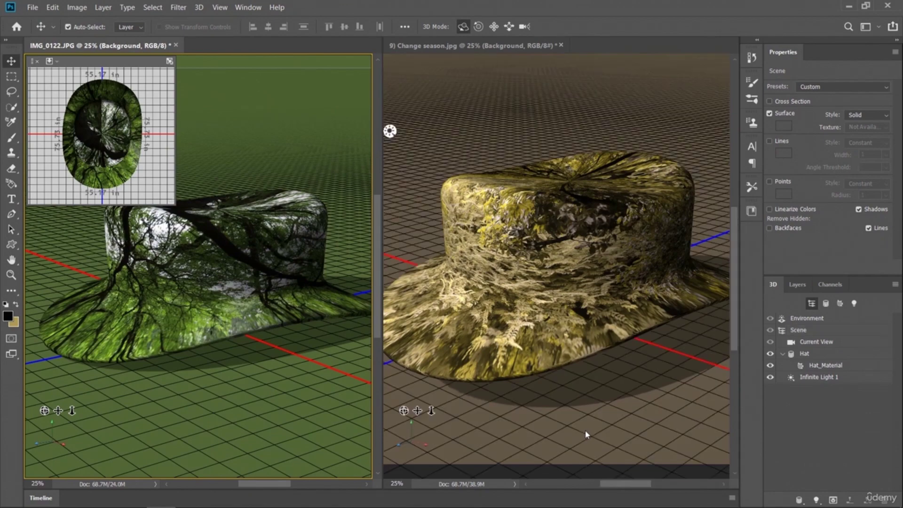
pyautogui.hotkey('ctrl', '-')
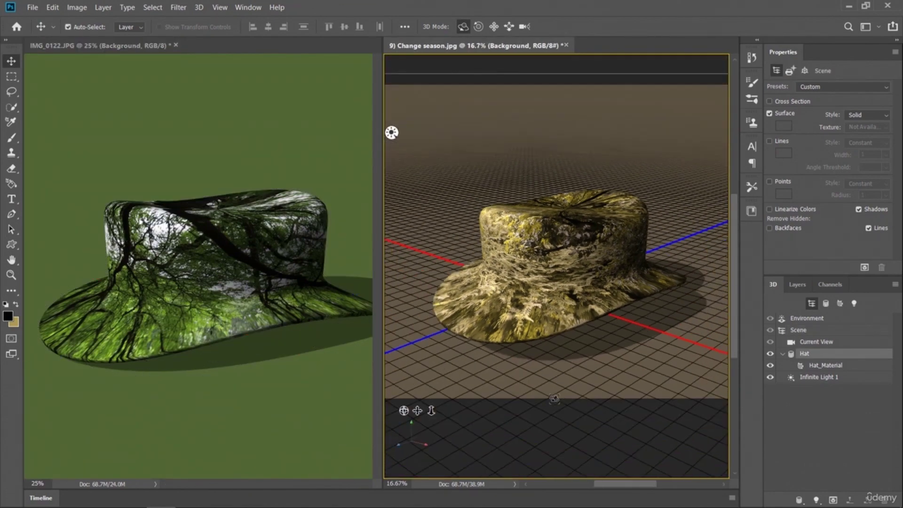
pyautogui.hotkey('ctrl', '+')
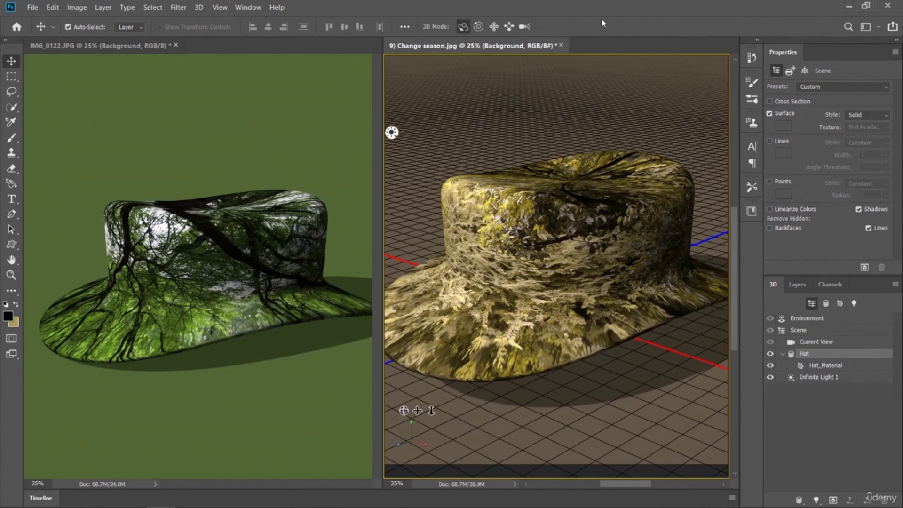
# Step: Orbit the 3D camera in both documents so the yellow and green hats are seen from higher above
pyautogui.moveTo(577, 254); pyautogui.dragTo(570, 293)
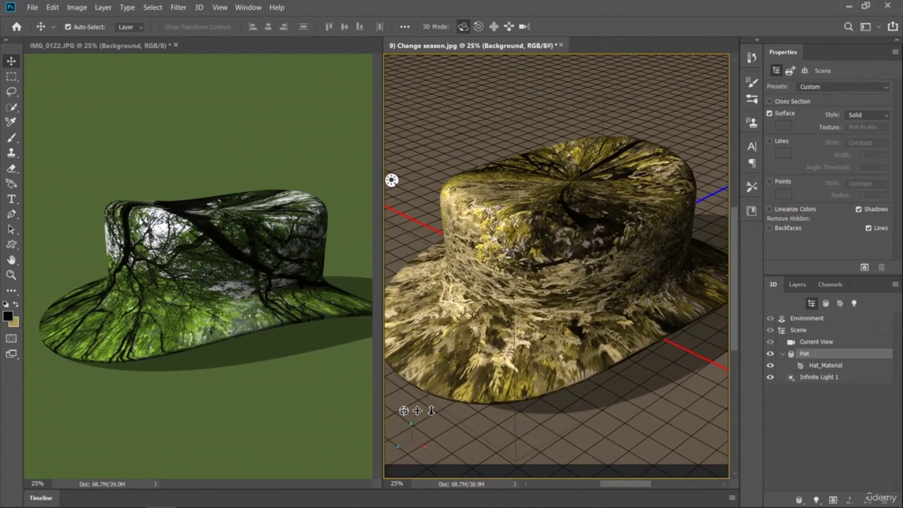
pyautogui.click(209, 315)
pyautogui.moveTo(187, 302)
pyautogui.mouseDown()
pyautogui.moveTo(202, 342)
pyautogui.moveTo(200, 310)
pyautogui.mouseUp()
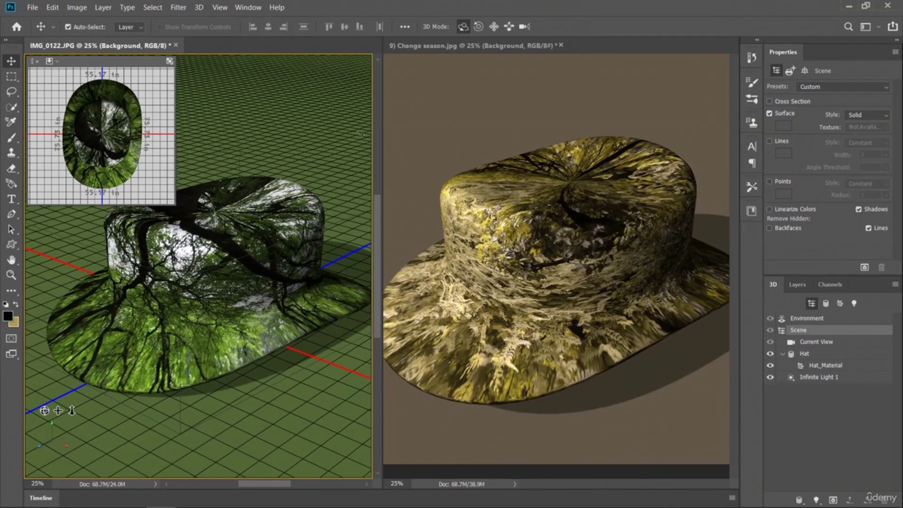
pyautogui.click(416, 139)
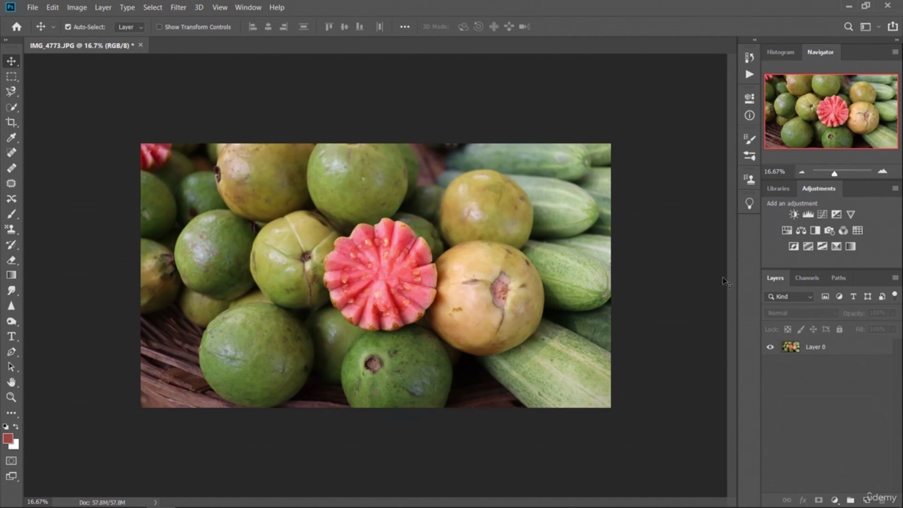
# Step: Duplicate Layer 0 of the guava photo IMG_4773.JPG
pyautogui.click(812, 349)
pyautogui.hotkey('ctrl', 'j')
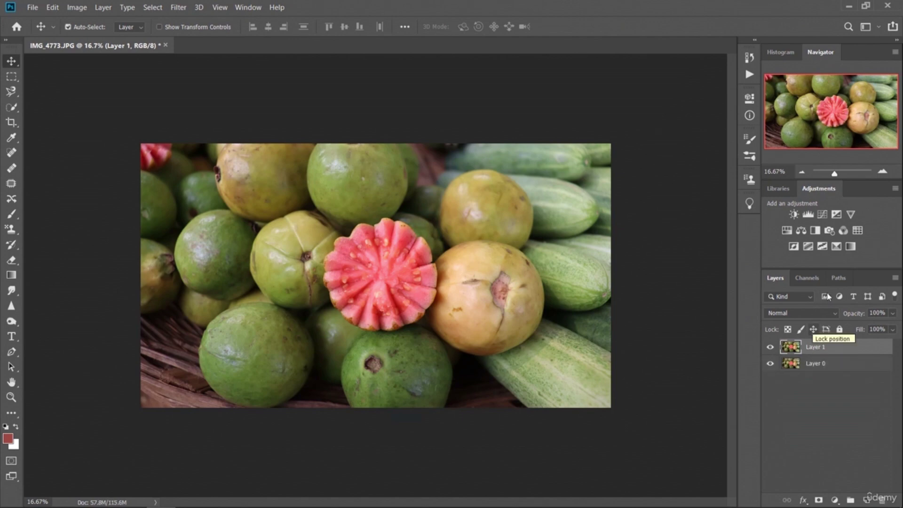
# Step: Try a Black & White adjustment on the whole guava photo with Yellows at -200 and Greens at -137, and undo it
pyautogui.click(815, 230)
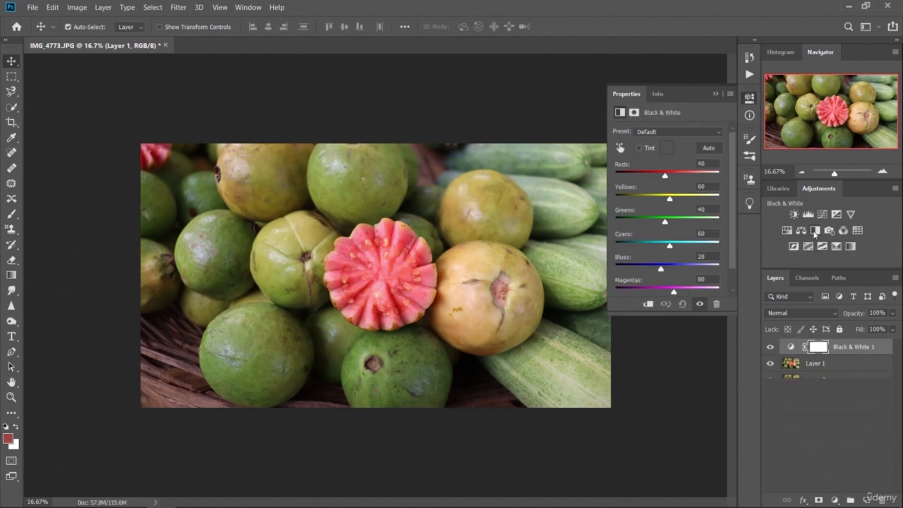
pyautogui.moveTo(667, 177); pyautogui.dragTo(685, 230)
pyautogui.hotkey('ctrl', 'z')
pyautogui.moveTo(648, 227); pyautogui.dragTo(630, 231)
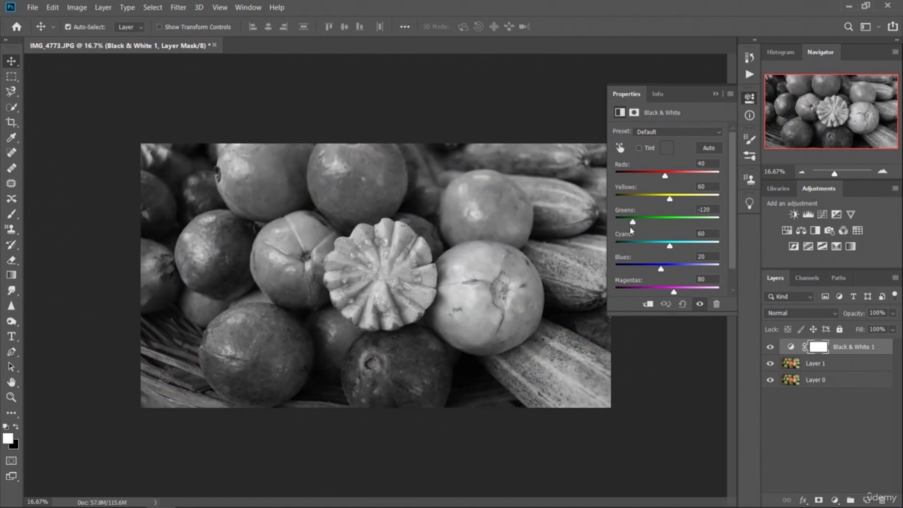
pyautogui.moveTo(668, 203); pyautogui.dragTo(613, 211)
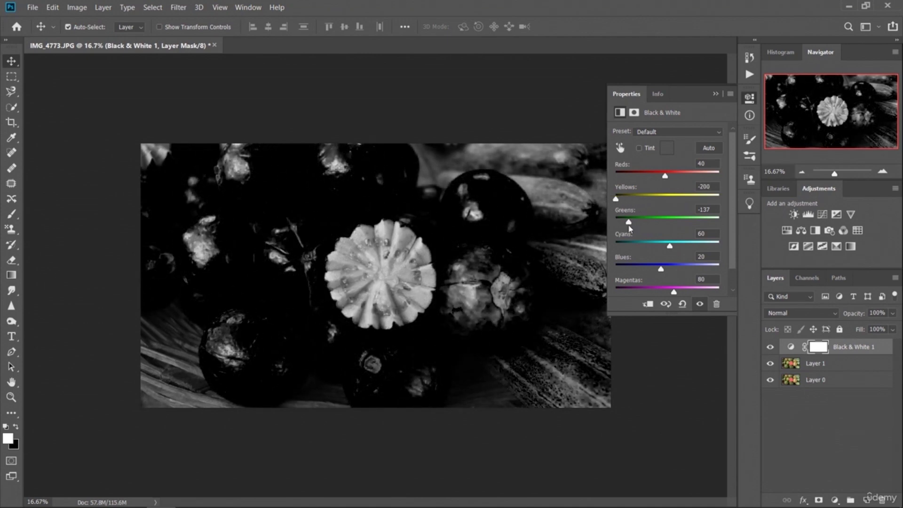
pyautogui.moveTo(669, 246); pyautogui.dragTo(629, 251)
pyautogui.hotkey('ctrl', 'z')
pyautogui.hotkey('ctrl', 'z')
pyautogui.hotkey('ctrl', 'z')
pyautogui.hotkey('ctrl', 'z')
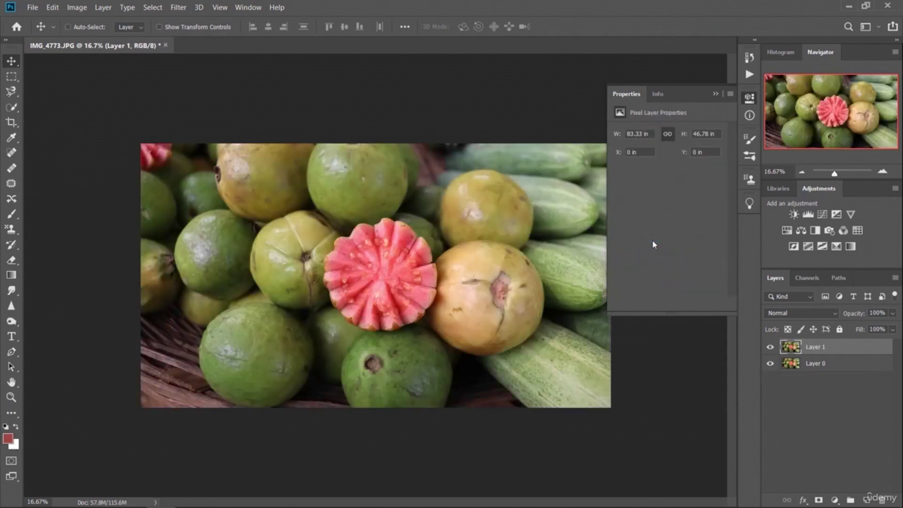
pyautogui.click(716, 94)
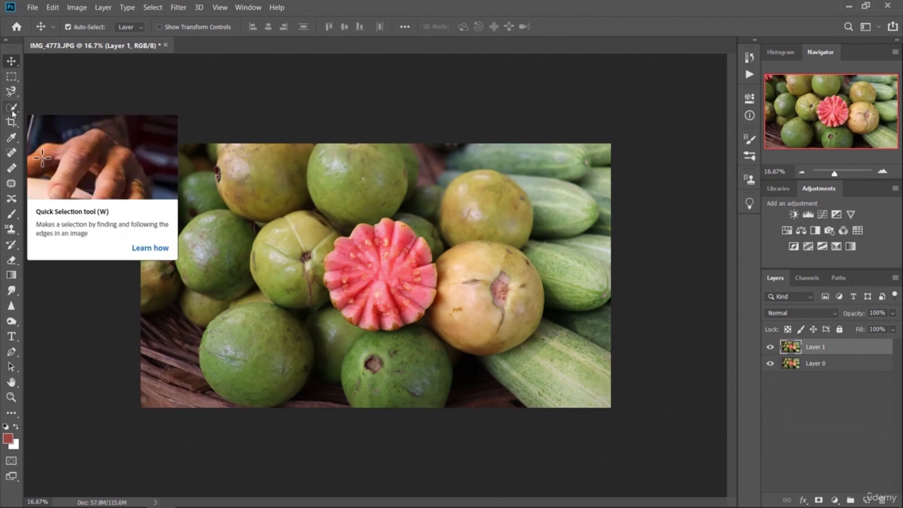
# Step: Select the cut pink guava with the Quick Selection tool and invert the selection to cover everything around it
pyautogui.click(12, 109)
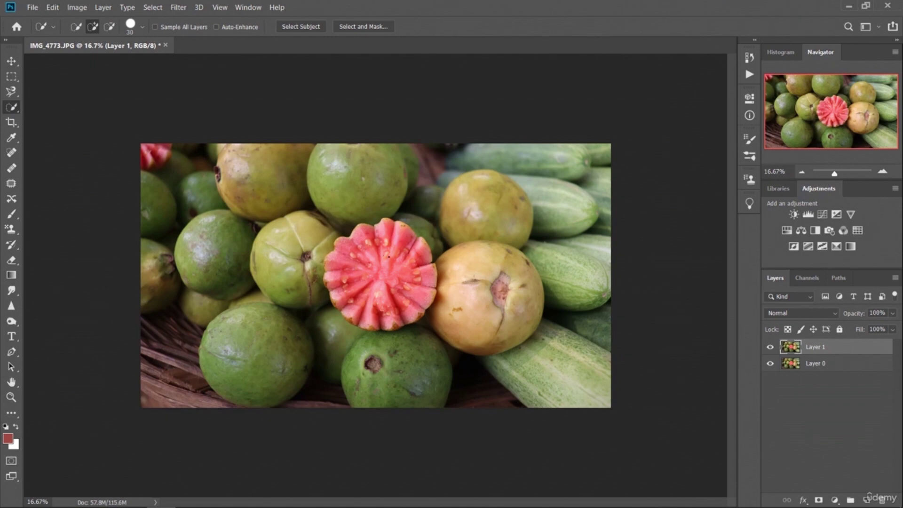
pyautogui.moveTo(383, 243)
pyautogui.mouseDown()
pyautogui.moveTo(360, 231)
pyautogui.moveTo(353, 269)
pyautogui.moveTo(364, 308)
pyautogui.moveTo(380, 314)
pyautogui.moveTo(413, 301)
pyautogui.mouseUp()
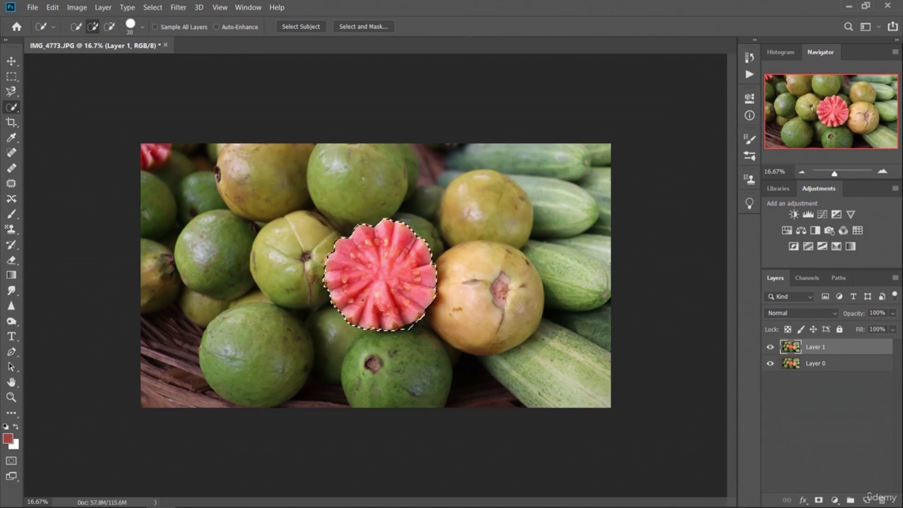
pyautogui.hotkey('ctrl', 'd')
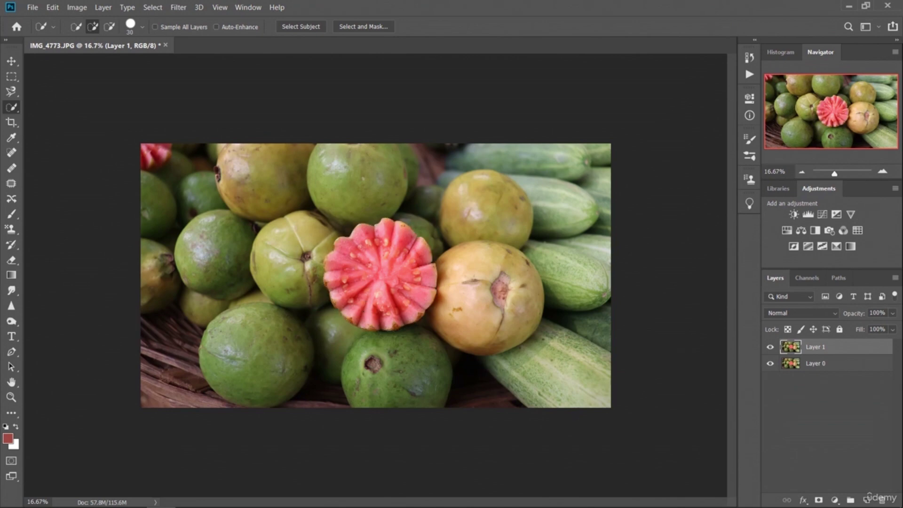
pyautogui.moveTo(360, 314)
pyautogui.mouseDown()
pyautogui.moveTo(407, 322)
pyautogui.moveTo(426, 301)
pyautogui.moveTo(390, 240)
pyautogui.moveTo(366, 254)
pyautogui.mouseUp()
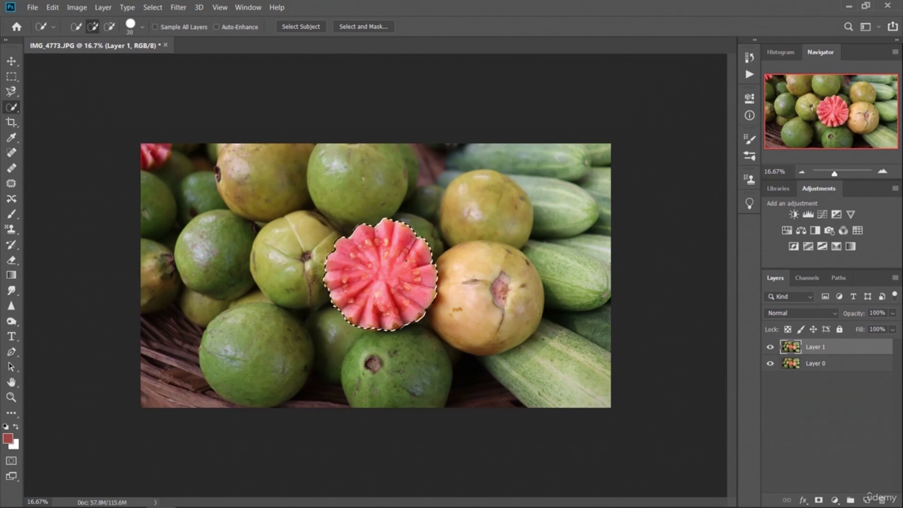
pyautogui.rightClick(409, 268)
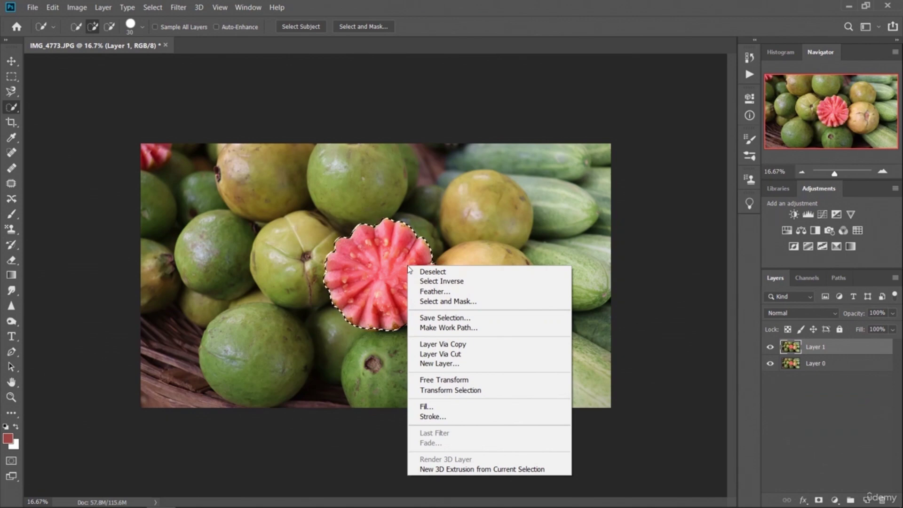
pyautogui.click(441, 281)
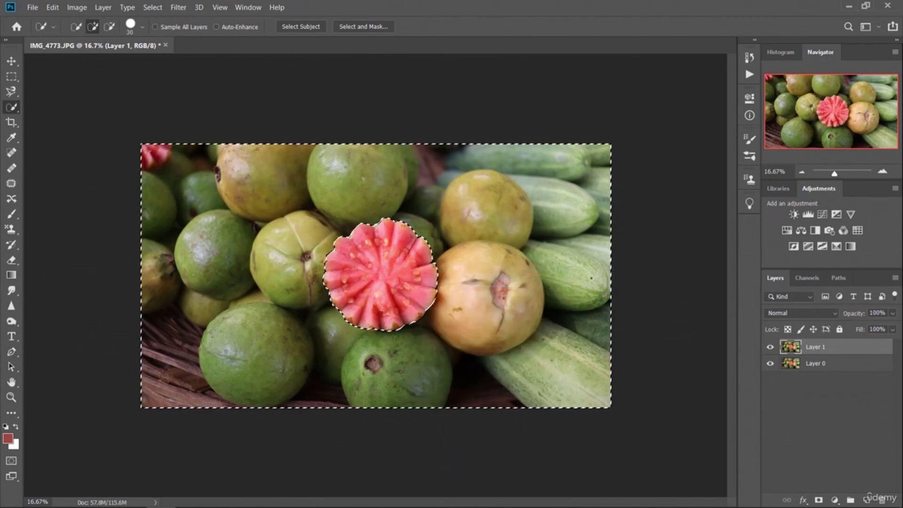
# Step: Add a Black & White adjustment layer to the selected surroundings with Yellows at 16 and Greens at 16
pyautogui.click(816, 231)
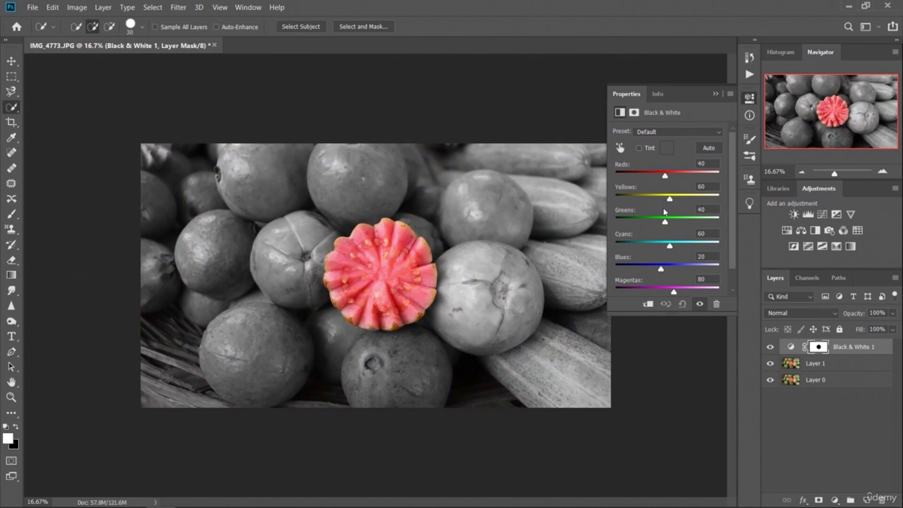
pyautogui.moveTo(669, 199); pyautogui.dragTo(660, 232)
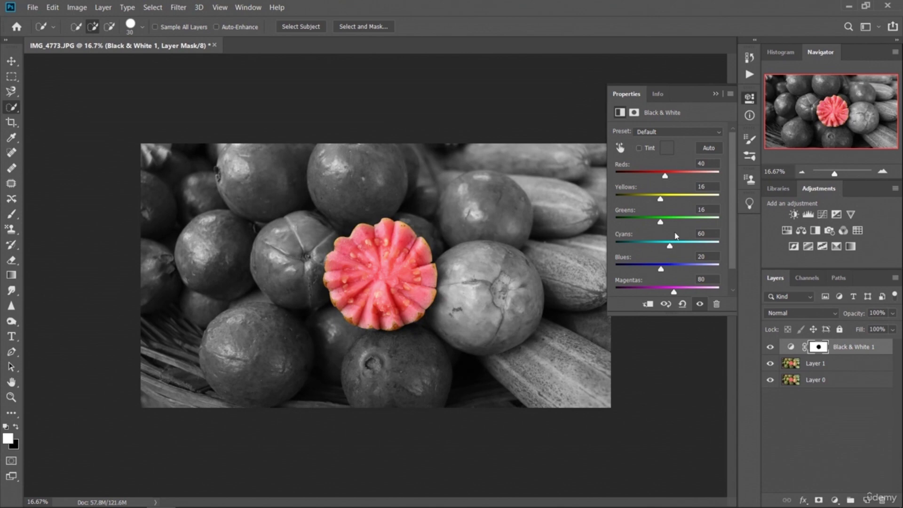
pyautogui.click(716, 93)
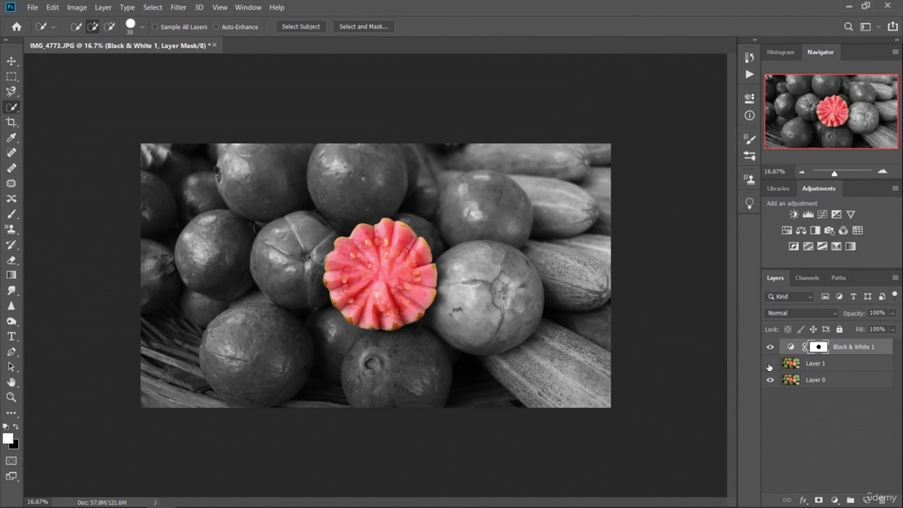
# Step: Compare the guava photo with and without the Black & White adjustment, examining it at 16.67% and 25% zoom
pyautogui.click(770, 347)
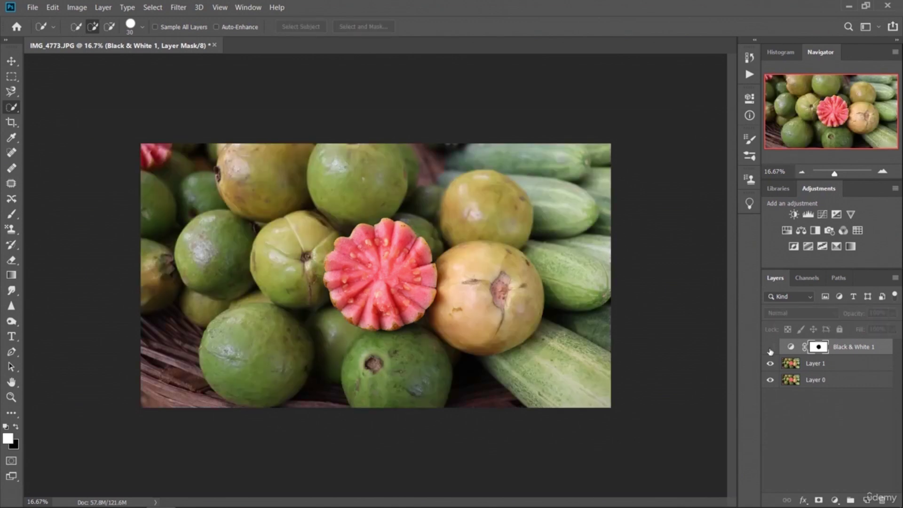
pyautogui.click(769, 348)
pyautogui.click(770, 348)
pyautogui.click(770, 349)
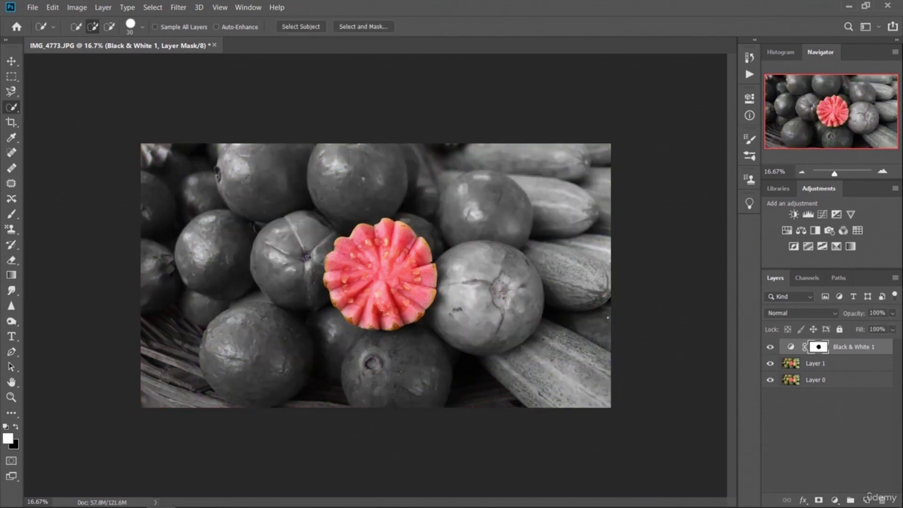
pyautogui.hotkey('ctrl', '+')
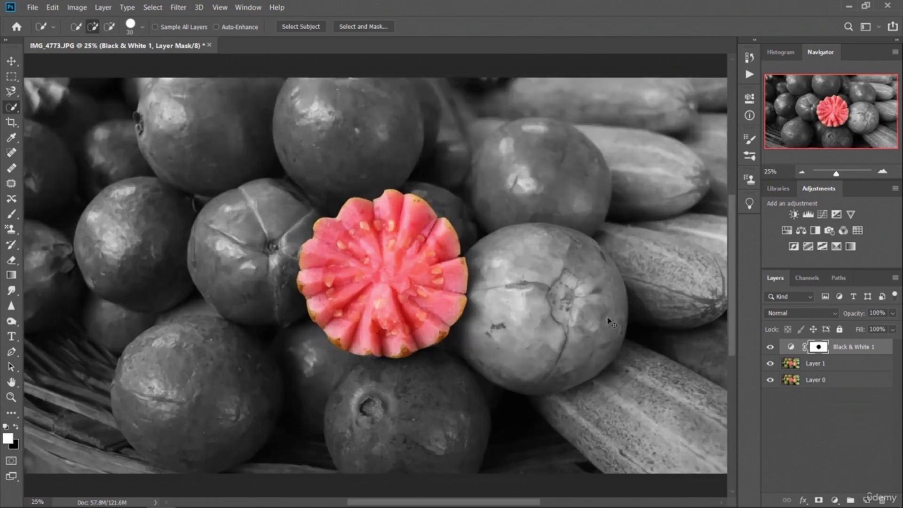
pyautogui.click(770, 348)
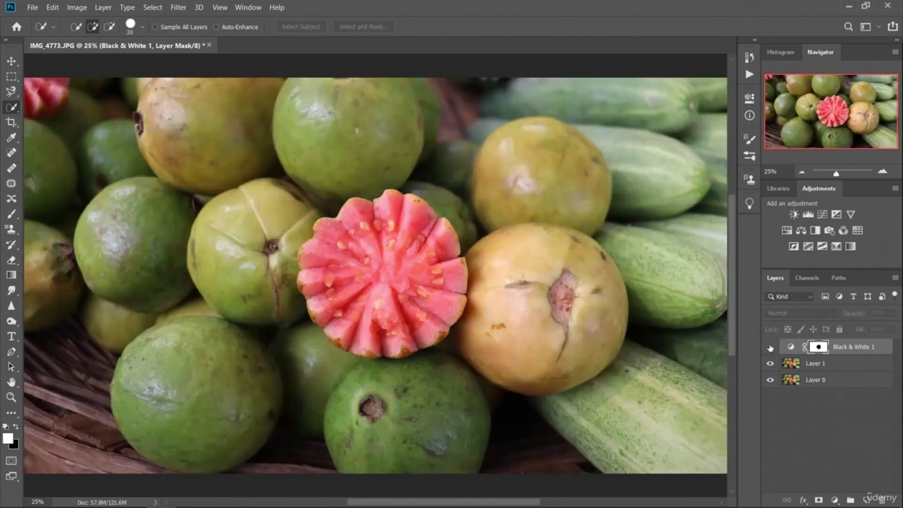
pyautogui.click(770, 348)
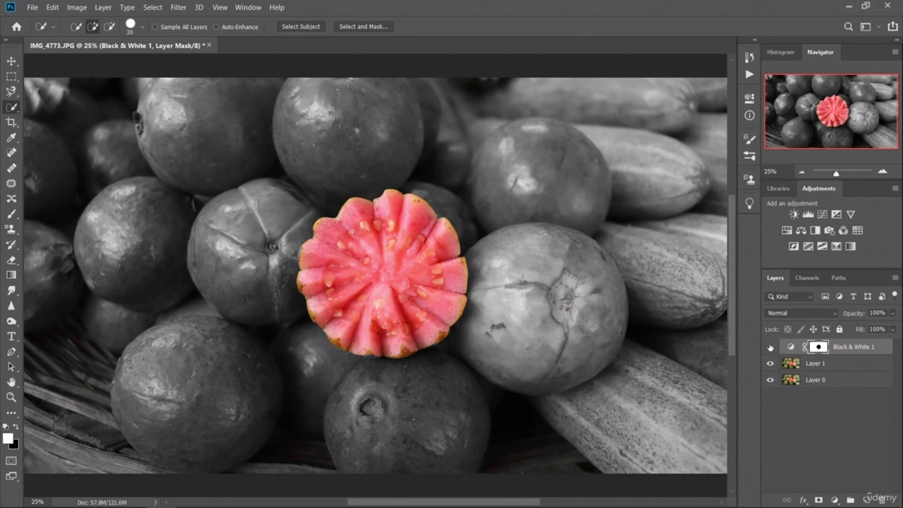
pyautogui.click(770, 347)
pyautogui.click(770, 347)
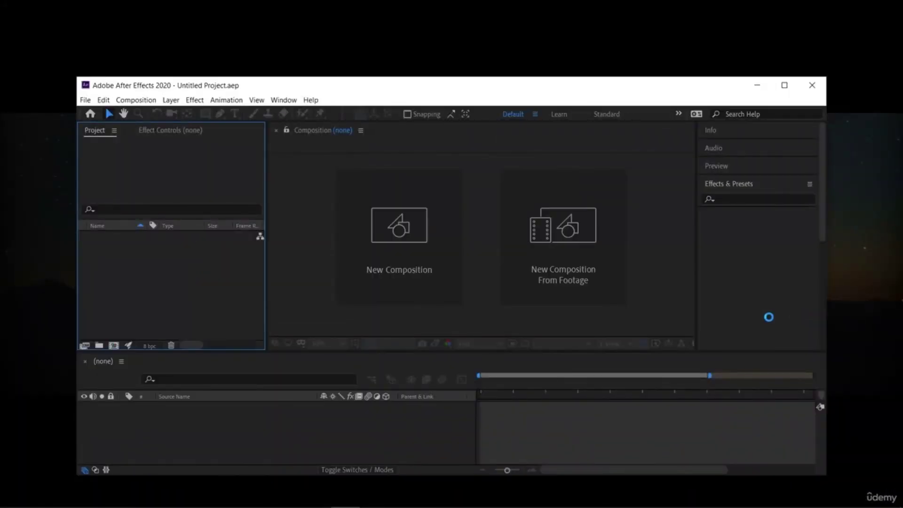
# Step: In After Effects, start a new project and a new composition named Maincomp
pyautogui.click(784, 85)
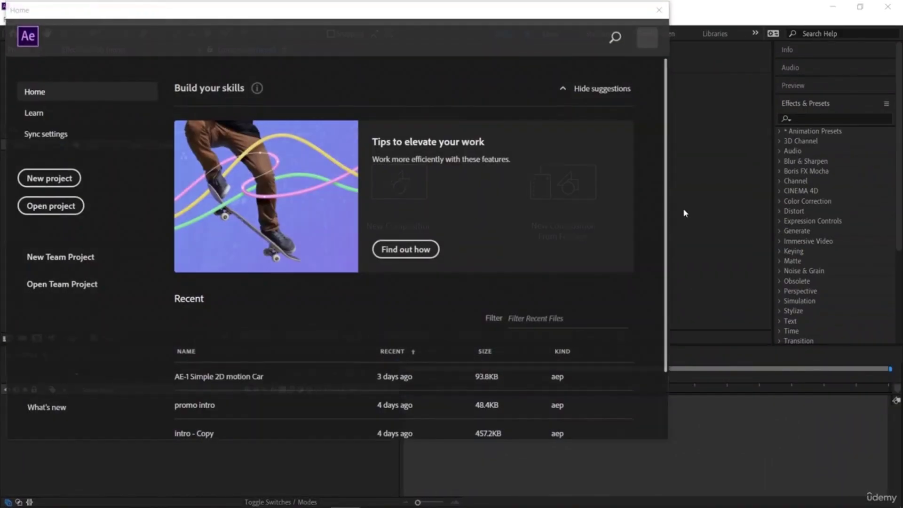
pyautogui.click(31, 180)
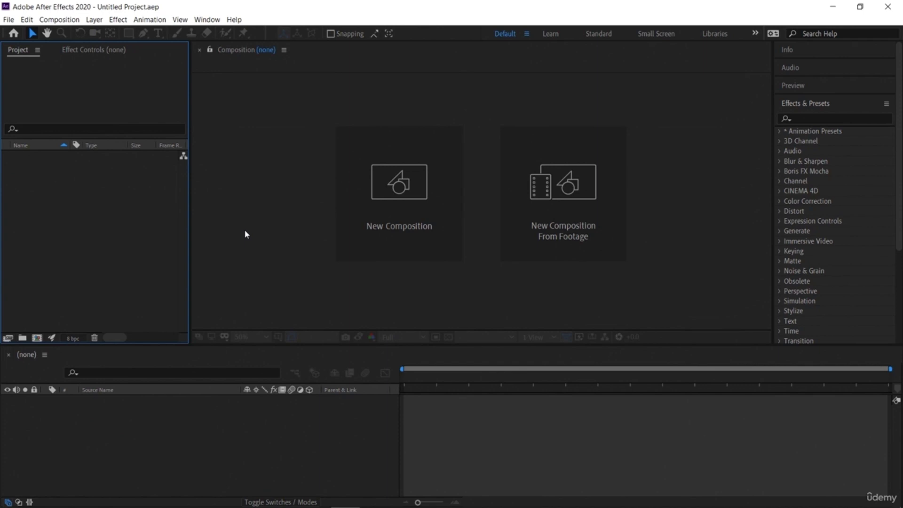
pyautogui.click(416, 219)
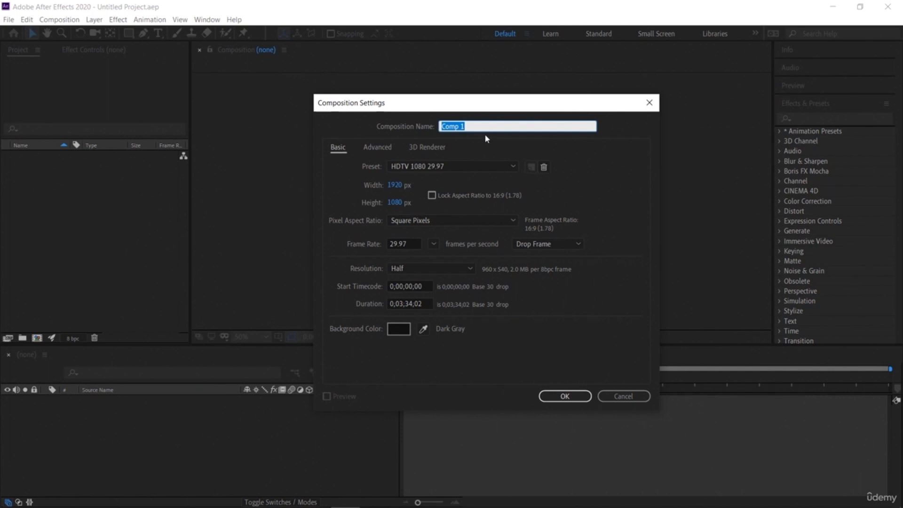
pyautogui.write('Maincomp')
# Step: Examine the composition's preset list, aspect ratio lock, pixel aspect ratio choices and drop-frame setting
pyautogui.click(514, 165)
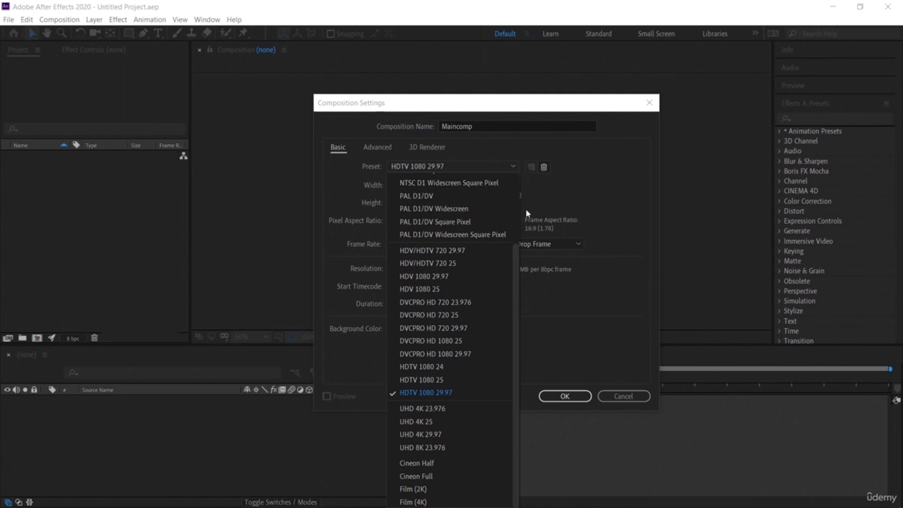
pyautogui.click(571, 190)
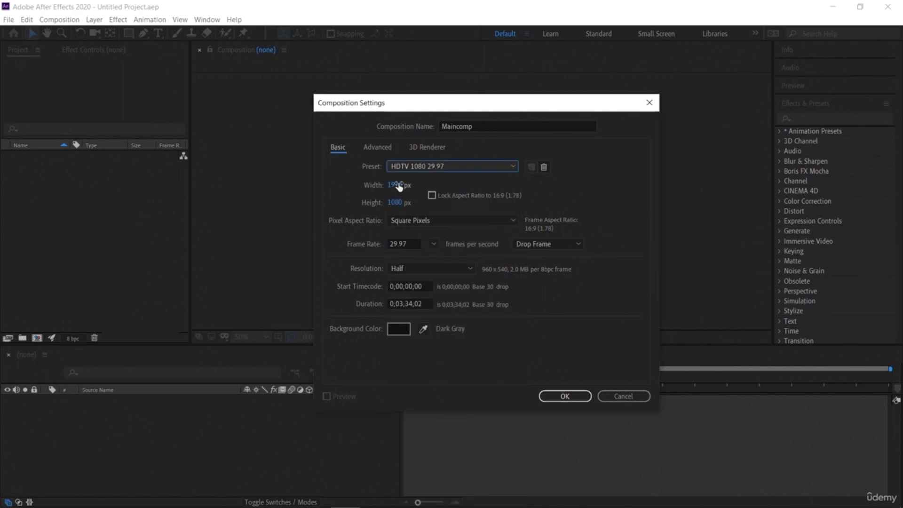
pyautogui.click(433, 197)
pyautogui.click(432, 197)
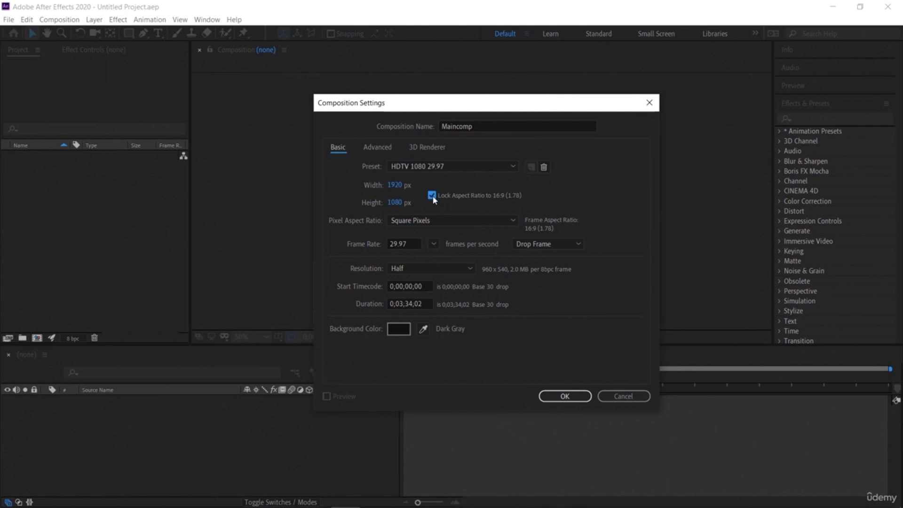
pyautogui.click(464, 166)
pyautogui.click(464, 166)
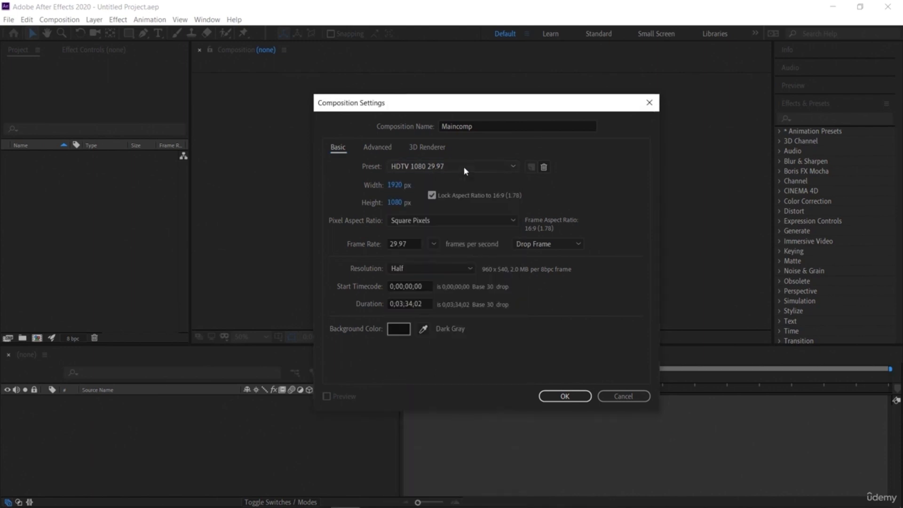
pyautogui.click(432, 196)
pyautogui.click(476, 224)
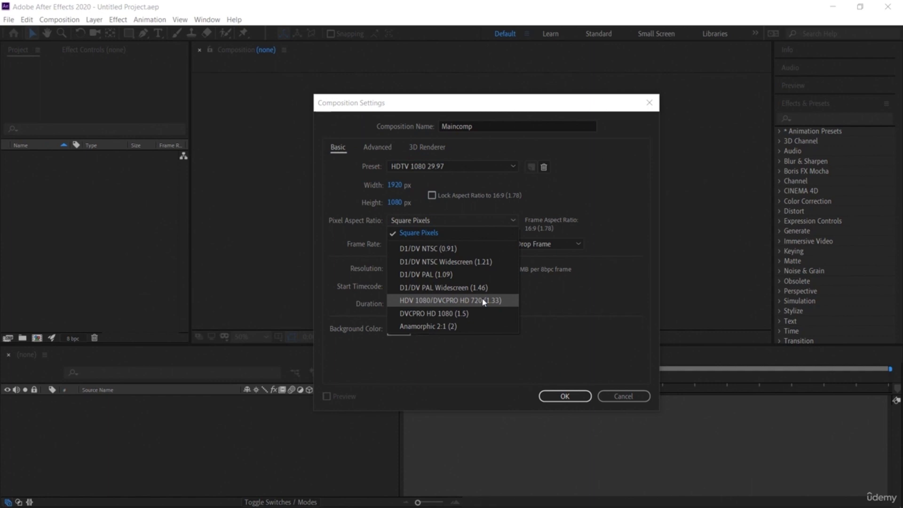
pyautogui.click(580, 202)
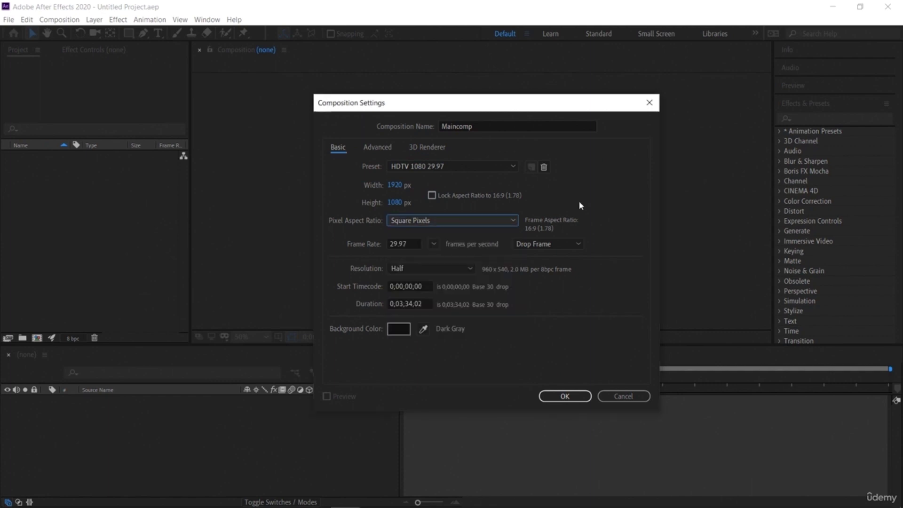
pyautogui.click(557, 242)
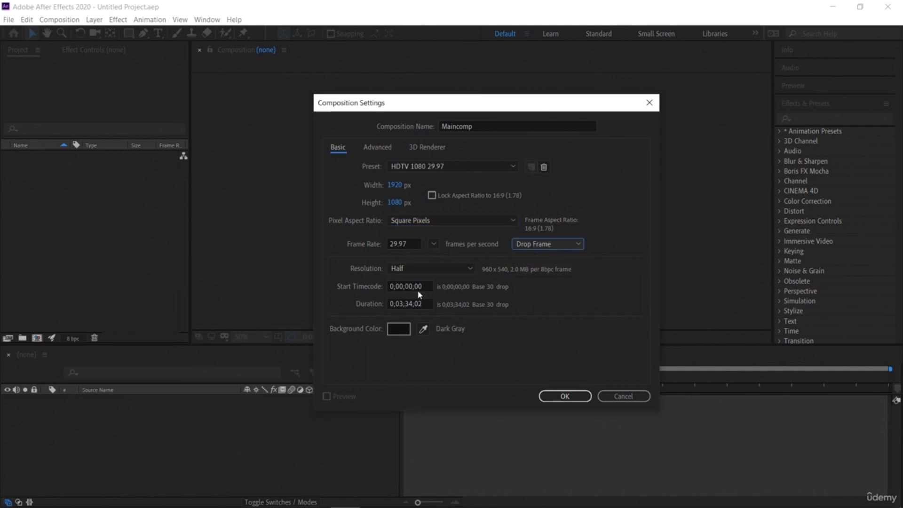
# Step: Set the composition's duration to 0;01;34;02 and its background to yellow D4EB1D, and create the composition
pyautogui.click(399, 306)
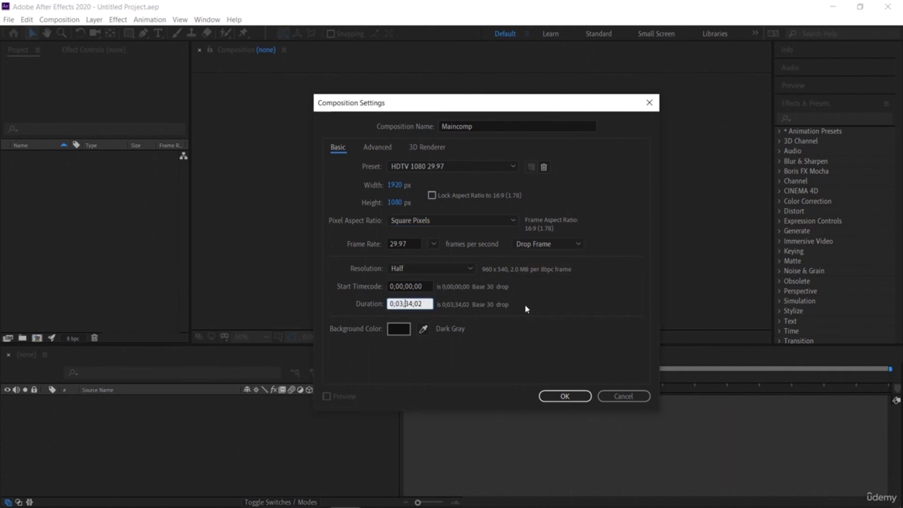
pyautogui.press('BackSpace')
pyautogui.write('1')
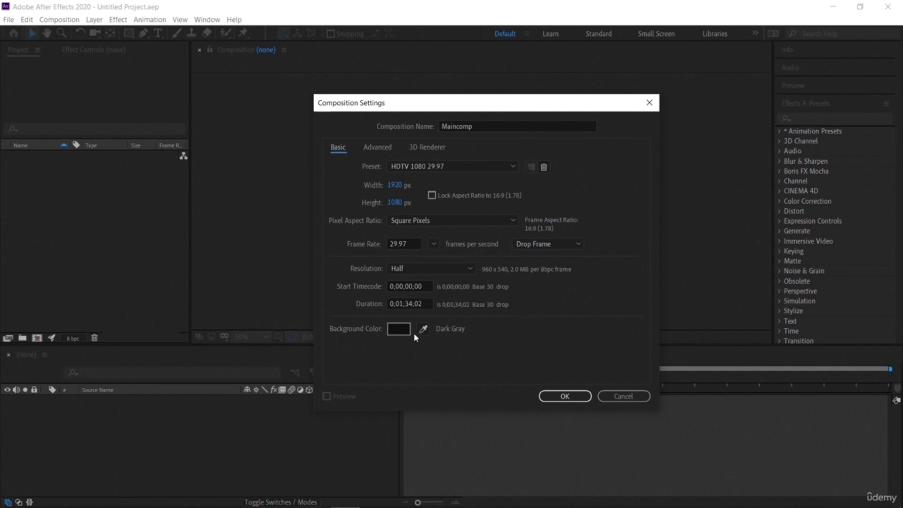
pyautogui.click(408, 329)
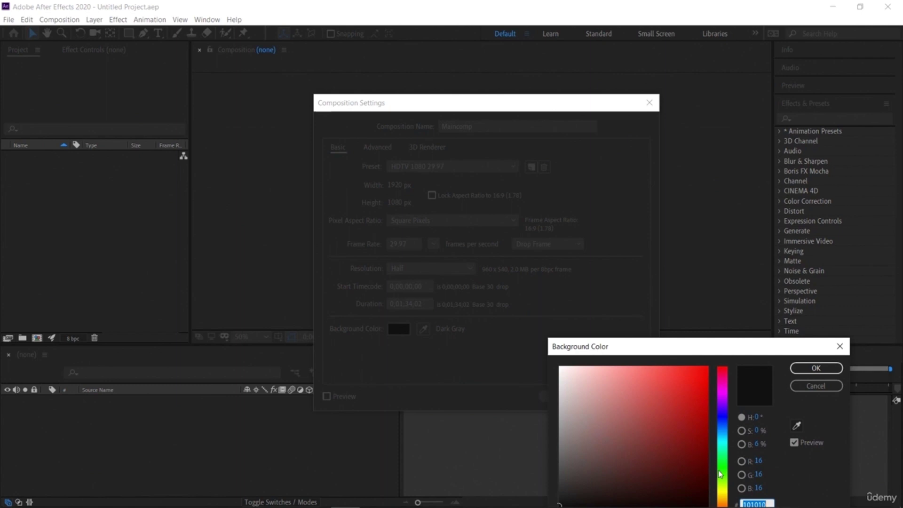
pyautogui.click(721, 488)
pyautogui.click(690, 377)
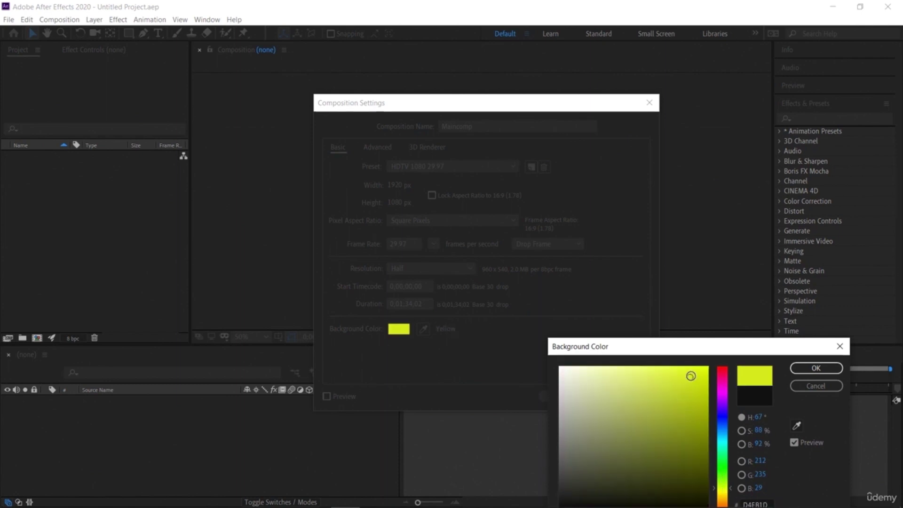
pyautogui.click(816, 368)
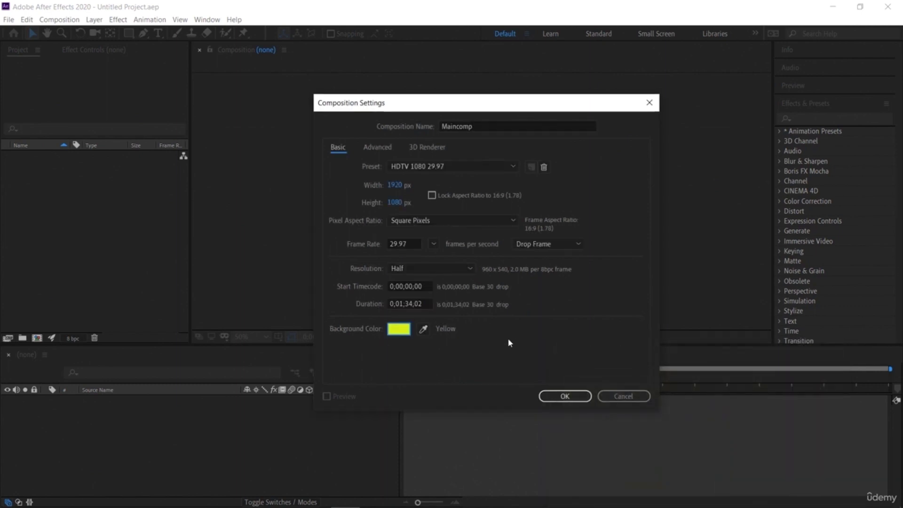
pyautogui.click(565, 398)
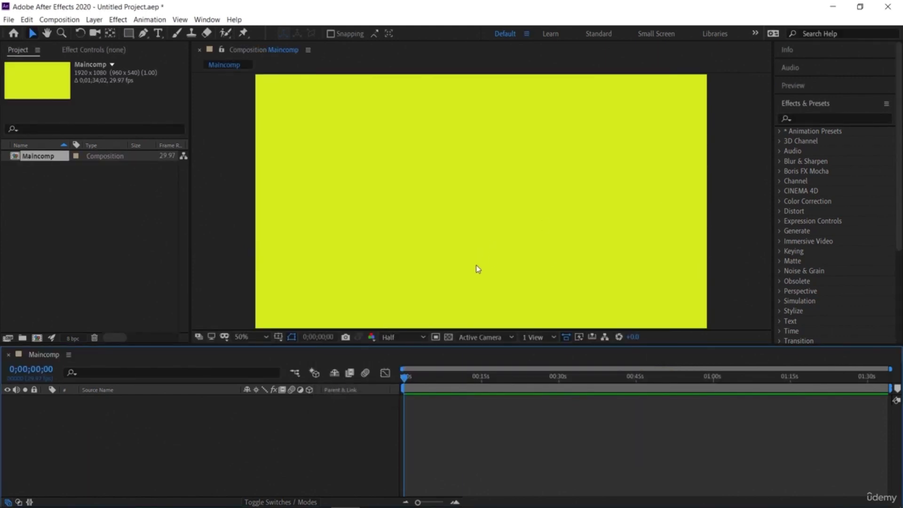
# Step: Toggle the transparency grid of the Maincomp view several times, leaving it switched on
pyautogui.click(449, 337)
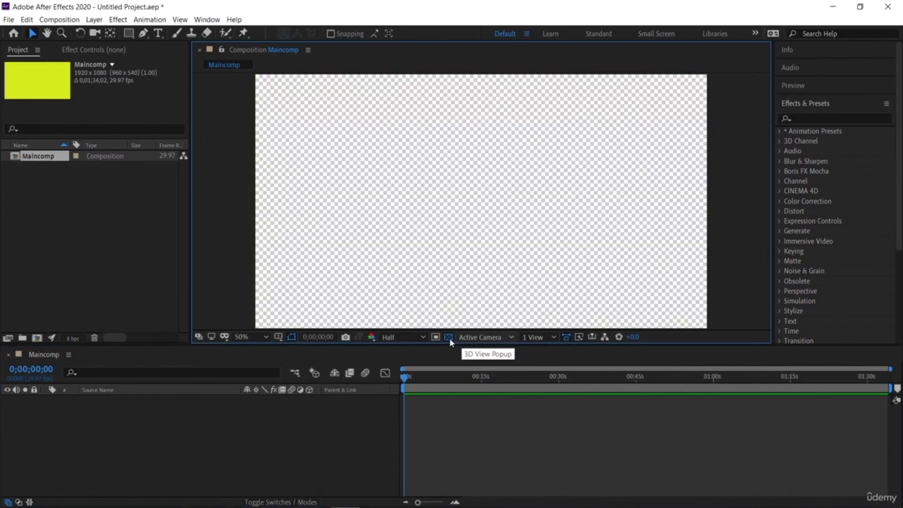
pyautogui.click(448, 338)
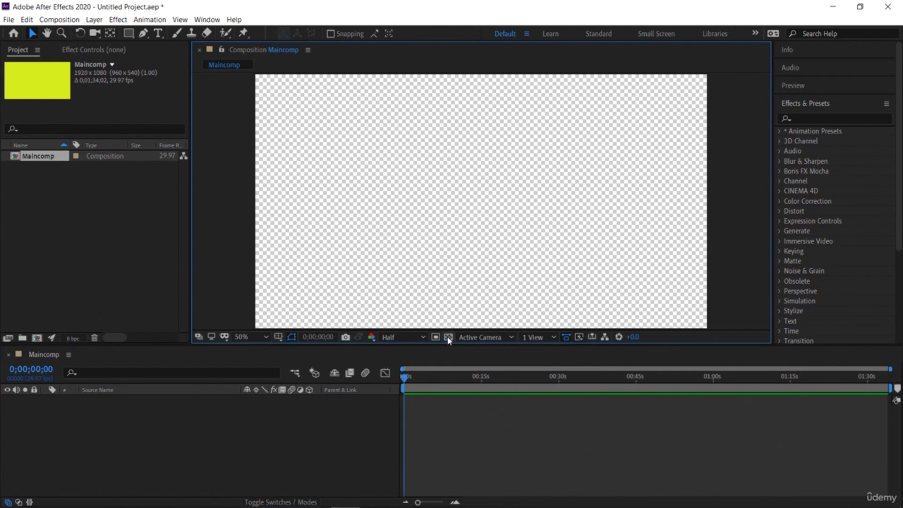
pyautogui.click(449, 338)
pyautogui.click(449, 338)
pyautogui.click(449, 337)
pyautogui.click(101, 241)
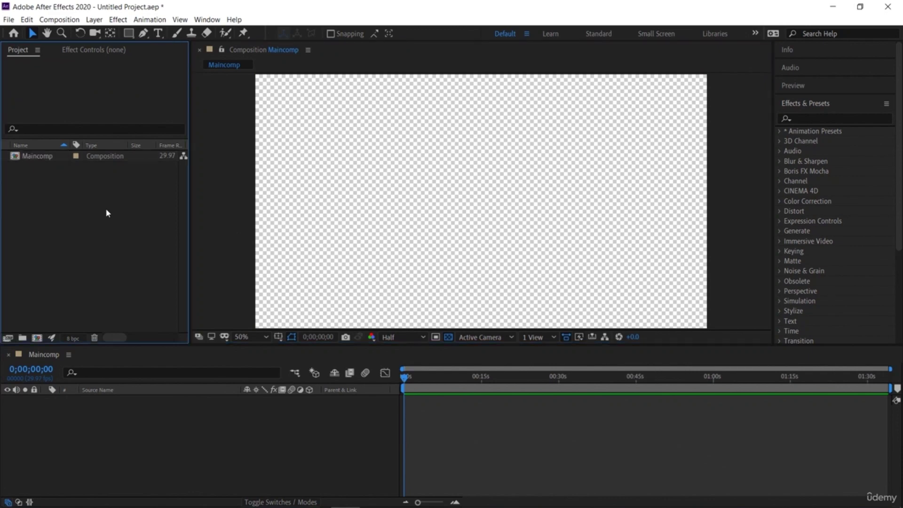
# Step: View the Maincomp composition at 1.5% and 33.3% magnification and return it to 50%
pyautogui.click(248, 337)
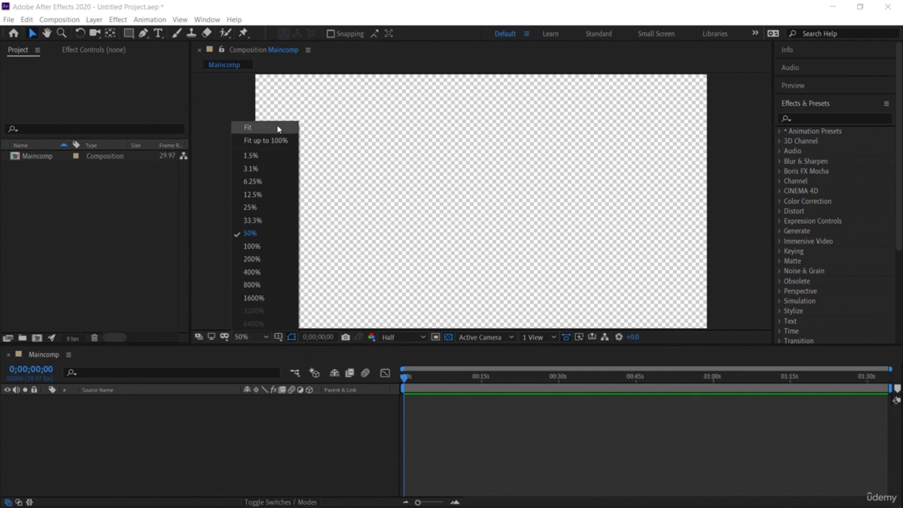
pyautogui.click(262, 157)
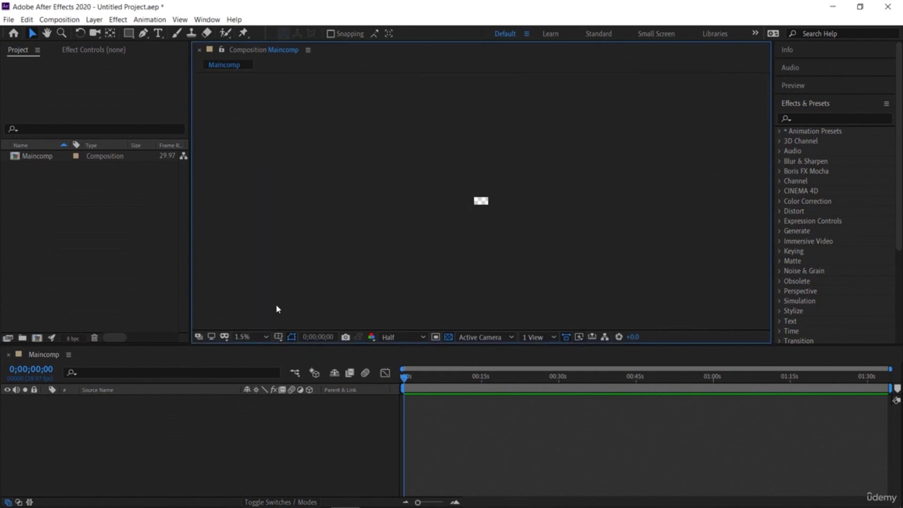
pyautogui.click(257, 337)
pyautogui.click(264, 221)
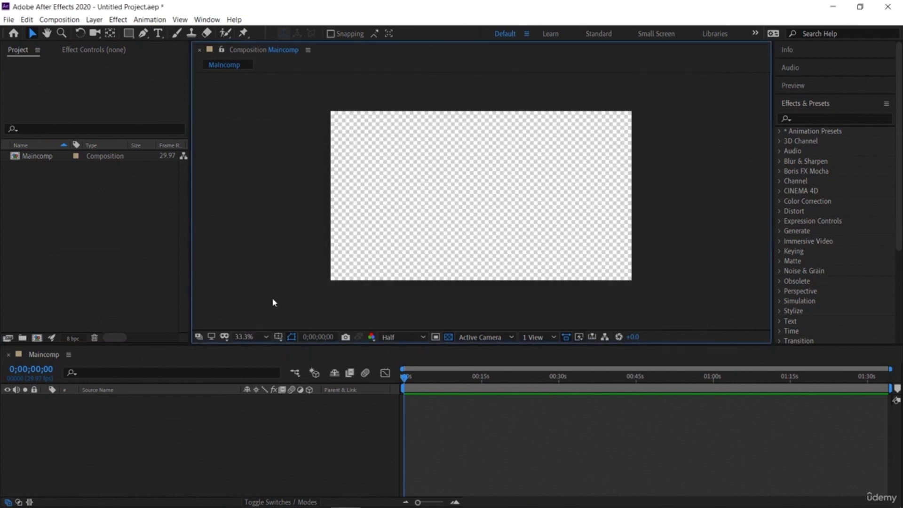
pyautogui.click(259, 338)
pyautogui.click(256, 234)
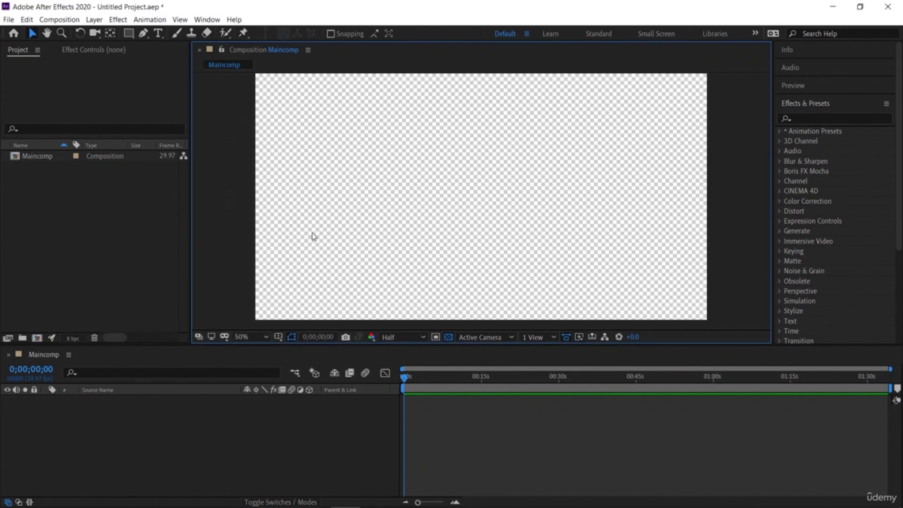
pyautogui.scroll(-3, 394, 227)
pyautogui.scroll(4, 394, 227)
pyautogui.scroll(-3, 394, 228)
# Step: Look through the Learn, Standard, Small Screen and Libraries workspaces and return to the Default workspace
pyautogui.click(557, 36)
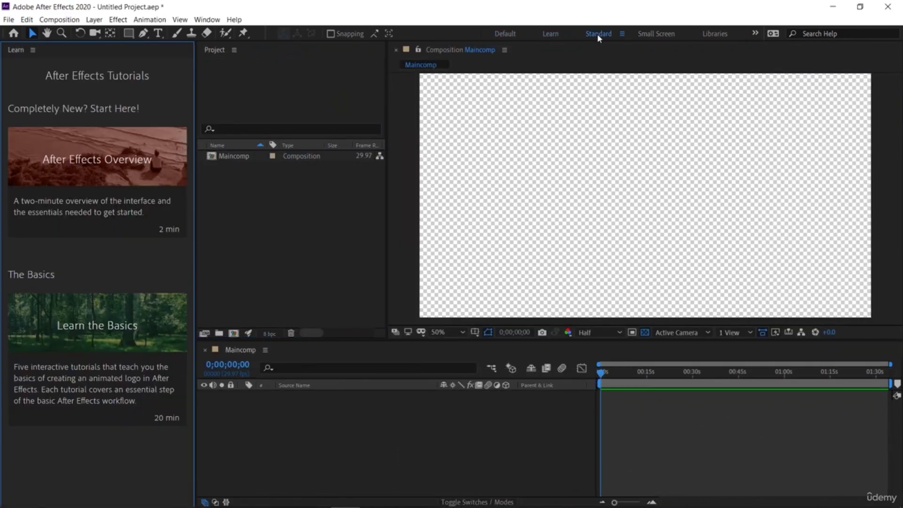
pyautogui.click(598, 36)
pyautogui.click(645, 36)
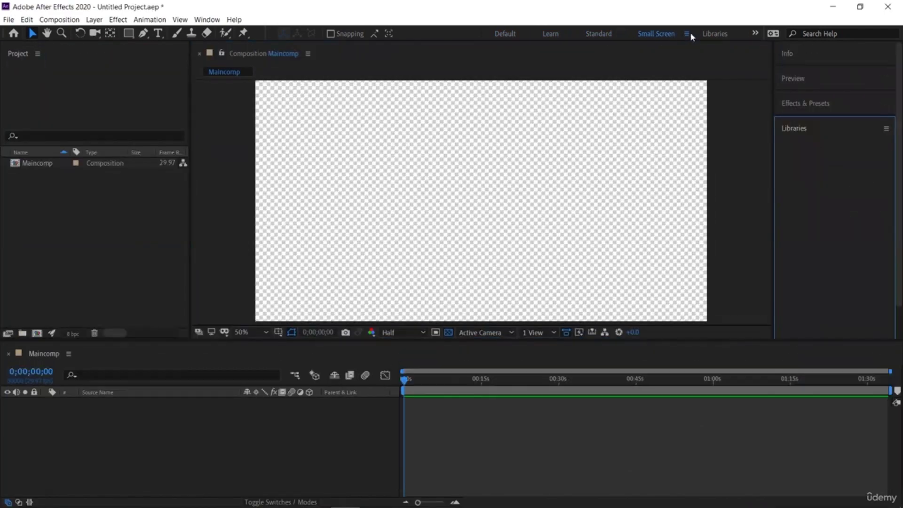
pyautogui.click(709, 34)
pyautogui.click(506, 34)
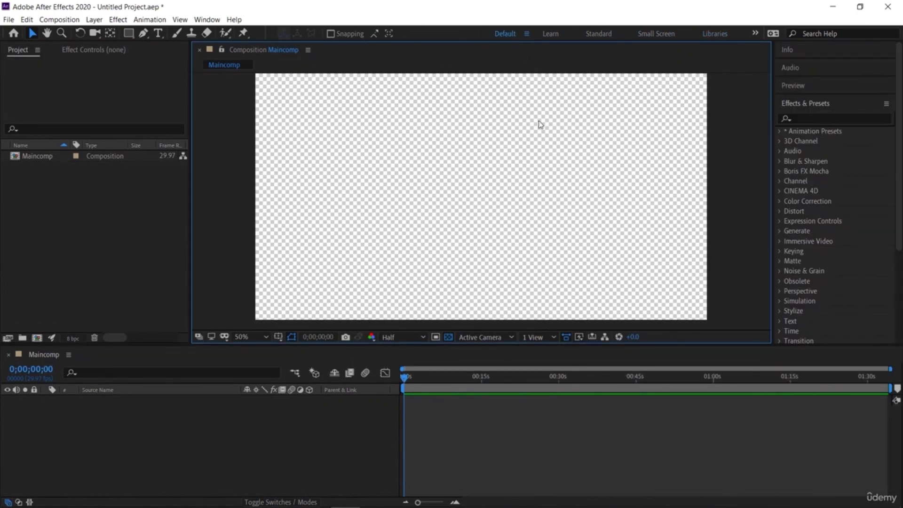
# Step: Look through the available panels, show Lumetri Scopes and close it again
pyautogui.click(210, 20)
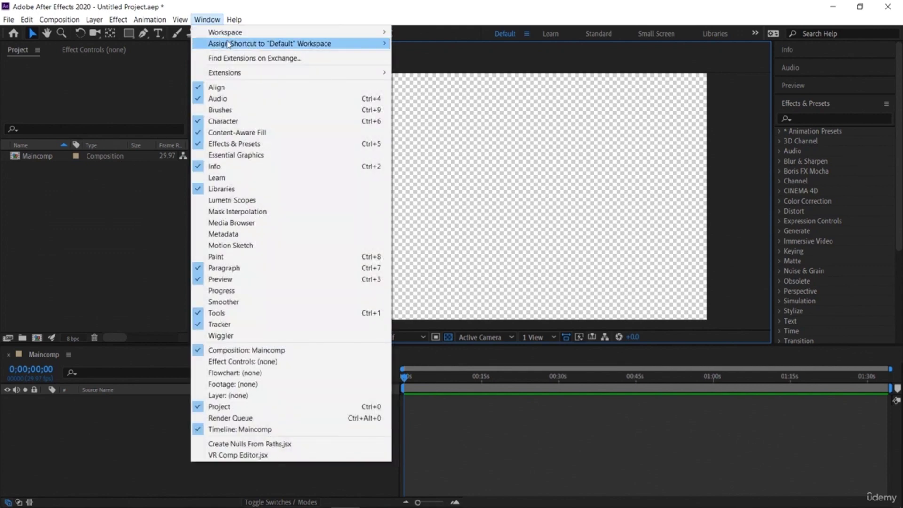
pyautogui.moveTo(229, 36)
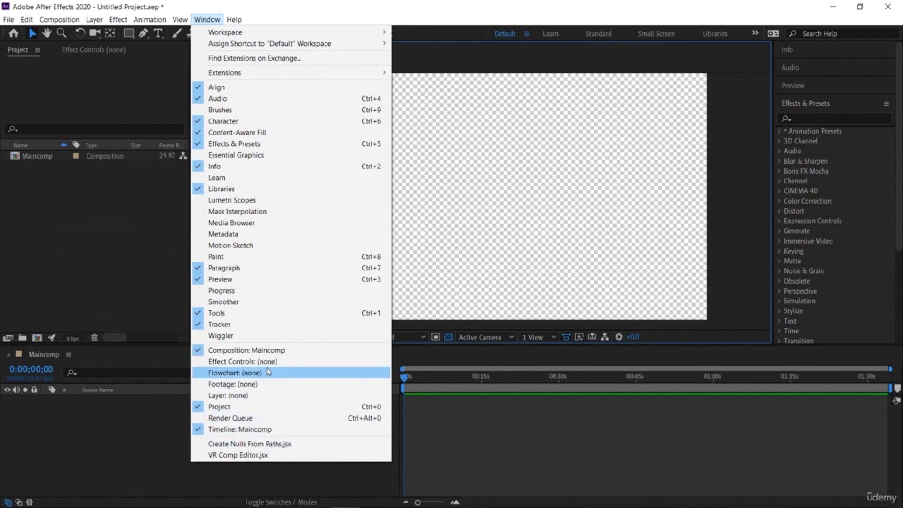
pyautogui.click(271, 200)
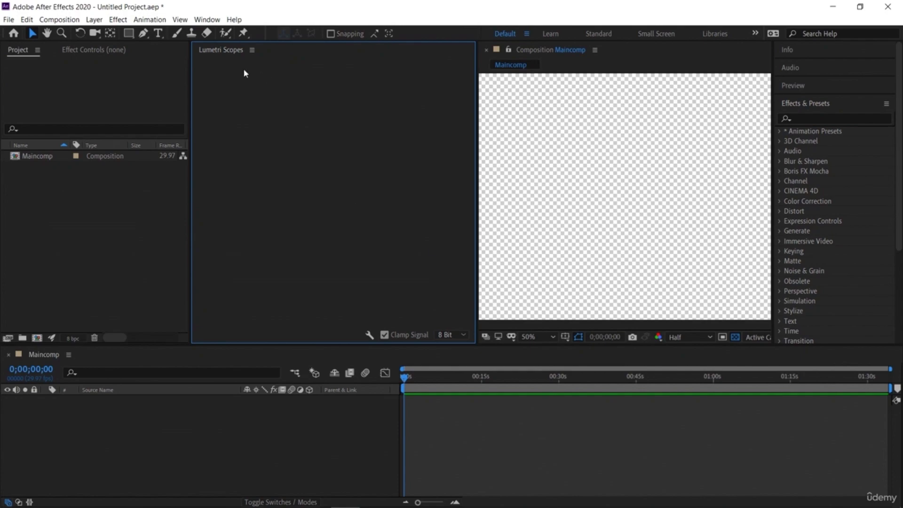
pyautogui.click(252, 51)
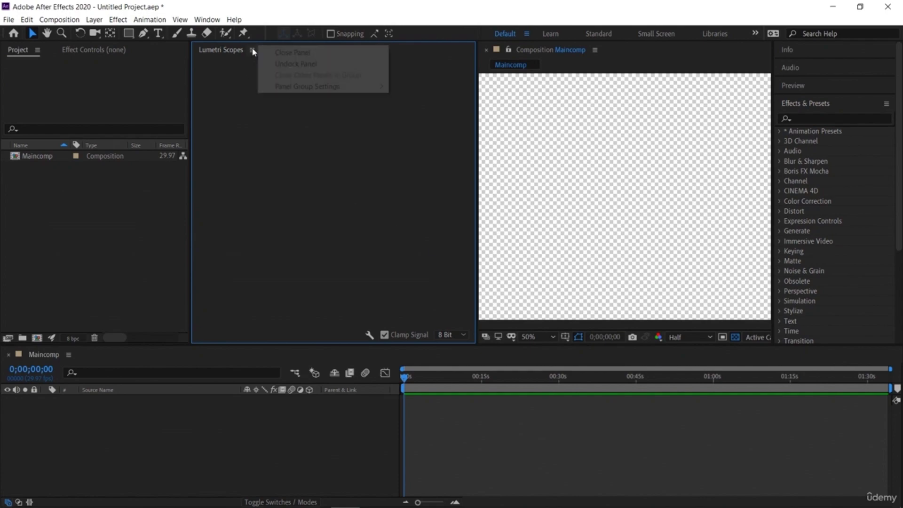
pyautogui.click(280, 53)
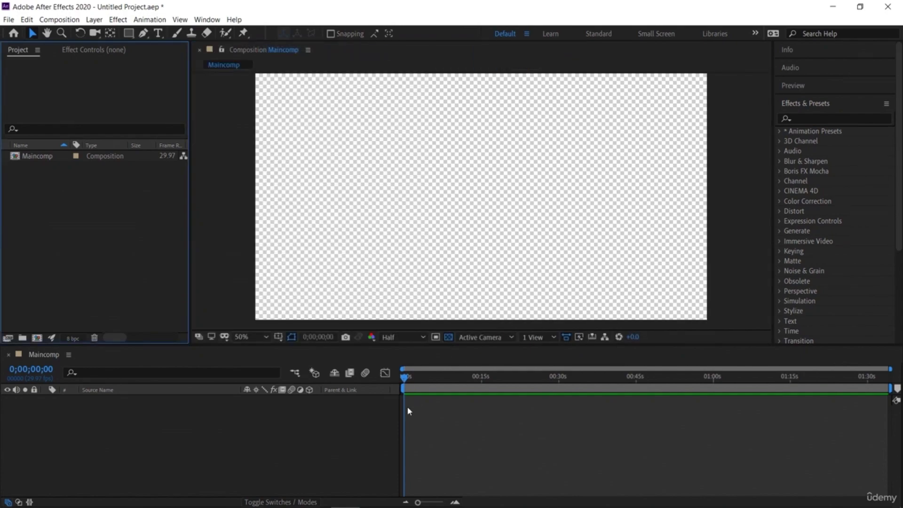
pyautogui.click(442, 442)
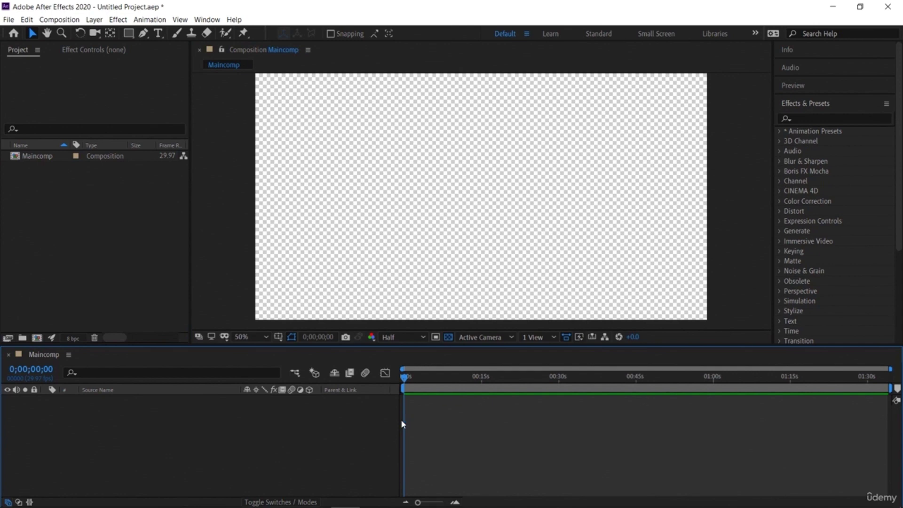
pyautogui.click(211, 262)
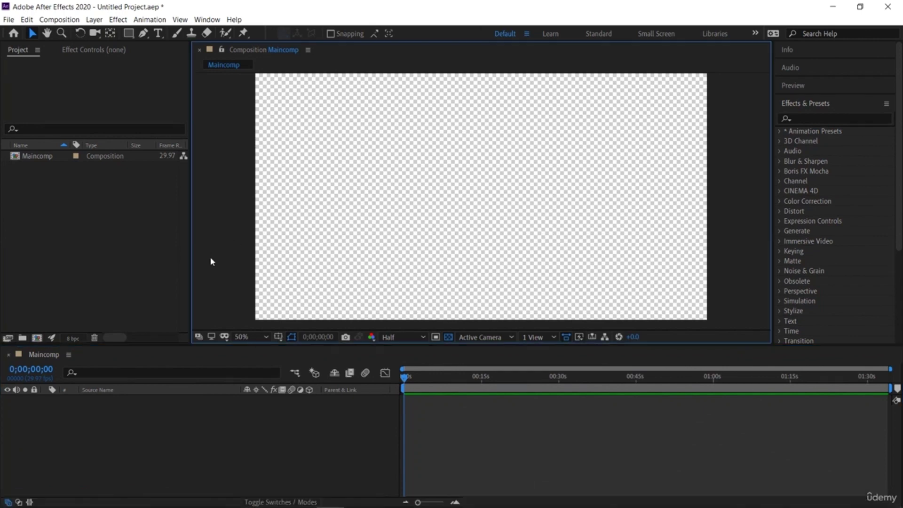
pyautogui.click(168, 266)
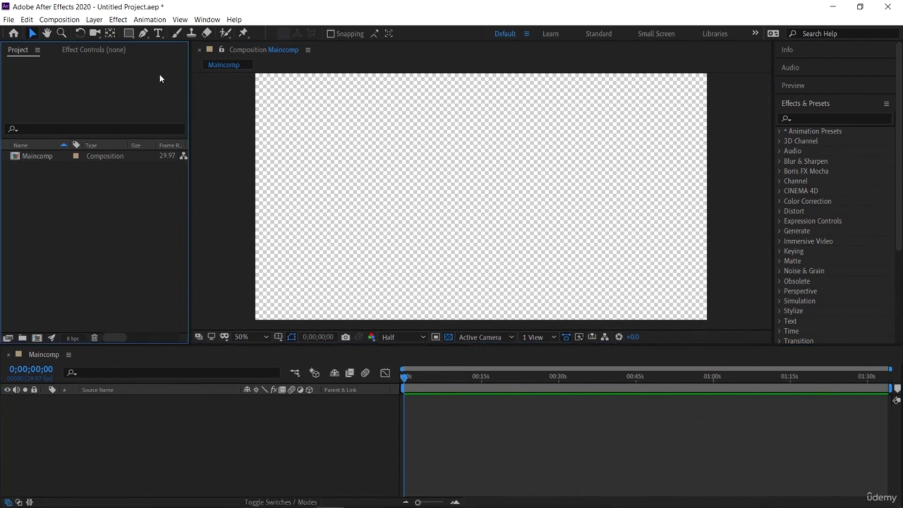
# Step: Draw a circle with the Ellipse tool near the middle of Maincomp and set its stroke width to 0 px
pyautogui.click(129, 33)
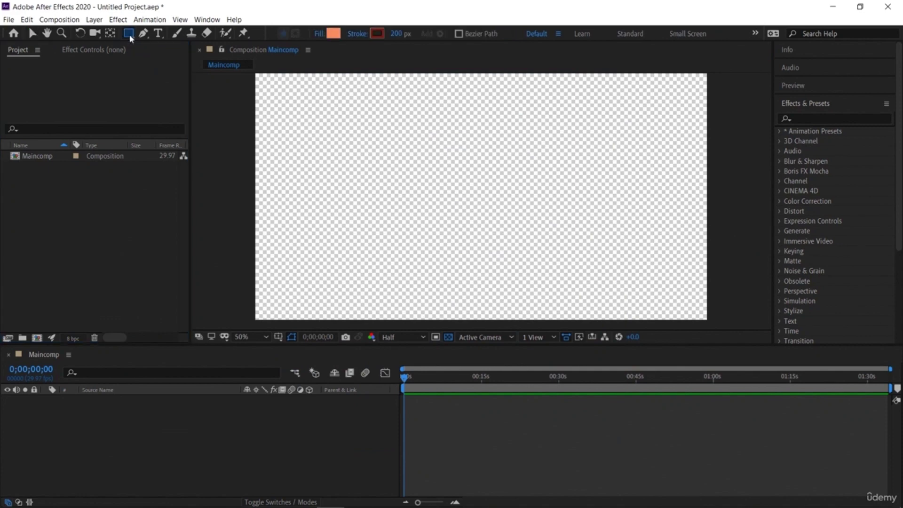
pyautogui.click(129, 35)
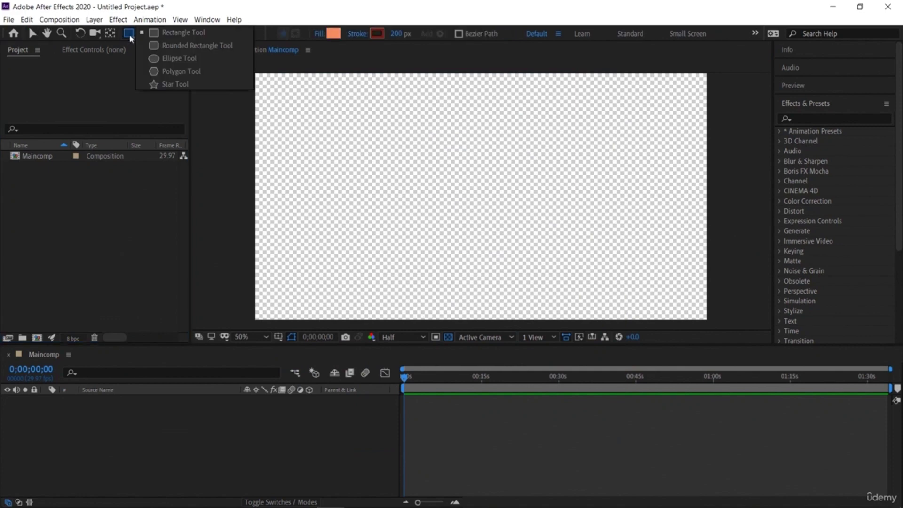
pyautogui.click(189, 58)
pyautogui.moveTo(377, 141)
pyautogui.mouseDown()
pyautogui.moveTo(455, 207)
pyautogui.moveTo(517, 280)
pyautogui.mouseUp()
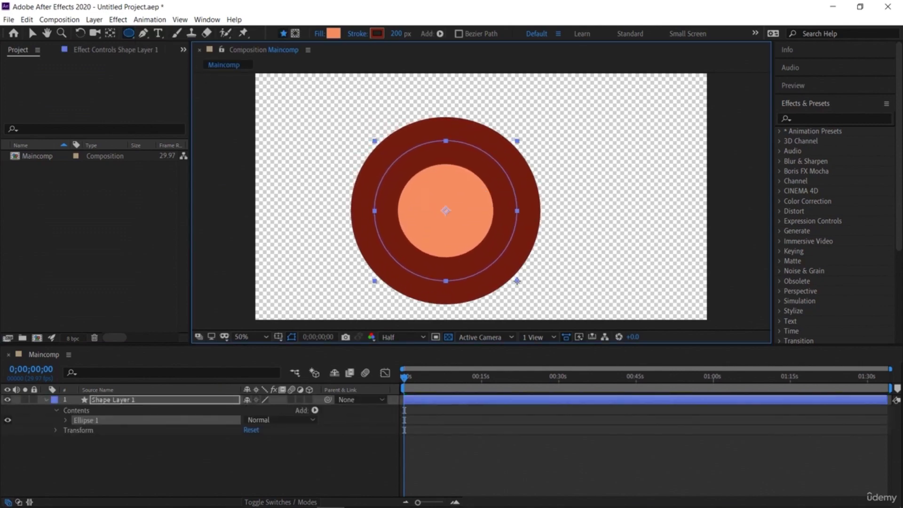
pyautogui.moveTo(397, 34); pyautogui.dragTo(302, 57)
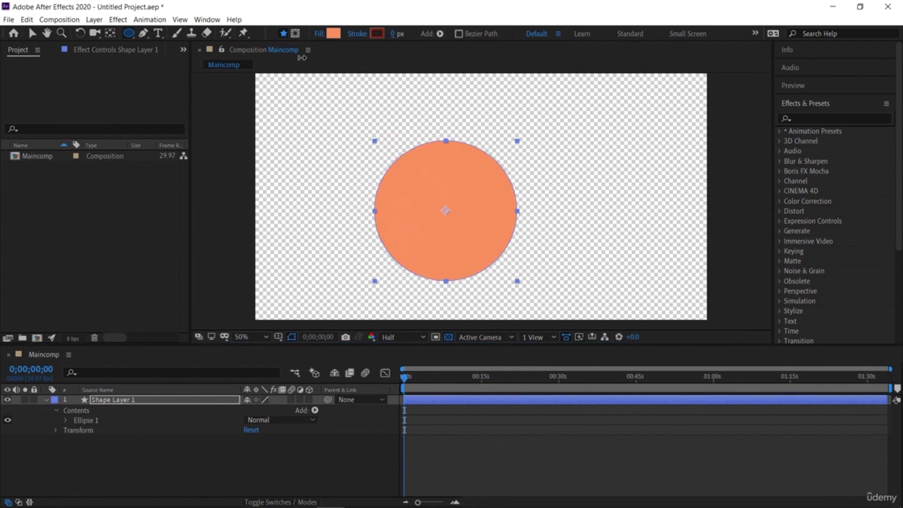
# Step: Change the circle's fill colour to dark blue
pyautogui.click(333, 34)
pyautogui.click(696, 431)
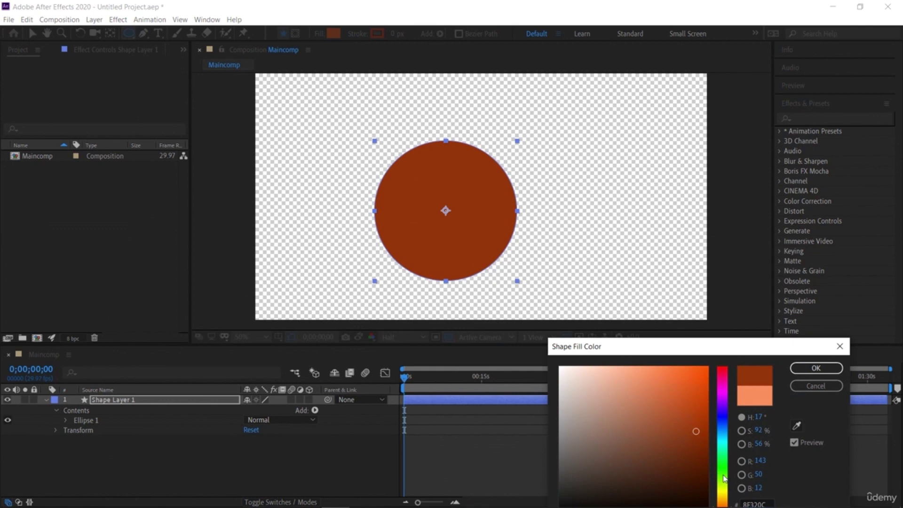
pyautogui.moveTo(724, 480); pyautogui.dragTo(724, 470)
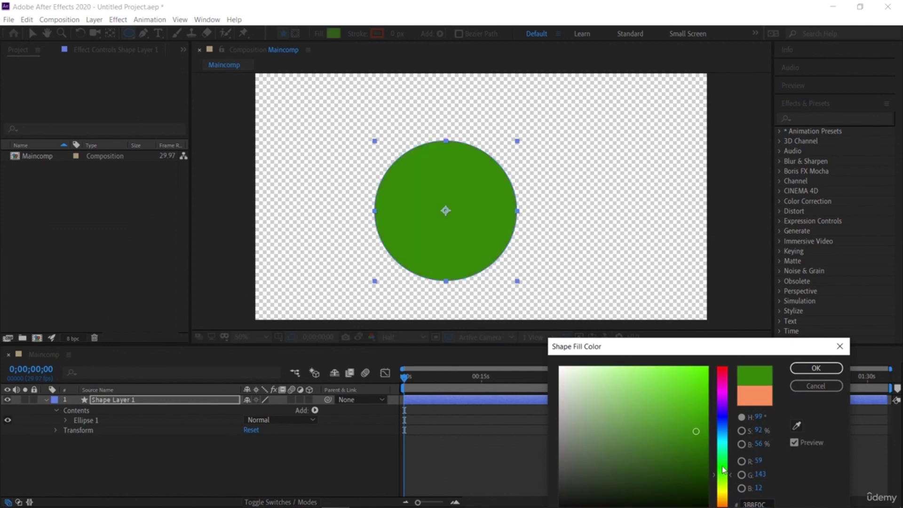
pyautogui.click(727, 419)
pyautogui.click(798, 371)
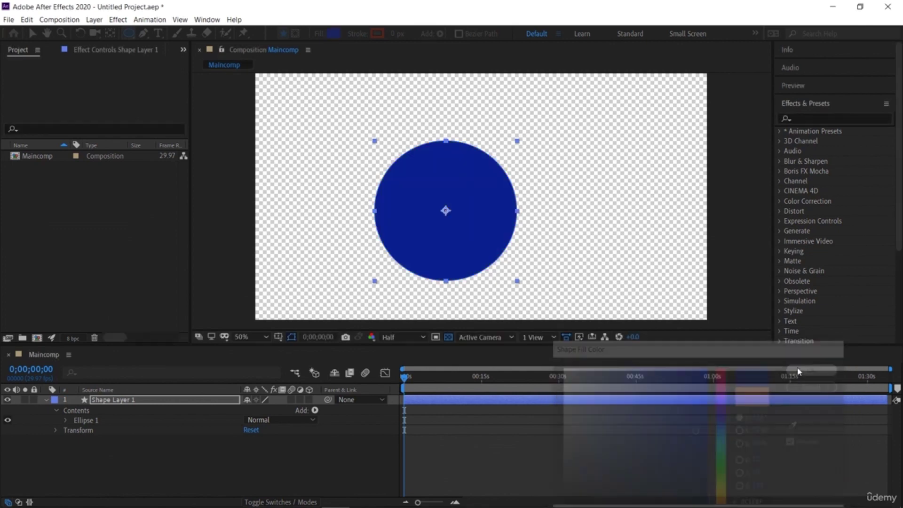
# Step: Move the circle slightly up in the composition with the Selection tool and shrink it a little
pyautogui.click(32, 33)
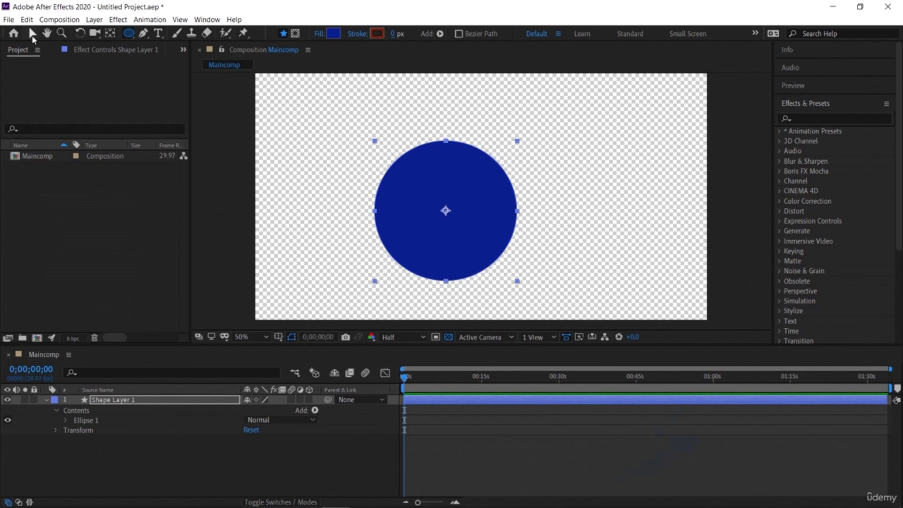
pyautogui.moveTo(443, 196)
pyautogui.mouseDown()
pyautogui.moveTo(468, 182)
pyautogui.moveTo(437, 184)
pyautogui.mouseUp()
pyautogui.moveTo(384, 130)
pyautogui.mouseDown()
pyautogui.moveTo(403, 148)
pyautogui.moveTo(385, 137)
pyautogui.mouseUp()
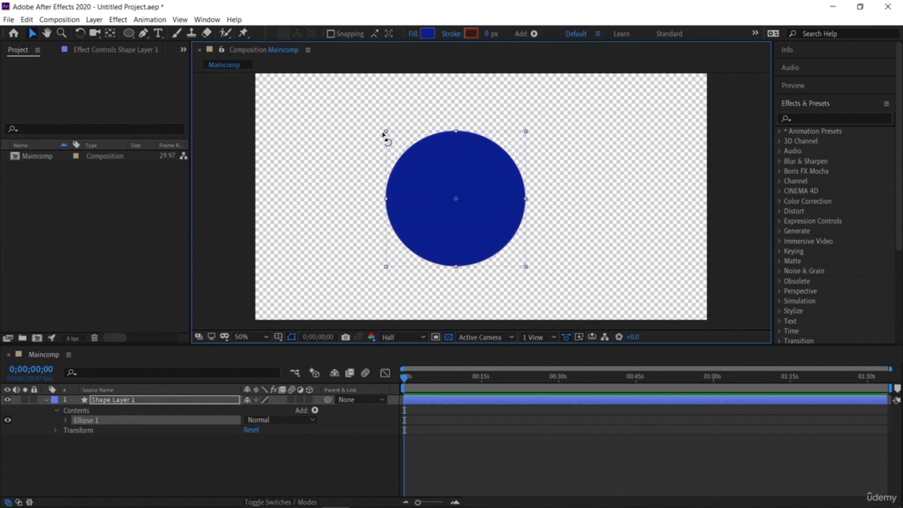
# Step: Reveal the Transform properties of Shape Layer 1 and move the circle to position 899, 644
pyautogui.click(46, 400)
pyautogui.click(97, 441)
pyautogui.click(65, 402)
pyautogui.click(46, 399)
pyautogui.click(57, 430)
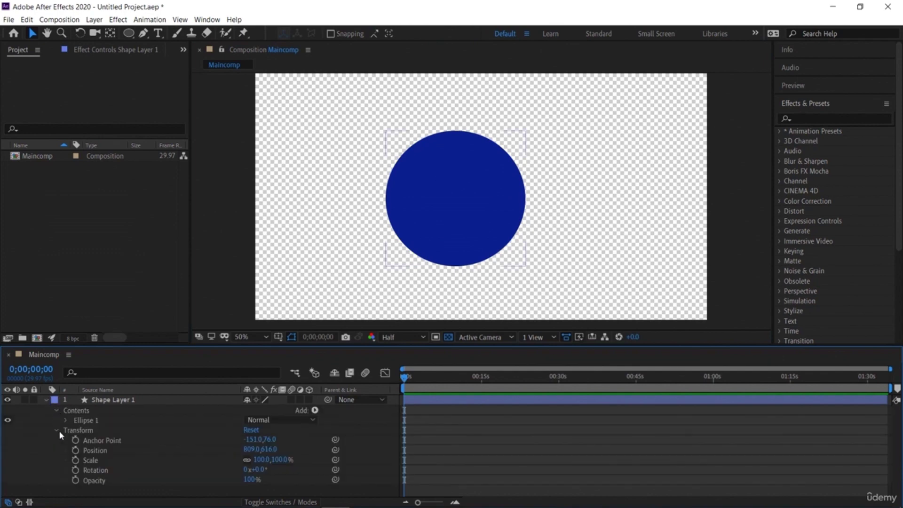
pyautogui.click(103, 490)
pyautogui.moveTo(450, 228); pyautogui.dragTo(472, 234)
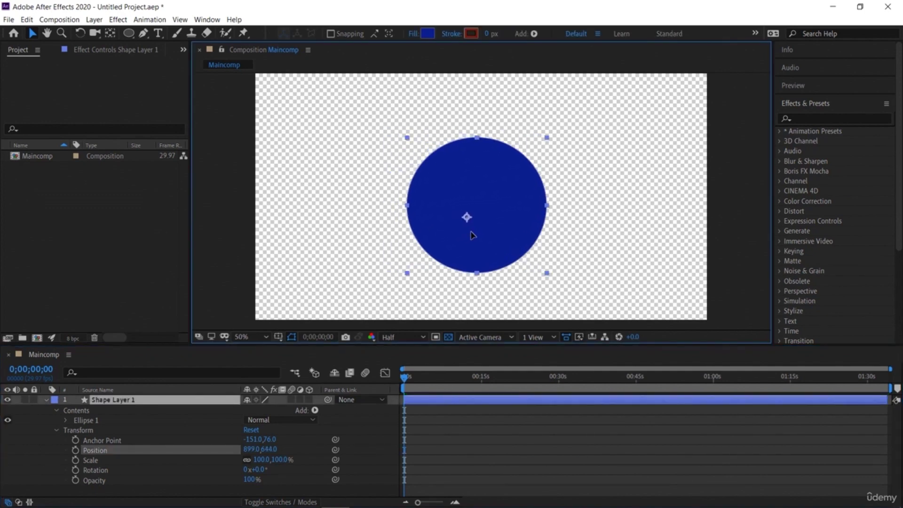
pyautogui.click(46, 400)
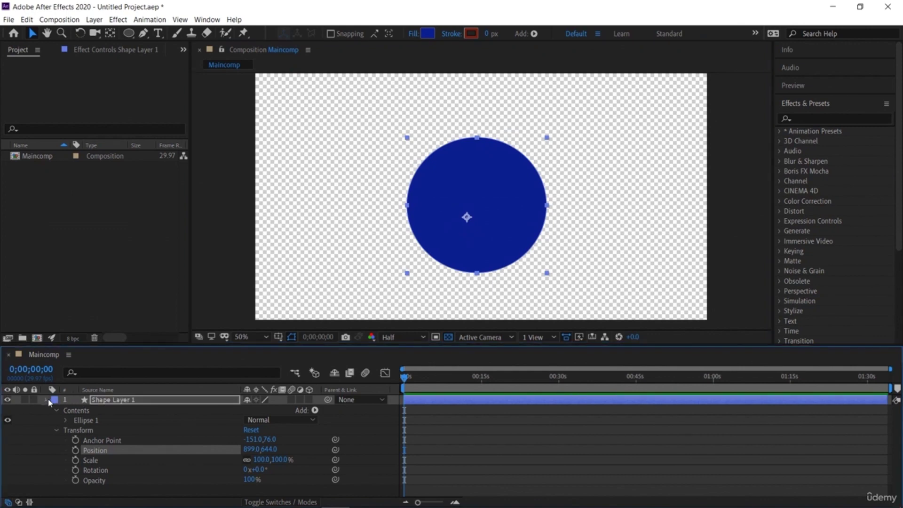
# Step: Enable Position keyframing for Shape Layer 1 with a first keyframe at 0;00;00;14
pyautogui.click(457, 502)
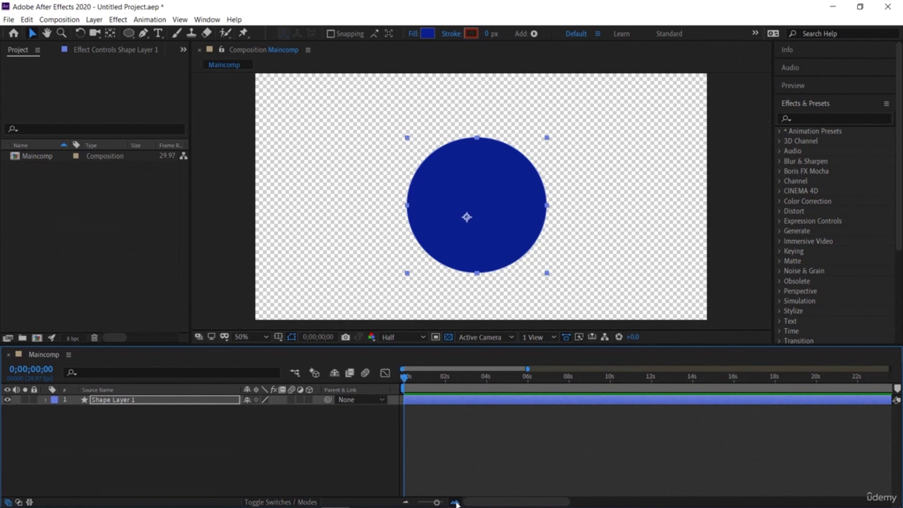
pyautogui.click(455, 502)
pyautogui.moveTo(411, 381); pyautogui.dragTo(422, 411)
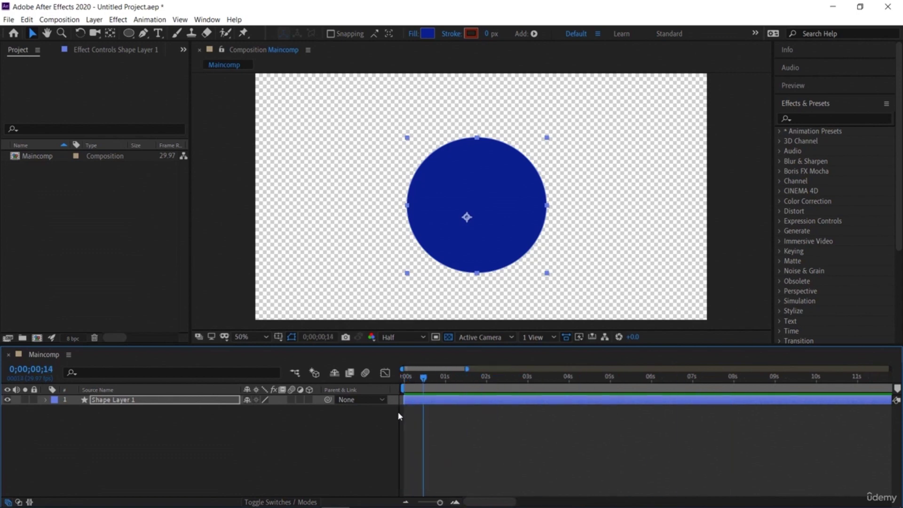
pyautogui.click(46, 400)
pyautogui.click(58, 430)
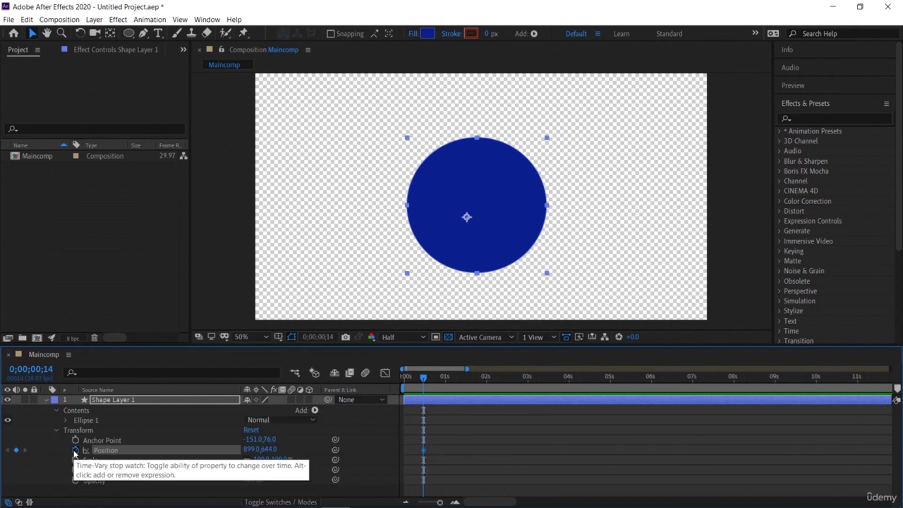
pyautogui.click(76, 450)
# Step: Shift the circle left along X with a second Position keyframe at 0;00;01;15, and preview the motion from the start
pyautogui.moveTo(422, 380); pyautogui.dragTo(466, 378)
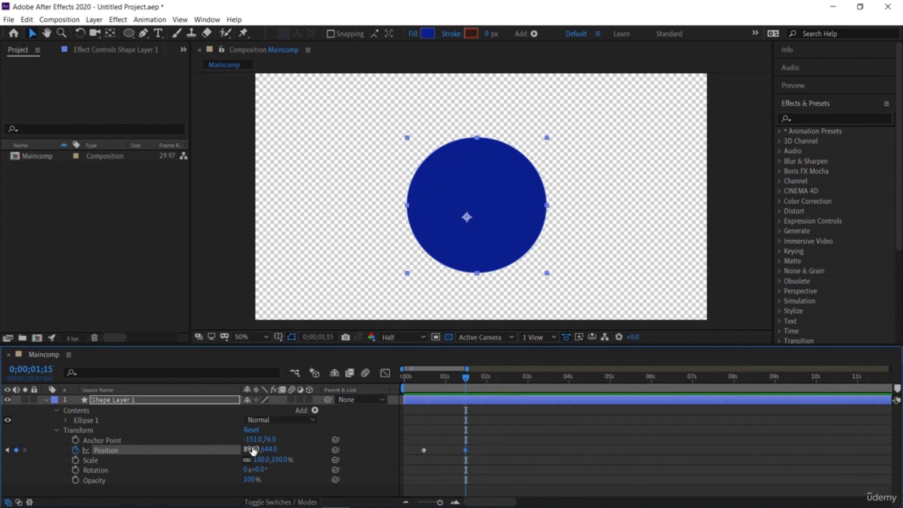
pyautogui.moveTo(251, 449); pyautogui.dragTo(51, 435)
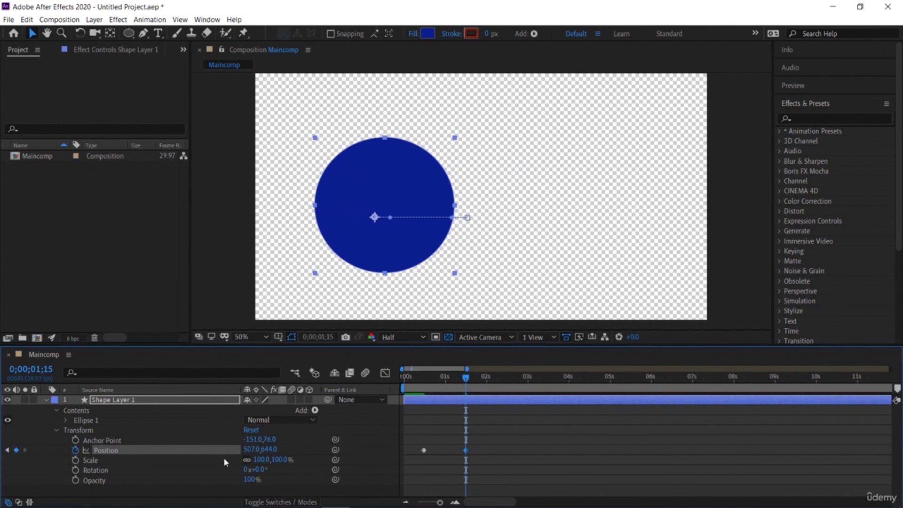
pyautogui.moveTo(218, 453); pyautogui.dragTo(173, 451)
pyautogui.moveTo(465, 382); pyautogui.dragTo(308, 396)
pyautogui.press('space')
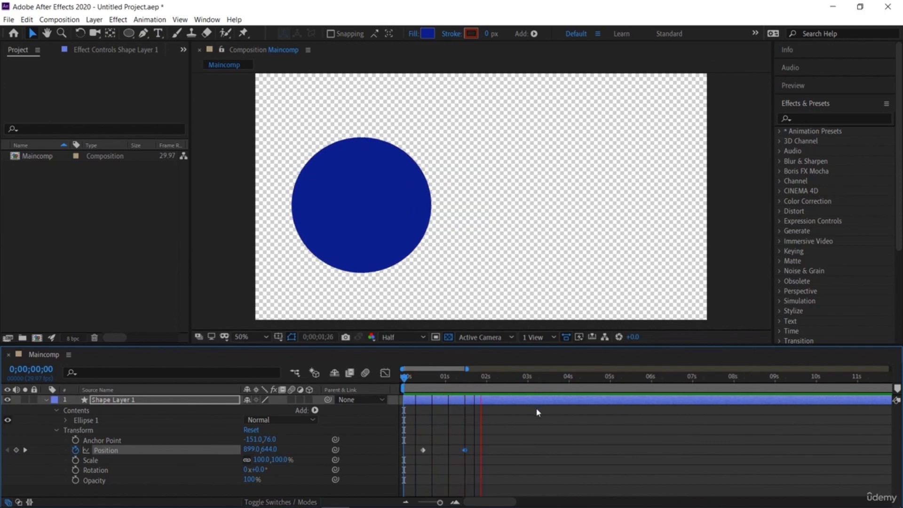
pyautogui.press('space')
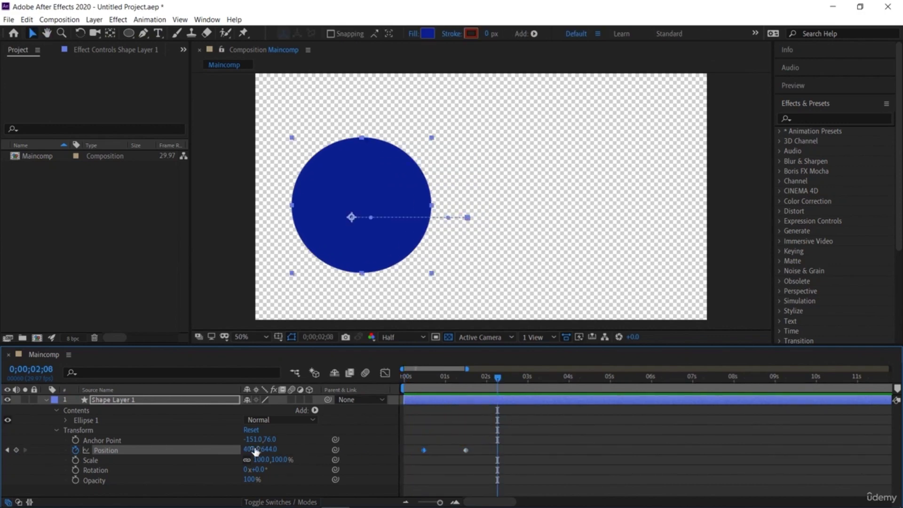
# Step: Add a Position keyframe of 1495, 644 at 0;00;02;08 and preview the animation
pyautogui.moveTo(250, 450); pyautogui.dragTo(761, 454)
pyautogui.press('space')
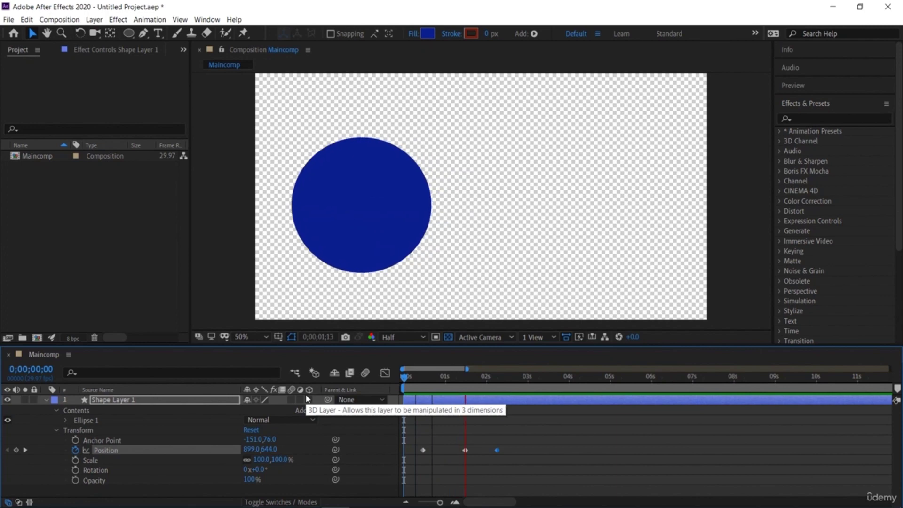
pyautogui.press('space')
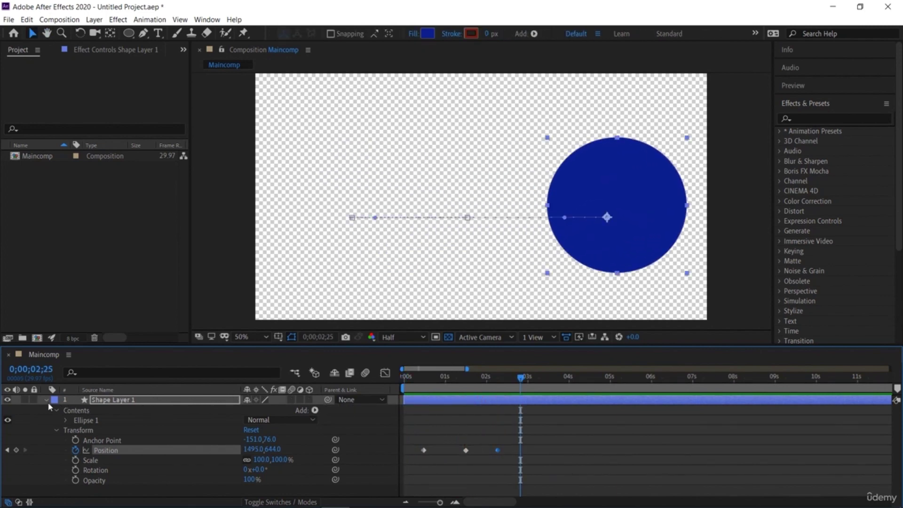
# Step: Remove all Position keyframes from Shape Layer 1 and move the circle back near the composition's centre
pyautogui.click(76, 450)
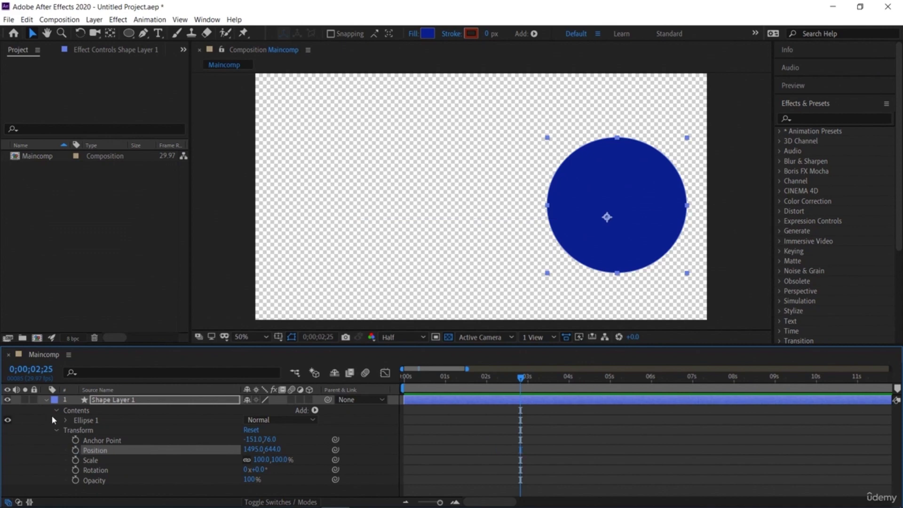
pyautogui.click(46, 399)
pyautogui.moveTo(621, 246); pyautogui.dragTo(463, 251)
pyautogui.click(286, 449)
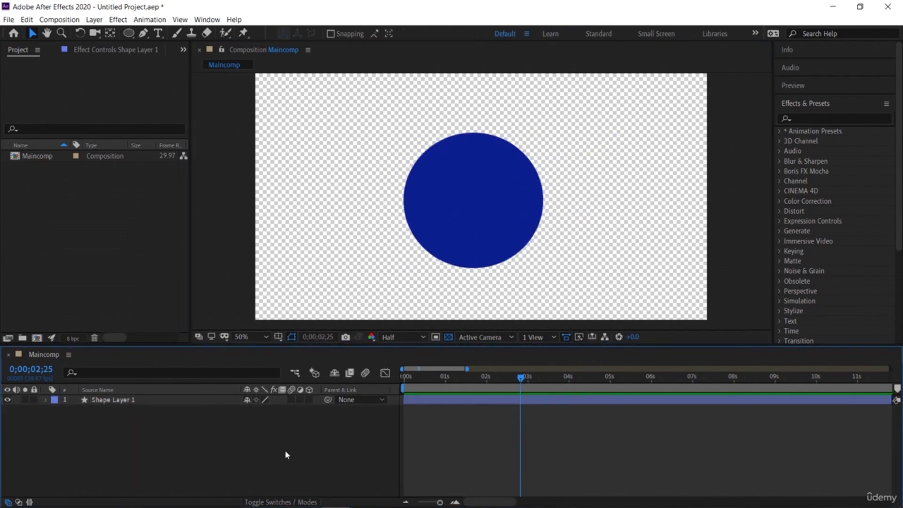
# Step: Create a new 1920 x 1080 px solid layer in cyan, colour 46D2E7
pyautogui.rightClick(284, 450)
pyautogui.moveTo(338, 343)
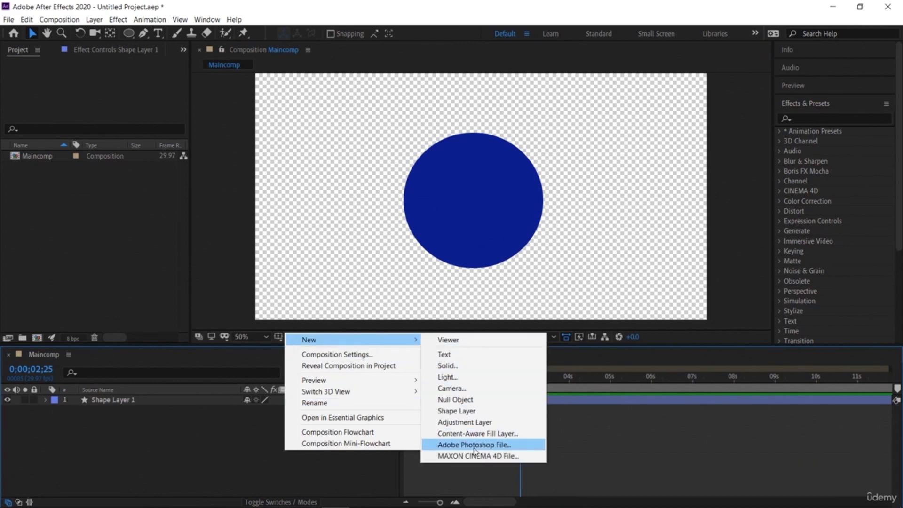
pyautogui.click(475, 367)
pyautogui.click(603, 329)
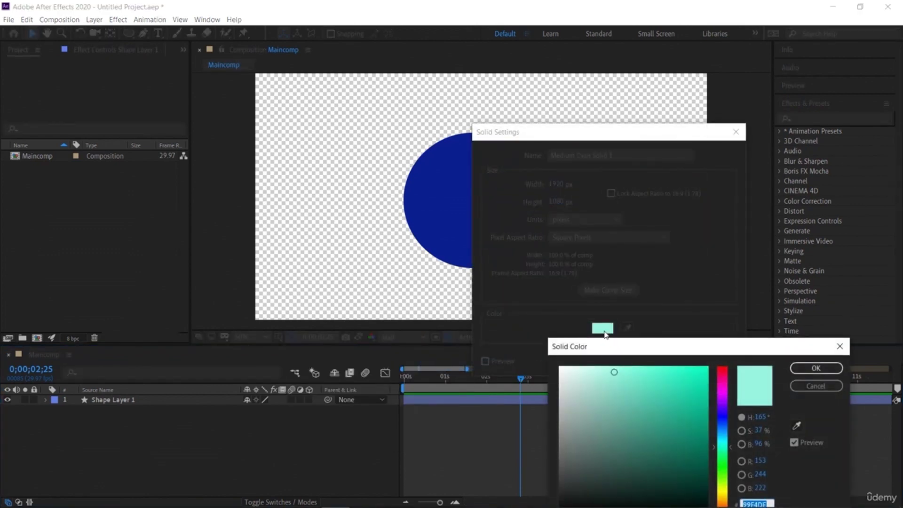
pyautogui.click(725, 438)
pyautogui.click(663, 379)
pyautogui.click(816, 368)
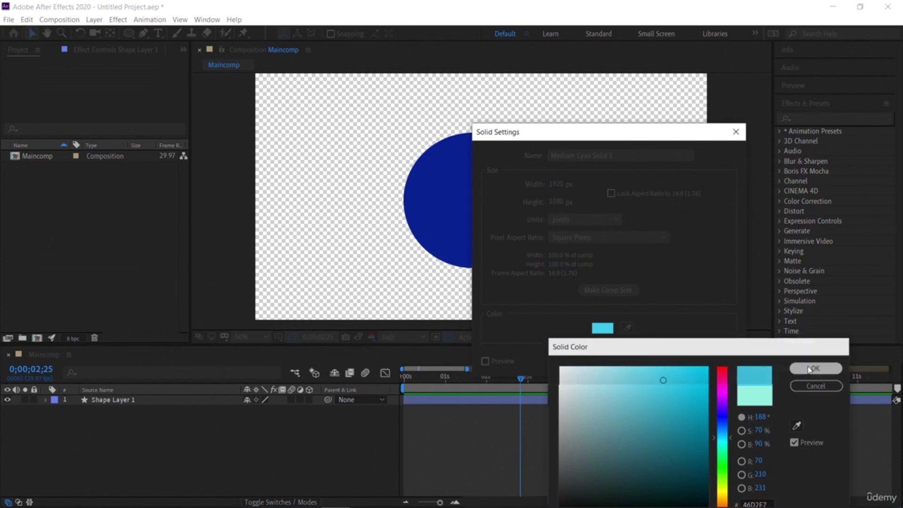
pyautogui.click(660, 364)
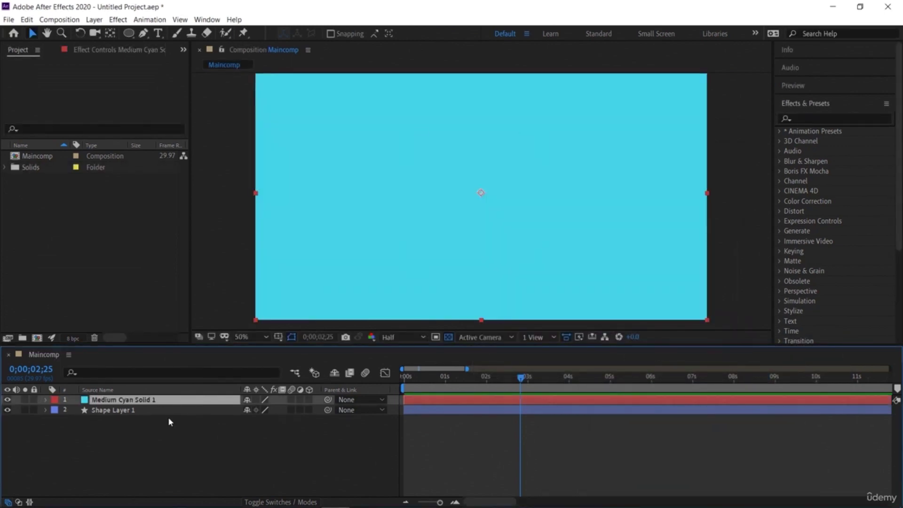
# Step: Place the cyan solid beneath Shape Layer 1 and set the current time to 0;00;04;08
pyautogui.hotkey('ctrl', '[')
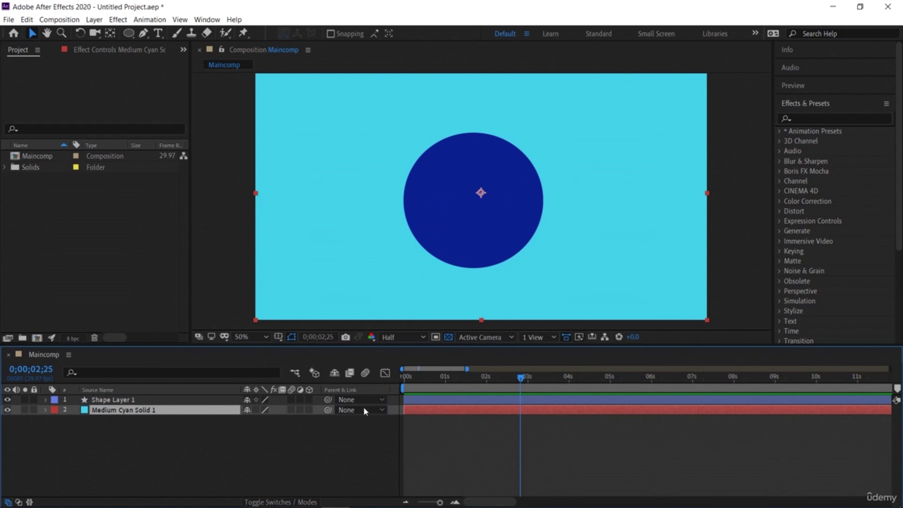
pyautogui.moveTo(520, 378); pyautogui.dragTo(580, 423)
pyautogui.click(744, 276)
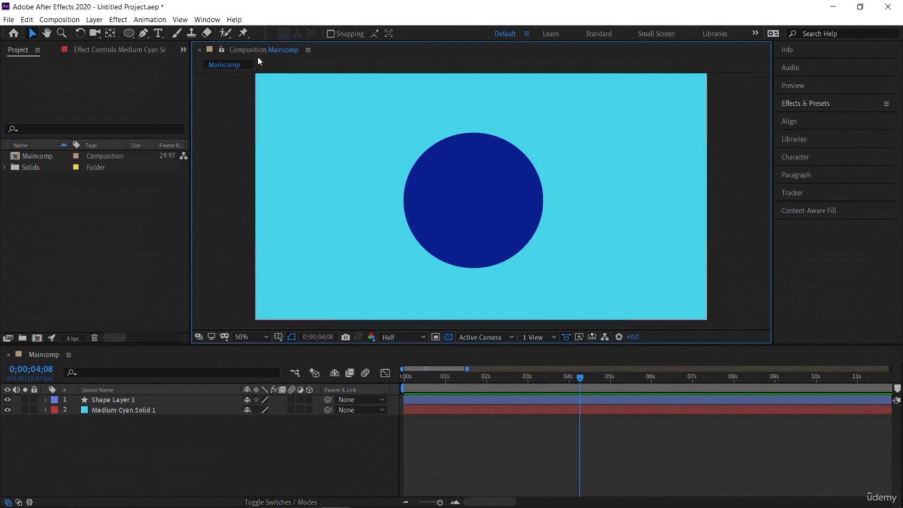
# Step: Close the Effects & Presets panel and show it again
pyautogui.click(205, 22)
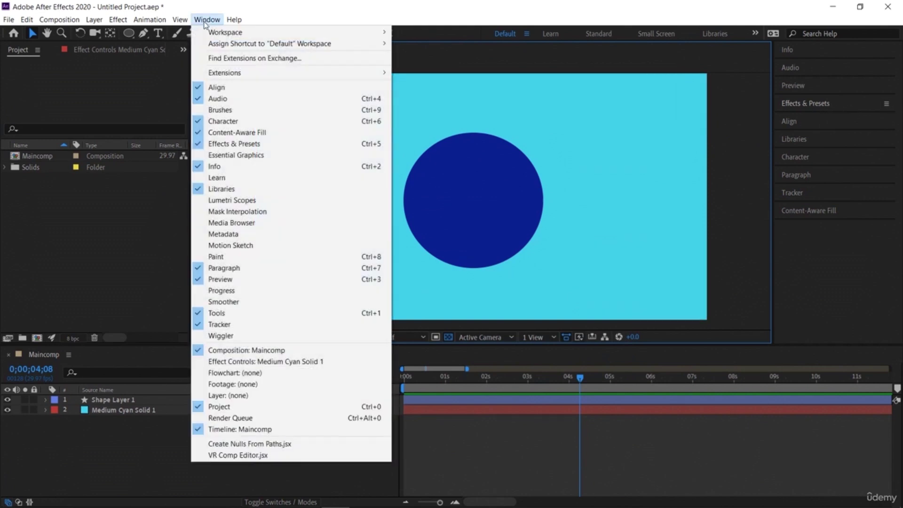
pyautogui.click(231, 143)
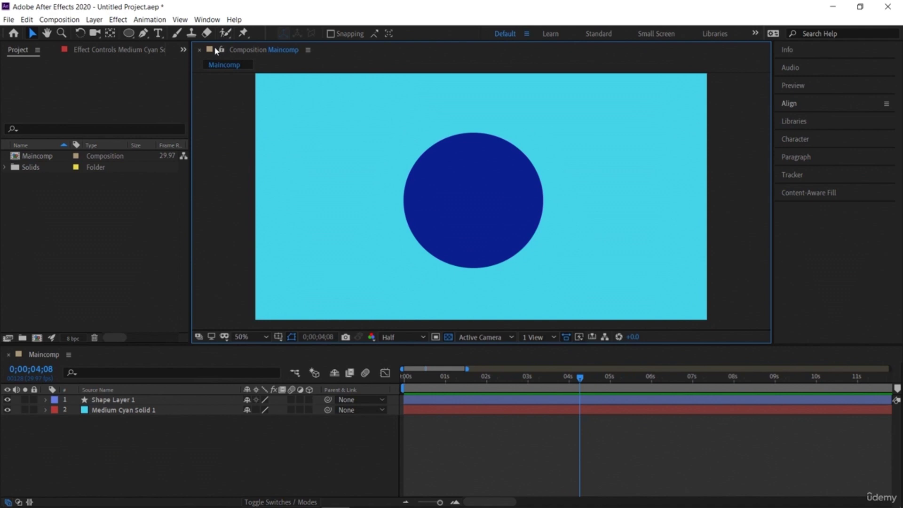
pyautogui.click(207, 20)
pyautogui.click(230, 142)
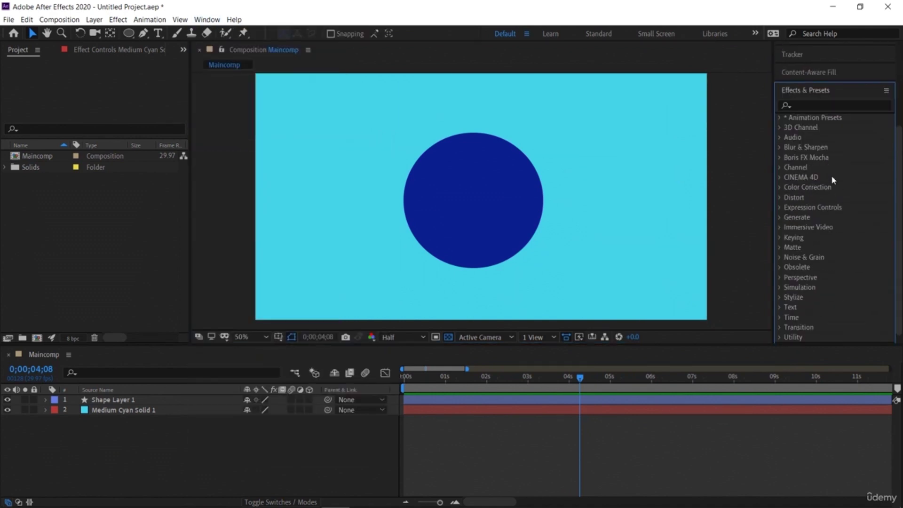
# Step: Apply the Circuit preset from the Backgrounds animation presets to the cyan solid and preview it from the start
pyautogui.click(780, 117)
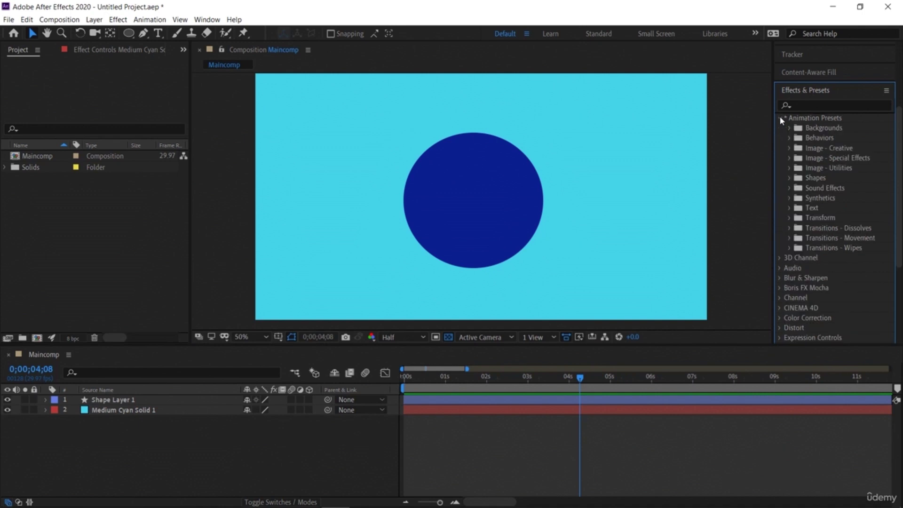
pyautogui.click(789, 127)
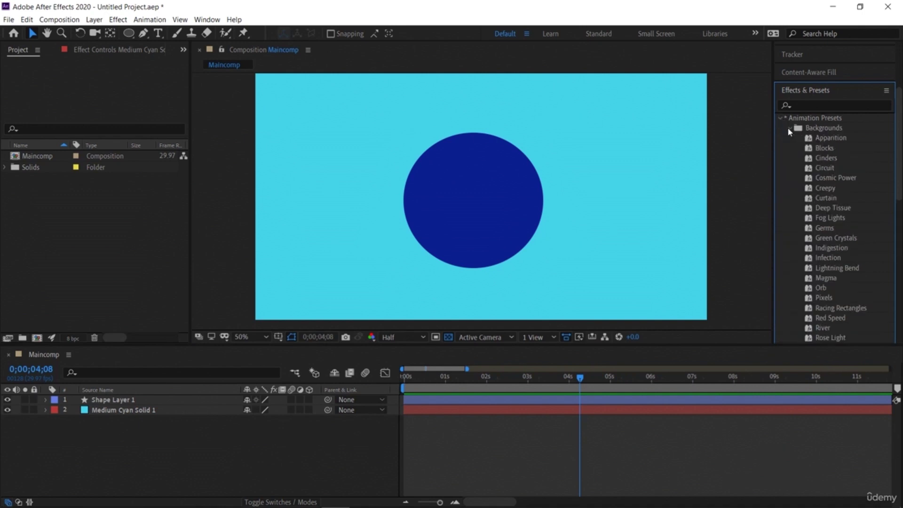
pyautogui.click(819, 169)
pyautogui.moveTo(818, 171); pyautogui.dragTo(623, 181)
pyautogui.moveTo(580, 379); pyautogui.dragTo(335, 375)
pyautogui.press('space')
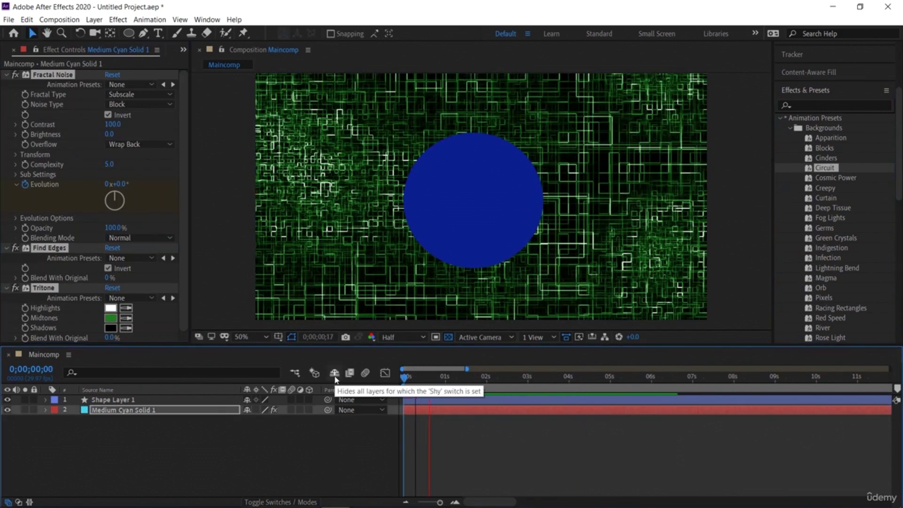
# Step: Undo the Circuit preset, then reapply it to the cyan solid at time 0;00;00;00 and preview the animation
pyautogui.hotkey('ctrl', 'z')
pyautogui.hotkey('ctrl', 'z')
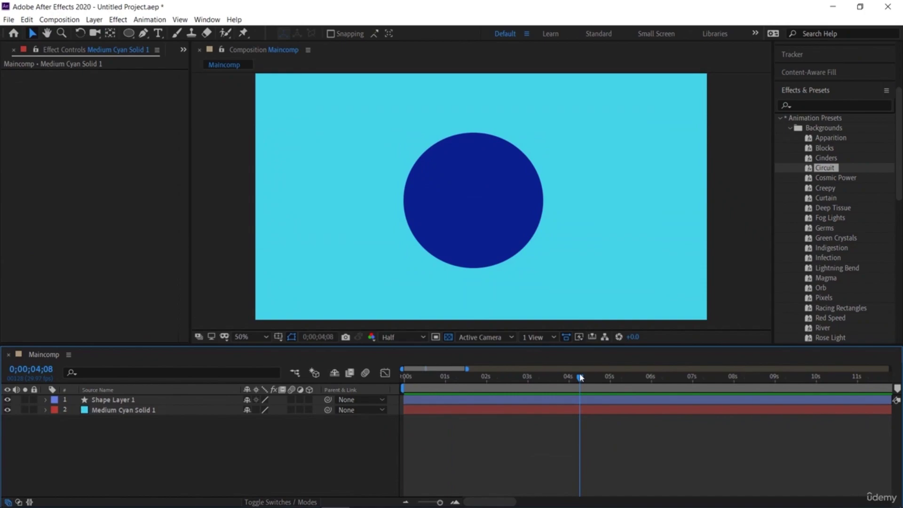
pyautogui.press('Home')
pyautogui.moveTo(832, 176); pyautogui.dragTo(664, 182)
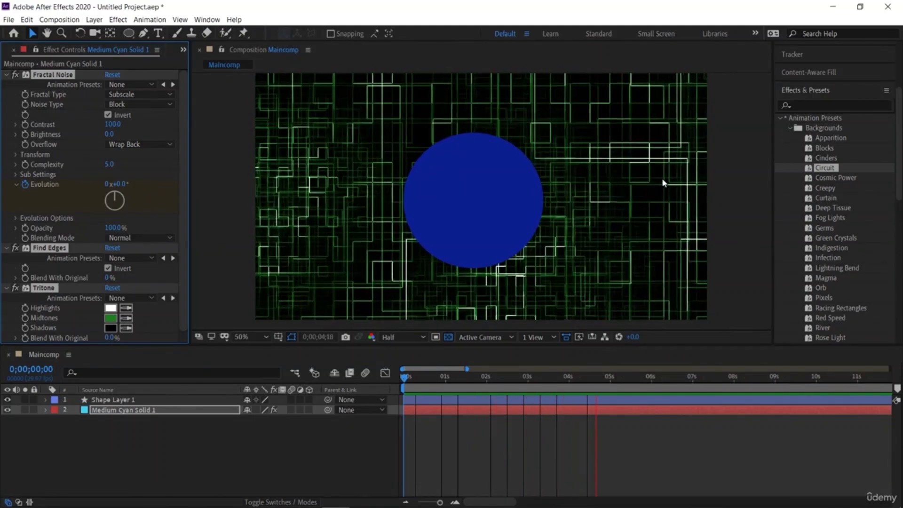
pyautogui.press('space')
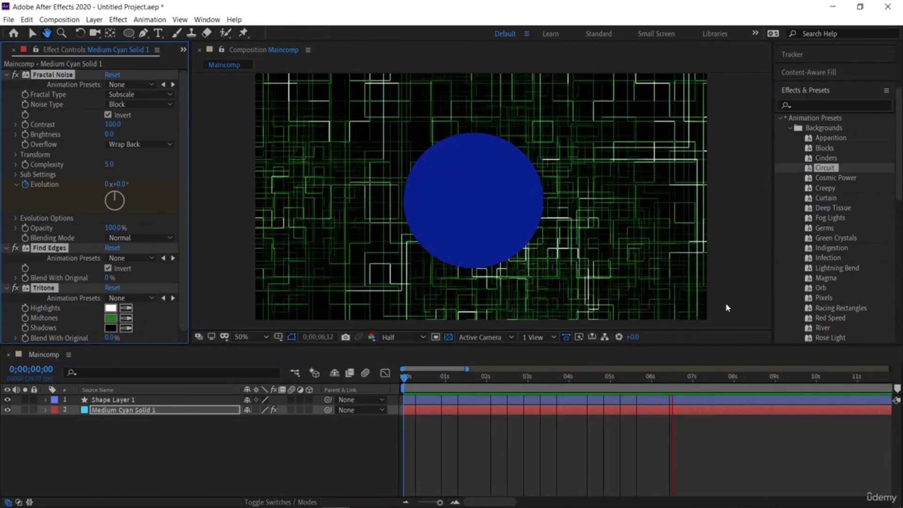
pyautogui.moveTo(673, 379); pyautogui.dragTo(344, 405)
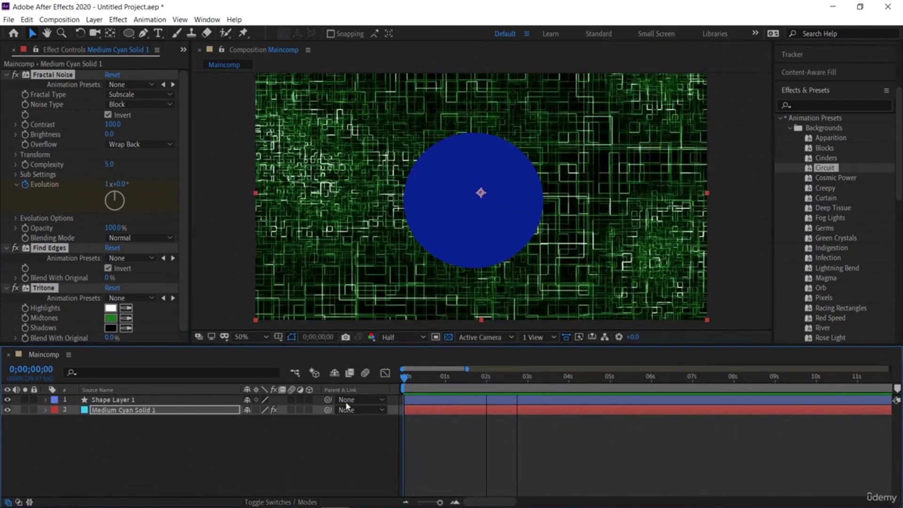
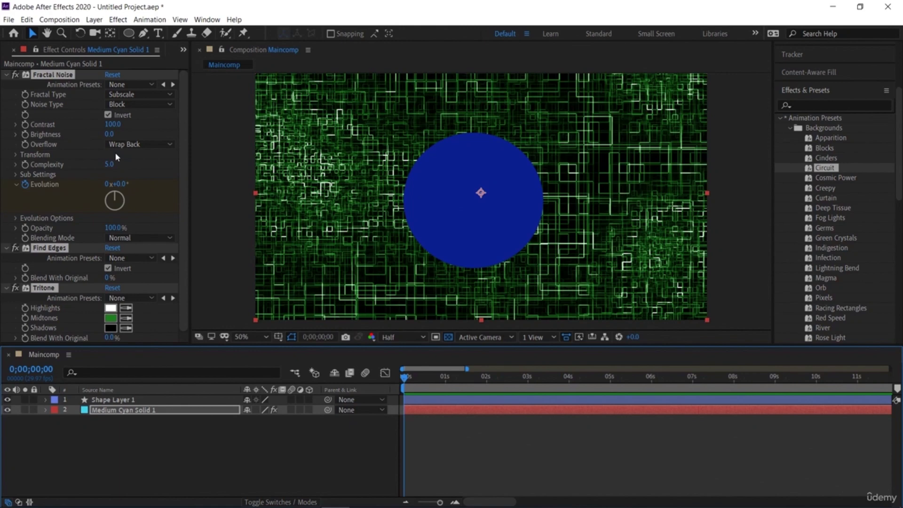
# Step: Set the Tritone midtones colour on the cyan solid to 25C8D8 and close the Effect Controls panel
pyautogui.click(113, 319)
pyautogui.click(682, 388)
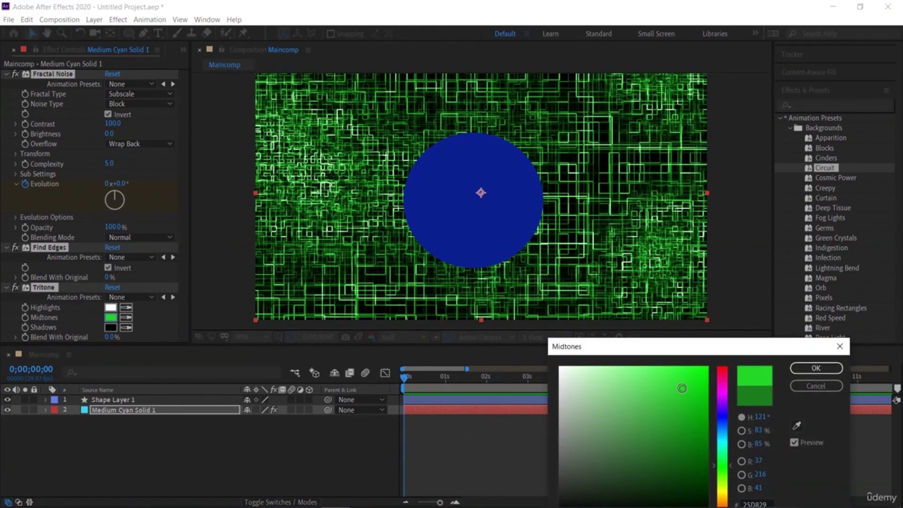
pyautogui.click(724, 440)
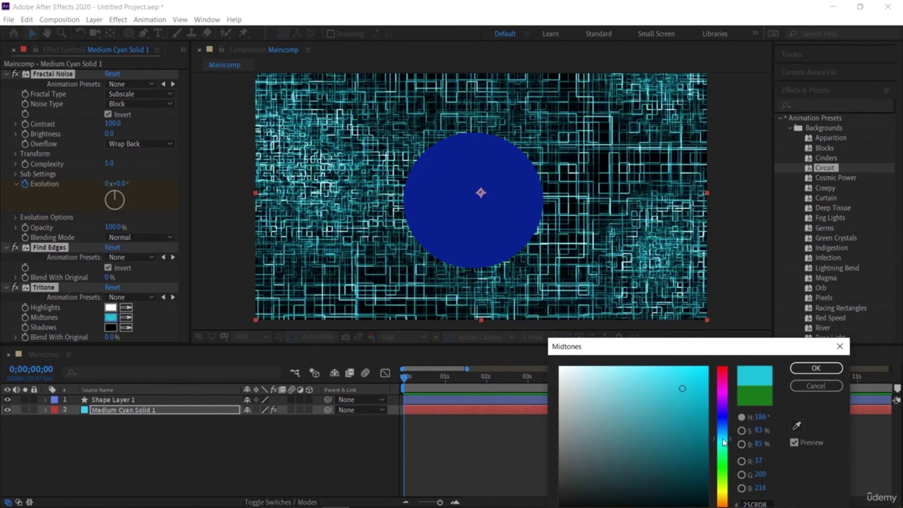
pyautogui.click(816, 367)
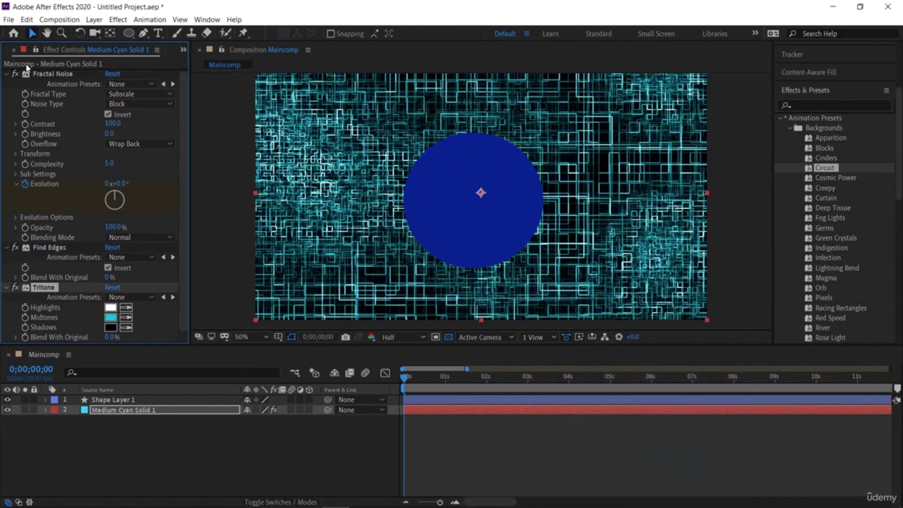
pyautogui.click(13, 50)
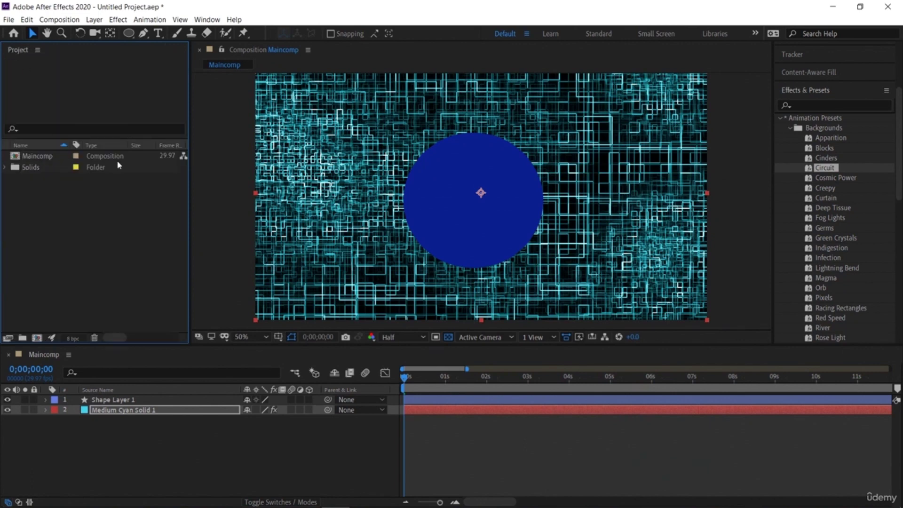
# Step: Apply the Magma background preset to the circle on Shape Layer 1 and preview it, leaving nothing selected
pyautogui.click(328, 466)
pyautogui.click(451, 212)
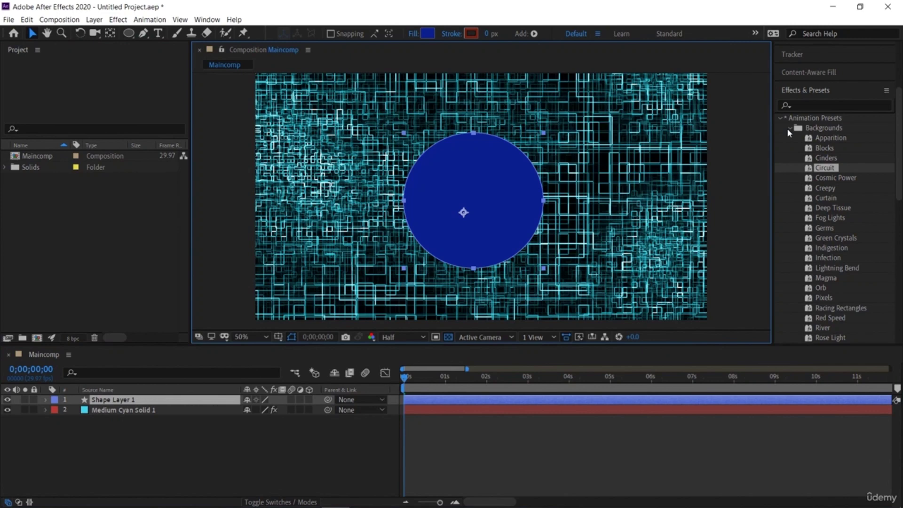
pyautogui.moveTo(826, 277); pyautogui.dragTo(521, 208)
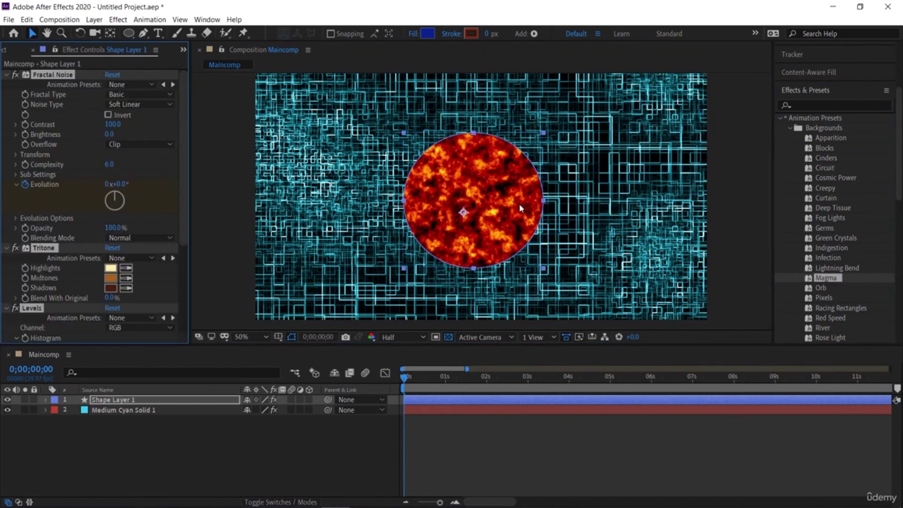
pyautogui.press('space')
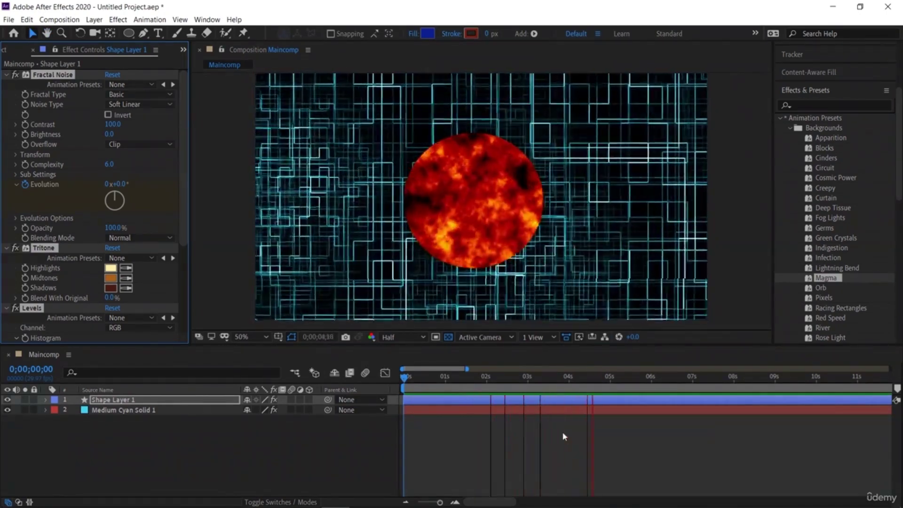
pyautogui.press('space')
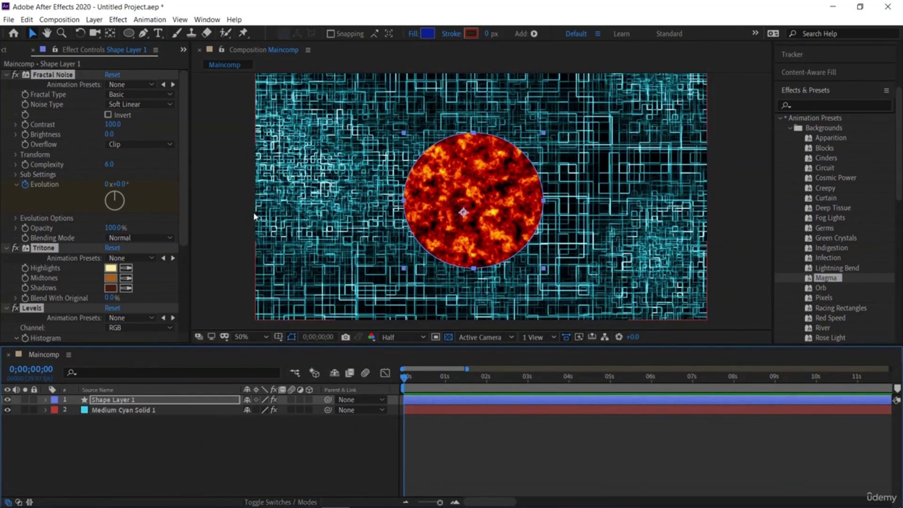
pyautogui.click(240, 215)
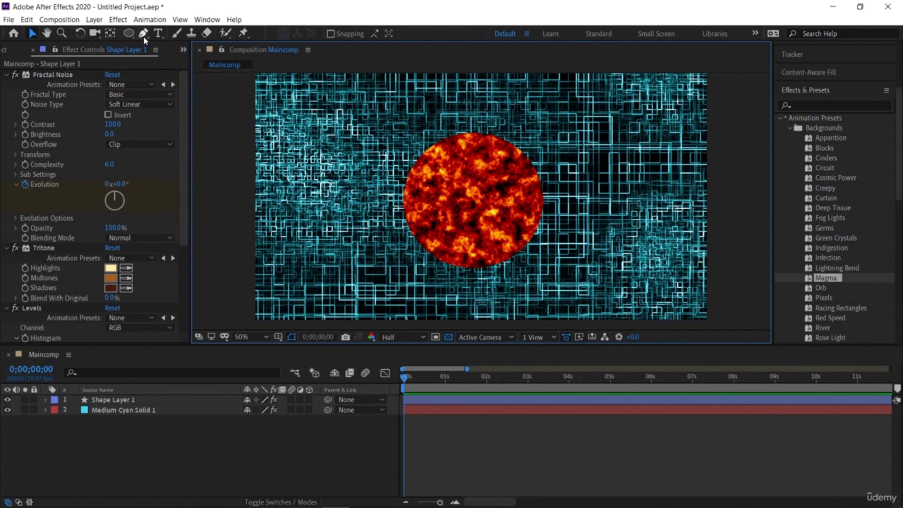
# Step: Add a text layer reading "Code" in the composition, beside the magma circle
pyautogui.click(158, 34)
pyautogui.click(344, 193)
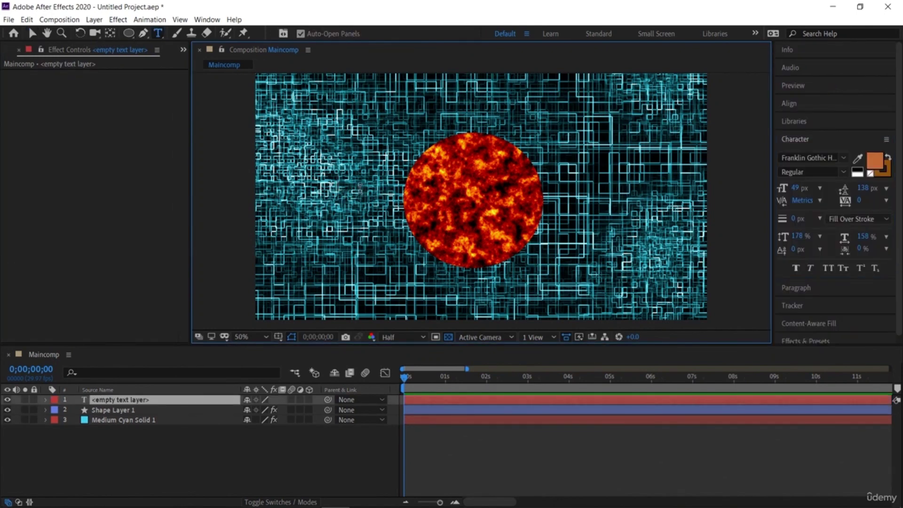
pyautogui.write('Cpde')
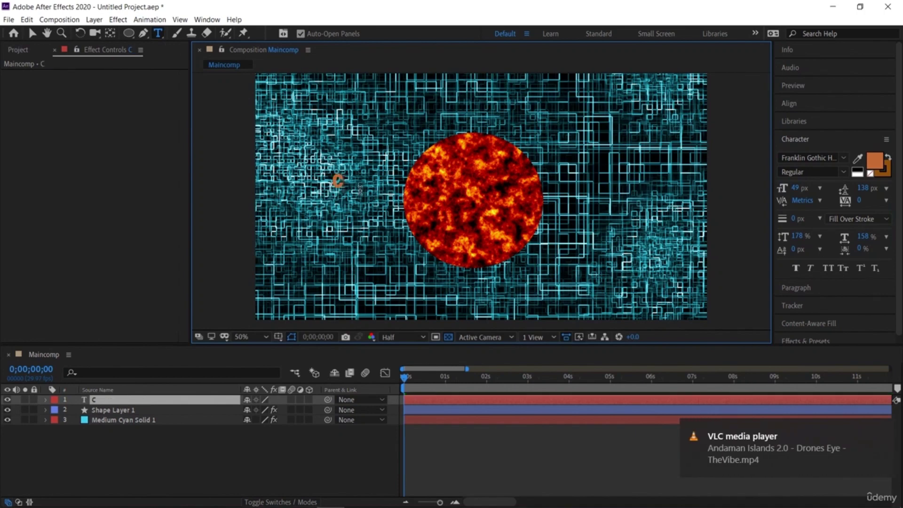
pyautogui.press('BackSpace')
pyautogui.press('BackSpace')
pyautogui.press('BackSpace')
pyautogui.write('ode')
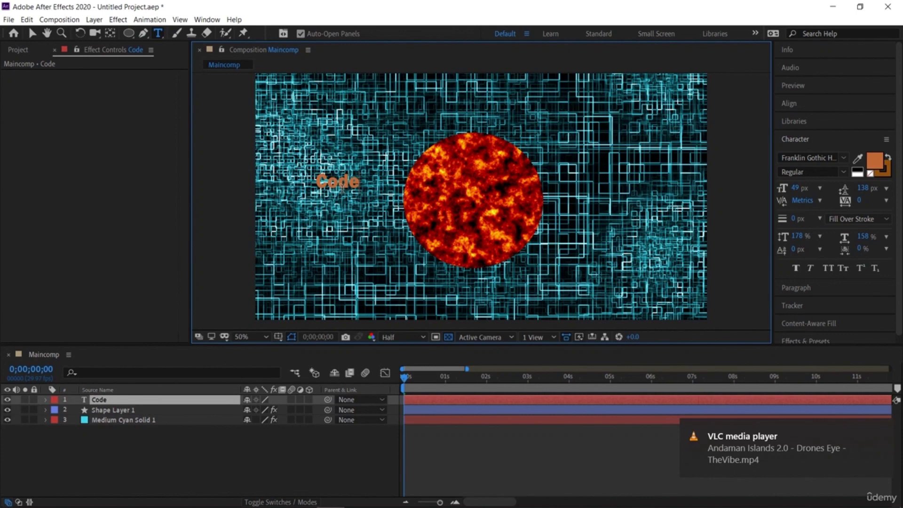
# Step: Format the whole text at 181 px in all caps with the off-white fill colour FDF9F6
pyautogui.hotkey('ctrl', 'a')
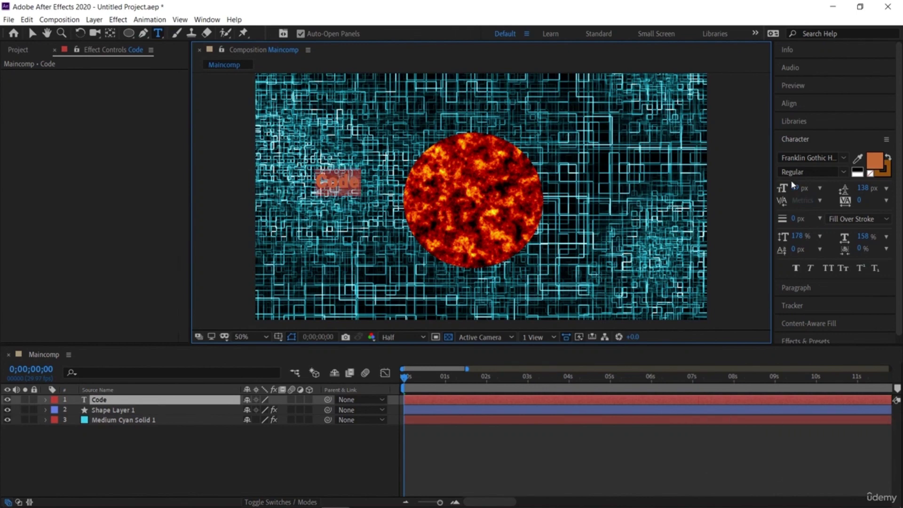
pyautogui.moveTo(796, 188); pyautogui.dragTo(827, 188)
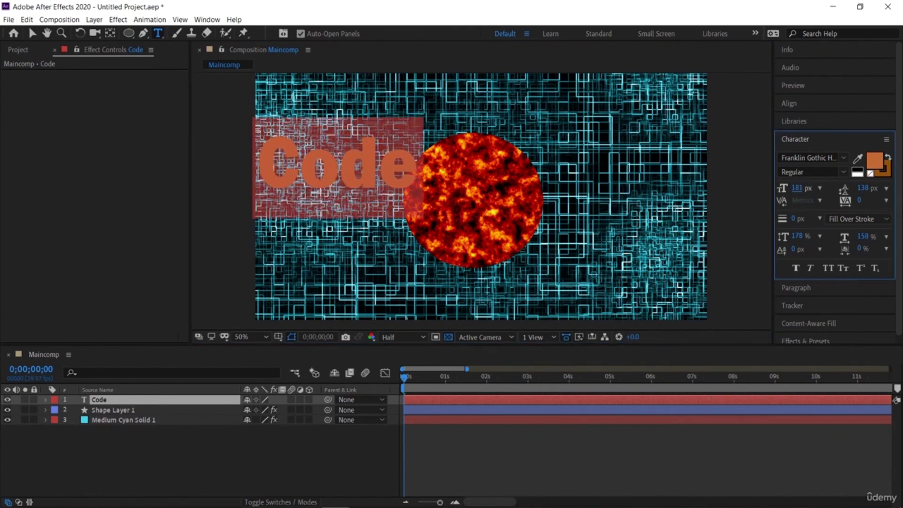
pyautogui.click(826, 269)
pyautogui.click(875, 162)
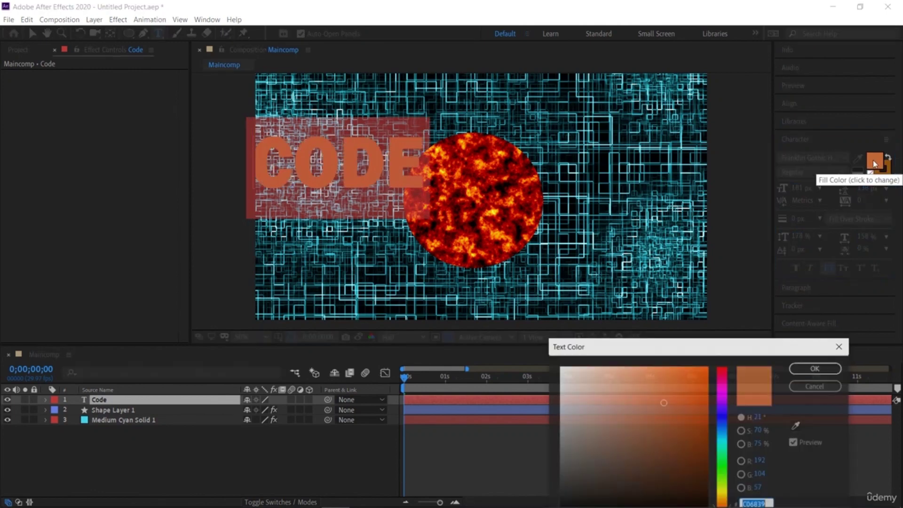
pyautogui.click(562, 366)
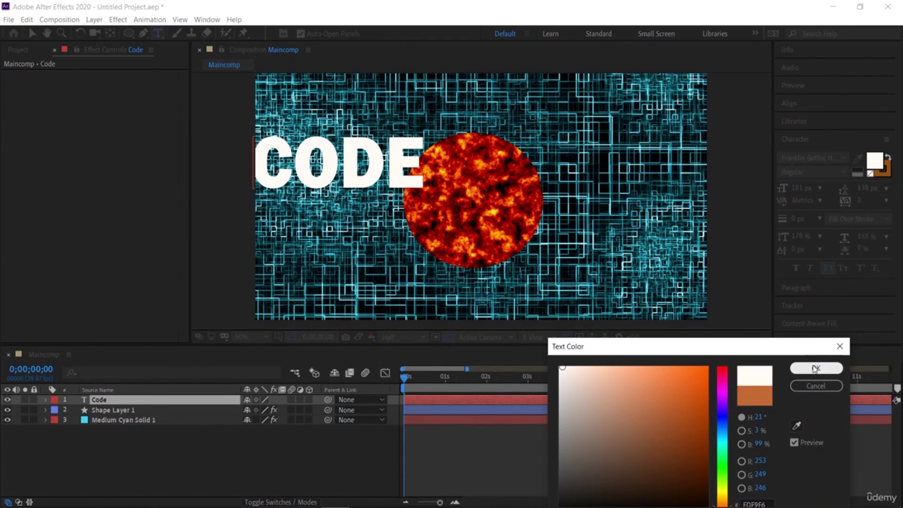
pyautogui.click(815, 368)
# Step: Move the CODE text over the magma circle and reshape the circle into a wide ellipse centred behind the text
pyautogui.click(32, 33)
pyautogui.moveTo(353, 171); pyautogui.dragTo(481, 210)
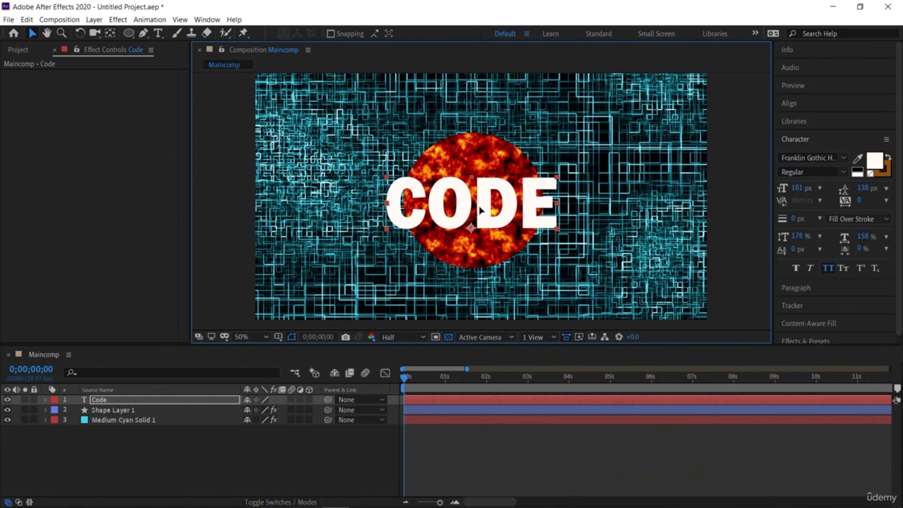
pyautogui.click(487, 161)
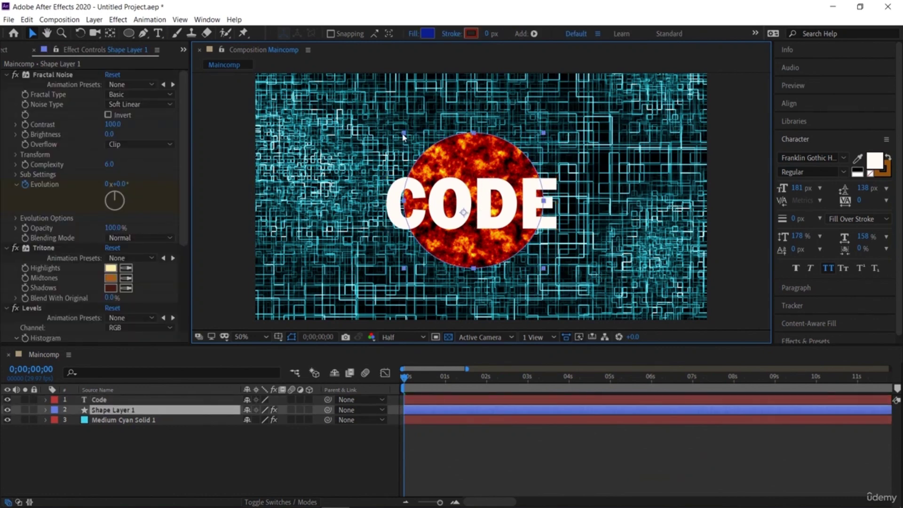
pyautogui.moveTo(403, 136); pyautogui.dragTo(371, 142)
pyautogui.moveTo(478, 147); pyautogui.dragTo(473, 161)
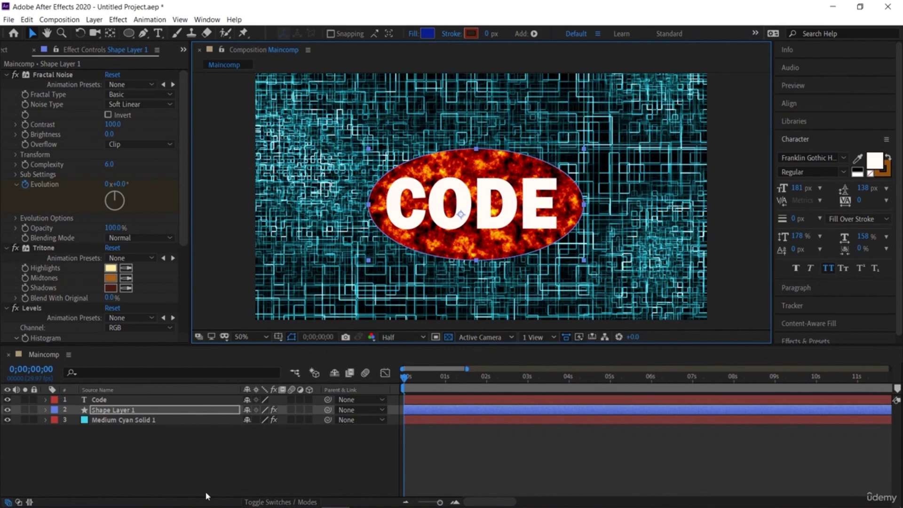
pyautogui.click(154, 392)
pyautogui.click(158, 399)
pyautogui.moveTo(159, 403); pyautogui.dragTo(149, 429)
pyautogui.click(150, 413)
pyautogui.hotkey('ctrl', 'z')
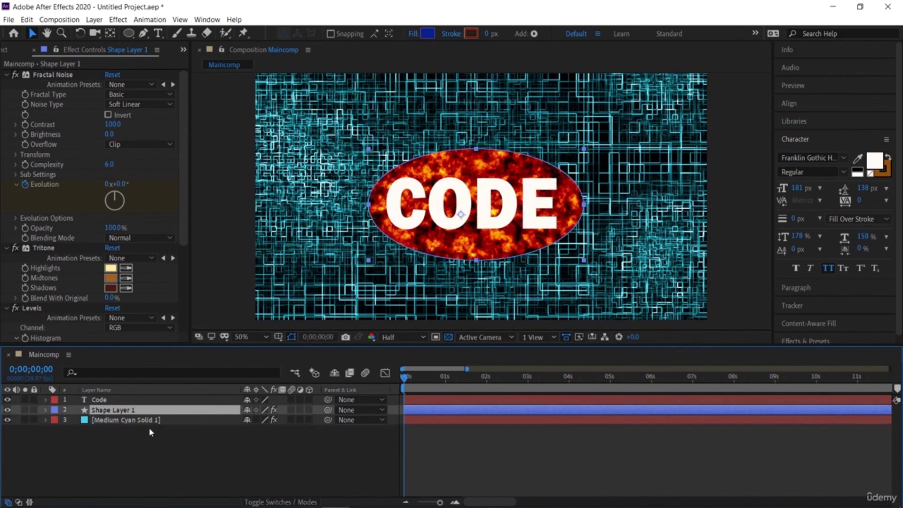
pyautogui.click(750, 251)
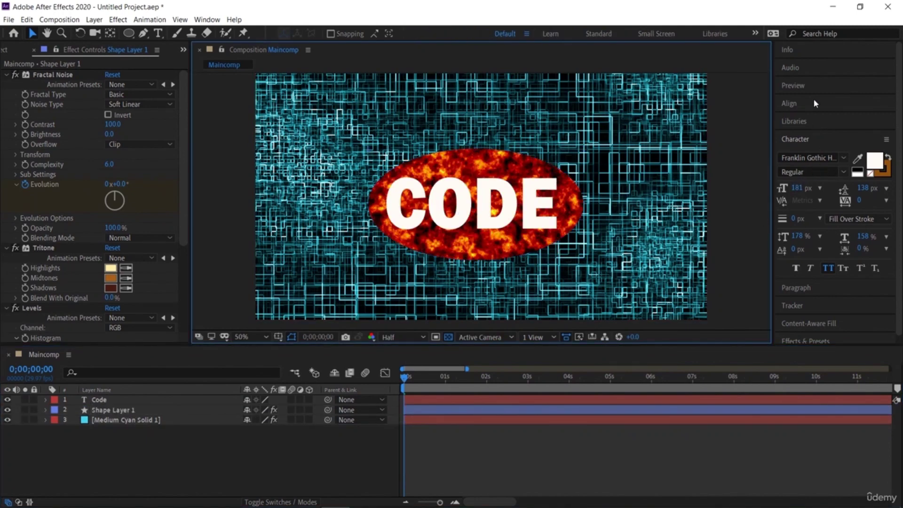
# Step: Show the Effects & Presets list, collapse the Backgrounds presets and expand the Text animation presets
pyautogui.click(784, 141)
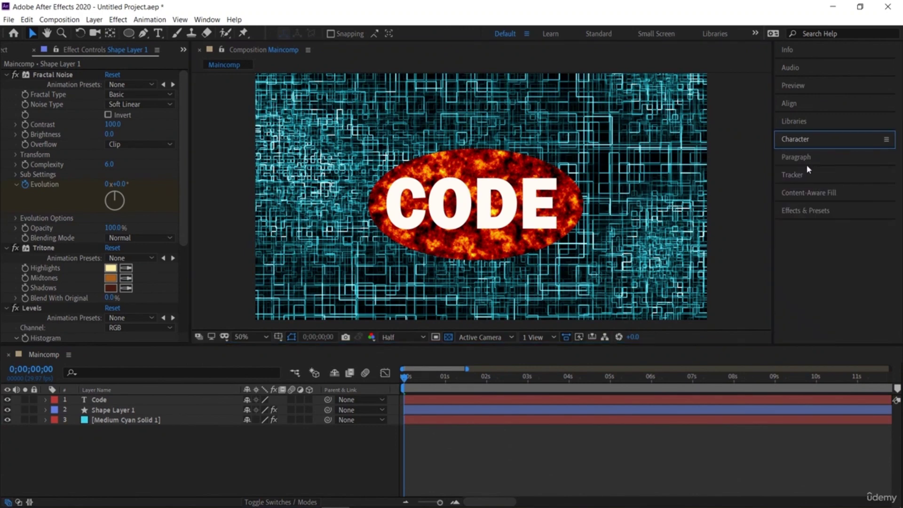
pyautogui.click(809, 212)
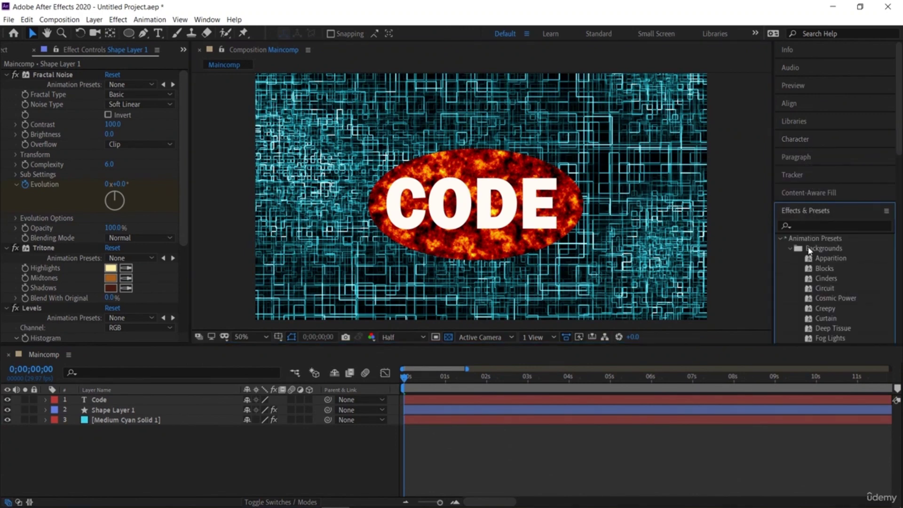
pyautogui.scroll(-1, 809, 250)
pyautogui.click(790, 218)
pyautogui.scroll(-3, 808, 249)
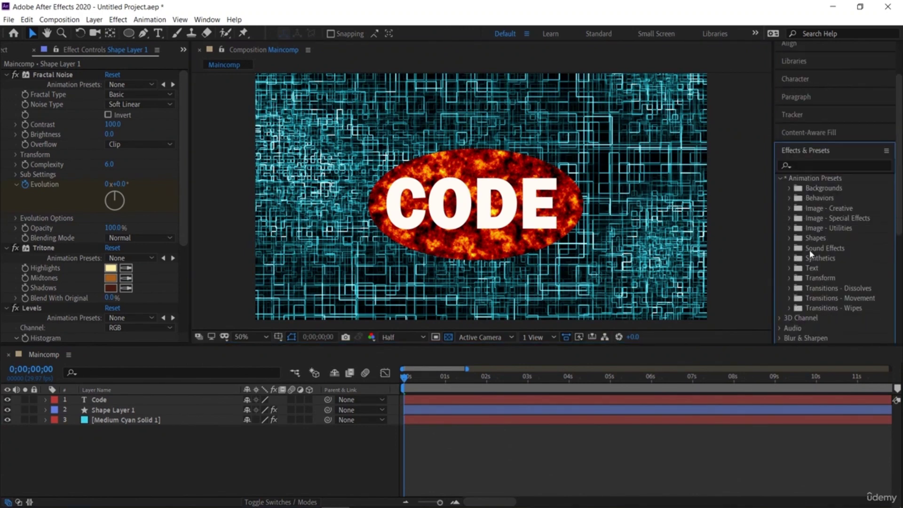
pyautogui.click(790, 208)
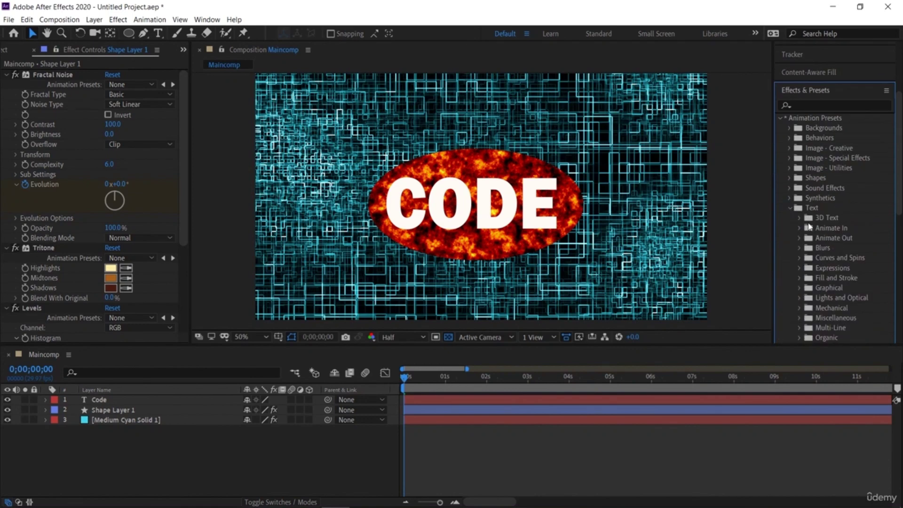
pyautogui.scroll(-2, 810, 229)
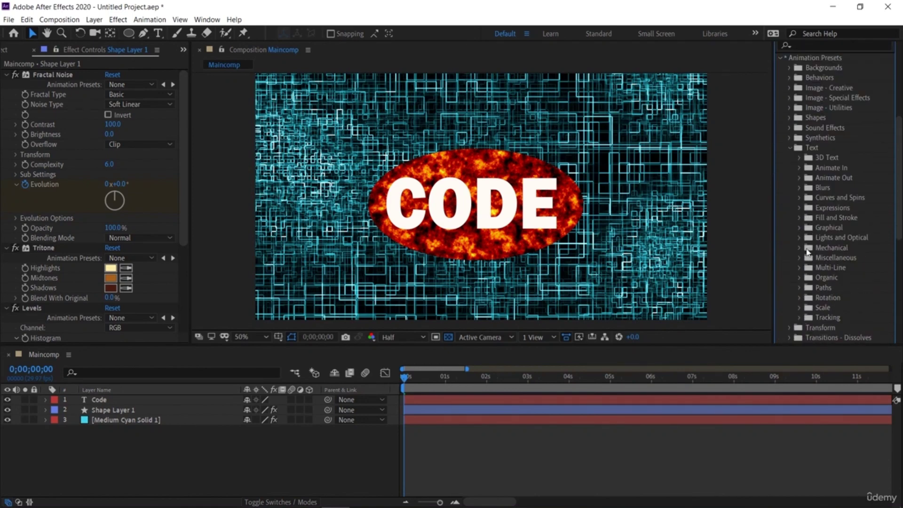
# Step: Apply the Algorithm Loop preset from the Mechanical text presets to the CODE text and preview it
pyautogui.click(799, 247)
pyautogui.scroll(-1, 801, 249)
pyautogui.click(832, 239)
pyautogui.moveTo(832, 241); pyautogui.dragTo(499, 214)
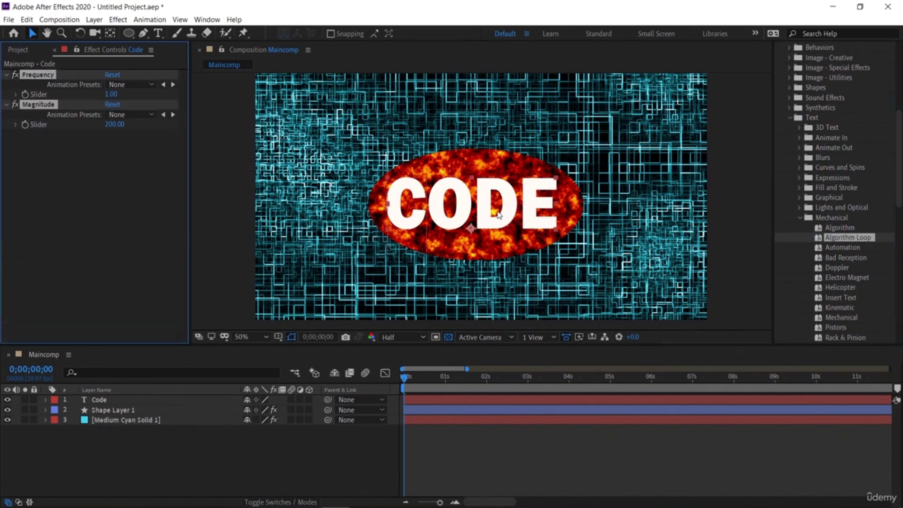
pyautogui.press('space')
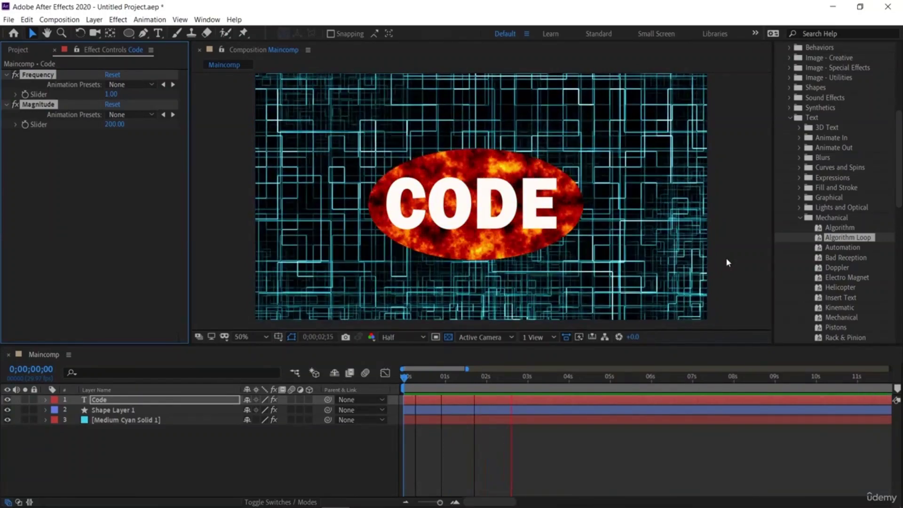
pyautogui.press('space')
# Step: Enlarge the magma ellipse on Shape Layer 1, recentre it behind the CODE text and preview the animation
pyautogui.click(460, 168)
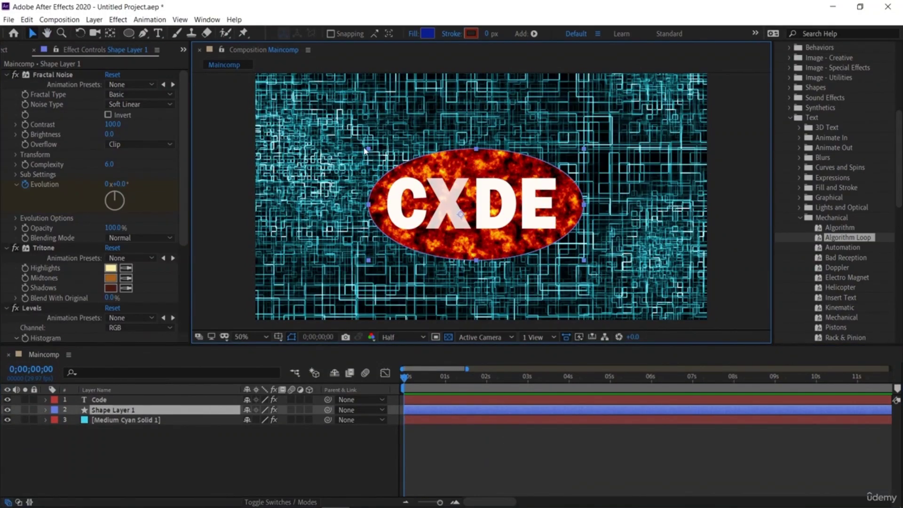
pyautogui.moveTo(355, 141); pyautogui.dragTo(348, 137)
pyautogui.moveTo(437, 151); pyautogui.dragTo(428, 154)
pyautogui.press('space')
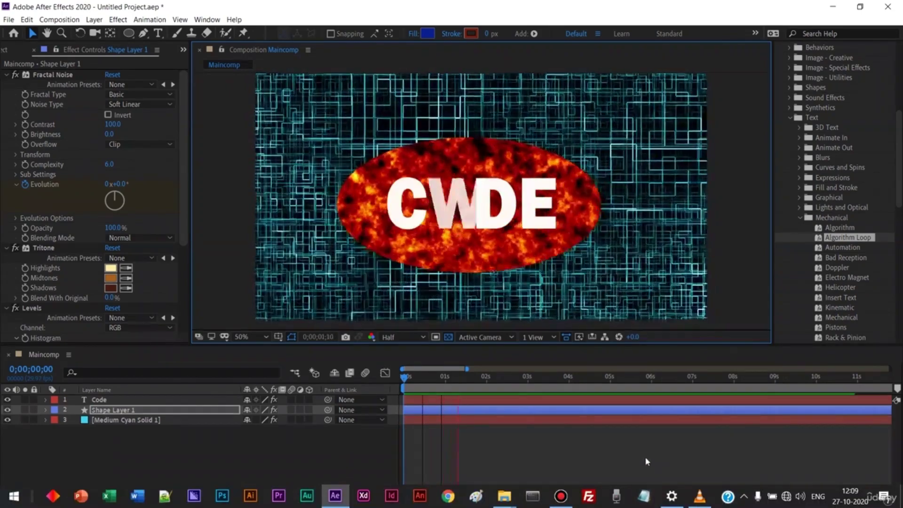
# Step: Preview the Maincomp animation from the beginning, stop playback and show the project's items
pyautogui.press('space')
pyautogui.press('Home')
pyautogui.press('space')
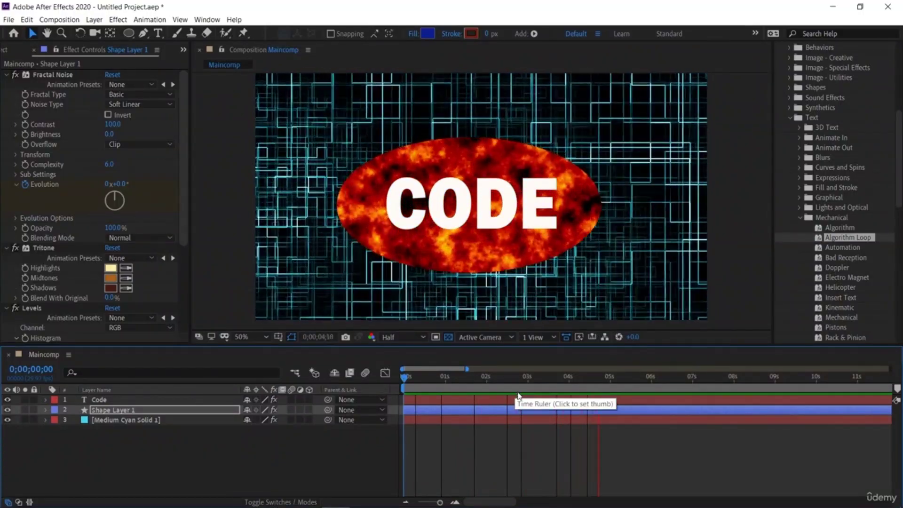
pyautogui.press('space')
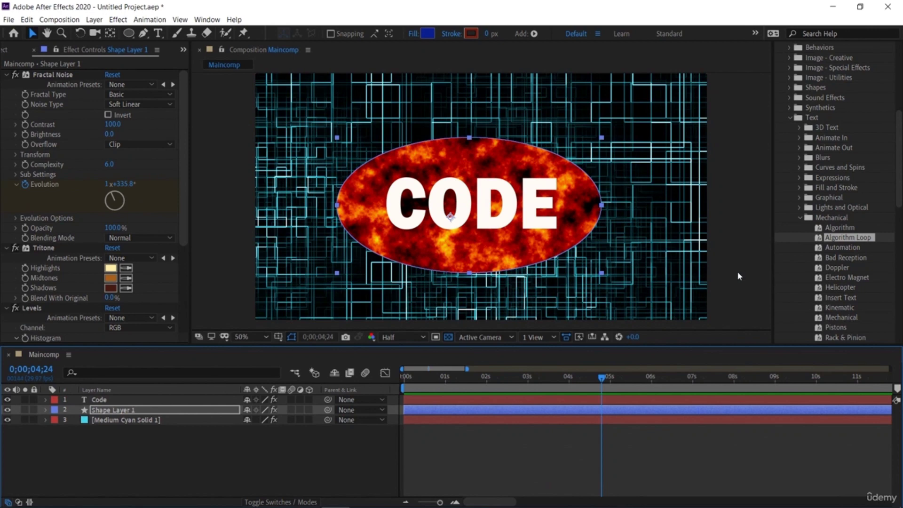
pyautogui.click(35, 50)
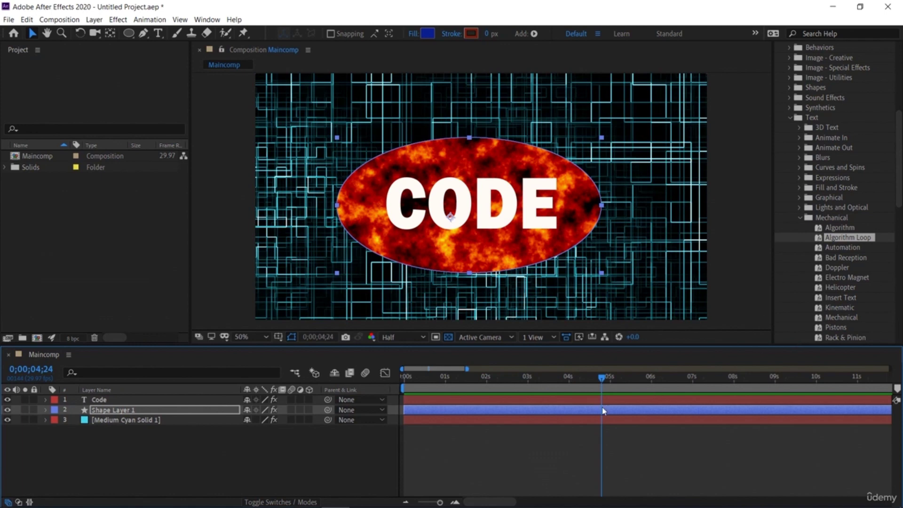
# Step: Shorten Maincomp's work area to end at about 5 seconds and move the current time near its end
pyautogui.click(406, 502)
pyautogui.click(406, 502)
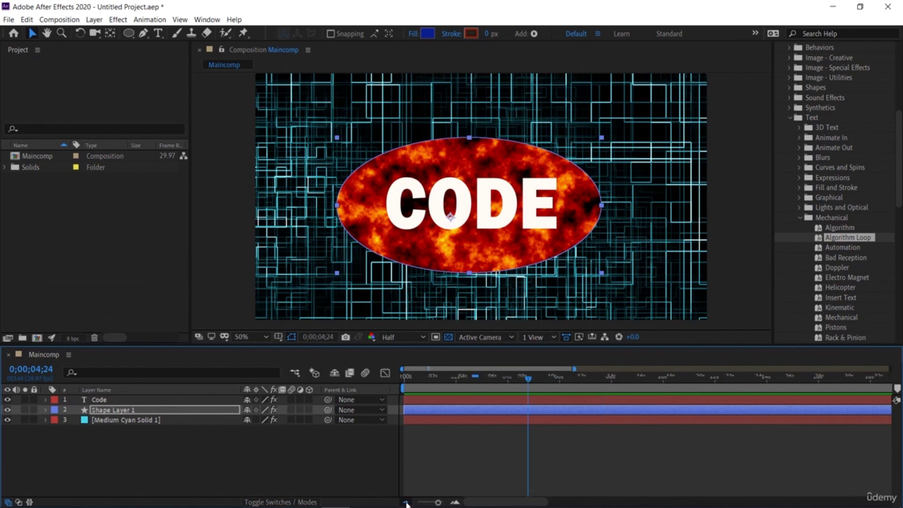
pyautogui.click(406, 502)
pyautogui.click(405, 502)
pyautogui.click(406, 502)
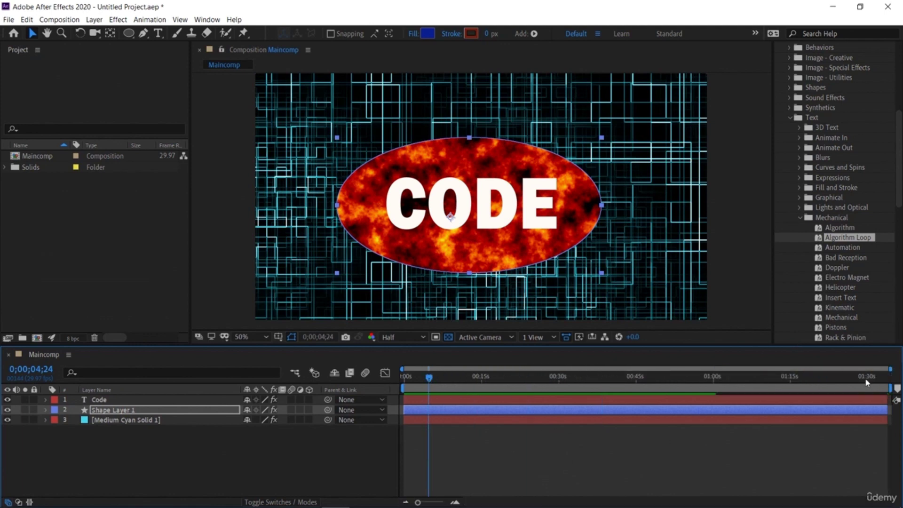
pyautogui.moveTo(890, 388); pyautogui.dragTo(434, 388)
pyautogui.click(455, 502)
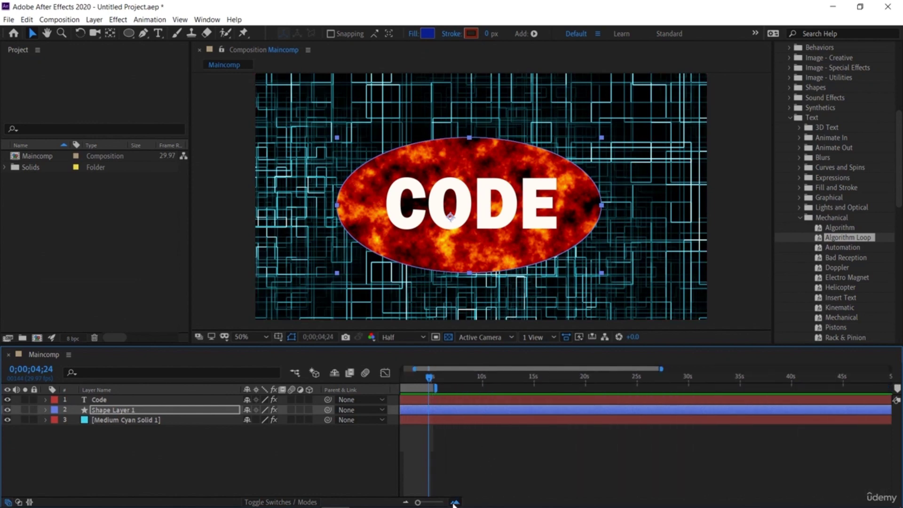
pyautogui.click(454, 502)
pyautogui.click(455, 502)
pyautogui.moveTo(494, 501); pyautogui.dragTo(484, 501)
pyautogui.moveTo(505, 380); pyautogui.dragTo(510, 439)
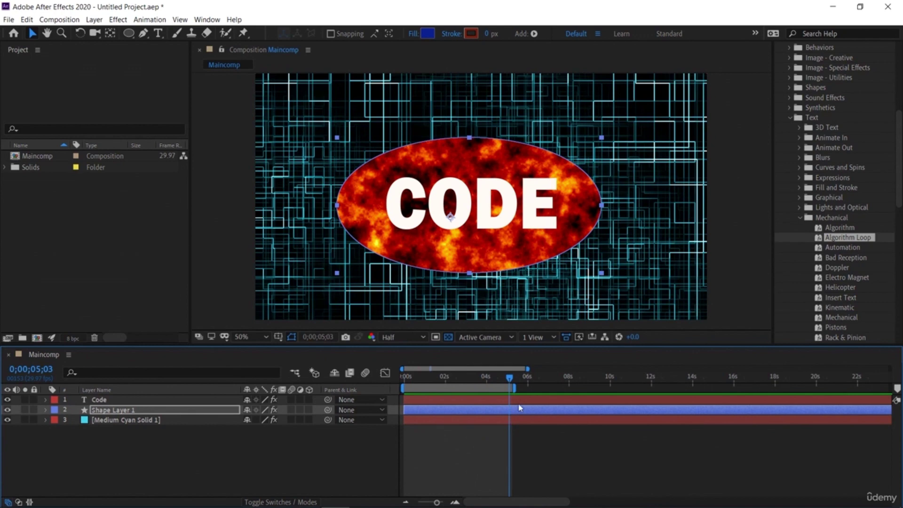
# Step: Slide the Code layer earlier in time and extend the work area to end at about 8 seconds
pyautogui.click(517, 401)
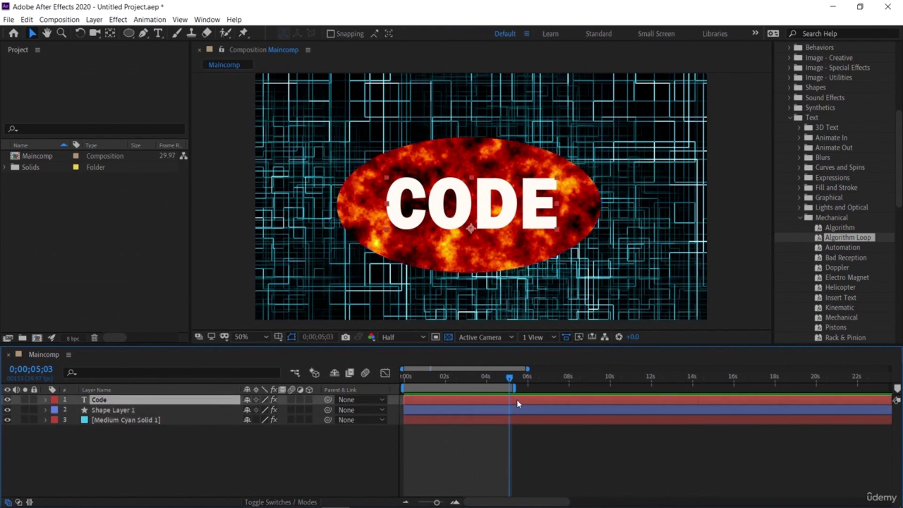
pyautogui.moveTo(506, 399); pyautogui.dragTo(451, 399)
pyautogui.moveTo(514, 388); pyautogui.dragTo(570, 391)
# Step: Play back the work area, deselect the Code layer and preview the animation again from the start
pyautogui.press('space')
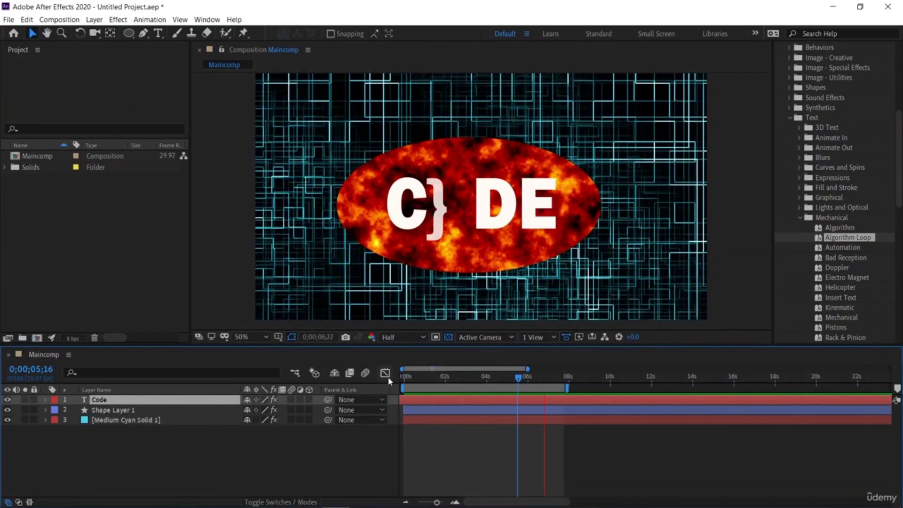
pyautogui.press('space')
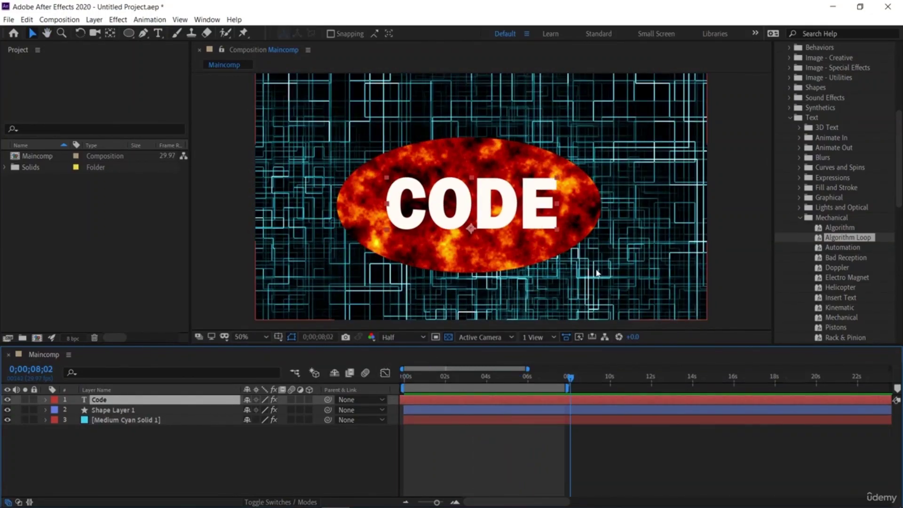
pyautogui.click(742, 235)
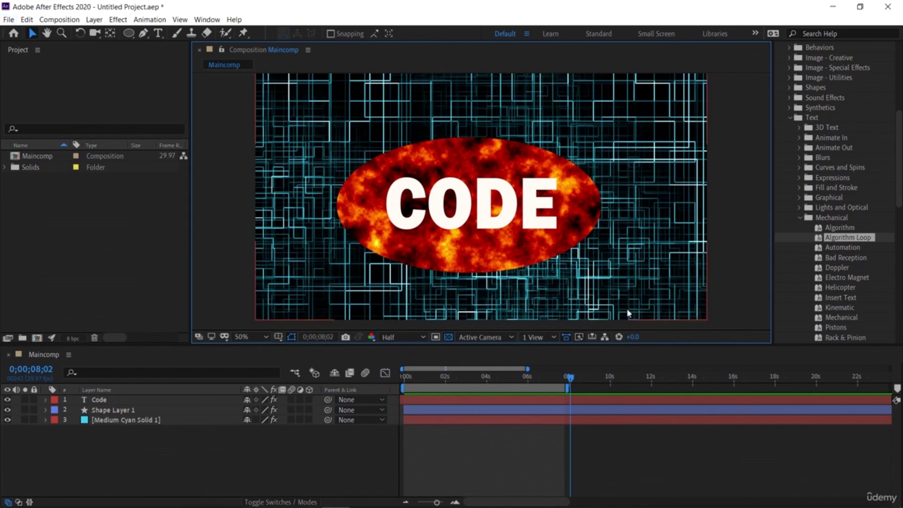
pyautogui.moveTo(579, 377); pyautogui.dragTo(371, 376)
pyautogui.press('space')
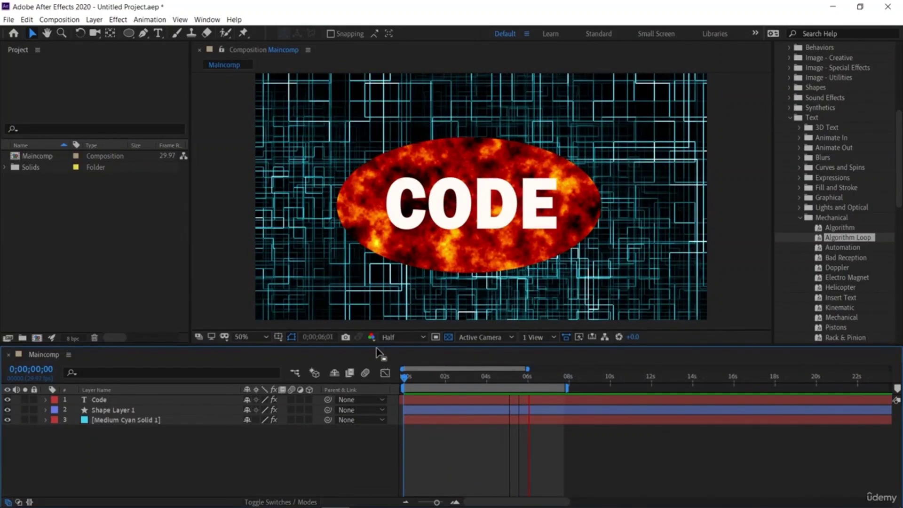
pyautogui.press('space')
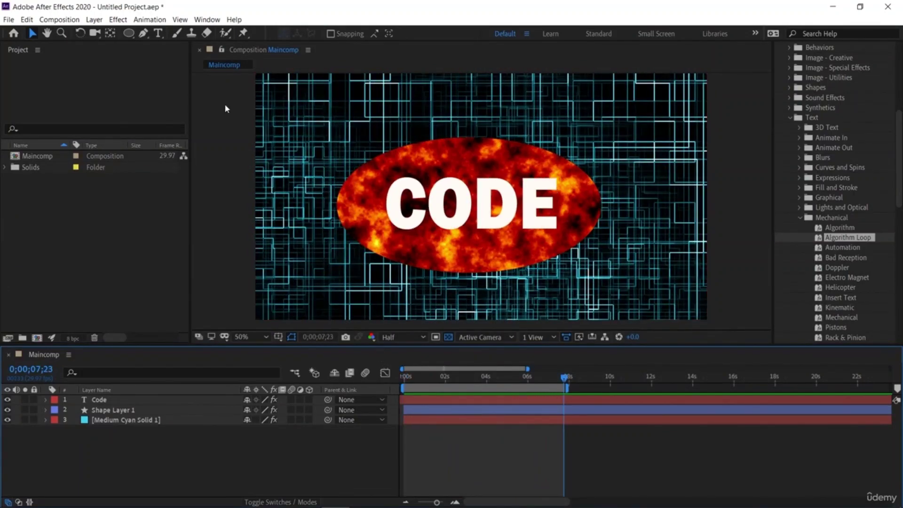
# Step: Add Maincomp to the Render Queue for export
pyautogui.click(9, 21)
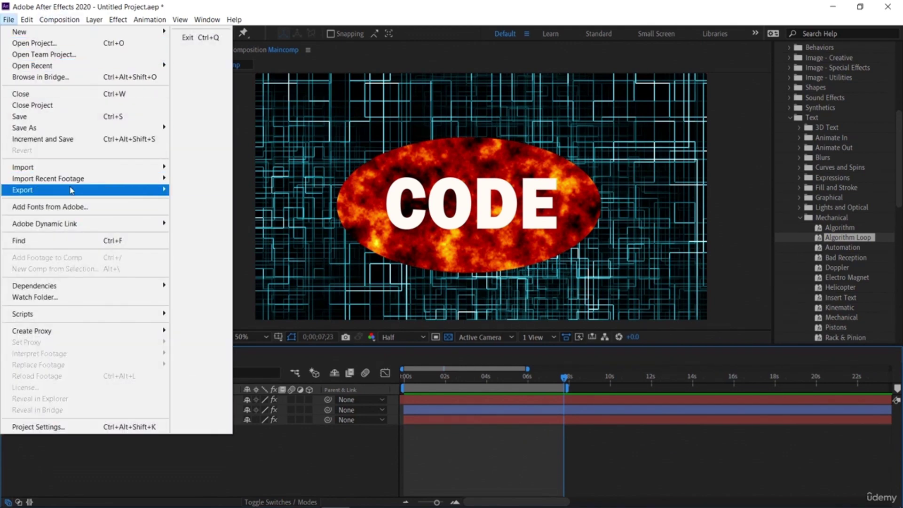
pyautogui.moveTo(71, 190)
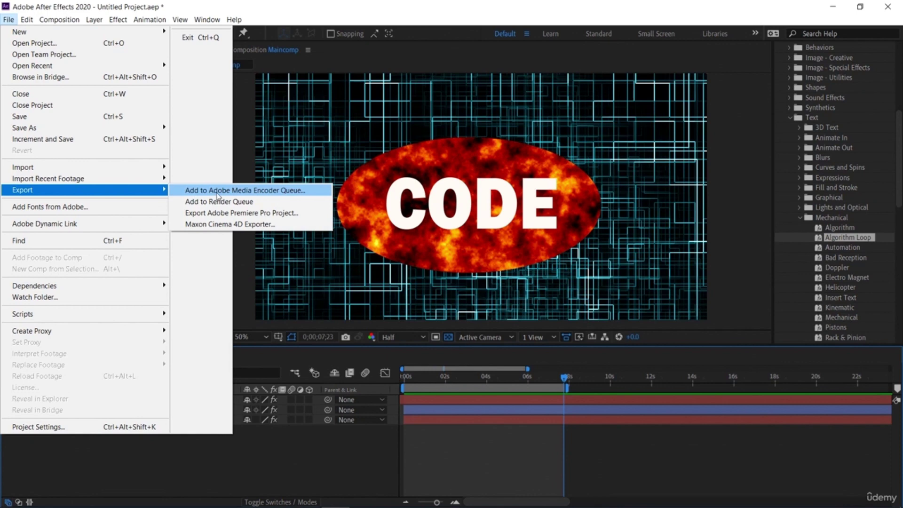
pyautogui.click(277, 203)
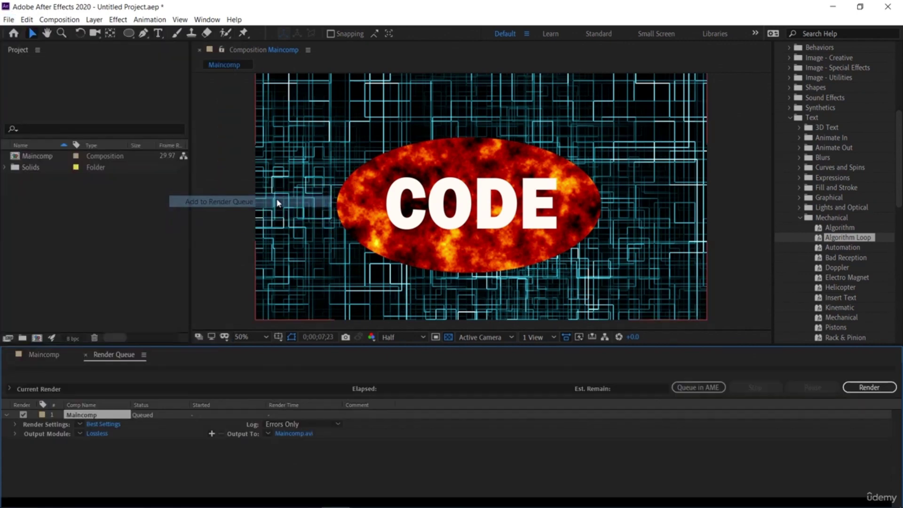
# Step: Examine the output module presets and the output file destination for Maincomp without changing them
pyautogui.click(80, 435)
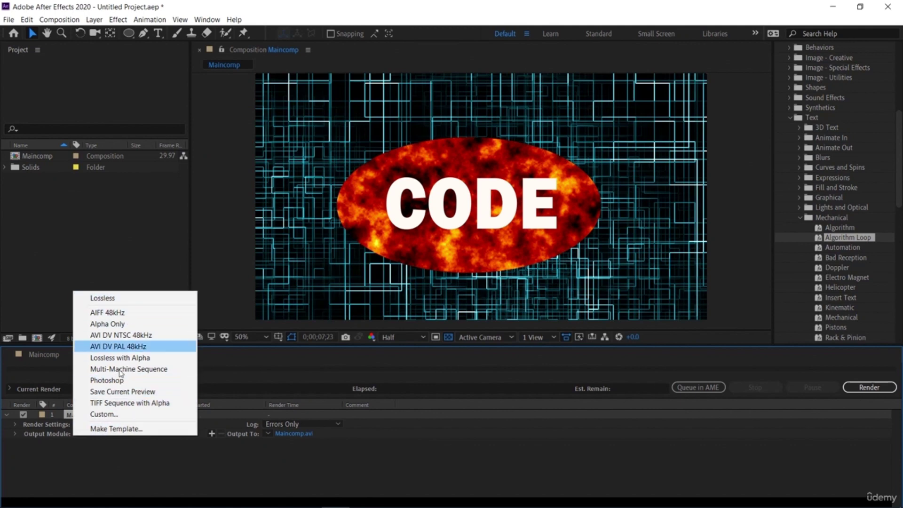
pyautogui.click(110, 455)
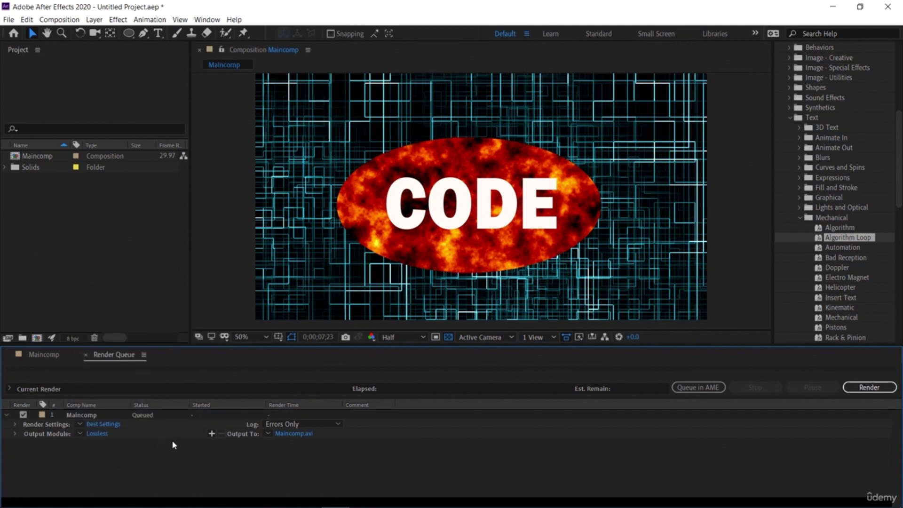
pyautogui.click(285, 433)
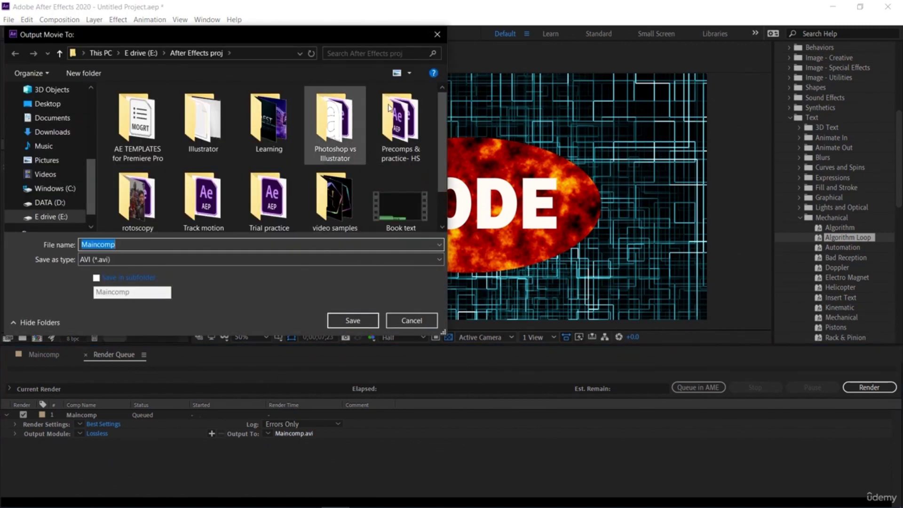
pyautogui.click(437, 34)
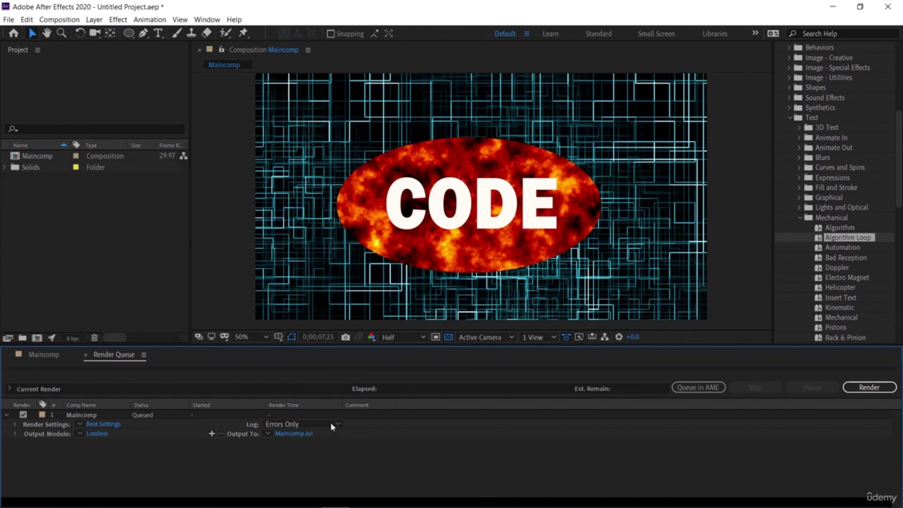
# Step: Check the Frame Blending and Time Span options in the custom render settings, and start rendering Maincomp
pyautogui.click(80, 423)
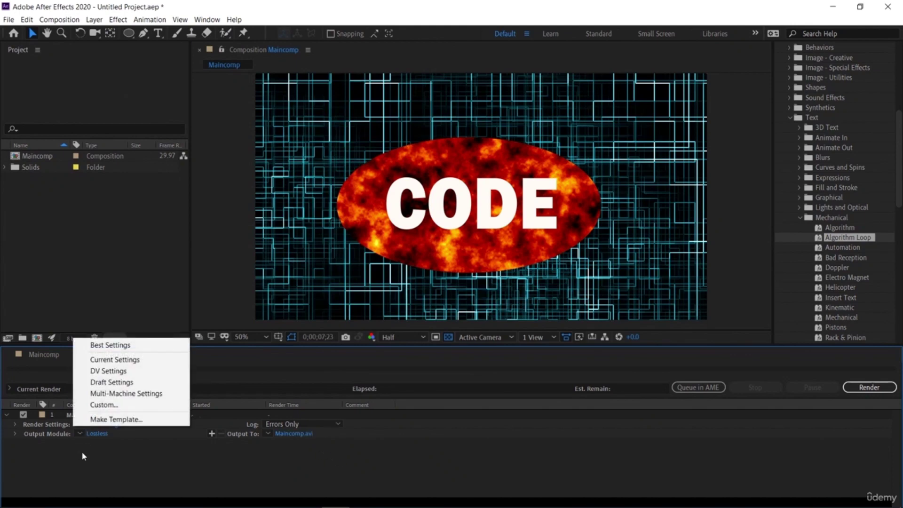
pyautogui.click(104, 405)
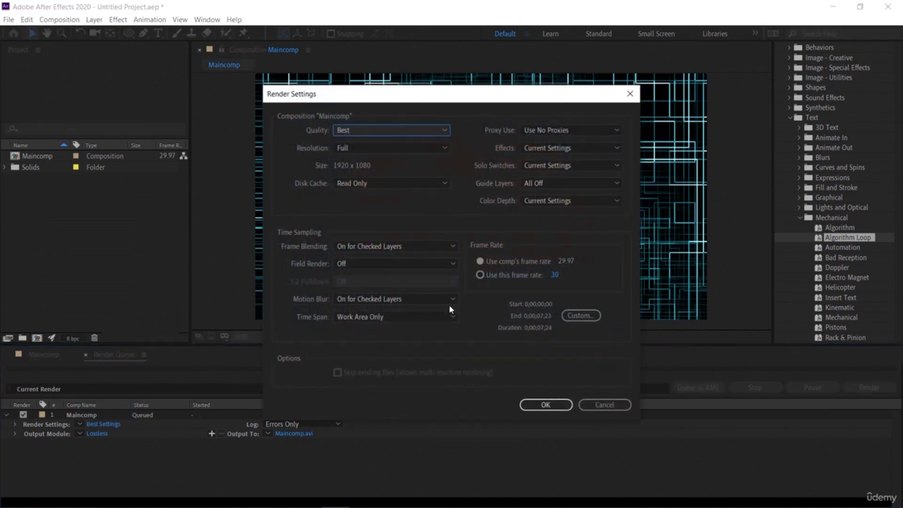
pyautogui.click(449, 246)
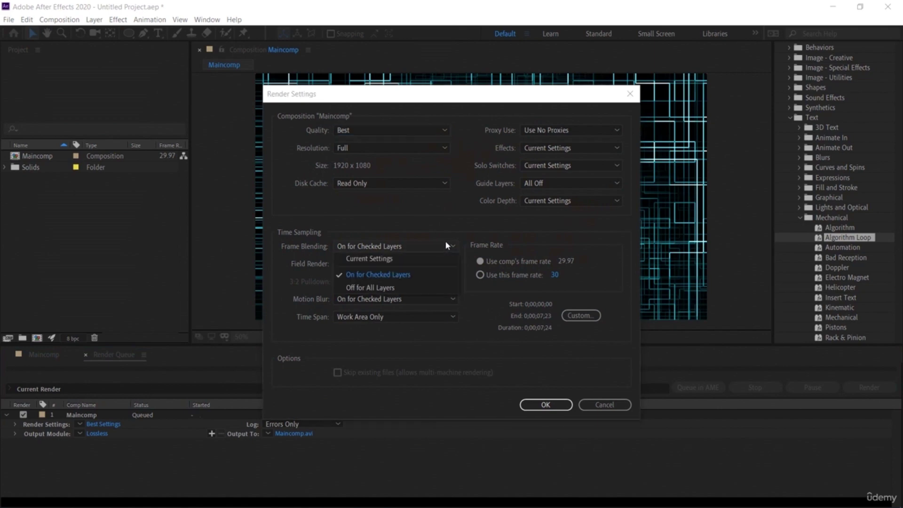
pyautogui.click(446, 245)
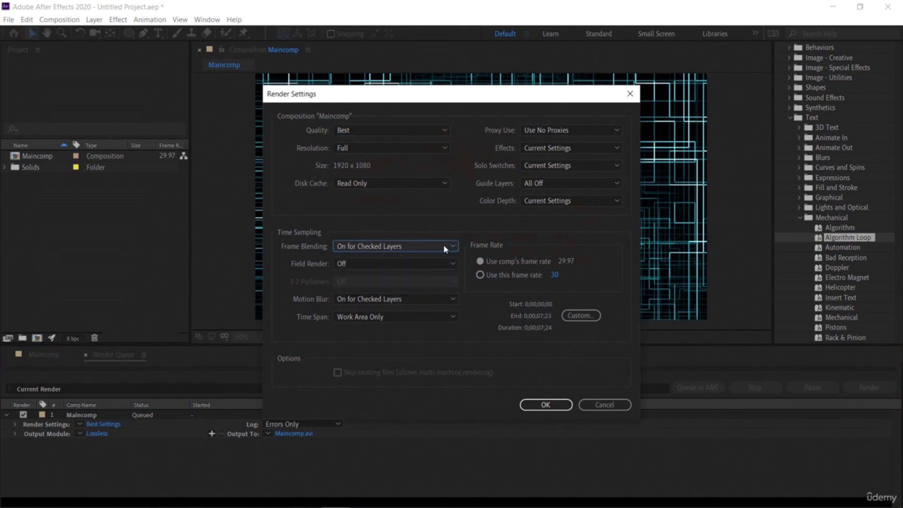
pyautogui.click(424, 321)
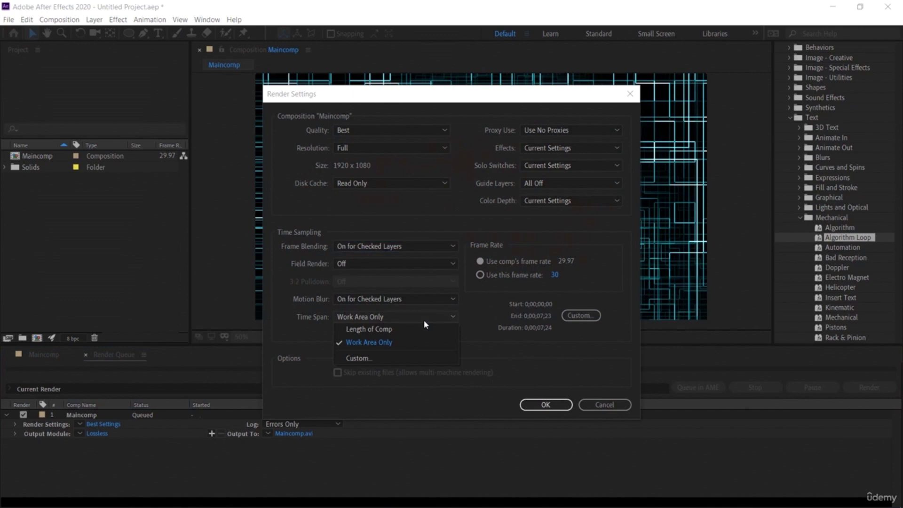
pyautogui.click(424, 321)
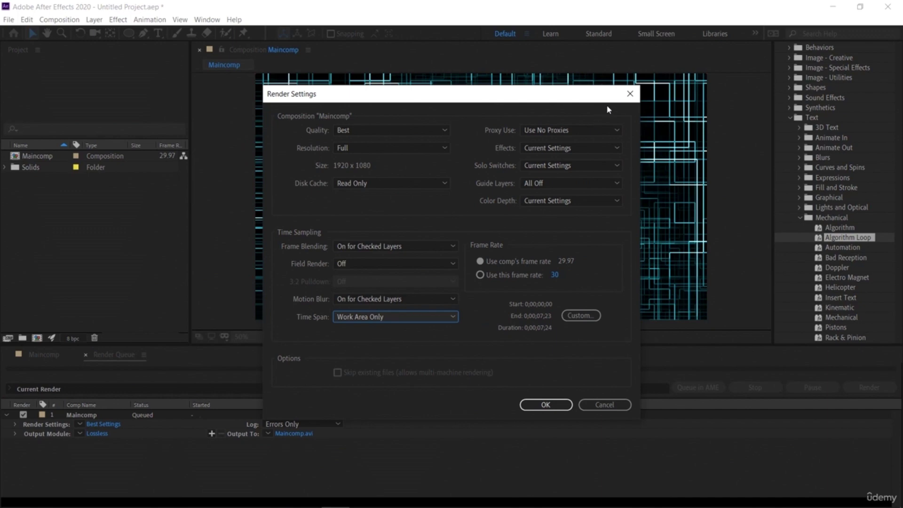
pyautogui.click(628, 93)
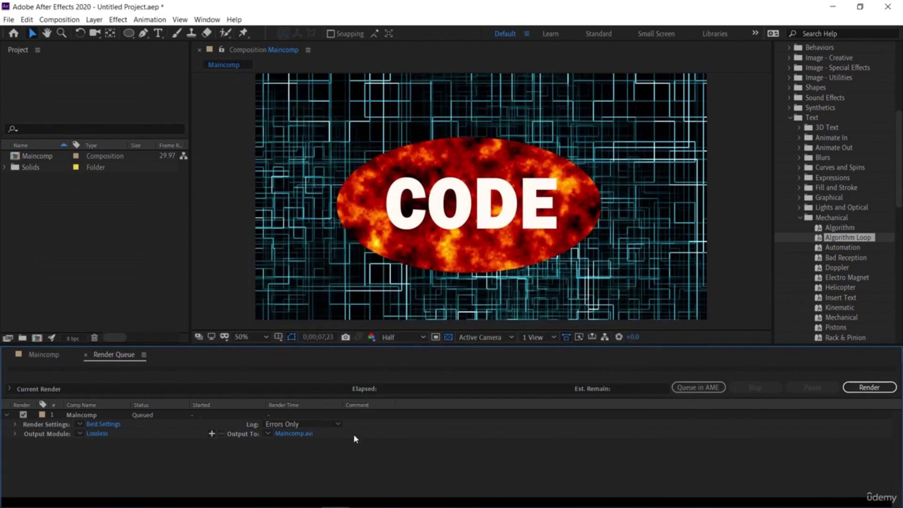
pyautogui.click(869, 387)
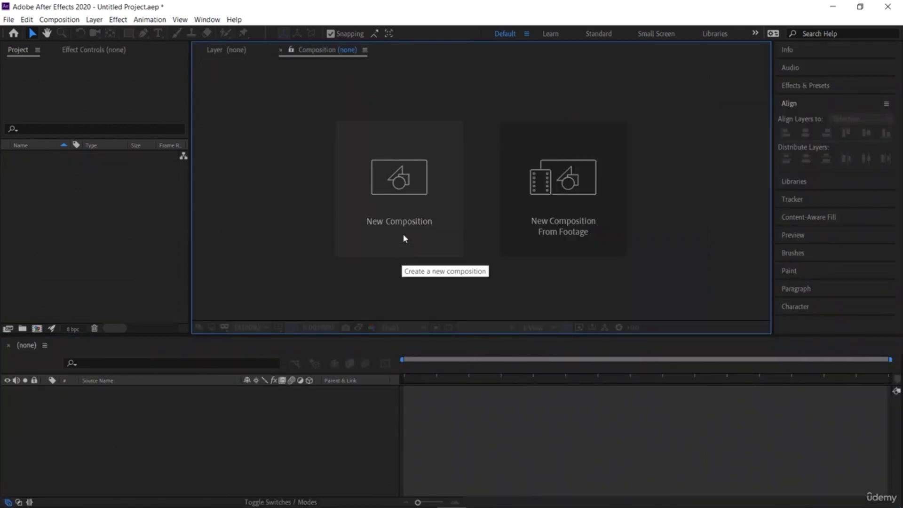
# Step: Create a composition named Simple 2D motion with the HDTV 1080 29.97 preset and a dark gray background
pyautogui.click(403, 202)
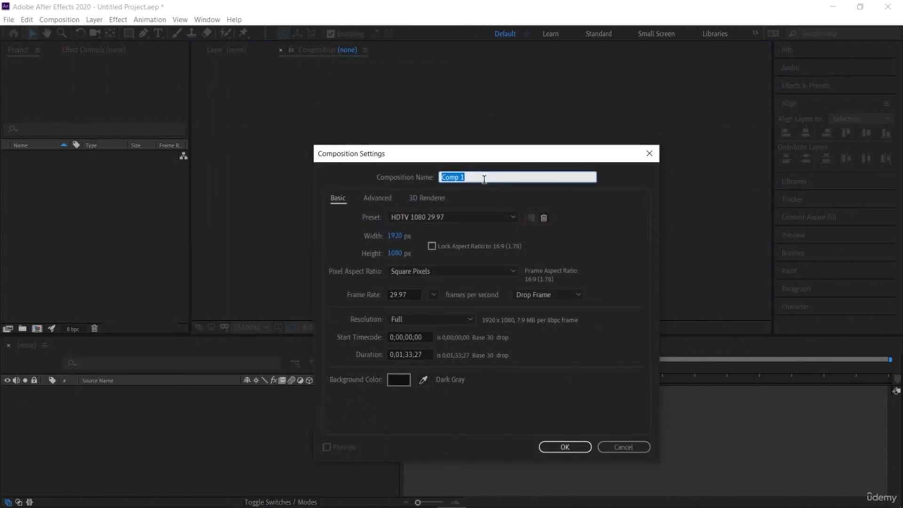
pyautogui.write('Simple 2D motion')
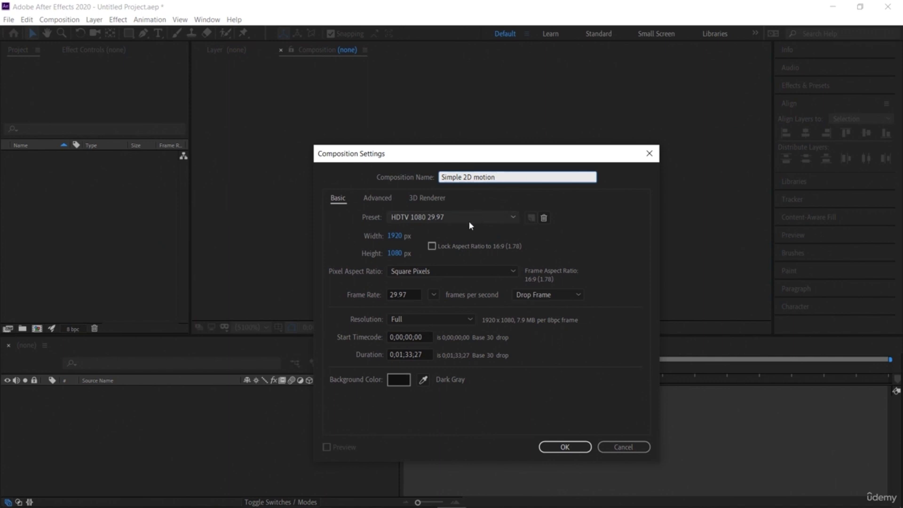
pyautogui.click(468, 216)
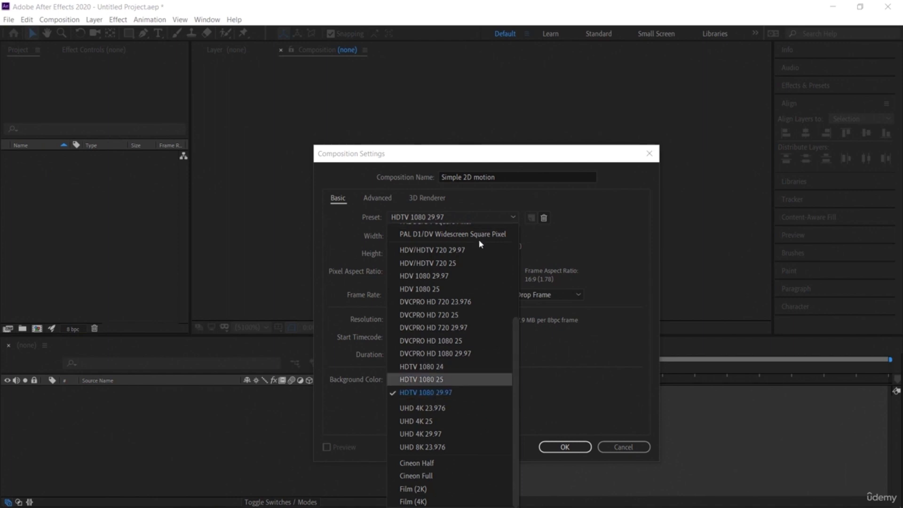
pyautogui.click(497, 218)
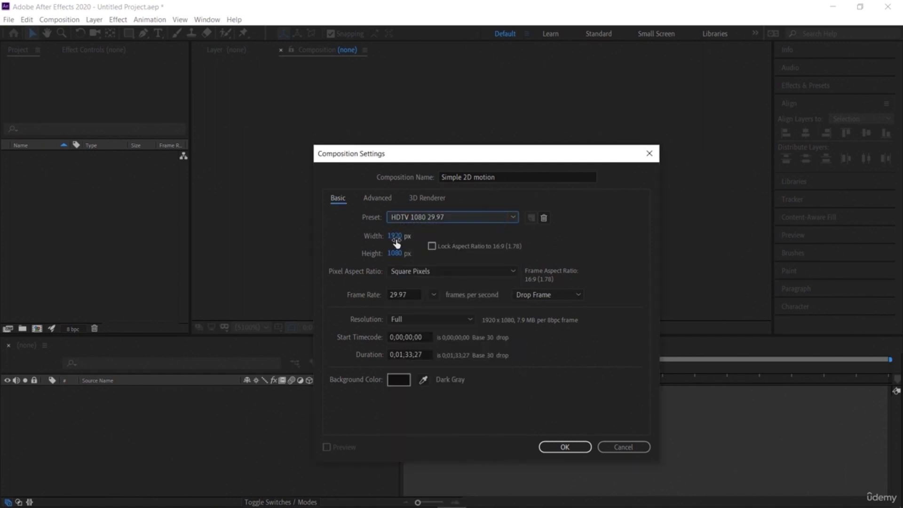
pyautogui.click(400, 381)
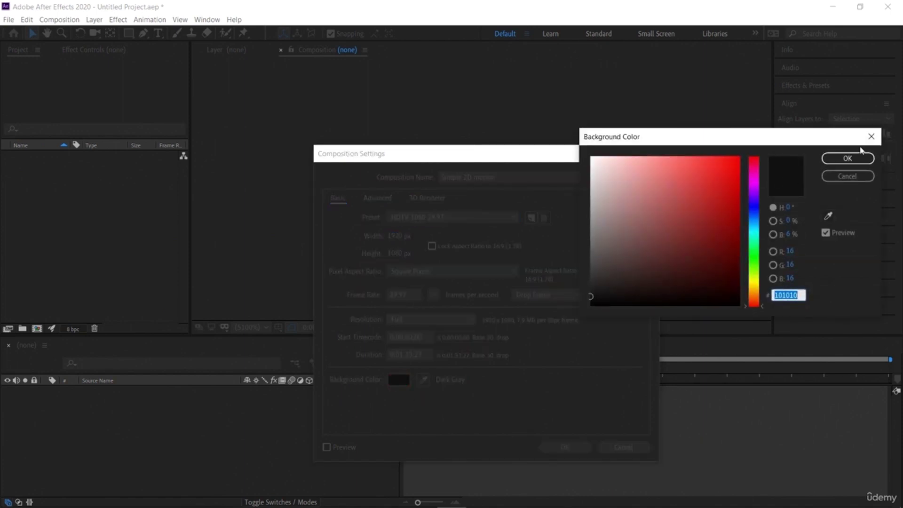
pyautogui.click(871, 136)
pyautogui.click(369, 378)
pyautogui.click(565, 449)
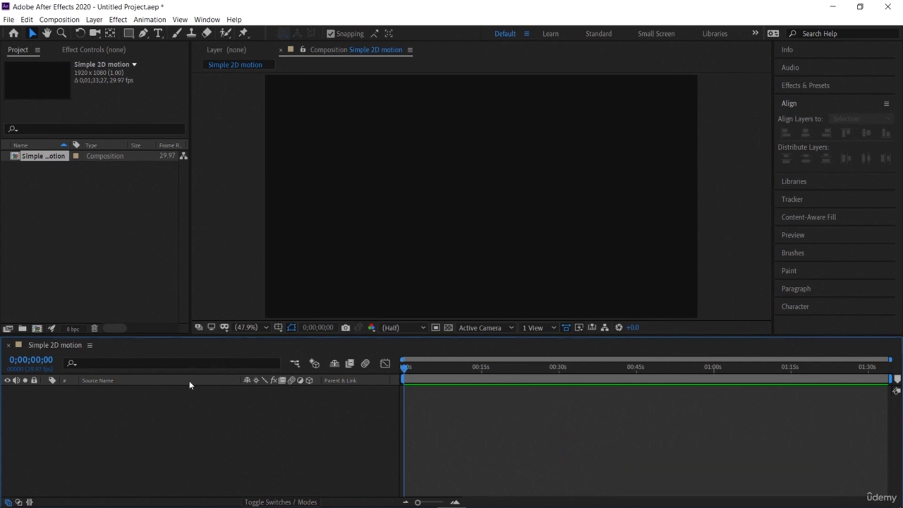
# Step: Import all the Car, cloud and Mountains files from the Desktop into the project
pyautogui.doubleClick(114, 216)
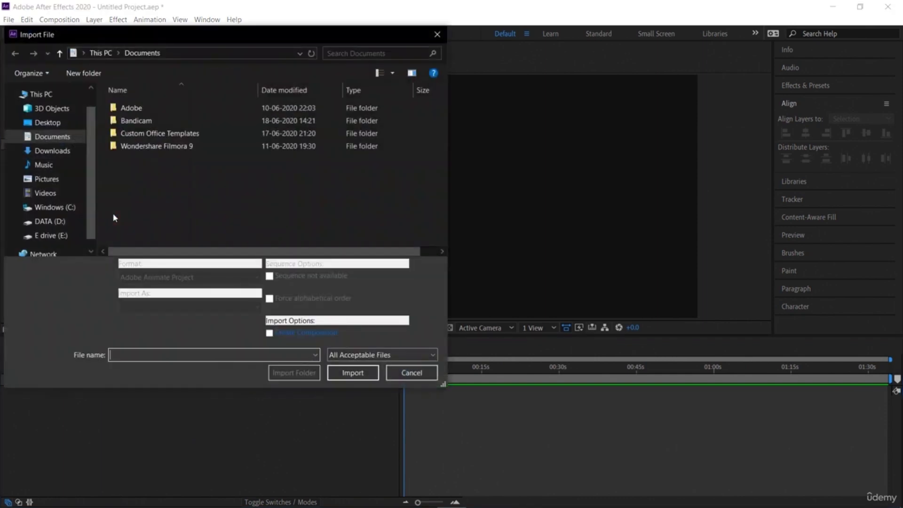
pyautogui.click(54, 122)
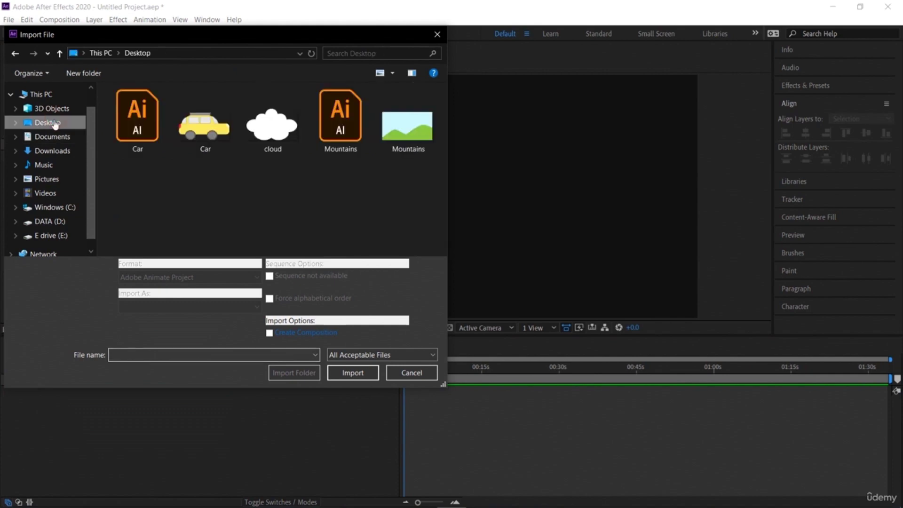
pyautogui.click(204, 218)
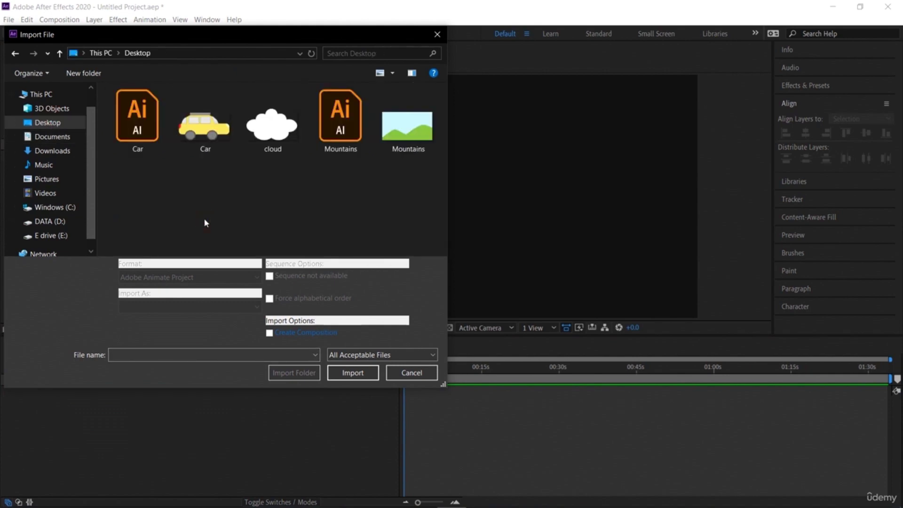
pyautogui.hotkey('ctrl', 'a')
pyautogui.press('Return')
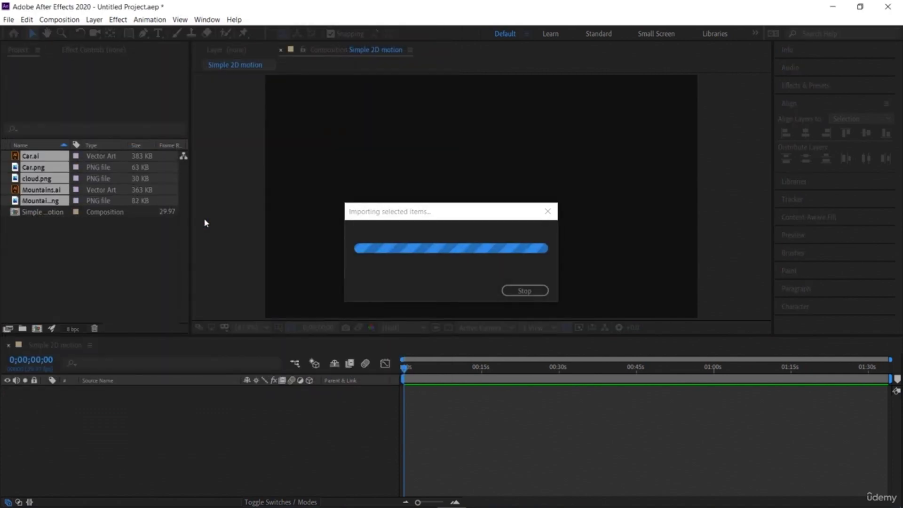
pyautogui.click(38, 169)
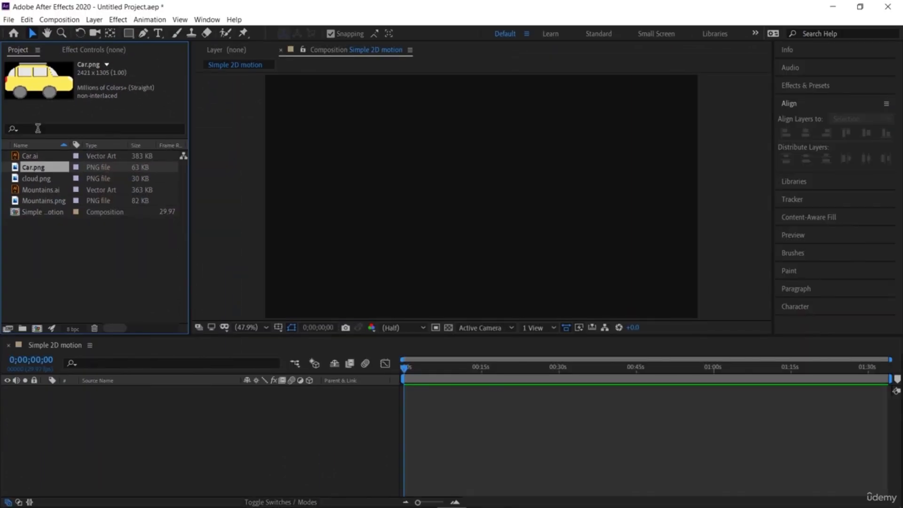
pyautogui.click(64, 182)
pyautogui.moveTo(52, 169); pyautogui.dragTo(153, 404)
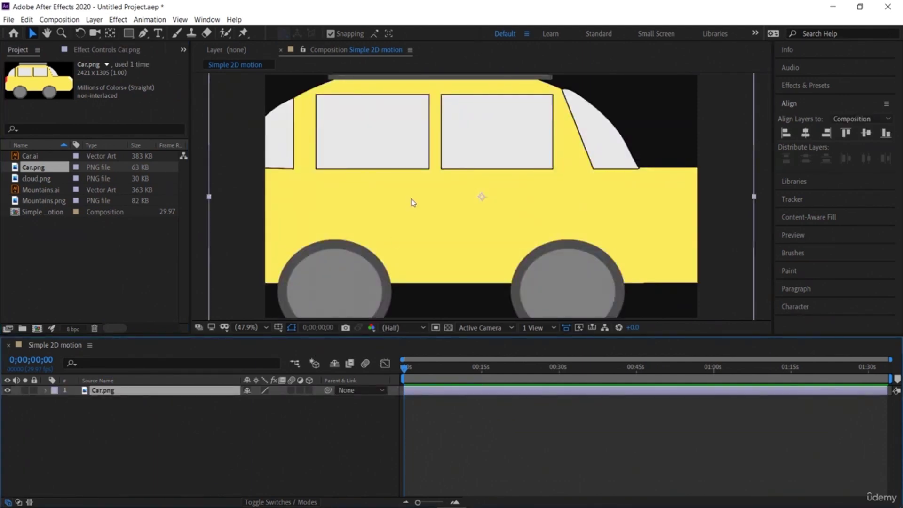
pyautogui.click(248, 327)
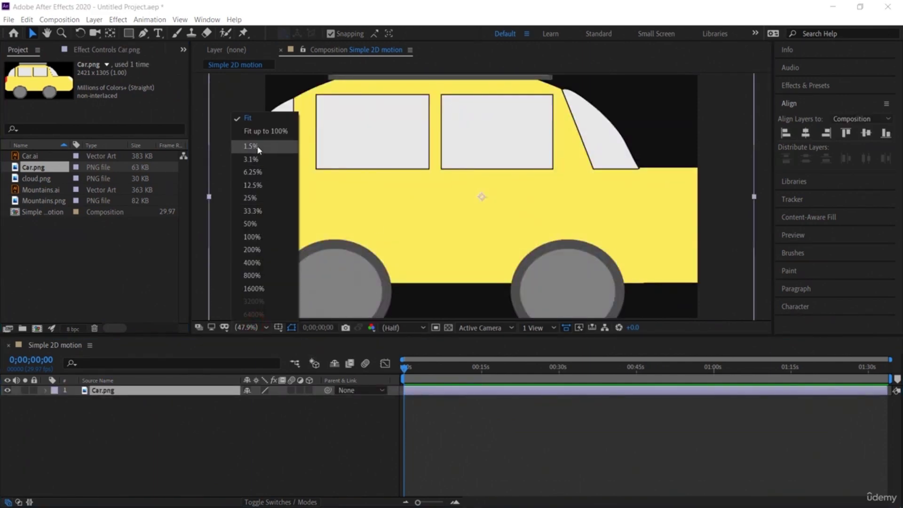
pyautogui.click(258, 185)
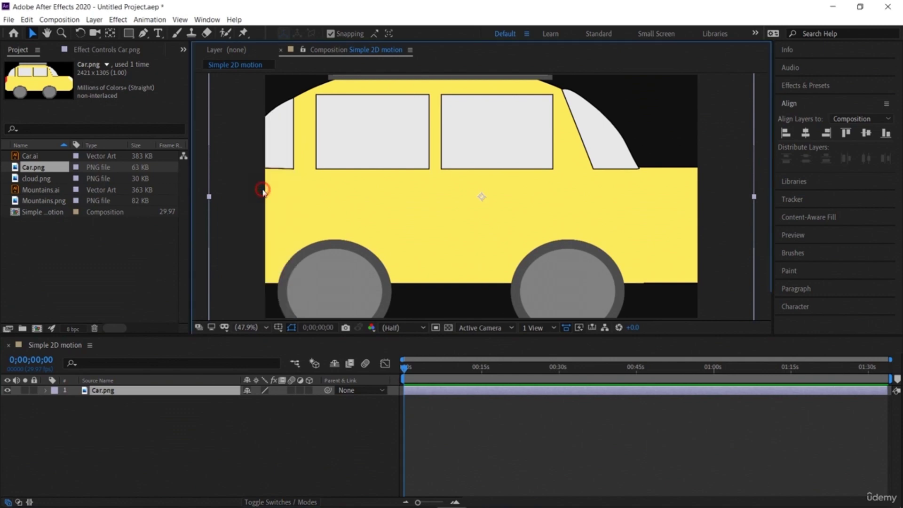
pyautogui.click(250, 328)
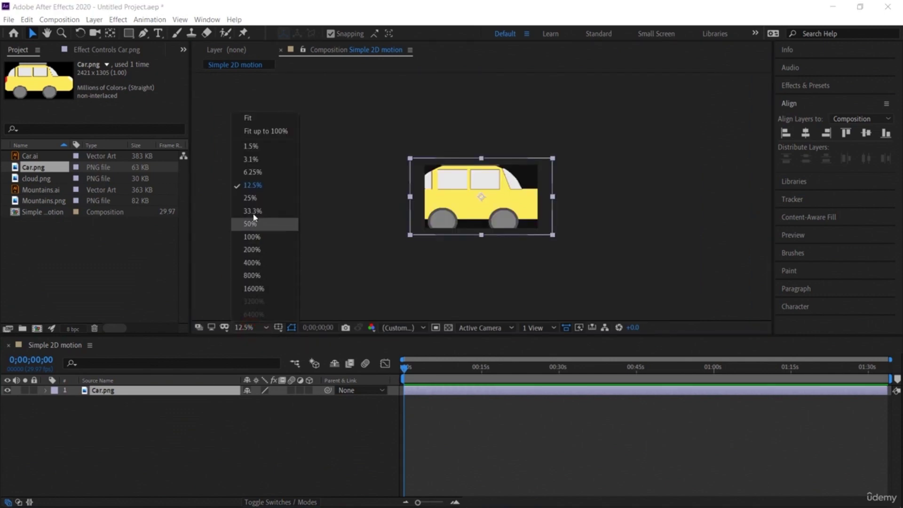
pyautogui.click(257, 129)
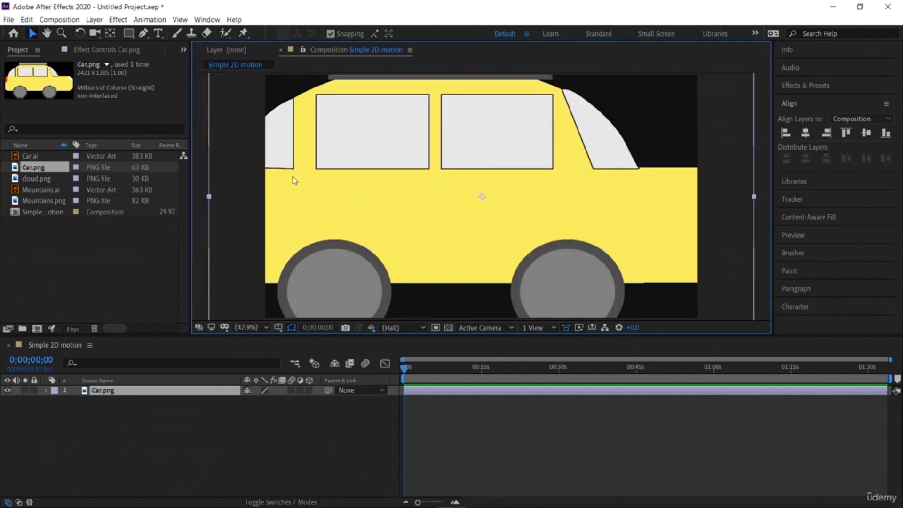
pyautogui.scroll(-2, 293, 177)
pyautogui.moveTo(338, 121); pyautogui.dragTo(438, 191)
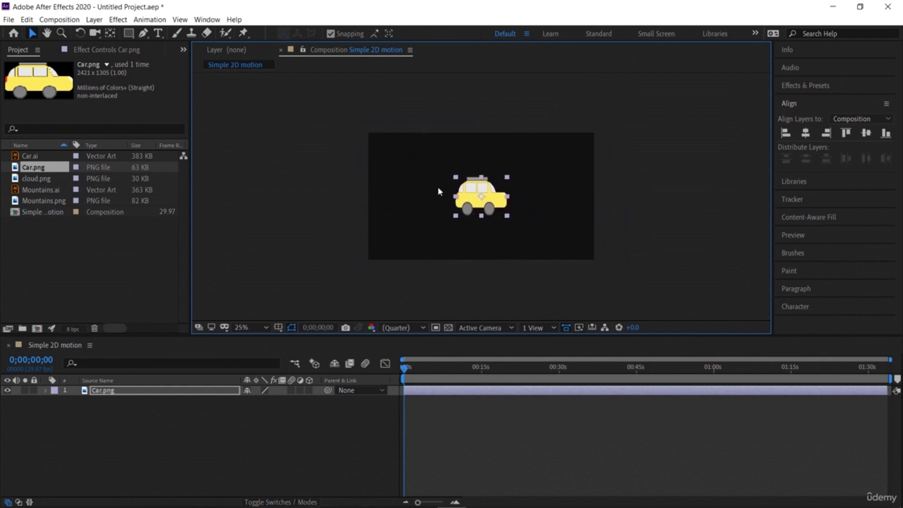
pyautogui.press('.')
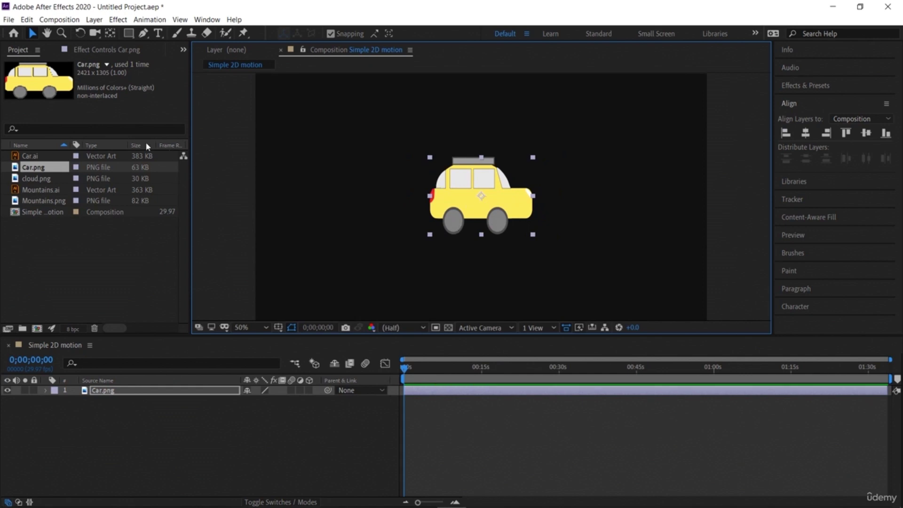
pyautogui.moveTo(385, 257); pyautogui.dragTo(512, 264)
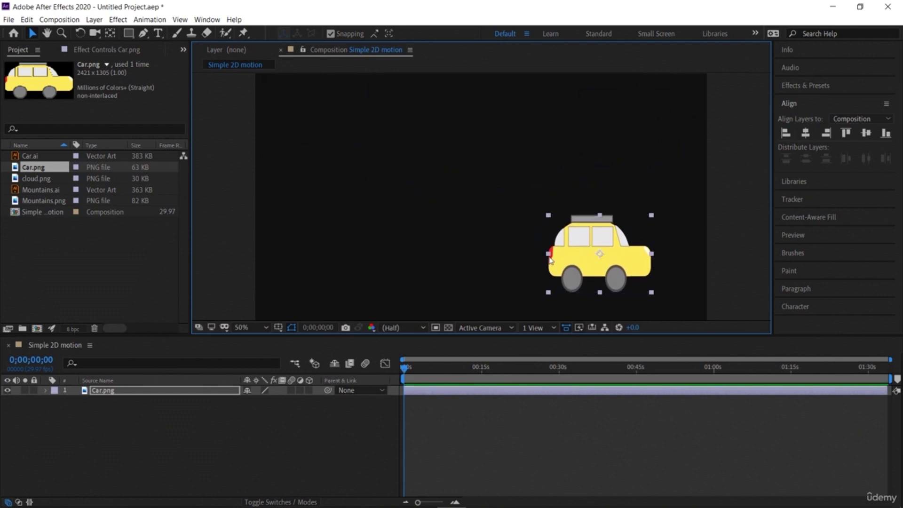
pyautogui.press('Delete')
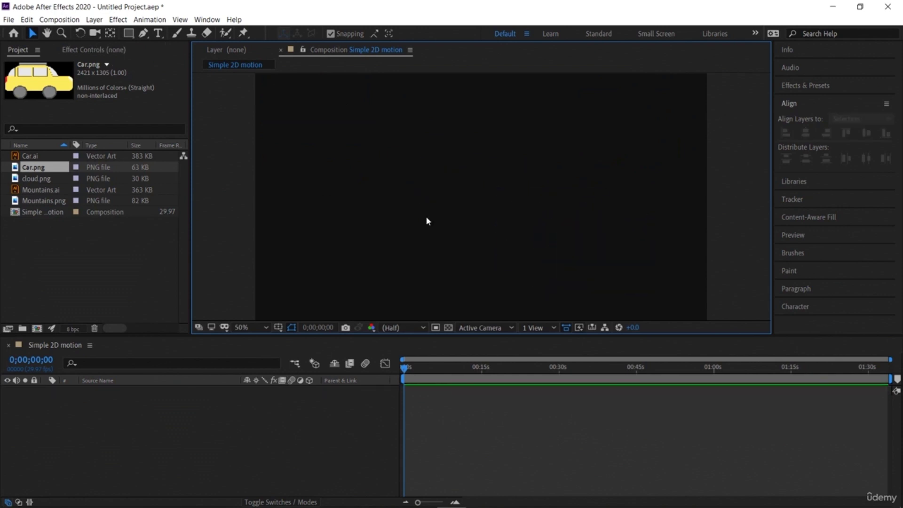
pyautogui.click(40, 159)
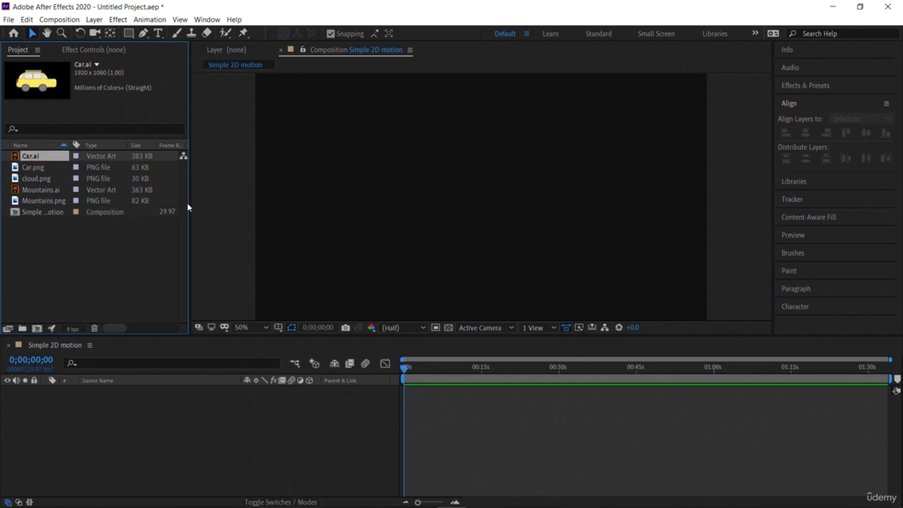
pyautogui.moveTo(40, 160); pyautogui.dragTo(99, 430)
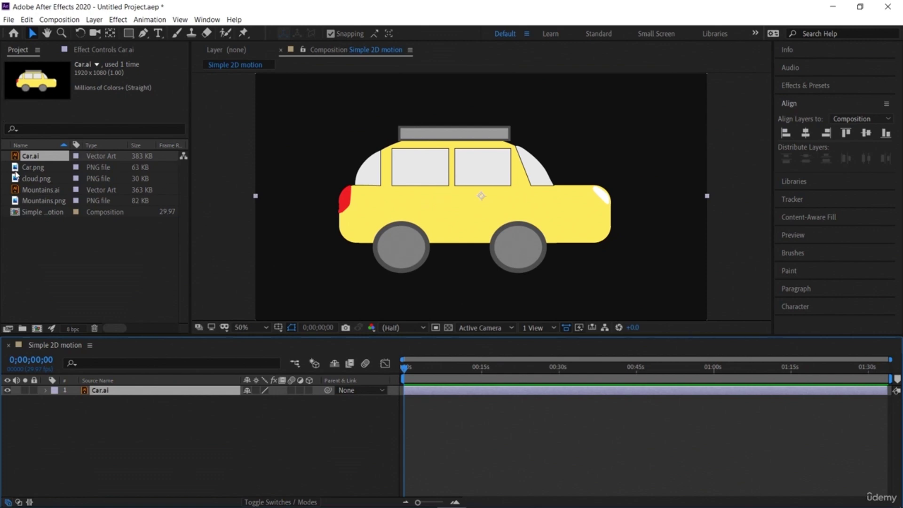
pyautogui.moveTo(411, 197); pyautogui.dragTo(411, 220)
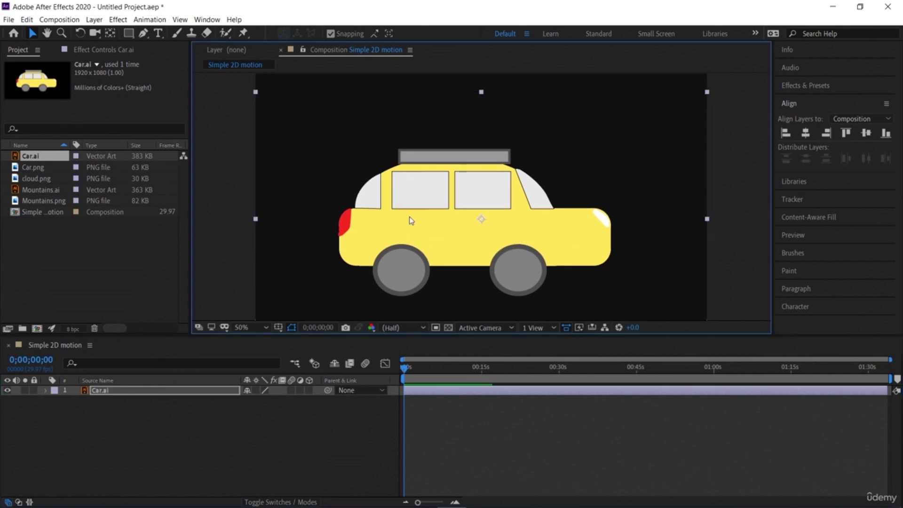
pyautogui.press('Delete')
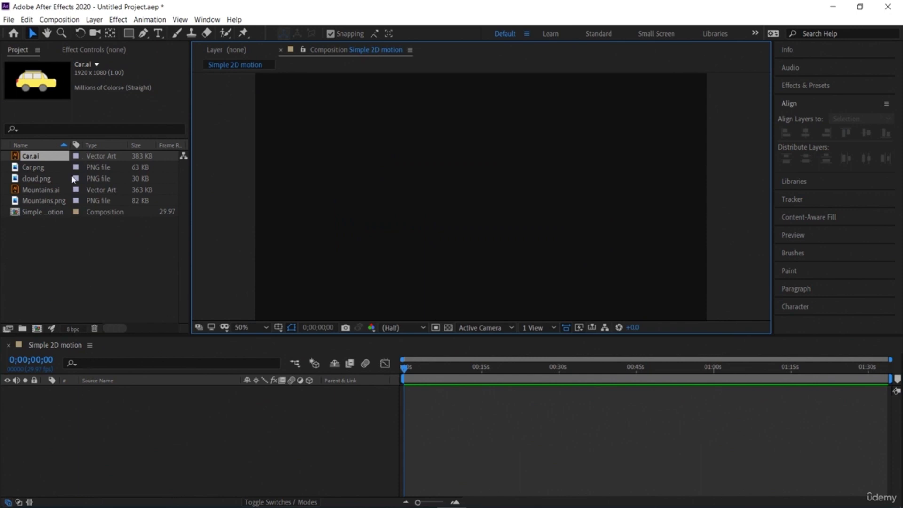
# Step: Add Mountains.ai to the composition as the background and place Car.ai on a layer above it
pyautogui.moveTo(44, 191); pyautogui.dragTo(92, 412)
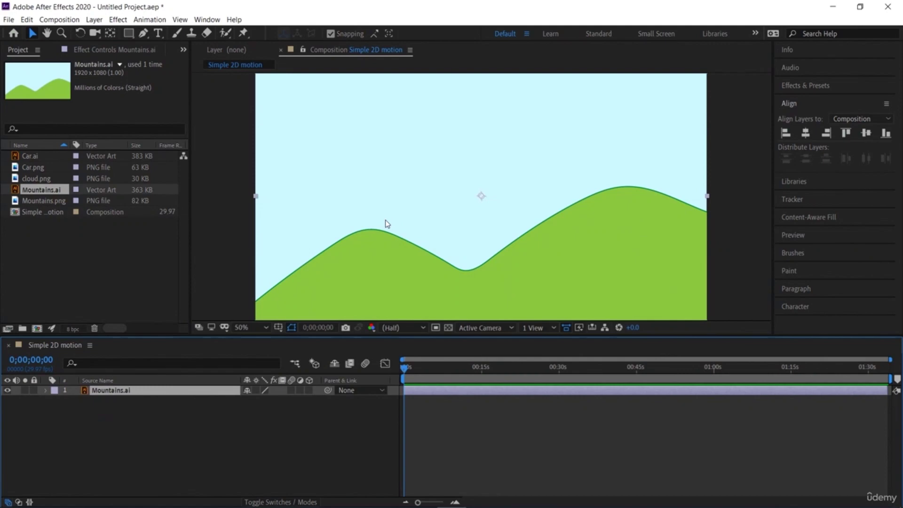
pyautogui.press(',')
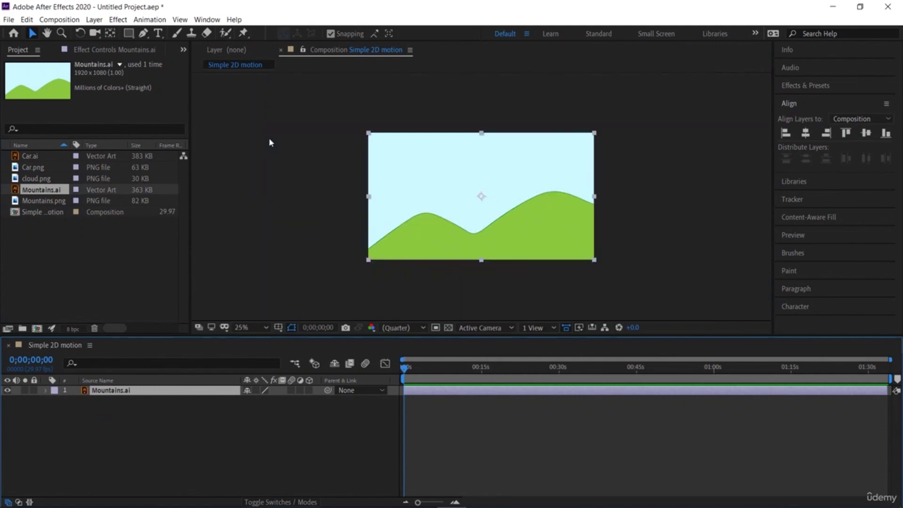
pyautogui.press('.')
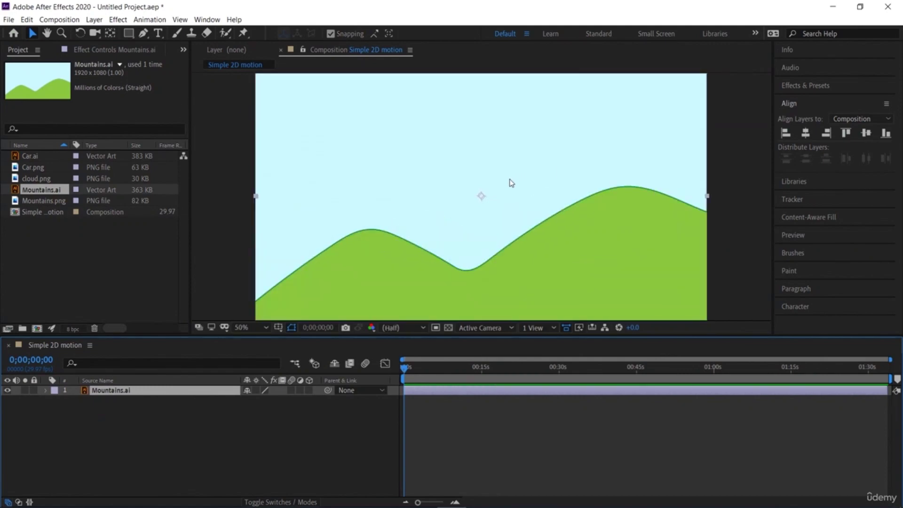
pyautogui.click(212, 418)
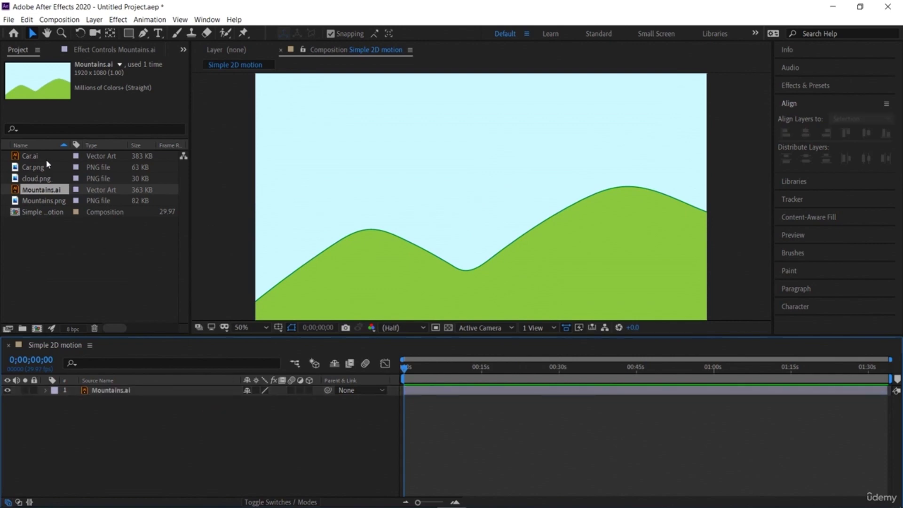
pyautogui.moveTo(45, 158); pyautogui.dragTo(71, 428)
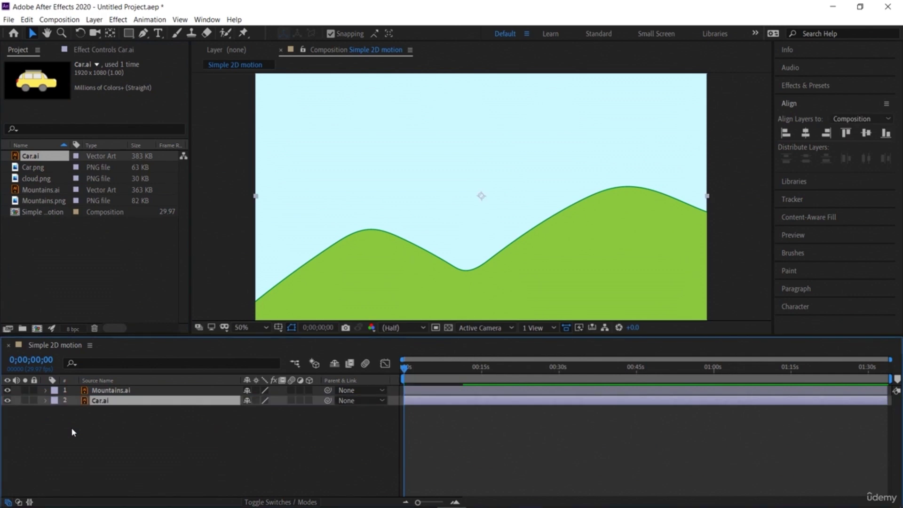
pyautogui.click(122, 406)
pyautogui.moveTo(121, 407); pyautogui.dragTo(120, 393)
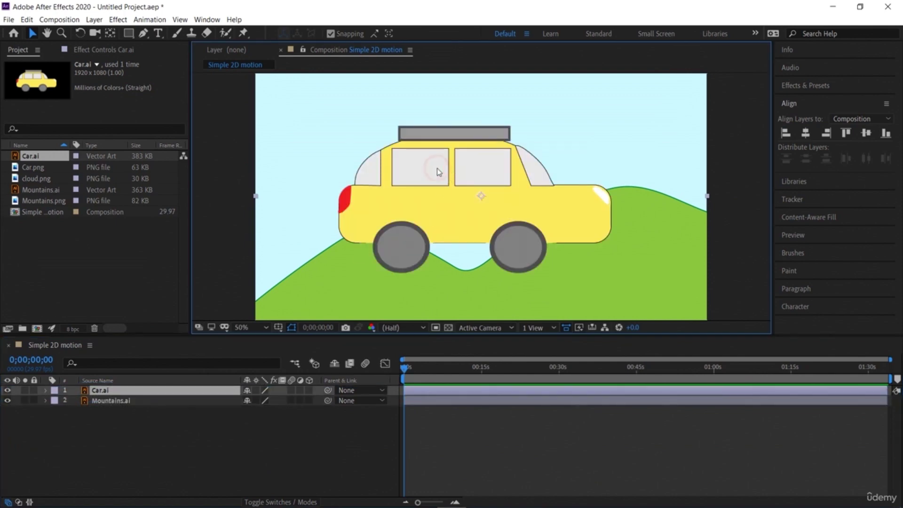
# Step: Scale the car down to about a third of its size and place it in the scene's lower-left corner
pyautogui.moveTo(441, 177); pyautogui.dragTo(388, 210)
pyautogui.moveTo(256, 103); pyautogui.dragTo(403, 186)
pyautogui.moveTo(452, 232); pyautogui.dragTo(283, 277)
pyautogui.click(181, 452)
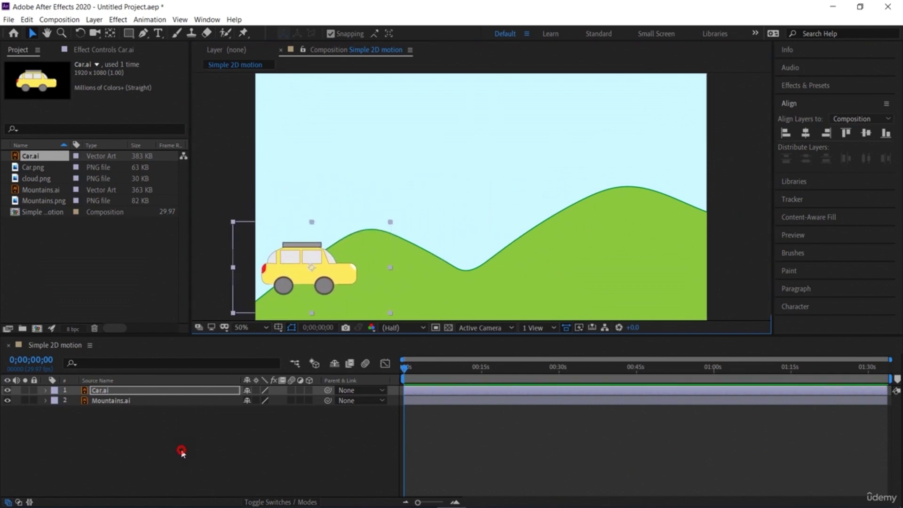
# Step: Add cloud.png between the Car.ai and Mountains.ai layers, shrink it and place it in the upper-left sky
pyautogui.moveTo(42, 182); pyautogui.dragTo(107, 405)
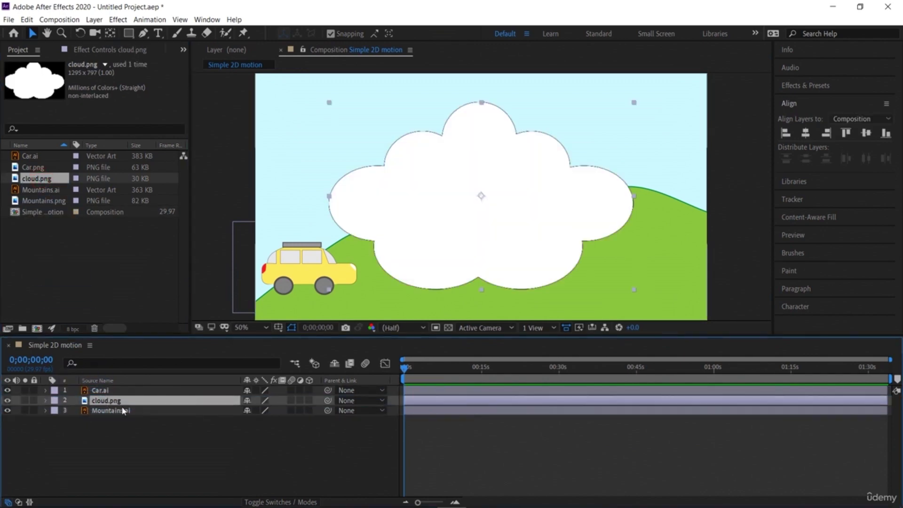
pyautogui.moveTo(329, 104); pyautogui.dragTo(436, 166)
pyautogui.moveTo(465, 198); pyautogui.dragTo(308, 121)
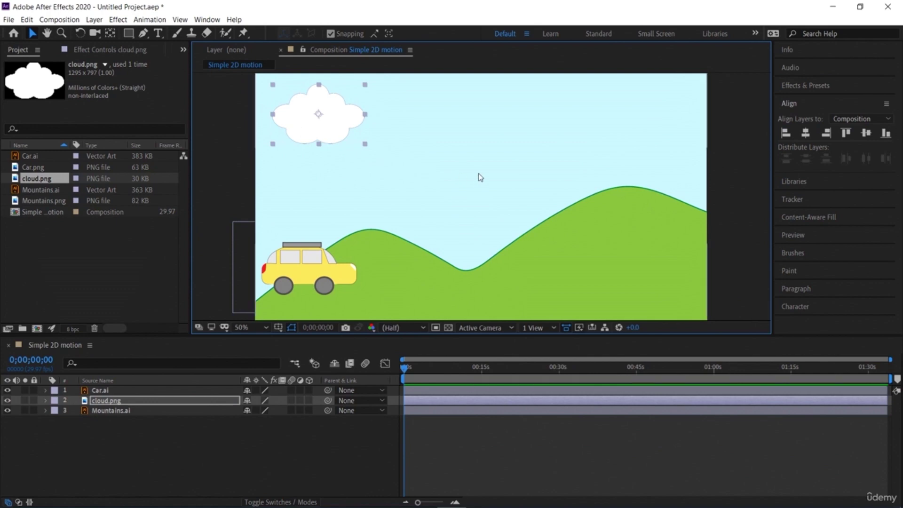
pyautogui.moveTo(340, 120); pyautogui.dragTo(351, 136)
pyautogui.click(88, 461)
# Step: Duplicate the cloud, place the copy in the upper-right sky, and move the Car.ai layer to the top of the stack
pyautogui.click(121, 400)
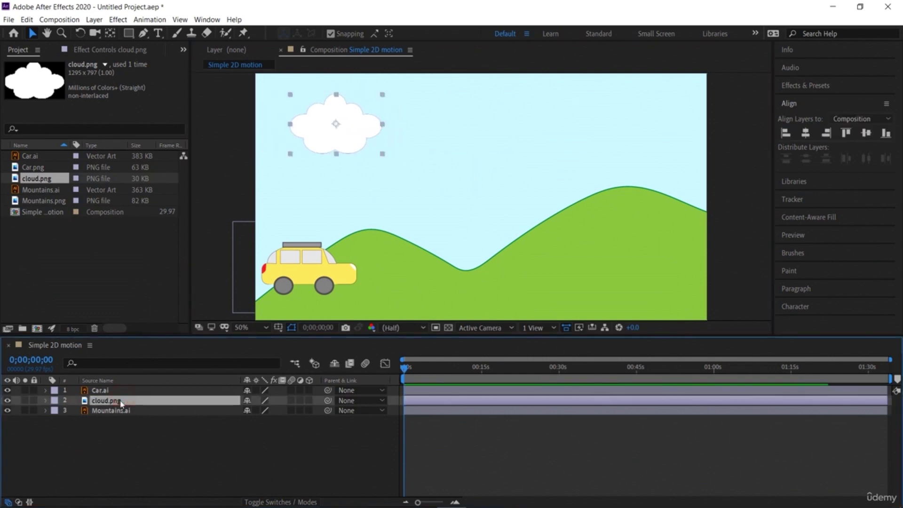
pyautogui.click(135, 455)
pyautogui.hotkey('ctrl', '/')
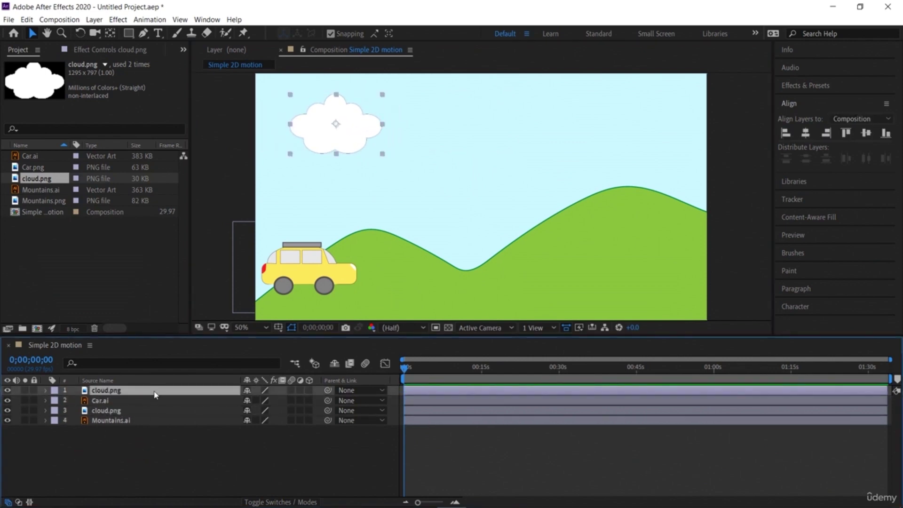
pyautogui.moveTo(353, 125); pyautogui.dragTo(614, 114)
pyautogui.press('Return')
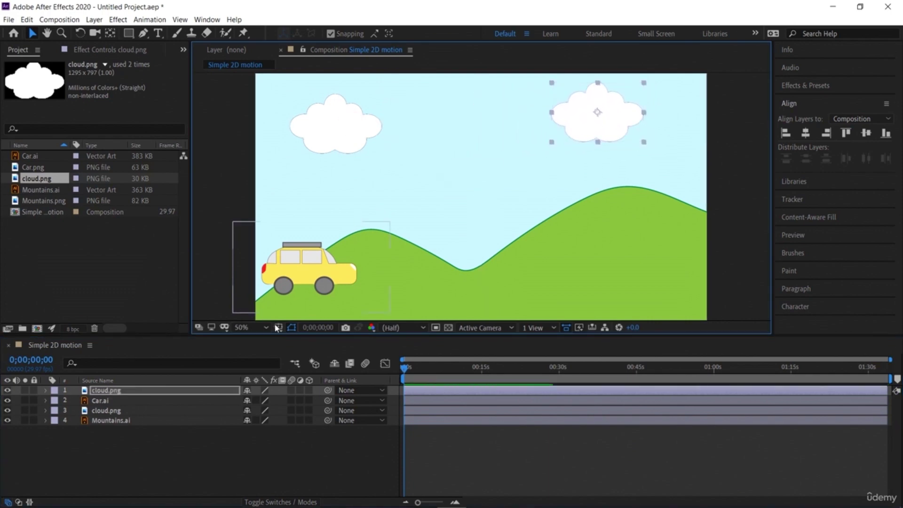
pyautogui.click(121, 401)
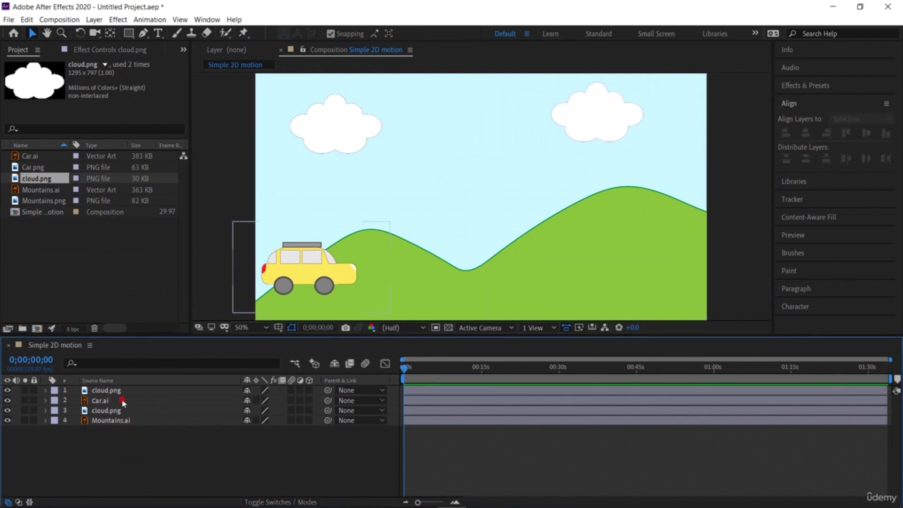
pyautogui.moveTo(131, 380); pyautogui.dragTo(132, 387)
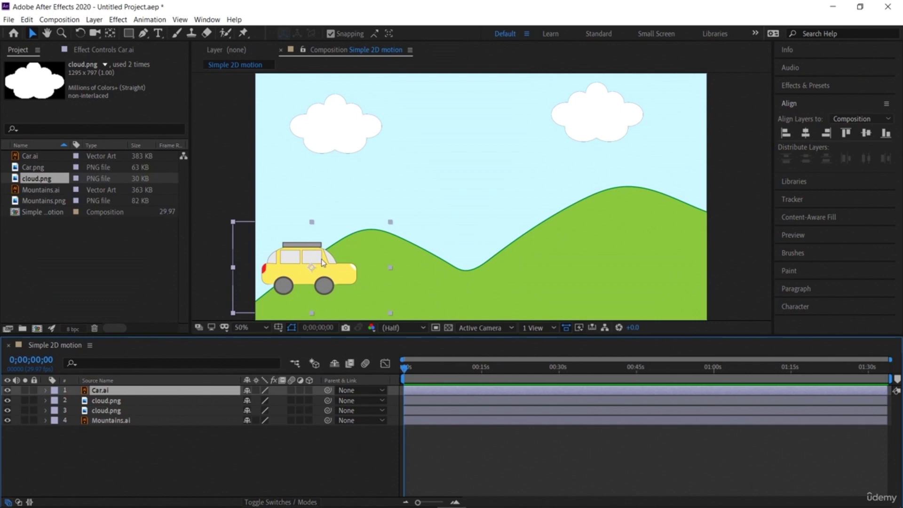
# Step: Scrub and preview the composition's playback, and return the current time to the start at 0;00;00;00
pyautogui.moveTo(407, 372); pyautogui.dragTo(625, 388)
pyautogui.press('Home')
pyautogui.click(805, 234)
pyautogui.click(833, 191)
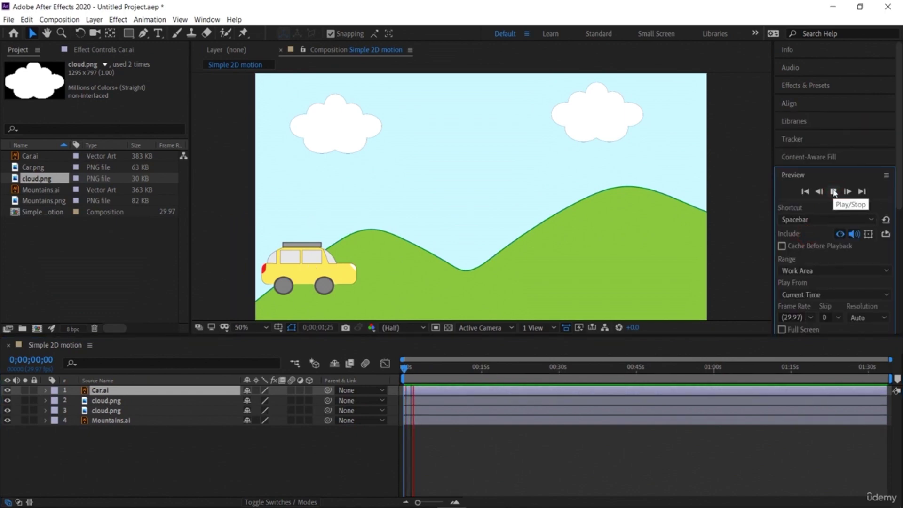
pyautogui.click(833, 191)
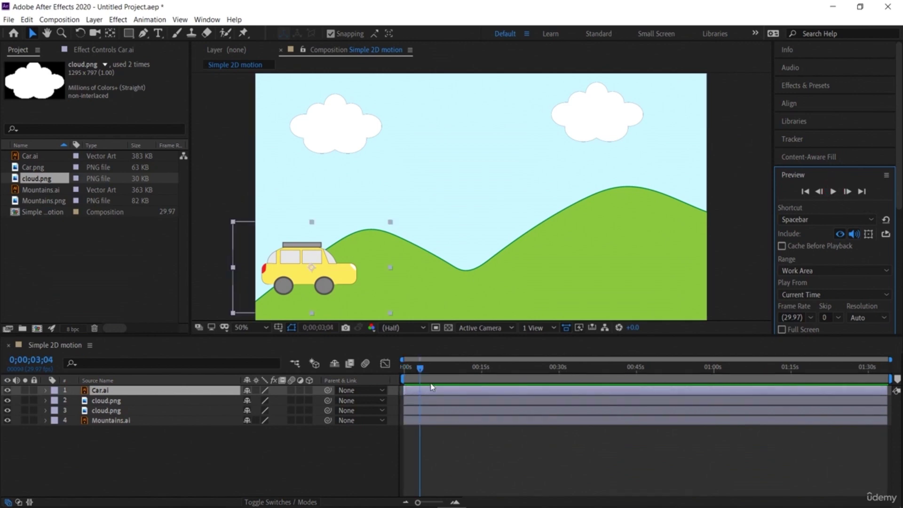
pyautogui.moveTo(420, 369); pyautogui.dragTo(383, 374)
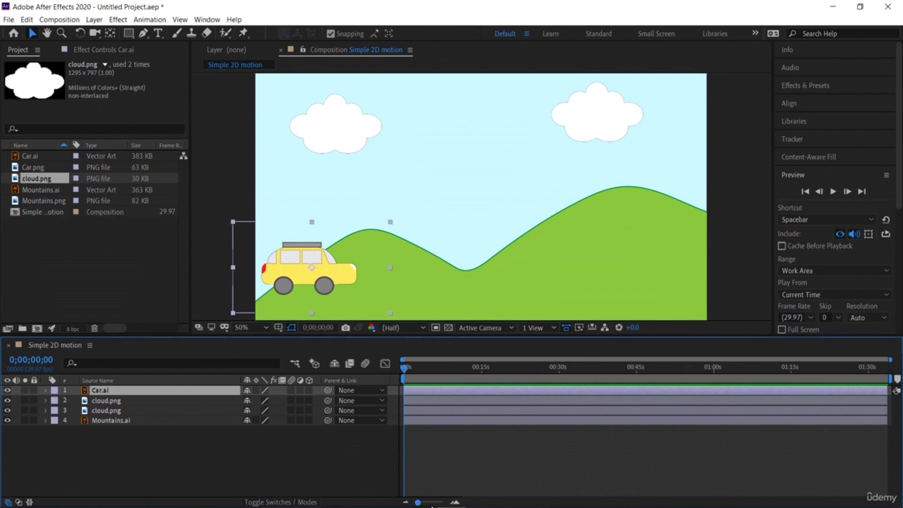
# Step: Zoom the timeline in to roughly the first nine seconds and expand the Car.ai layer's Transform properties
pyautogui.moveTo(419, 503); pyautogui.dragTo(441, 502)
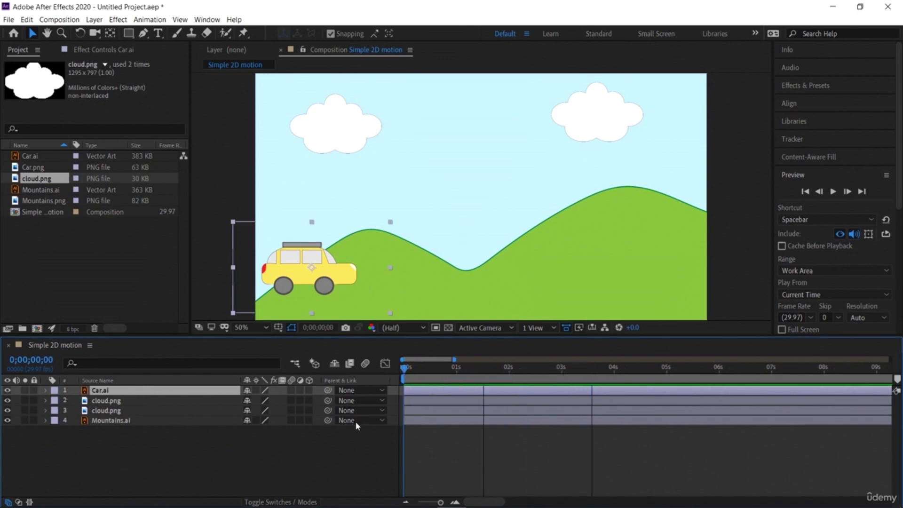
pyautogui.click(46, 390)
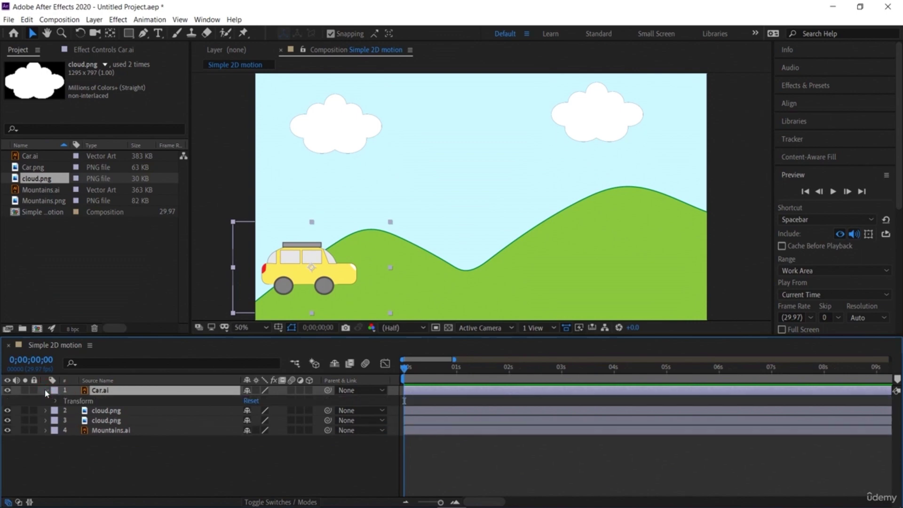
pyautogui.click(7, 390)
pyautogui.click(8, 390)
pyautogui.click(55, 401)
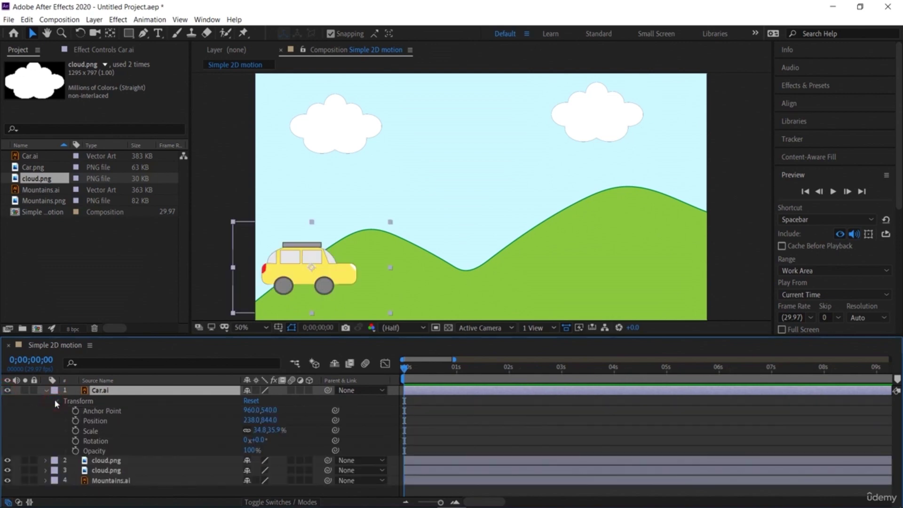
# Step: Start Position keyframing for Car.ai at 0;00;00;00 and place the car outside the frame's left edge, at about -250, 948
pyautogui.click(75, 420)
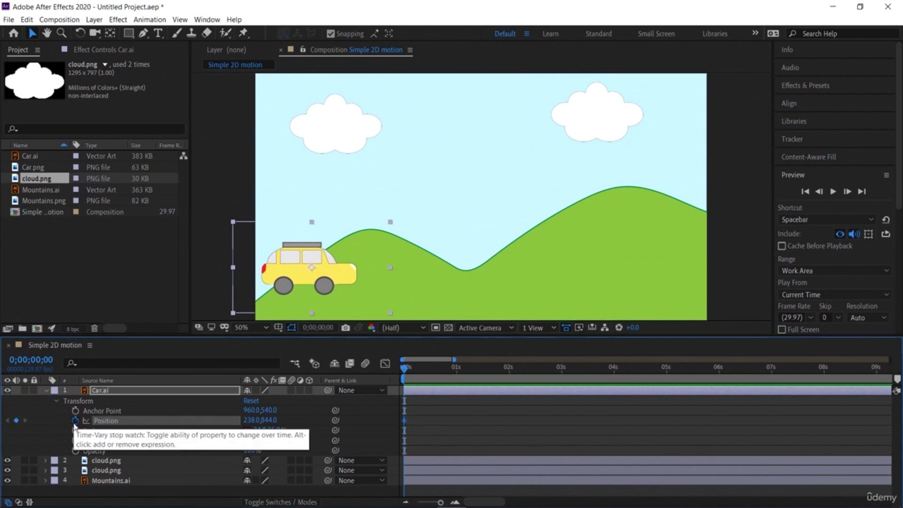
pyautogui.click(74, 422)
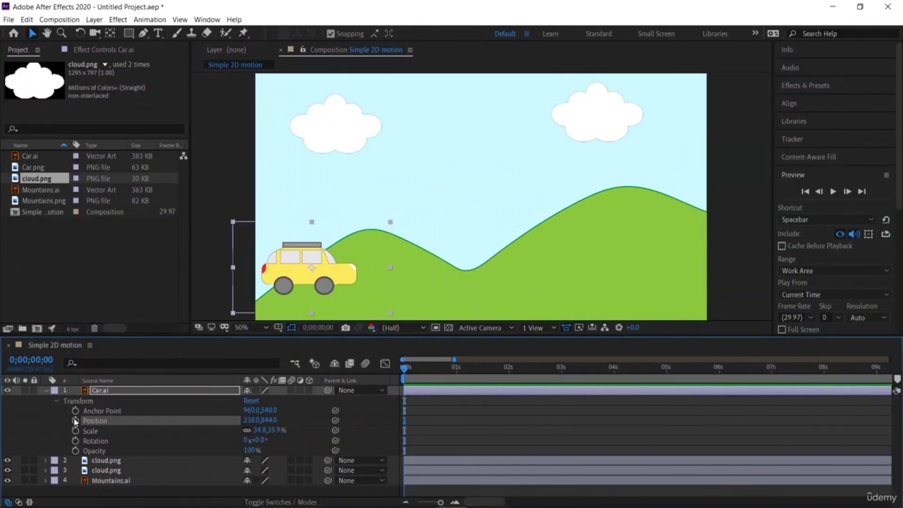
pyautogui.click(94, 398)
pyautogui.moveTo(282, 278); pyautogui.dragTo(167, 302)
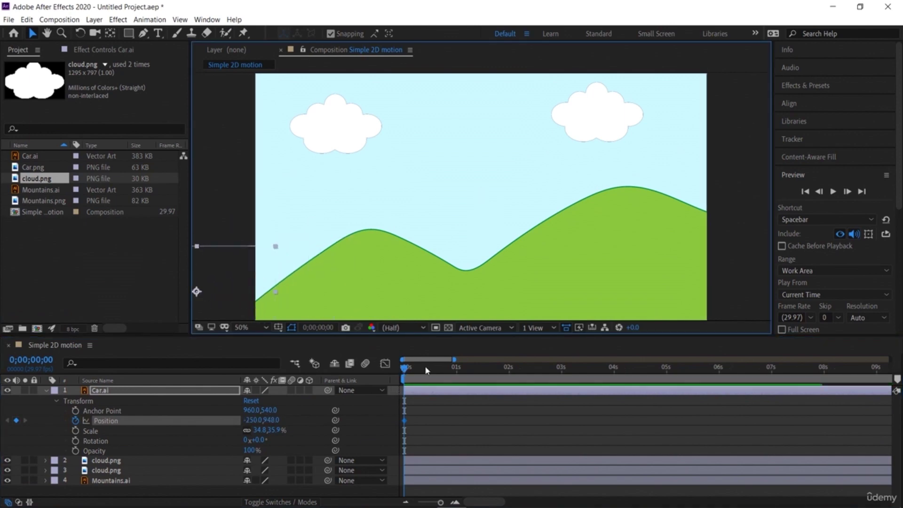
# Step: Add a Car.ai Position keyframe at 0;00;00;29 with the car on the first hill's peak, about 486, 600, and preview the motion
pyautogui.moveTo(407, 371); pyautogui.dragTo(454, 391)
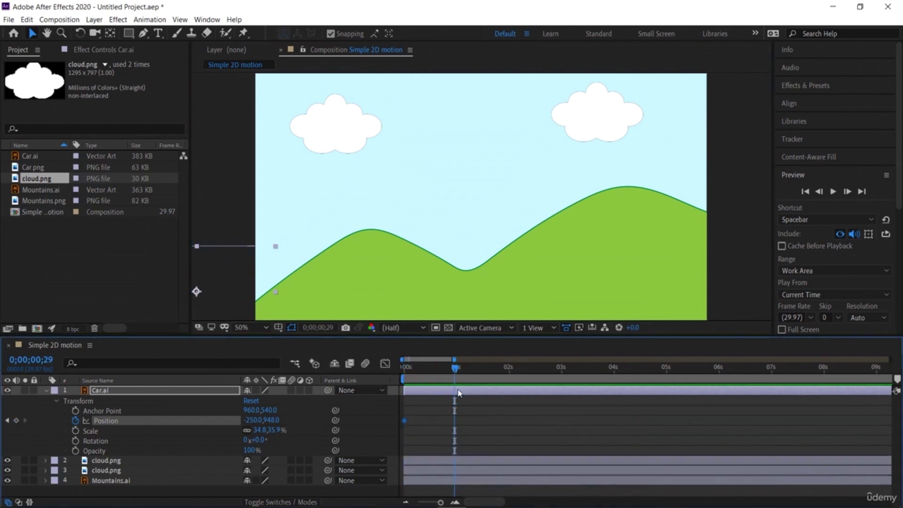
pyautogui.click(18, 420)
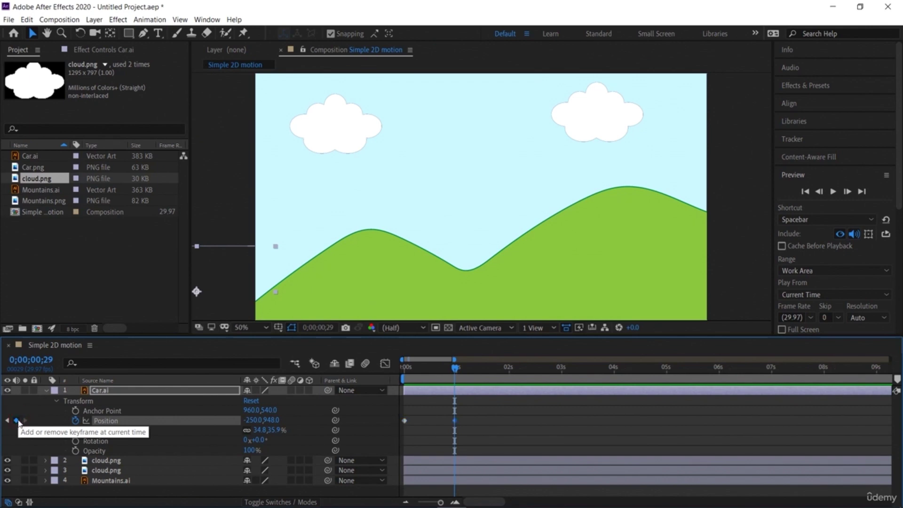
pyautogui.moveTo(240, 277); pyautogui.dragTo(393, 206)
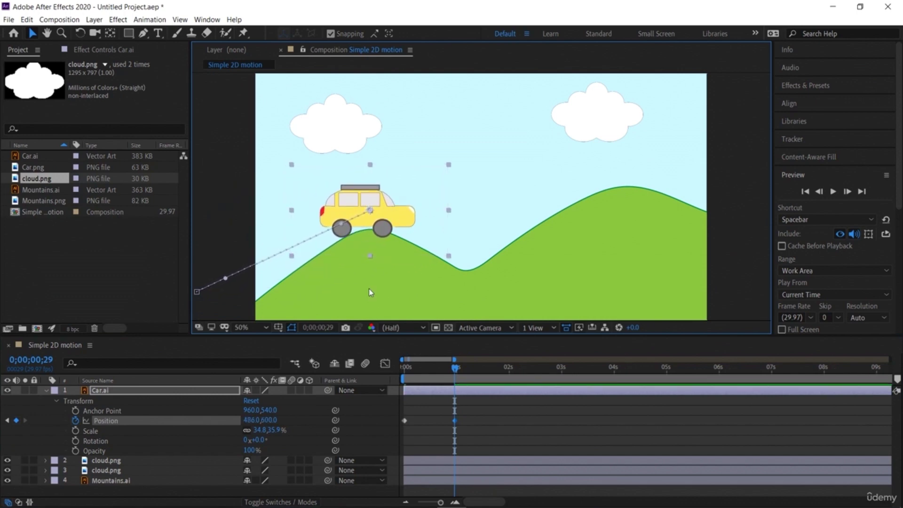
pyautogui.moveTo(452, 373); pyautogui.dragTo(381, 377)
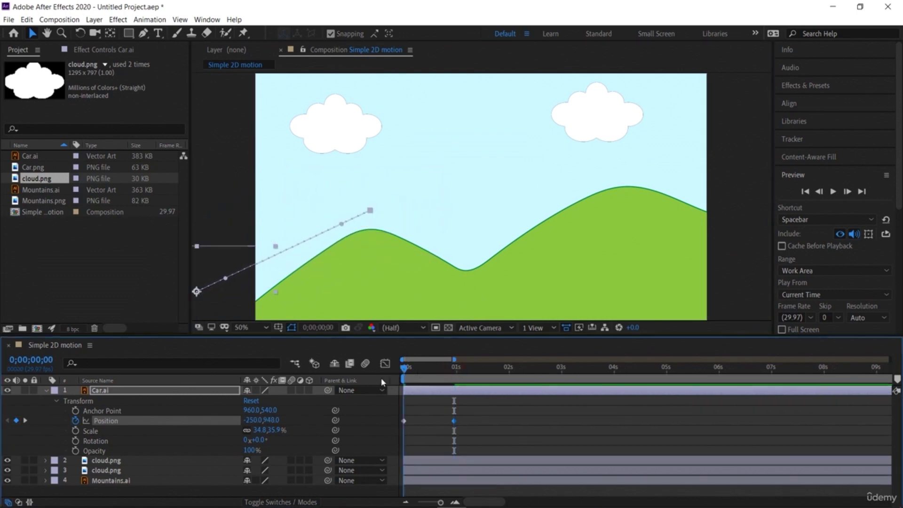
pyautogui.press('space')
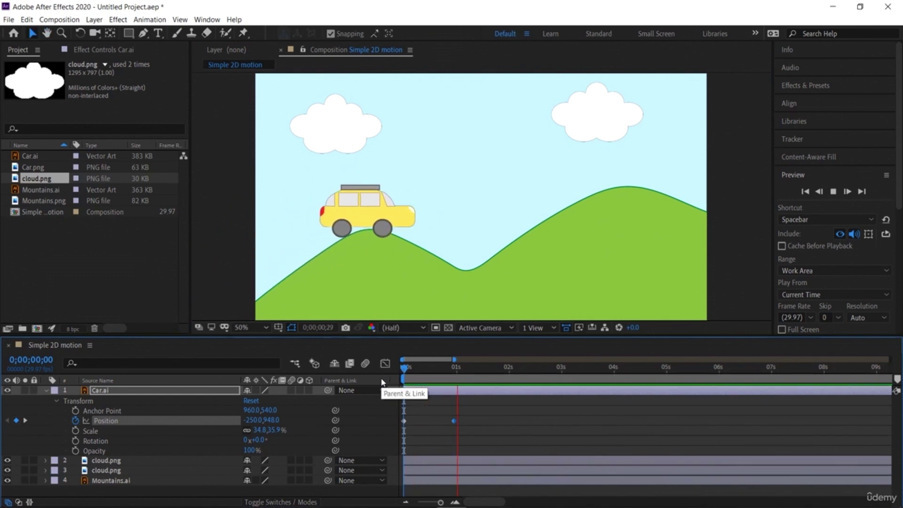
pyautogui.press('space')
# Step: Add a Car.ai Position keyframe at 0;00;02;00 with the car in the valley between the hills, at about 960, 794
pyautogui.moveTo(476, 370); pyautogui.dragTo(512, 387)
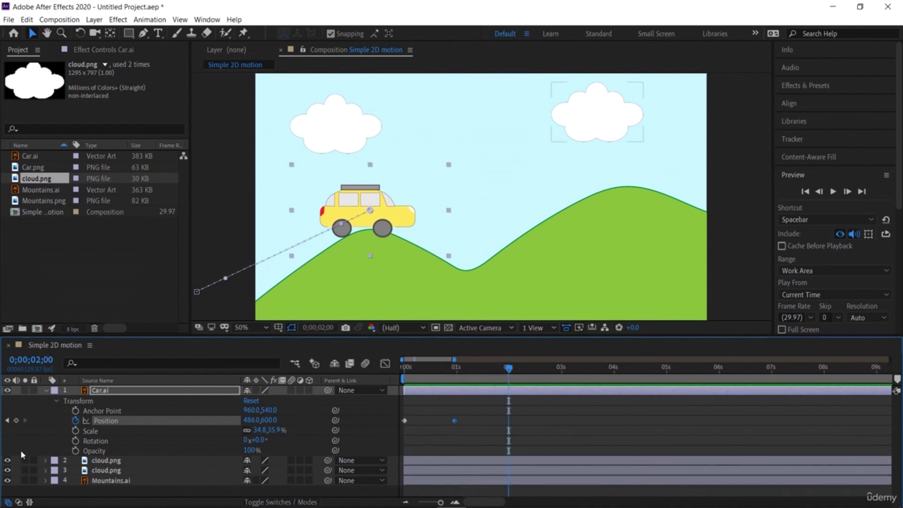
pyautogui.click(16, 421)
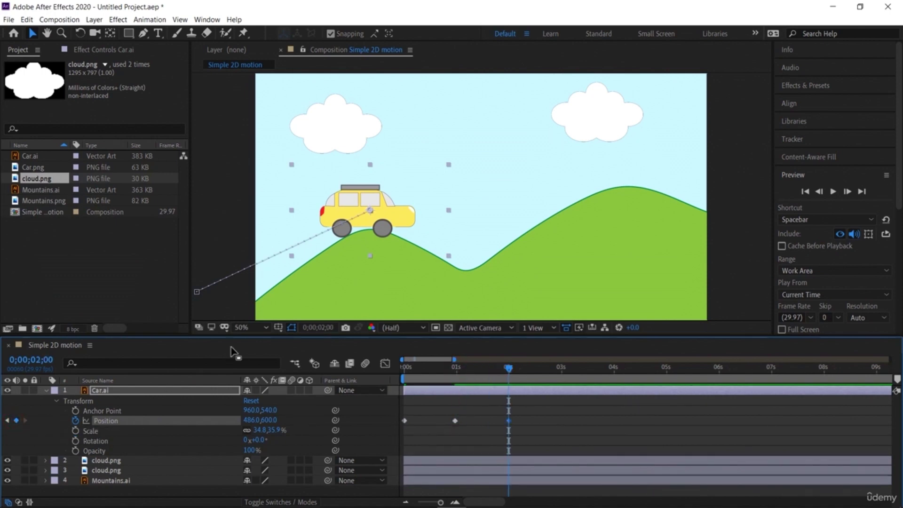
pyautogui.moveTo(362, 191); pyautogui.dragTo(472, 236)
# Step: Add a Car.ai Position keyframe at 0;00;03;00 with the car on the second hill's peak, at about 1580, 402
pyautogui.moveTo(510, 370); pyautogui.dragTo(563, 386)
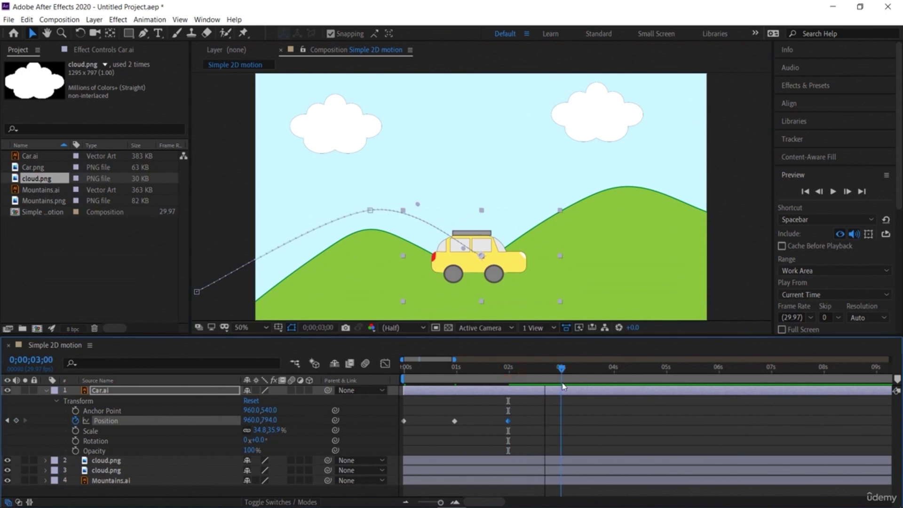
pyautogui.click(17, 420)
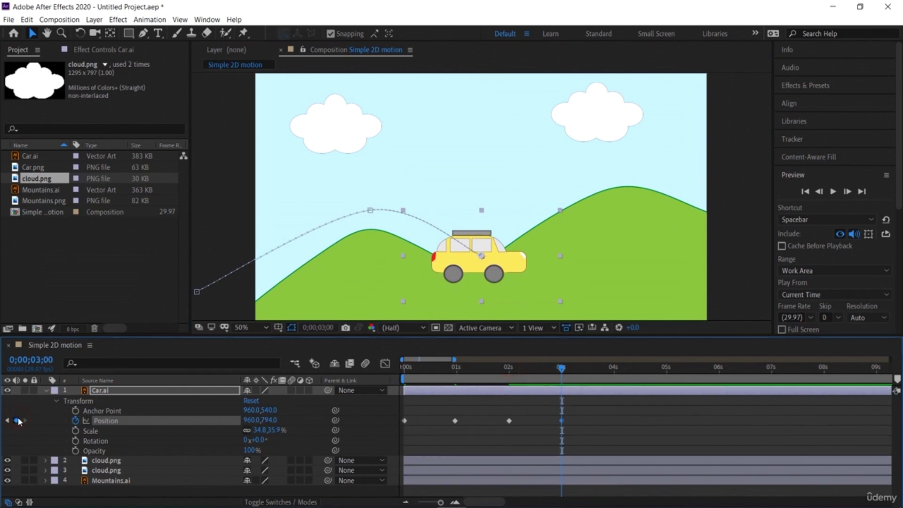
pyautogui.moveTo(496, 264); pyautogui.dragTo(642, 172)
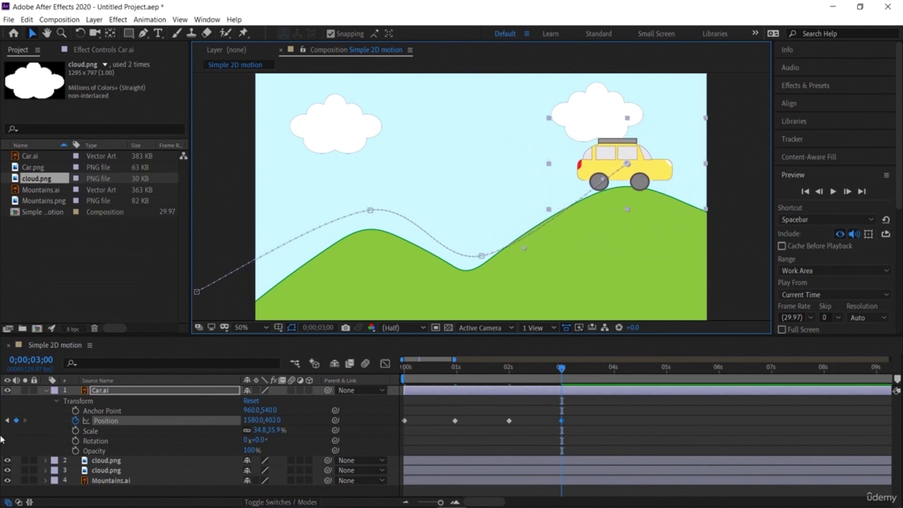
# Step: Add a Car.ai Position keyframe at 0;00;04;00 with the car outside the frame's right edge, at about 2312, 650
pyautogui.moveTo(564, 369); pyautogui.dragTo(613, 369)
pyautogui.click(17, 420)
pyautogui.moveTo(611, 149); pyautogui.dragTo(819, 219)
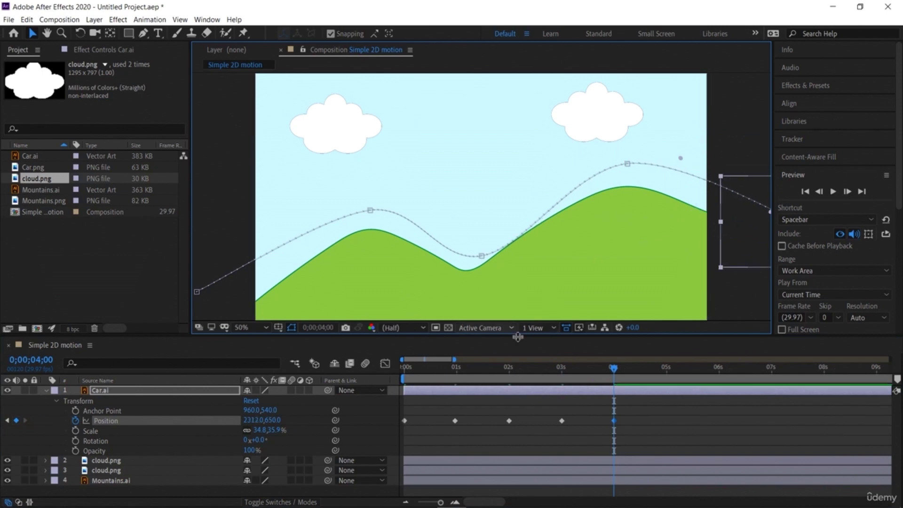
# Step: Preview the car's drive across the hills from the start and scrub through its first second
pyautogui.press('Home')
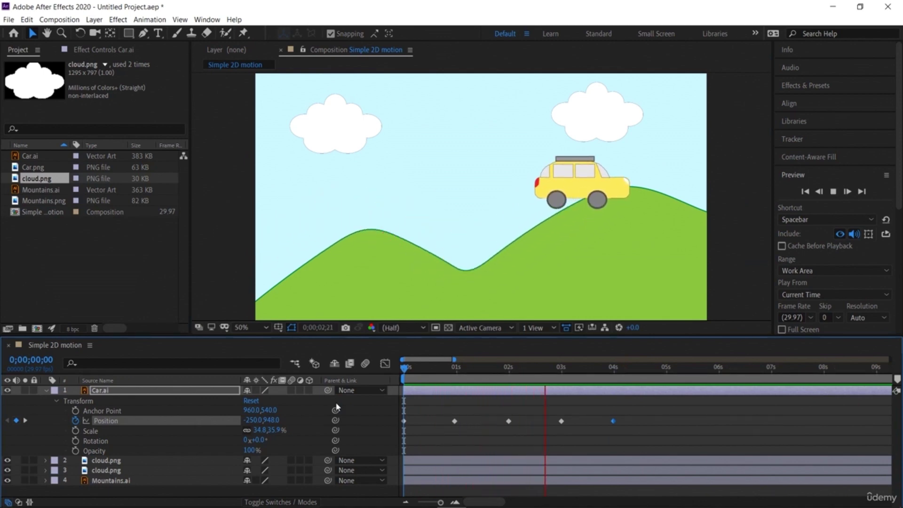
pyautogui.press('space')
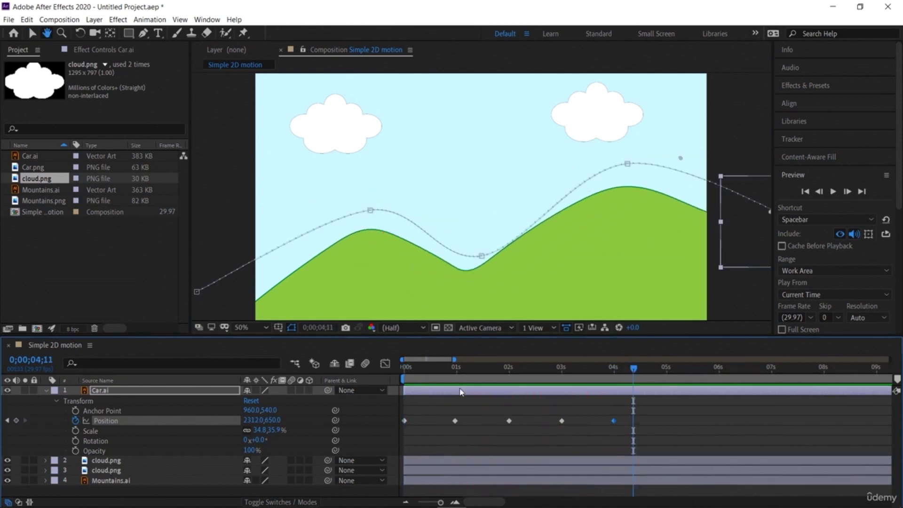
pyautogui.moveTo(634, 369); pyautogui.dragTo(418, 463)
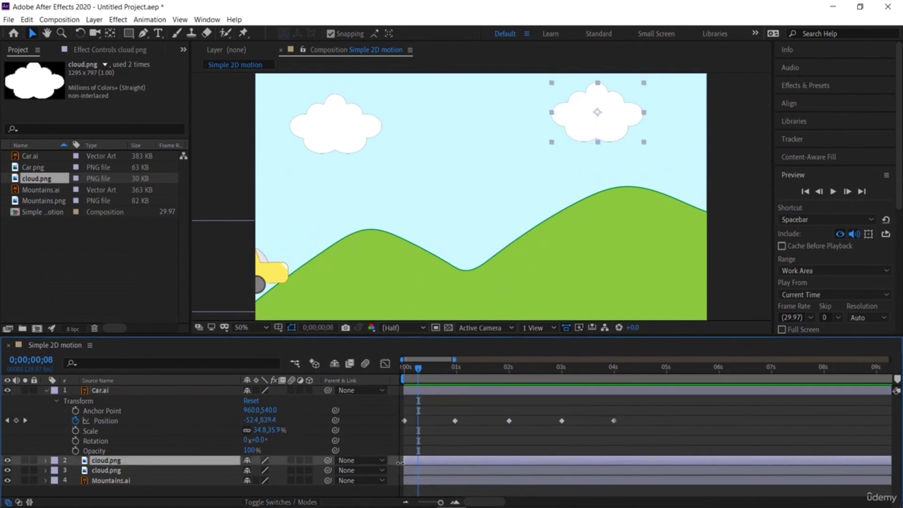
pyautogui.moveTo(418, 372); pyautogui.dragTo(438, 369)
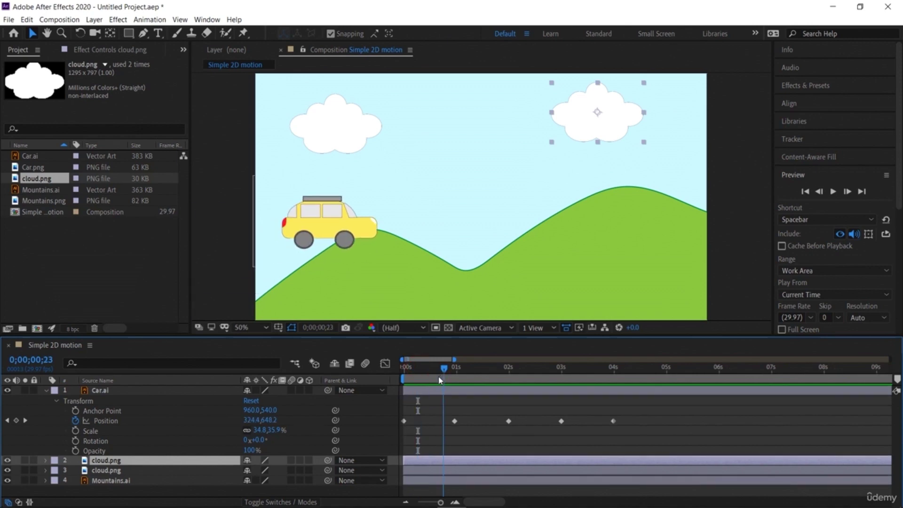
# Step: Adjust the first four points of the car's motion path to follow the hills more closely, with the starting point at about -166, 1024
pyautogui.click(275, 248)
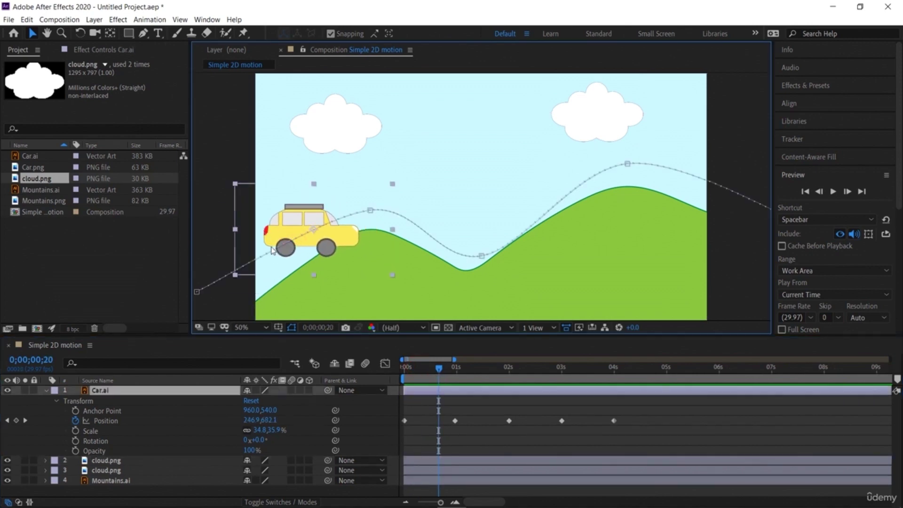
pyautogui.moveTo(197, 291); pyautogui.dragTo(210, 304)
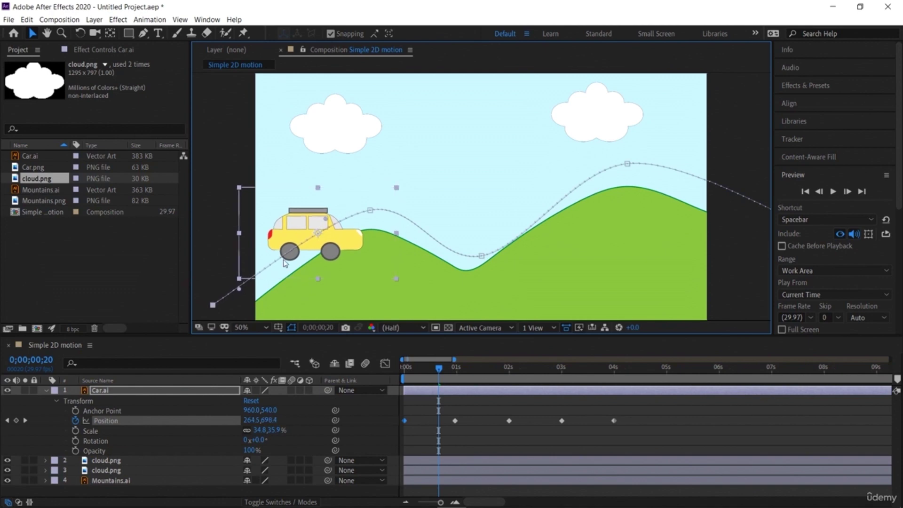
pyautogui.moveTo(367, 210); pyautogui.dragTo(355, 217)
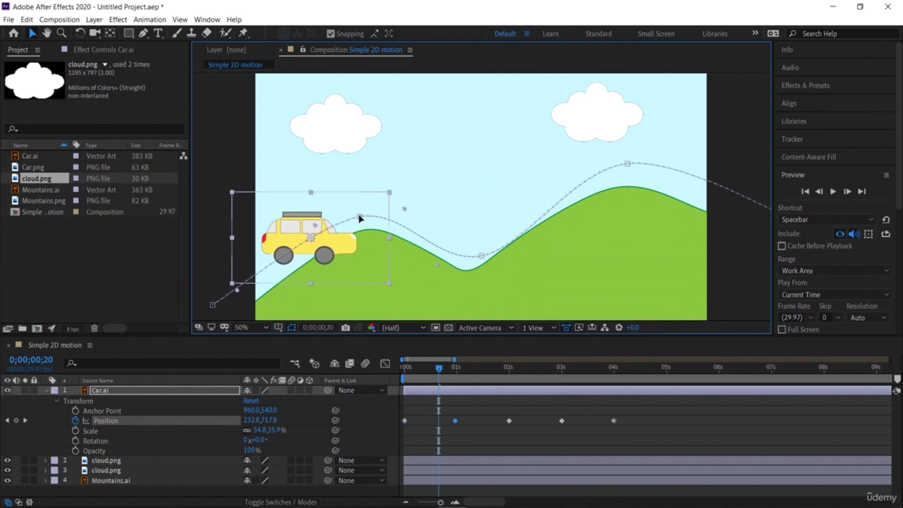
pyautogui.moveTo(479, 254); pyautogui.dragTo(467, 250)
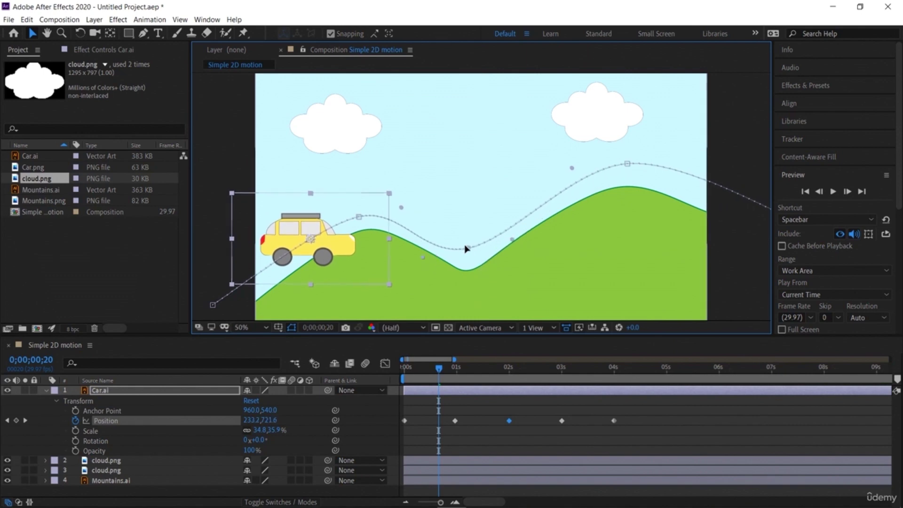
pyautogui.moveTo(628, 167); pyautogui.dragTo(619, 177)
pyautogui.moveTo(468, 248); pyautogui.dragTo(469, 256)
pyautogui.moveTo(213, 304); pyautogui.dragTo(217, 310)
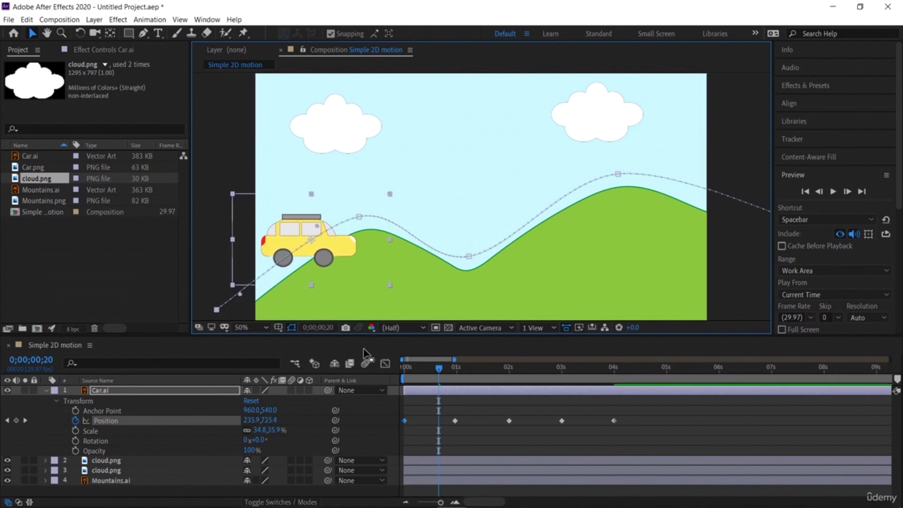
# Step: Return to 0;00;00;00 and set the Car.ai layer's Auto-Orientation to Orient Along Path
pyautogui.moveTo(440, 369); pyautogui.dragTo(384, 369)
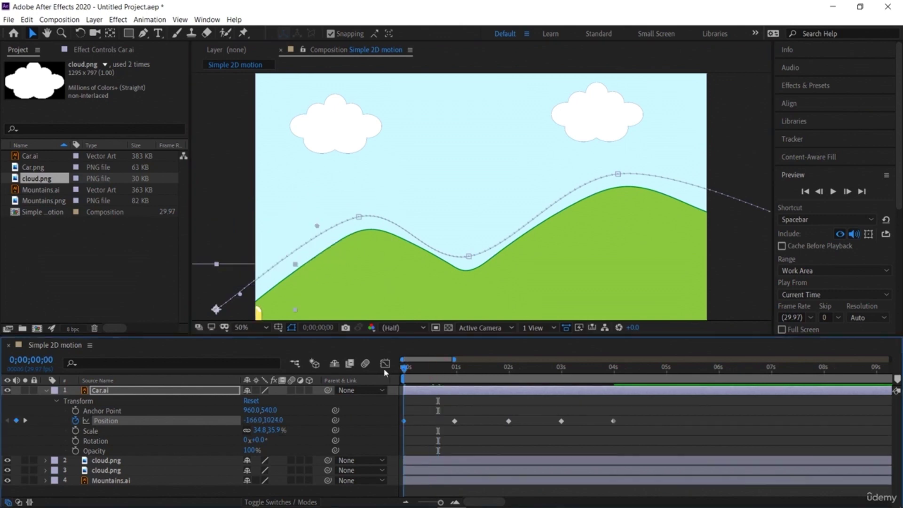
pyautogui.rightClick(105, 396)
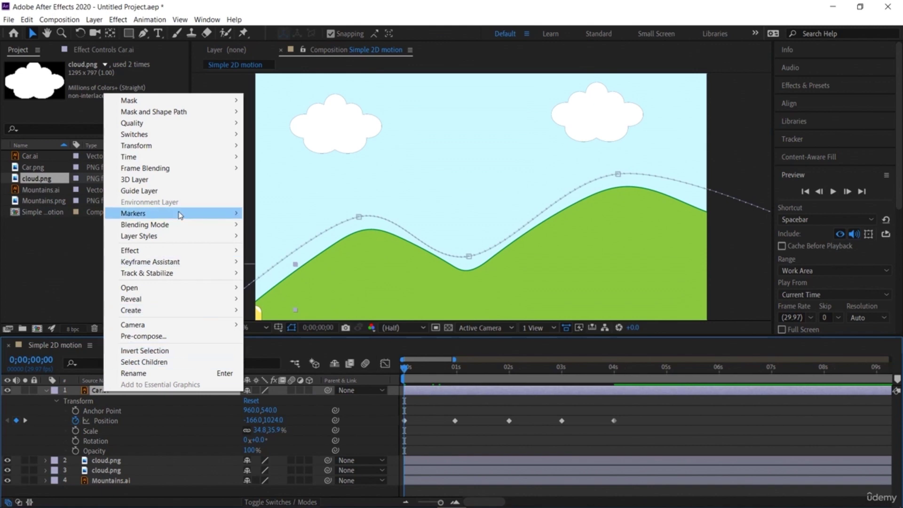
pyautogui.moveTo(184, 154)
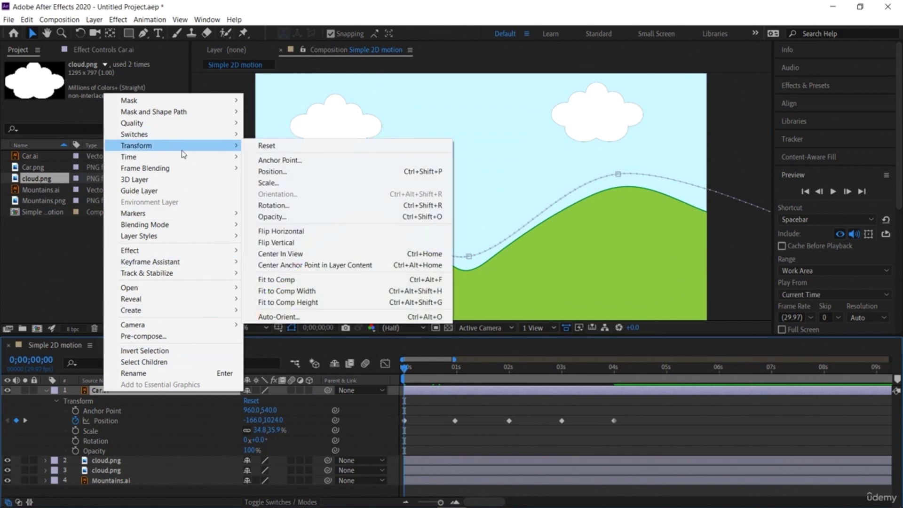
pyautogui.click(319, 321)
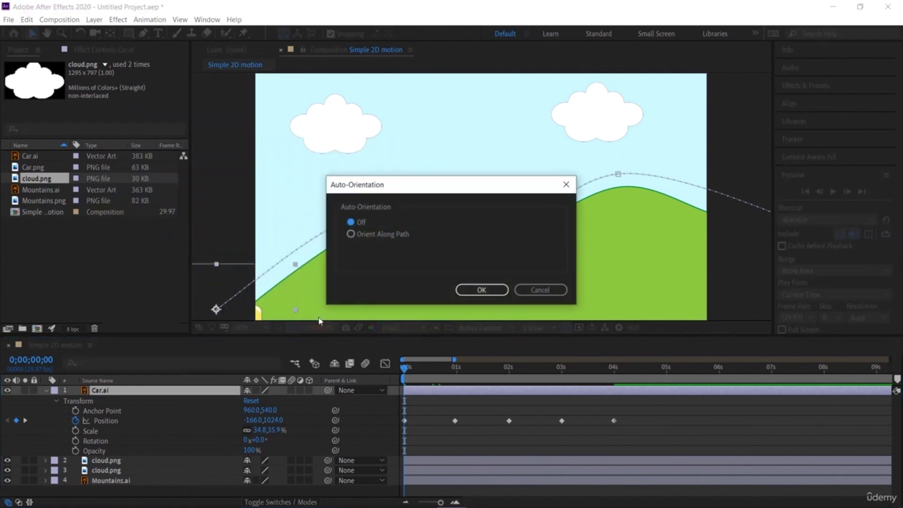
pyautogui.click(382, 237)
pyautogui.click(495, 291)
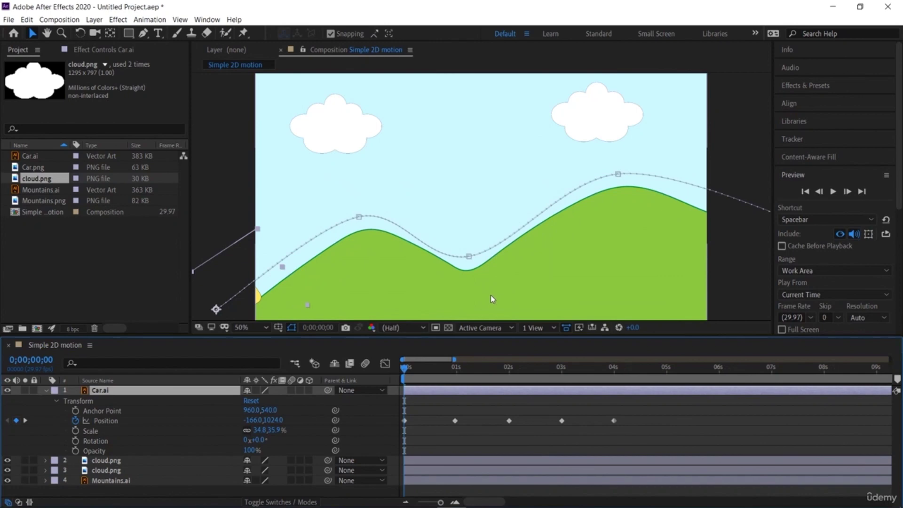
# Step: Preview the car tilting along its path and return the current time to 0;00;00;00
pyautogui.press('space')
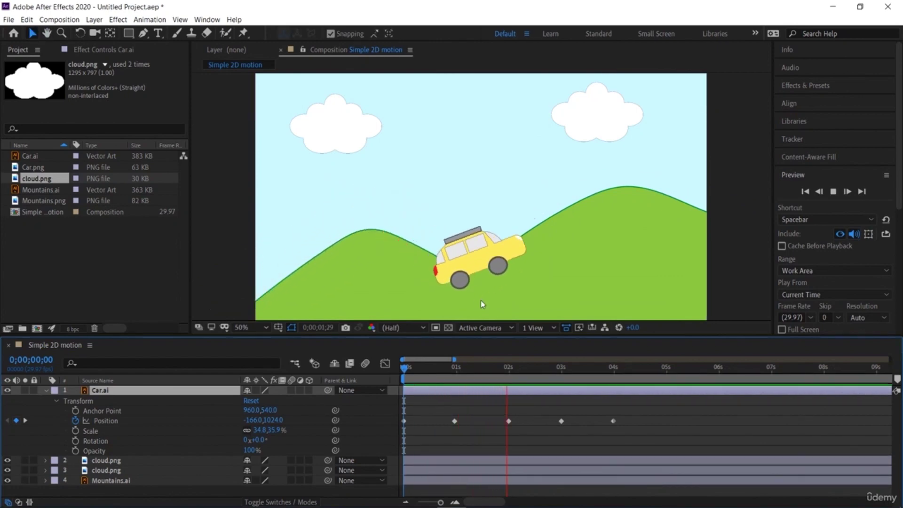
pyautogui.press('space')
pyautogui.press('Home')
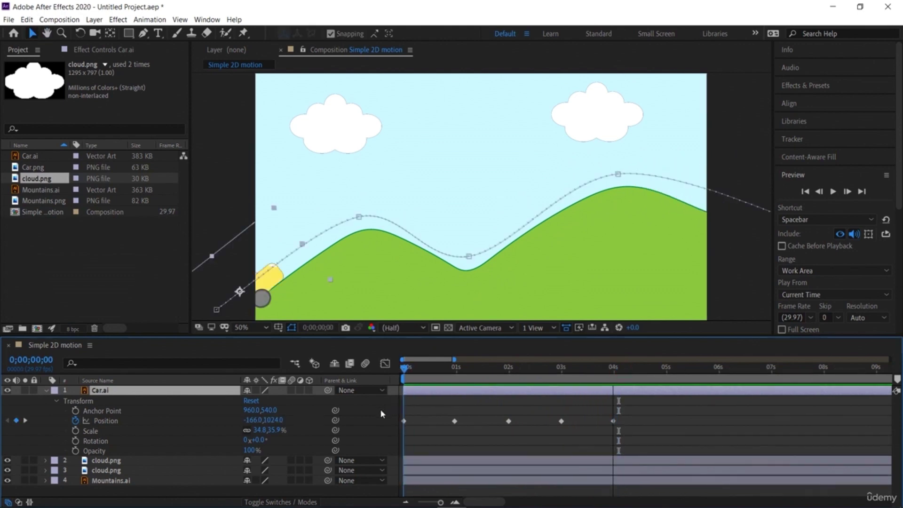
# Step: Play the car animation and return to the start of the timeline to review the car's speed over the hills
pyautogui.press('space')
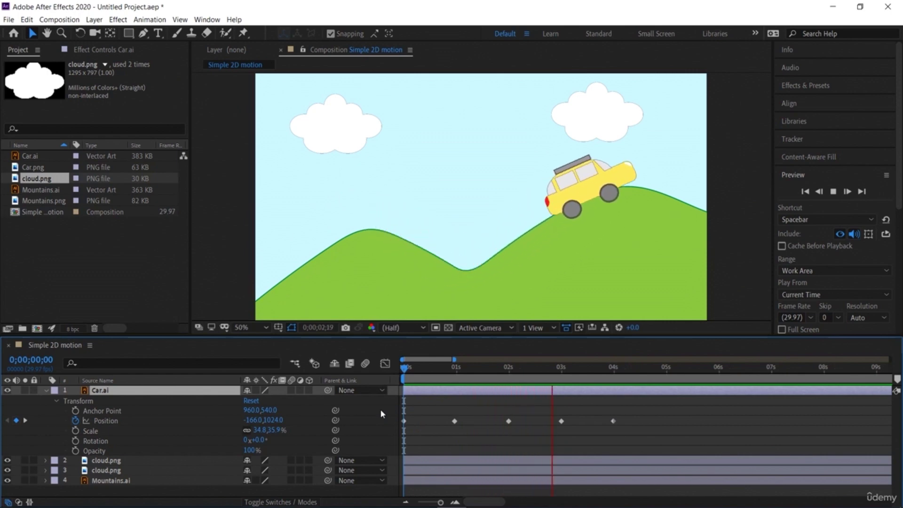
pyautogui.press('space')
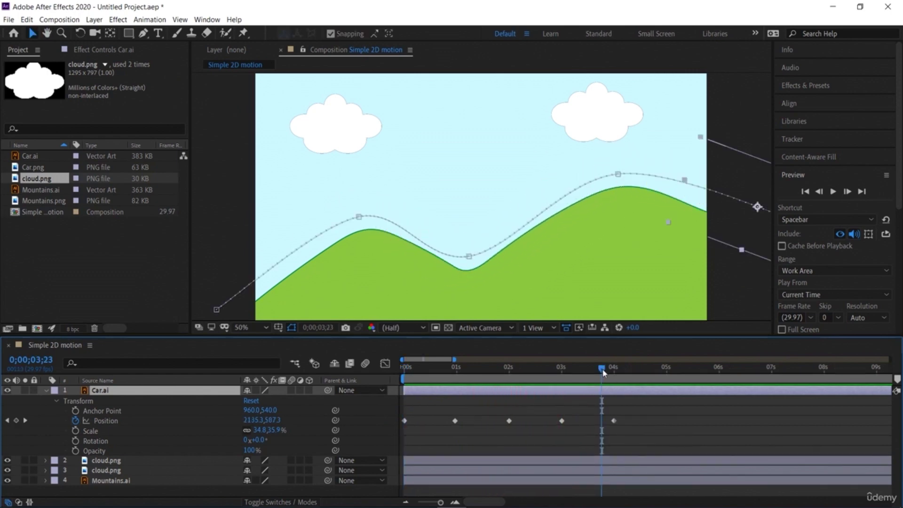
pyautogui.moveTo(604, 373); pyautogui.dragTo(379, 408)
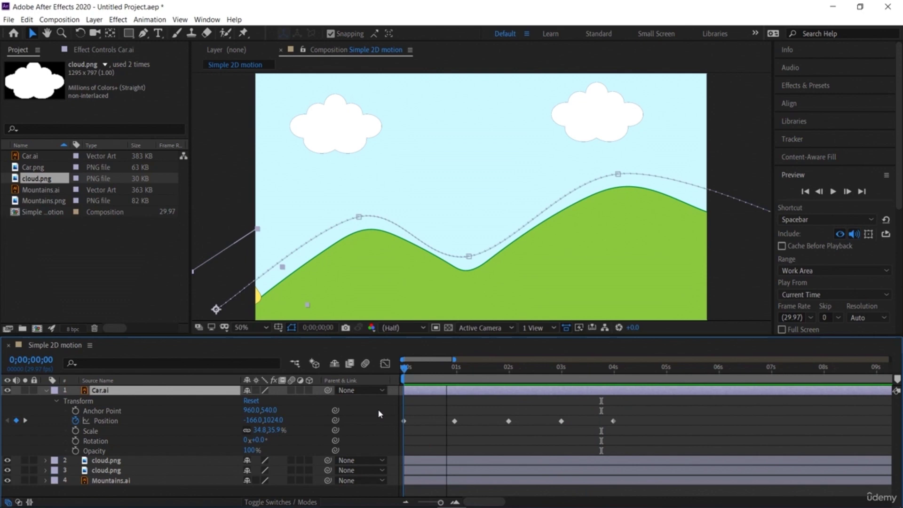
pyautogui.press('space')
pyautogui.press('space')
# Step: Show the In/Out/Duration/Stretch columns and slow the Car.ai layer by setting its Stretch to 202.0%
pyautogui.click(28, 502)
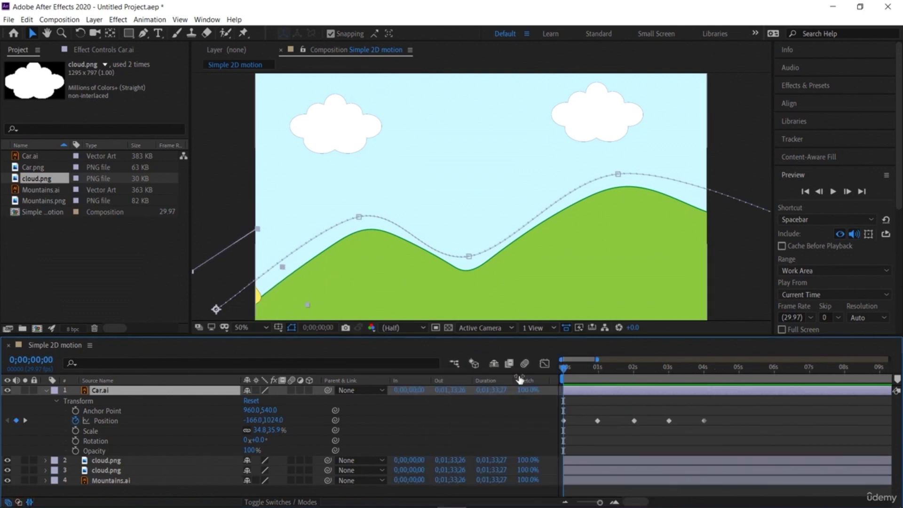
pyautogui.click(532, 392)
pyautogui.moveTo(532, 392); pyautogui.dragTo(600, 401)
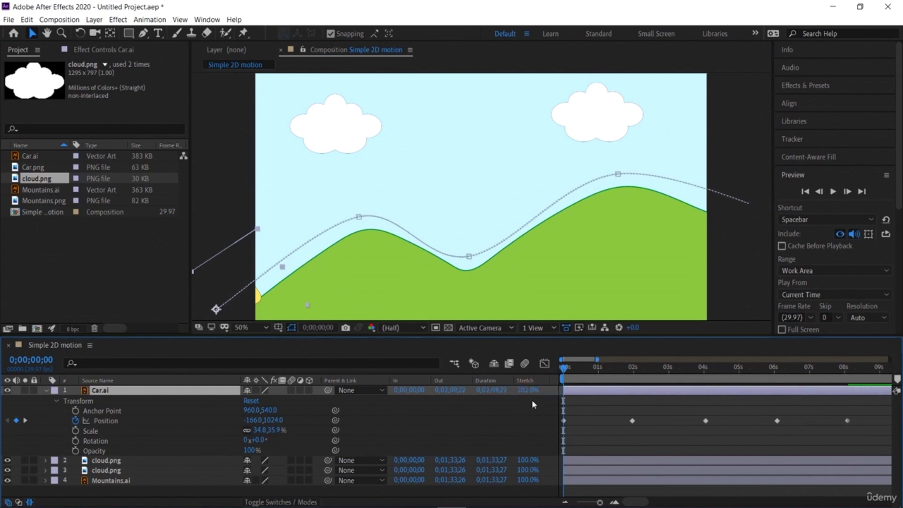
# Step: Preview the stretched car animation, check the last position keyframe near 8 s, and return the playhead to the start
pyautogui.press('space')
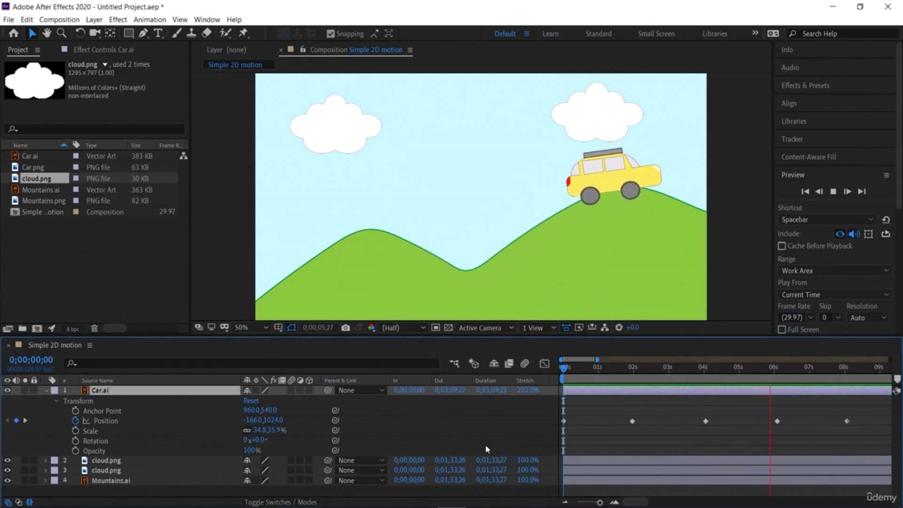
pyautogui.press('space')
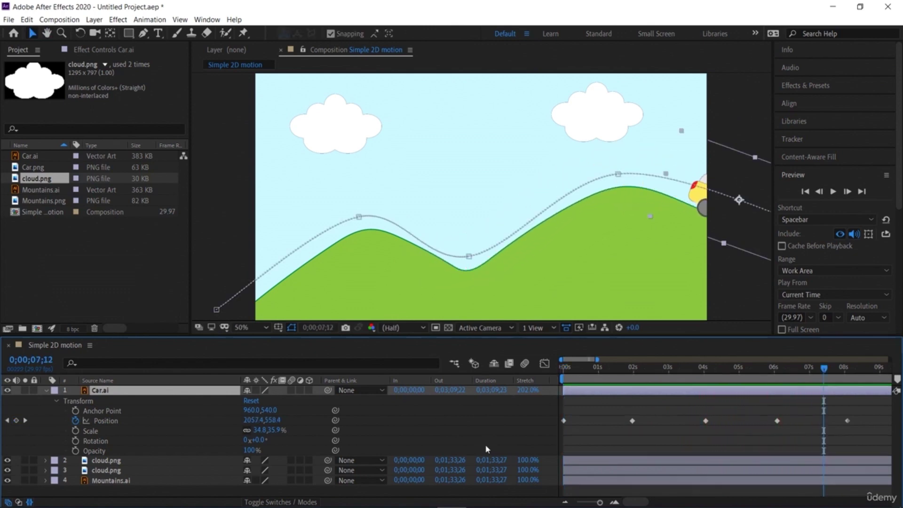
pyautogui.click(847, 367)
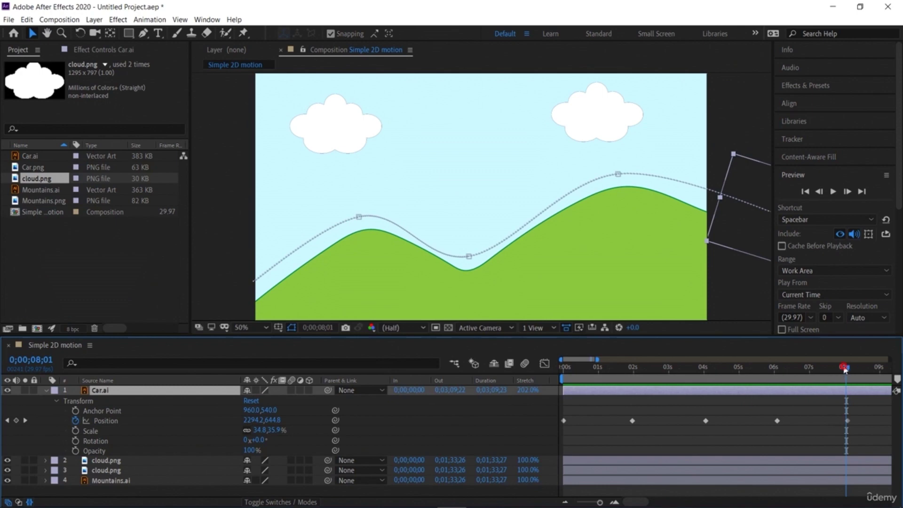
pyautogui.moveTo(845, 370); pyautogui.dragTo(561, 416)
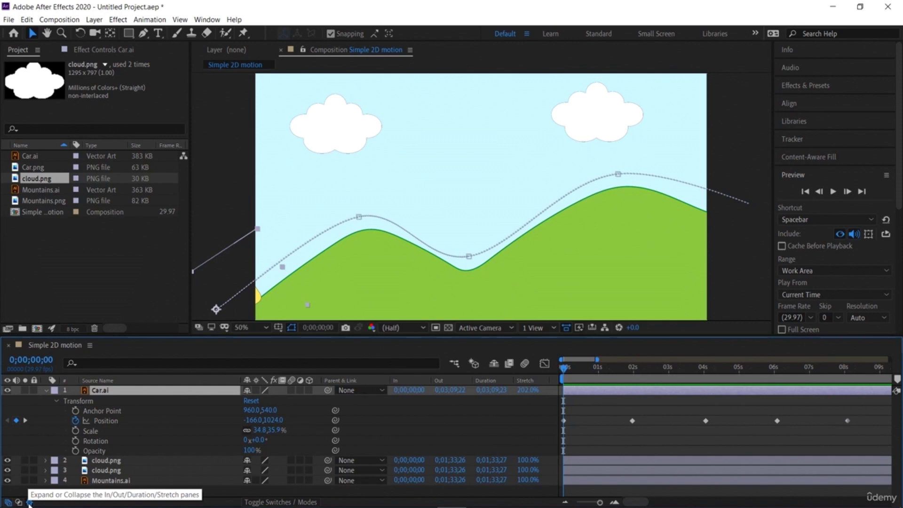
# Step: Hide the In/Out/Duration/Stretch columns and replay the slowed car along its whole motion path
pyautogui.click(29, 502)
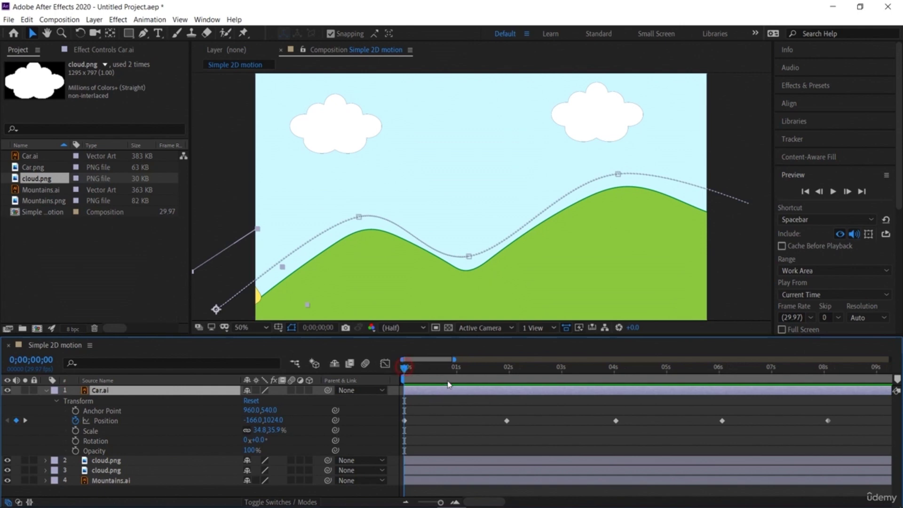
pyautogui.press('space')
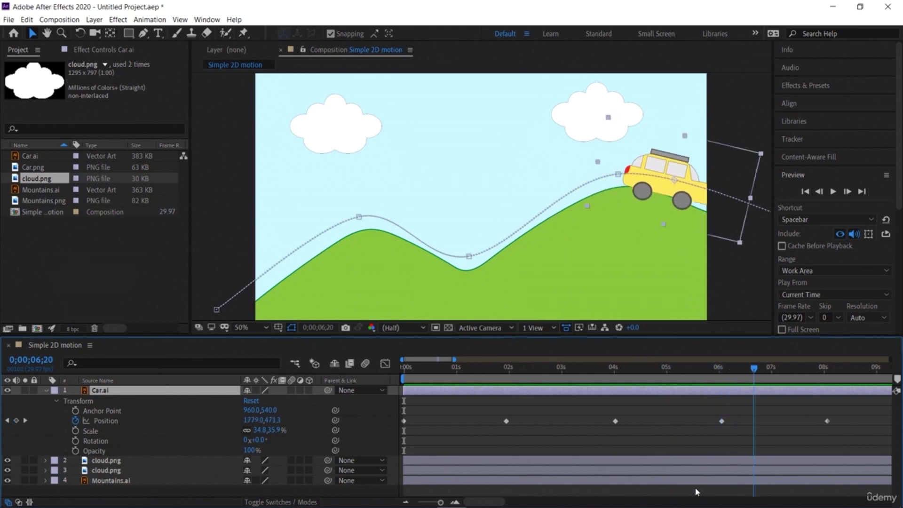
pyautogui.click(678, 486)
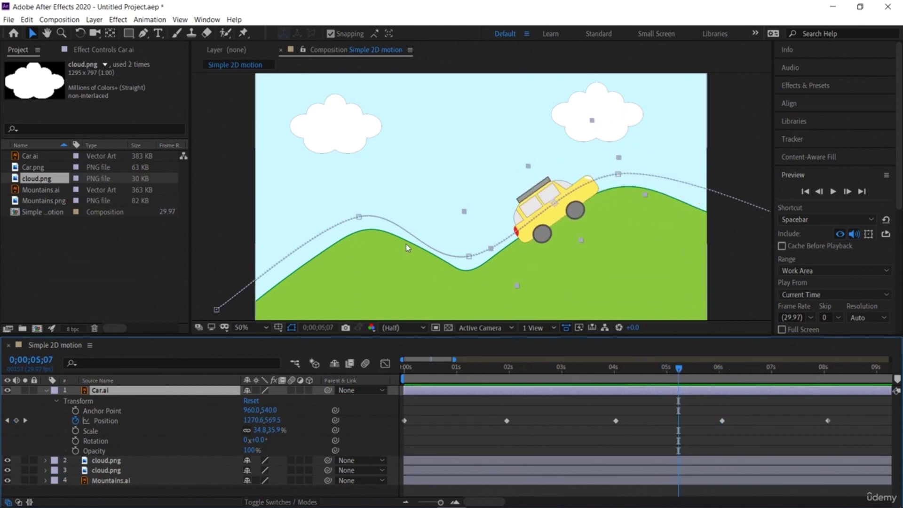
pyautogui.scroll(-2, 406, 244)
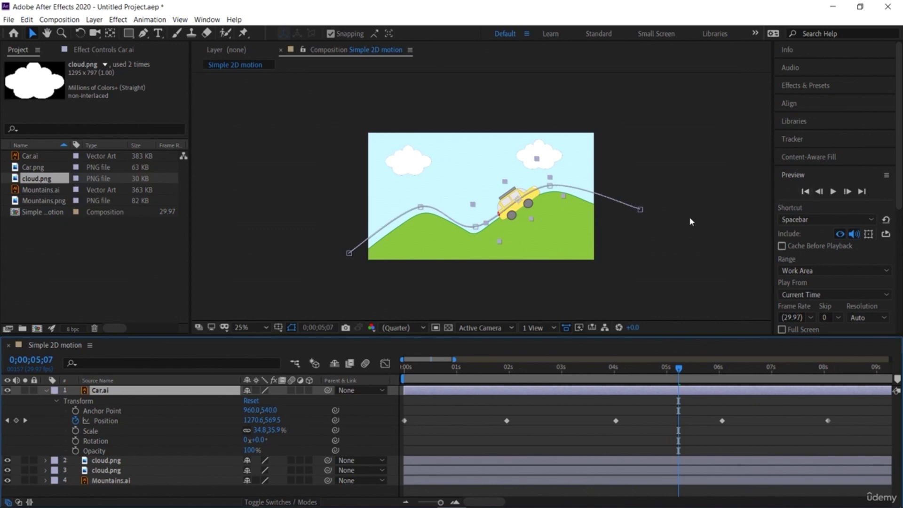
pyautogui.scroll(-1, 531, 289)
pyautogui.scroll(2, 530, 289)
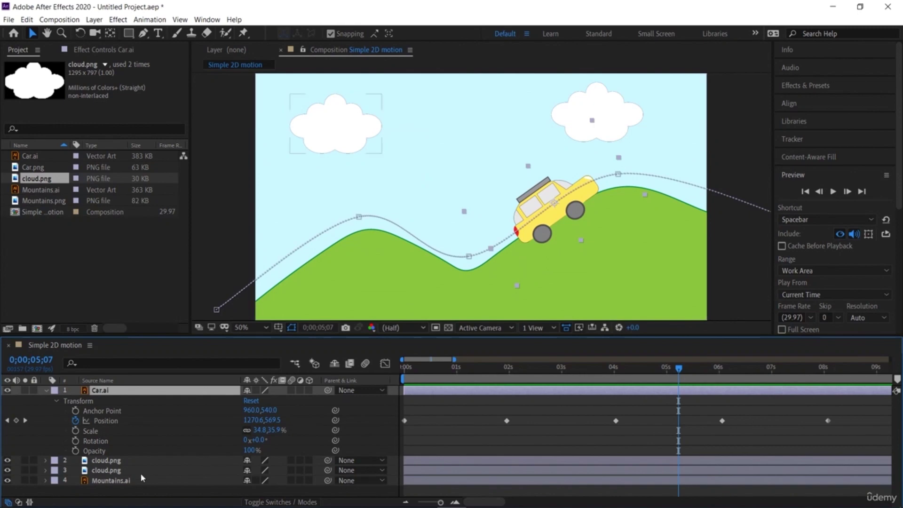
# Step: Expand the transform properties of the cloud on layer 3 and keyframe its Scale at 0 s to 7.2, 7.6%
pyautogui.click(112, 470)
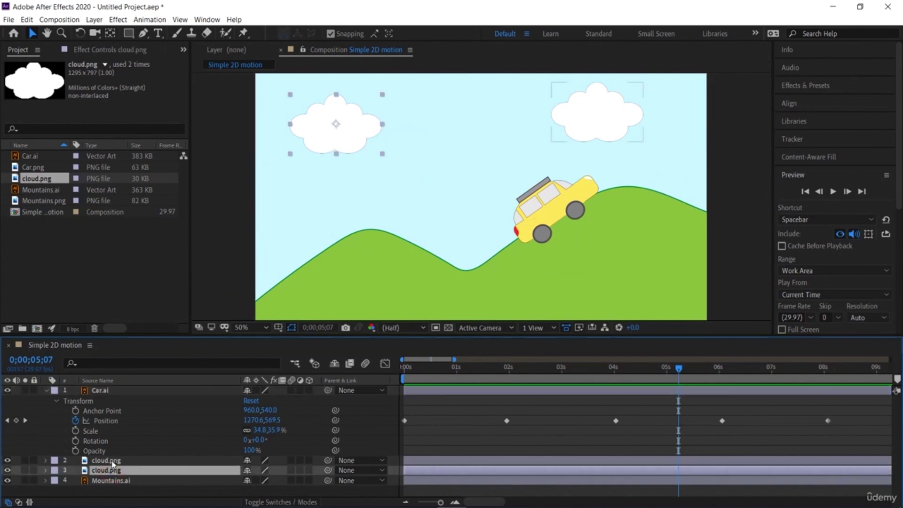
pyautogui.click(46, 470)
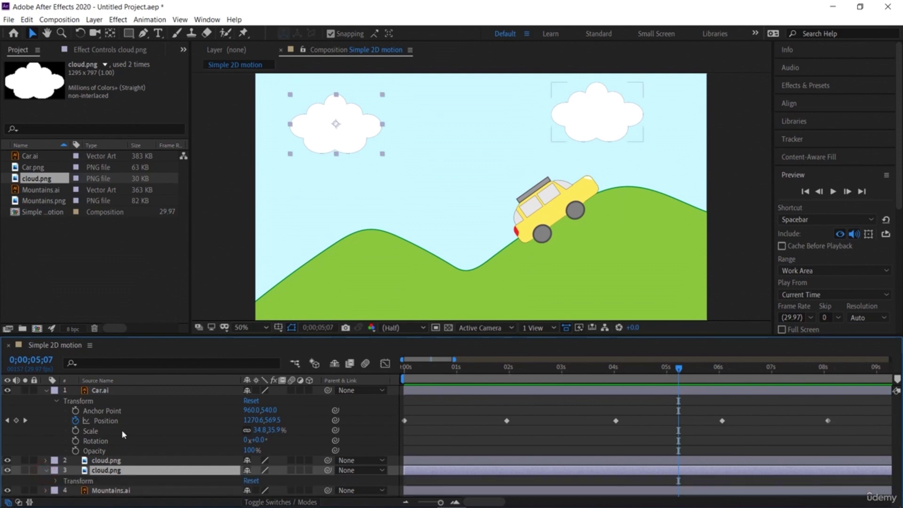
pyautogui.click(57, 481)
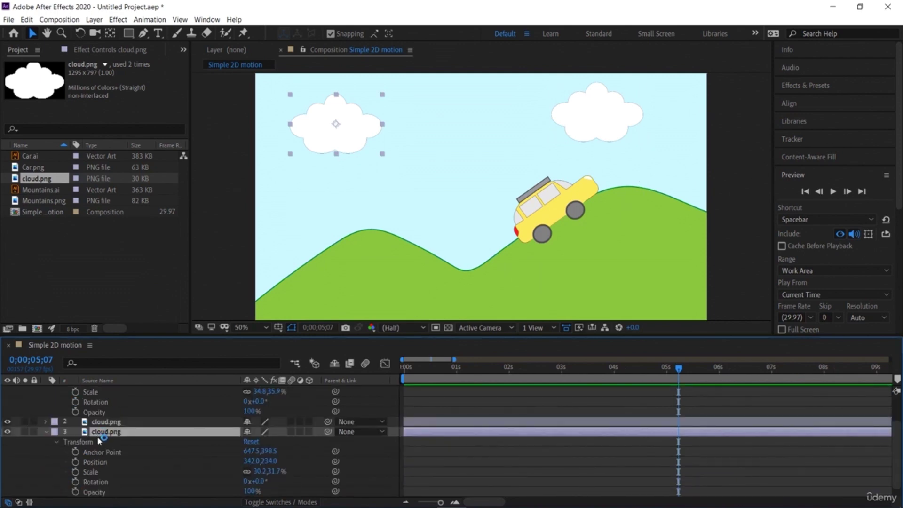
pyautogui.click(76, 471)
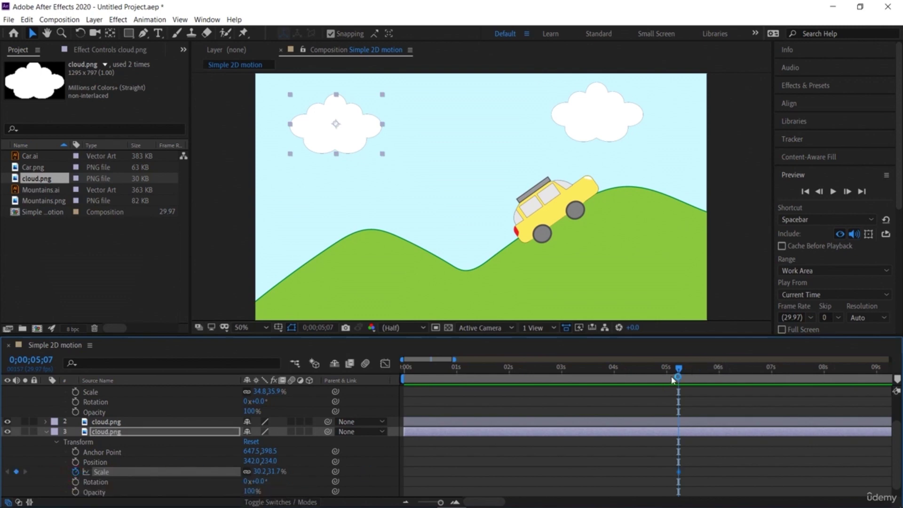
pyautogui.click(75, 472)
pyautogui.moveTo(677, 366); pyautogui.dragTo(366, 395)
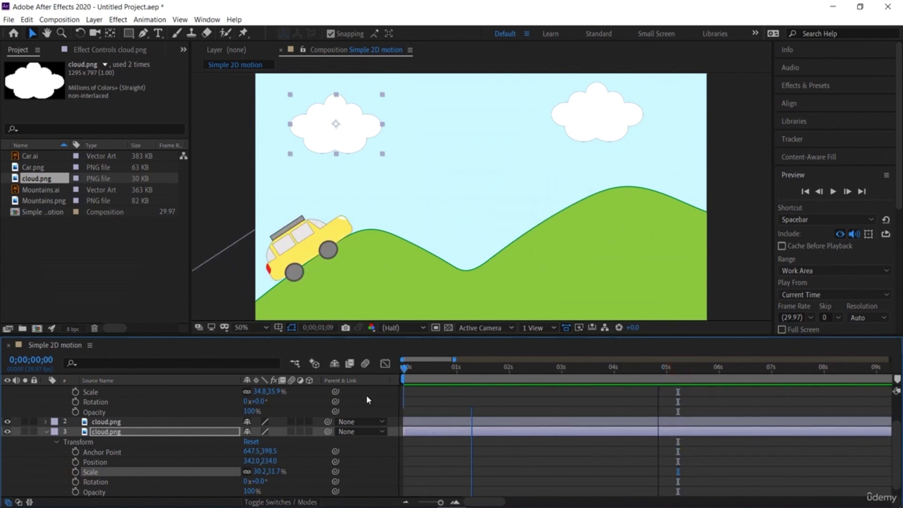
pyautogui.click(75, 472)
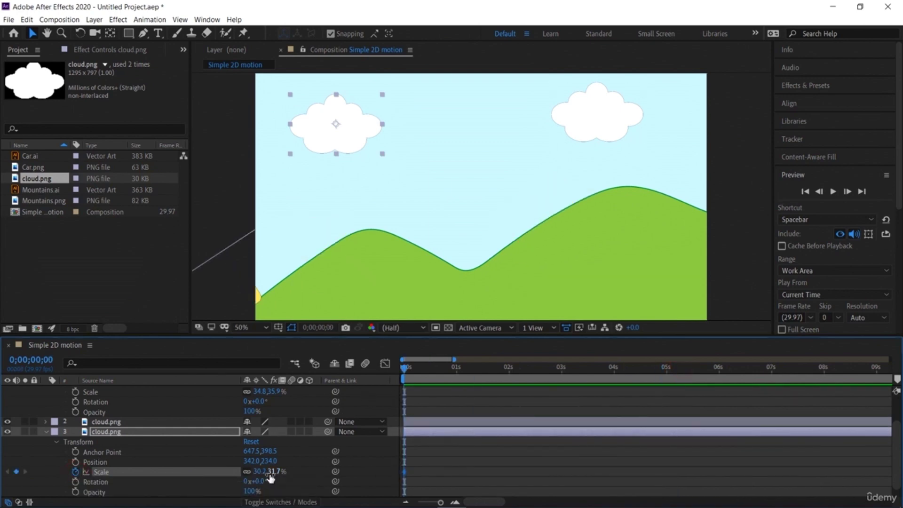
pyautogui.moveTo(268, 471)
pyautogui.mouseDown()
pyautogui.moveTo(239, 472)
pyautogui.moveTo(250, 471)
pyautogui.mouseUp()
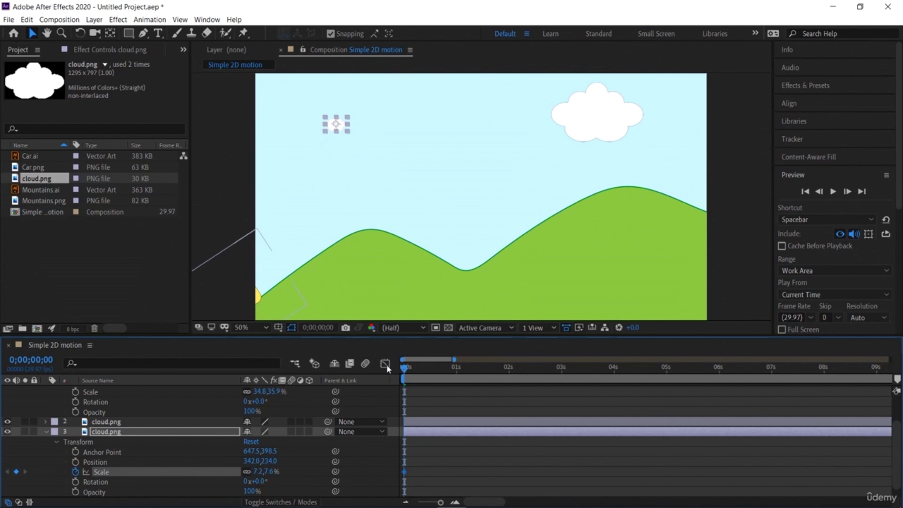
# Step: Add a second Scale keyframe for the layer 3 cloud at 1 s with a value of 34.8, 36.6%
pyautogui.moveTo(405, 369); pyautogui.dragTo(456, 369)
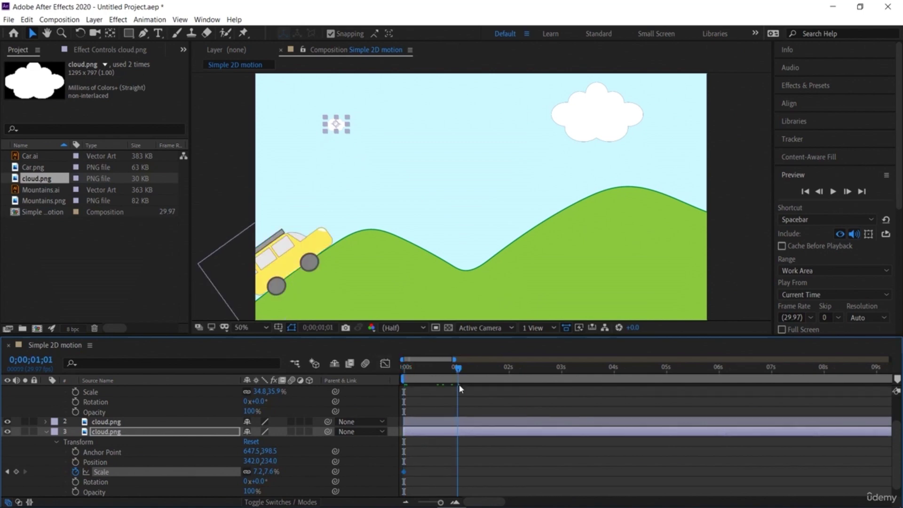
pyautogui.click(16, 471)
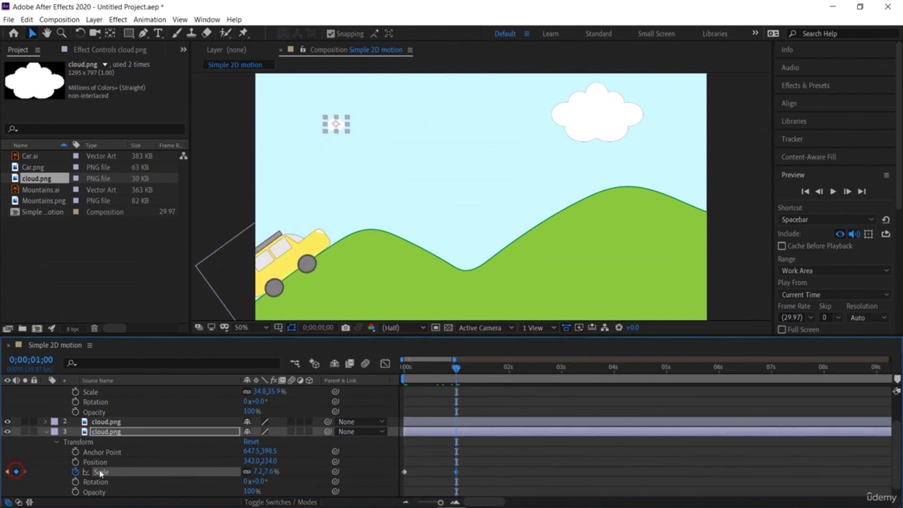
pyautogui.click(265, 472)
pyautogui.moveTo(265, 471); pyautogui.dragTo(282, 472)
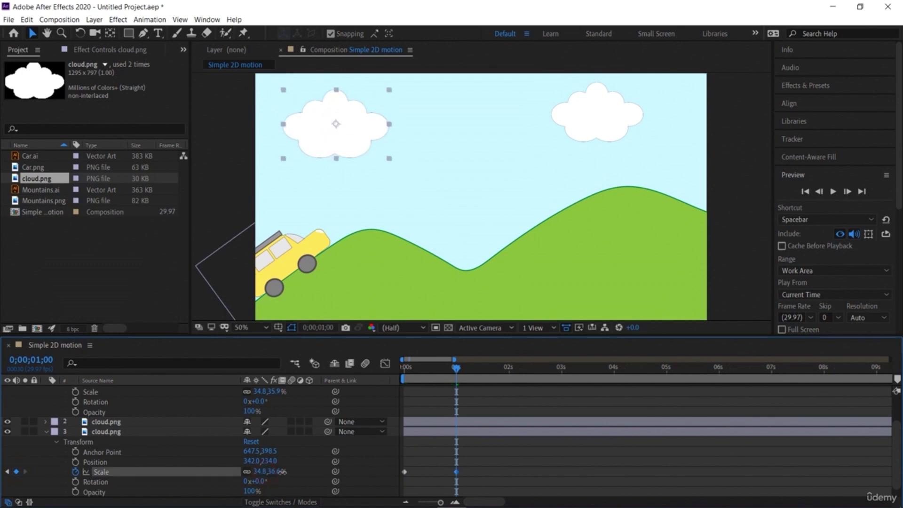
pyautogui.click(121, 471)
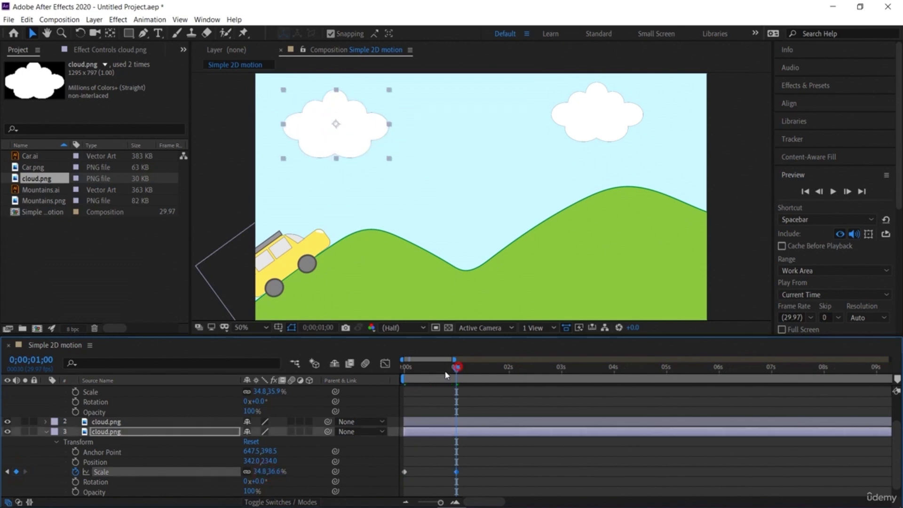
# Step: Preview the cloud's growth from the start of the timeline and collapse its layer properties
pyautogui.moveTo(447, 374); pyautogui.dragTo(356, 394)
pyautogui.press('space')
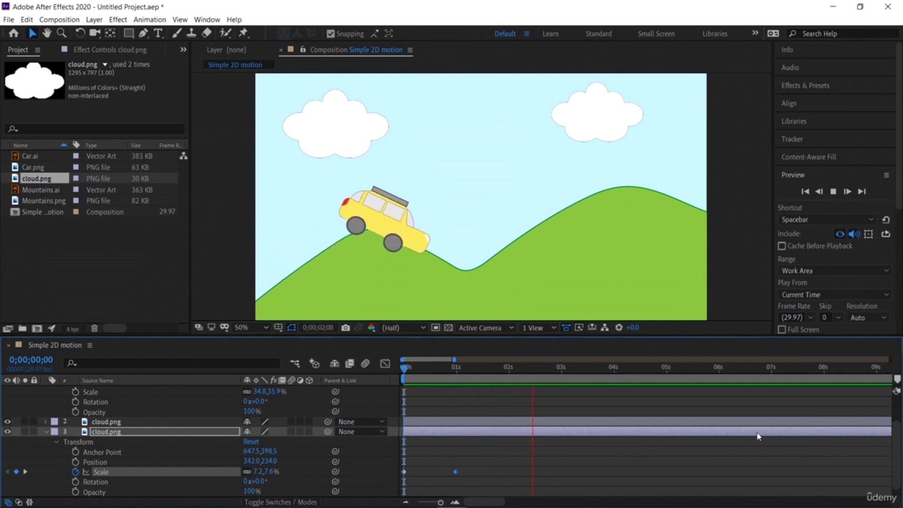
pyautogui.press('space')
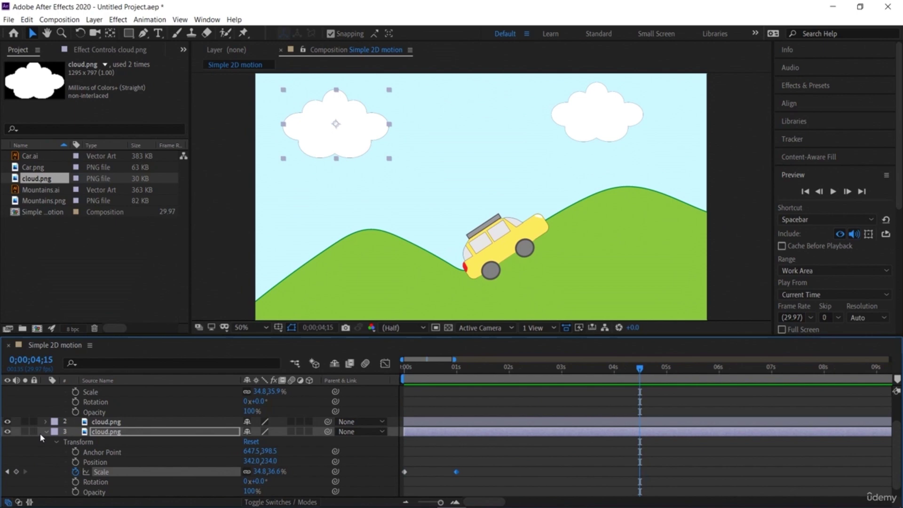
pyautogui.click(46, 431)
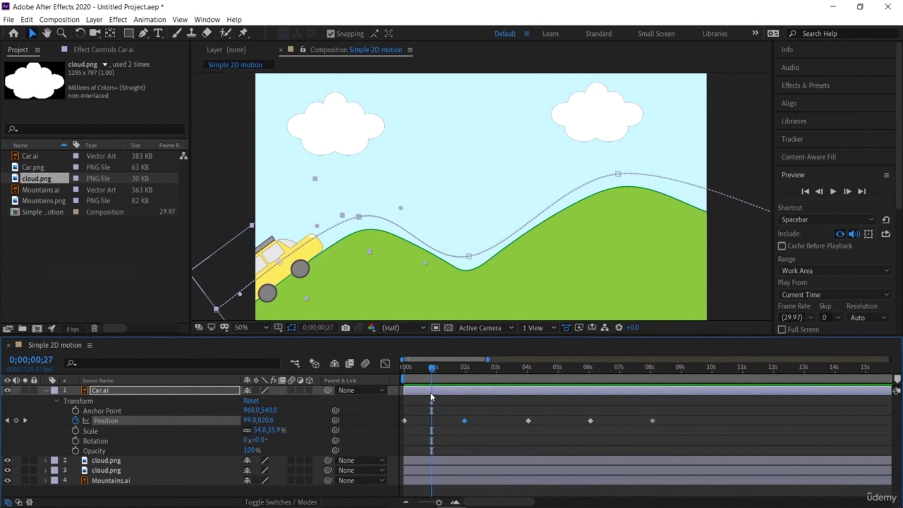
# Step: Play the composition from the start to review the car's motion together with the growing cloud
pyautogui.moveTo(424, 374); pyautogui.dragTo(389, 382)
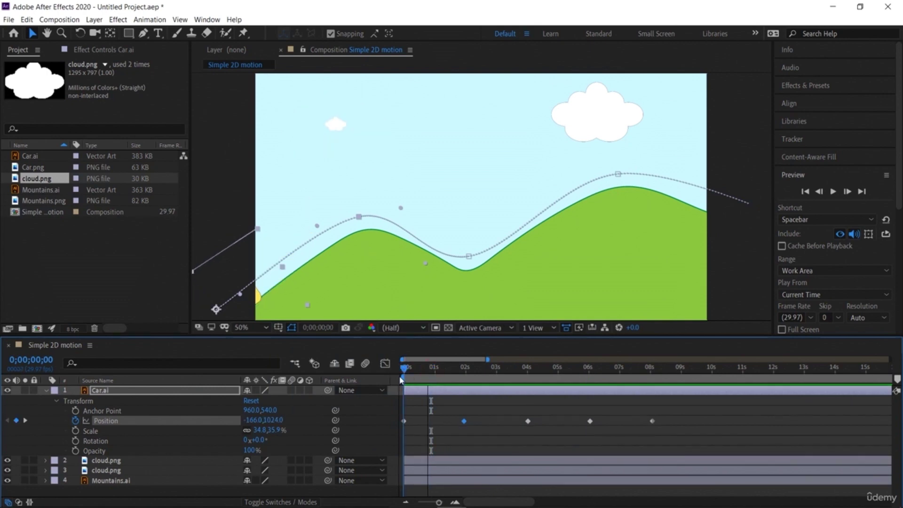
pyautogui.press('space')
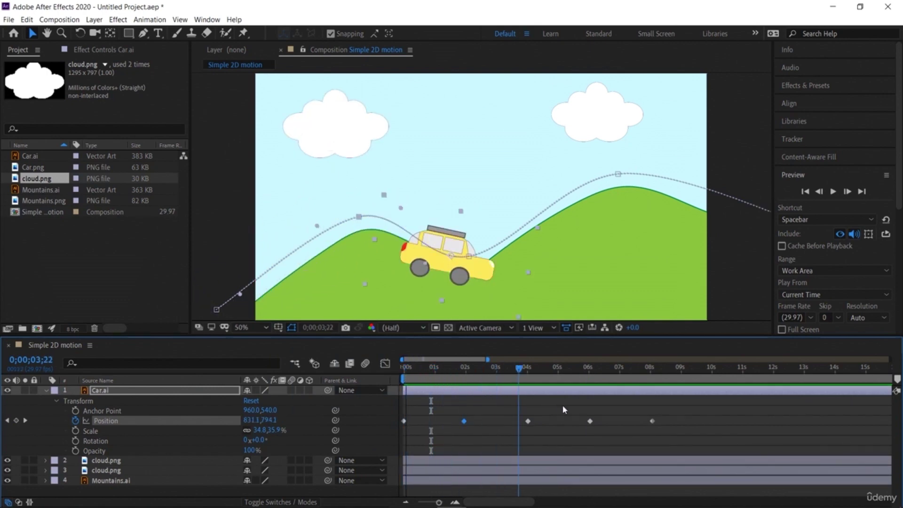
pyautogui.press('space')
pyautogui.press('space')
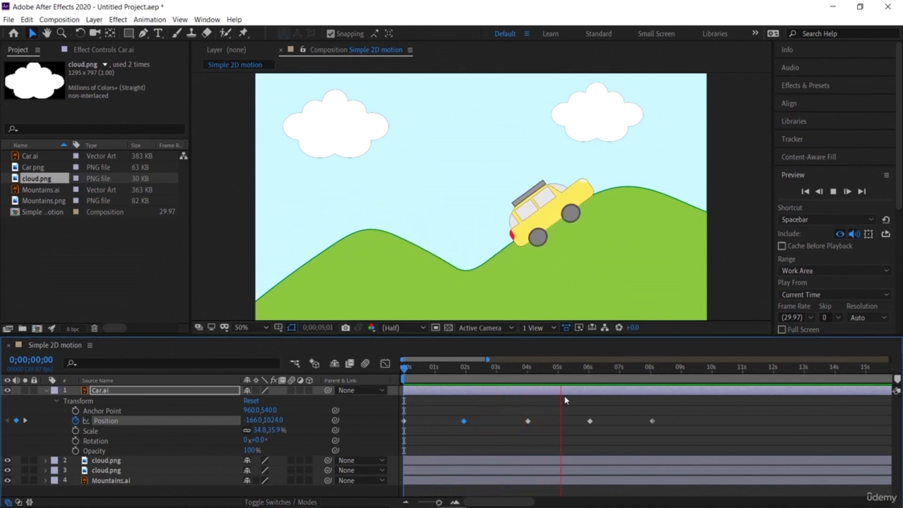
pyautogui.press('space')
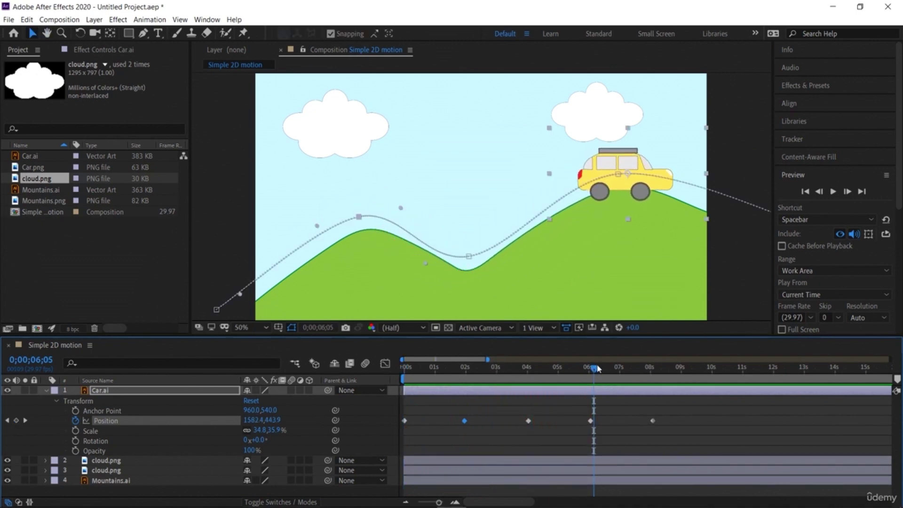
# Step: Return the playhead to 0 s and show the car's Position curves in the Graph Editor
pyautogui.moveTo(594, 369); pyautogui.dragTo(583, 388)
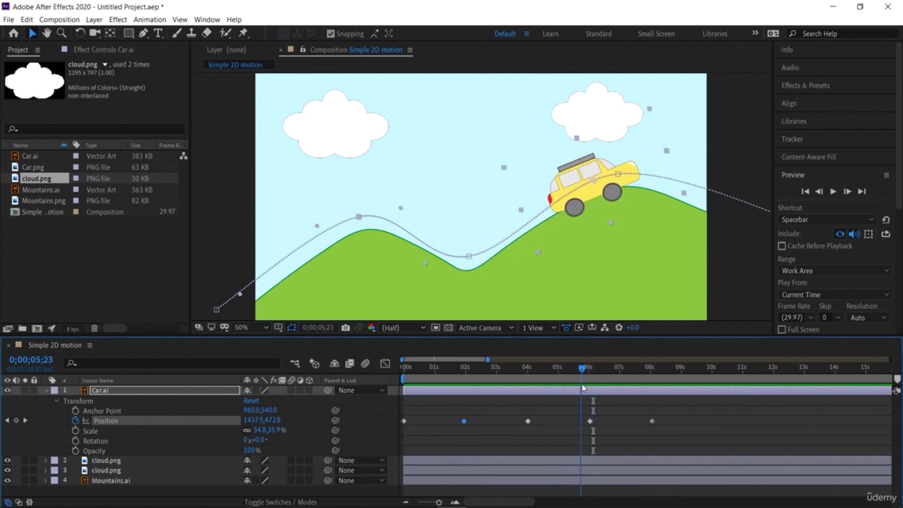
pyautogui.moveTo(583, 388); pyautogui.dragTo(405, 439)
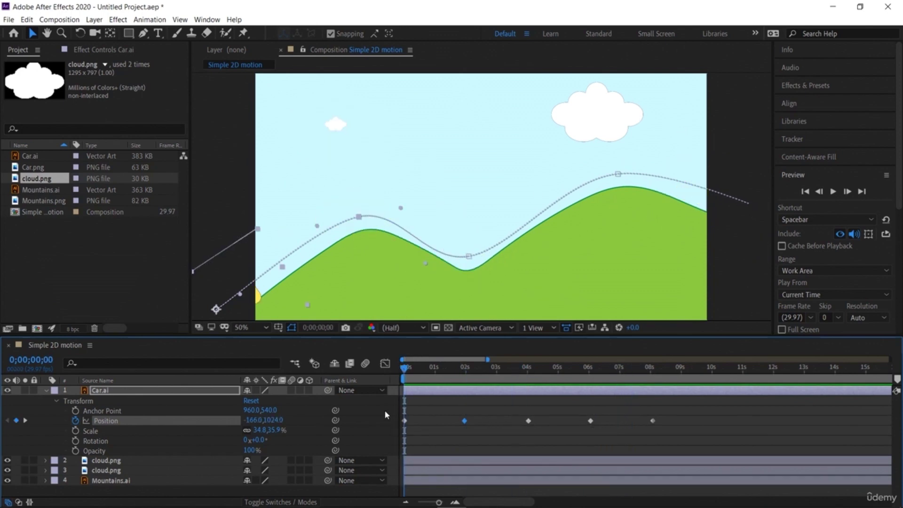
pyautogui.click(385, 364)
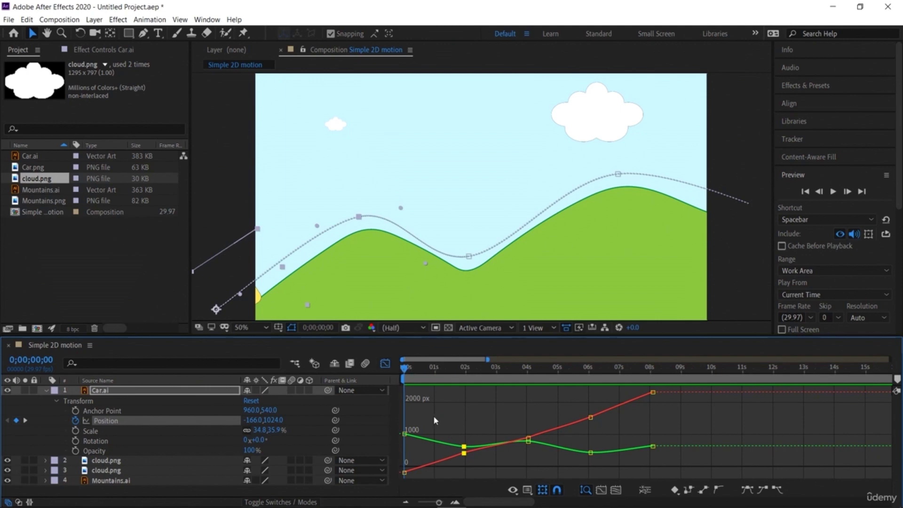
# Step: Compare the car's Position keyframes in the layer bar view with the matching points on their curves in the Graph Editor
pyautogui.click(385, 364)
pyautogui.click(475, 437)
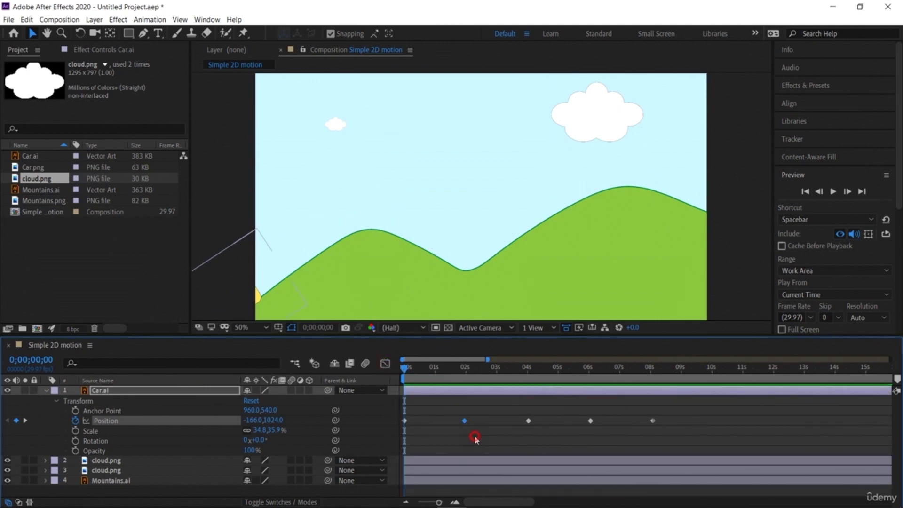
pyautogui.click(405, 421)
pyautogui.click(464, 421)
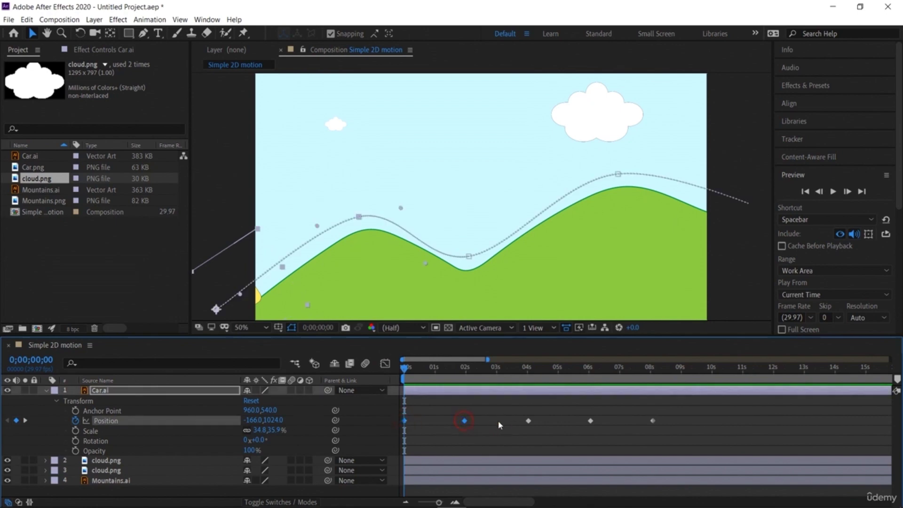
pyautogui.keyDown('shift'); pyautogui.click(528, 421); pyautogui.keyUp('shift')
pyautogui.keyDown('shift'); pyautogui.click(590, 421); pyautogui.keyUp('shift')
pyautogui.click(386, 364)
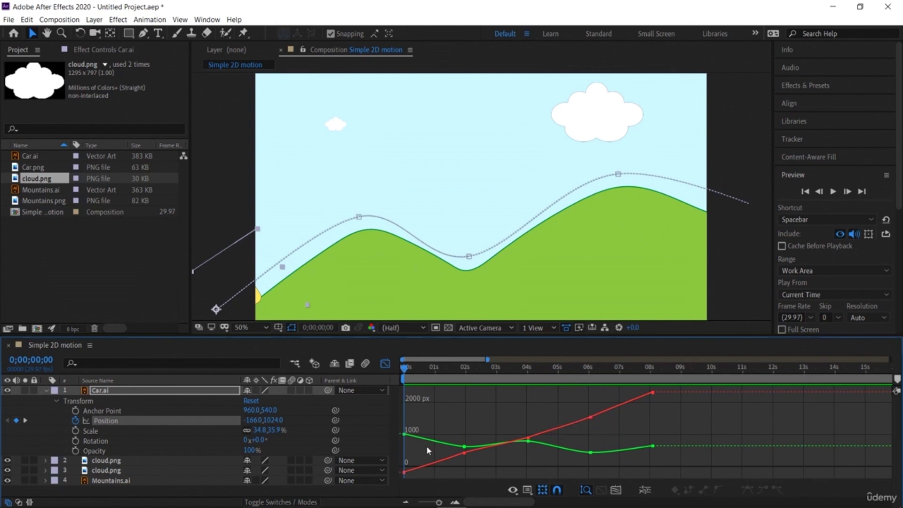
# Step: Play the first two seconds of the composition to compare the car's climb with its Position curves
pyautogui.press('space')
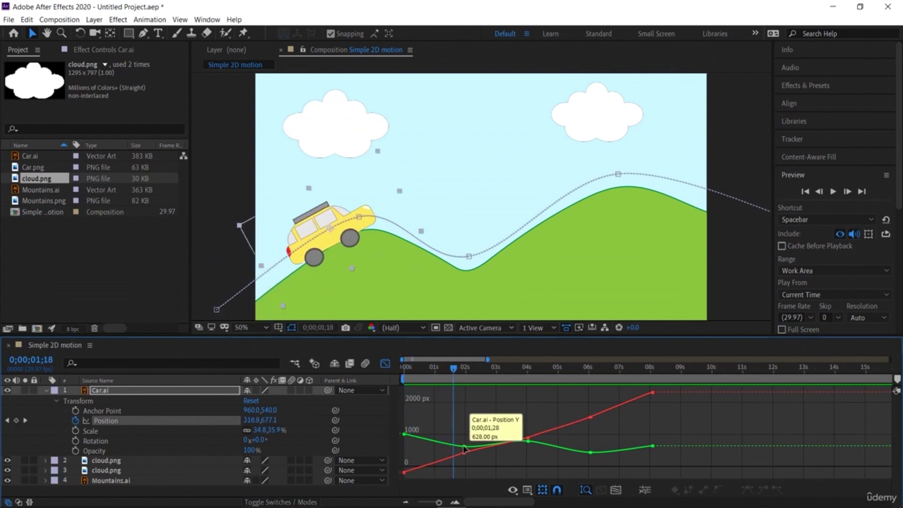
pyautogui.moveTo(465, 450)
pyautogui.mouseDown()
pyautogui.moveTo(463, 421)
pyautogui.moveTo(466, 471)
pyautogui.moveTo(463, 433)
pyautogui.moveTo(464, 447)
pyautogui.mouseUp()
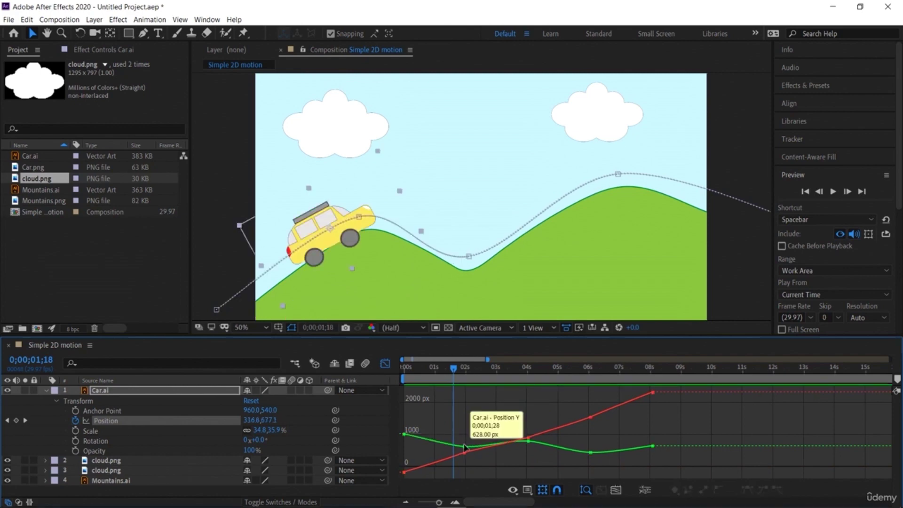
pyautogui.moveTo(447, 371); pyautogui.dragTo(429, 389)
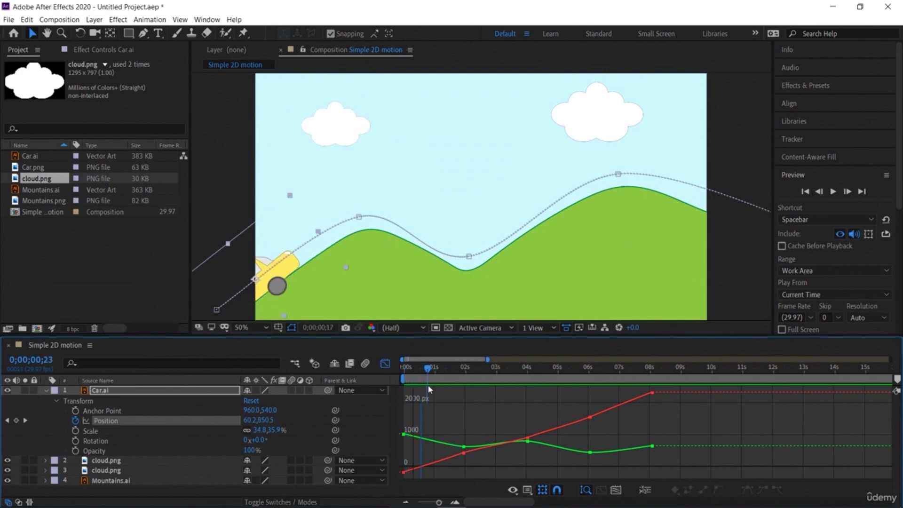
pyautogui.press('space')
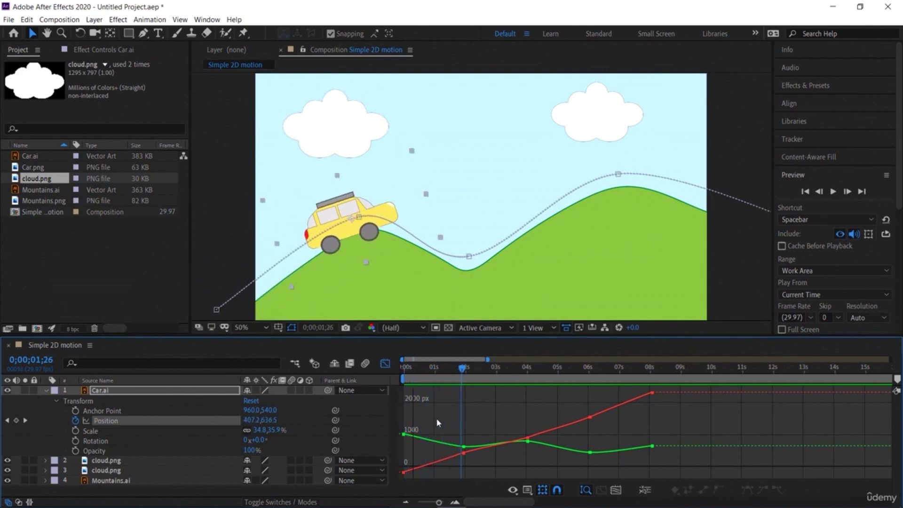
# Step: Shift the car's second Position keyframe to just before 3 s in the Graph Editor and preview the slower climb from the start
pyautogui.click(464, 448)
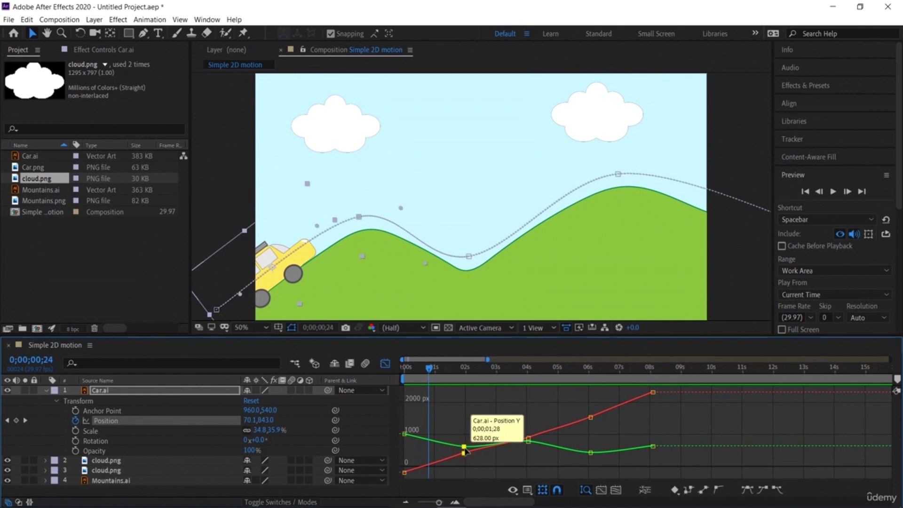
pyautogui.moveTo(467, 450); pyautogui.dragTo(493, 450)
pyautogui.moveTo(429, 368); pyautogui.dragTo(401, 380)
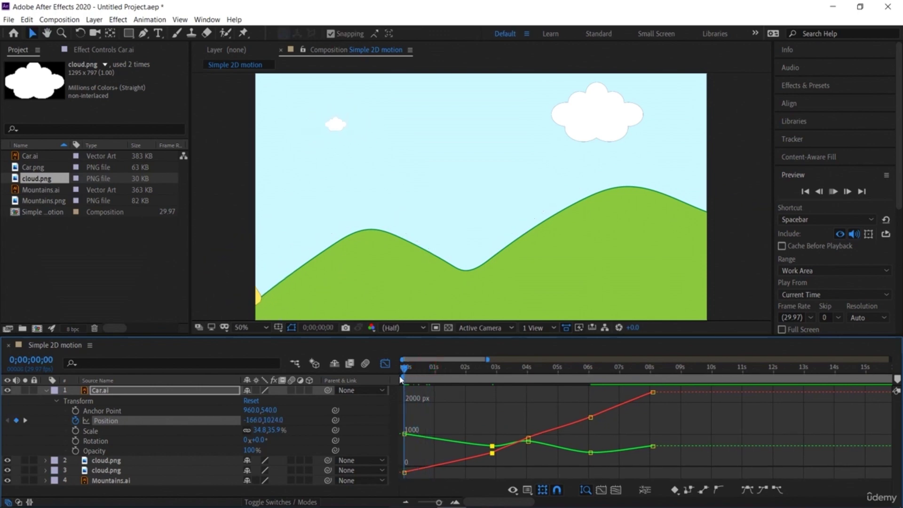
pyautogui.press('space')
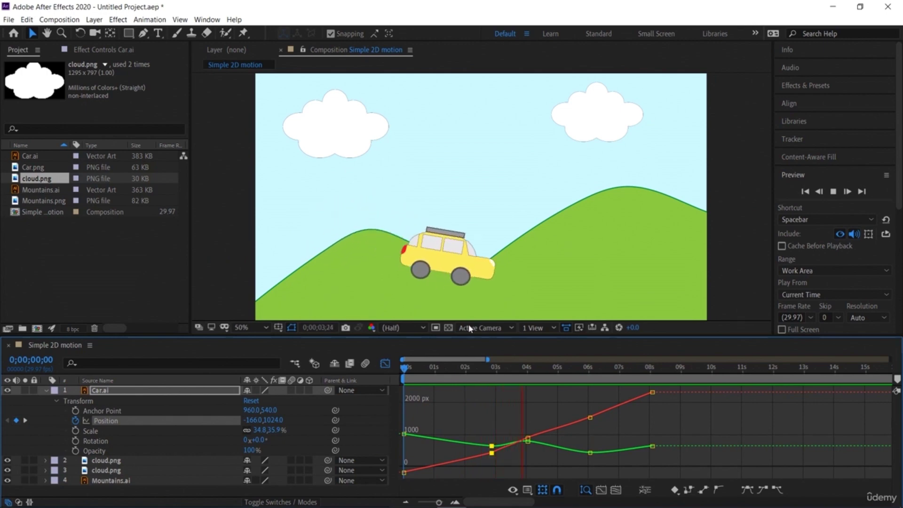
pyautogui.press('space')
# Step: Preview the car's motion from 4 s and move its fourth Position keyframe to 0;00;07;01, with X at about 1649 px
pyautogui.moveTo(544, 368); pyautogui.dragTo(527, 408)
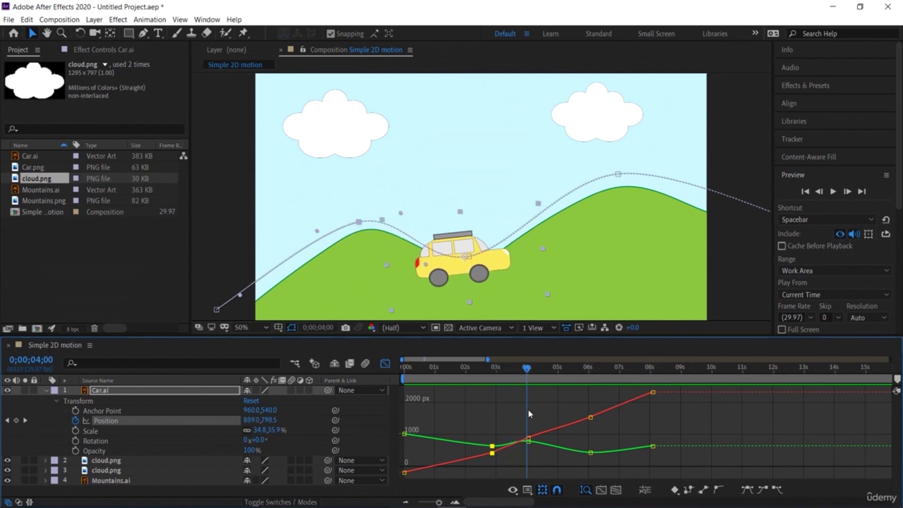
pyautogui.press('space')
pyautogui.press('space')
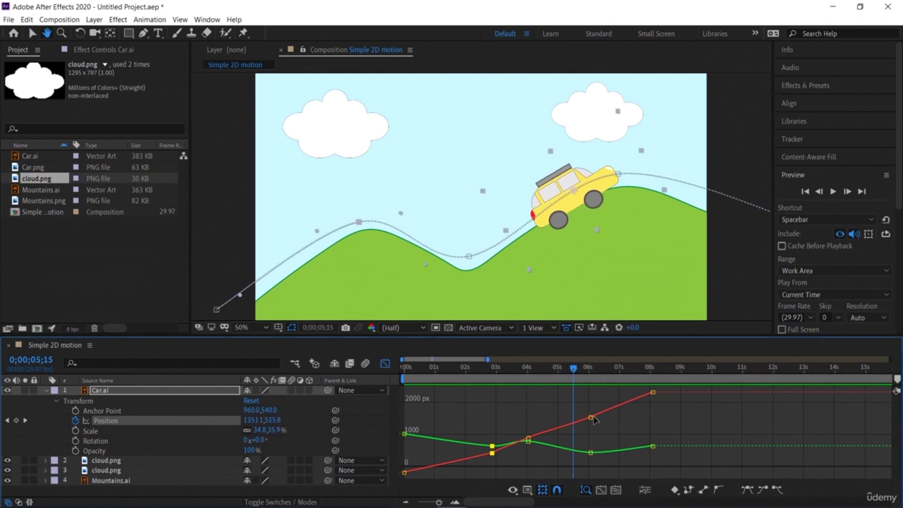
pyautogui.moveTo(590, 417); pyautogui.dragTo(621, 418)
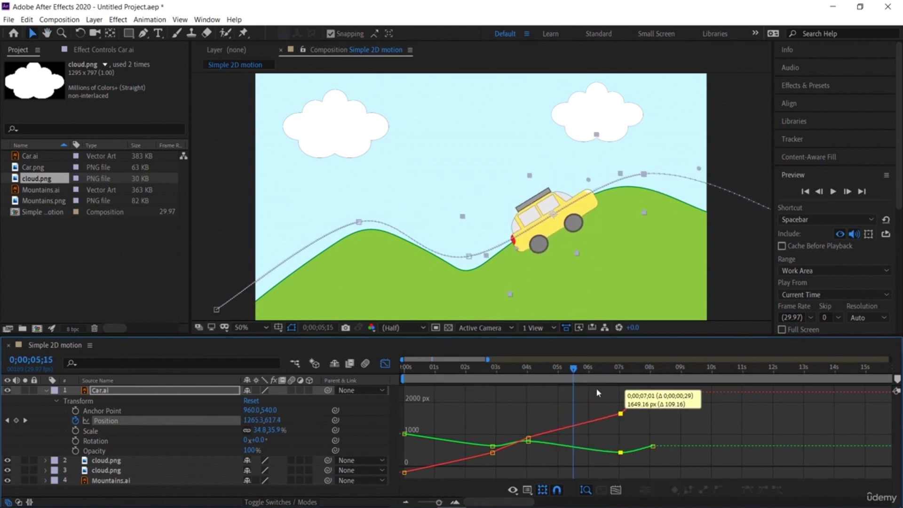
pyautogui.moveTo(575, 375); pyautogui.dragTo(524, 376)
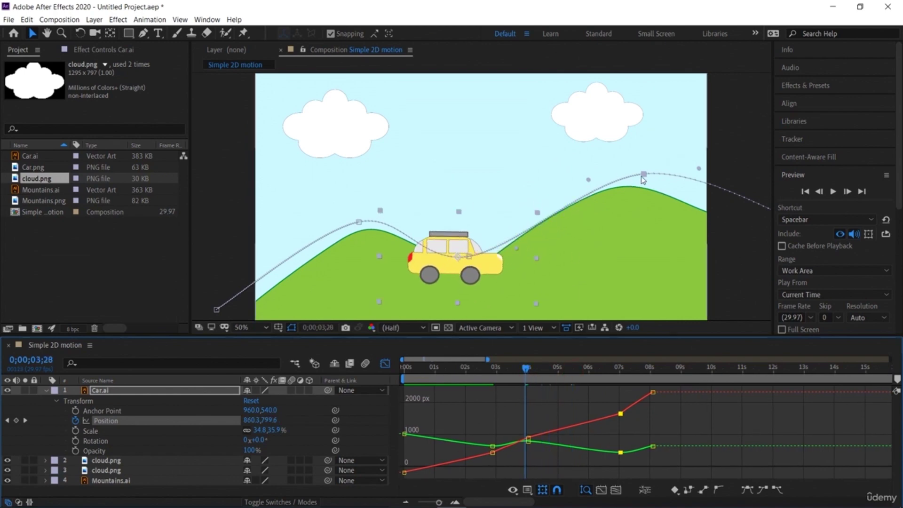
pyautogui.moveTo(541, 216)
pyautogui.mouseDown()
pyautogui.moveTo(535, 209)
pyautogui.moveTo(542, 219)
pyautogui.mouseUp()
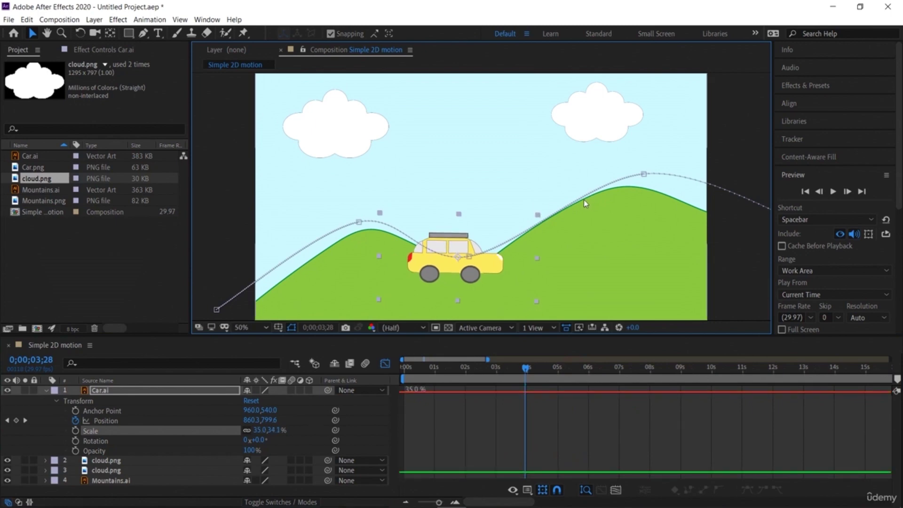
pyautogui.hotkey('ctrl', 'z')
pyautogui.click(599, 227)
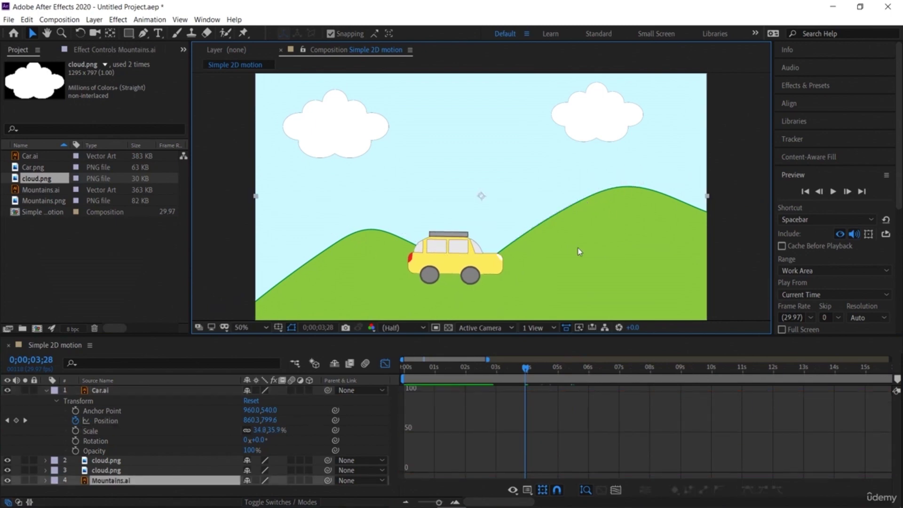
# Step: Return to the layer bar view and play the composition to review the car's retimed motion across both hills
pyautogui.click(385, 364)
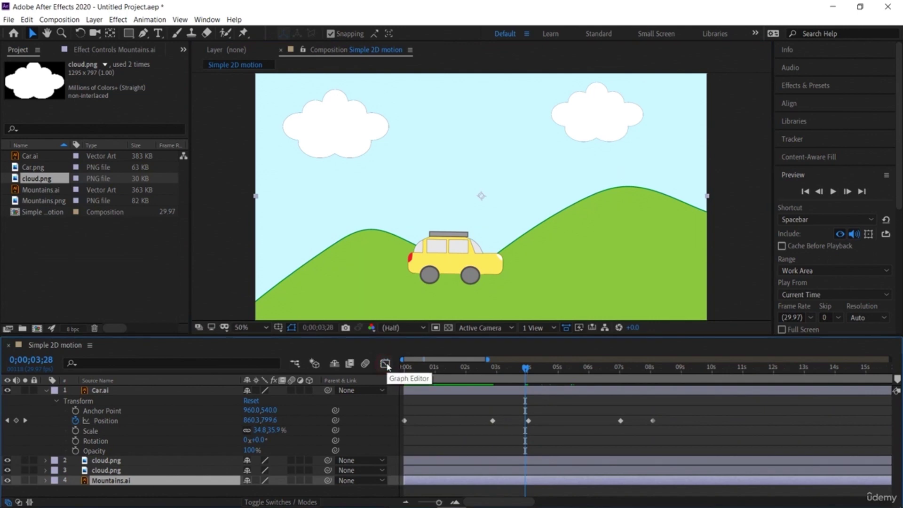
pyautogui.press('space')
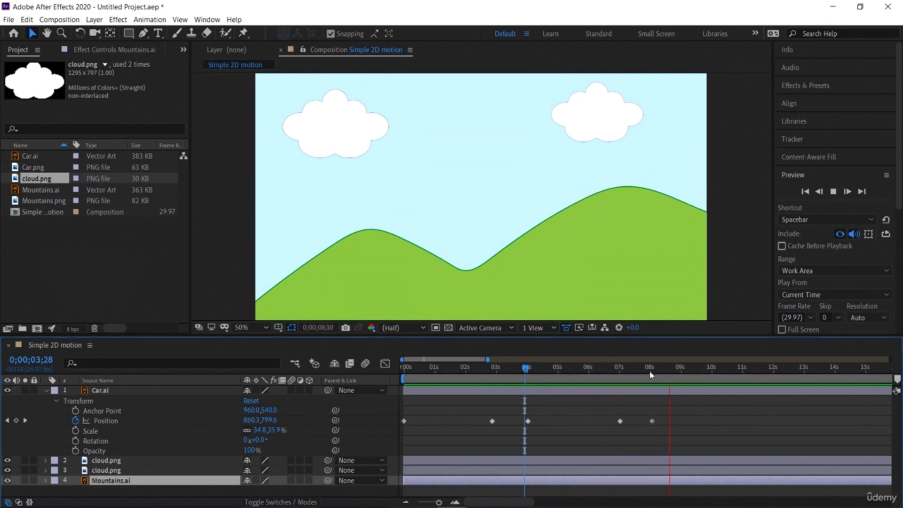
pyautogui.press('space')
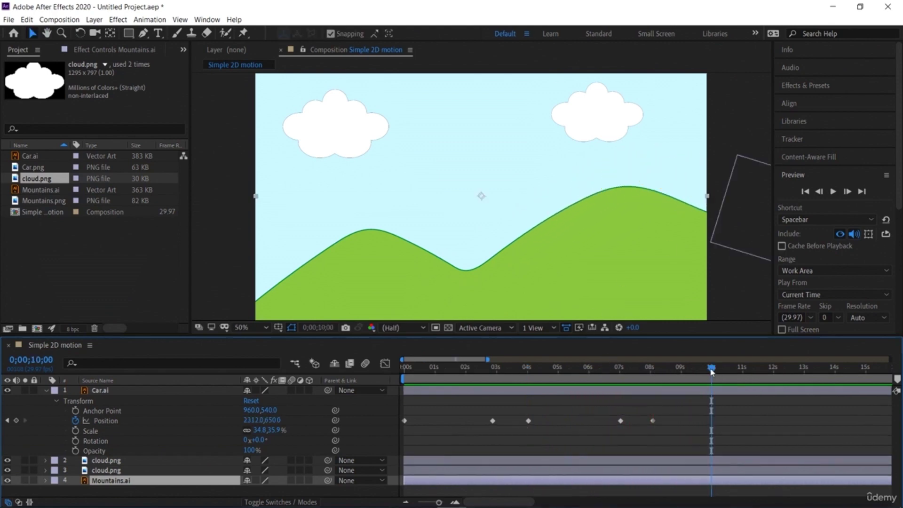
pyautogui.moveTo(653, 382); pyautogui.dragTo(362, 422)
pyautogui.press('space')
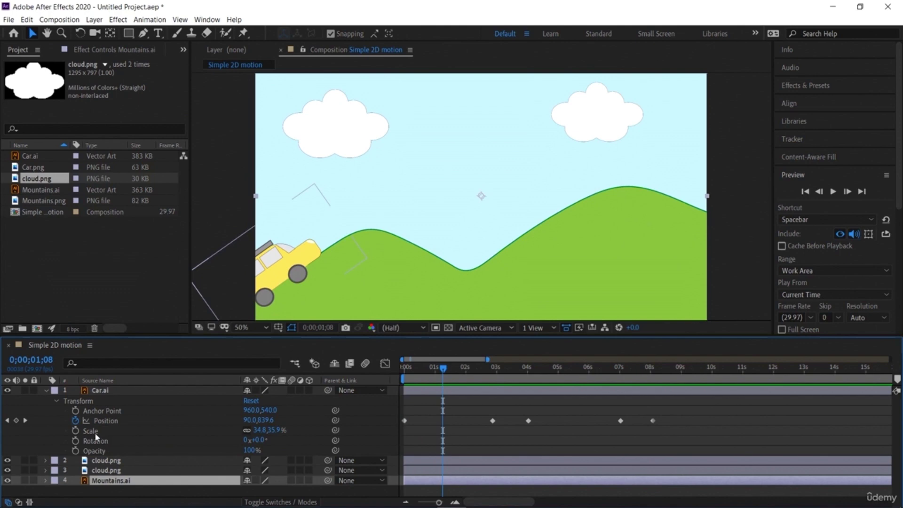
# Step: Try lowering the car's Opacity to 31% at 1;08, first with keyframing enabled and then with it disabled
pyautogui.click(75, 451)
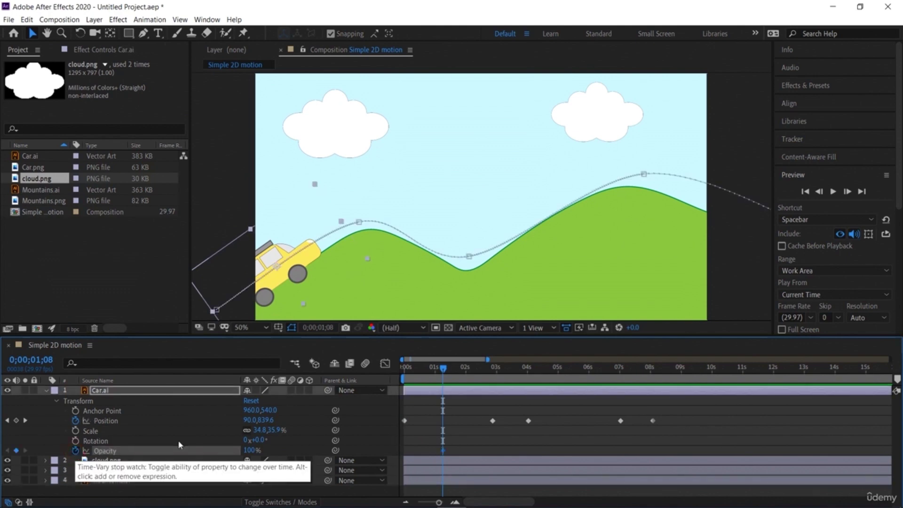
pyautogui.moveTo(254, 450)
pyautogui.mouseDown()
pyautogui.moveTo(230, 450)
pyautogui.moveTo(276, 451)
pyautogui.moveTo(253, 452)
pyautogui.mouseUp()
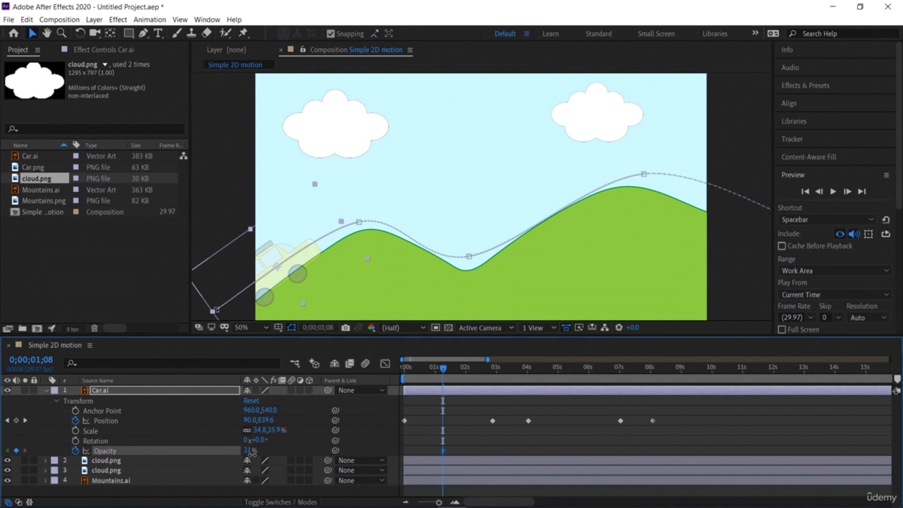
pyautogui.click(75, 449)
pyautogui.moveTo(425, 376); pyautogui.dragTo(474, 419)
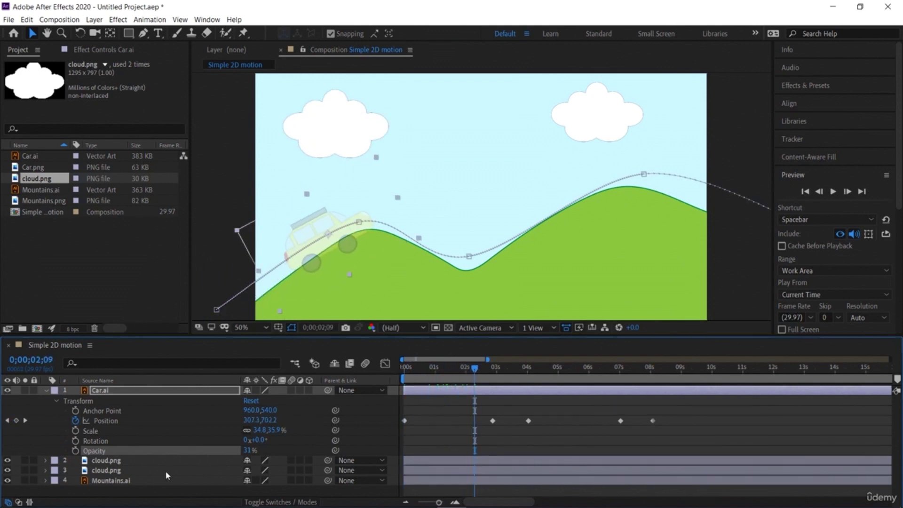
pyautogui.moveTo(249, 451); pyautogui.dragTo(329, 457)
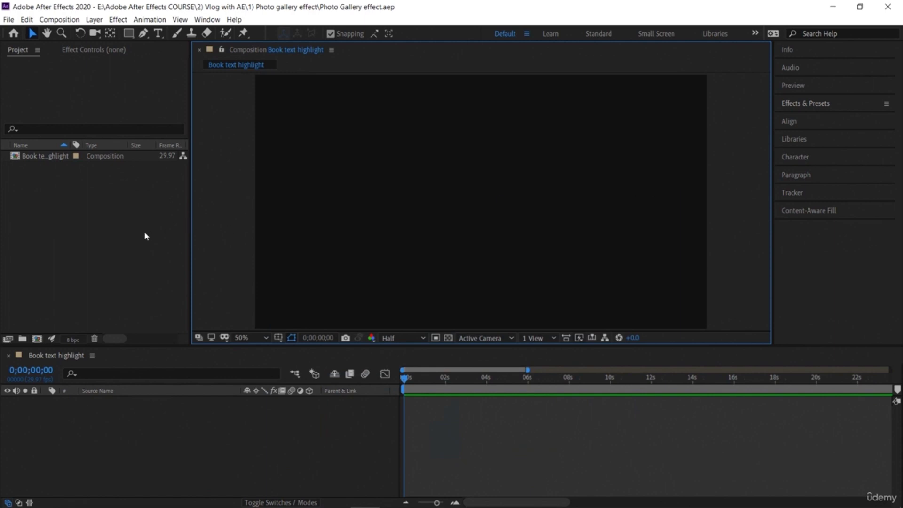
# Step: Create a composition named Main comp with the HDTV 1080 29.97 preset and delete the Book text highlight composition
pyautogui.click(107, 256)
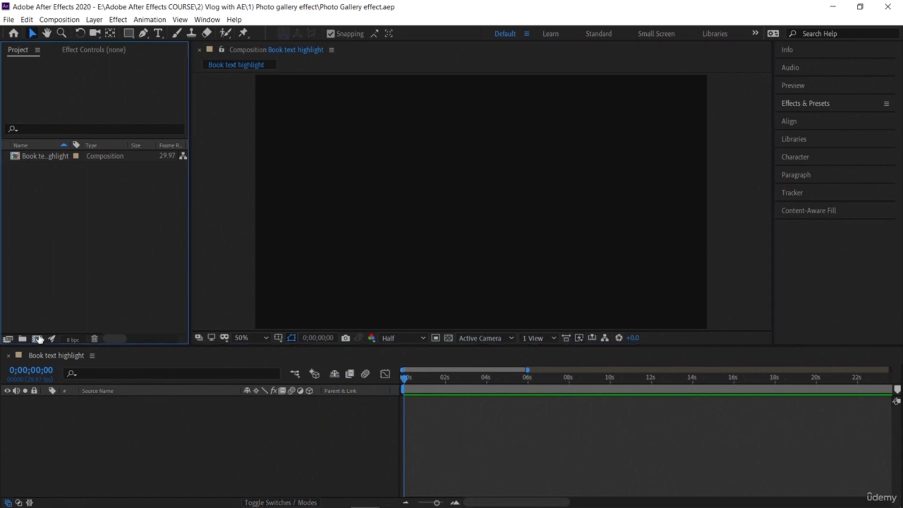
pyautogui.click(37, 339)
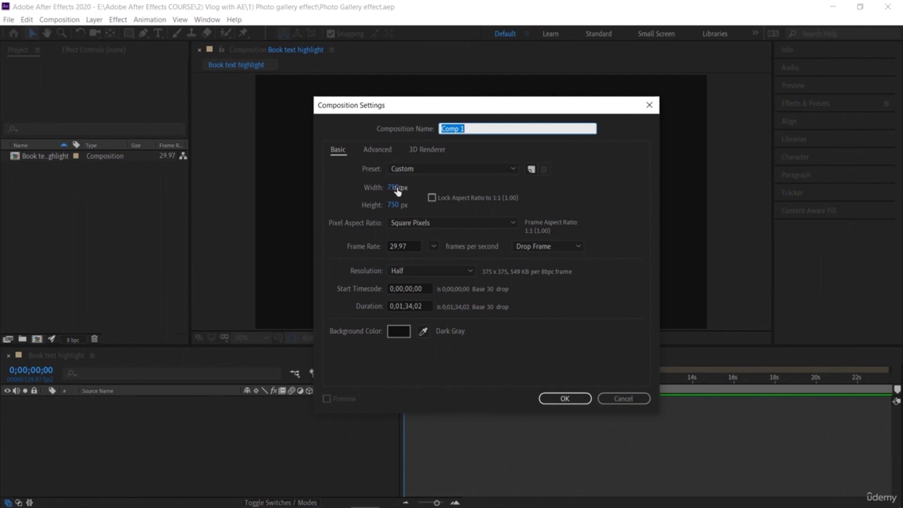
pyautogui.click(427, 167)
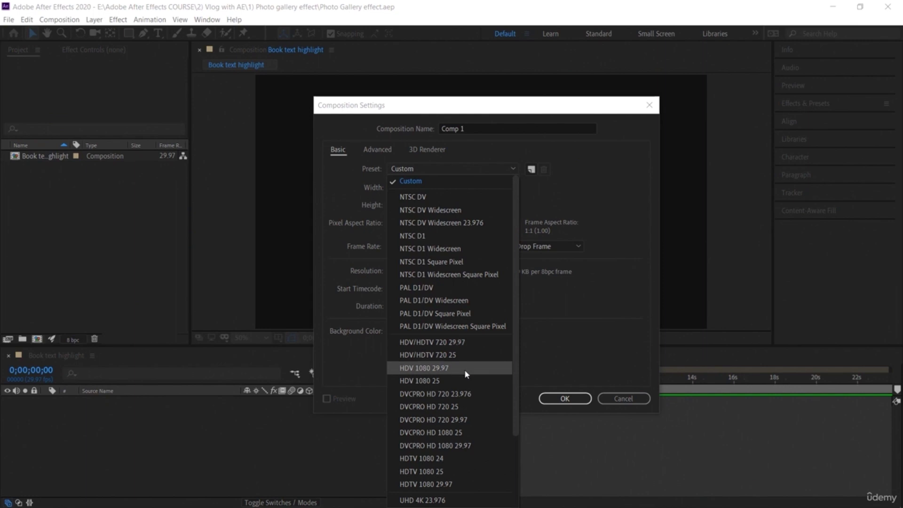
pyautogui.scroll(-2, 464, 369)
pyautogui.click(457, 393)
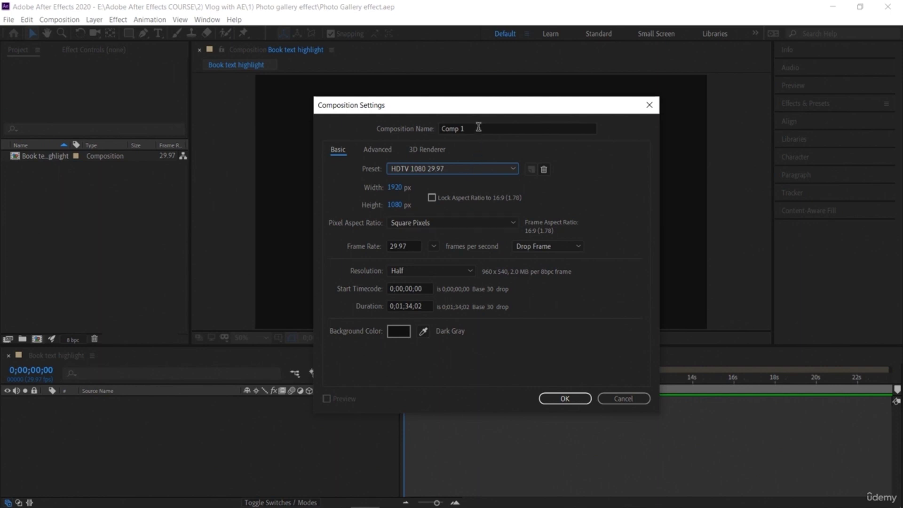
pyautogui.moveTo(478, 127); pyautogui.dragTo(428, 126)
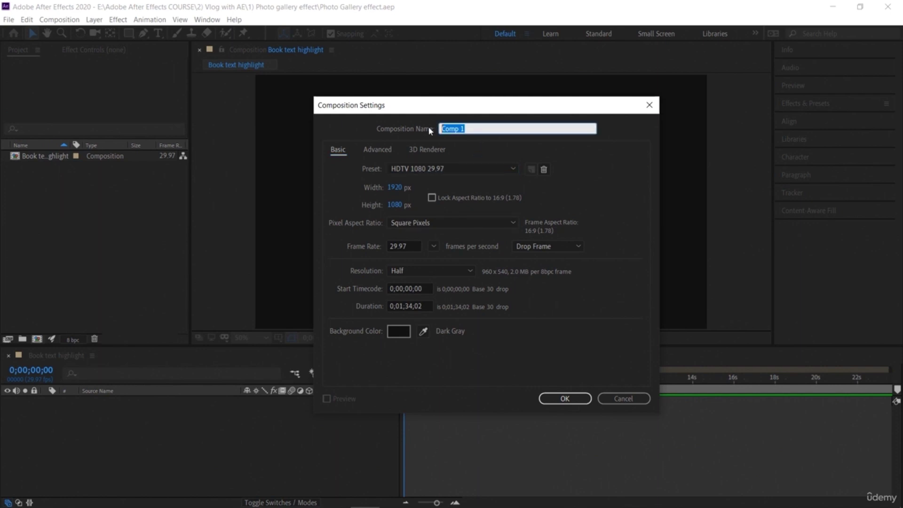
pyautogui.write('Main c')
pyautogui.click(562, 399)
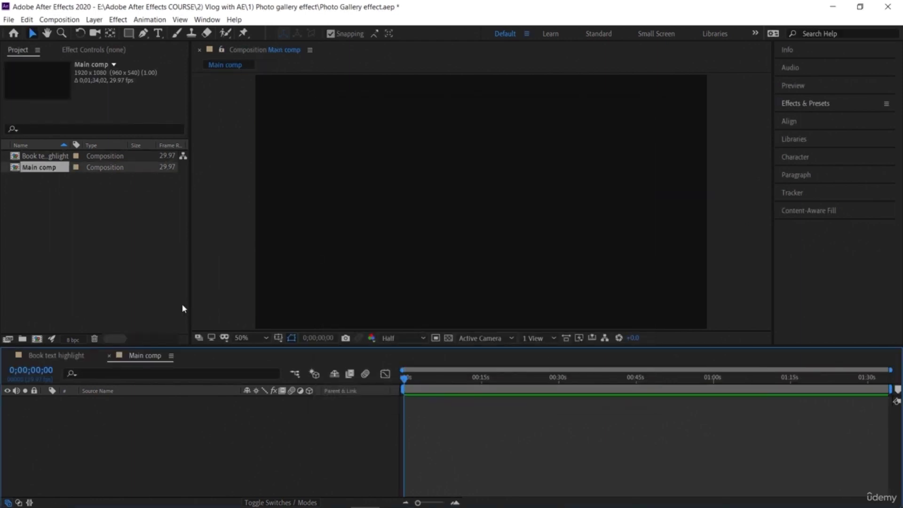
pyautogui.click(58, 156)
pyautogui.press('Delete')
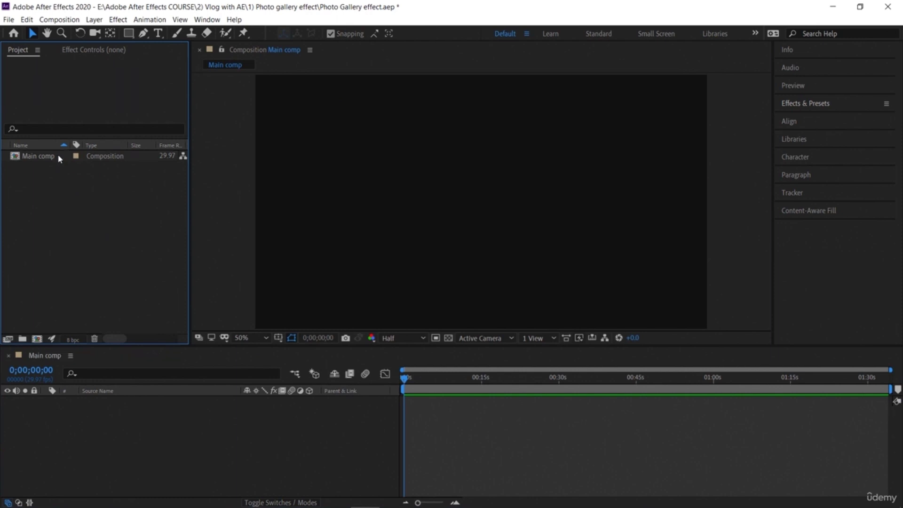
# Step: Create a second composition with a width of 980 px and a height of 980 px
pyautogui.click(36, 339)
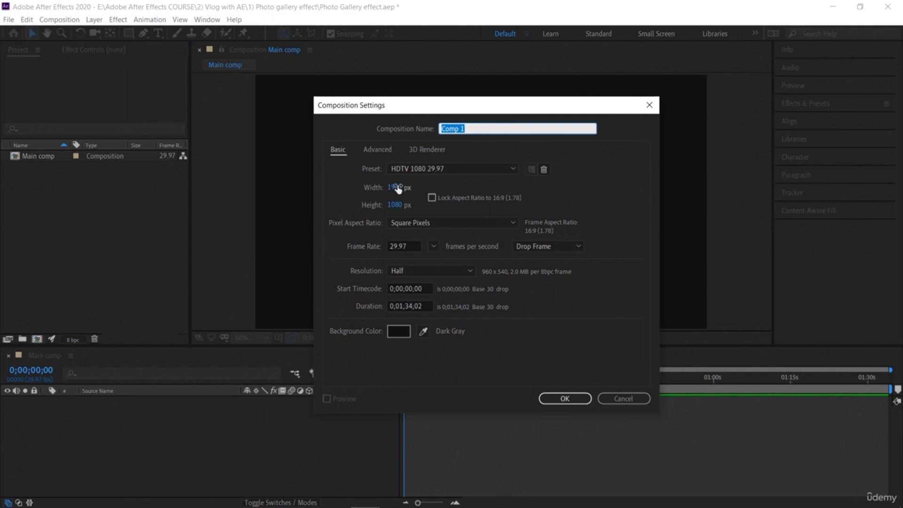
pyautogui.click(398, 188)
pyautogui.write('980')
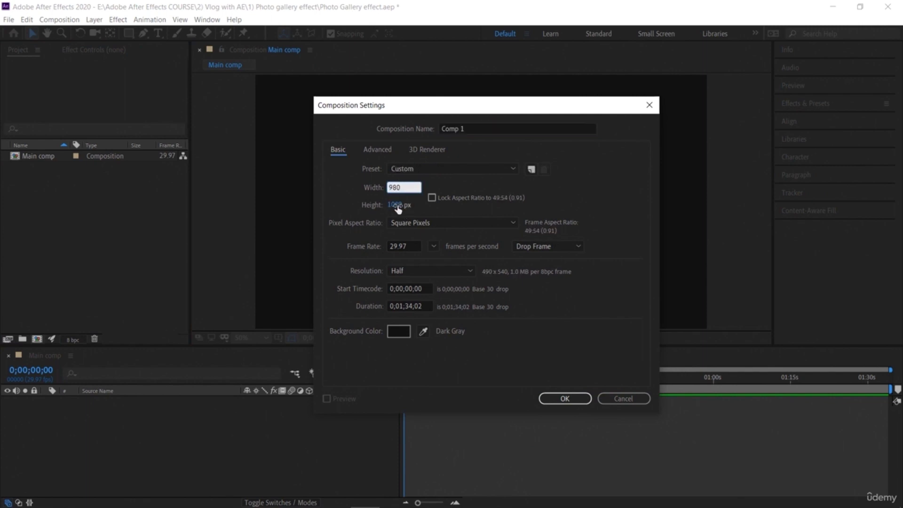
pyautogui.click(396, 204)
pyautogui.write('900')
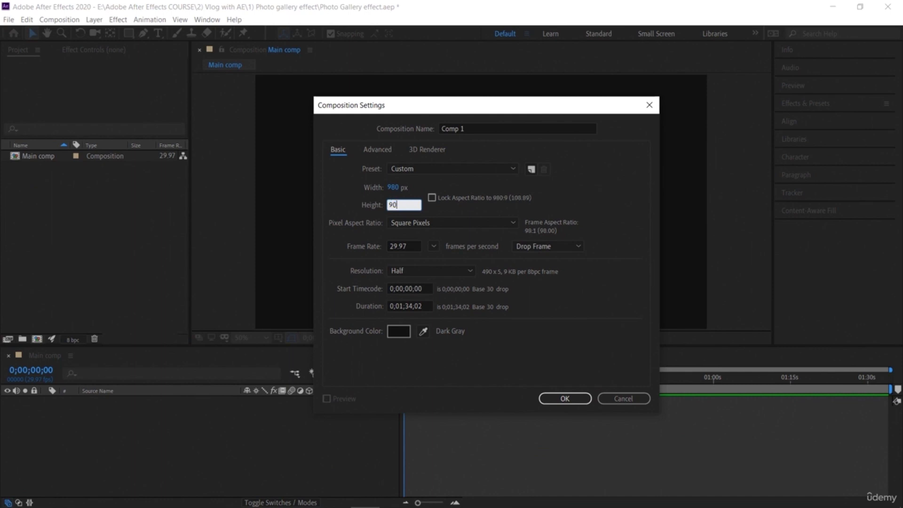
pyautogui.press('BackSpace')
pyautogui.press('BackSpace')
pyautogui.write('80')
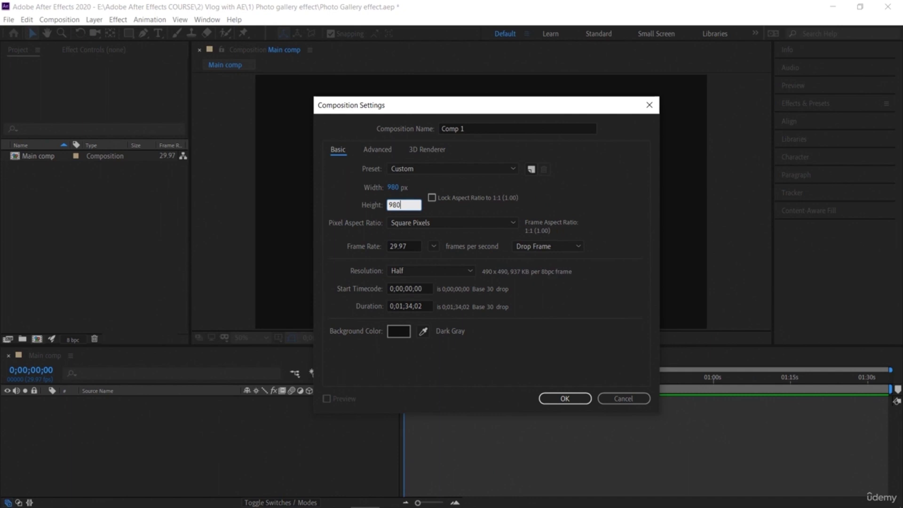
pyautogui.click(565, 399)
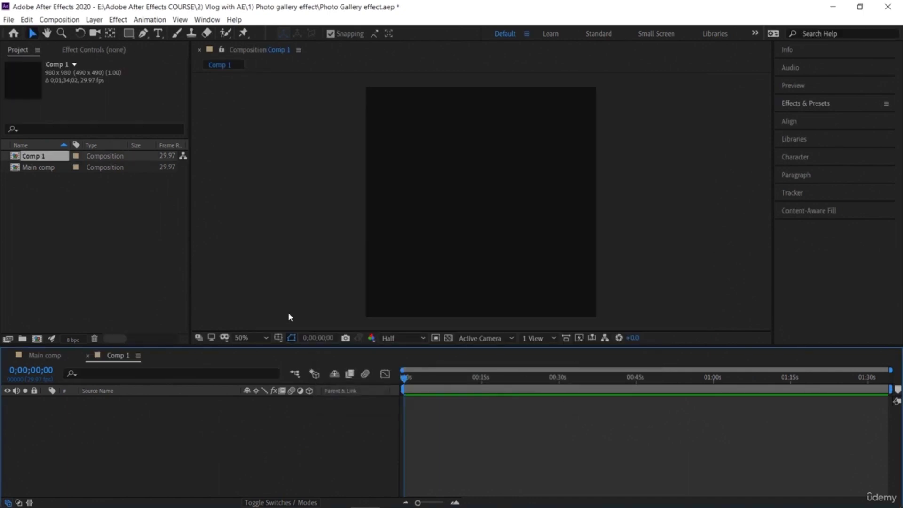
# Step: Rename the new square composition as Photo 1
pyautogui.click(81, 254)
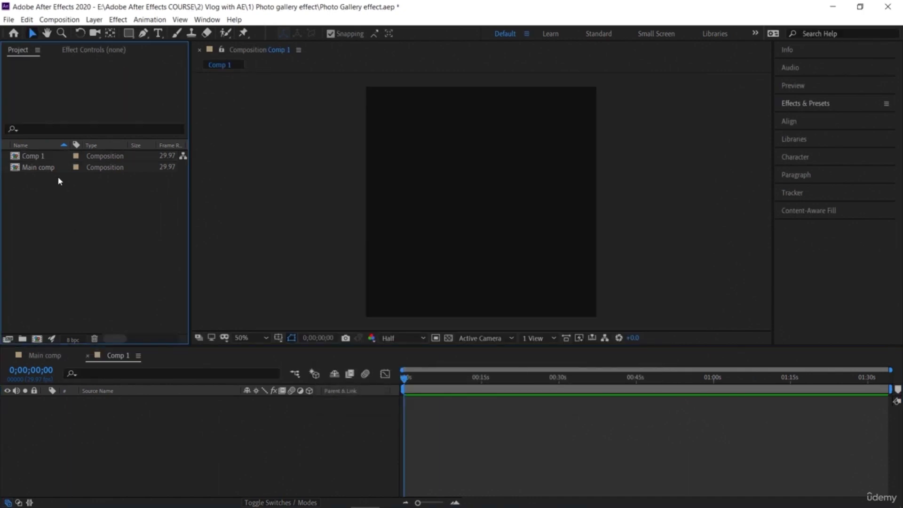
pyautogui.click(40, 157)
pyautogui.click(281, 207)
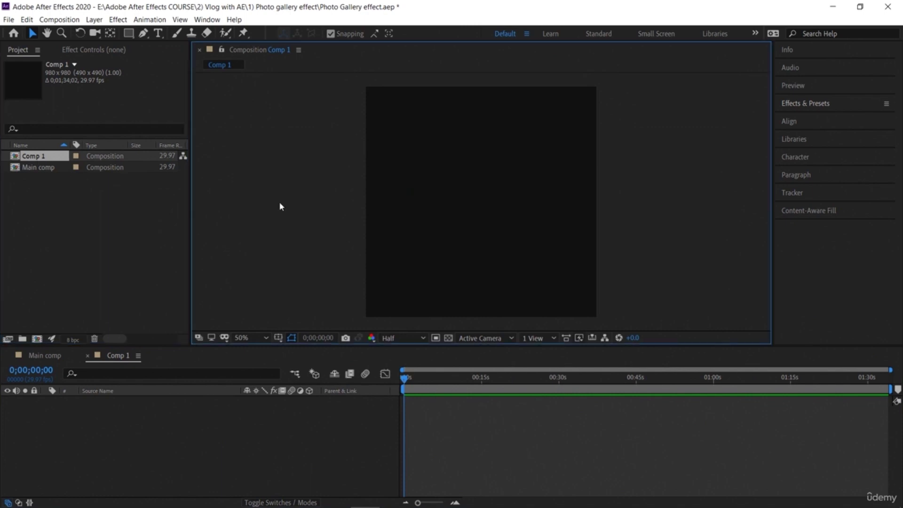
pyautogui.rightClick(49, 157)
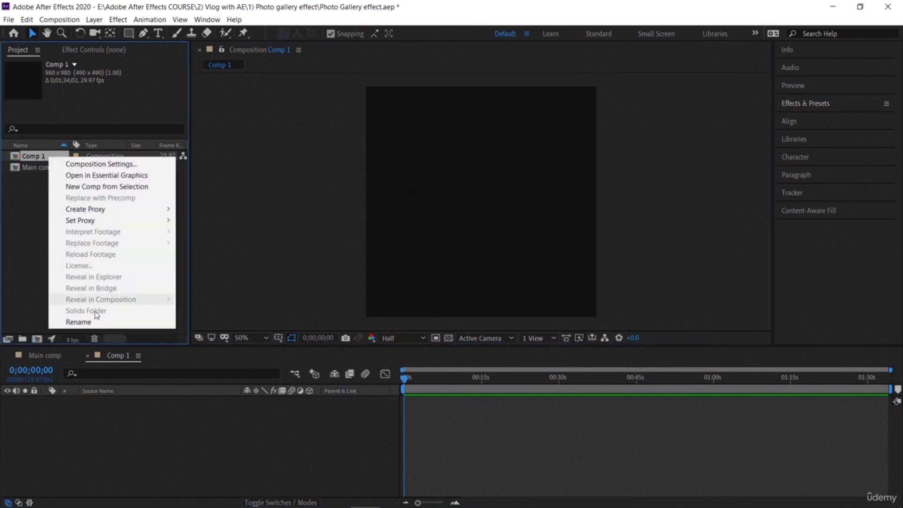
pyautogui.click(78, 321)
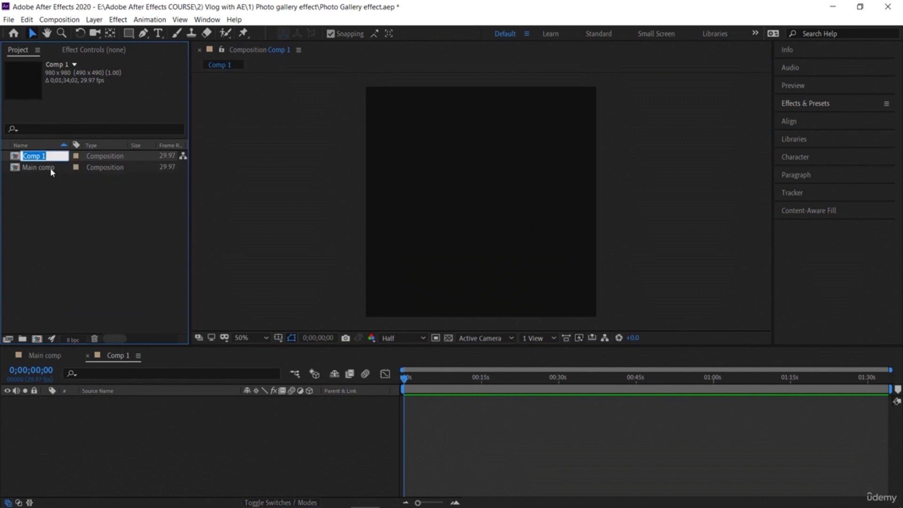
pyautogui.write('Pho')
pyautogui.press('Return')
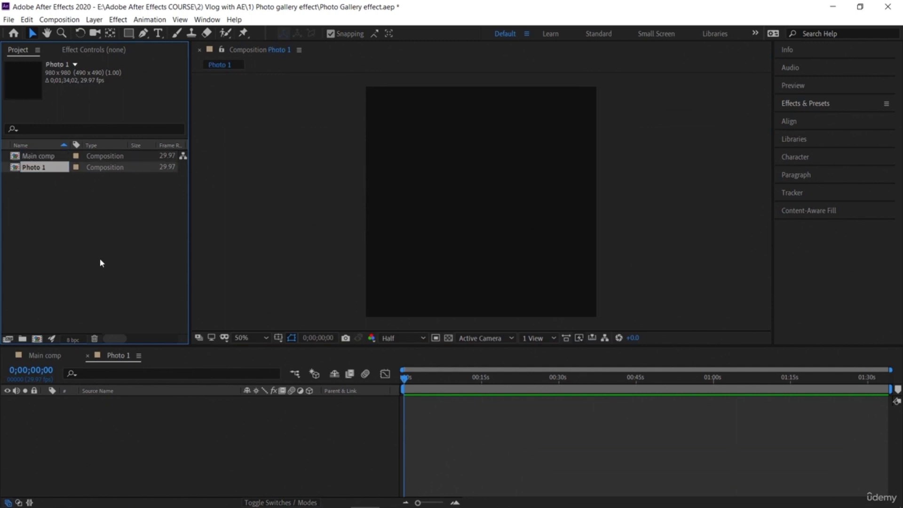
# Step: Draw a square outline with the Rectangle tool along the full border of the Photo 1 composition
pyautogui.click(40, 182)
pyautogui.click(43, 166)
pyautogui.click(348, 187)
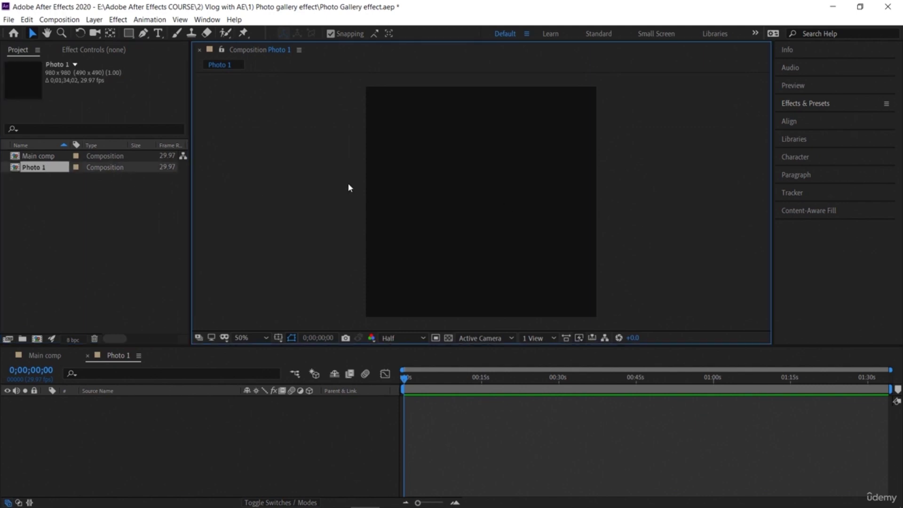
pyautogui.click(129, 33)
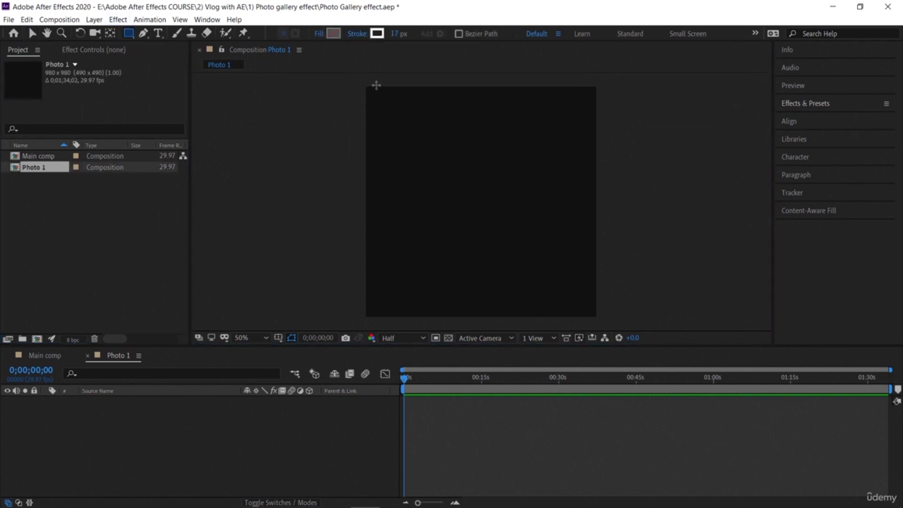
pyautogui.moveTo(367, 88); pyautogui.dragTo(595, 316)
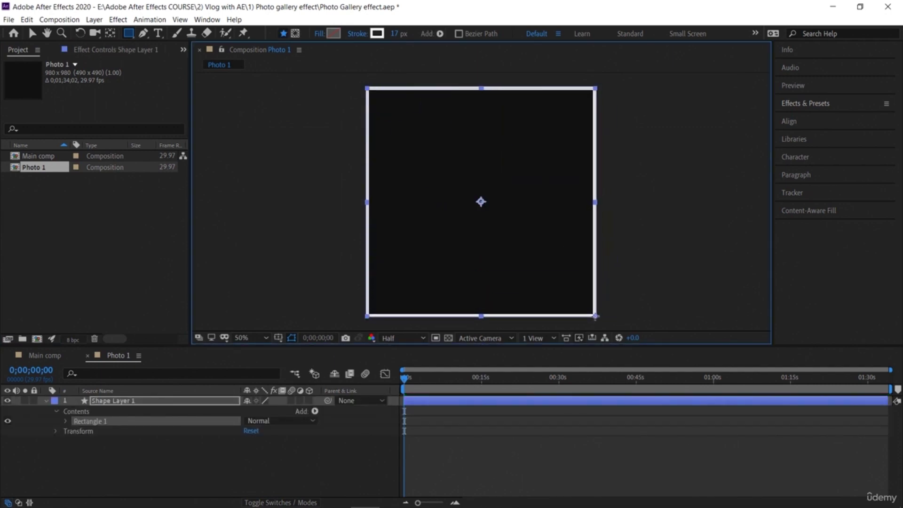
pyautogui.click(318, 34)
pyautogui.click(405, 156)
pyautogui.click(391, 155)
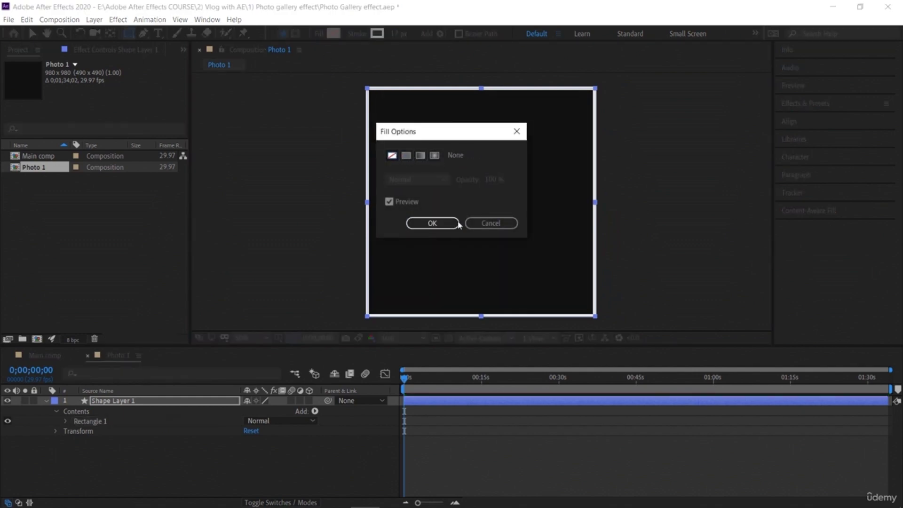
pyautogui.click(491, 223)
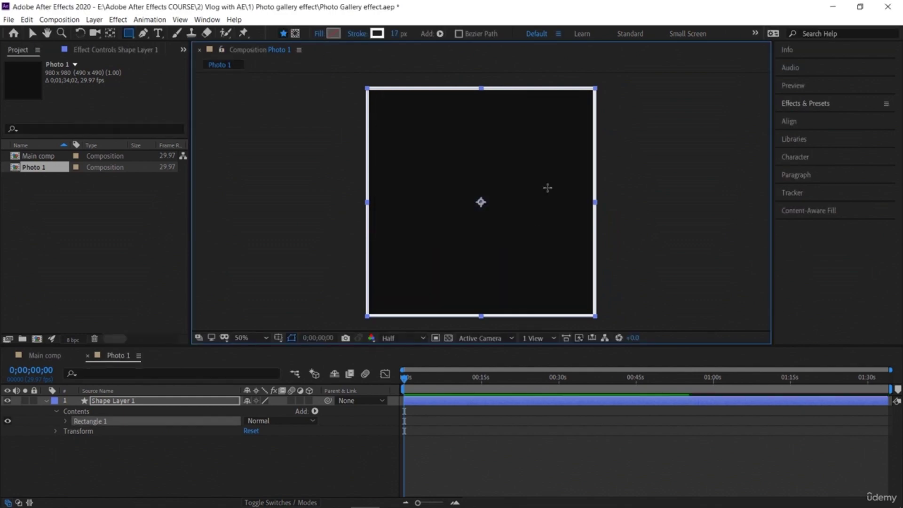
pyautogui.click(366, 34)
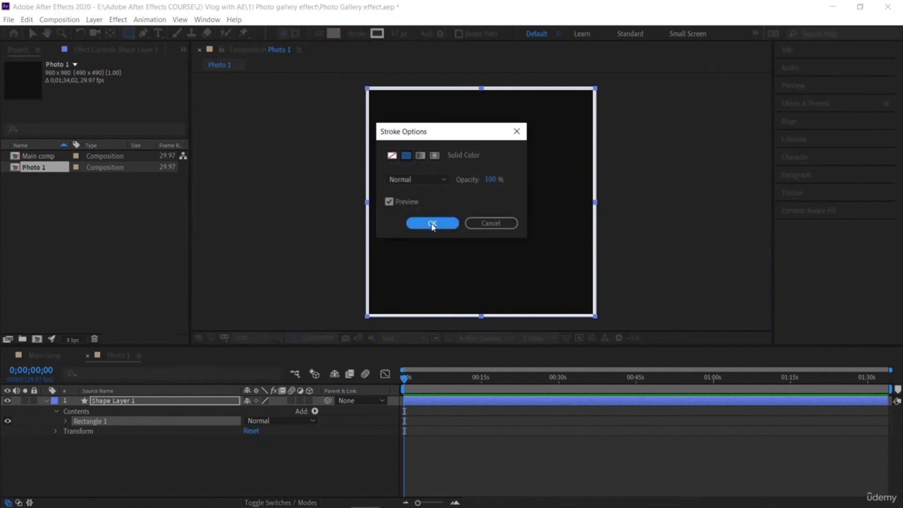
pyautogui.click(405, 158)
pyautogui.click(490, 223)
# Step: Change the border rectangle's stroke color to bright yellow, F3F357
pyautogui.click(377, 33)
pyautogui.click(610, 221)
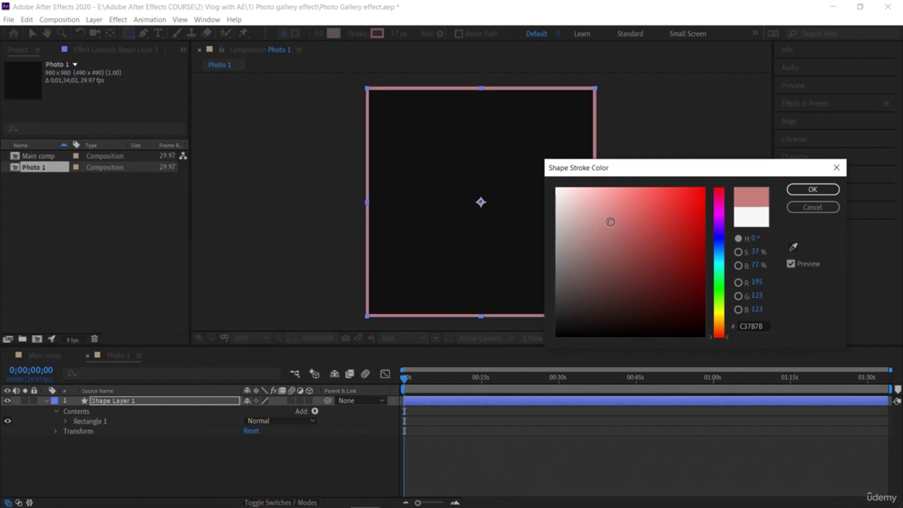
pyautogui.click(592, 216)
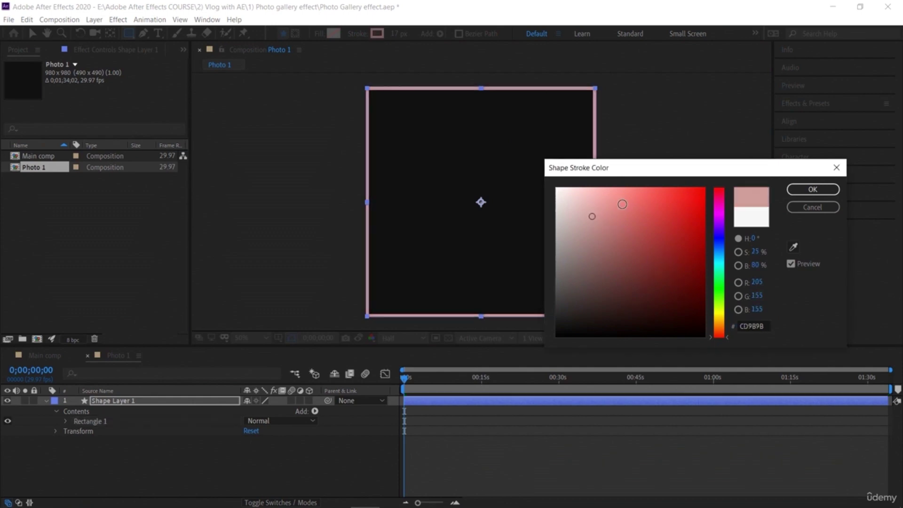
pyautogui.click(617, 206)
pyautogui.click(636, 203)
pyautogui.click(657, 244)
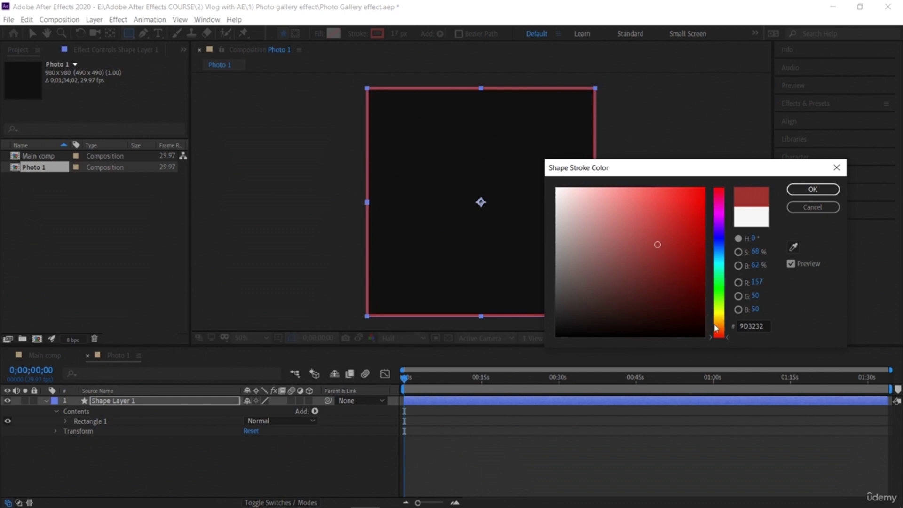
pyautogui.click(715, 313)
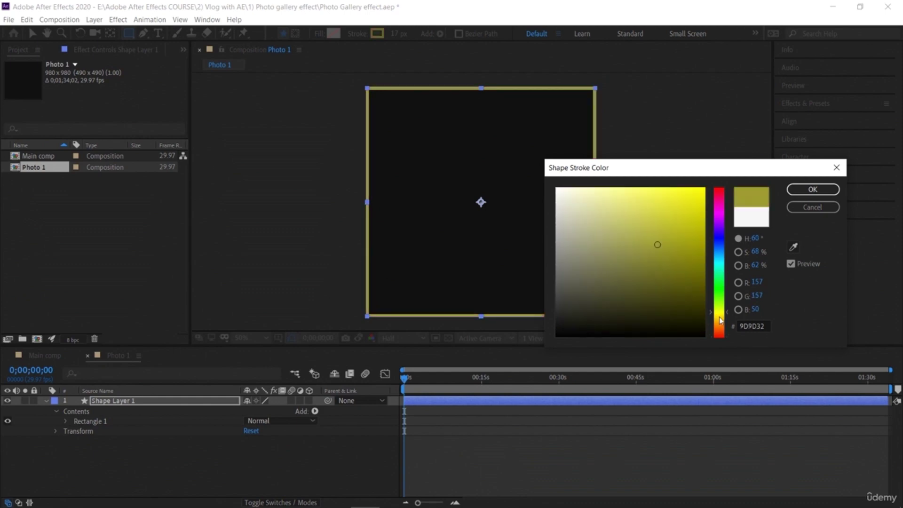
pyautogui.click(651, 194)
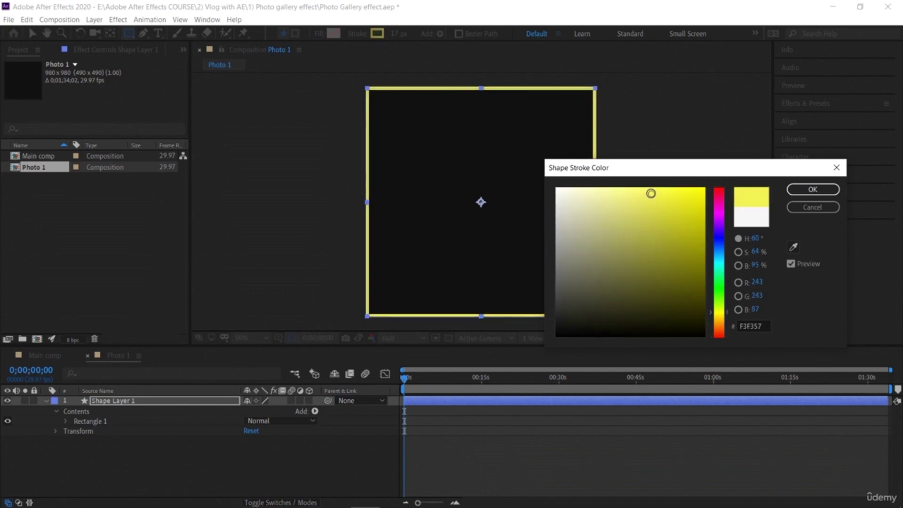
pyautogui.click(813, 189)
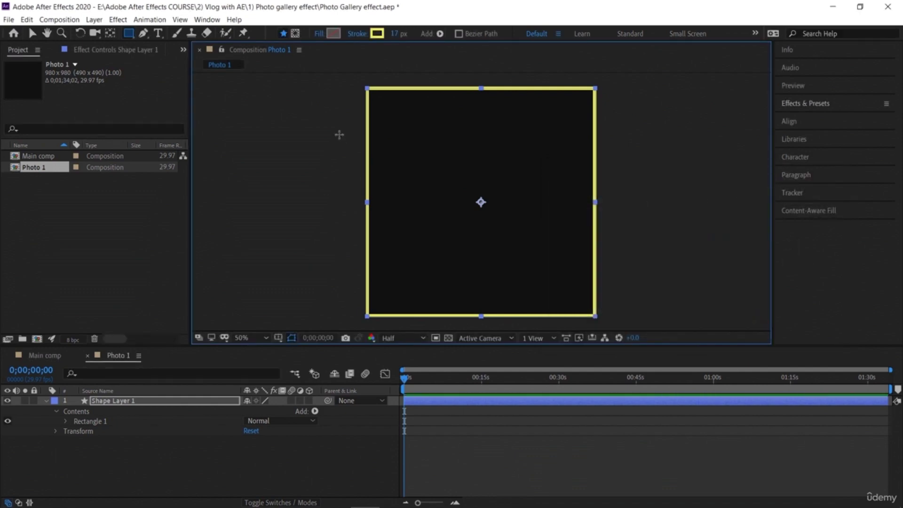
pyautogui.moveTo(297, 165); pyautogui.dragTo(294, 162)
pyautogui.hotkey('ctrl', 'z')
# Step: Draw a thin full-width rectangle along the inside bottom edge of the frame and set its fill type to Solid Color
pyautogui.click(130, 35)
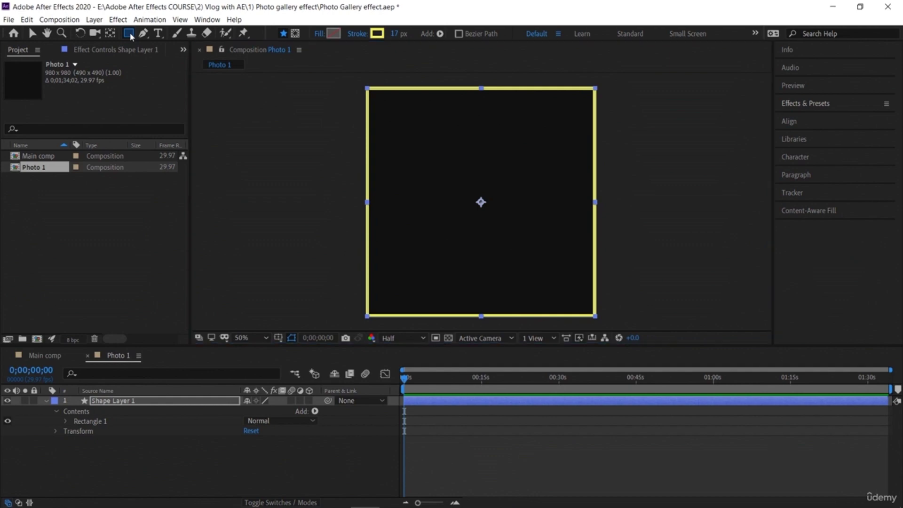
pyautogui.moveTo(369, 289); pyautogui.dragTo(595, 312)
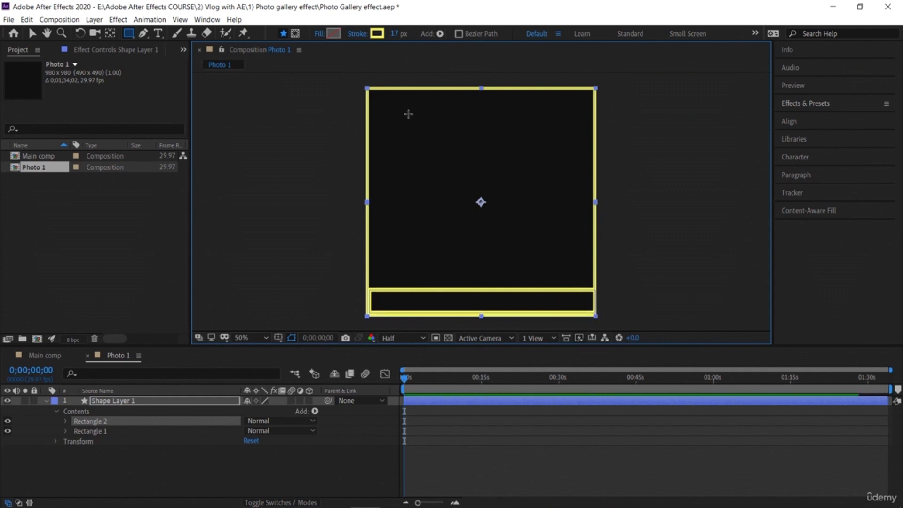
pyautogui.click(320, 34)
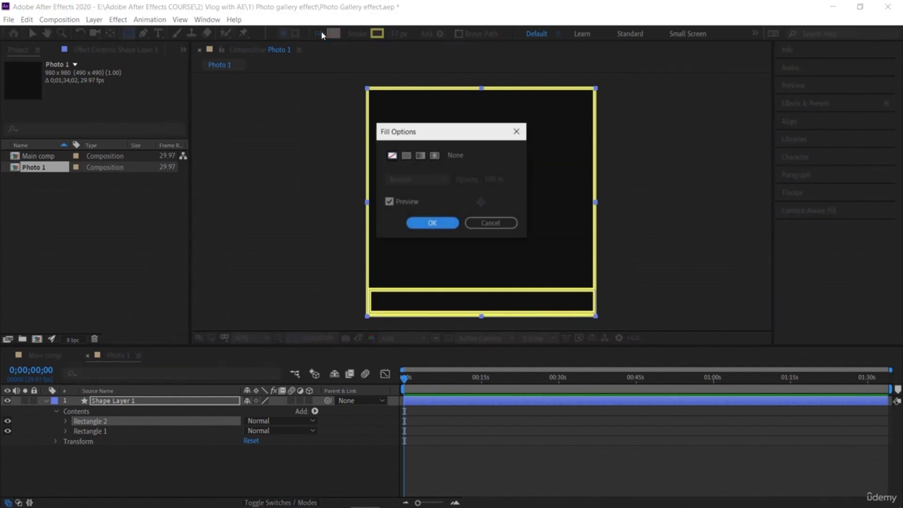
pyautogui.click(405, 155)
pyautogui.click(433, 223)
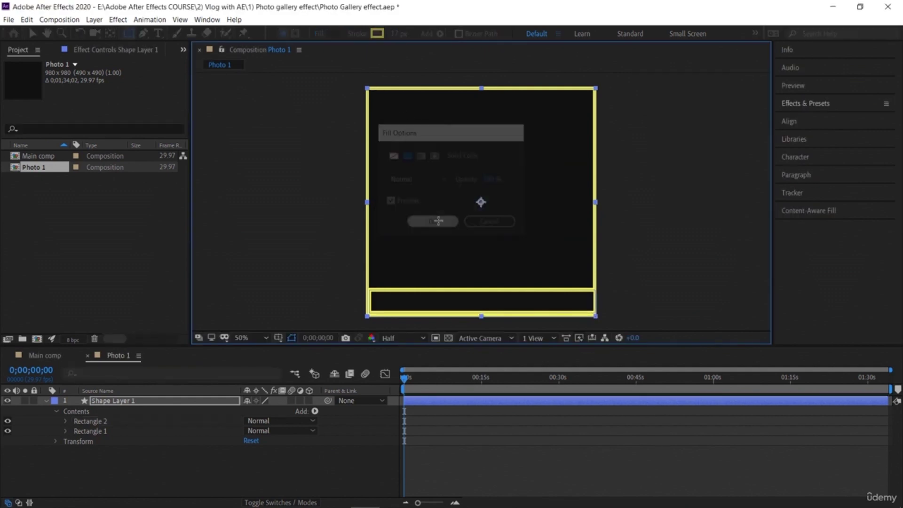
# Step: Try several shades for the bottom rectangle's fill and apply the near-white F8F8F8
pyautogui.click(337, 33)
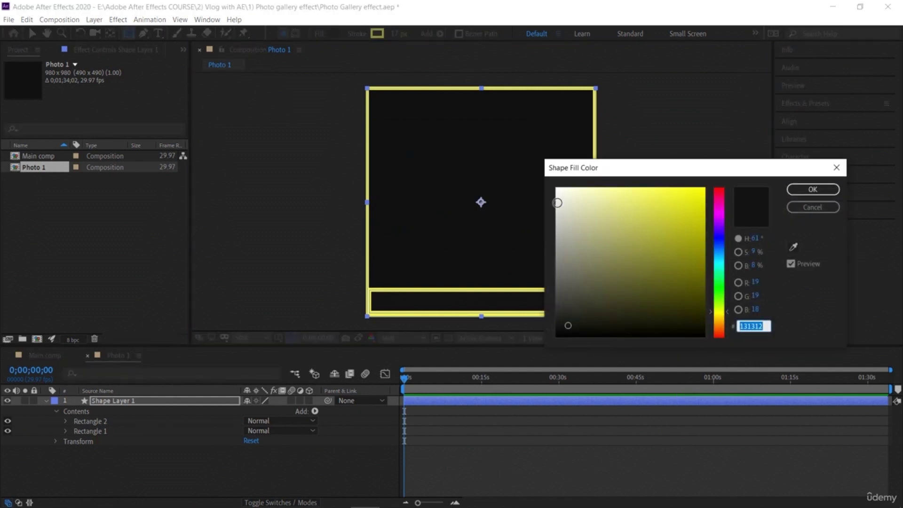
pyautogui.click(557, 199)
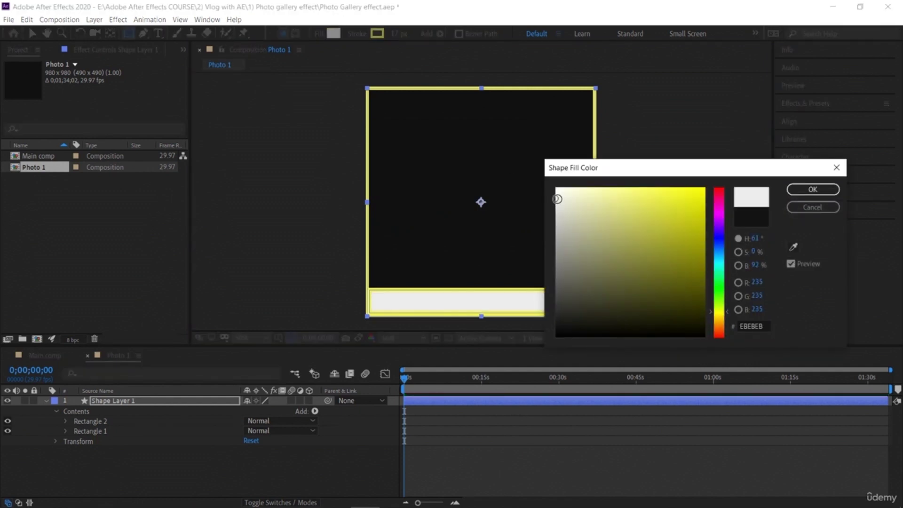
pyautogui.click(569, 207)
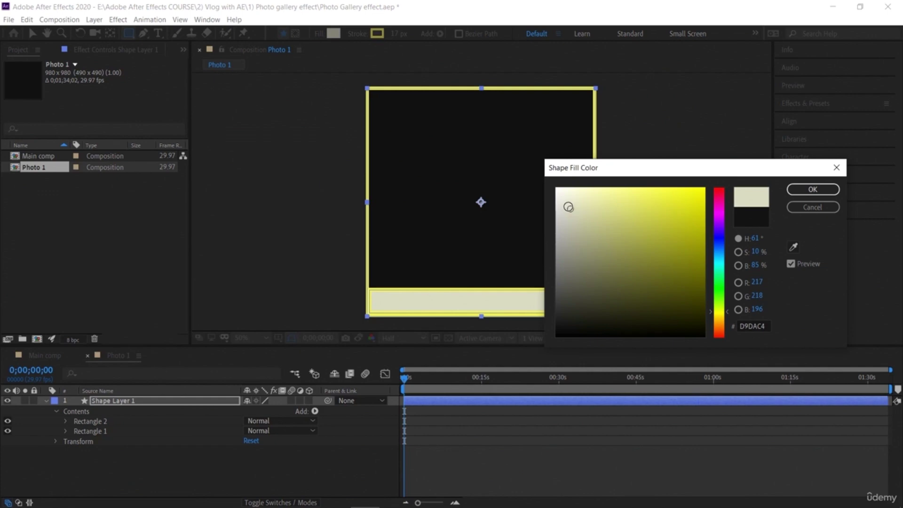
pyautogui.click(573, 310)
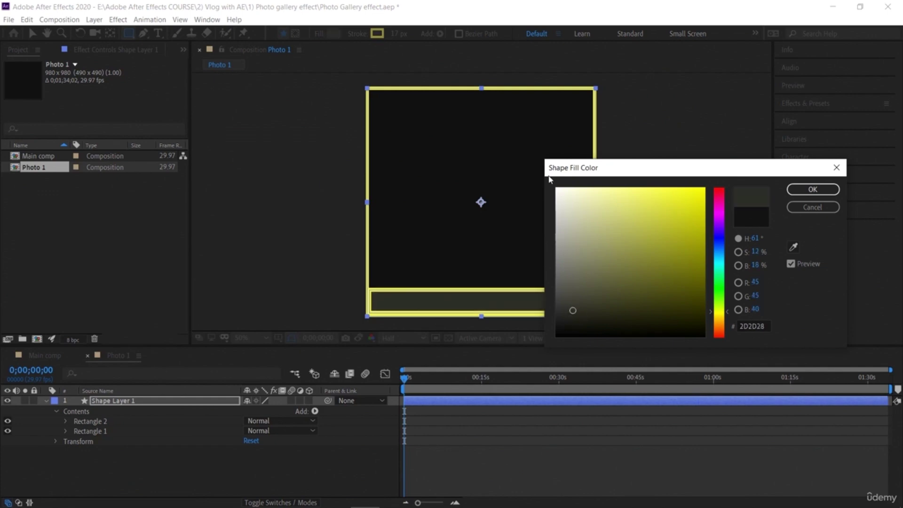
pyautogui.click(555, 191)
pyautogui.click(557, 188)
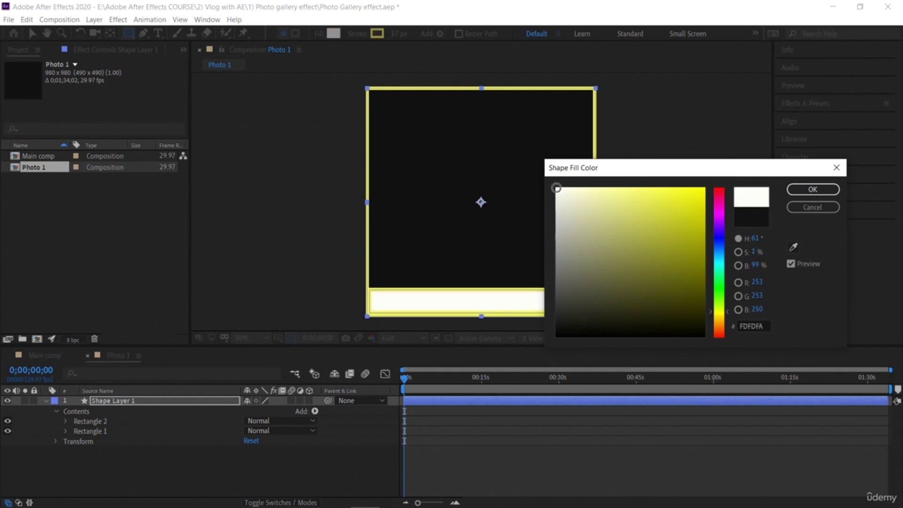
pyautogui.click(723, 318)
pyautogui.click(656, 264)
pyautogui.click(678, 246)
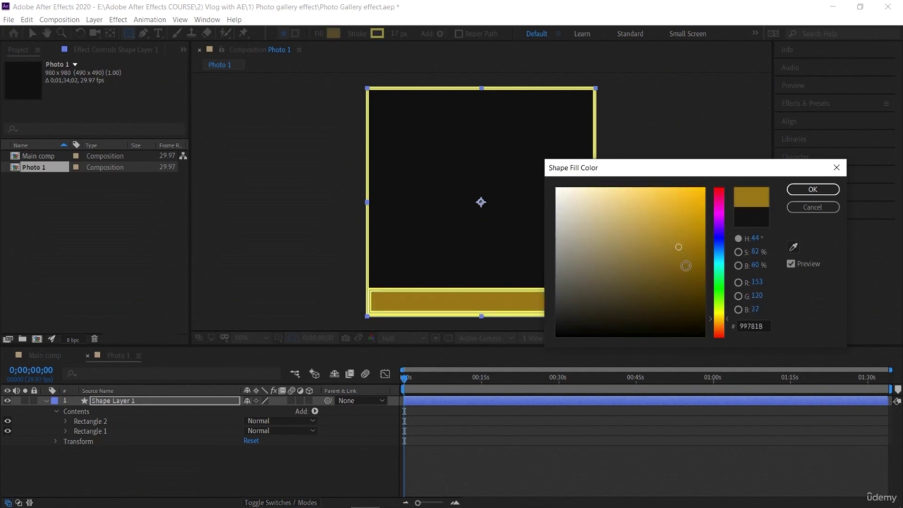
pyautogui.click(691, 284)
pyautogui.click(686, 308)
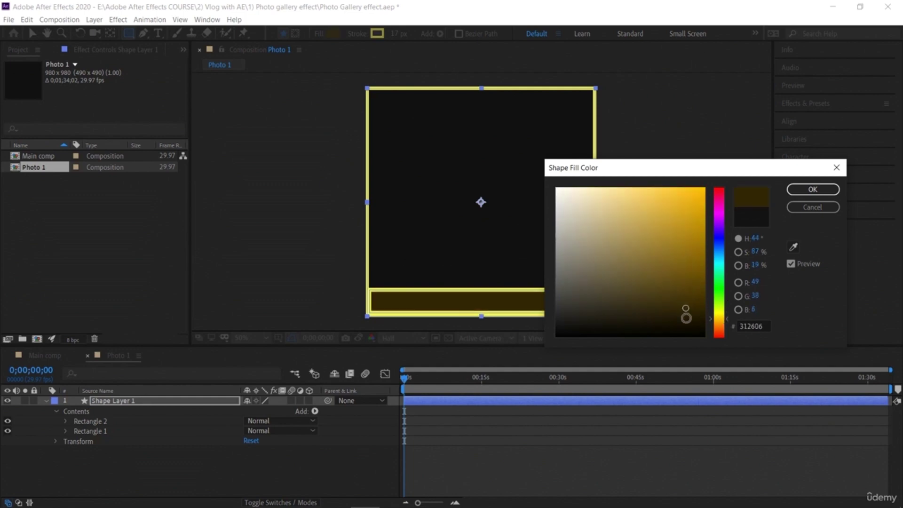
pyautogui.click(557, 192)
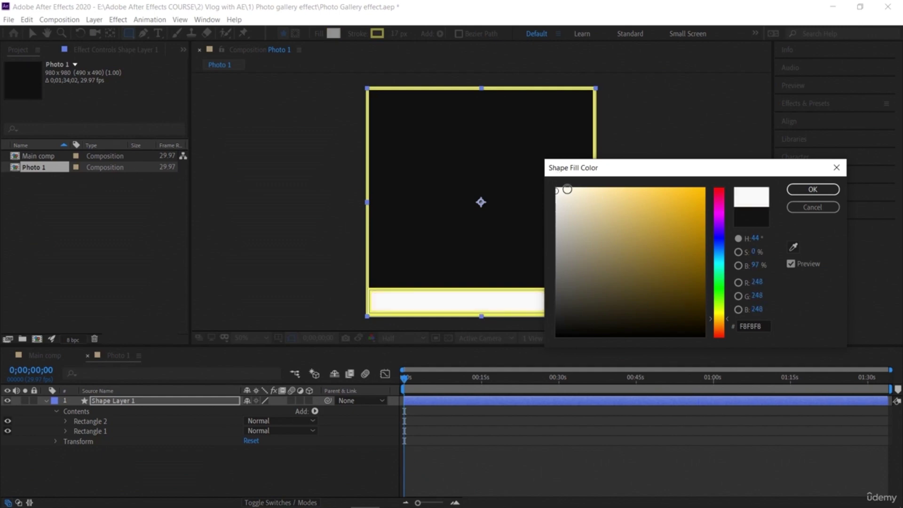
pyautogui.click(812, 189)
# Step: Set the stroke width of the white bottom rectangle to 9 px
pyautogui.click(395, 34)
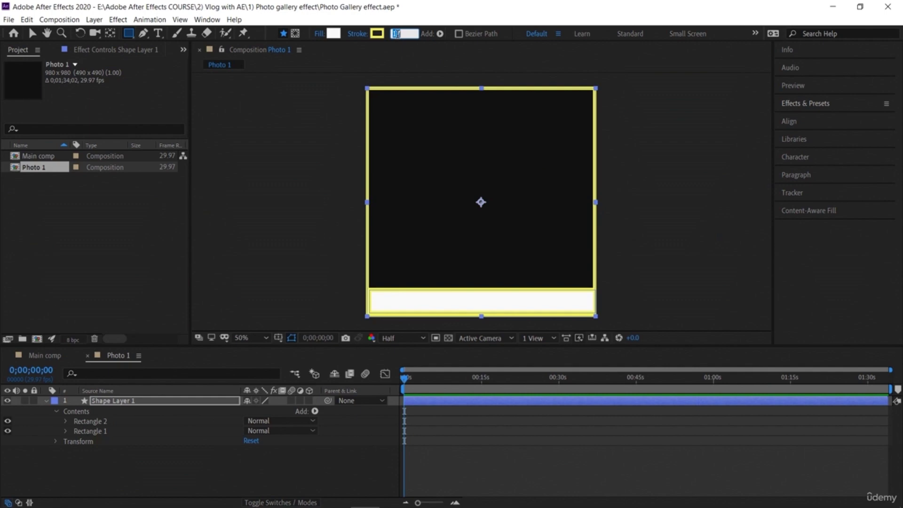
pyautogui.write('1')
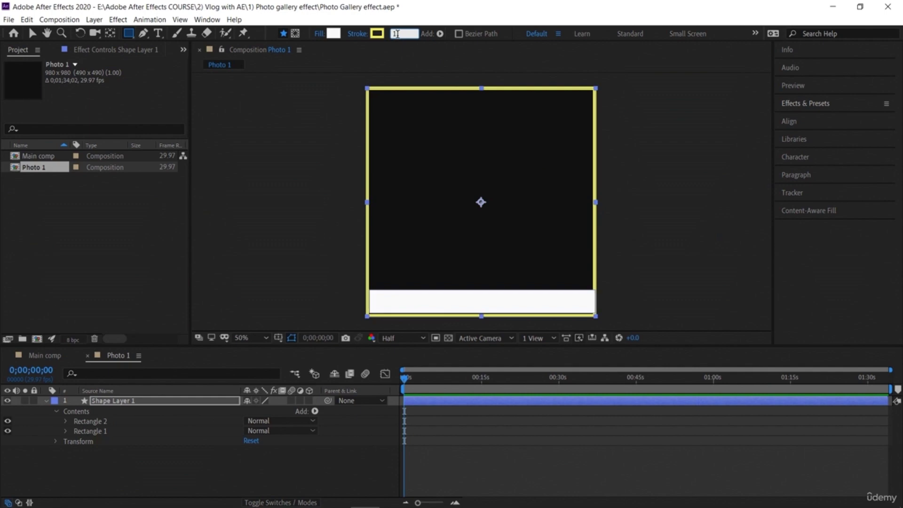
pyautogui.write('9')
pyautogui.press('Return')
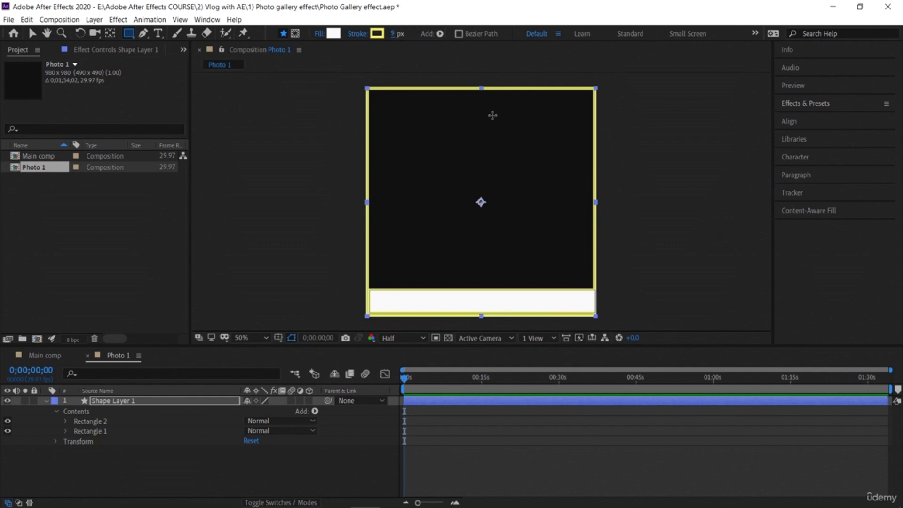
pyautogui.click(624, 169)
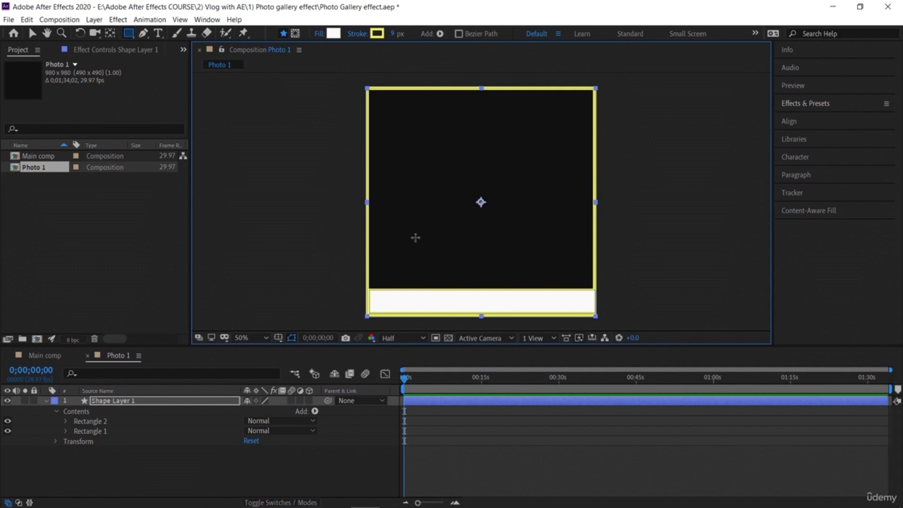
# Step: Resize and nudge the white bottom rectangle so it fits neatly inside the yellow frame, then deselect it
pyautogui.click(33, 33)
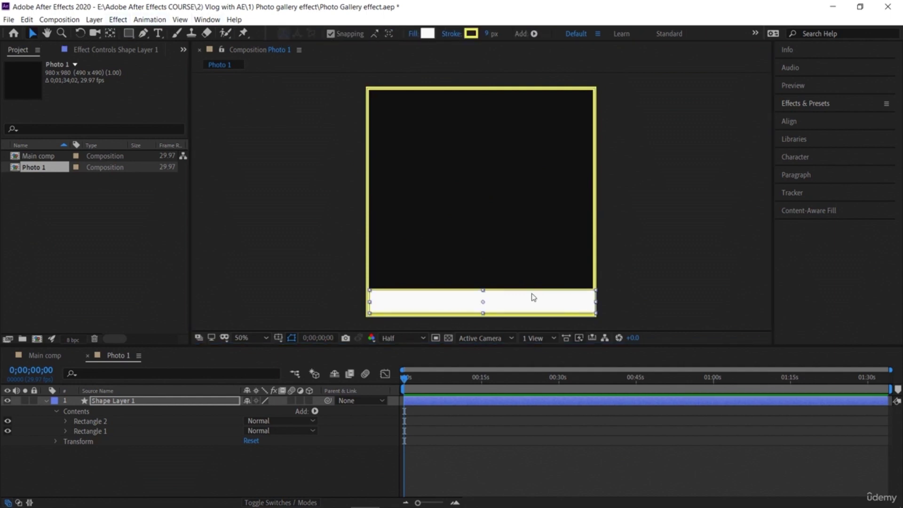
pyautogui.click(540, 306)
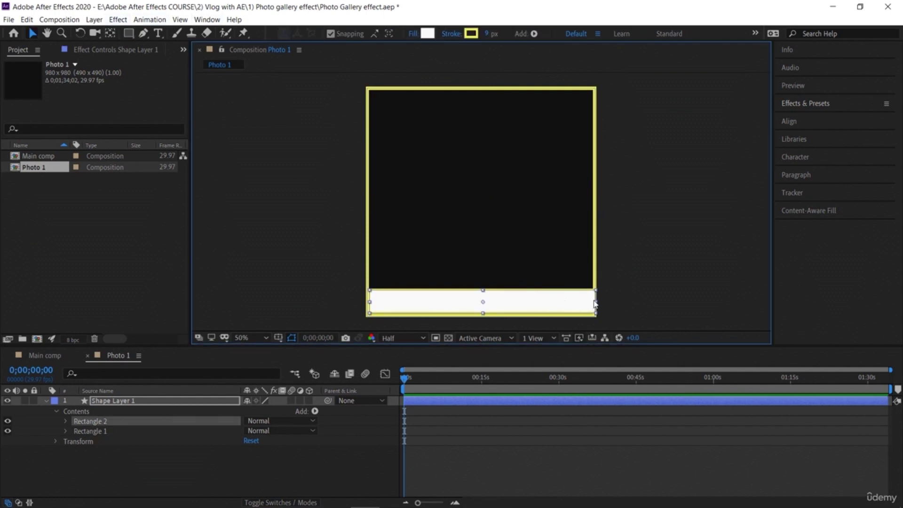
pyautogui.moveTo(596, 304); pyautogui.dragTo(594, 305)
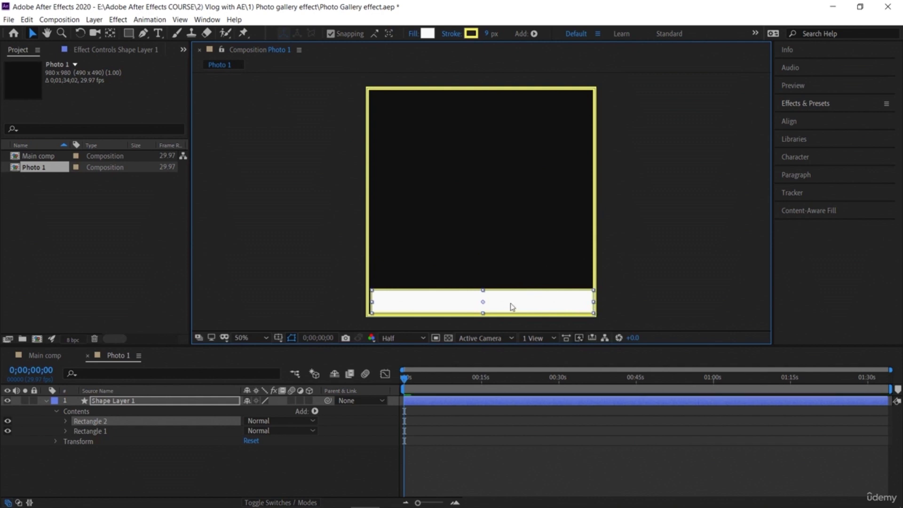
pyautogui.moveTo(503, 303); pyautogui.dragTo(501, 304)
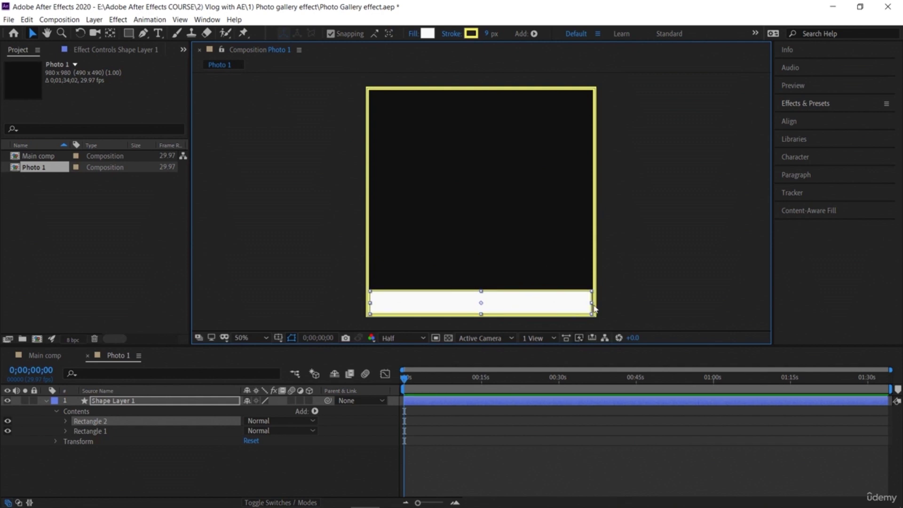
pyautogui.moveTo(593, 306); pyautogui.dragTo(594, 306)
pyautogui.click(641, 268)
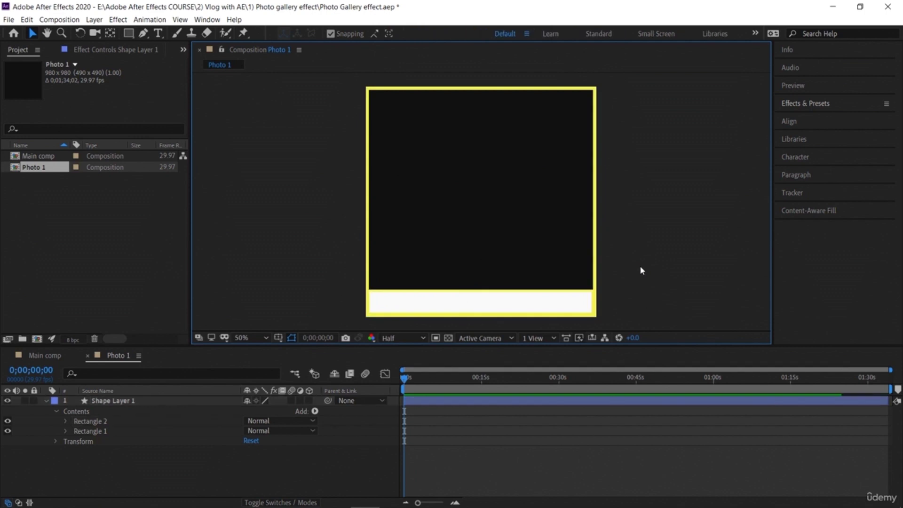
pyautogui.click(156, 483)
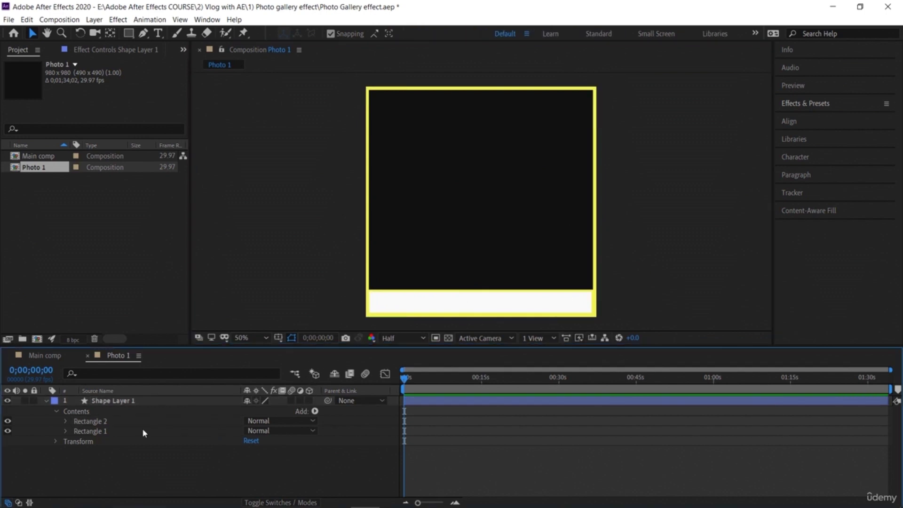
# Step: Import all the pictures from the pics folder into the project
pyautogui.doubleClick(77, 233)
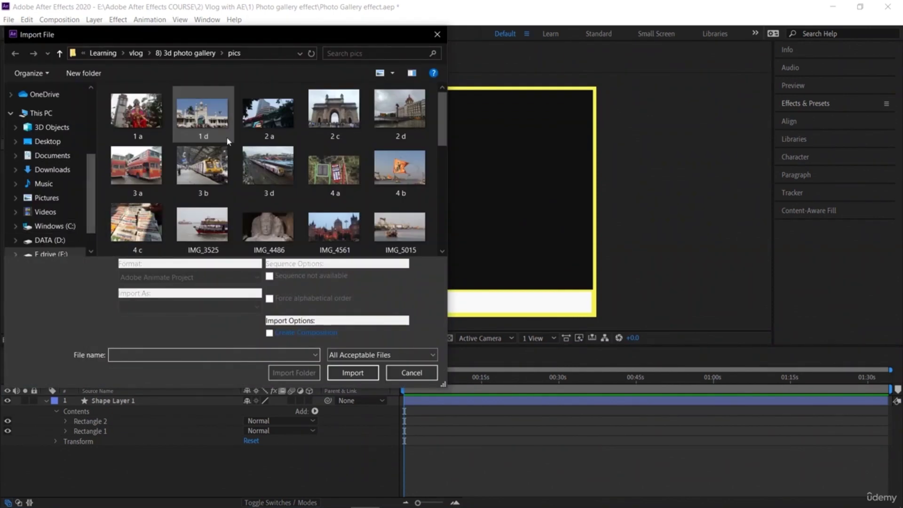
pyautogui.click(267, 212)
pyautogui.hotkey('ctrl', 'a')
pyautogui.press('Return')
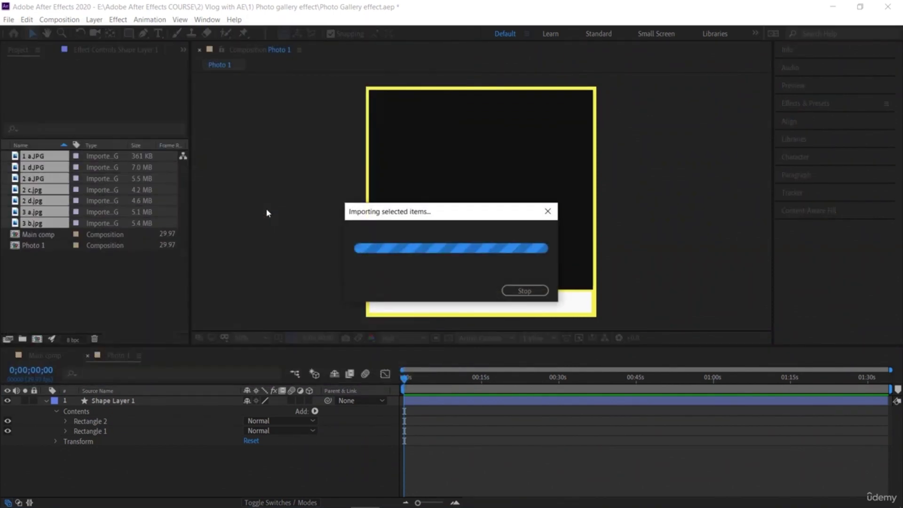
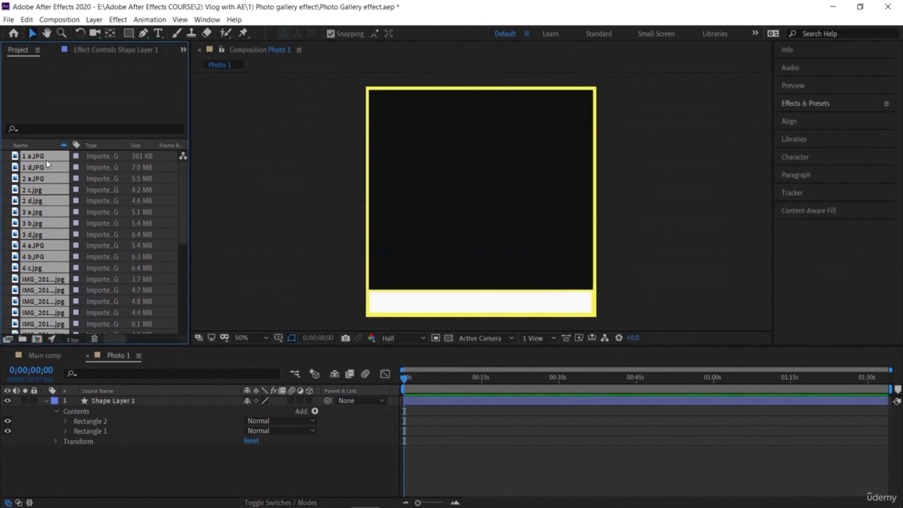
pyautogui.click(218, 308)
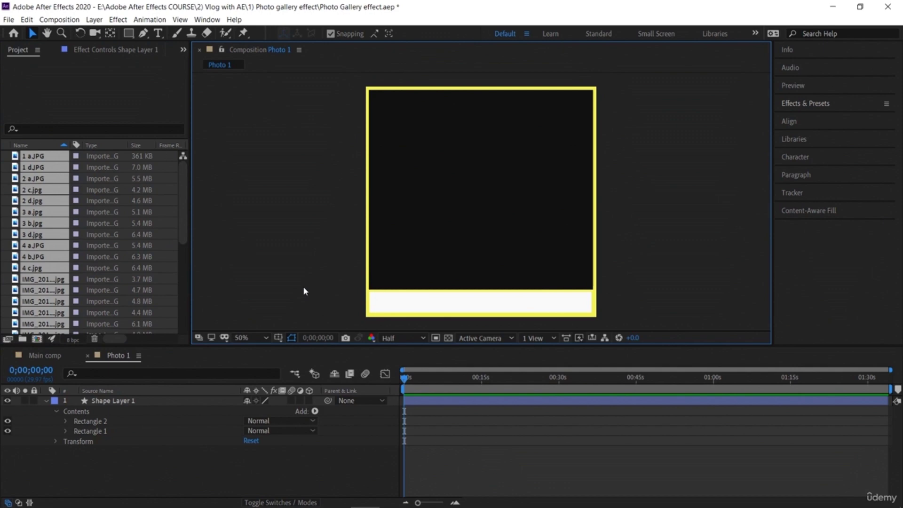
pyautogui.click(195, 475)
pyautogui.scroll(-5, 142, 257)
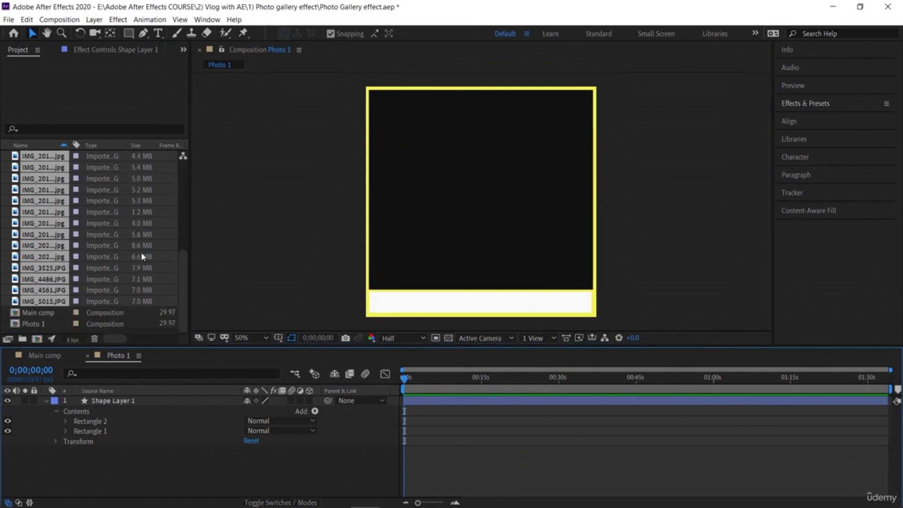
# Step: Preview the first few imported photos and add 2 c.jpg to the Photo 1 composition beneath Shape Layer 1
pyautogui.click(122, 313)
pyautogui.scroll(8, 111, 283)
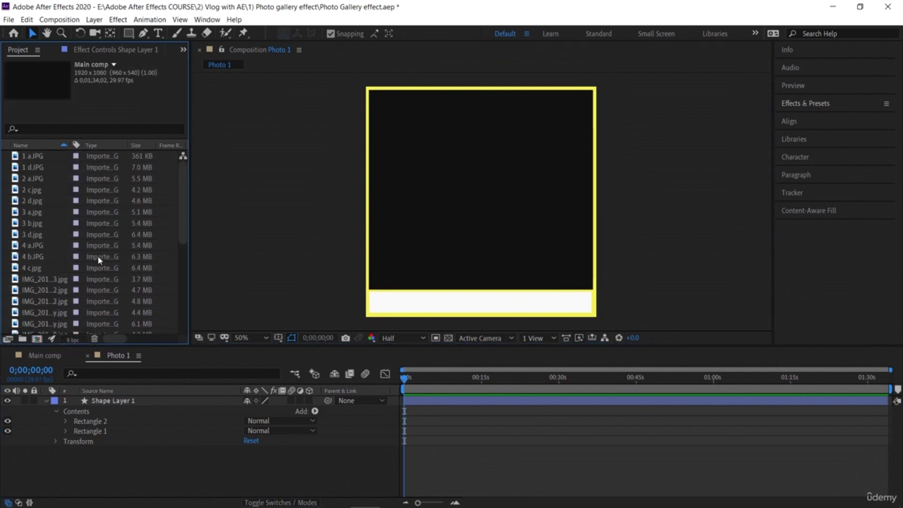
pyautogui.click(66, 159)
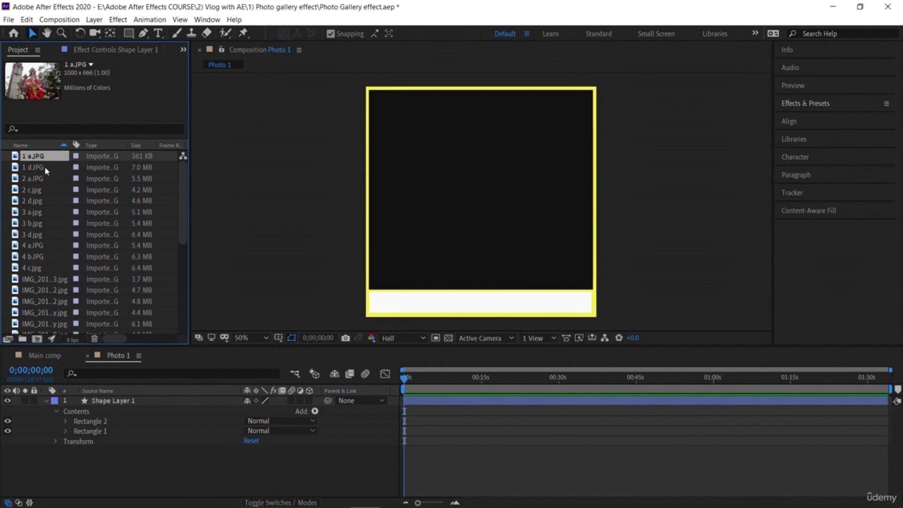
pyautogui.click(44, 167)
pyautogui.click(47, 177)
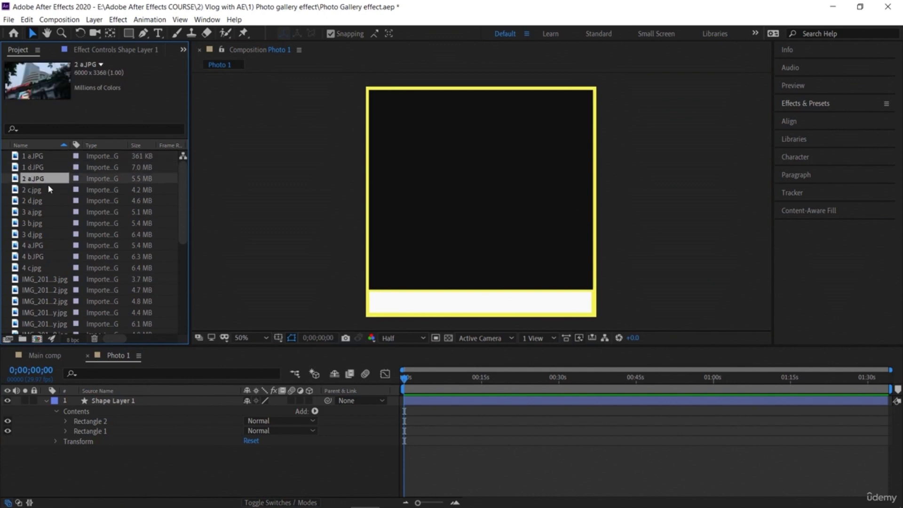
pyautogui.click(49, 190)
pyautogui.click(49, 201)
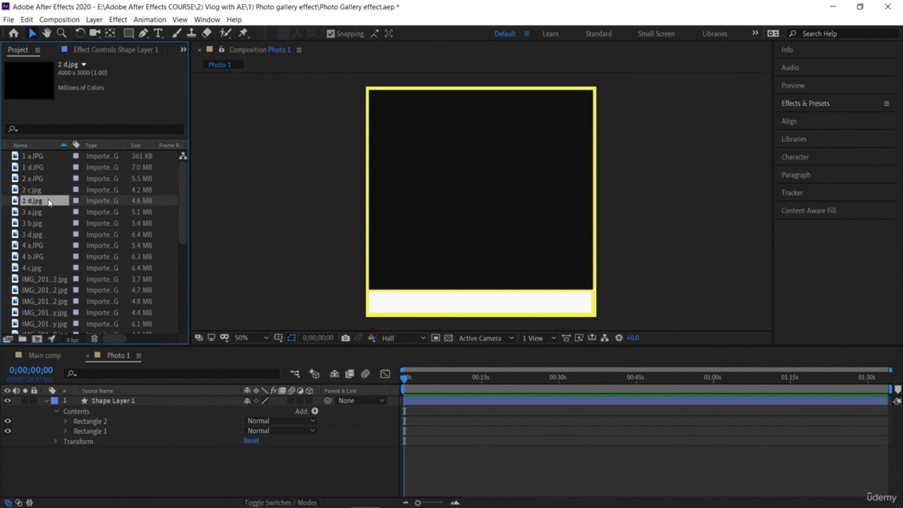
pyautogui.click(48, 192)
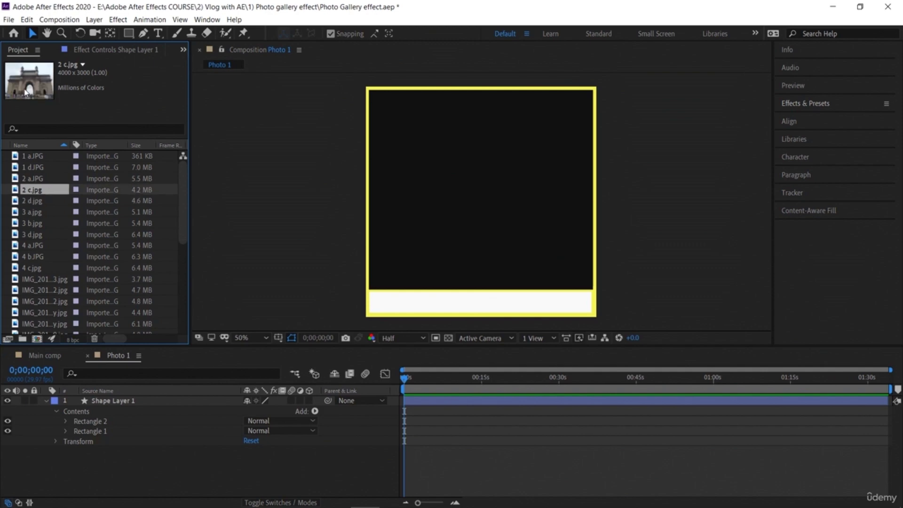
pyautogui.moveTo(43, 194); pyautogui.dragTo(129, 452)
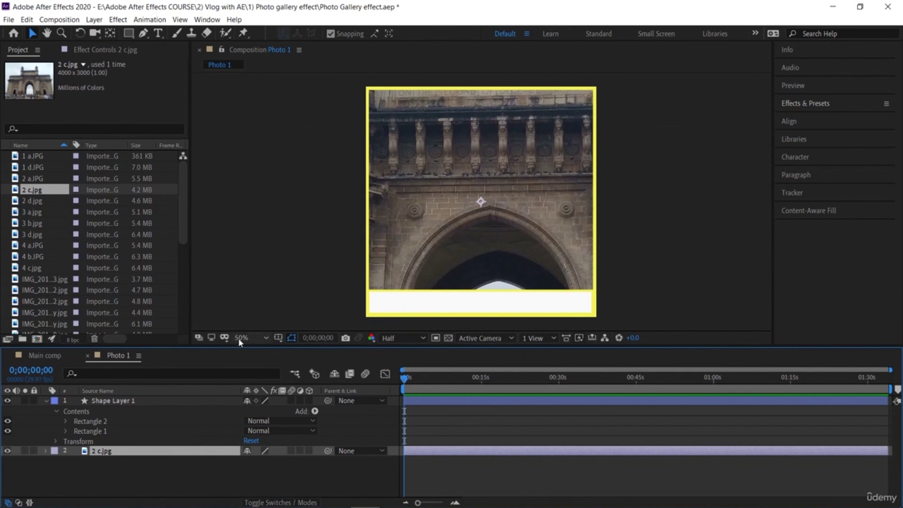
# Step: Scale the 2 c.jpg photo down proportionally until its height is slightly less than that of the yellow frame
pyautogui.click(250, 337)
pyautogui.click(254, 195)
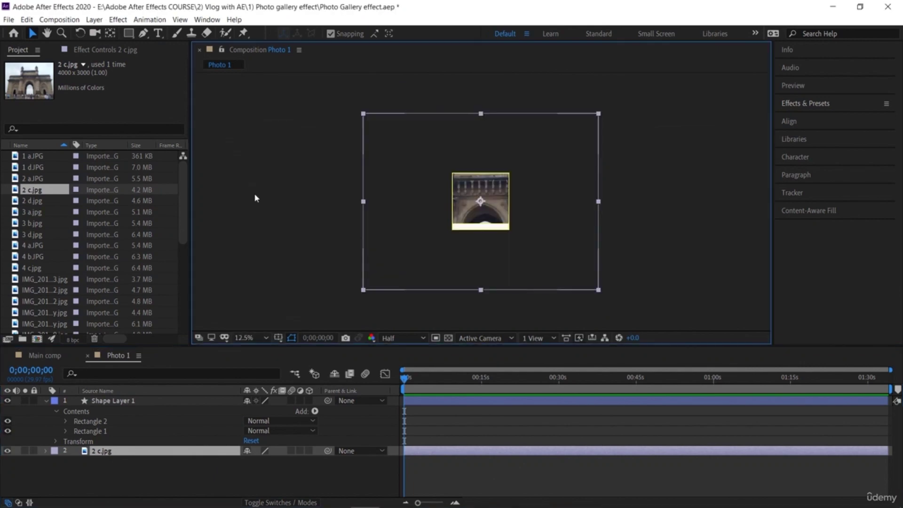
pyautogui.moveTo(362, 116); pyautogui.dragTo(442, 174)
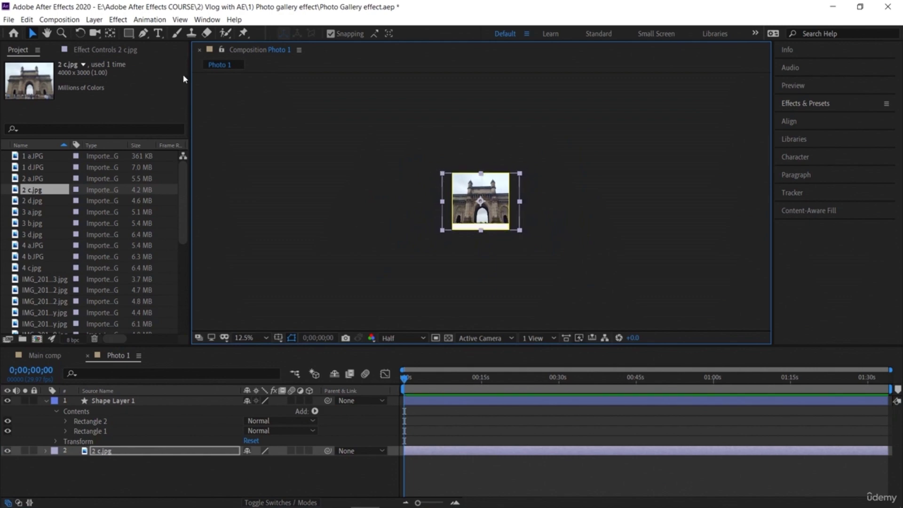
pyautogui.click(249, 337)
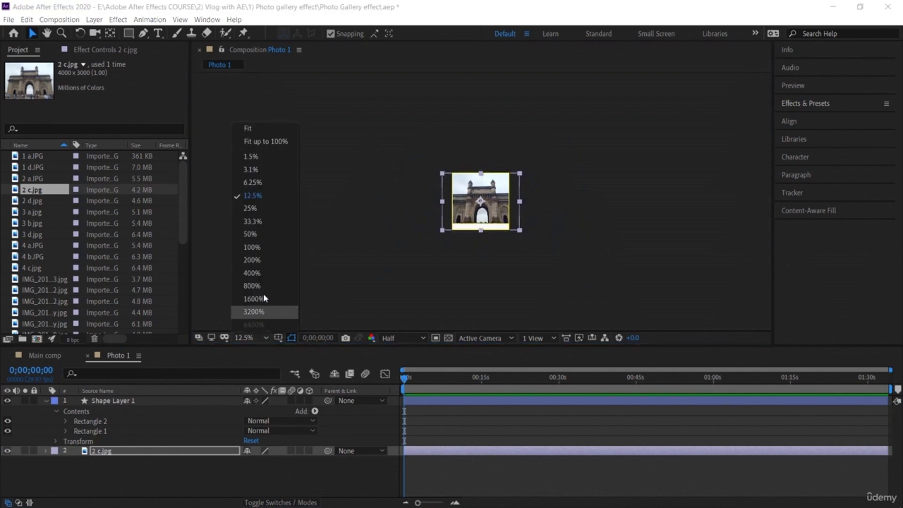
pyautogui.click(250, 234)
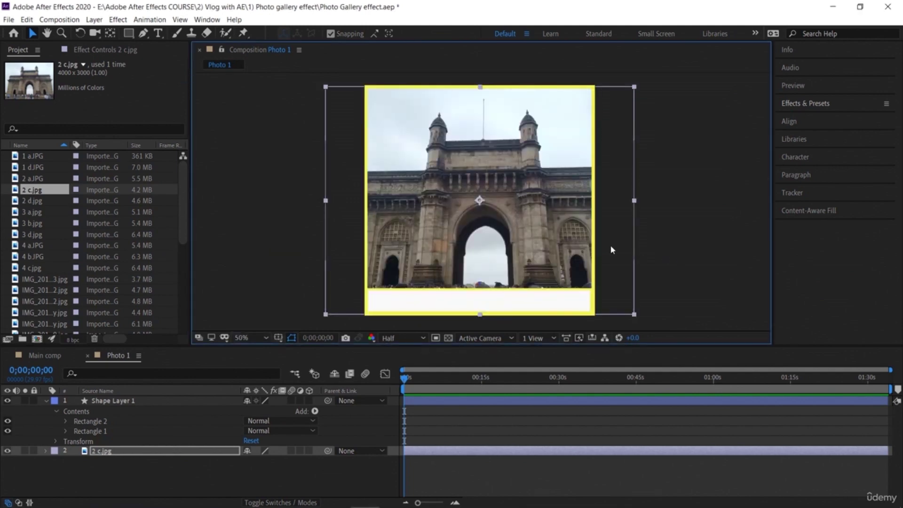
pyautogui.moveTo(329, 89); pyautogui.dragTo(342, 93)
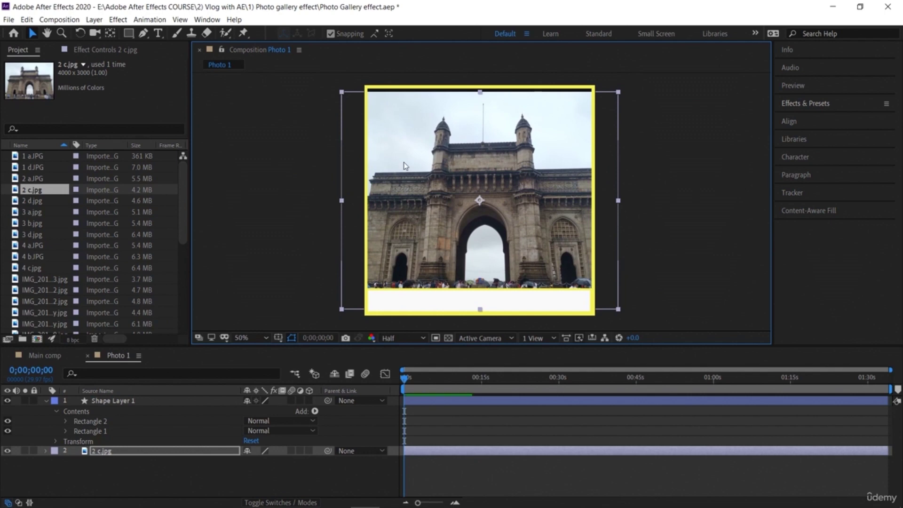
# Step: Move the photo straight up until its lower edge meets the top of the white strip, then deselect it
pyautogui.moveTo(415, 183); pyautogui.dragTo(415, 162)
pyautogui.hotkey('ctrl', 'z')
pyautogui.hotkey('ctrl', 'shift', 'z')
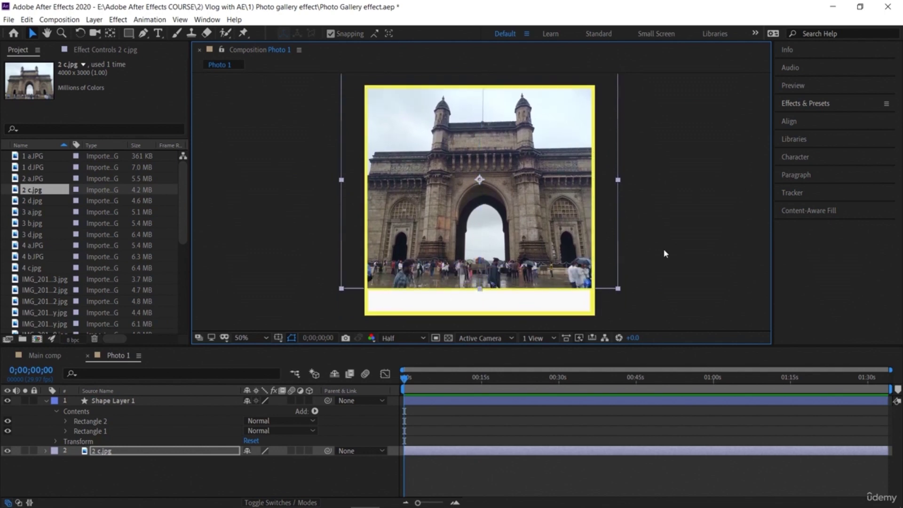
pyautogui.click(698, 244)
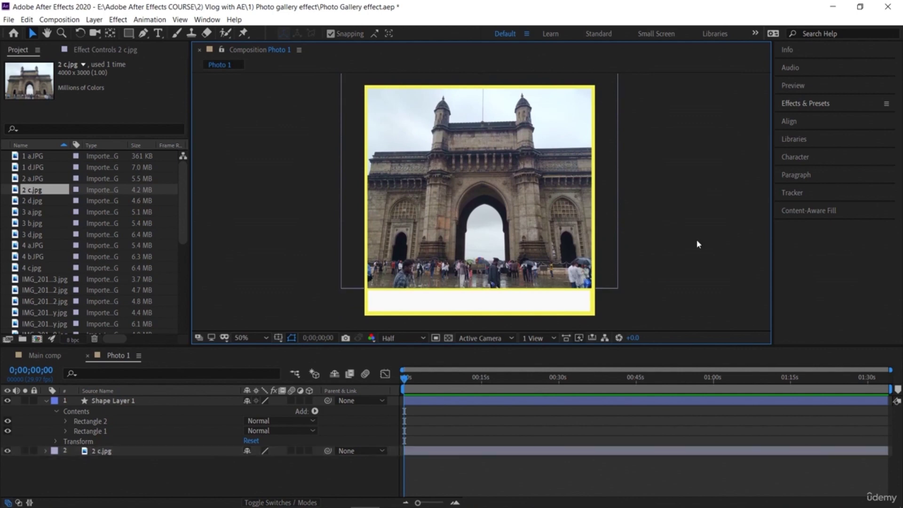
# Step: Start a text layer on the white strip with a font size of 74 px and a black fill
pyautogui.click(158, 33)
pyautogui.click(406, 300)
pyautogui.click(407, 300)
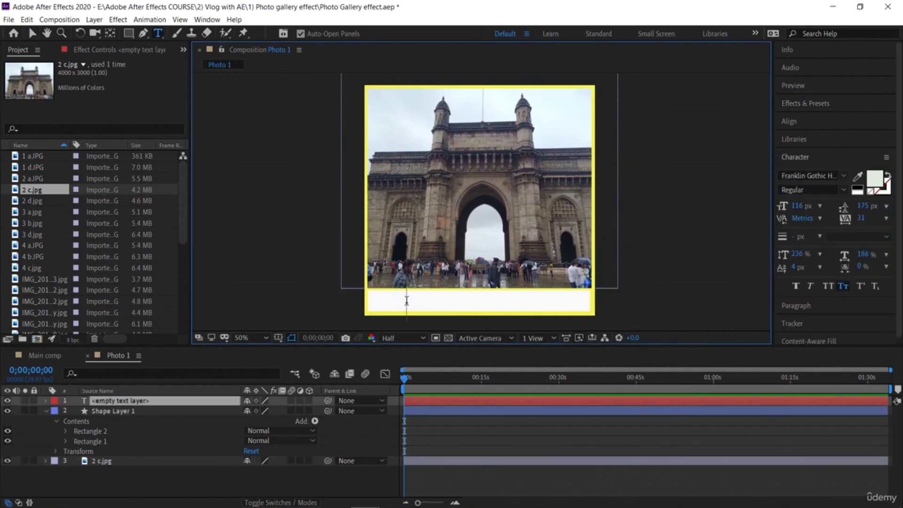
pyautogui.moveTo(800, 206); pyautogui.dragTo(780, 209)
pyautogui.click(874, 180)
pyautogui.moveTo(653, 317); pyautogui.dragTo(661, 330)
pyautogui.click(800, 190)
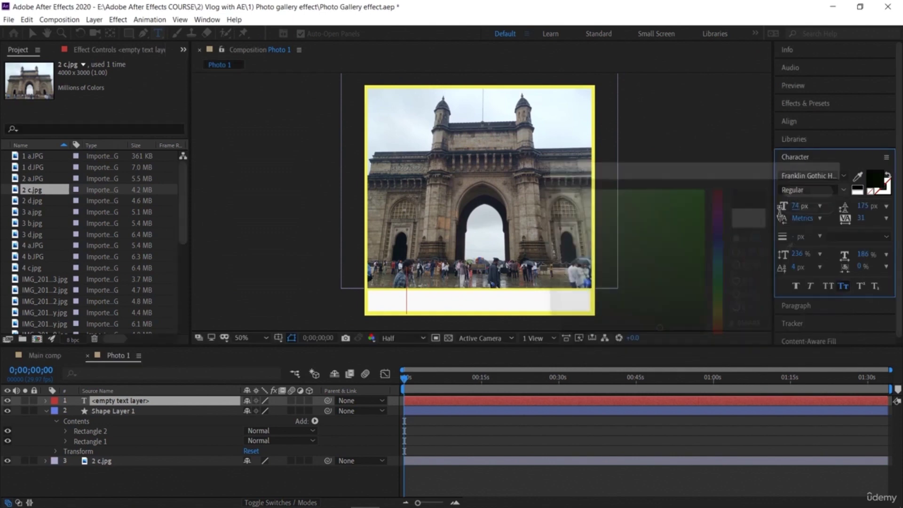
# Step: Enter the caption "Gateway of India" and center it over the white strip
pyautogui.write('G')
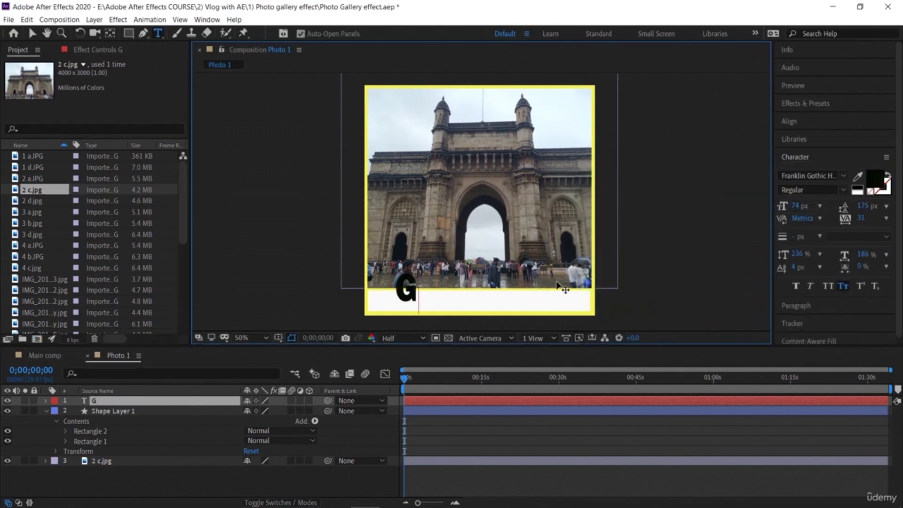
pyautogui.write('atew')
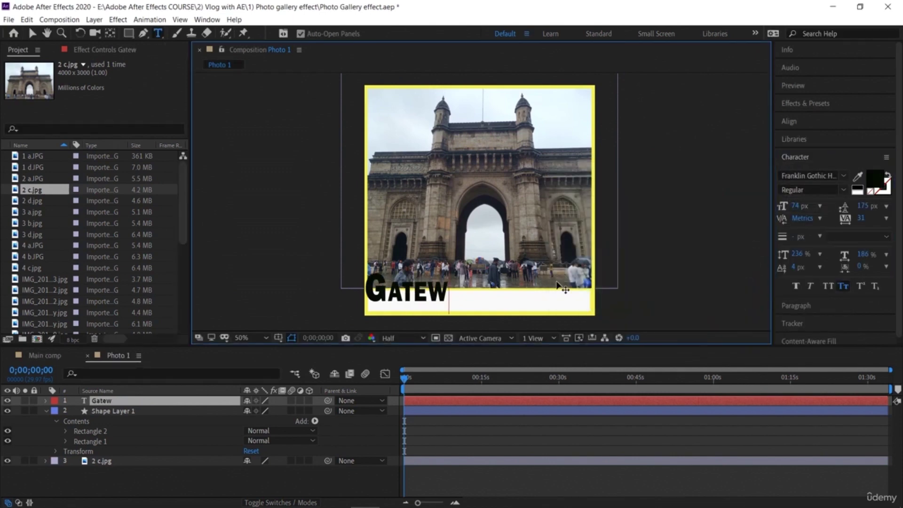
pyautogui.write('ay of India')
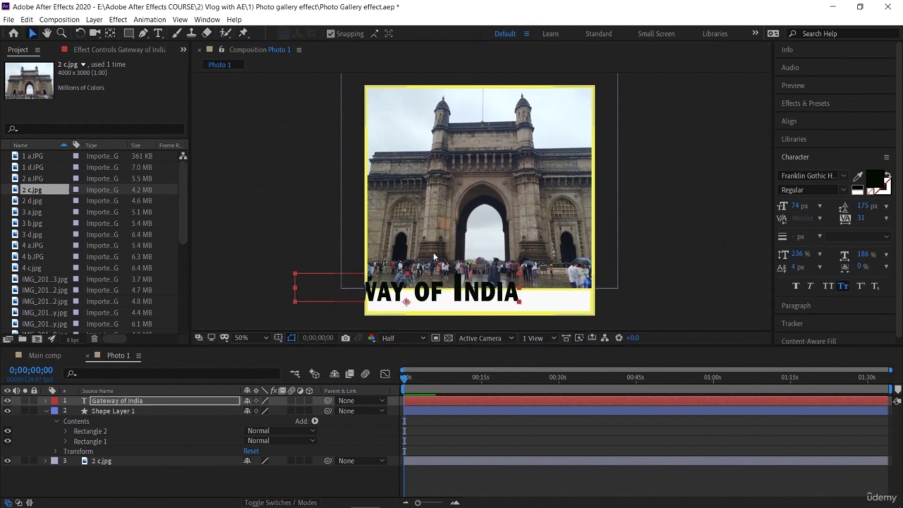
pyautogui.click(33, 33)
pyautogui.moveTo(466, 295); pyautogui.dragTo(462, 308)
# Step: Reduce the caption's font size to 53 px so it fits within the white strip
pyautogui.doubleClick(461, 303)
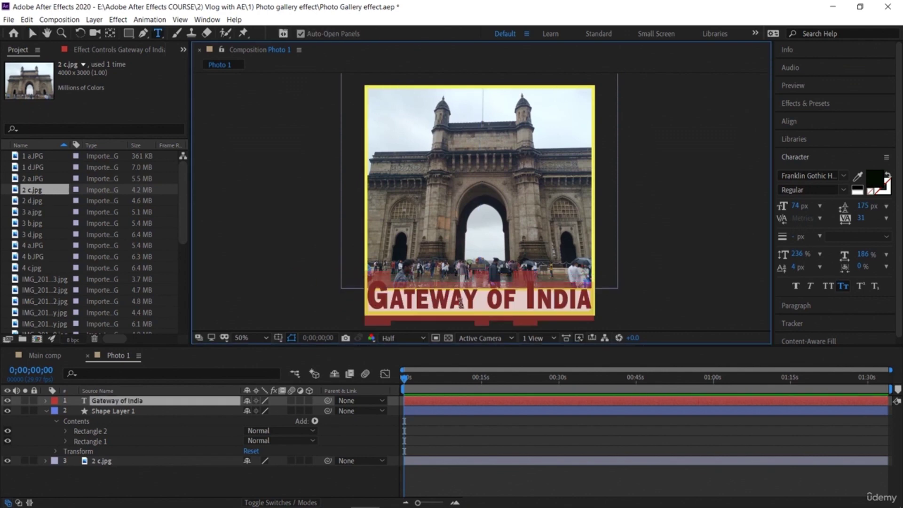
pyautogui.moveTo(798, 209); pyautogui.dragTo(783, 207)
pyautogui.moveTo(783, 206); pyautogui.dragTo(781, 207)
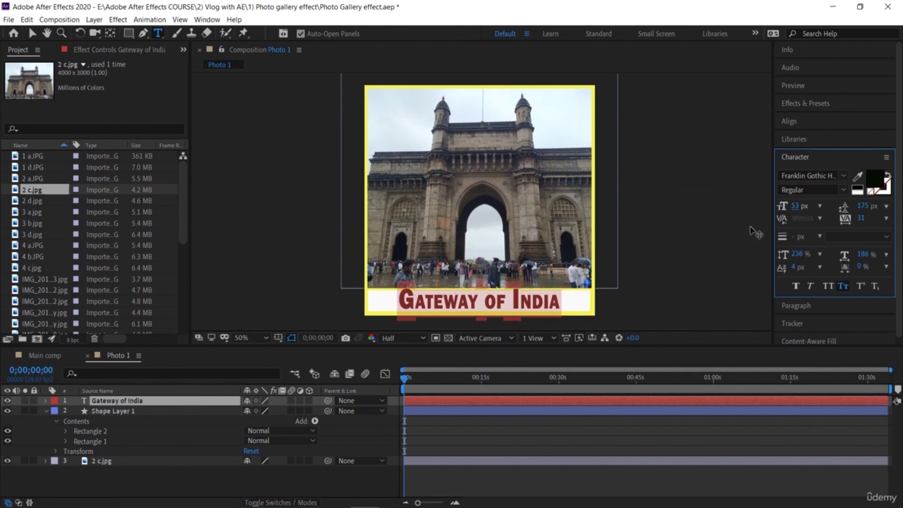
# Step: Finish editing the caption, switch to the Selection tool, deselect the text layer and save the project
pyautogui.click(689, 264)
pyautogui.click(35, 32)
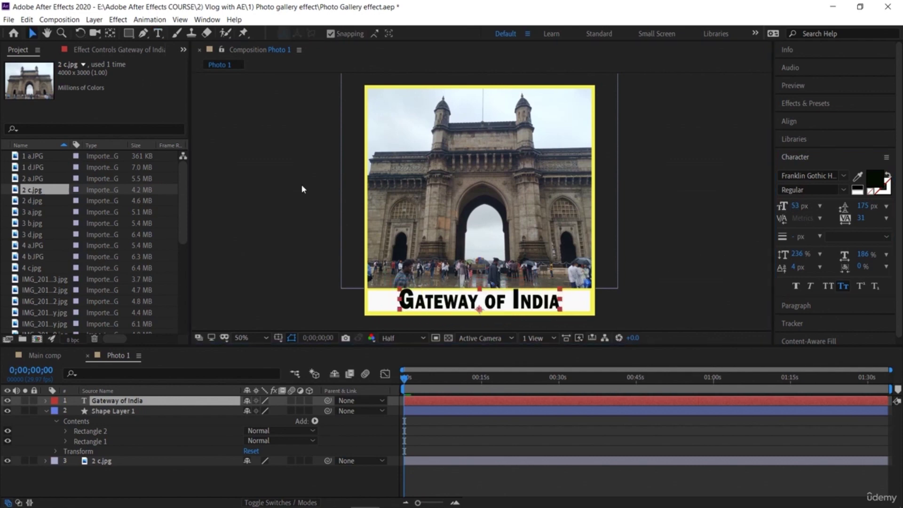
pyautogui.click(280, 200)
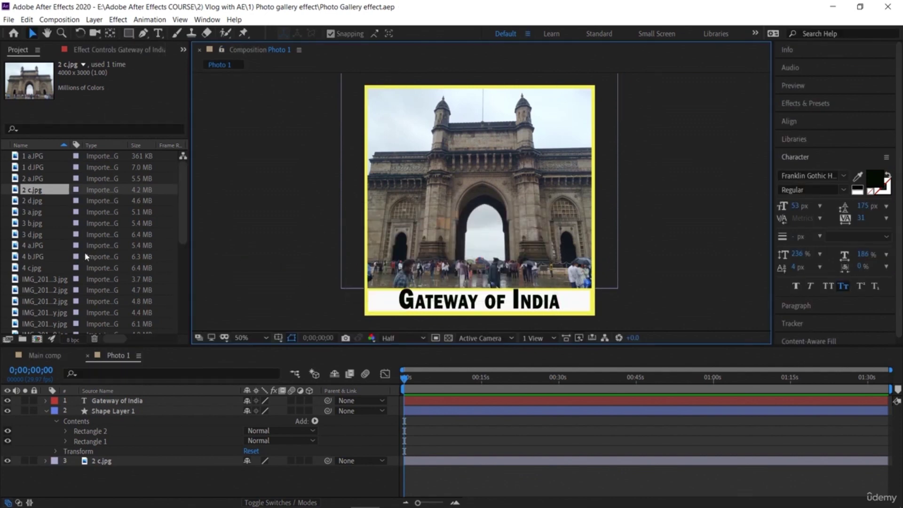
# Step: Collapse the shape layer's properties in the timeline and select the Photo 1 composition in the project
pyautogui.scroll(-5, 87, 257)
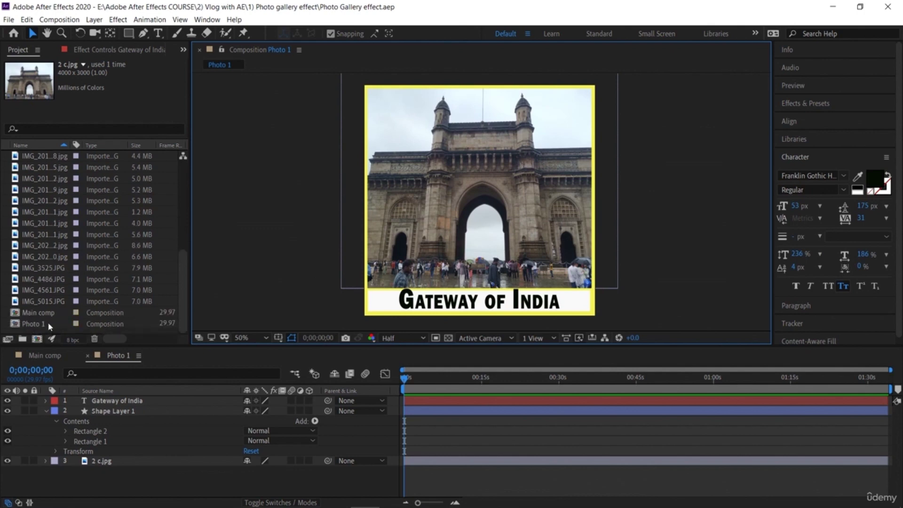
pyautogui.click(49, 326)
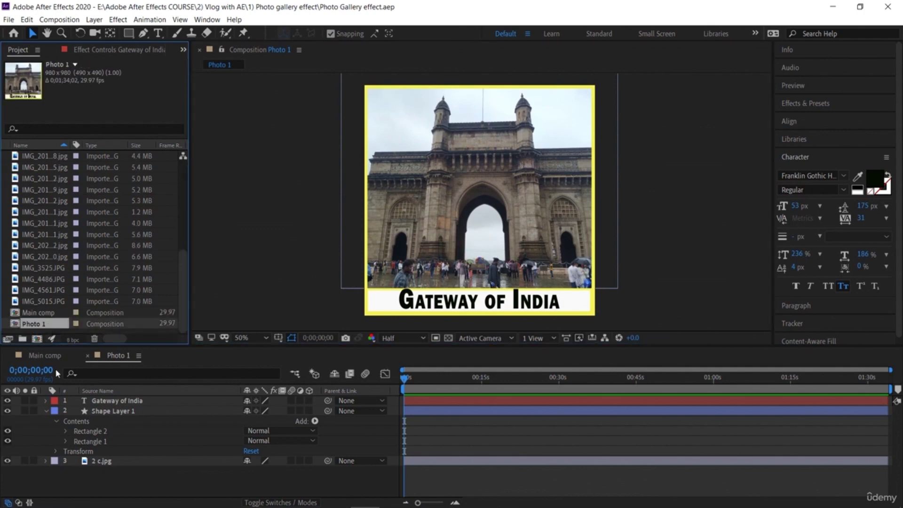
pyautogui.click(46, 410)
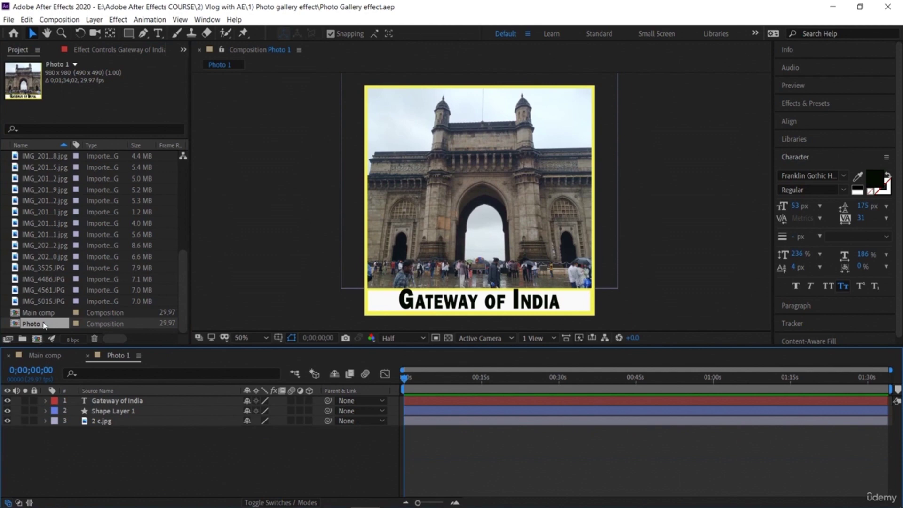
pyautogui.click(36, 328)
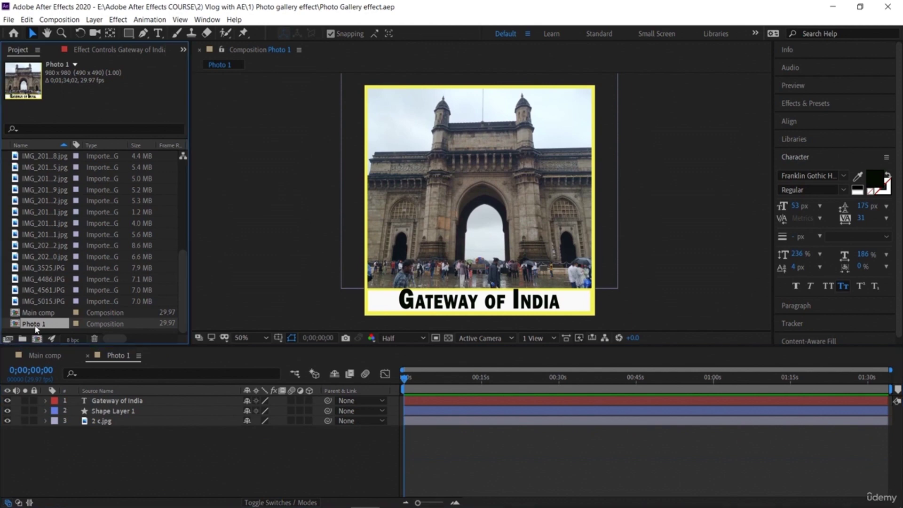
# Step: Reduce the "Gateway of India" caption's font size to 48 px and deselect the text layer
pyautogui.click(372, 306)
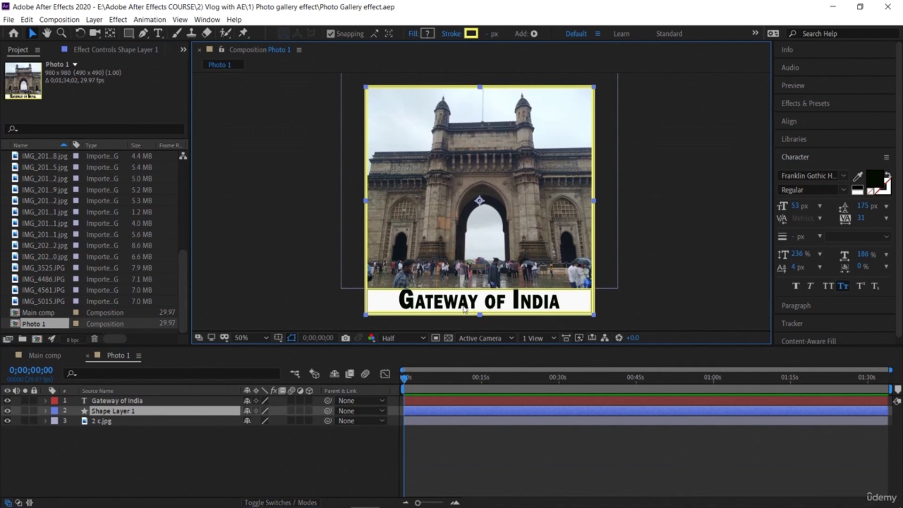
pyautogui.click(159, 474)
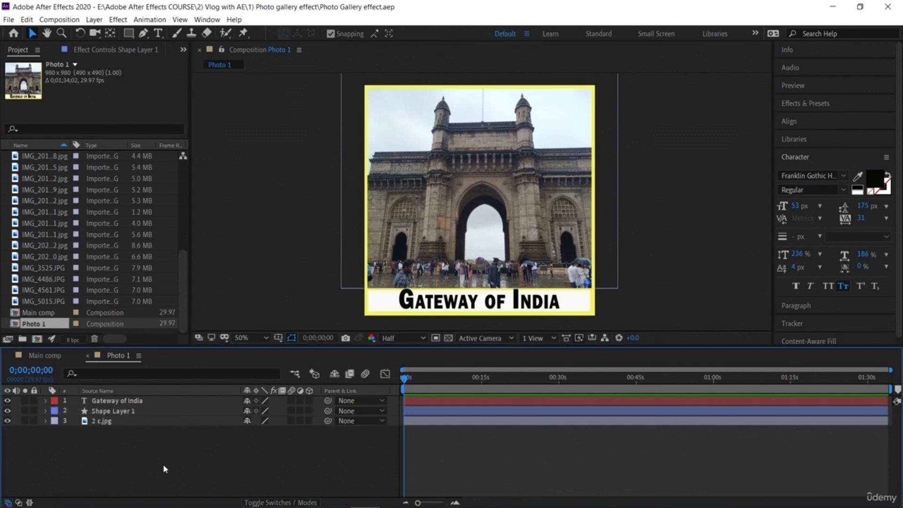
pyautogui.click(448, 306)
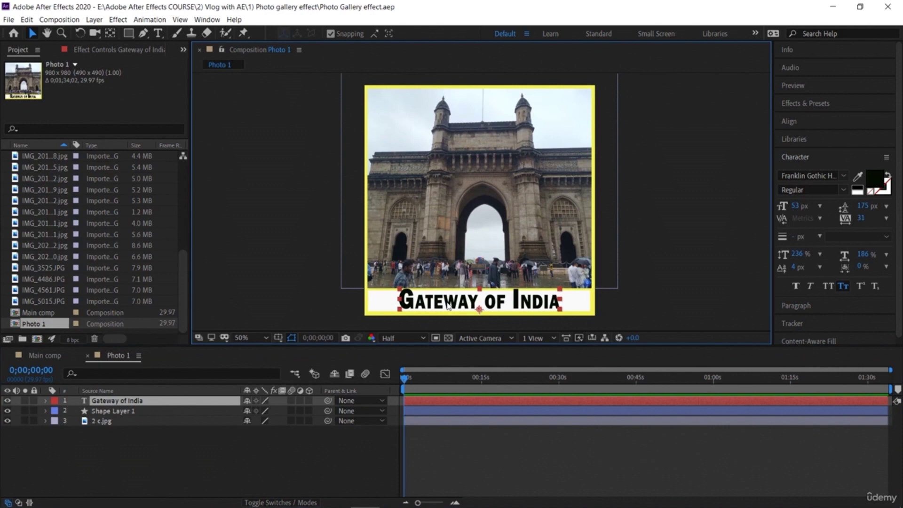
pyautogui.click(793, 206)
pyautogui.moveTo(794, 204); pyautogui.dragTo(791, 208)
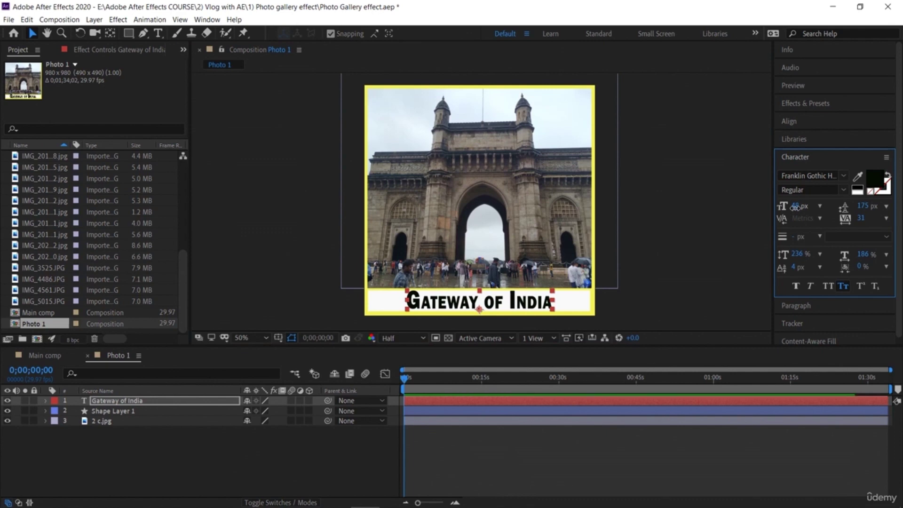
pyautogui.click(224, 452)
# Step: Duplicate the Photo 1 composition eleven times in the project so there is a set up to Photo 12
pyautogui.click(51, 325)
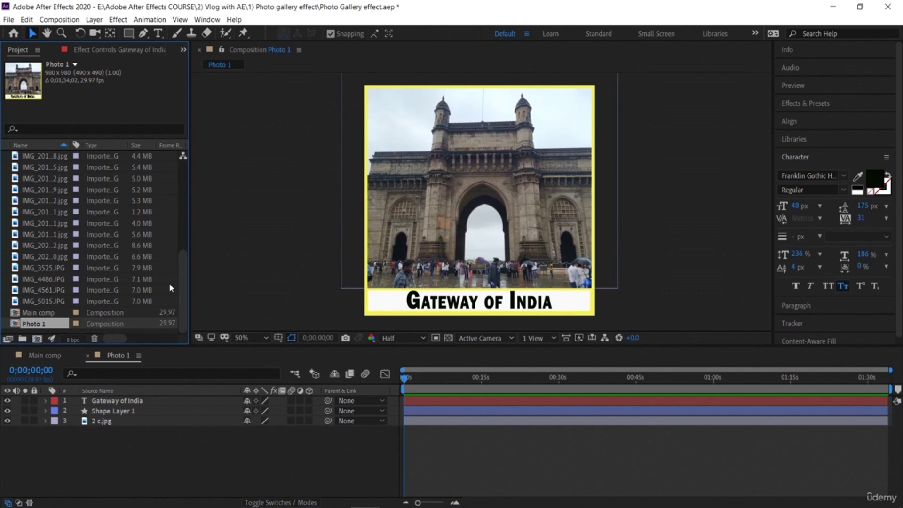
pyautogui.hotkey('ctrl', 'd')
pyautogui.hotkey('ctrl', 'd')
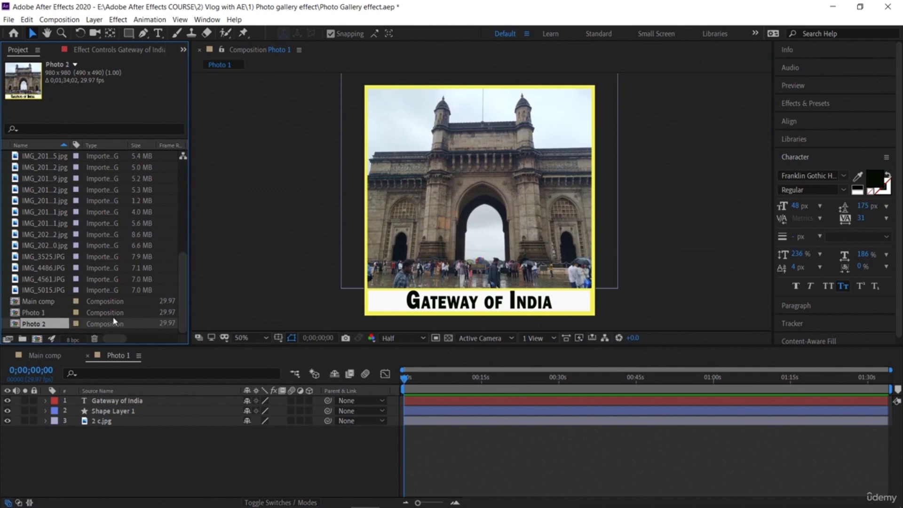
pyautogui.hotkey('ctrl', 'd')
pyautogui.hotkey('ctrl', 'd')
pyautogui.hotkey('ctrl', 'd')
pyautogui.hotkey('ctrl', 'd')
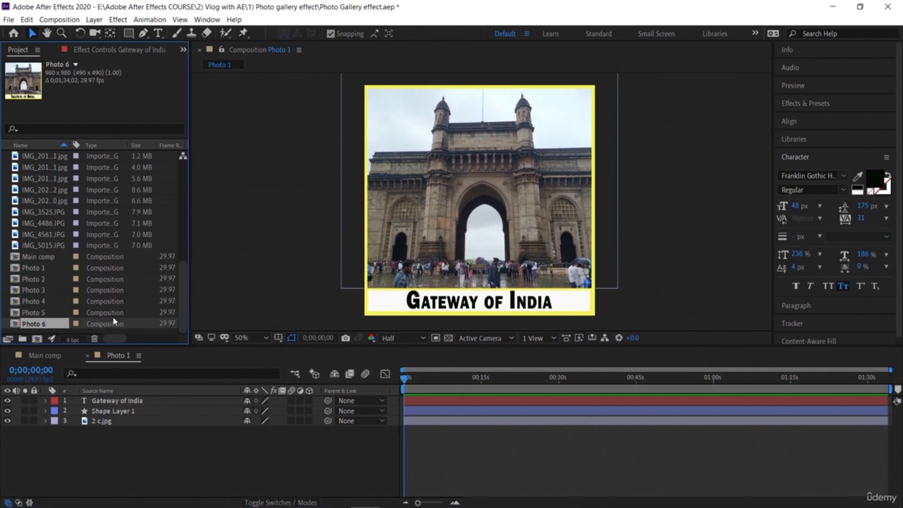
pyautogui.hotkey('ctrl', 'd')
pyautogui.hotkey('ctrl', 'd')
pyautogui.hotkey('ctrl', 'd')
pyautogui.hotkey('ctrl', 'd')
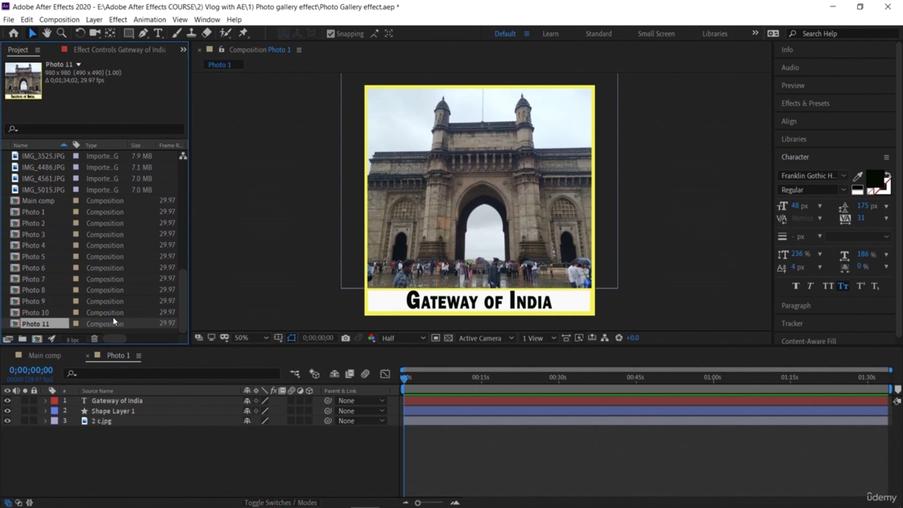
pyautogui.hotkey('ctrl', 'd')
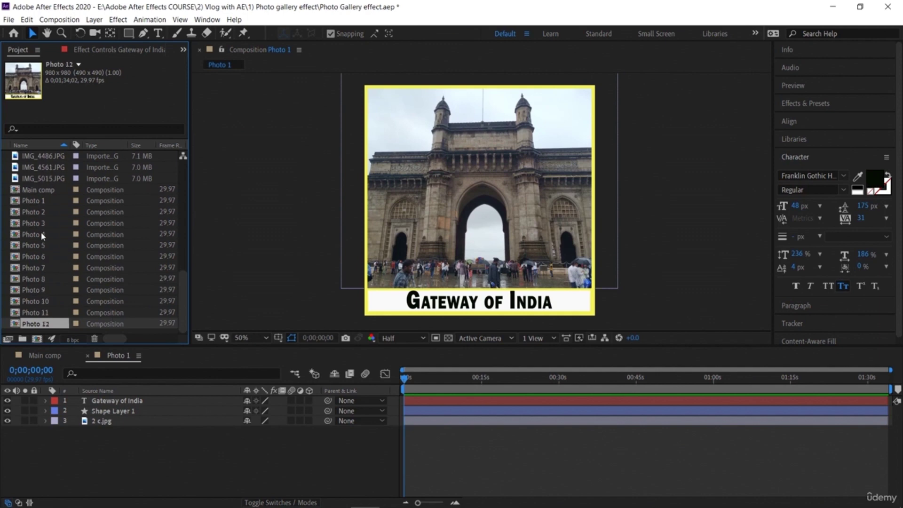
# Step: Open the Photo 2 composition and replace its 2 c.jpg layer with the photo 3 a.jpg beneath the shape layer
pyautogui.click(40, 212)
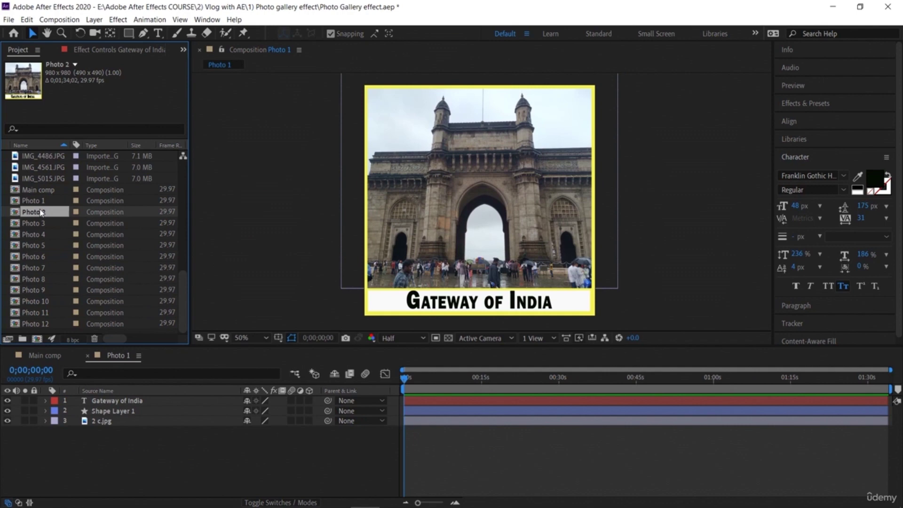
pyautogui.doubleClick(40, 213)
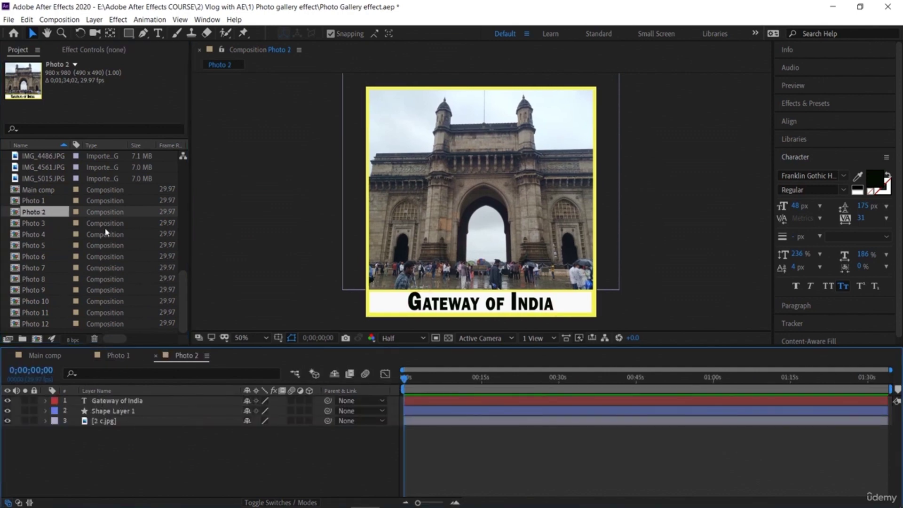
pyautogui.scroll(10, 66, 244)
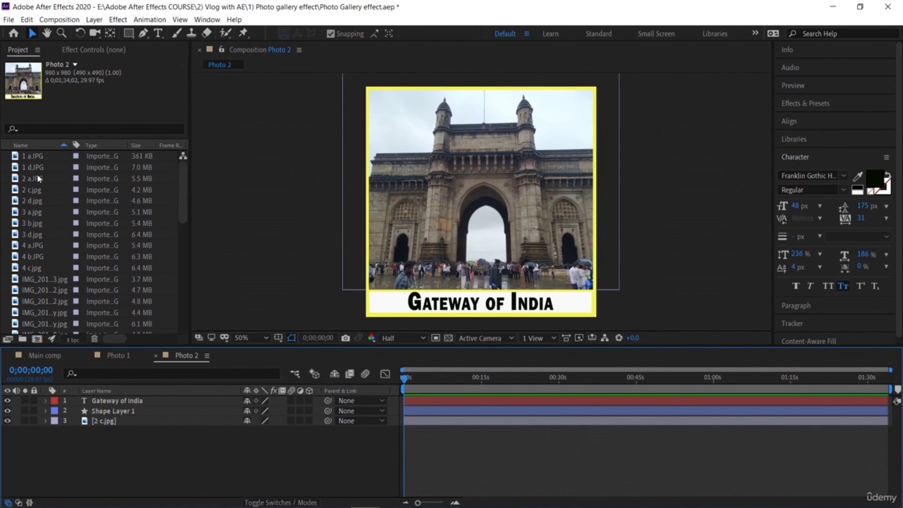
pyautogui.click(39, 178)
pyautogui.click(40, 190)
pyautogui.click(40, 201)
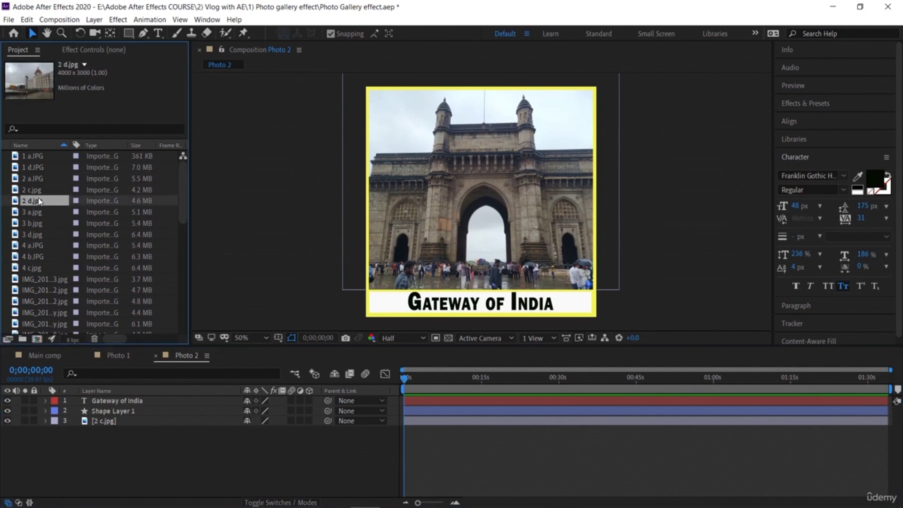
pyautogui.click(40, 212)
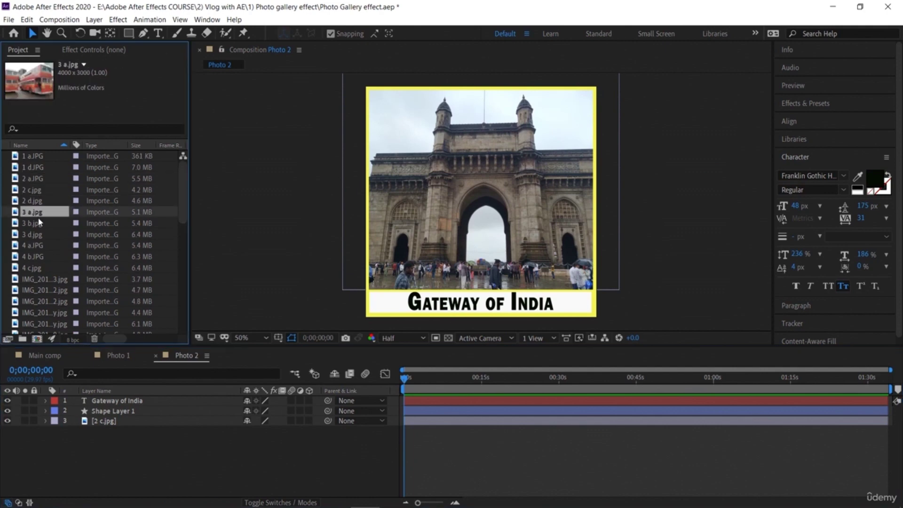
pyautogui.moveTo(39, 213); pyautogui.dragTo(133, 445)
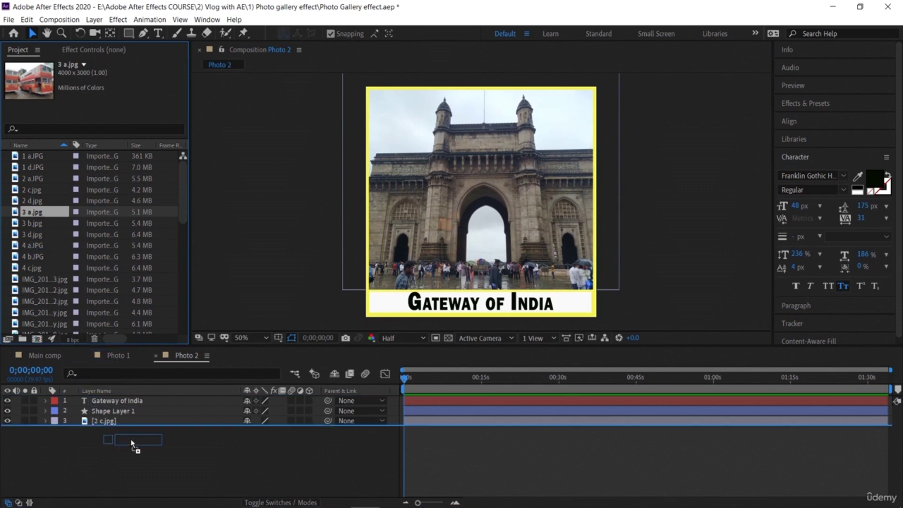
pyautogui.click(135, 422)
pyautogui.press('Delete')
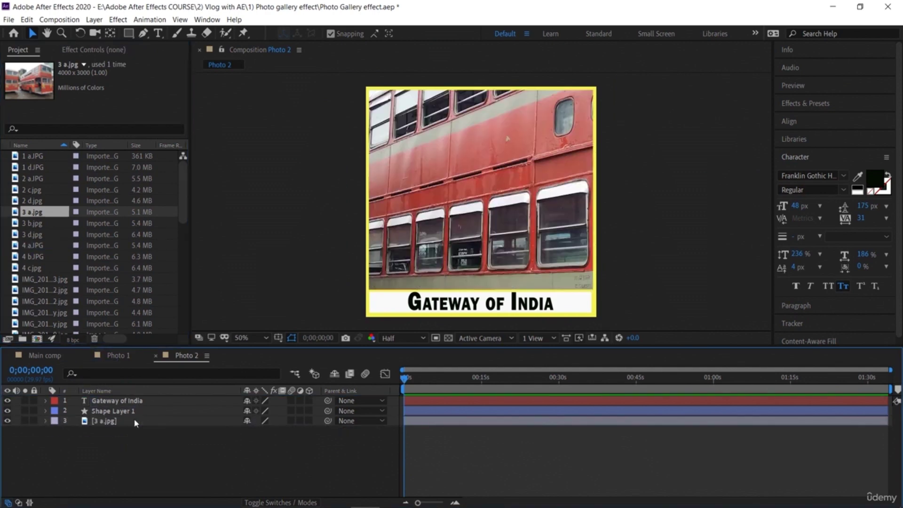
# Step: Scale the bus photo down to slightly wider than the yellow frame and move it straight up to fill the area above the strip
pyautogui.click(259, 337)
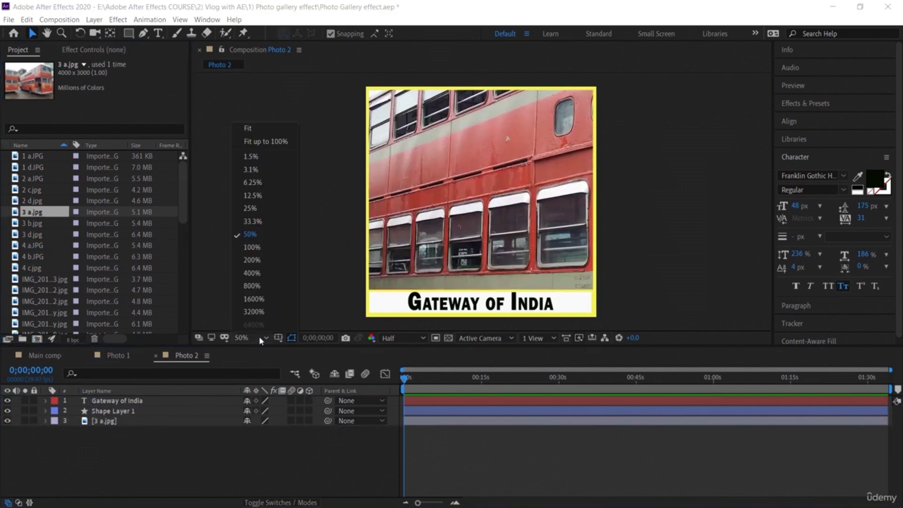
pyautogui.click(267, 195)
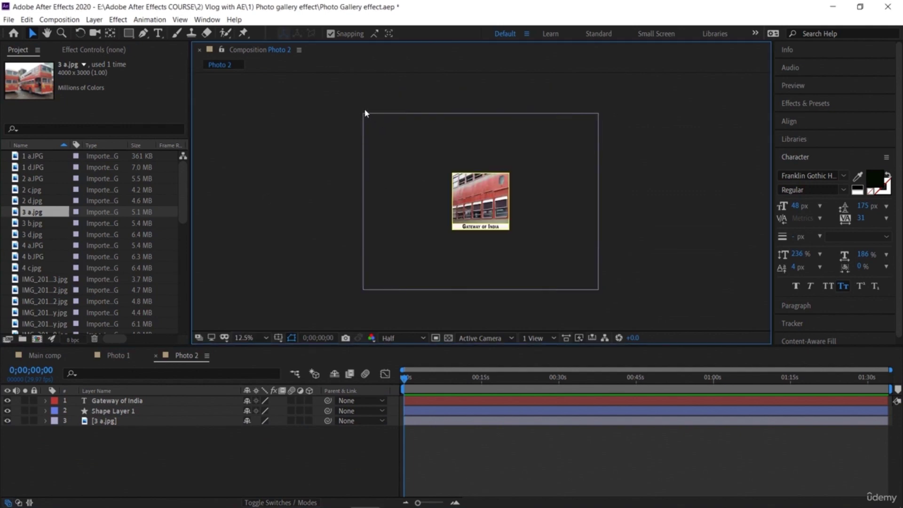
pyautogui.click(372, 126)
pyautogui.moveTo(363, 115); pyautogui.dragTo(452, 176)
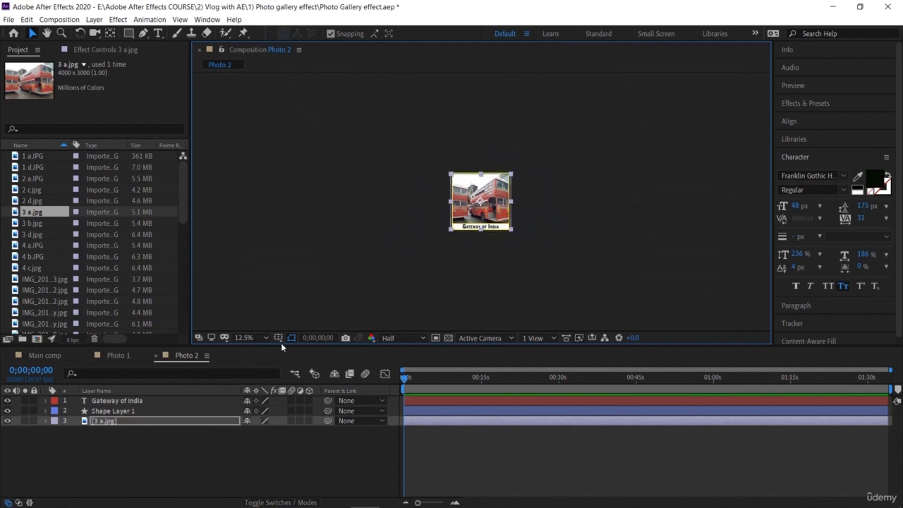
pyautogui.click(265, 338)
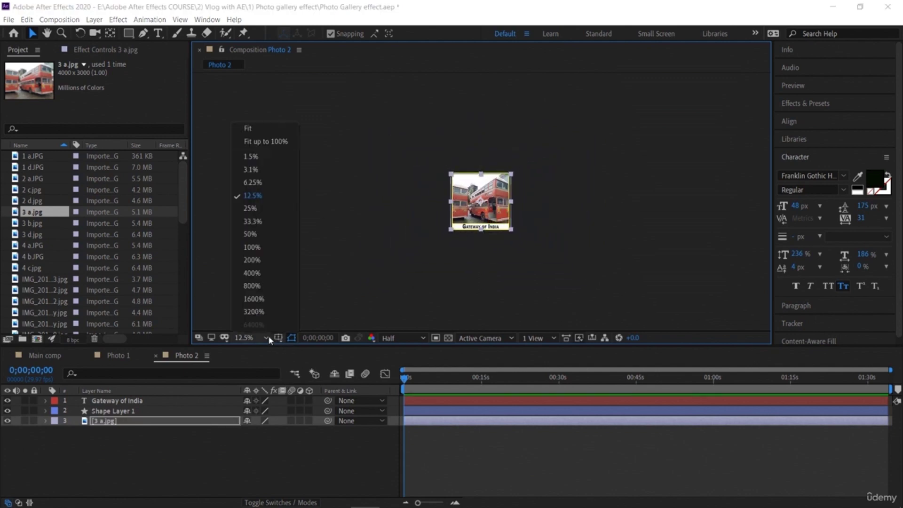
pyautogui.click(263, 234)
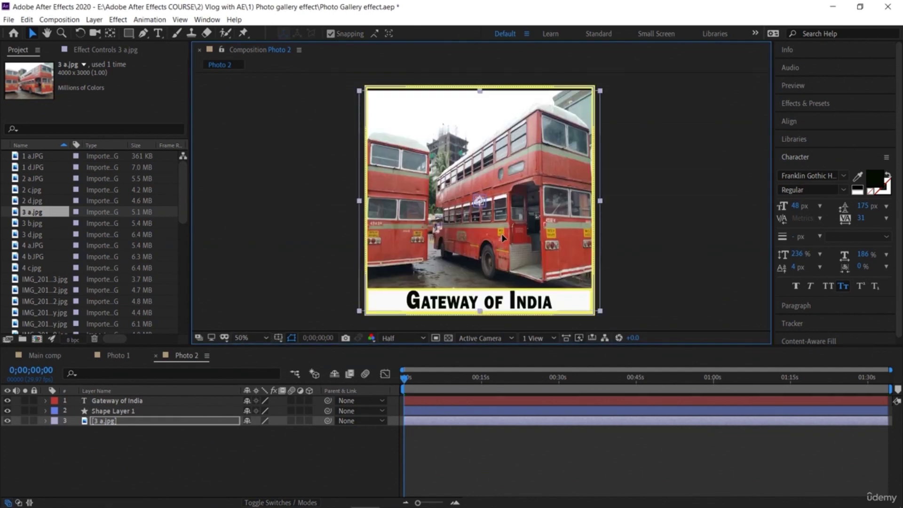
pyautogui.moveTo(502, 237); pyautogui.dragTo(502, 222)
# Step: Change the Photo 2 caption to "City bus", deselect the text layer and save the project
pyautogui.click(496, 306)
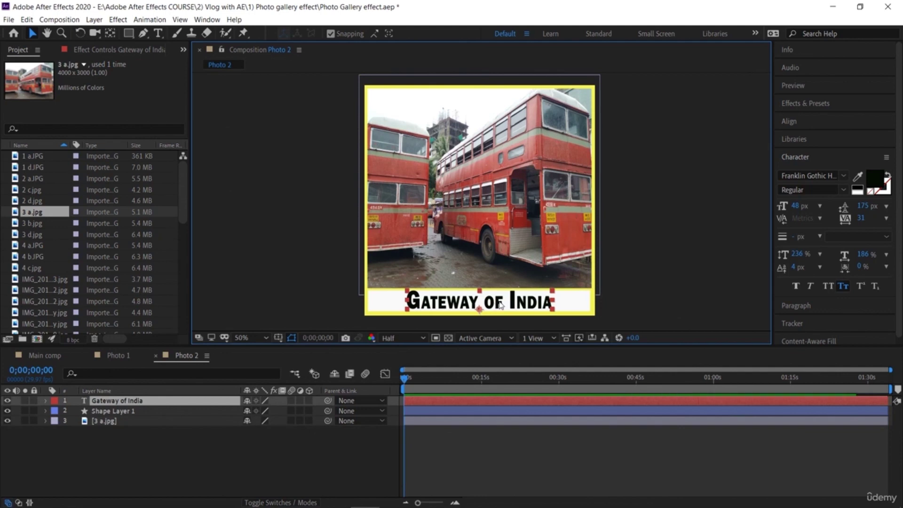
pyautogui.doubleClick(527, 307)
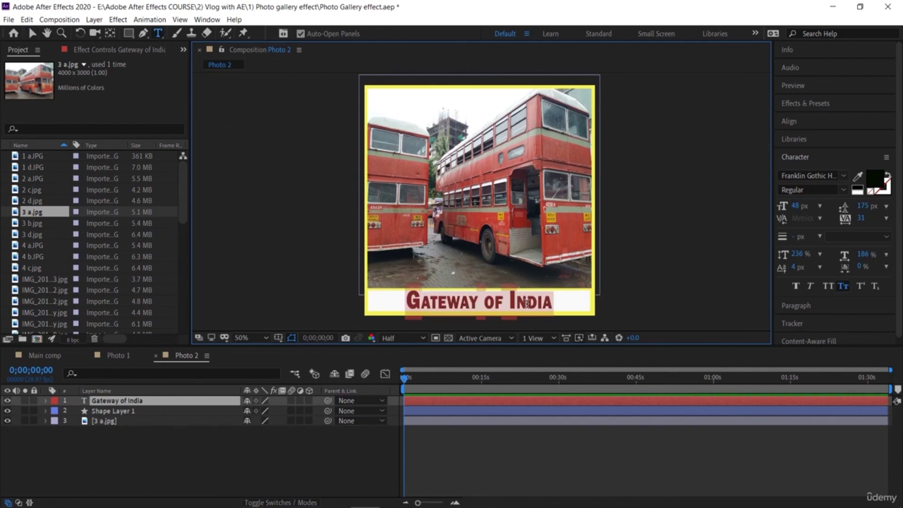
pyautogui.write('City')
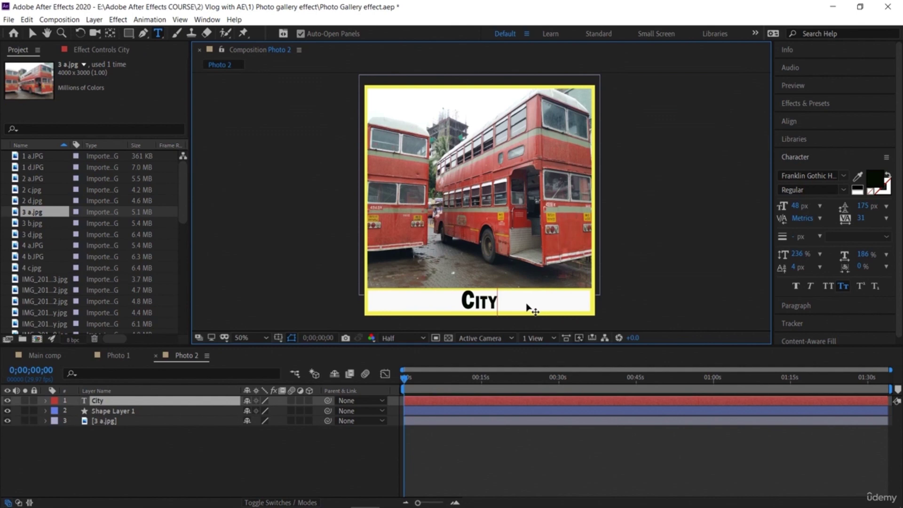
pyautogui.write(' bus')
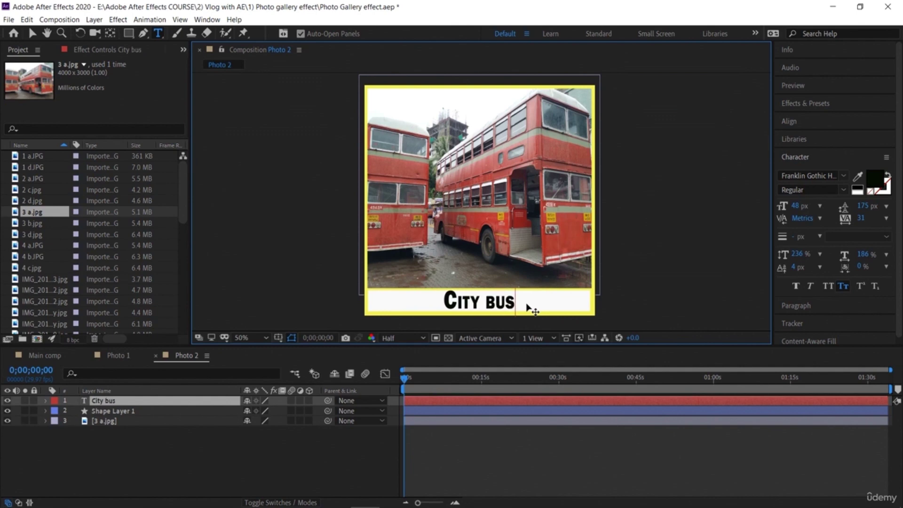
pyautogui.click(229, 466)
pyautogui.hotkey('ctrl', 's')
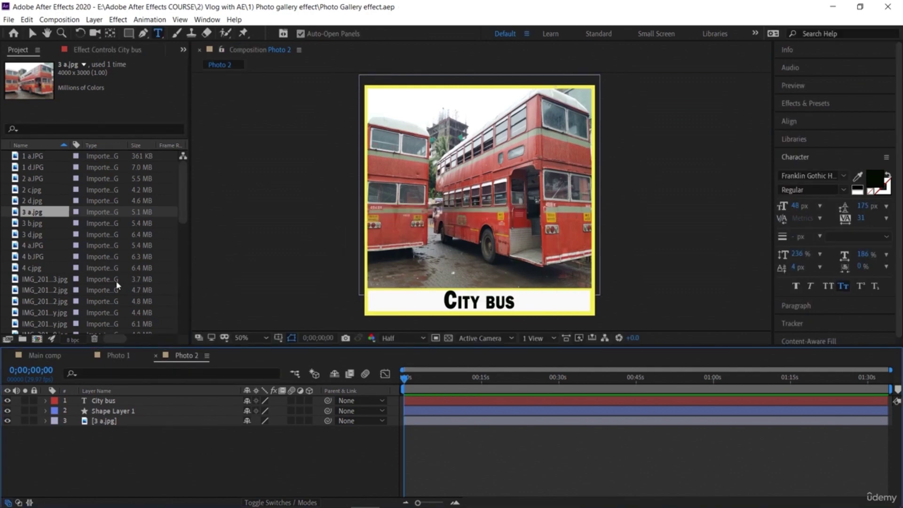
# Step: Close the Photo 2 composition and open the Photo 3 composition
pyautogui.scroll(-10, 65, 264)
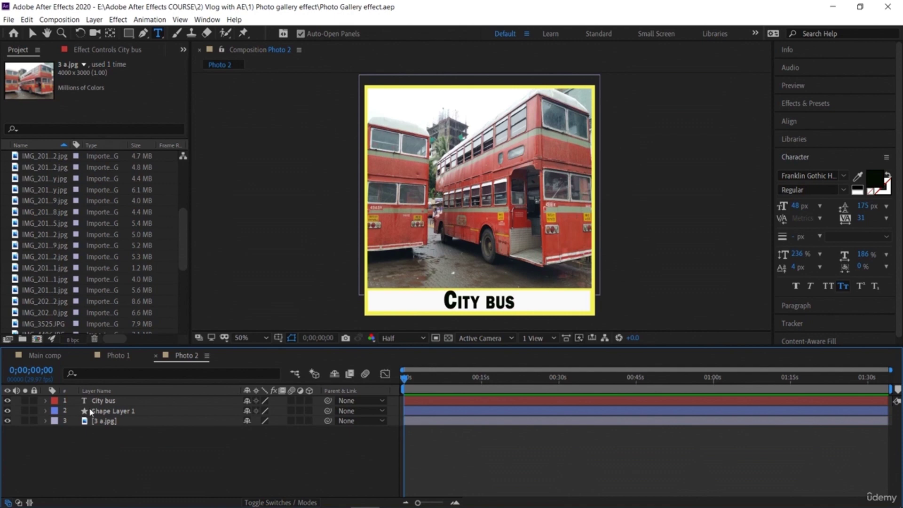
pyautogui.click(156, 355)
pyautogui.doubleClick(41, 223)
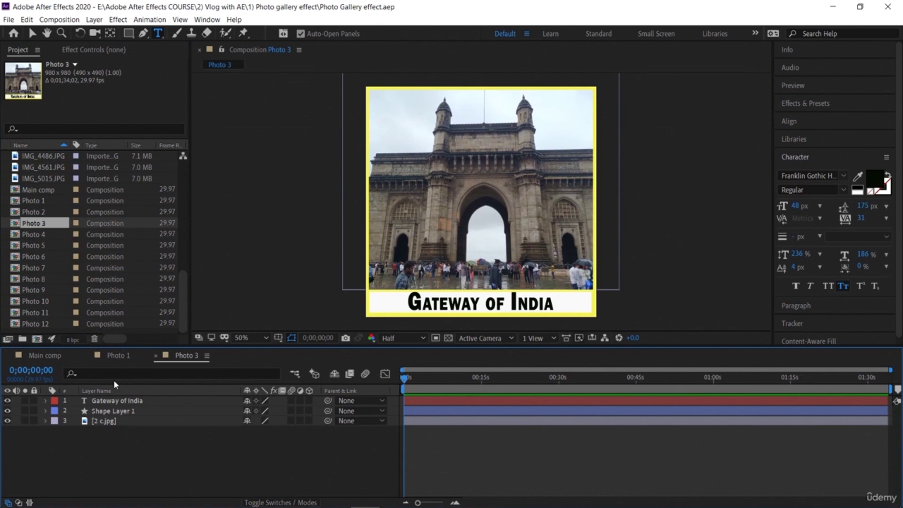
# Step: Replace the 2 c.jpg layer in Photo 3 with the train photo 3 d.jpg, placed beneath the shape layer
pyautogui.scroll(10, 100, 262)
pyautogui.click(31, 189)
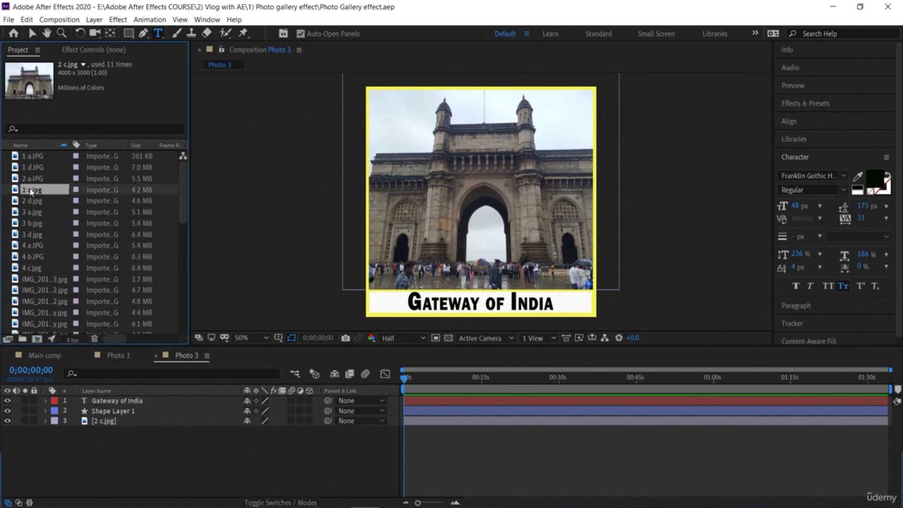
pyautogui.click(37, 199)
pyautogui.click(44, 213)
pyautogui.click(47, 224)
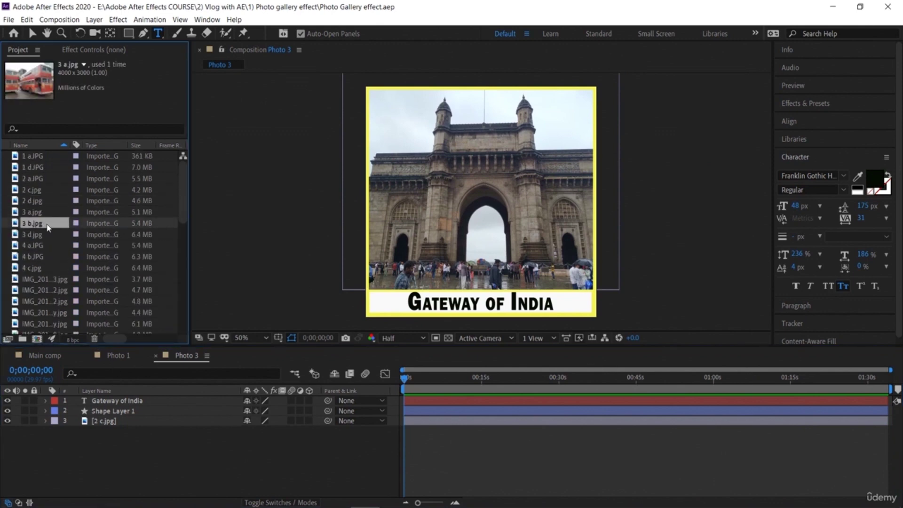
pyautogui.click(51, 235)
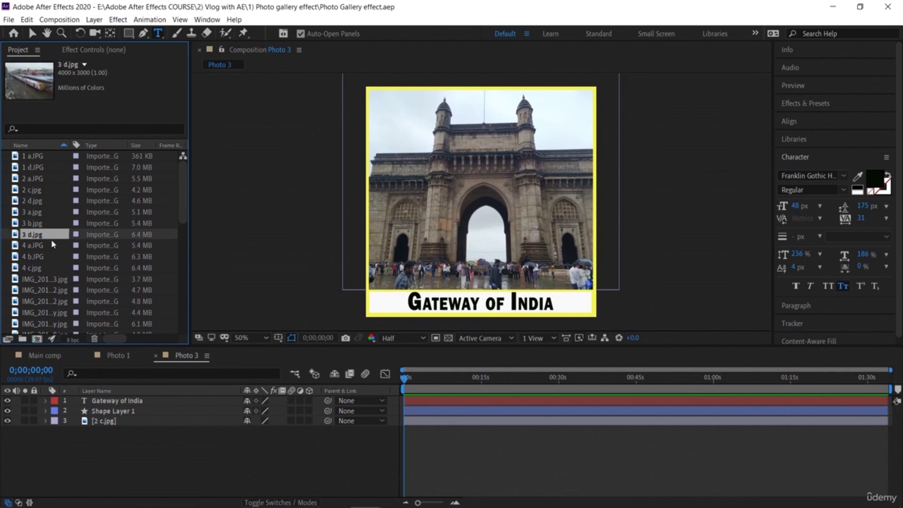
pyautogui.click(54, 243)
pyautogui.click(51, 236)
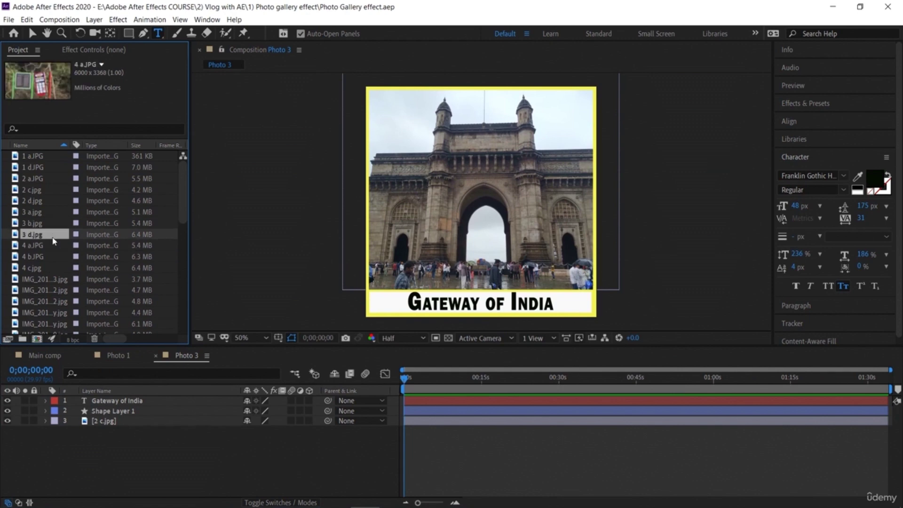
pyautogui.moveTo(48, 236); pyautogui.dragTo(122, 421)
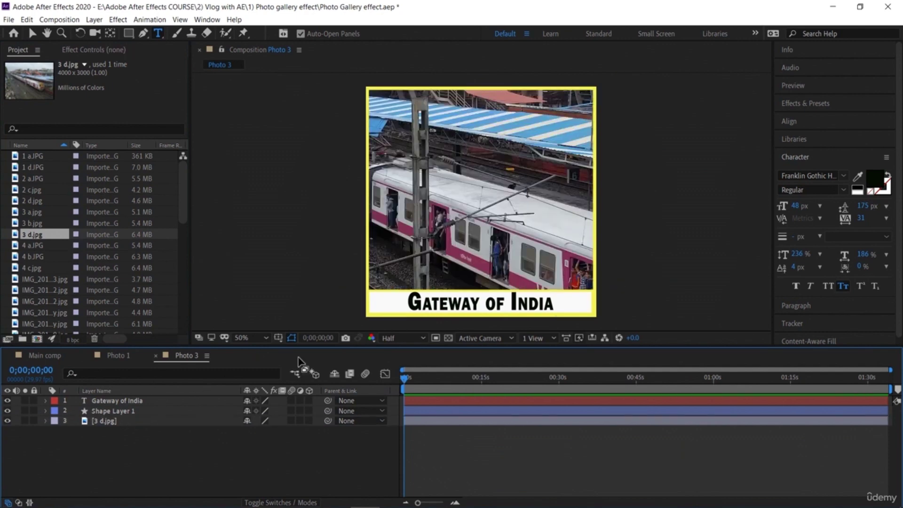
# Step: Scale the oversized train photo down proportionally to roughly the height of the yellow frame
pyautogui.click(253, 337)
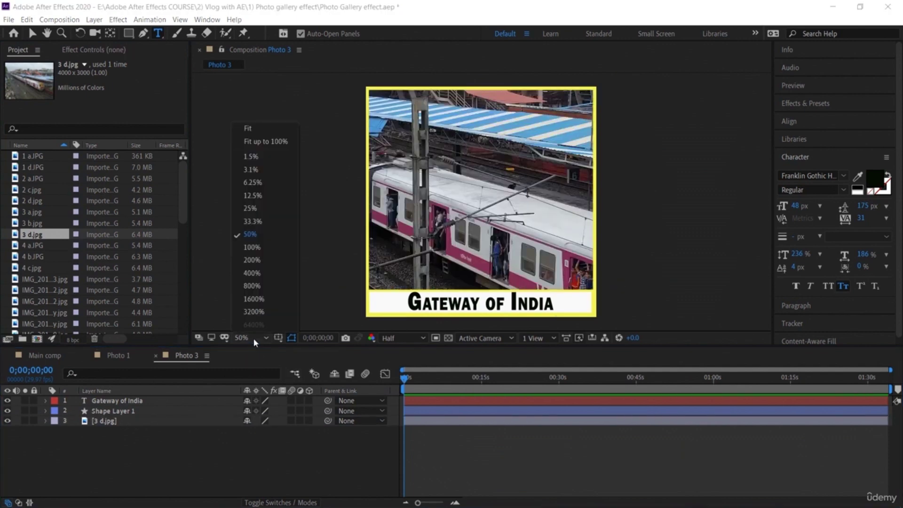
pyautogui.click(255, 186)
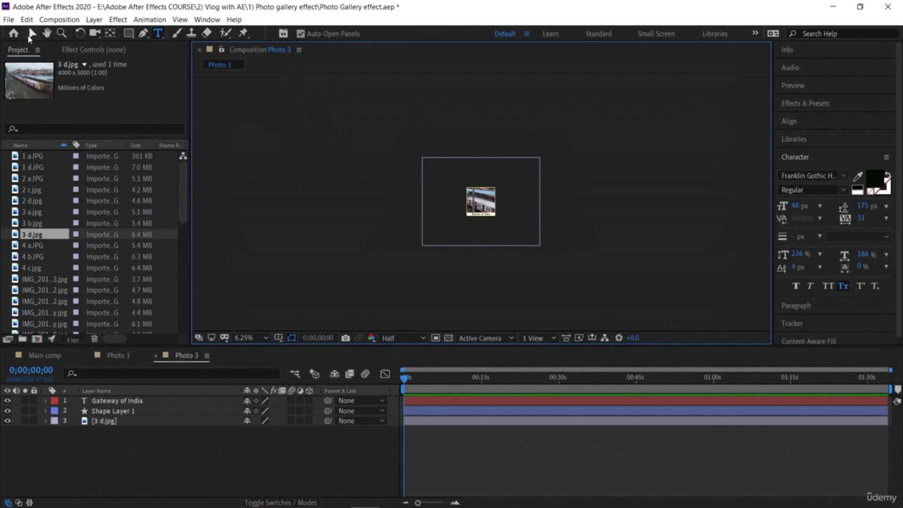
pyautogui.click(31, 33)
pyautogui.click(423, 185)
pyautogui.moveTo(427, 163); pyautogui.dragTo(455, 190)
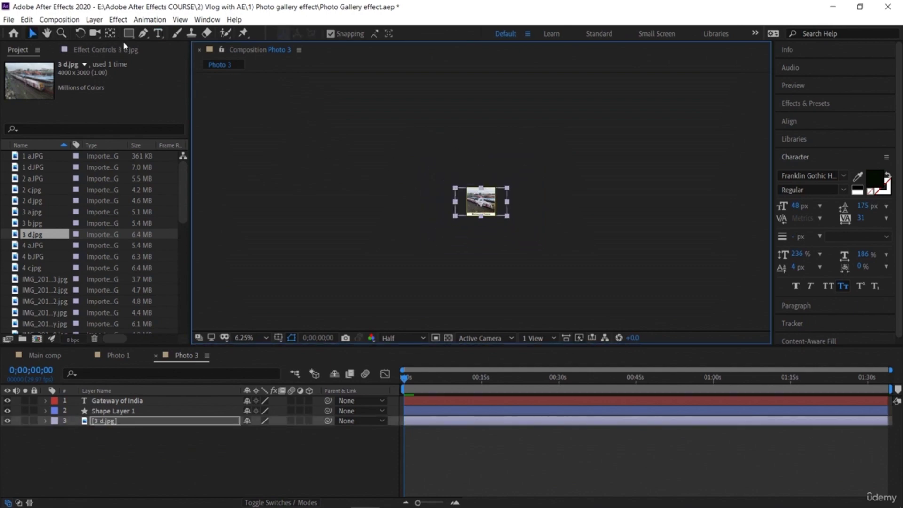
# Step: Shrink the train photo slightly more and move it up so it fills the frame area above the caption strip
pyautogui.click(249, 338)
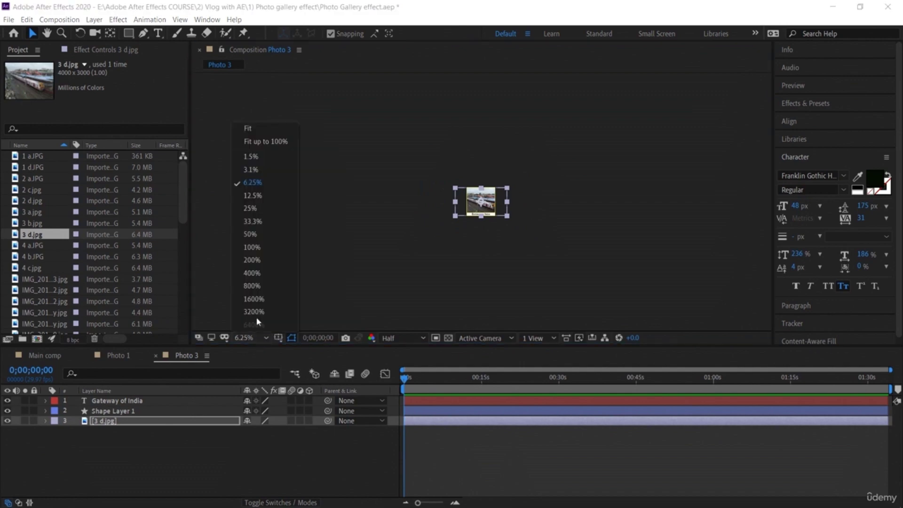
pyautogui.click(258, 222)
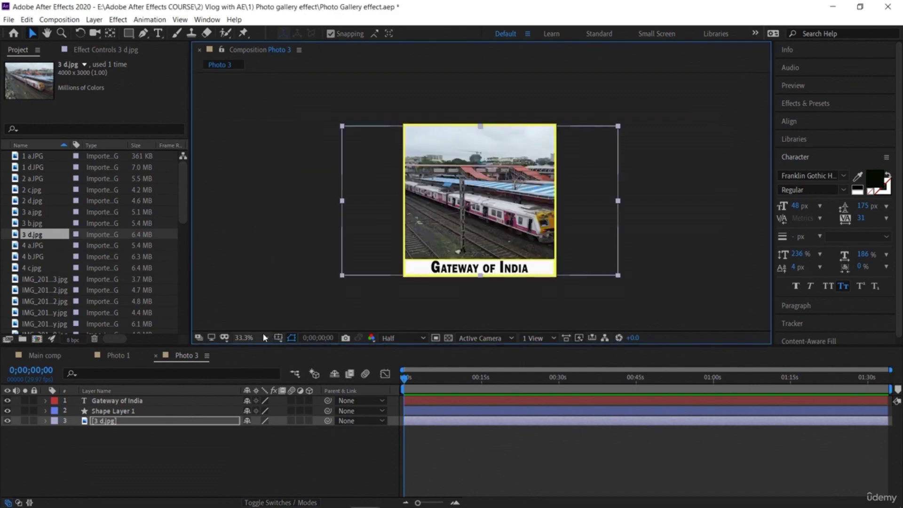
pyautogui.click(266, 338)
pyautogui.click(251, 237)
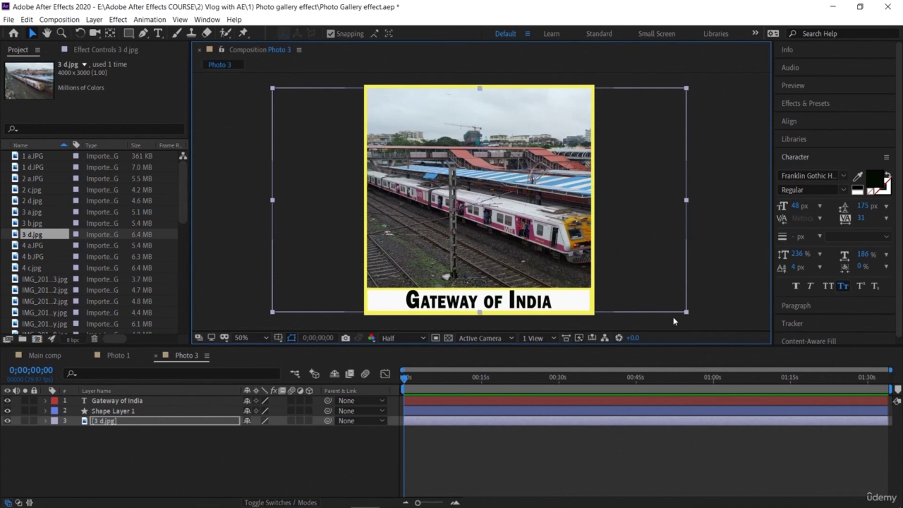
pyautogui.moveTo(686, 314); pyautogui.dragTo(658, 297)
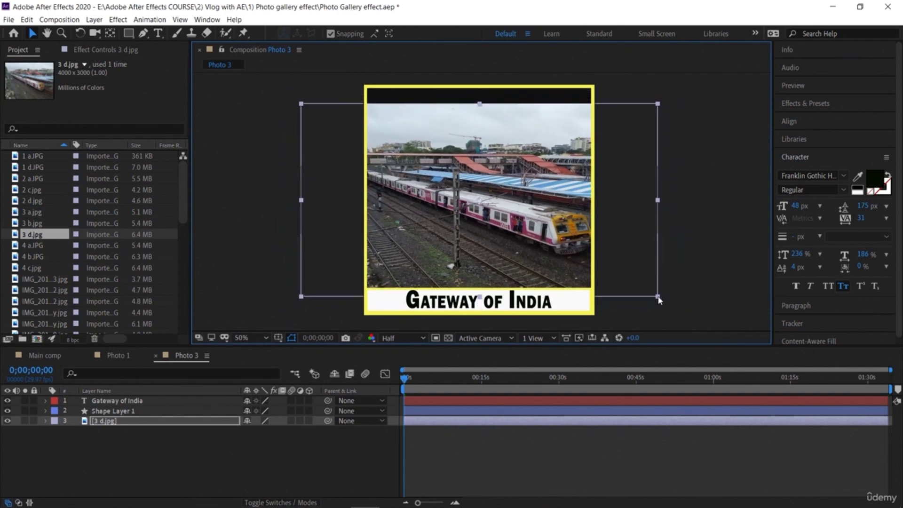
pyautogui.moveTo(482, 141); pyautogui.dragTo(480, 137)
pyautogui.moveTo(479, 279); pyautogui.dragTo(485, 297)
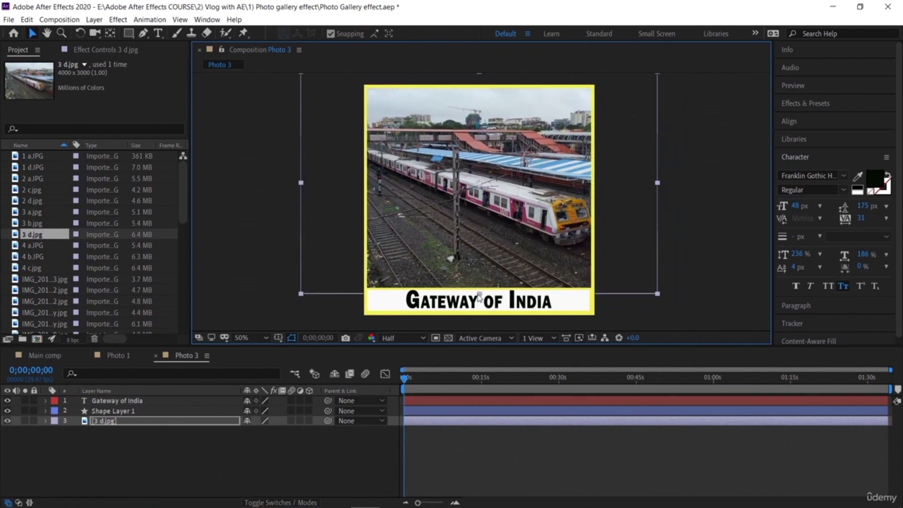
pyautogui.moveTo(453, 245); pyautogui.dragTo(449, 250)
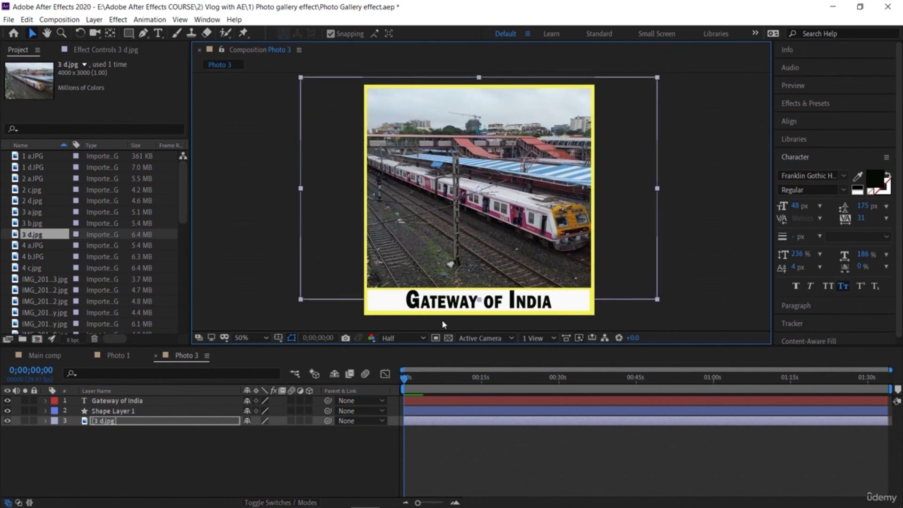
# Step: Change the Photo 3 caption to "Suburban Train", deselect the text layer and save the project
pyautogui.doubleClick(482, 306)
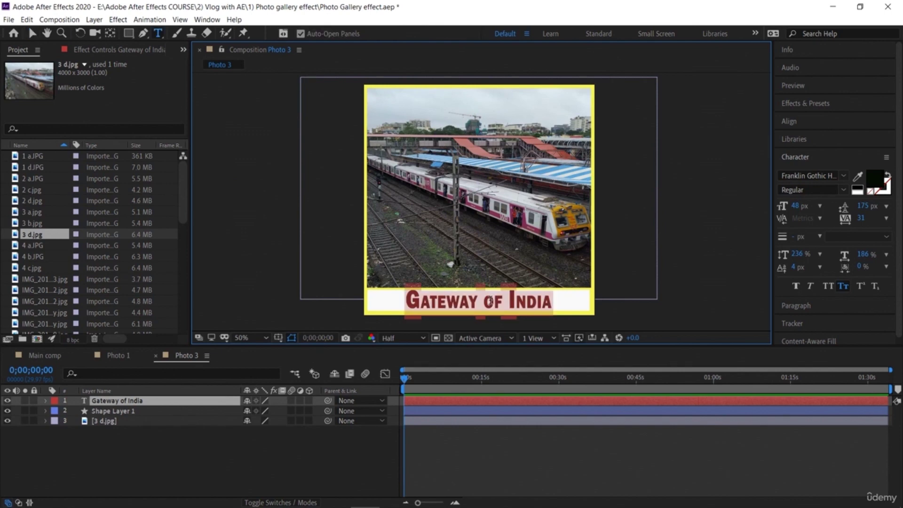
pyautogui.write('Sub')
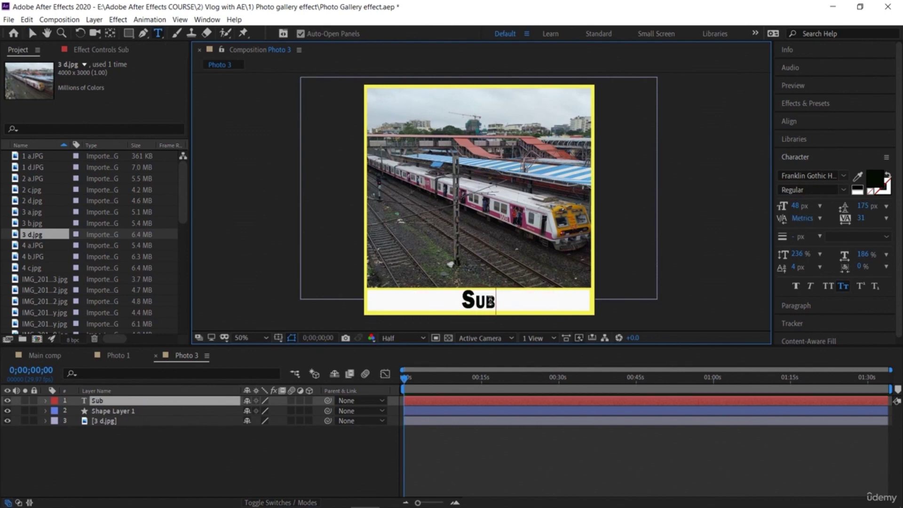
pyautogui.write('urban')
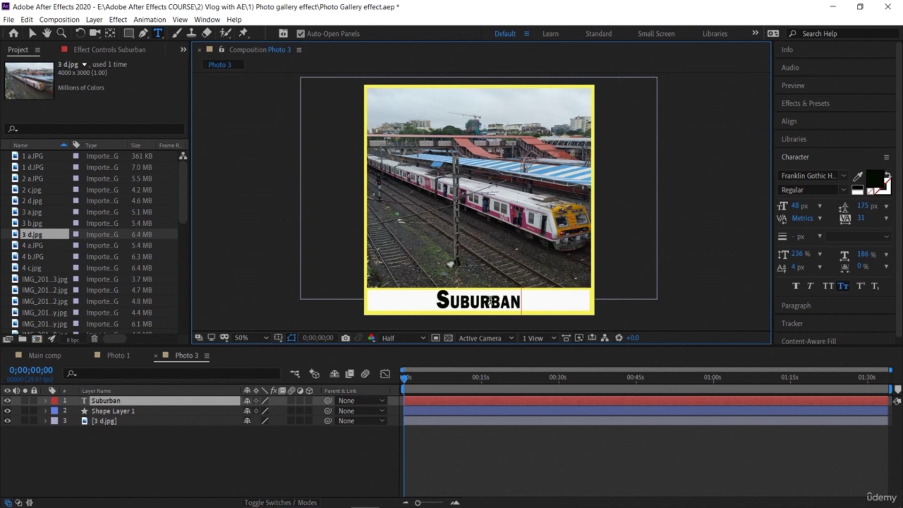
pyautogui.write(' Trai')
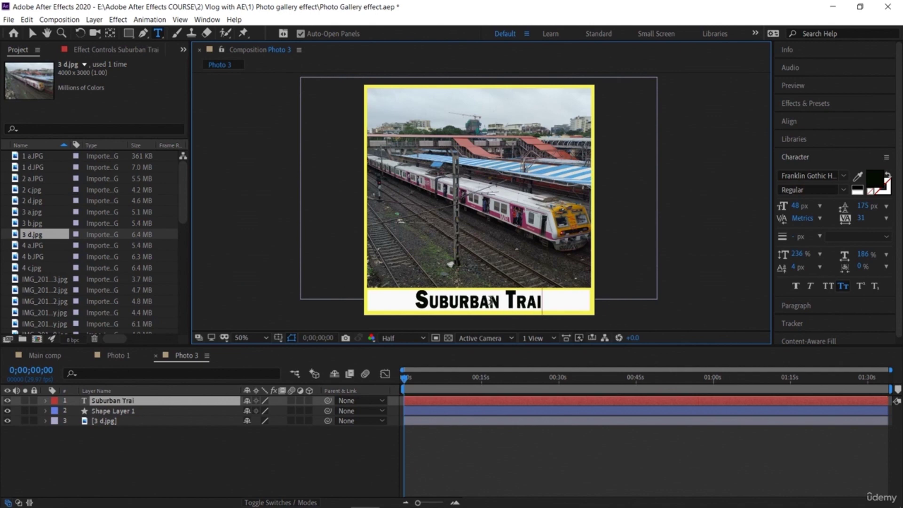
pyautogui.press('BackSpace')
pyautogui.write('in')
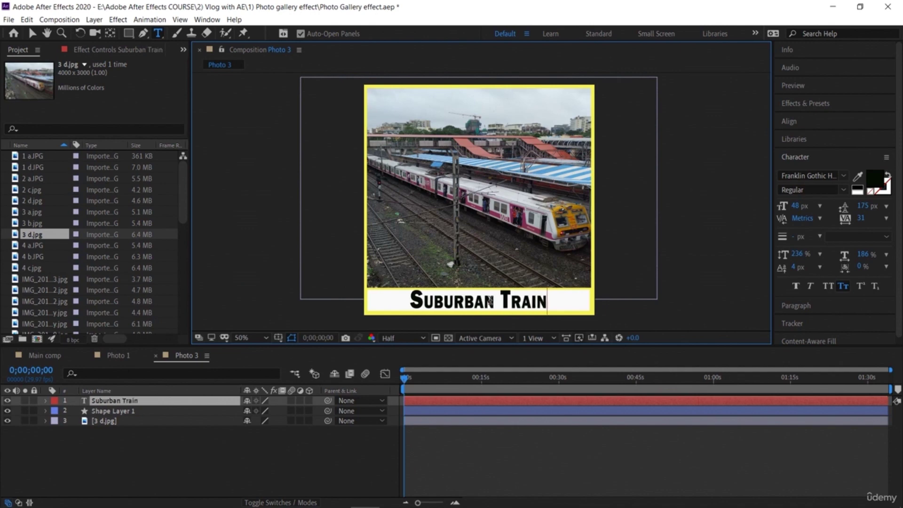
pyautogui.click(295, 459)
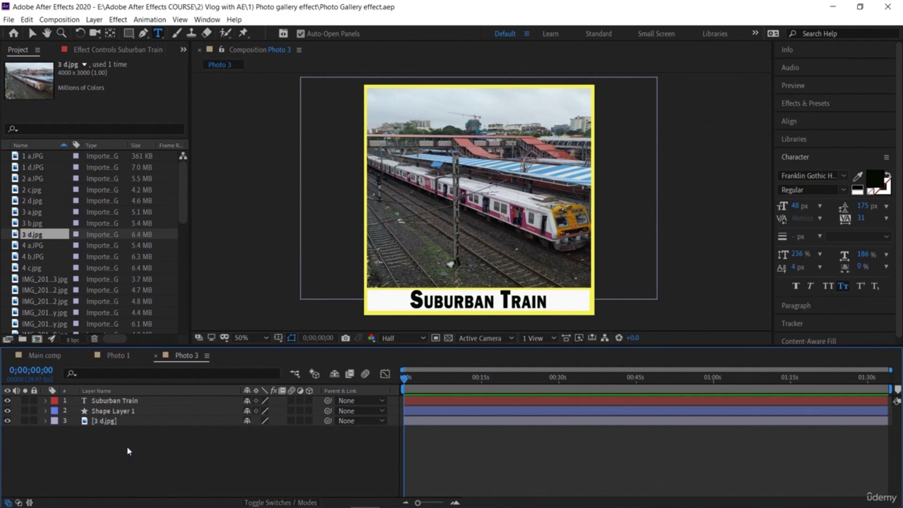
# Step: Close the Photo 3 and Photo 1 compositions so that only Main comp stays open in the timeline
pyautogui.scroll(-7, 68, 229)
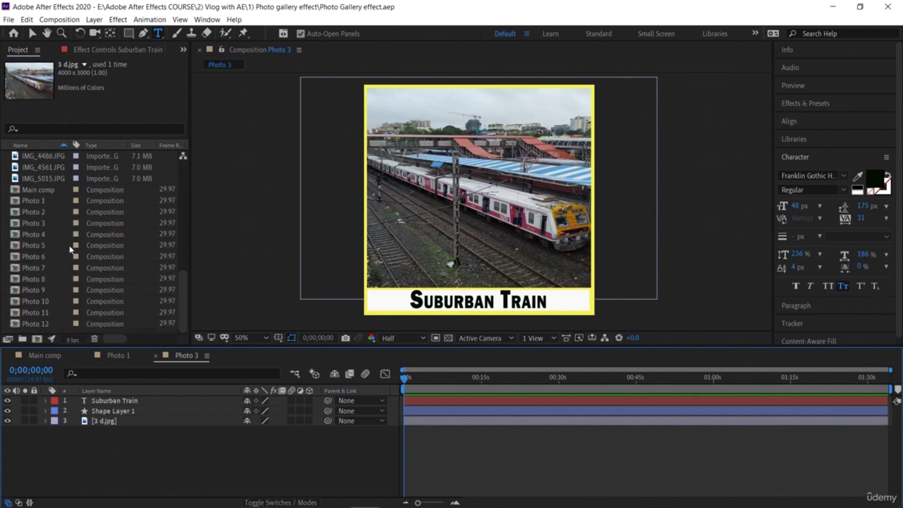
pyautogui.click(44, 233)
pyautogui.scroll(5, 53, 225)
pyautogui.scroll(3, 53, 225)
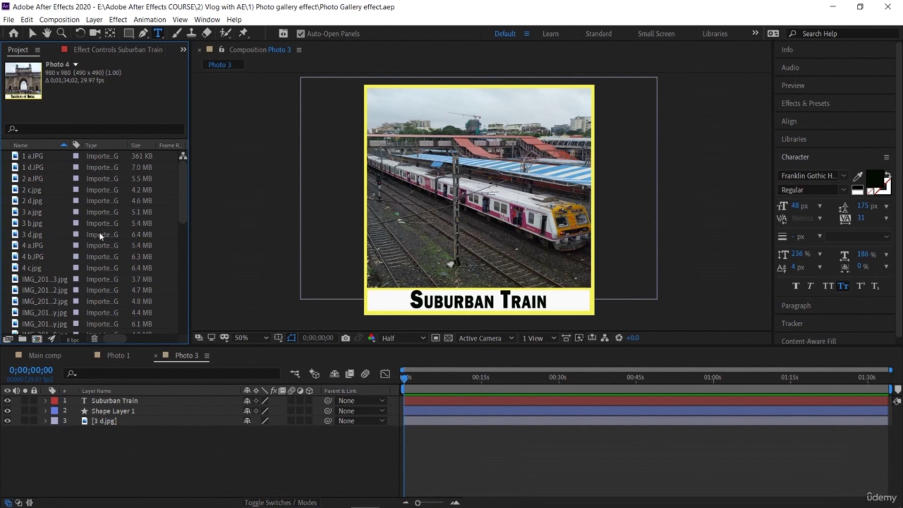
pyautogui.scroll(-8, 99, 232)
pyautogui.click(158, 357)
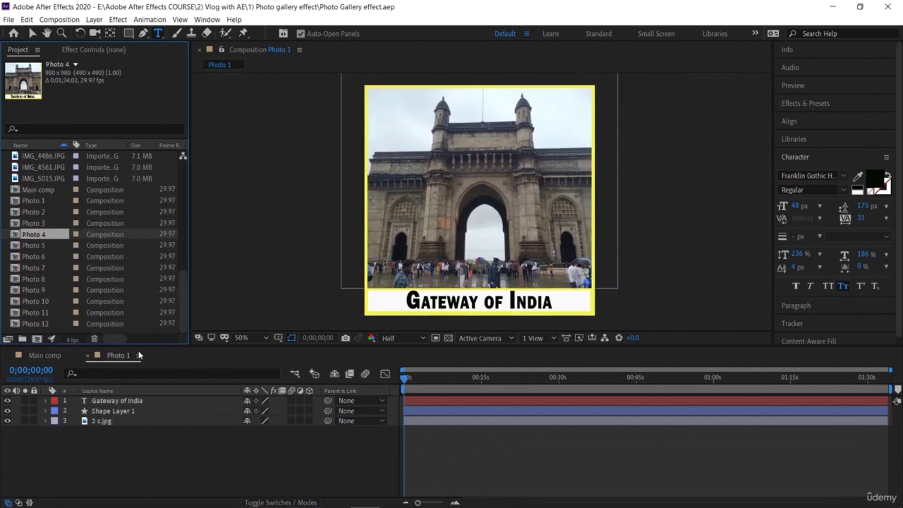
pyautogui.click(91, 356)
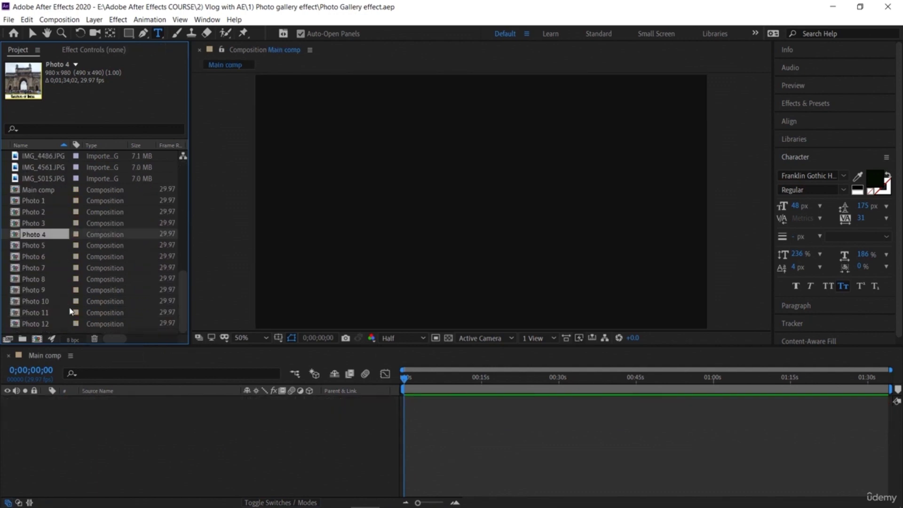
# Step: Add the Photo 1 composition to Main comp as a layer
pyautogui.click(47, 190)
pyautogui.click(49, 190)
pyautogui.moveTo(41, 201); pyautogui.dragTo(123, 406)
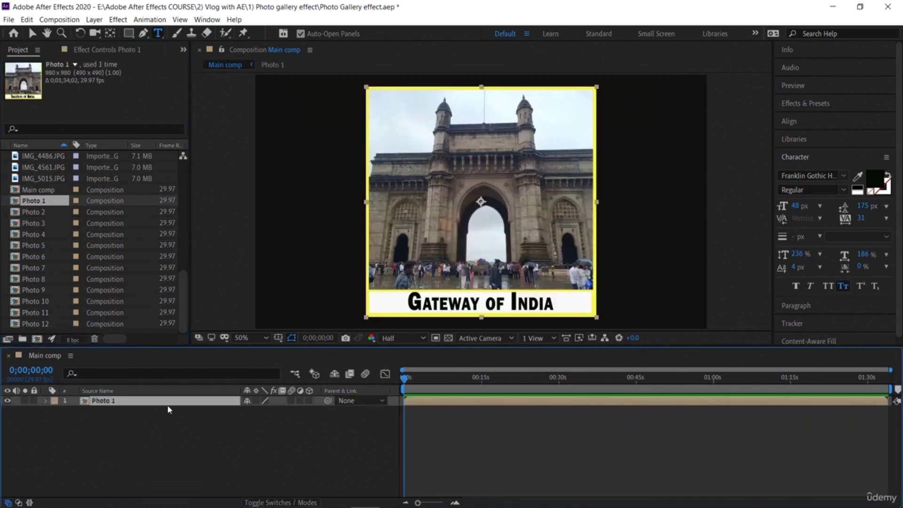
# Step: Create a 1920 × 1080 orange solid (F2A307) in Main comp and place it beneath the Photo 1 layer
pyautogui.rightClick(220, 426)
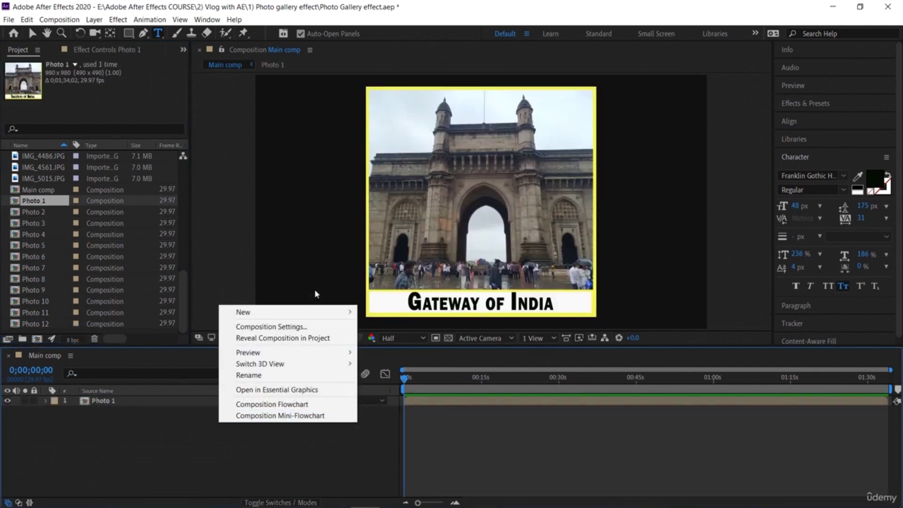
pyautogui.moveTo(308, 312)
pyautogui.click(394, 344)
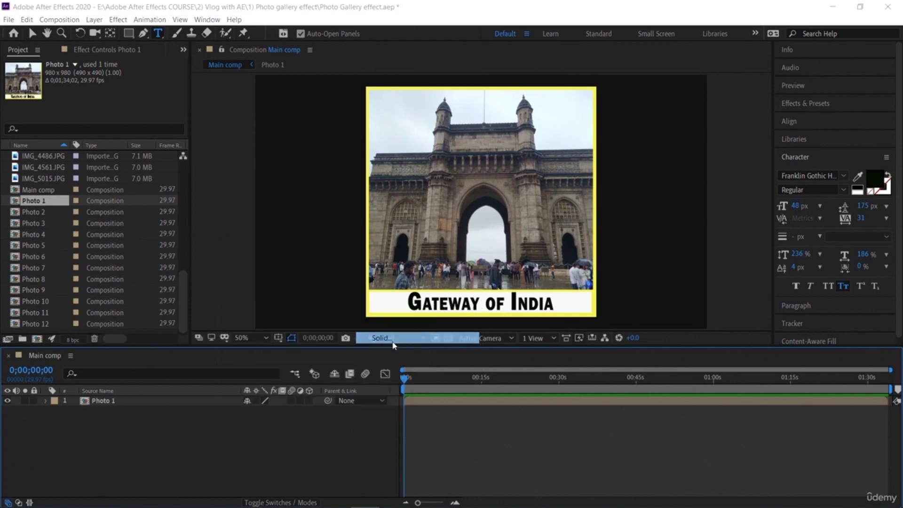
pyautogui.click(602, 331)
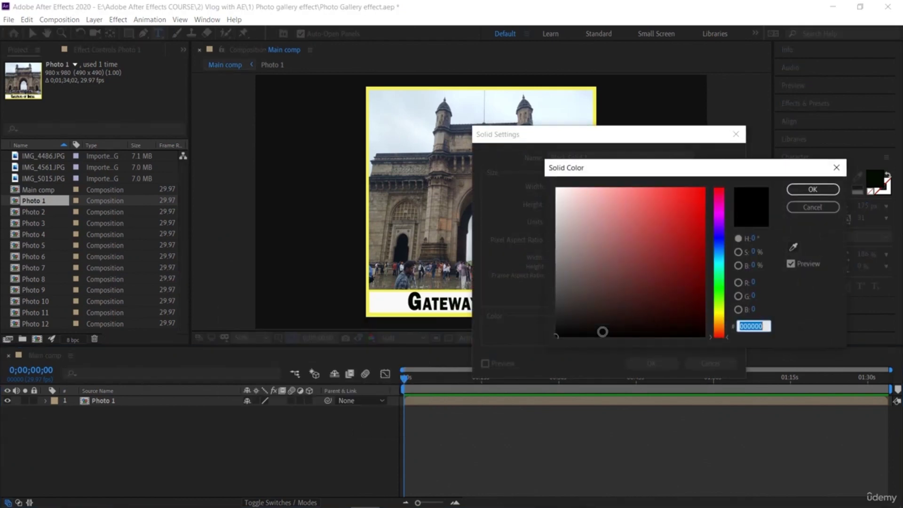
pyautogui.click(651, 289)
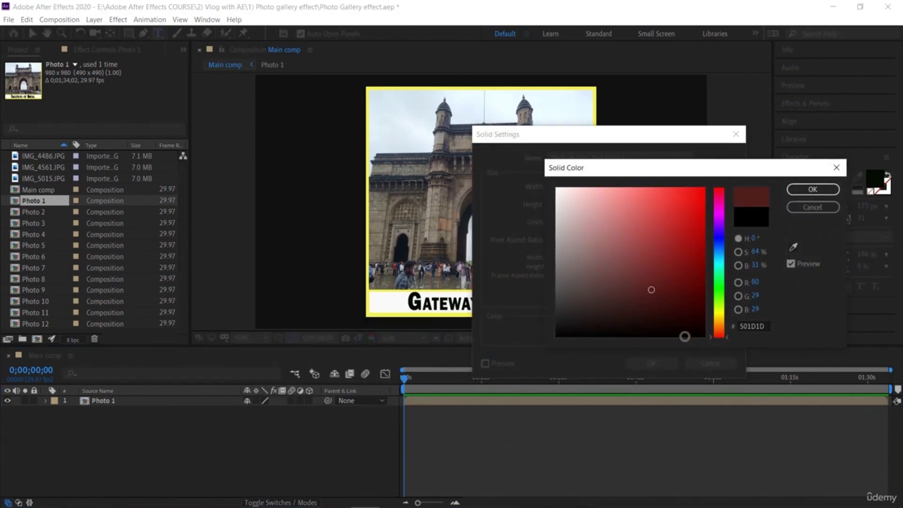
pyautogui.click(719, 319)
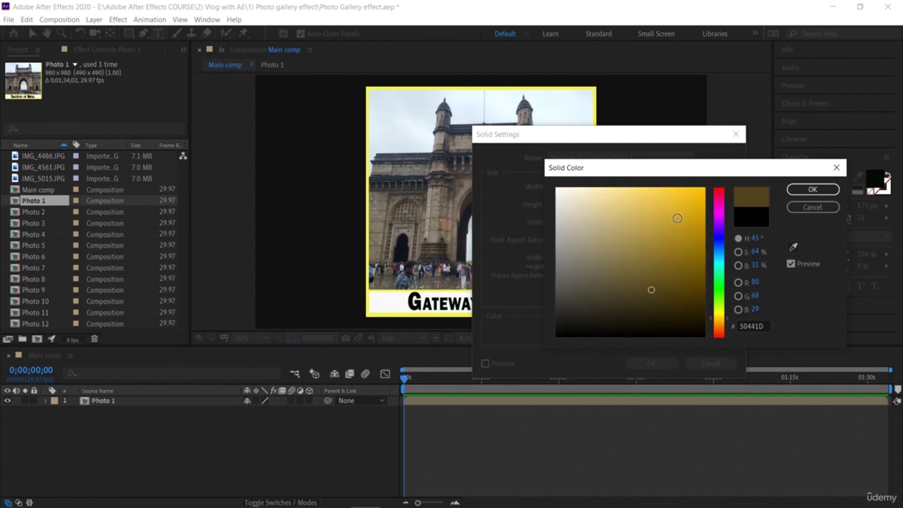
pyautogui.click(690, 201)
pyautogui.click(700, 210)
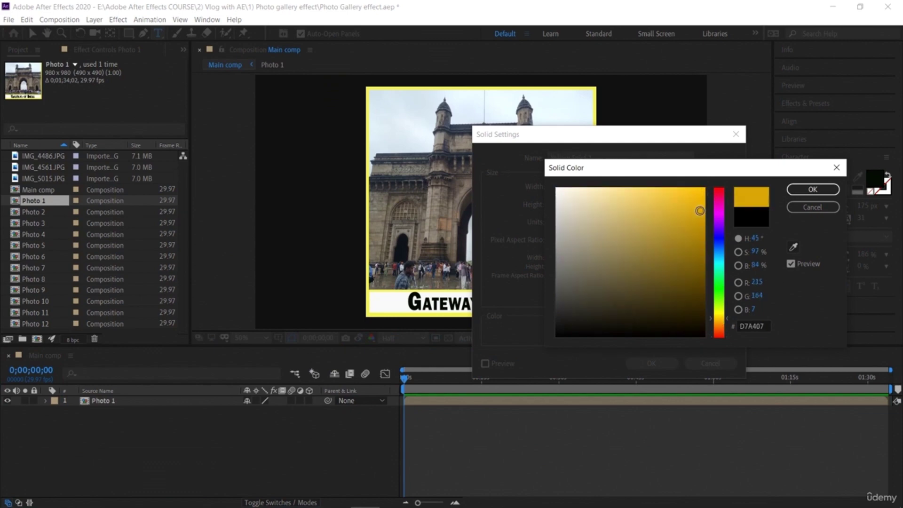
pyautogui.click(700, 224)
pyautogui.click(696, 206)
pyautogui.click(698, 194)
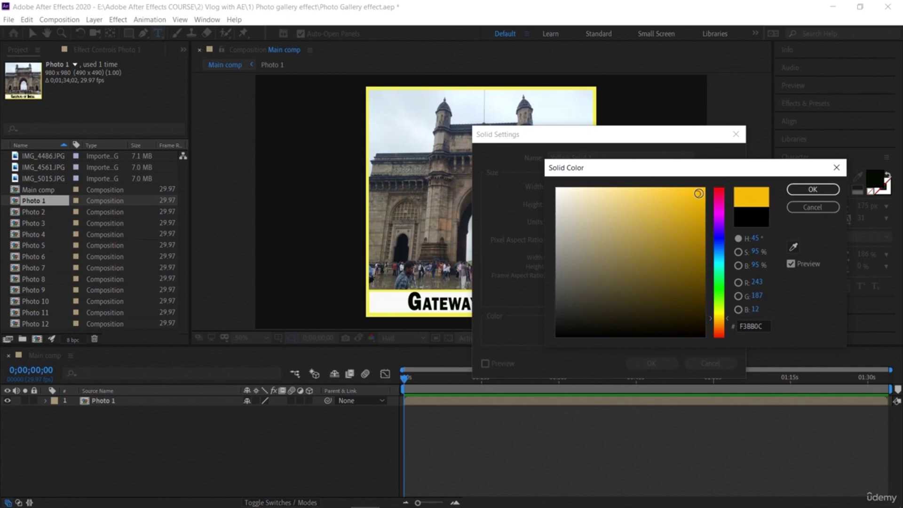
pyautogui.click(700, 195)
pyautogui.click(813, 190)
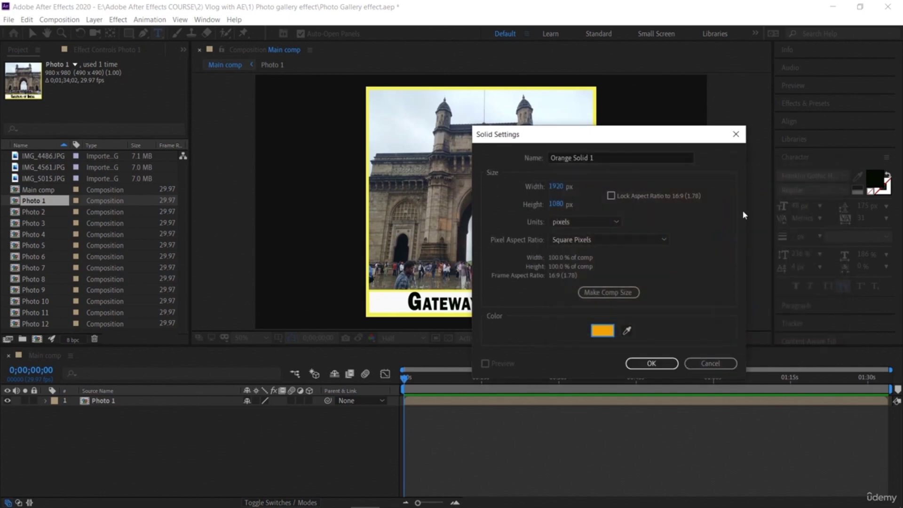
pyautogui.click(653, 366)
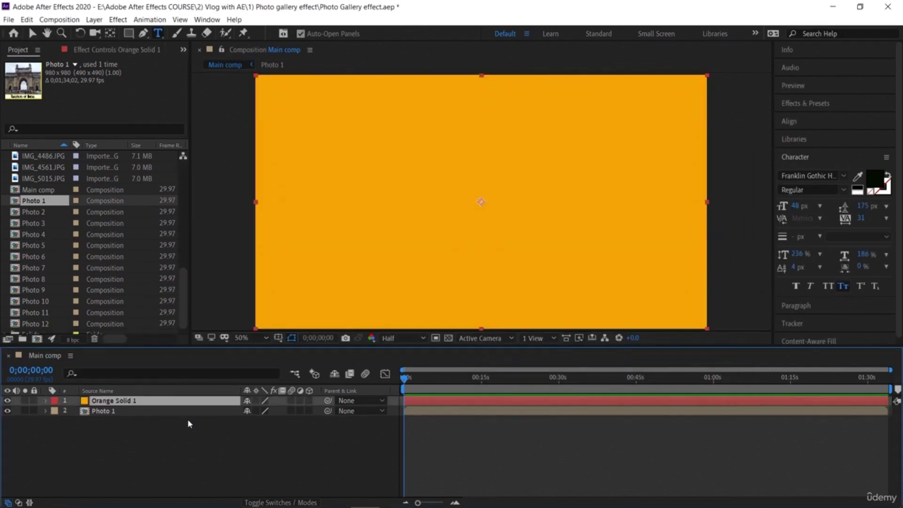
pyautogui.moveTo(135, 406); pyautogui.dragTo(126, 442)
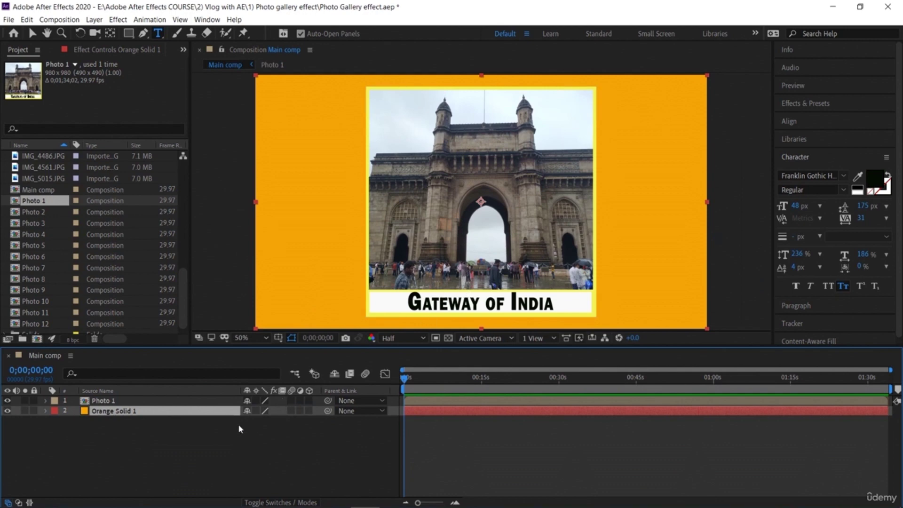
# Step: Create a second 1920 × 1080 solid in a lighter, medium orange in Main comp
pyautogui.rightClick(205, 441)
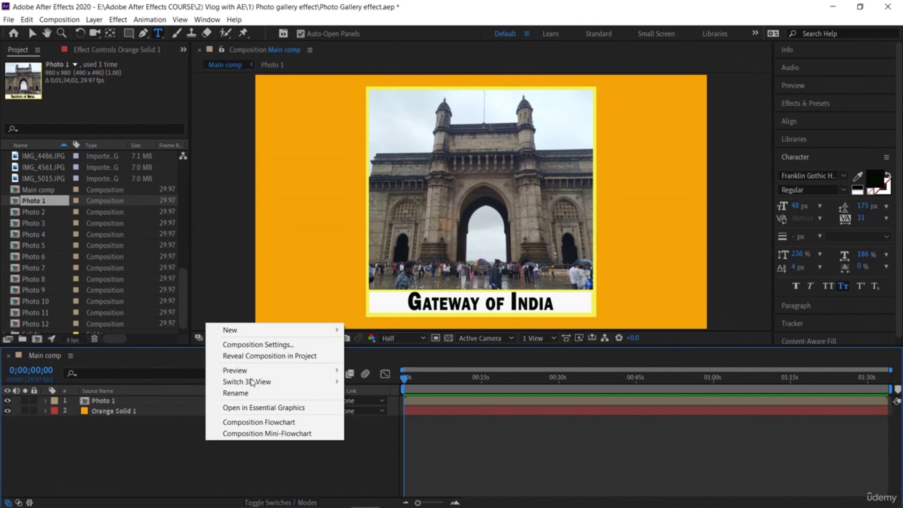
pyautogui.moveTo(275, 331)
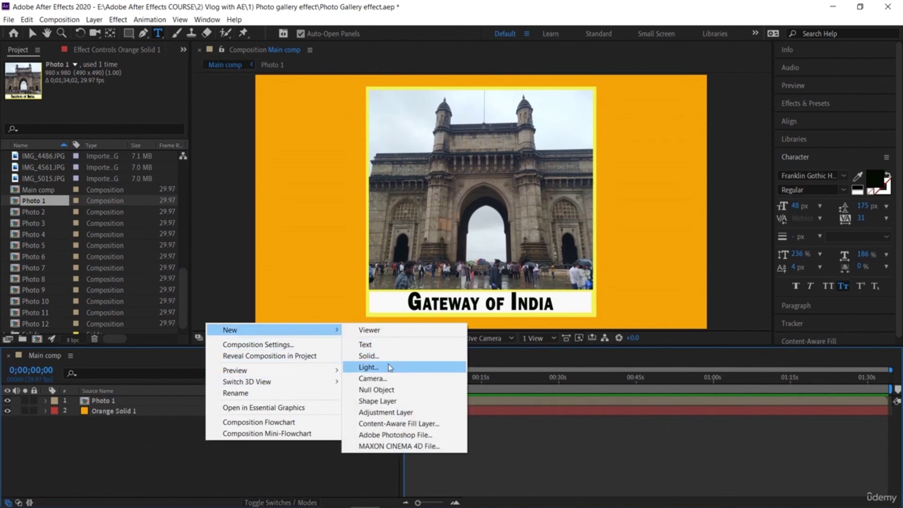
pyautogui.click(371, 355)
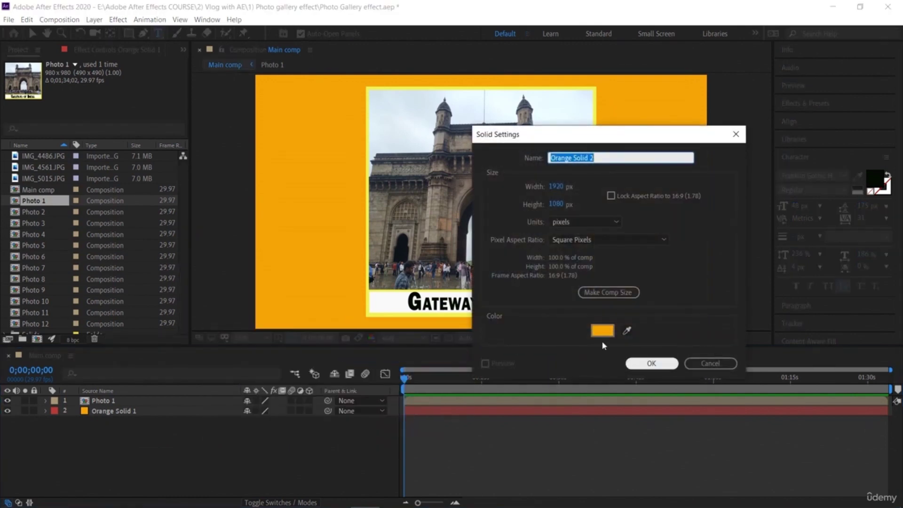
pyautogui.click(604, 331)
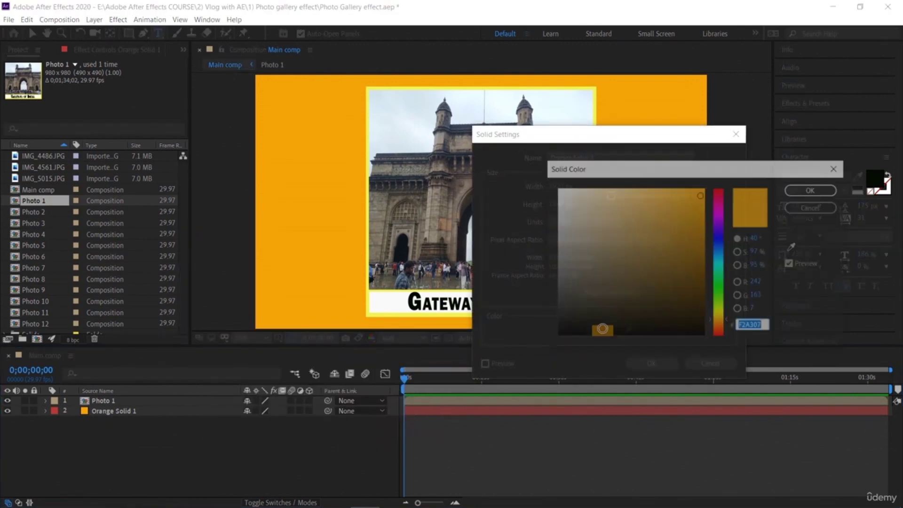
pyautogui.click(659, 203)
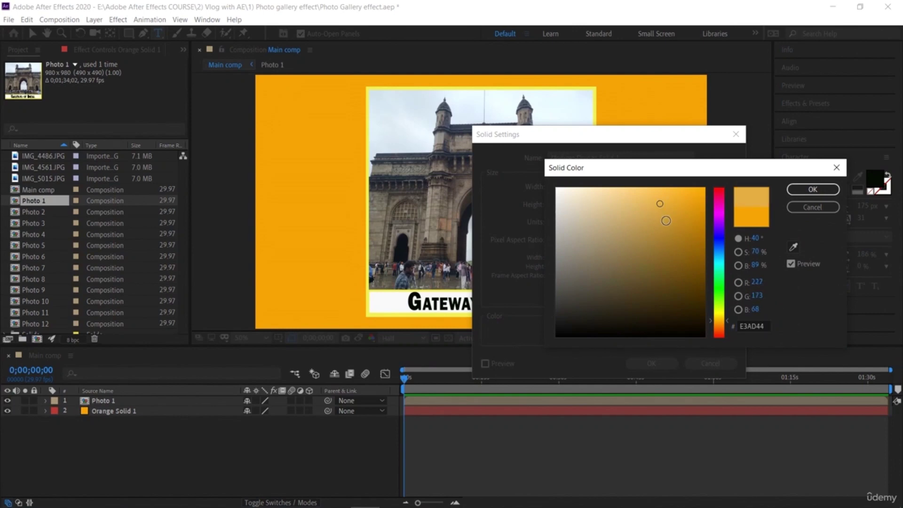
pyautogui.click(663, 197)
pyautogui.click(812, 189)
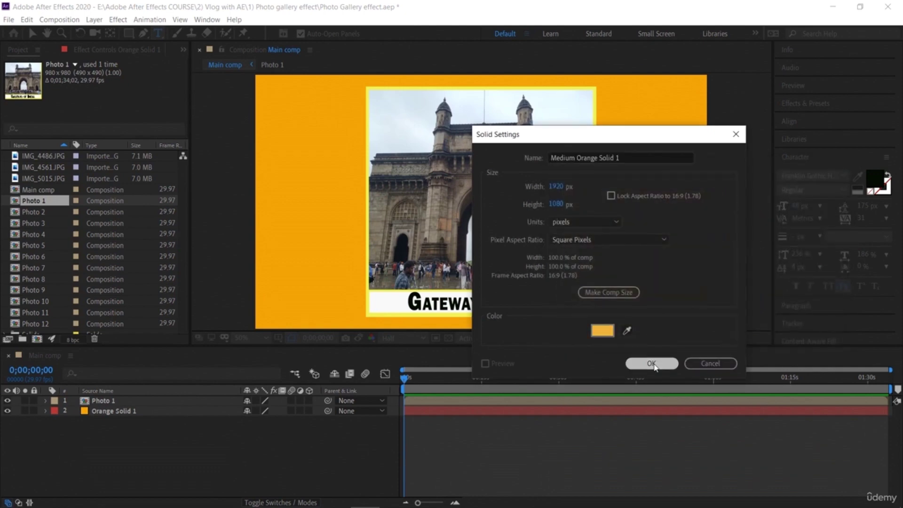
pyautogui.click(651, 364)
# Step: Delete the first orange solid and move the medium orange solid below Photo 1 as the background
pyautogui.click(165, 421)
pyautogui.press('Delete')
pyautogui.moveTo(169, 399); pyautogui.dragTo(184, 426)
pyautogui.click(270, 461)
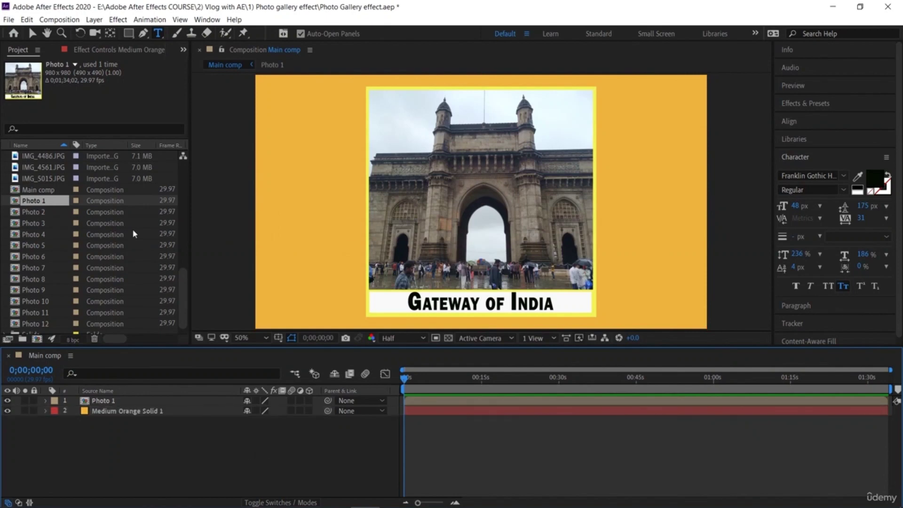
# Step: Scale the Photo 1 layer down to about two thirds of its size, keeping it centred, and deselect it
pyautogui.click(115, 401)
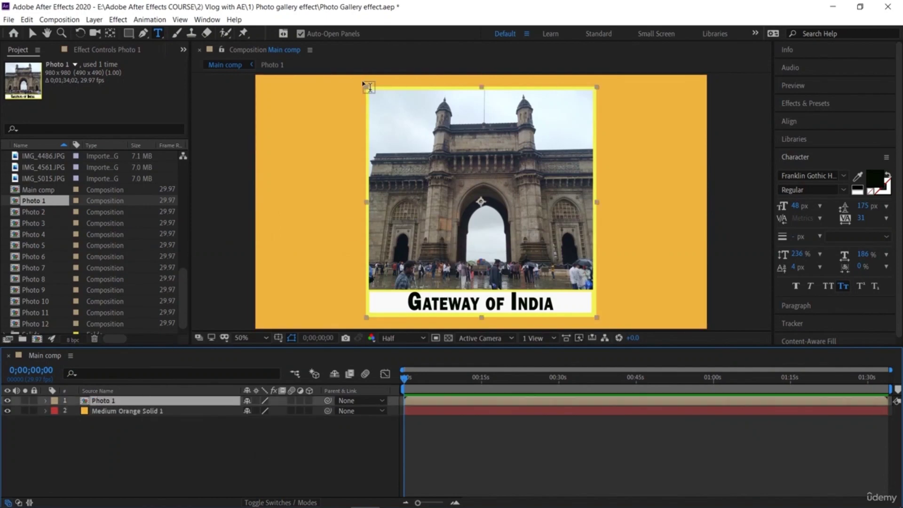
pyautogui.moveTo(375, 94); pyautogui.dragTo(381, 112)
pyautogui.hotkey('ctrl', 'z')
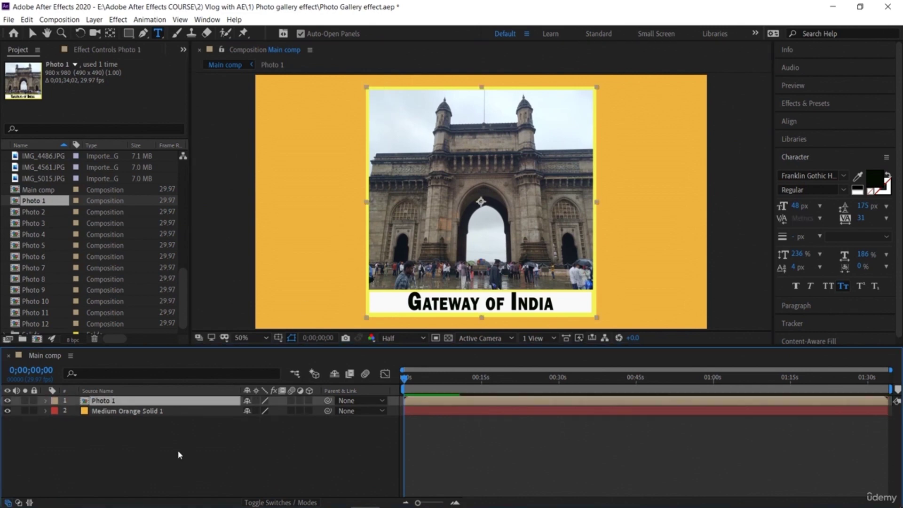
pyautogui.click(32, 34)
pyautogui.click(382, 114)
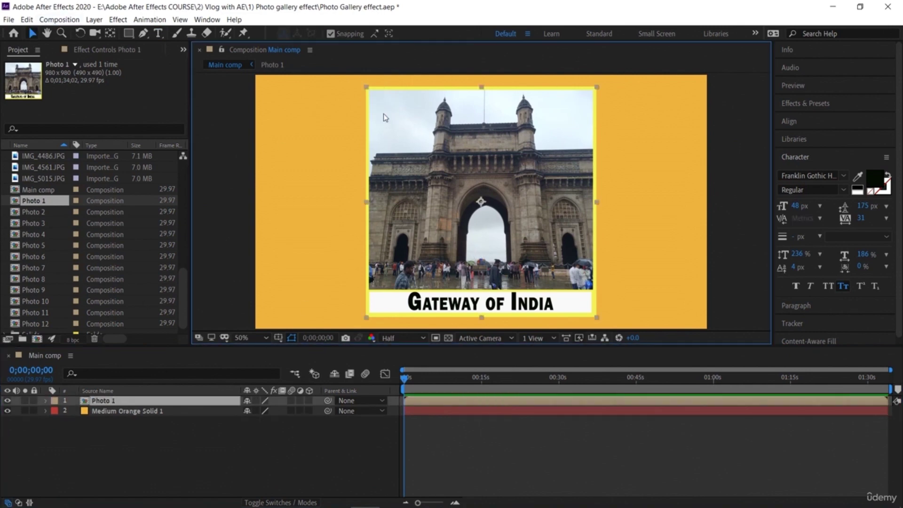
pyautogui.moveTo(365, 91); pyautogui.dragTo(401, 125)
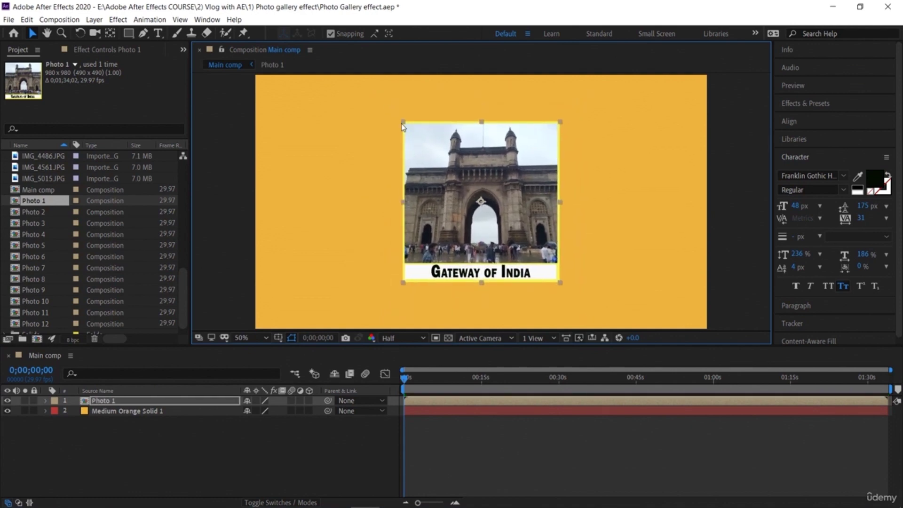
pyautogui.click(195, 453)
# Step: Add Photo 2 to Main comp, shrink it to match Photo 1 and place it directly to the left of Photo 1
pyautogui.moveTo(45, 207); pyautogui.dragTo(112, 403)
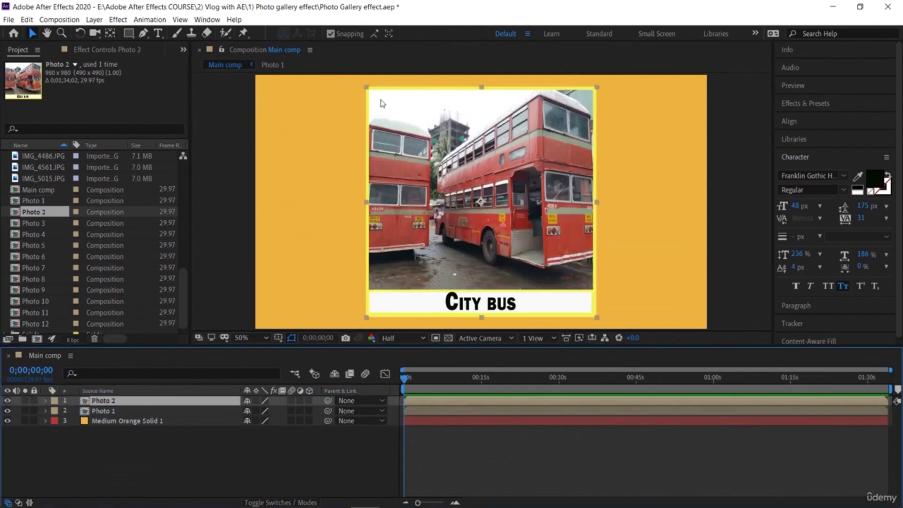
pyautogui.moveTo(367, 87); pyautogui.dragTo(405, 126)
pyautogui.moveTo(430, 207); pyautogui.dragTo(285, 205)
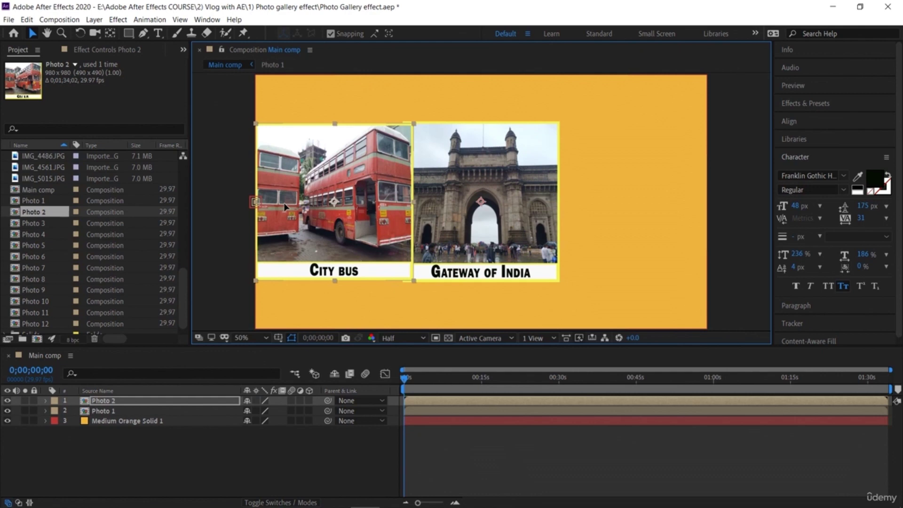
# Step: Add Photo 3 to Main comp, shrink it to match the other photos and place it directly to the right of Photo 1
pyautogui.moveTo(33, 222); pyautogui.dragTo(118, 400)
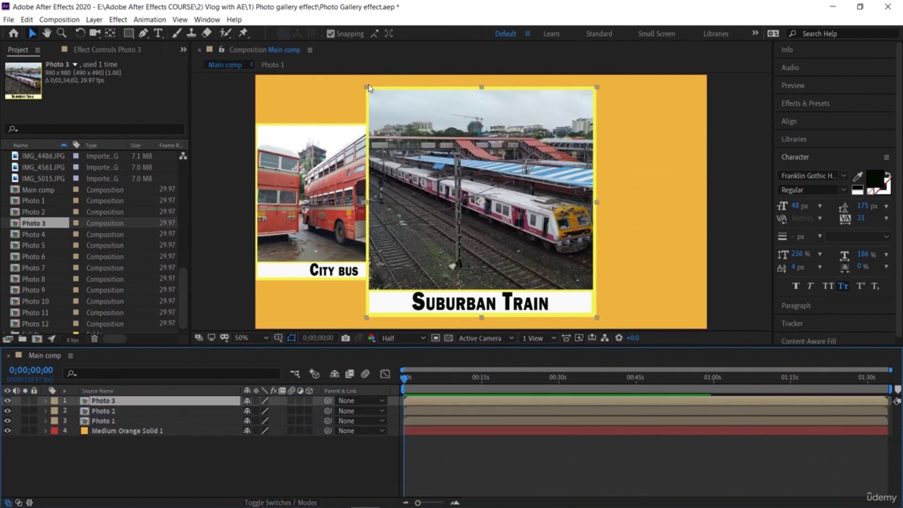
pyautogui.moveTo(367, 87); pyautogui.dragTo(401, 123)
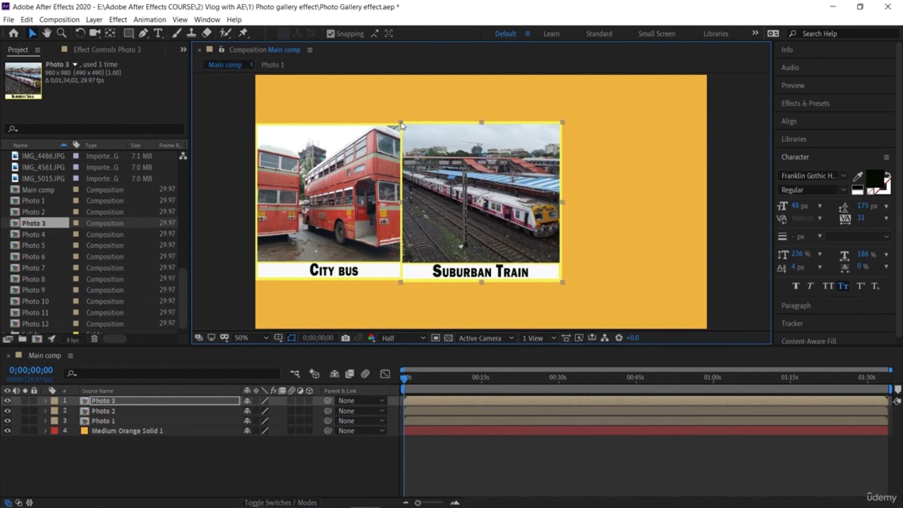
pyautogui.moveTo(437, 167); pyautogui.dragTo(582, 182)
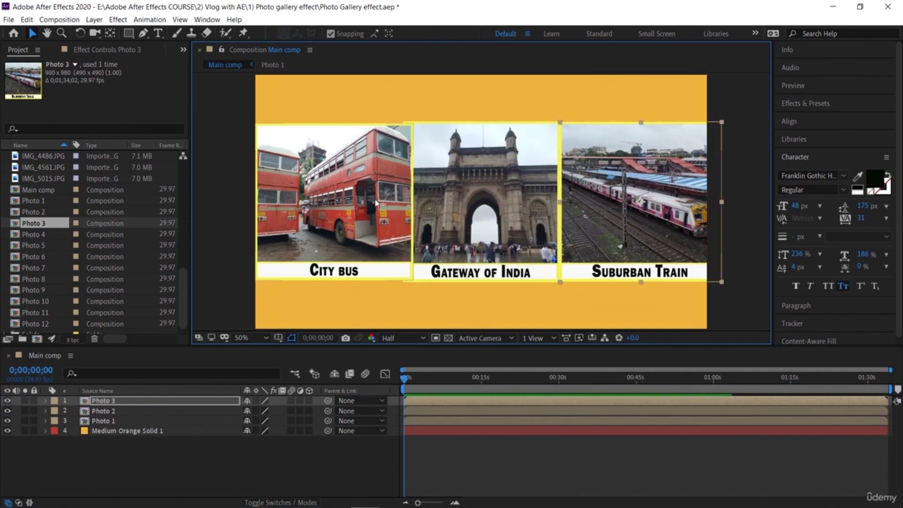
pyautogui.click(164, 461)
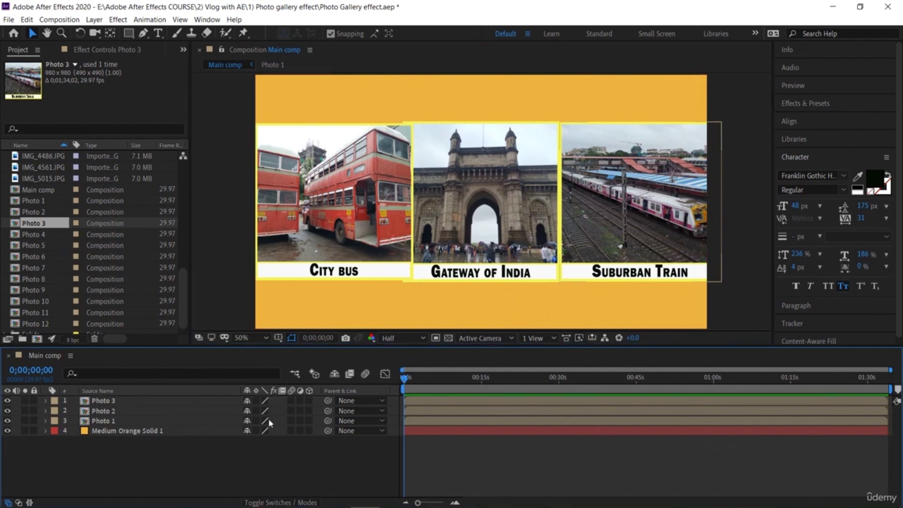
# Step: Switch the composition viewer to two views and make the Photo 1, Photo 2 and Photo 3 layers 3D
pyautogui.click(546, 337)
pyautogui.click(549, 363)
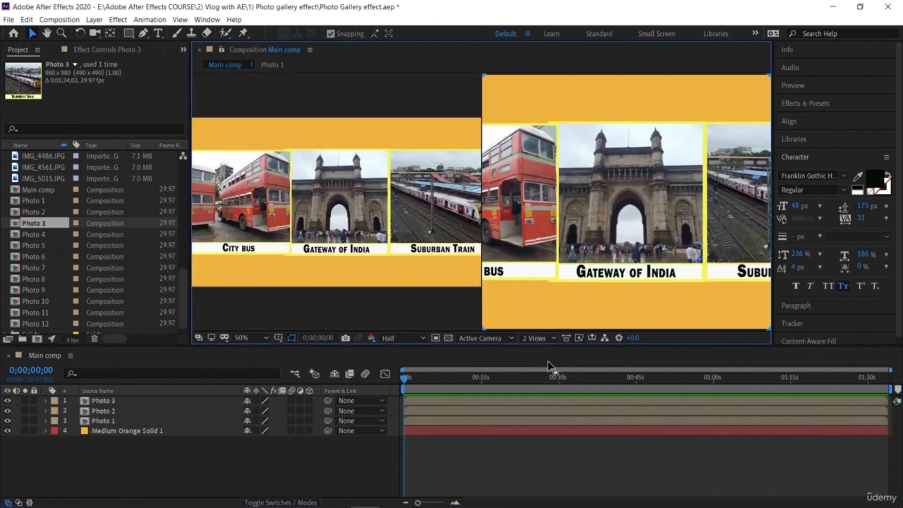
pyautogui.click(303, 400)
pyautogui.moveTo(309, 402); pyautogui.dragTo(310, 435)
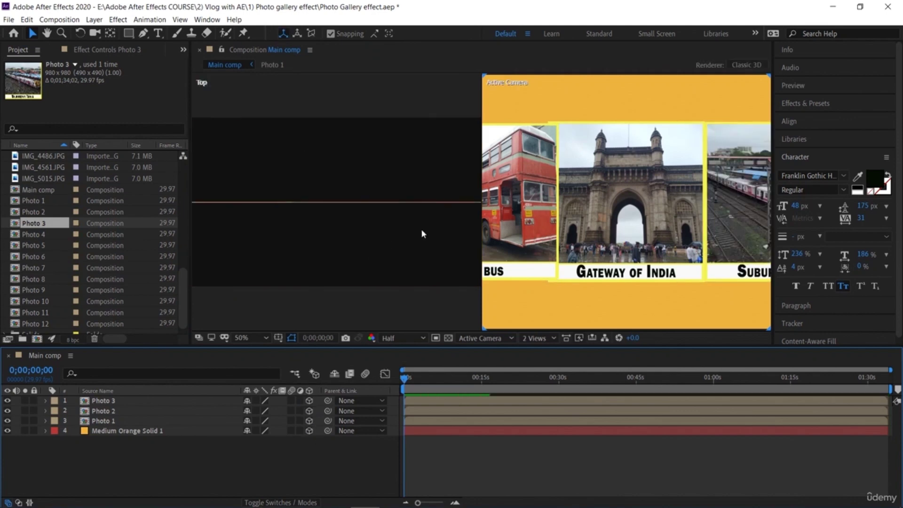
# Step: Move Photo 1 along its Z axis in the Top view so it sits well behind the other two photos
pyautogui.click(371, 203)
pyautogui.click(356, 205)
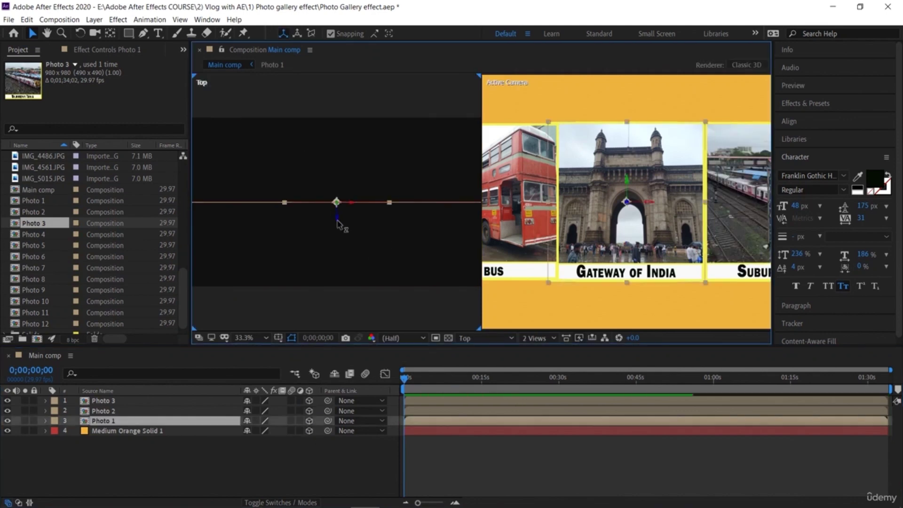
pyautogui.moveTo(338, 221); pyautogui.dragTo(336, 259)
pyautogui.click(309, 431)
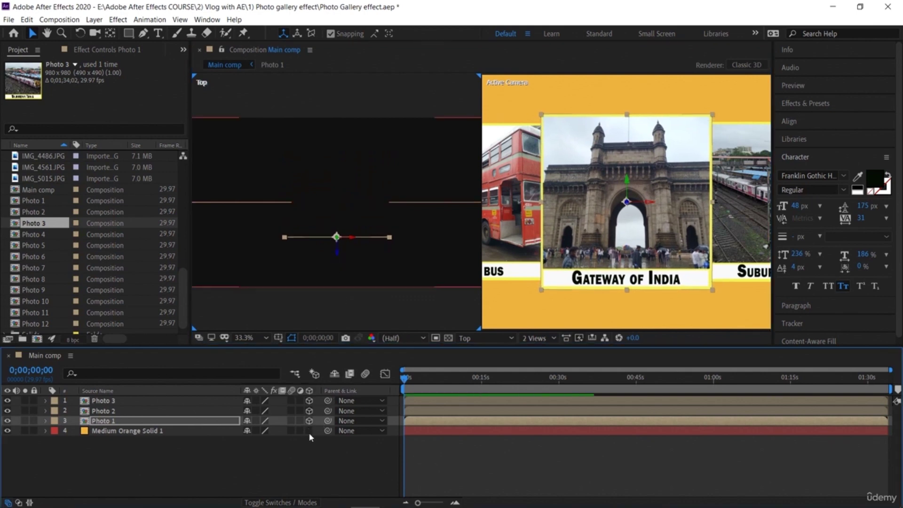
pyautogui.moveTo(338, 254); pyautogui.dragTo(344, 78)
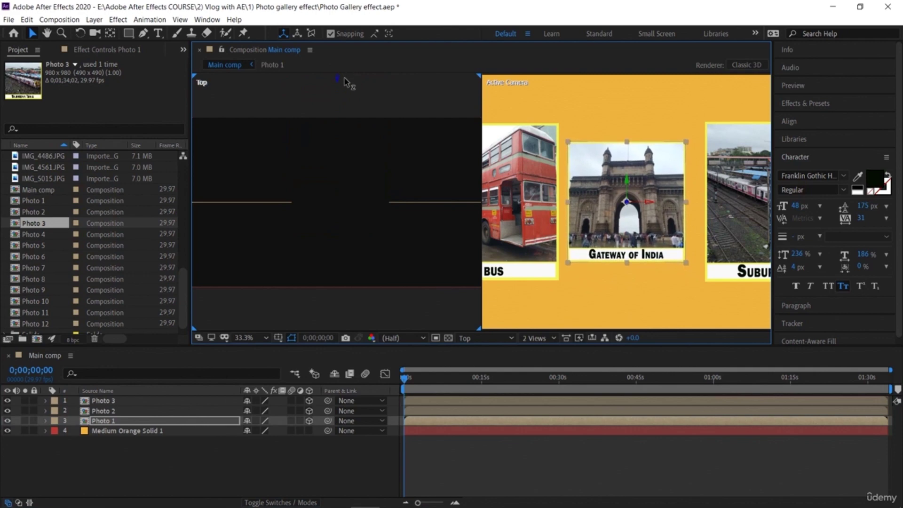
# Step: Move Photo 2 back along its Z axis in the Top view so it sits farther away than Photo 1
pyautogui.click(254, 338)
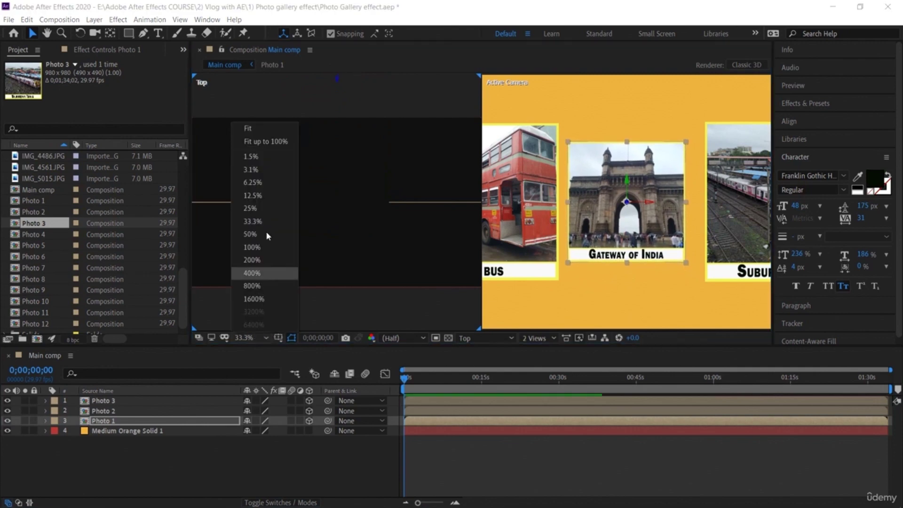
pyautogui.click(254, 195)
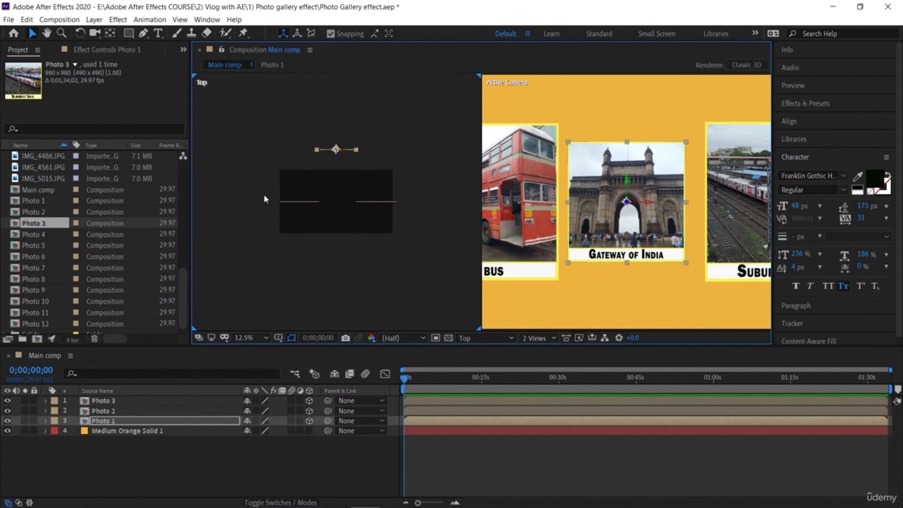
pyautogui.click(295, 203)
pyautogui.moveTo(300, 209); pyautogui.dragTo(304, 103)
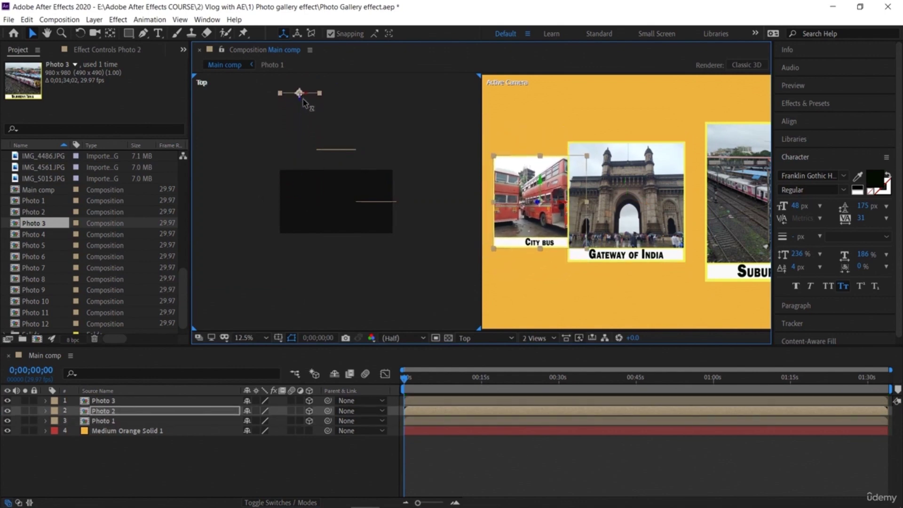
# Step: Move Photo 3 back along its Z axis in the Top view, level with Photo 2, and return the viewer to one view
pyautogui.click(380, 202)
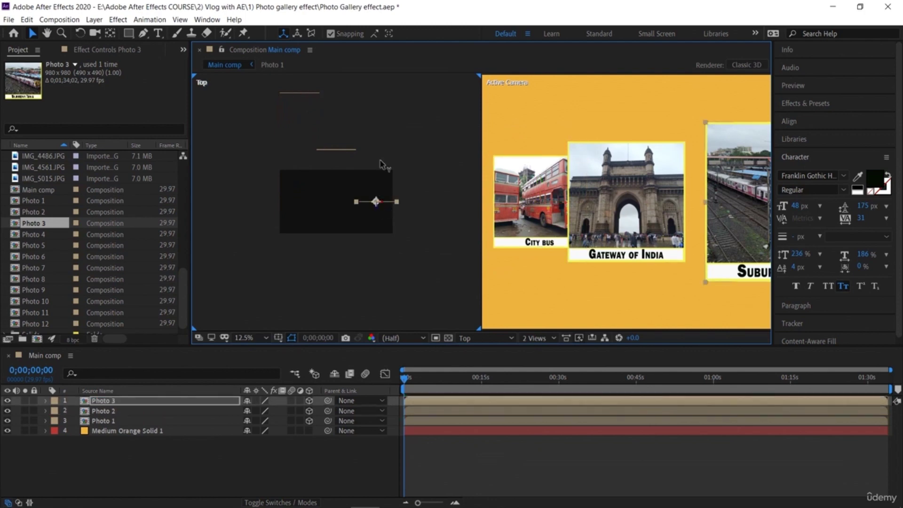
pyautogui.moveTo(375, 212); pyautogui.dragTo(376, 100)
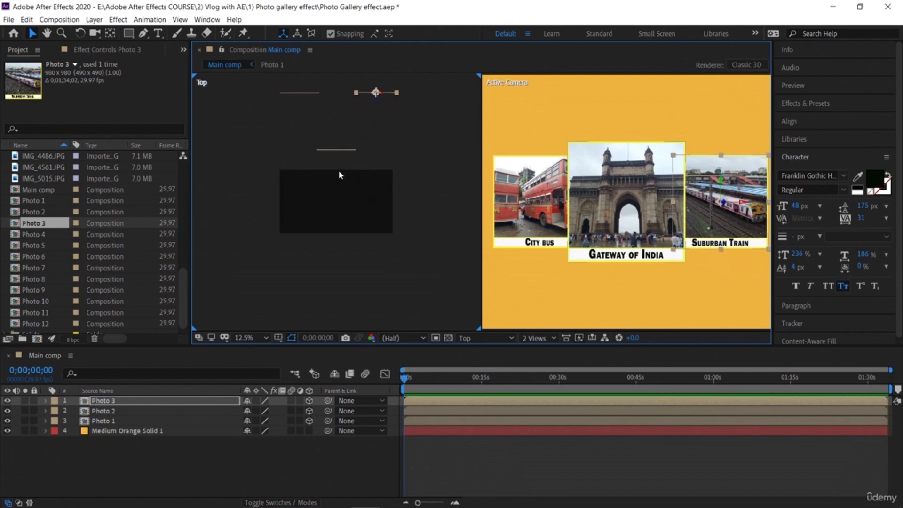
pyautogui.click(221, 463)
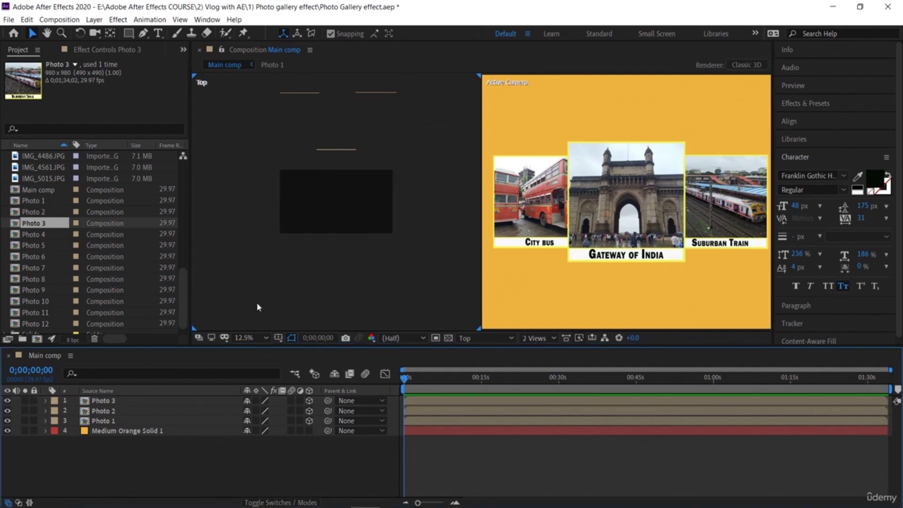
pyautogui.click(550, 339)
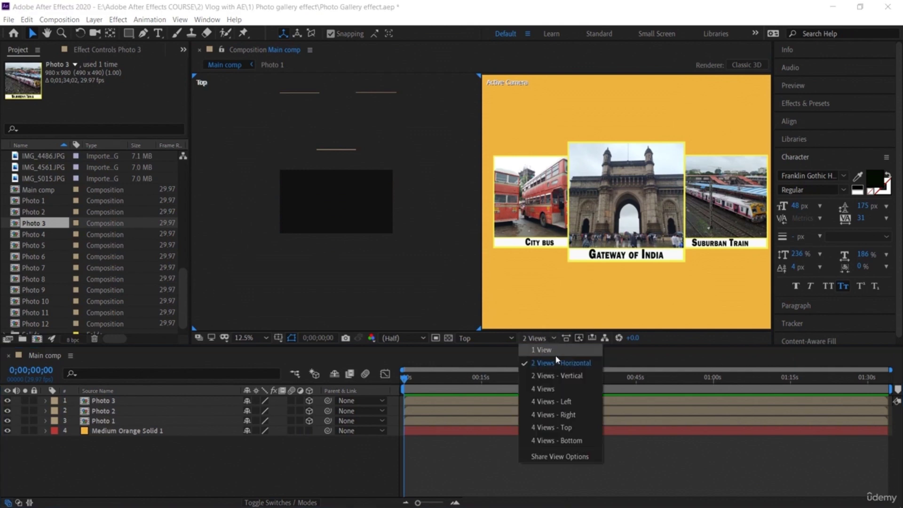
pyautogui.click(545, 350)
# Step: Add a two-node camera with the 50mm preset to Main comp
pyautogui.moveTo(404, 379); pyautogui.dragTo(385, 386)
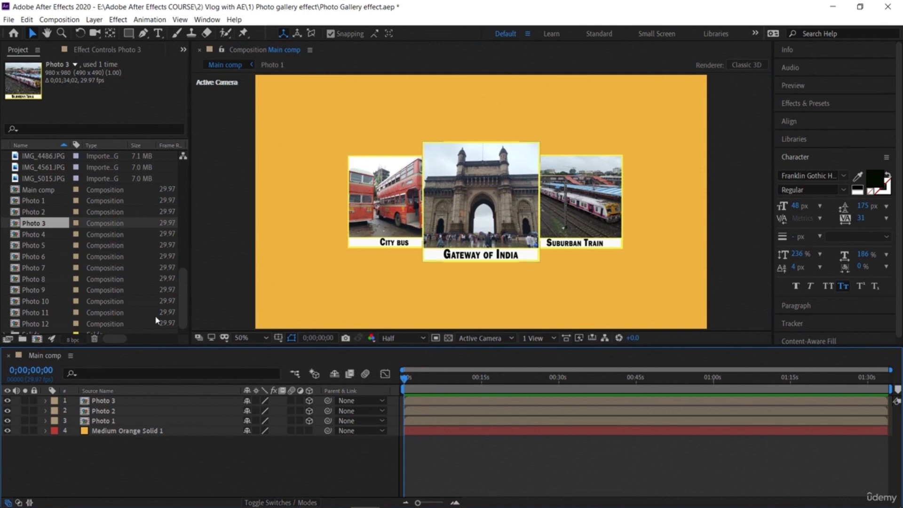
pyautogui.rightClick(205, 455)
pyautogui.moveTo(295, 345)
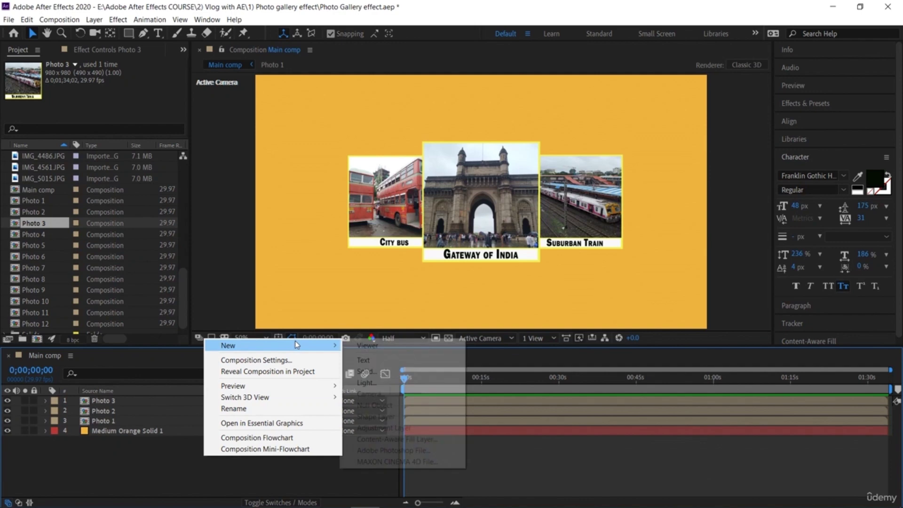
pyautogui.click(396, 397)
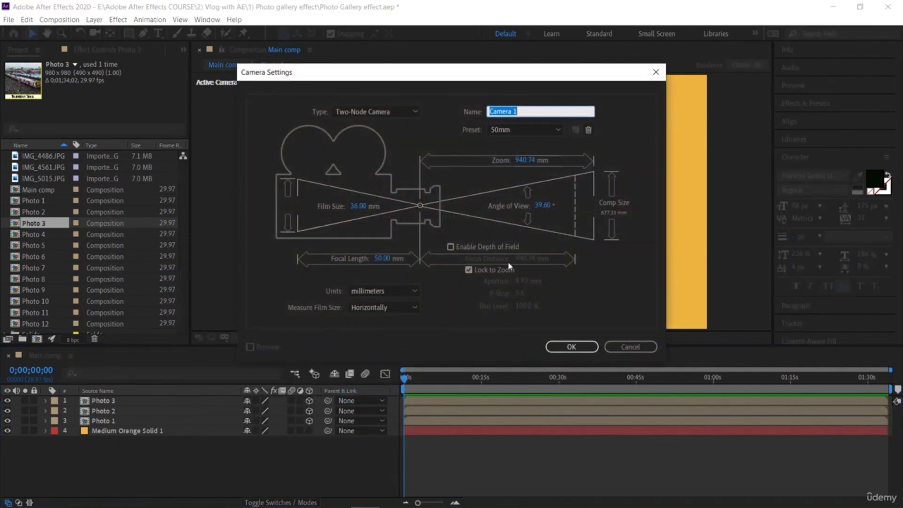
pyautogui.click(388, 113)
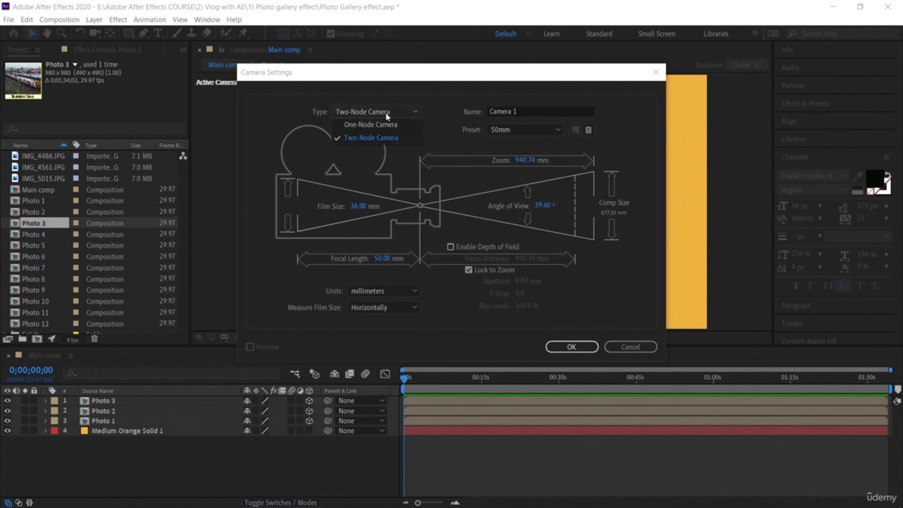
pyautogui.click(386, 112)
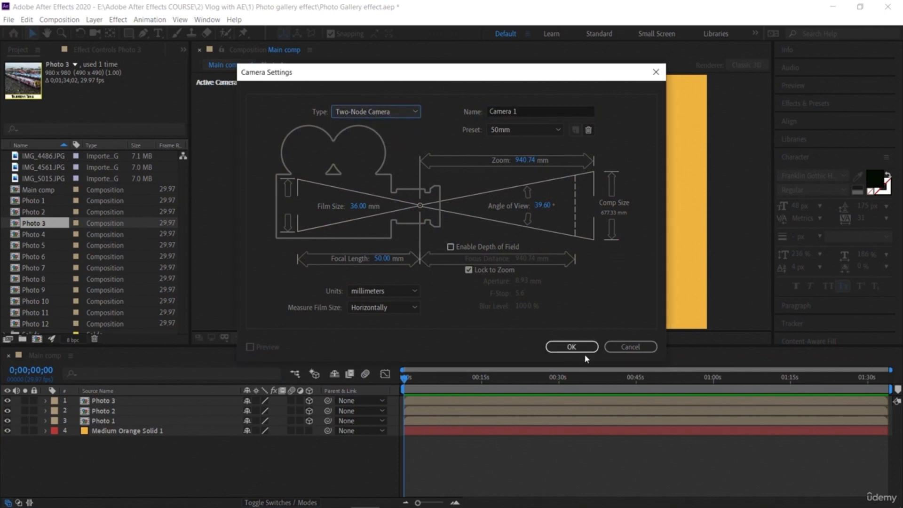
pyautogui.click(571, 346)
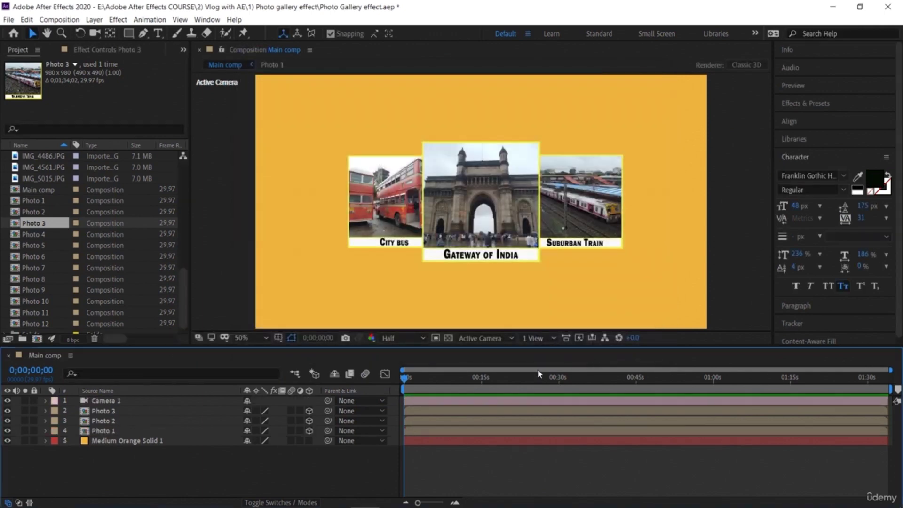
# Step: Add a 3D null object to Main comp and parent Camera 1 to it
pyautogui.click(269, 473)
pyautogui.rightClick(278, 466)
pyautogui.moveTo(372, 356)
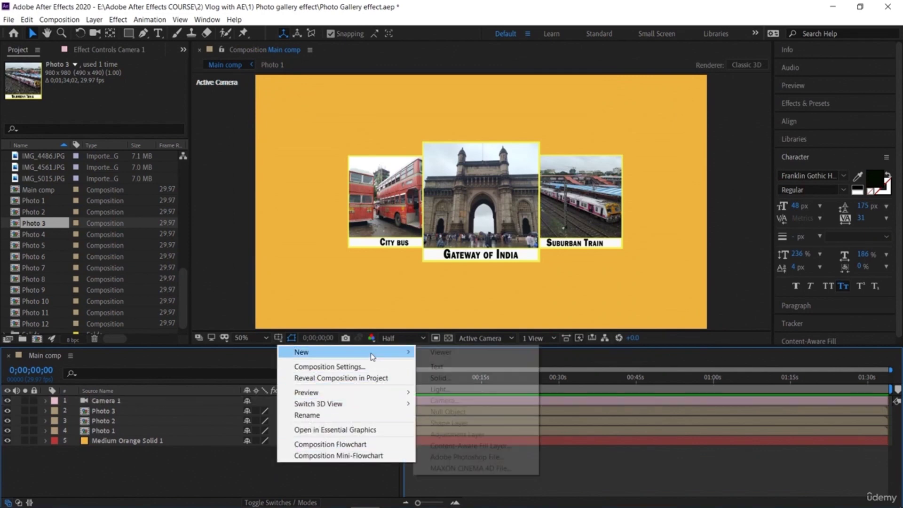
pyautogui.click(451, 411)
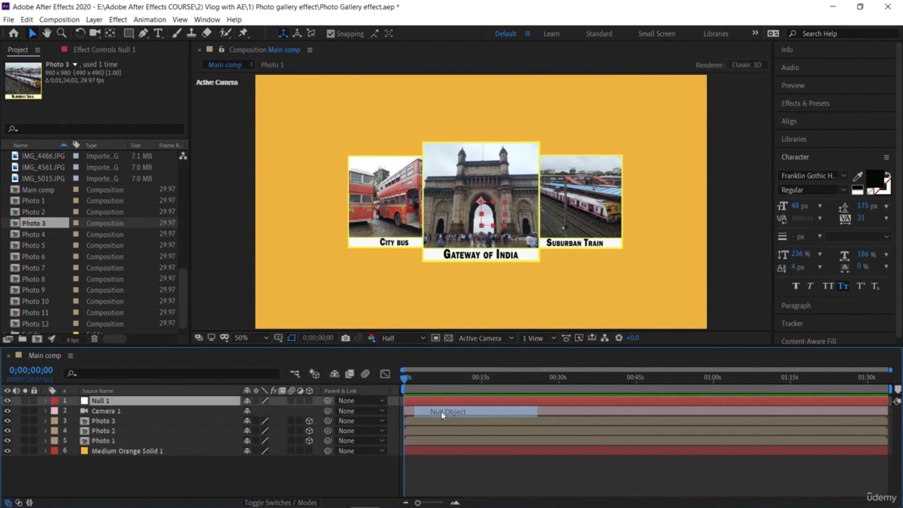
pyautogui.click(309, 400)
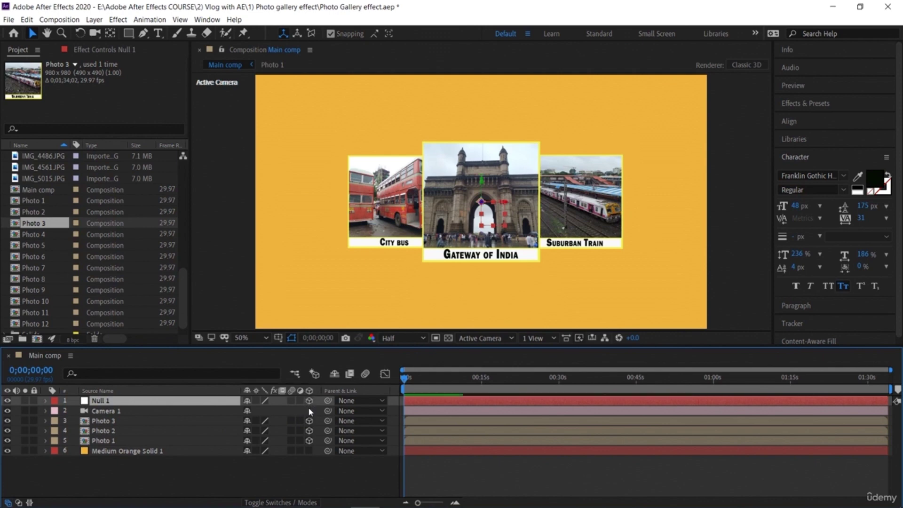
pyautogui.moveTo(329, 411); pyautogui.dragTo(194, 406)
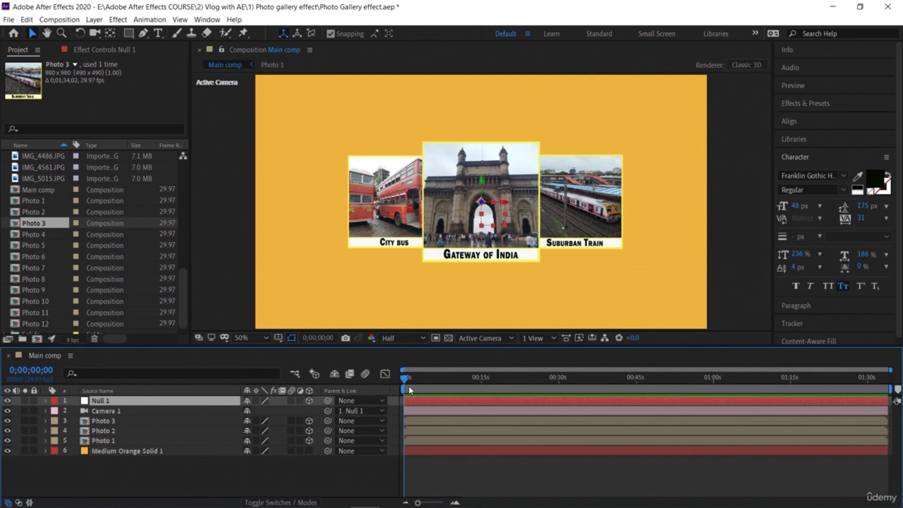
# Step: Reveal the null's transform properties and start Position keyframes at 0;00;00;15
pyautogui.click(46, 400)
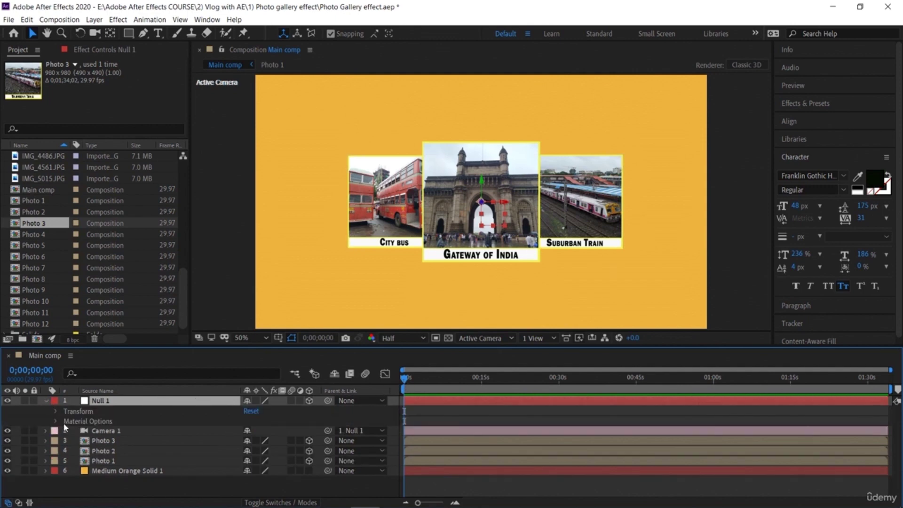
pyautogui.click(47, 401)
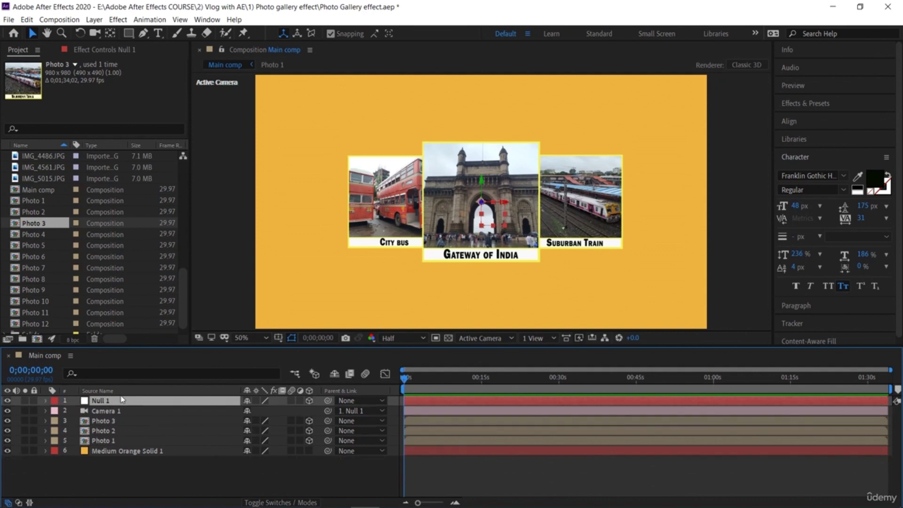
pyautogui.click(46, 401)
pyautogui.click(56, 411)
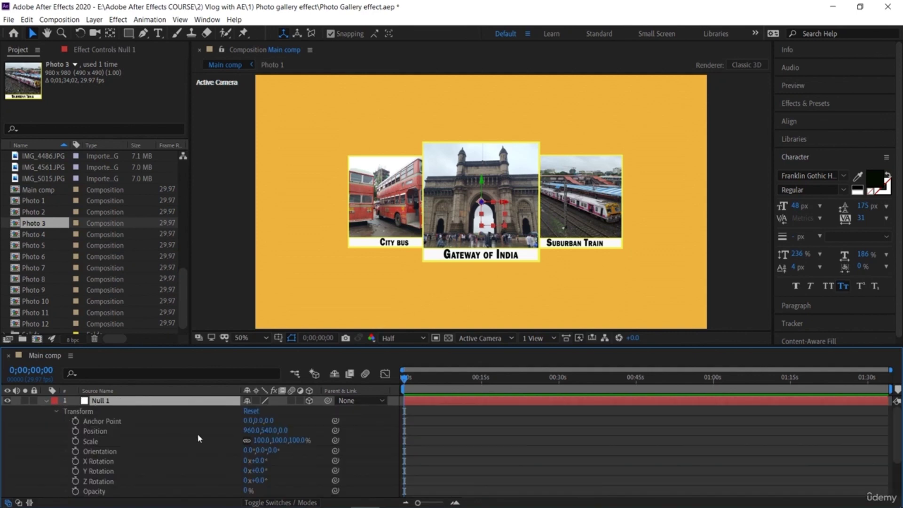
pyautogui.click(456, 502)
pyautogui.click(456, 502)
pyautogui.click(456, 502)
pyautogui.click(456, 502)
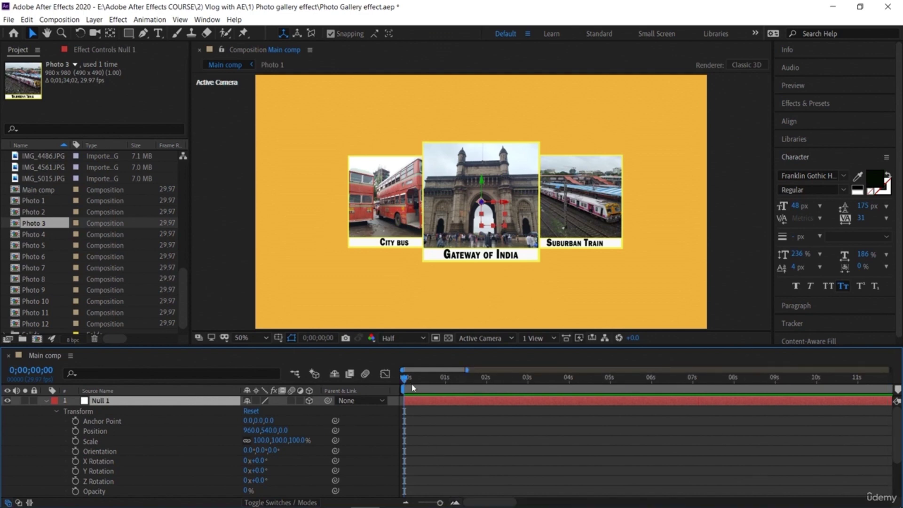
pyautogui.moveTo(405, 380); pyautogui.dragTo(425, 379)
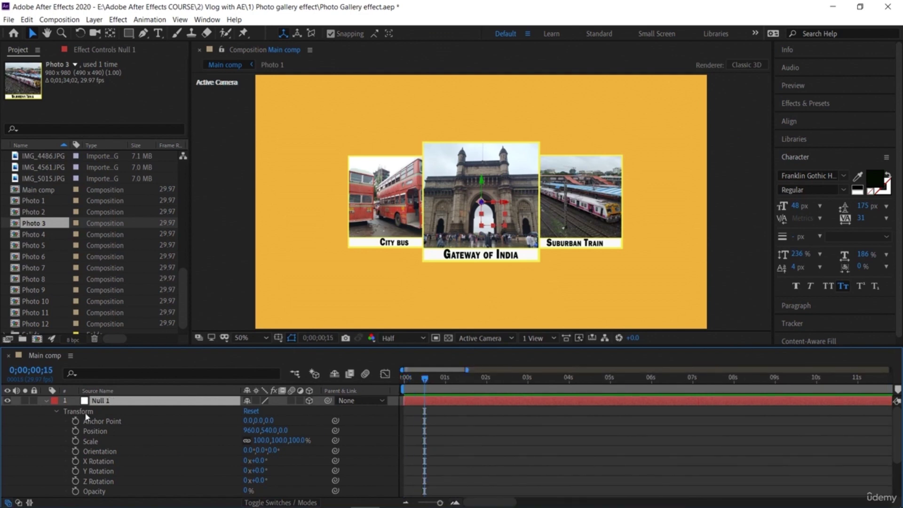
pyautogui.click(76, 432)
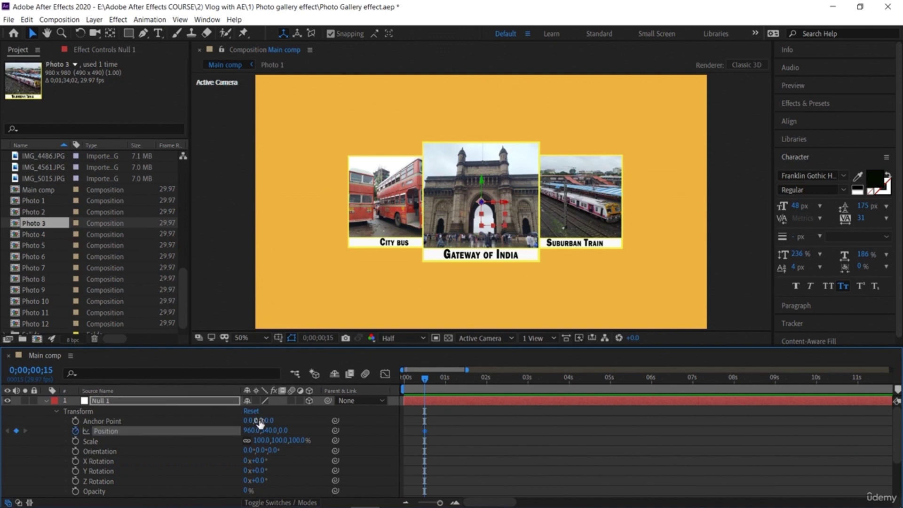
# Step: Set the null's Y position to 545 at the first keyframe and undo the trial change to its Z position
pyautogui.moveTo(268, 433); pyautogui.dragTo(300, 484)
pyautogui.hotkey('ctrl', 'z')
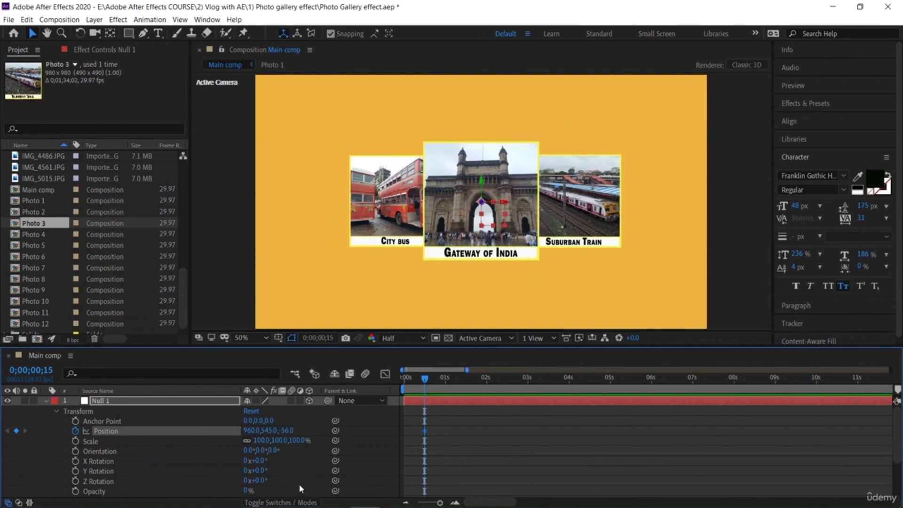
pyautogui.hotkey('ctrl', 'z')
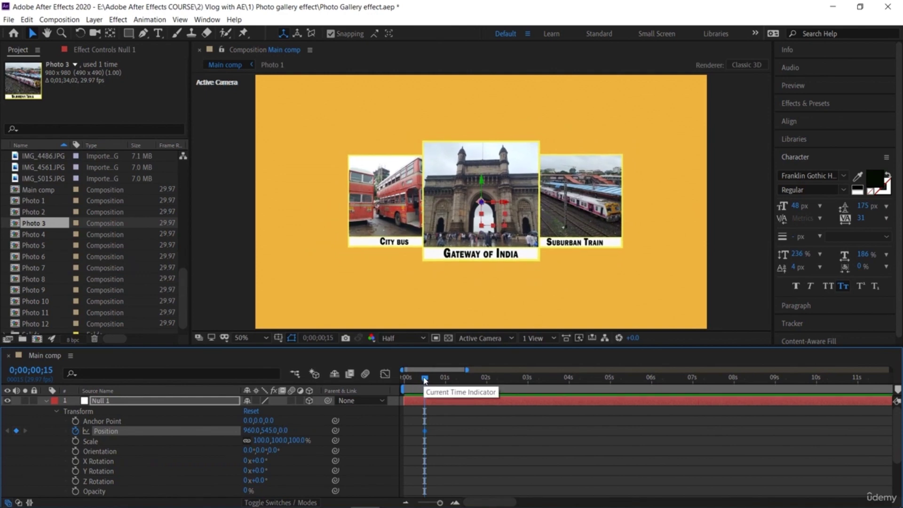
# Step: Key the null's Z position to 1771 at 0;00;01;00 and add a Position keyframe with the same values at 0;00;01;15
pyautogui.moveTo(424, 379); pyautogui.dragTo(444, 379)
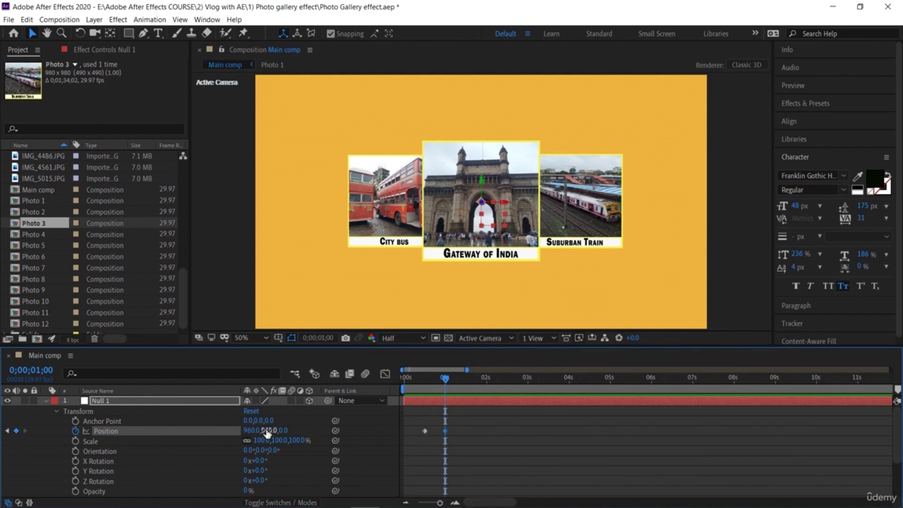
pyautogui.moveTo(283, 432); pyautogui.dragTo(902, 447)
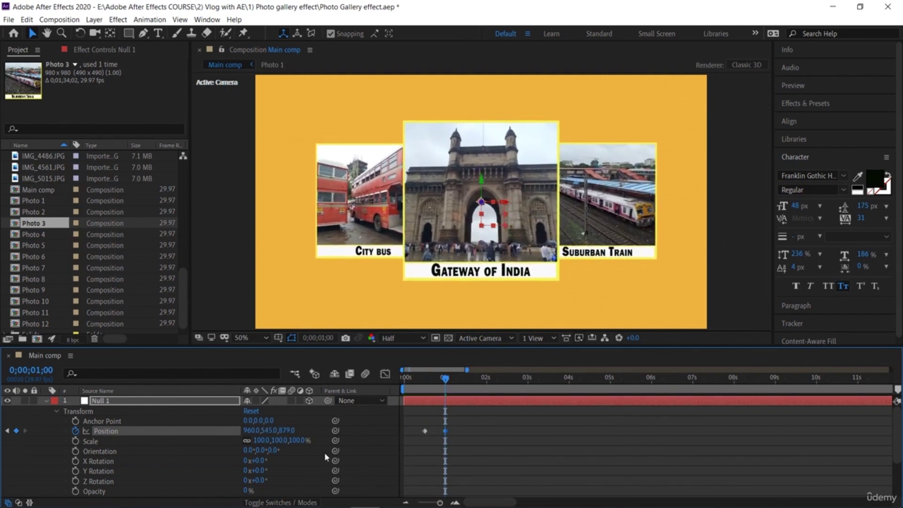
pyautogui.moveTo(289, 431); pyautogui.dragTo(808, 427)
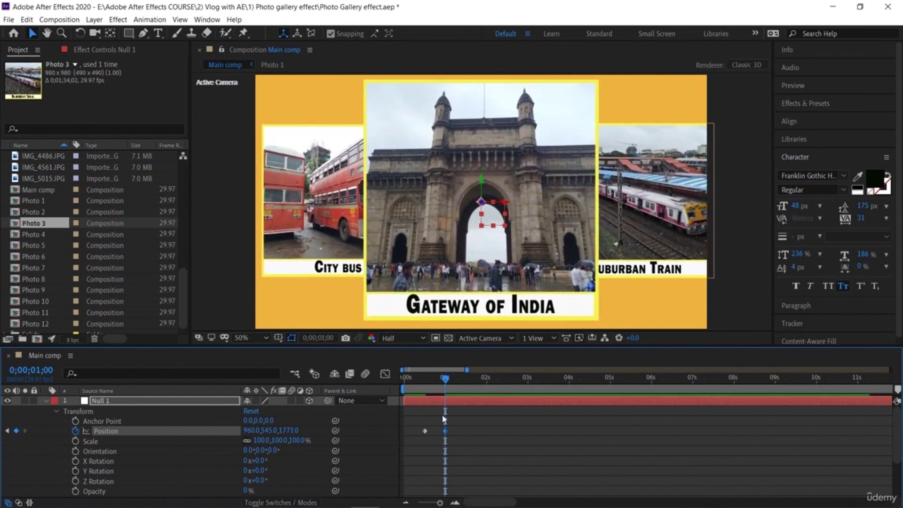
pyautogui.moveTo(446, 382); pyautogui.dragTo(467, 385)
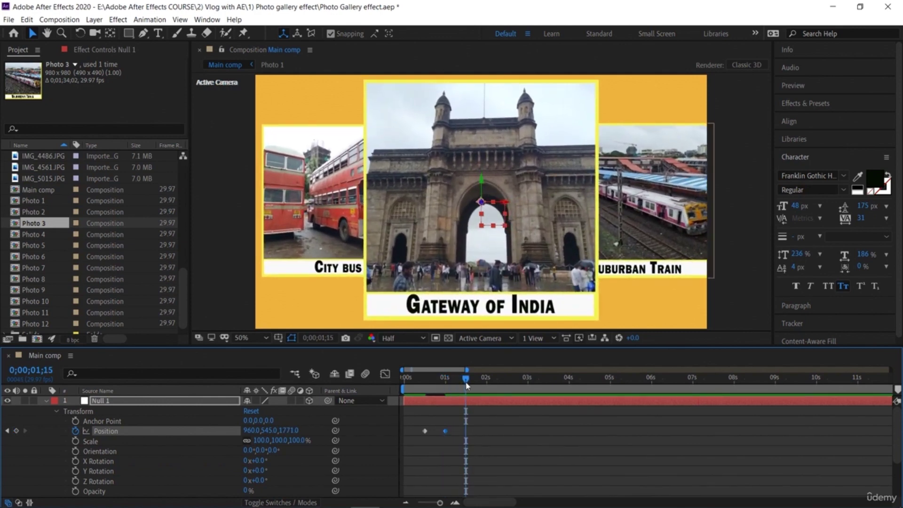
pyautogui.click(16, 431)
# Step: Apply Easy Ease to the null's Position keyframes at 0;00;00;15 and 0;00;01;00
pyautogui.moveTo(414, 420); pyautogui.dragTo(451, 437)
pyautogui.rightClick(446, 431)
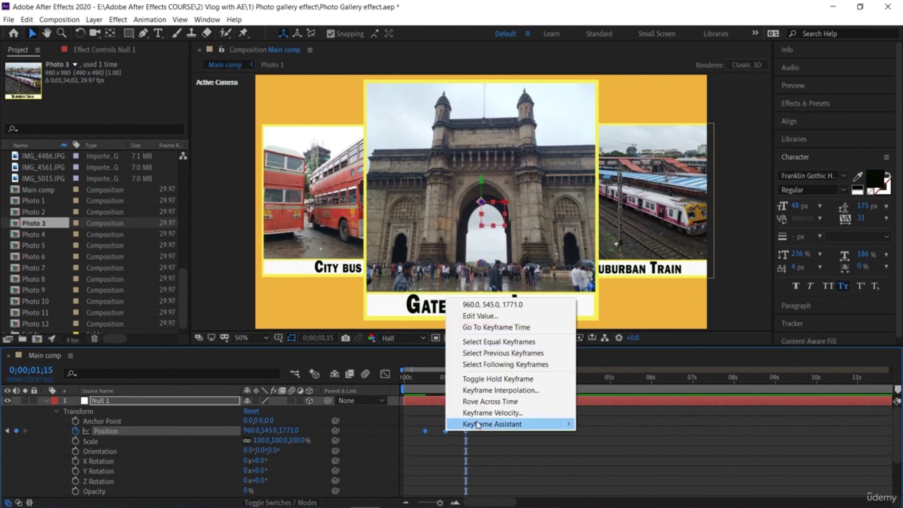
pyautogui.moveTo(477, 425)
pyautogui.click(649, 359)
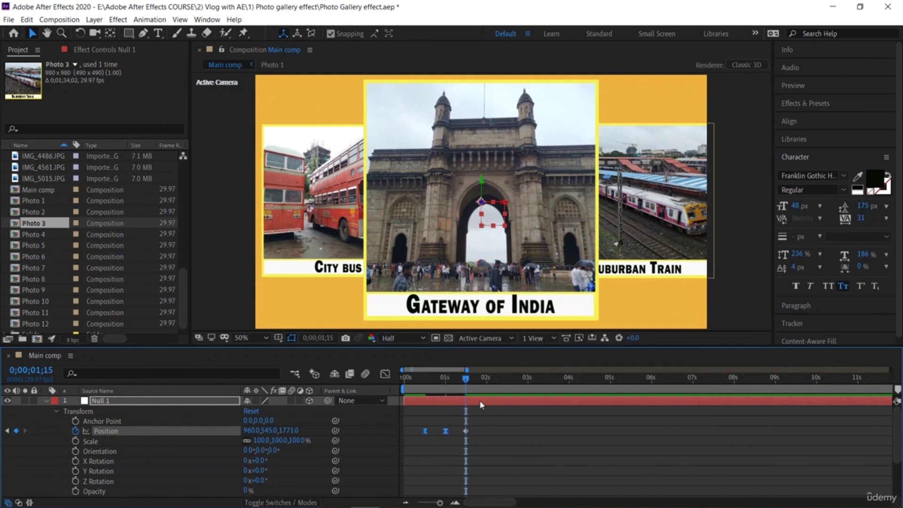
# Step: Keyframe the null's Position at 0;00;02;00 to 1599, 542, 2749 so the camera frames the Suburban Train photo
pyautogui.moveTo(465, 380); pyautogui.dragTo(487, 395)
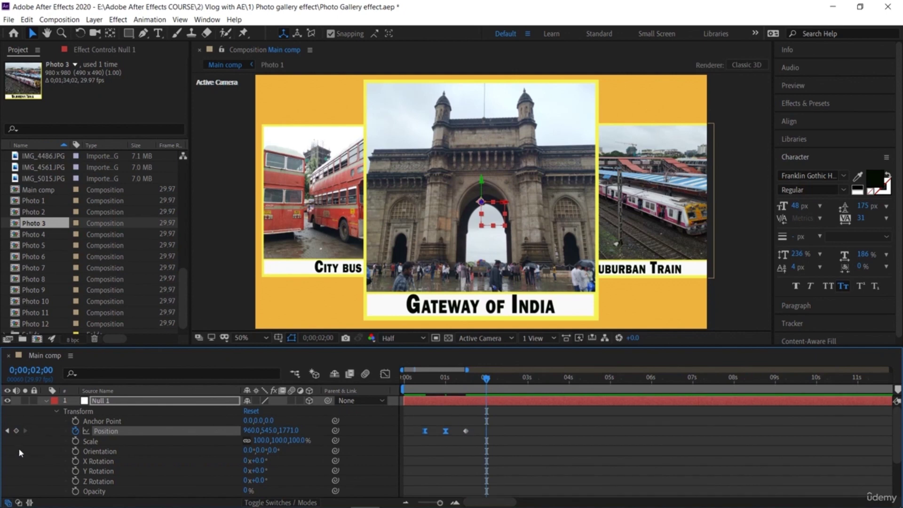
pyautogui.click(17, 430)
pyautogui.moveTo(275, 430); pyautogui.dragTo(546, 445)
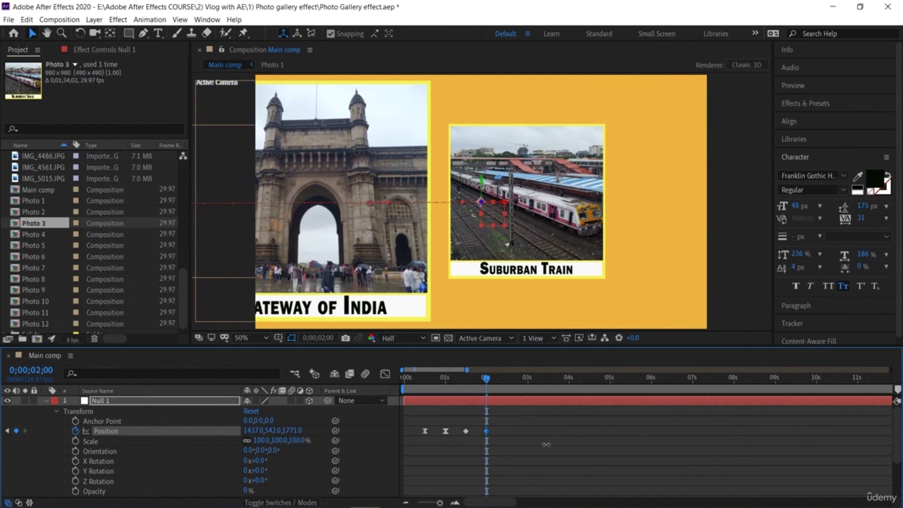
pyautogui.moveTo(292, 430); pyautogui.dragTo(700, 439)
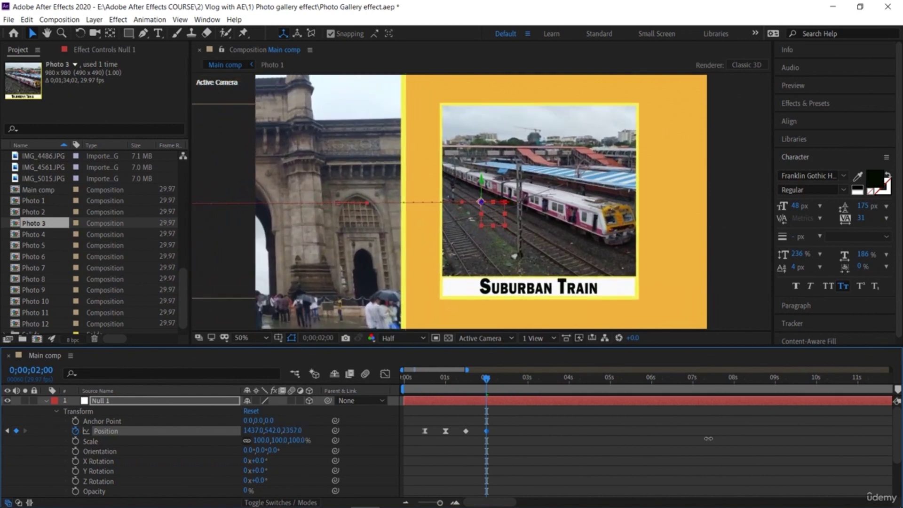
pyautogui.moveTo(255, 430); pyautogui.dragTo(353, 438)
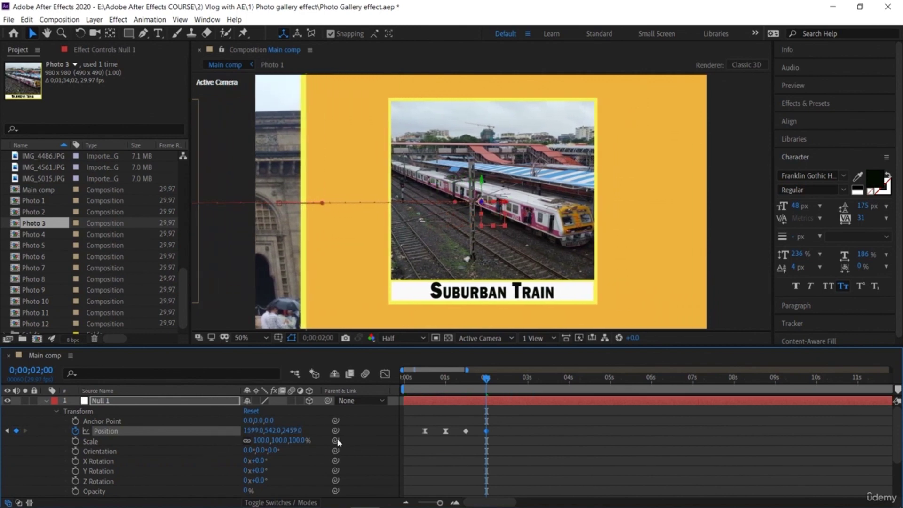
pyautogui.moveTo(292, 431); pyautogui.dragTo(478, 440)
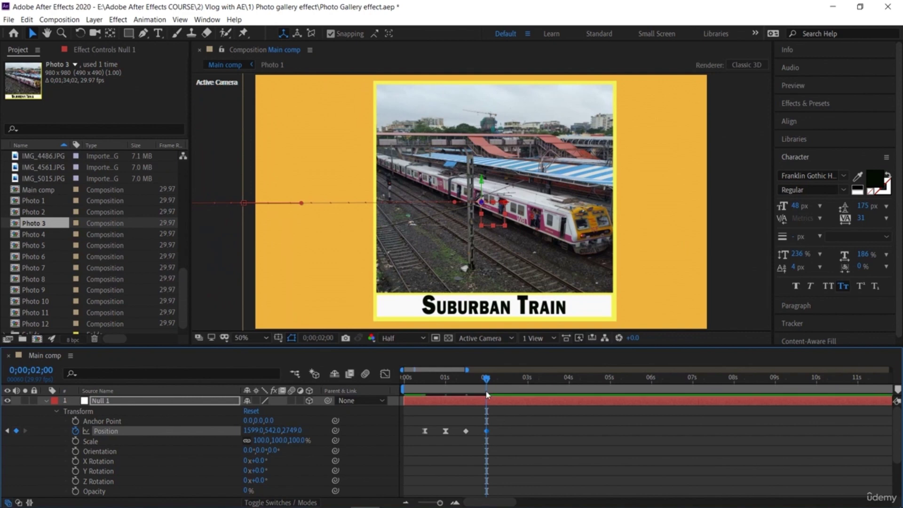
# Step: Apply Easy Ease to the null's Position keyframes at 0;00;01;15 and 0;00;02;00
pyautogui.moveTo(461, 417); pyautogui.dragTo(497, 444)
pyautogui.rightClick(466, 431)
pyautogui.moveTo(548, 428)
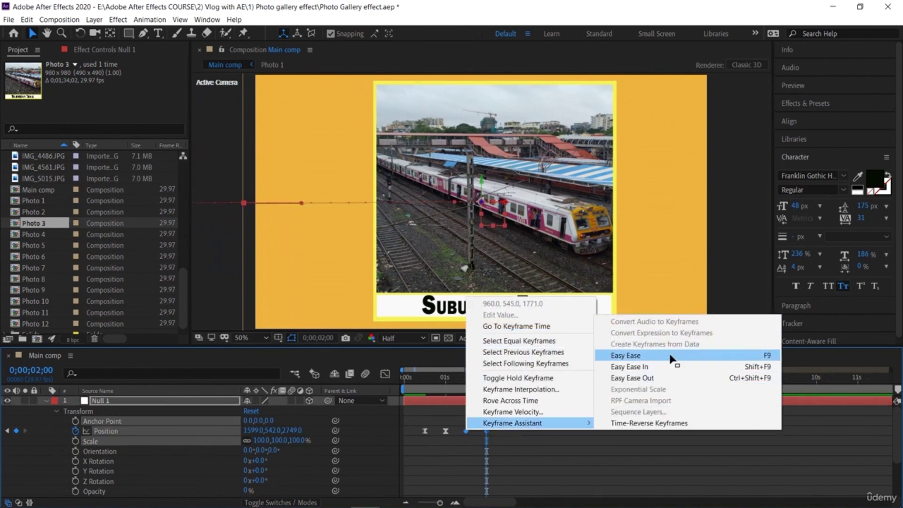
pyautogui.click(672, 359)
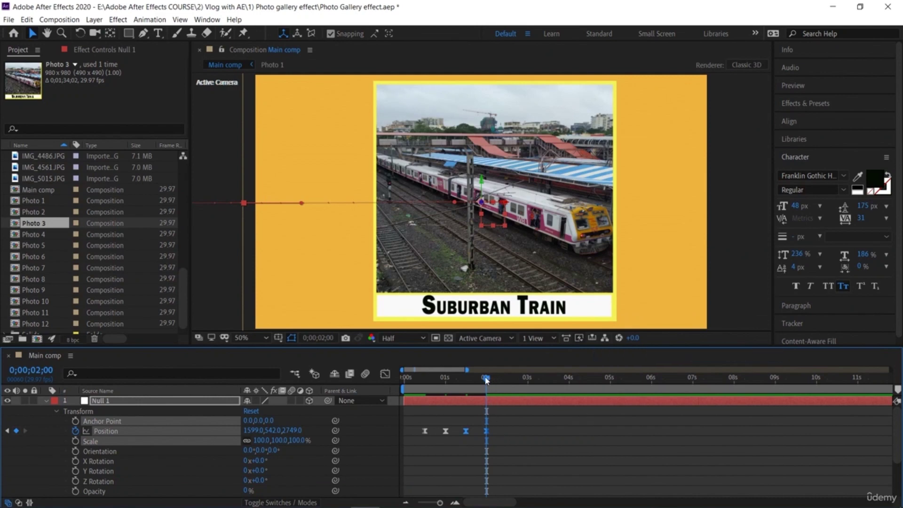
# Step: Play back the camera animation in Main comp from the first frame to check its timing
pyautogui.moveTo(486, 380); pyautogui.dragTo(378, 391)
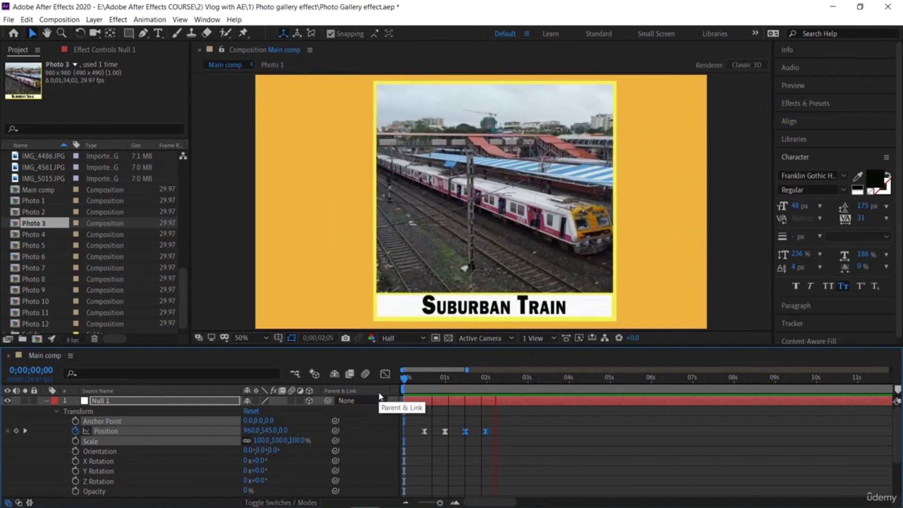
pyautogui.press('space')
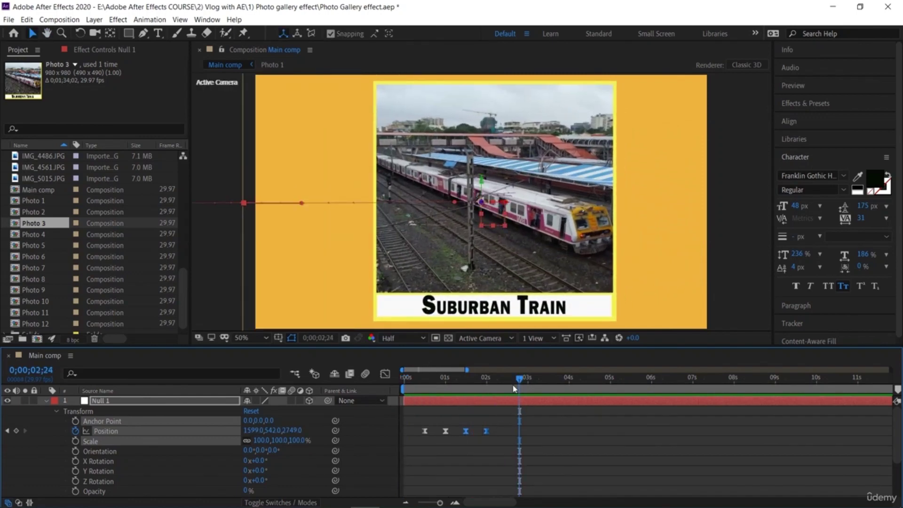
pyautogui.moveTo(521, 380); pyautogui.dragTo(391, 436)
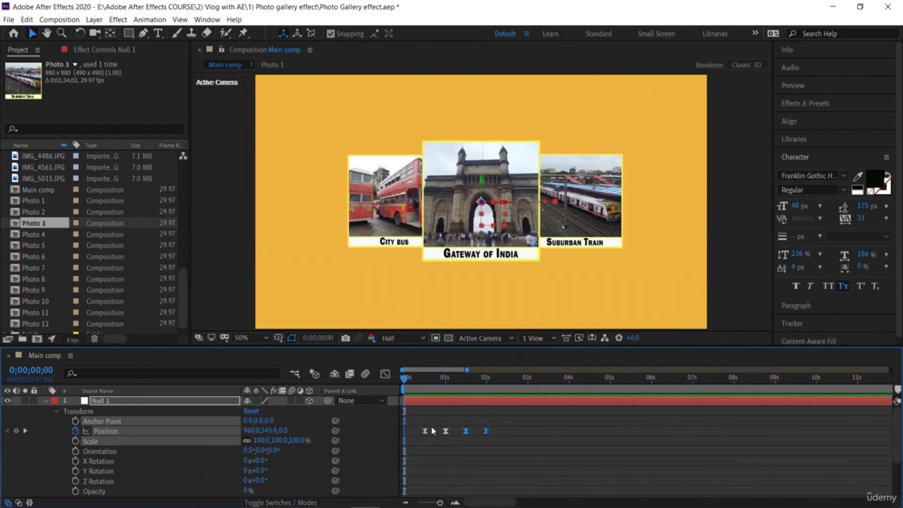
# Step: Spread the null's last three Position keyframes out to about 1.5, 2 and 3 seconds to slow the camera moves
pyautogui.moveTo(417, 422); pyautogui.dragTo(492, 435)
pyautogui.click(416, 419)
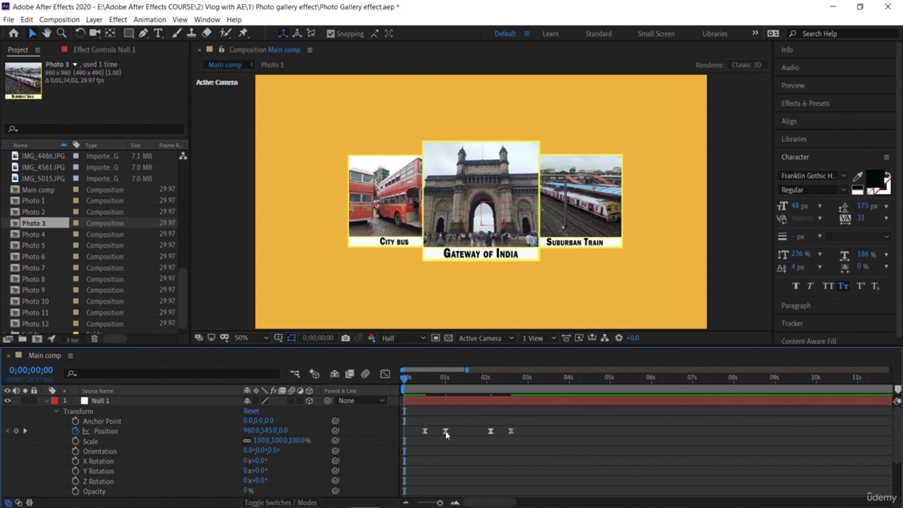
pyautogui.moveTo(447, 431); pyautogui.dragTo(469, 432)
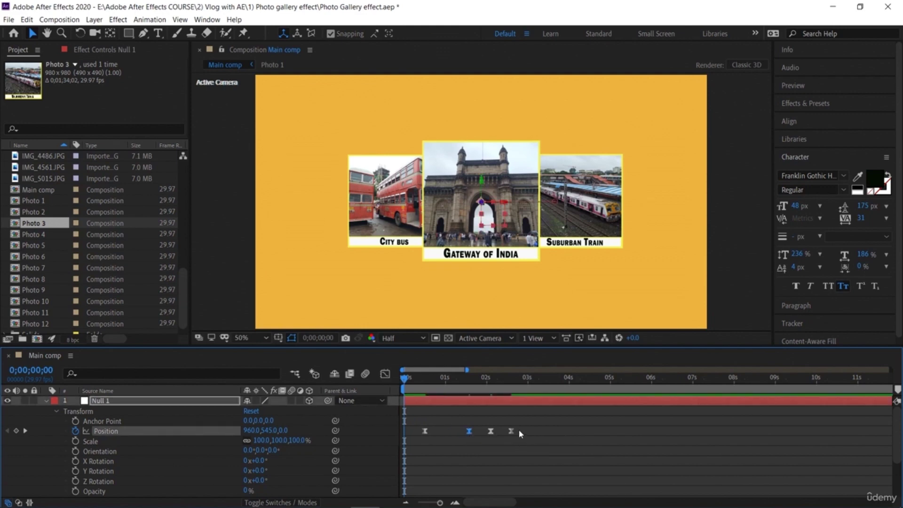
pyautogui.moveTo(512, 431)
pyautogui.mouseDown()
pyautogui.moveTo(553, 435)
pyautogui.moveTo(530, 432)
pyautogui.mouseUp()
# Step: Play back the retimed camera moves between the Gateway of India and Suburban Train photos from the start
pyautogui.press('space')
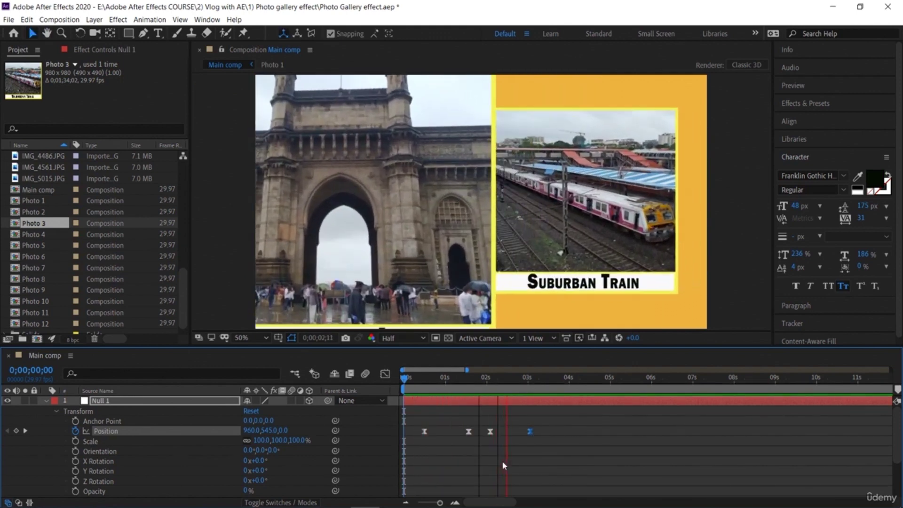
pyautogui.click(552, 394)
pyautogui.moveTo(552, 384); pyautogui.dragTo(374, 391)
pyautogui.press('space')
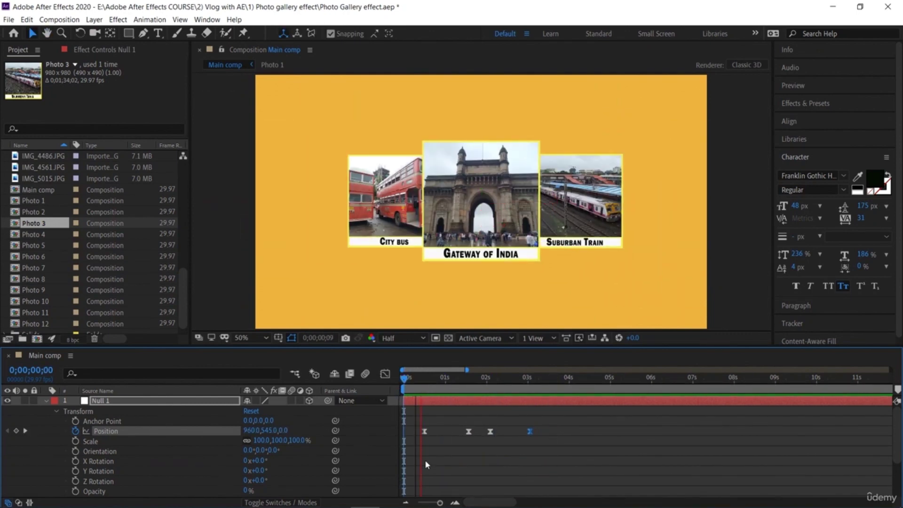
# Step: Reshape the null's Position speed graph by lengthening the keyframe influence handles so both camera moves have steep central peaks
pyautogui.click(385, 374)
pyautogui.click(424, 473)
pyautogui.moveTo(432, 475); pyautogui.dragTo(454, 476)
pyautogui.click(490, 474)
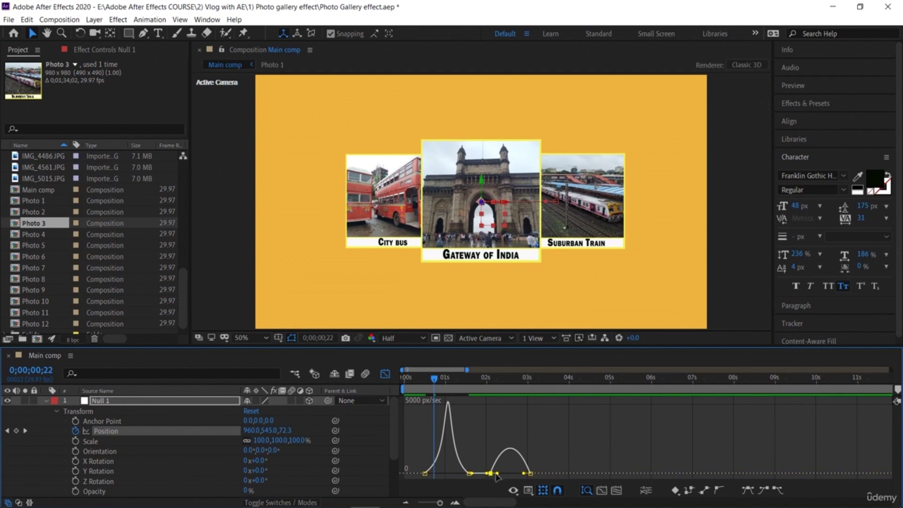
pyautogui.moveTo(497, 475); pyautogui.dragTo(492, 455)
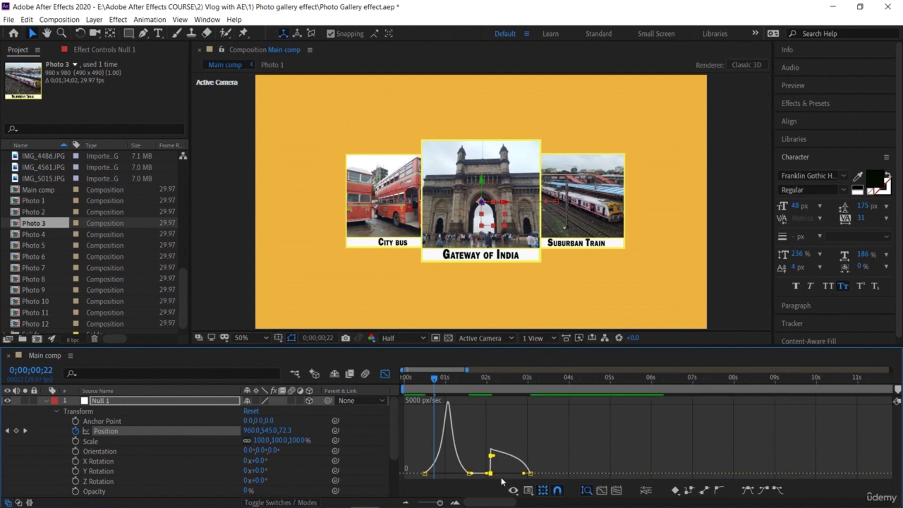
pyautogui.hotkey('ctrl', 'z')
pyautogui.moveTo(499, 475); pyautogui.dragTo(518, 473)
pyautogui.press('pageup')
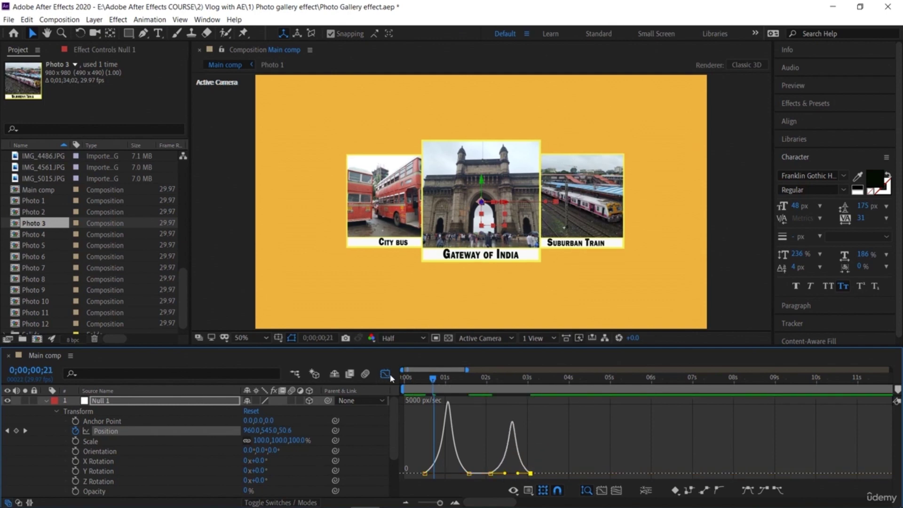
# Step: Play back the reshaped camera moves from the start, and close the speed graph
pyautogui.press('space')
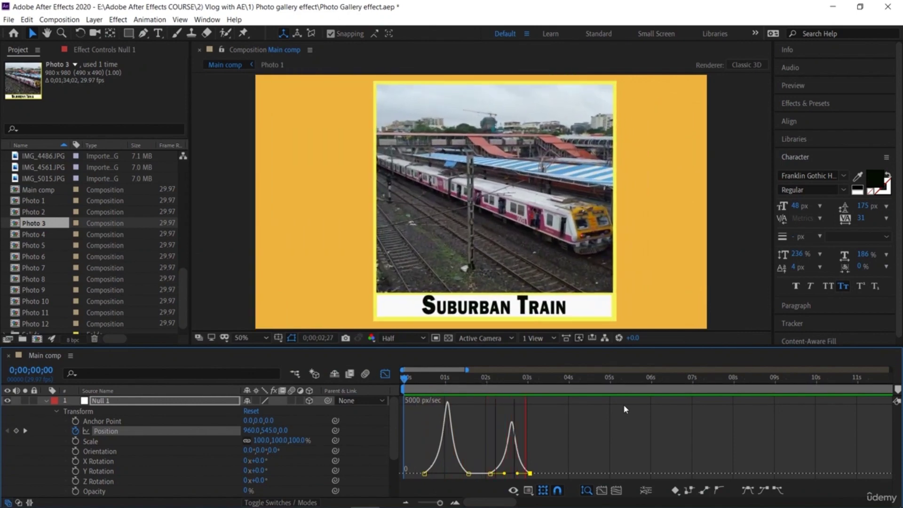
pyautogui.press('space')
pyautogui.moveTo(561, 380); pyautogui.dragTo(382, 382)
pyautogui.click(386, 373)
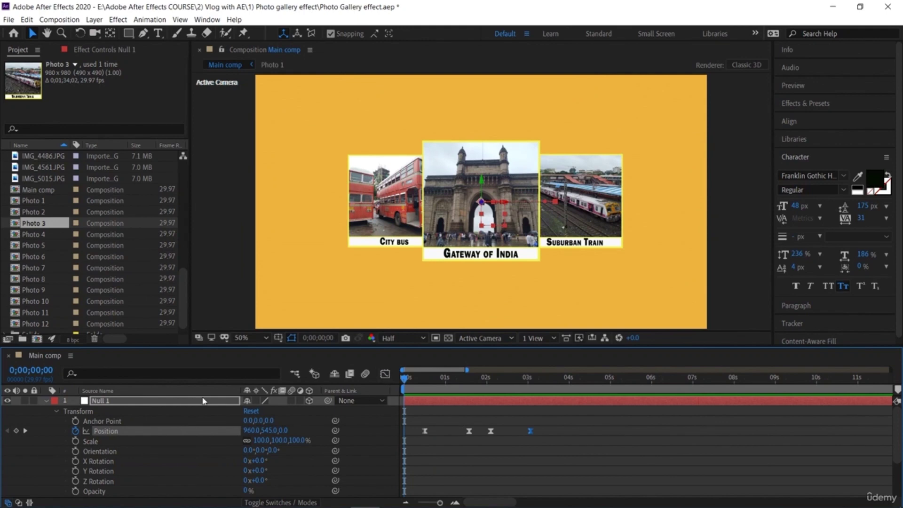
pyautogui.click(45, 400)
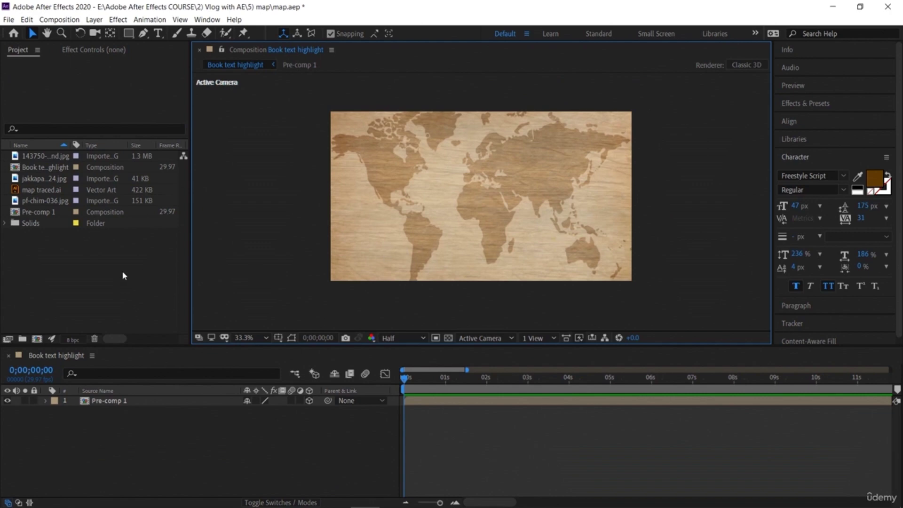
# Step: Create a yellow 1920 x 1080 px solid in the Book text highlight comp and place it below Pre-comp 1
pyautogui.rightClick(179, 459)
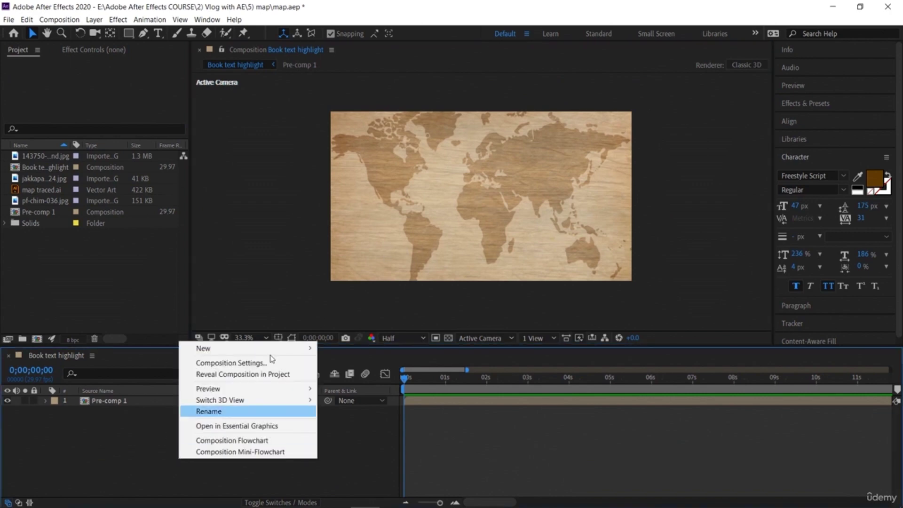
pyautogui.moveTo(279, 350)
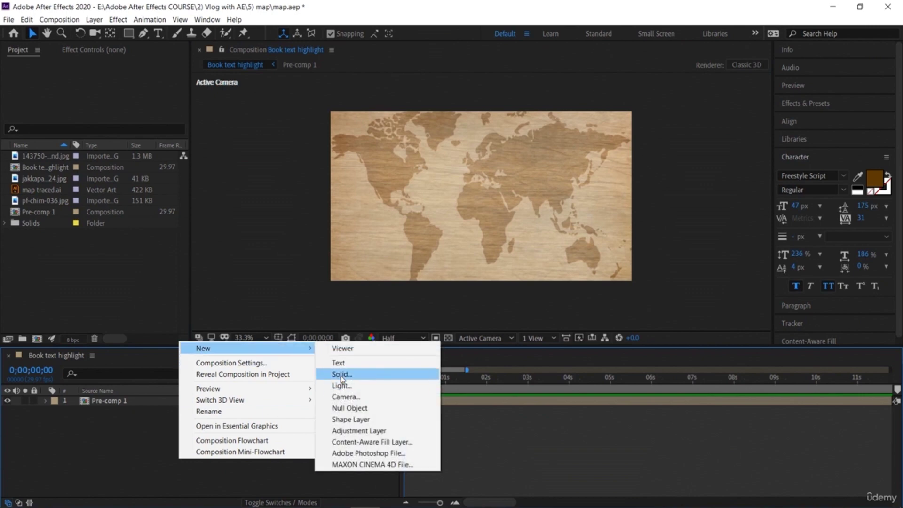
pyautogui.click(341, 373)
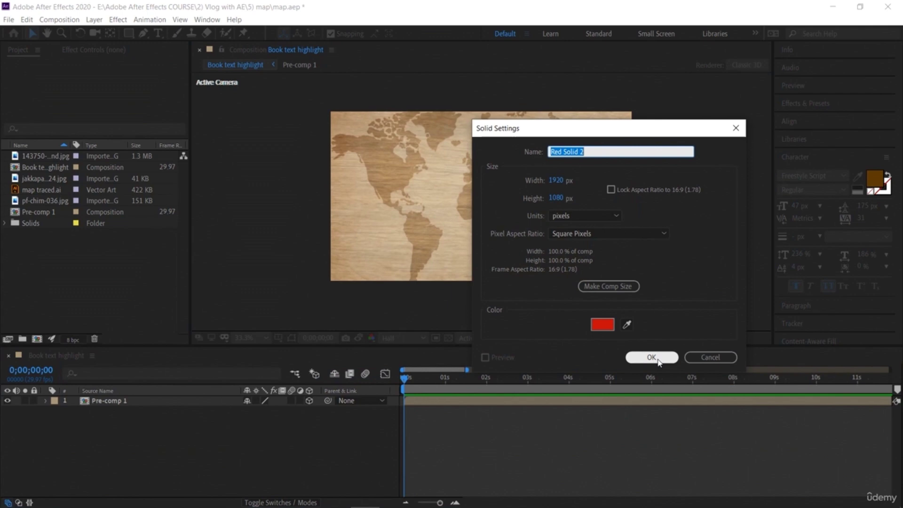
pyautogui.click(602, 324)
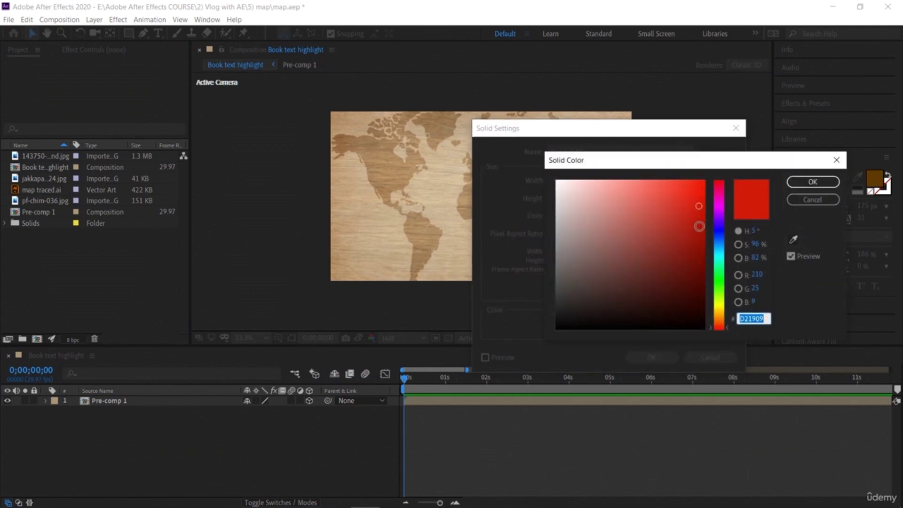
pyautogui.click(719, 308)
pyautogui.moveTo(677, 207); pyautogui.dragTo(672, 199)
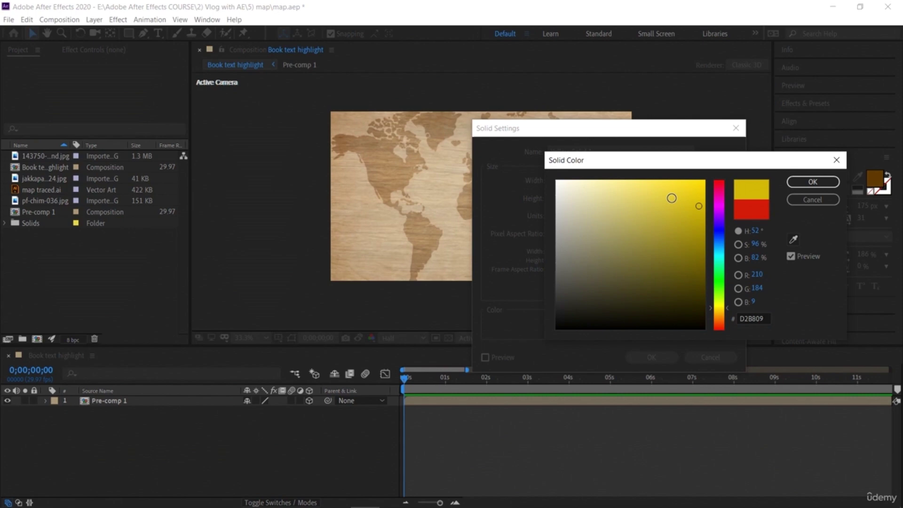
pyautogui.click(805, 184)
pyautogui.click(650, 357)
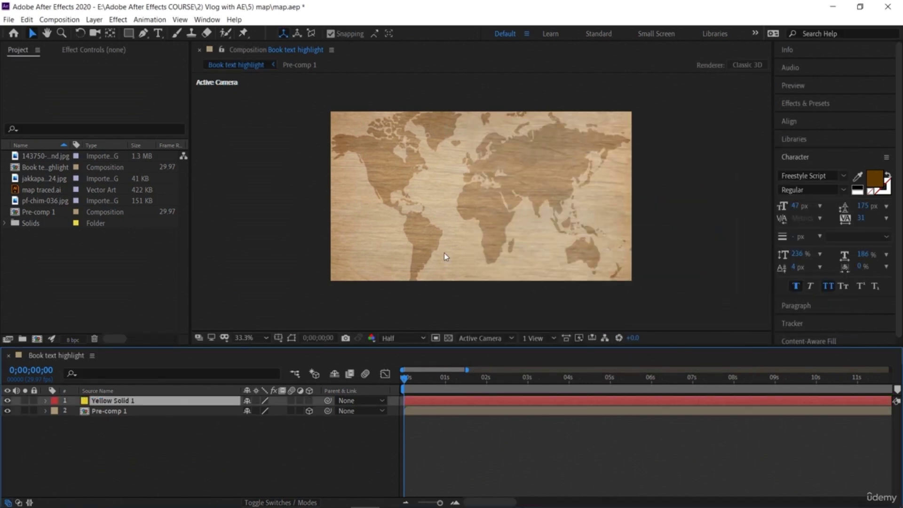
pyautogui.moveTo(179, 407); pyautogui.dragTo(117, 416)
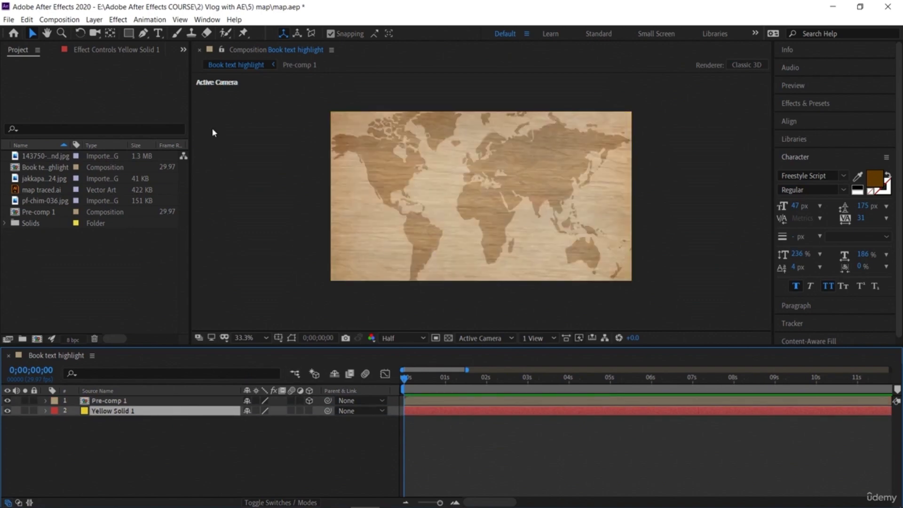
# Step: Draw a curved open mask path on the yellow solid with the Pen tool, from South America's east coast arching to East Asia
pyautogui.click(143, 33)
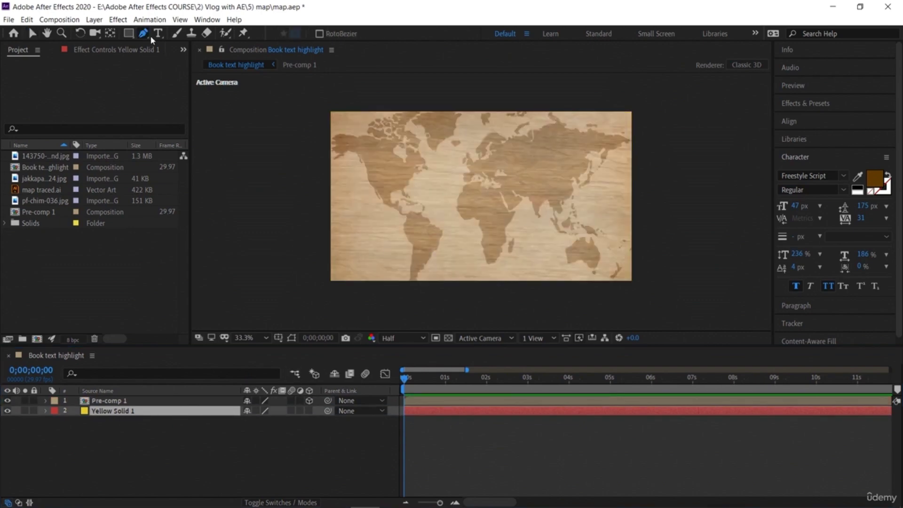
pyautogui.click(249, 337)
pyautogui.click(259, 241)
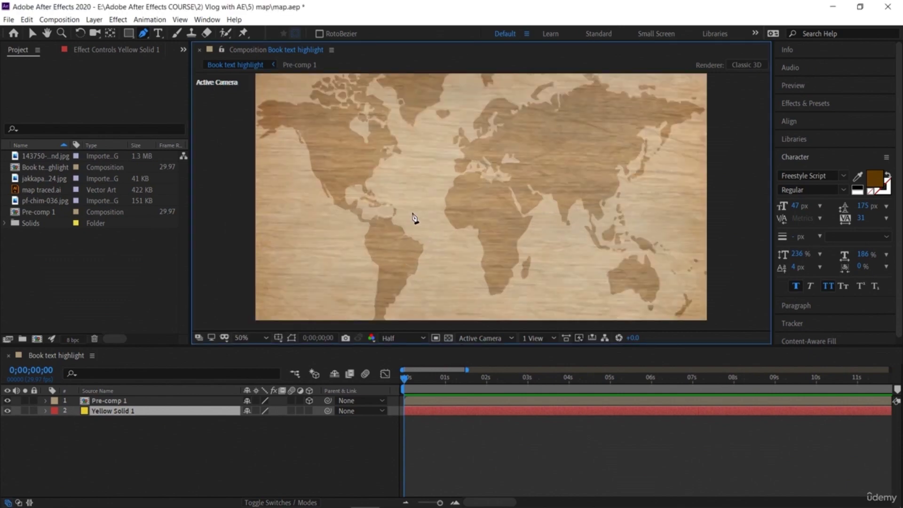
pyautogui.click(413, 267)
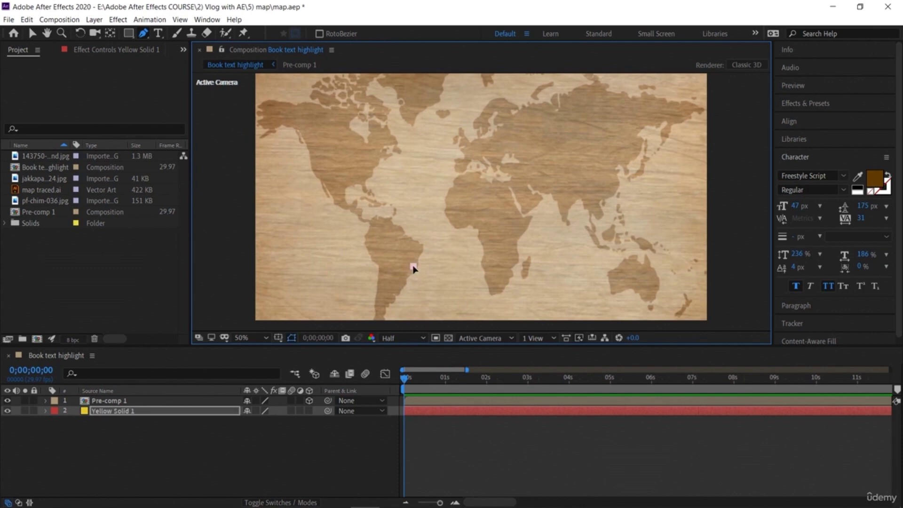
pyautogui.hotkey('ctrl', 'z')
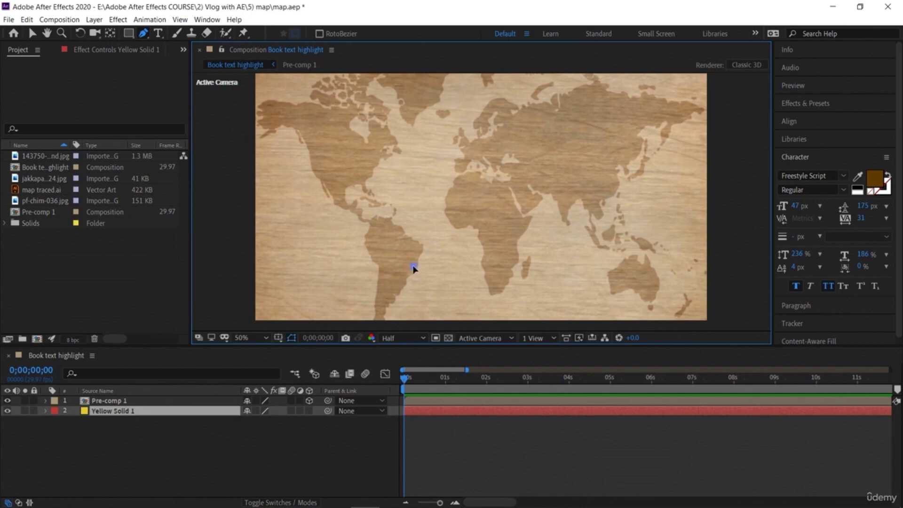
pyautogui.click(413, 267)
pyautogui.moveTo(412, 266); pyautogui.dragTo(386, 242)
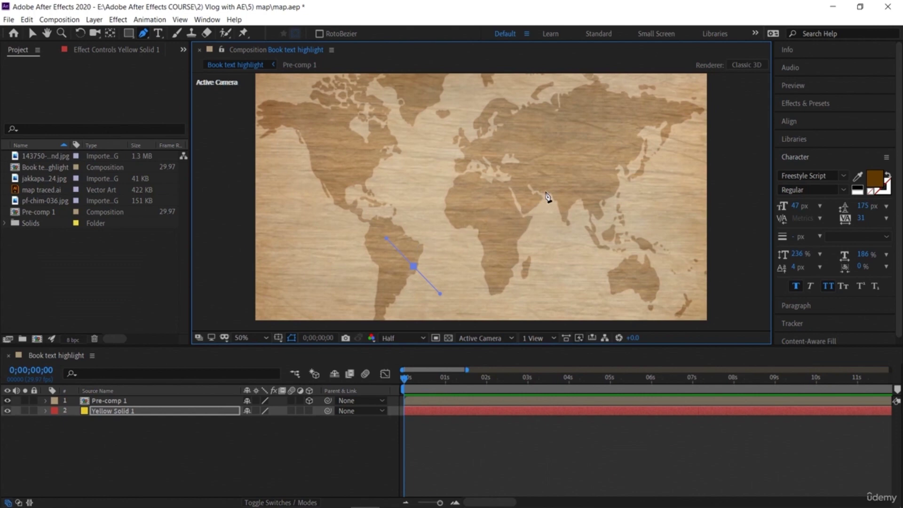
pyautogui.click(626, 173)
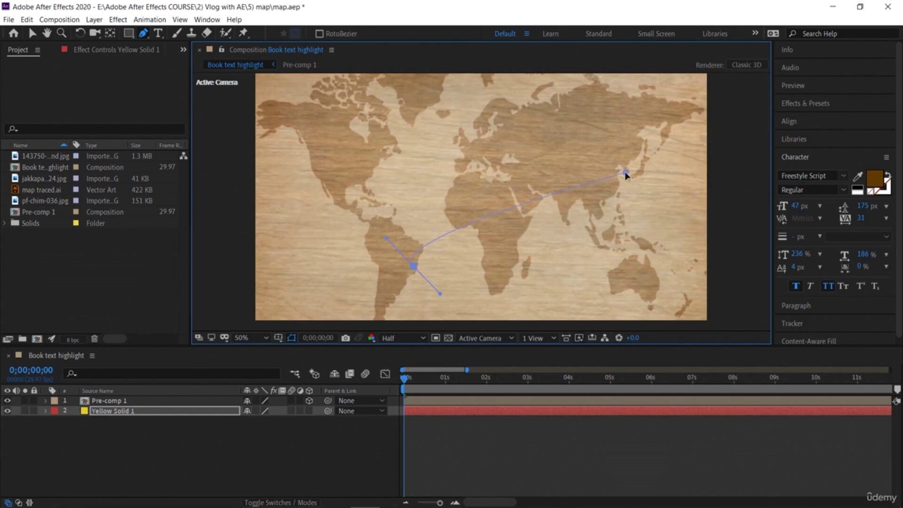
pyautogui.moveTo(621, 173); pyautogui.dragTo(709, 199)
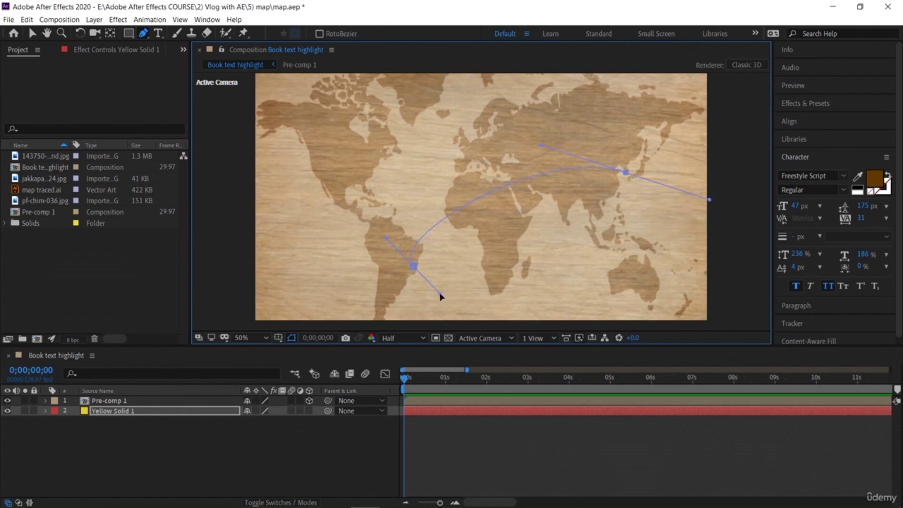
pyautogui.moveTo(440, 295); pyautogui.dragTo(417, 328)
# Step: Apply the Stroke effect to the yellow solid with Paint Style On Transparent and All Masks enabled
pyautogui.click(118, 19)
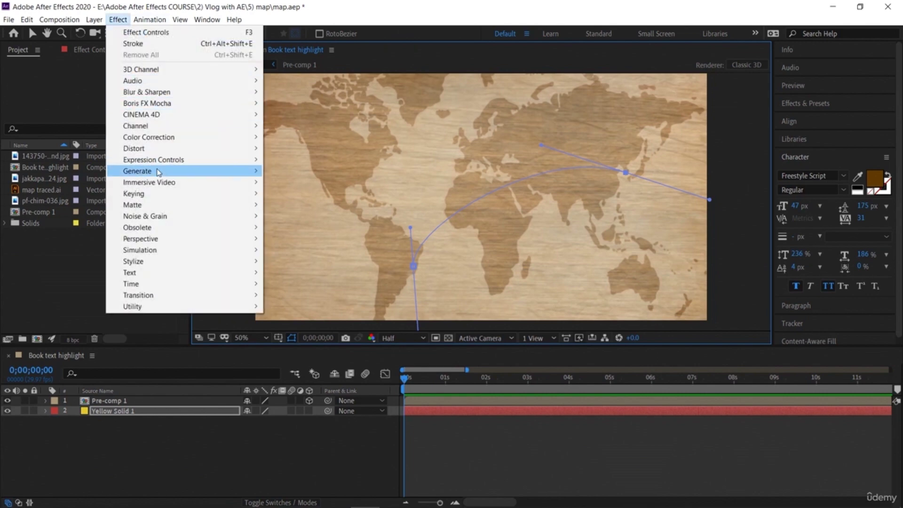
pyautogui.moveTo(158, 172)
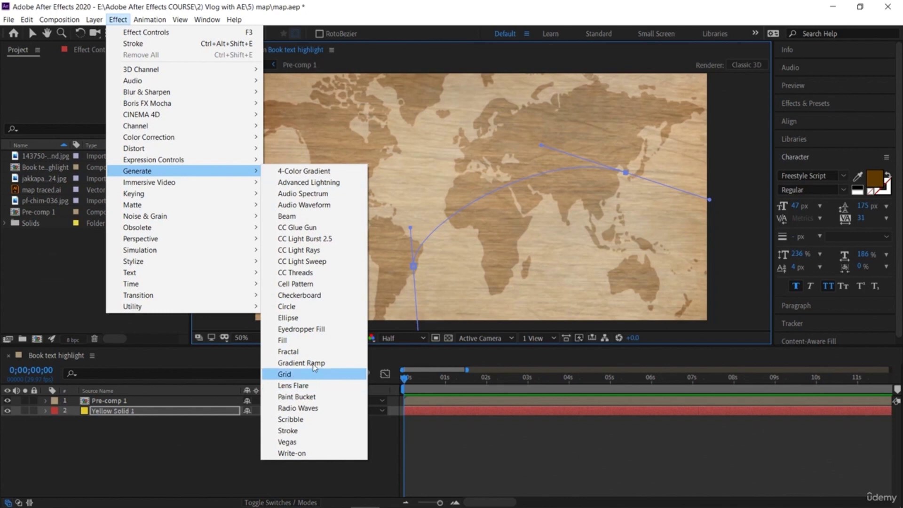
pyautogui.click(312, 430)
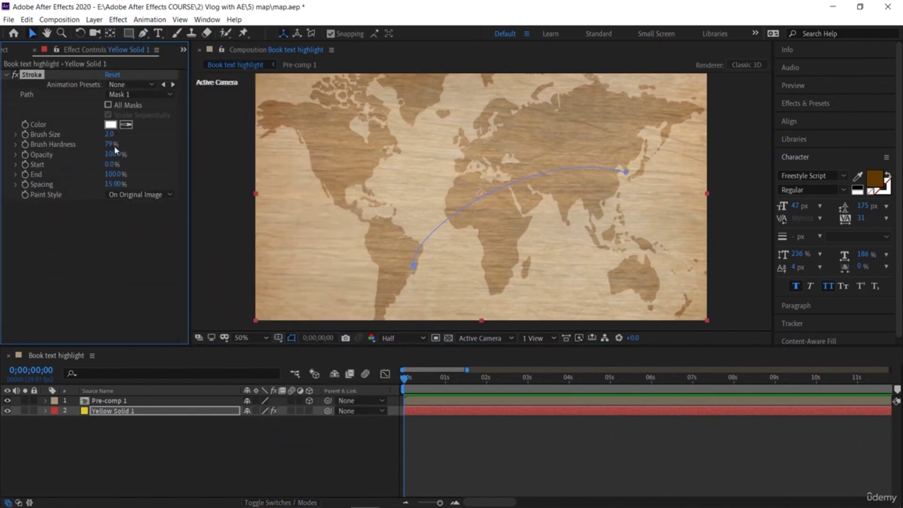
pyautogui.click(136, 195)
pyautogui.click(137, 220)
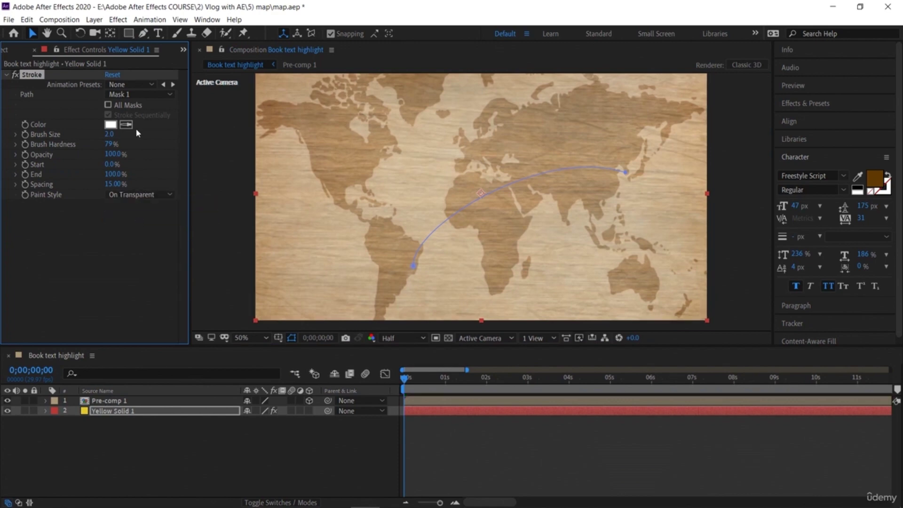
pyautogui.click(109, 105)
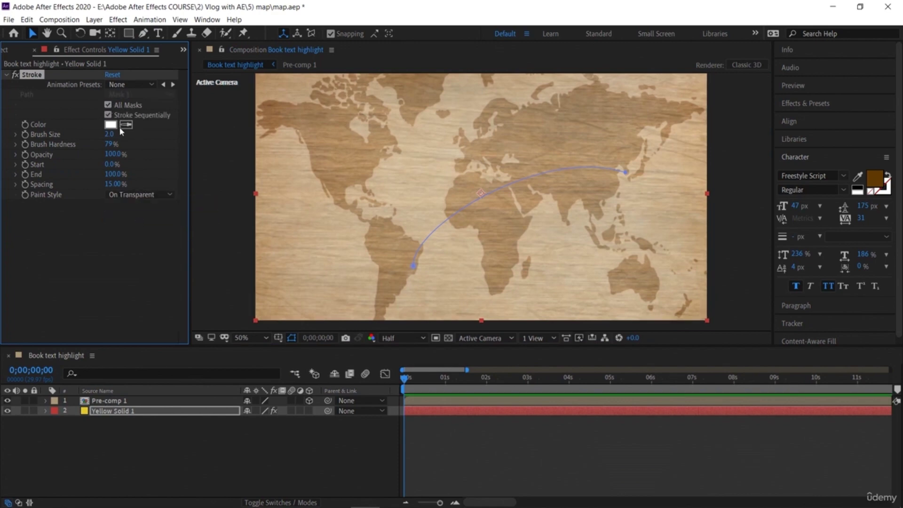
# Step: Move Yellow Solid 1 above Pre-comp 1 and set the stroke's Brush Size to 10.6
pyautogui.moveTo(111, 135); pyautogui.dragTo(194, 152)
pyautogui.moveTo(110, 413); pyautogui.dragTo(116, 398)
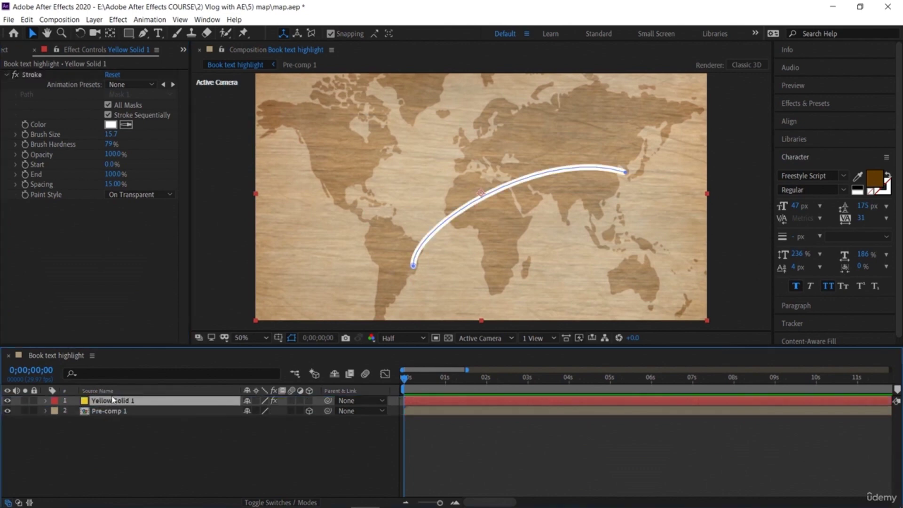
pyautogui.moveTo(111, 134)
pyautogui.mouseDown()
pyautogui.moveTo(63, 138)
pyautogui.moveTo(108, 159)
pyautogui.mouseUp()
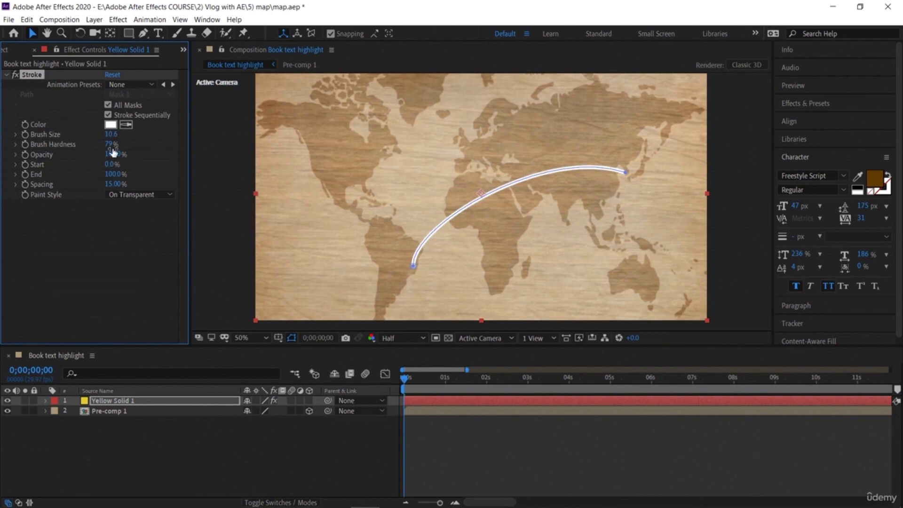
# Step: Change the stroke colour on Yellow Solid 1 to light yellow F9F474
pyautogui.click(110, 125)
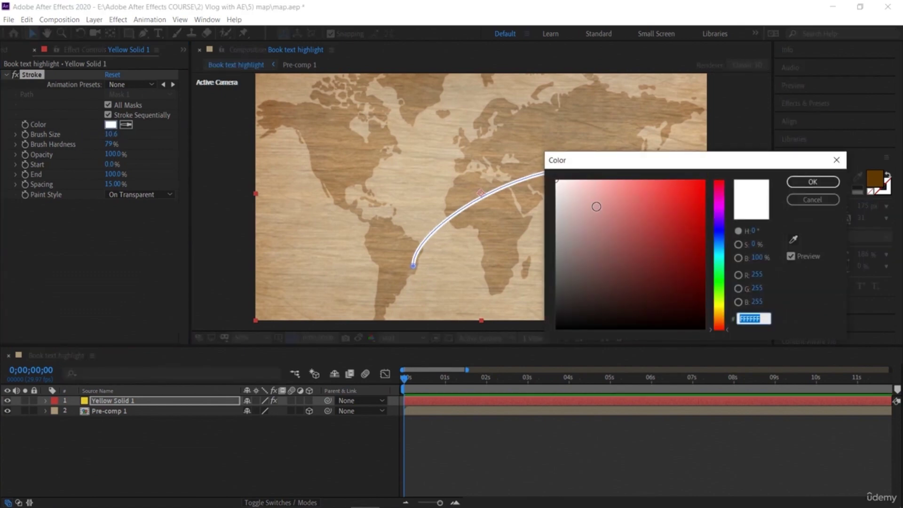
pyautogui.click(597, 207)
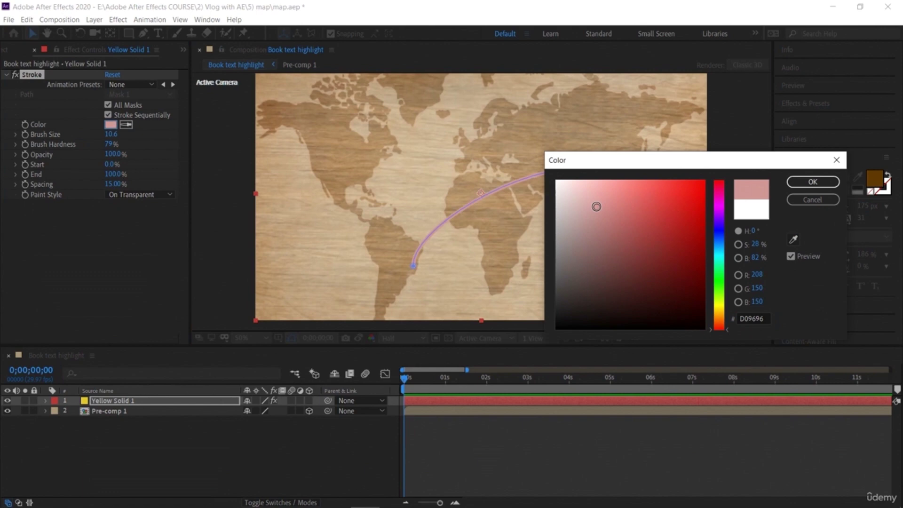
pyautogui.click(718, 306)
pyautogui.moveTo(639, 209); pyautogui.dragTo(635, 182)
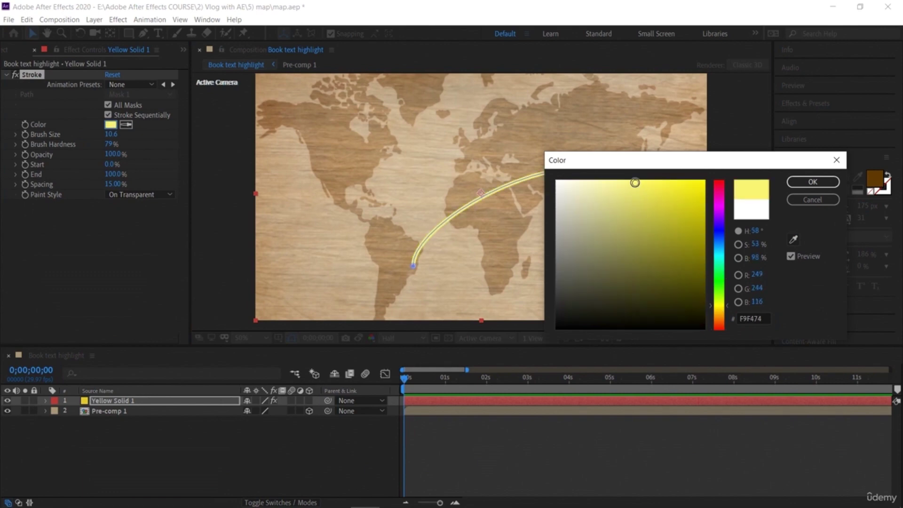
pyautogui.click(815, 184)
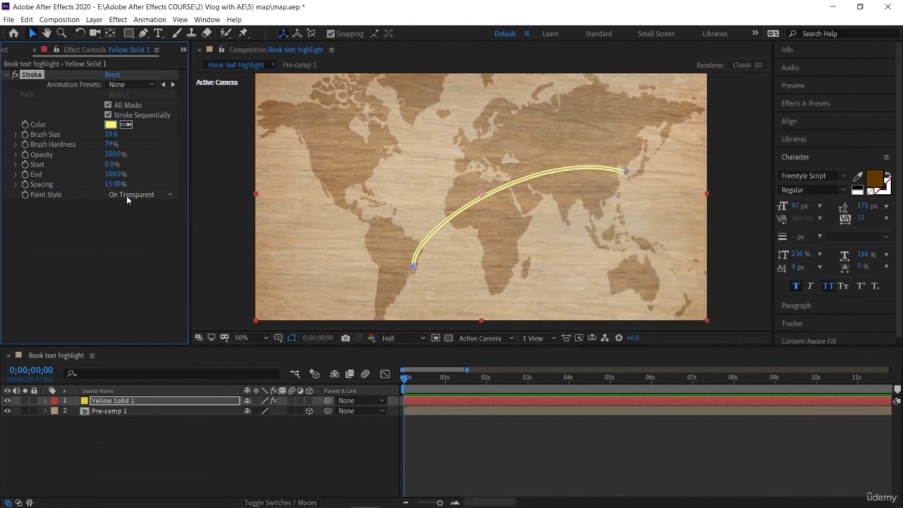
# Step: Set the stroke's Brush Size to 9.5 and its Brush Hardness to 50%
pyautogui.moveTo(115, 135); pyautogui.dragTo(108, 134)
pyautogui.moveTo(109, 144)
pyautogui.mouseDown()
pyautogui.moveTo(86, 143)
pyautogui.moveTo(154, 156)
pyautogui.moveTo(76, 157)
pyautogui.moveTo(109, 144)
pyautogui.moveTo(87, 143)
pyautogui.mouseUp()
pyautogui.click(110, 144)
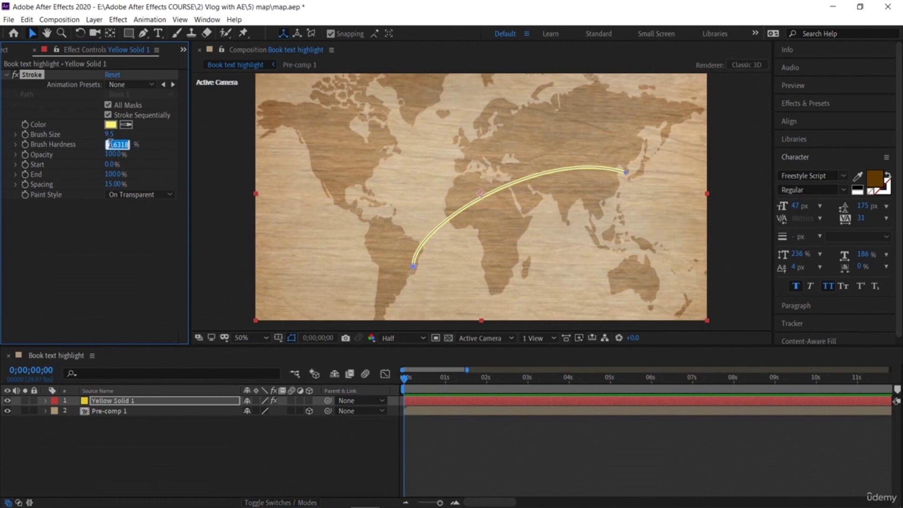
pyautogui.write('50')
pyautogui.press('Return')
# Step: Set the opacity of the stroke on Yellow Solid 1 to 75%
pyautogui.click(112, 154)
pyautogui.write('75')
pyautogui.press('Return')
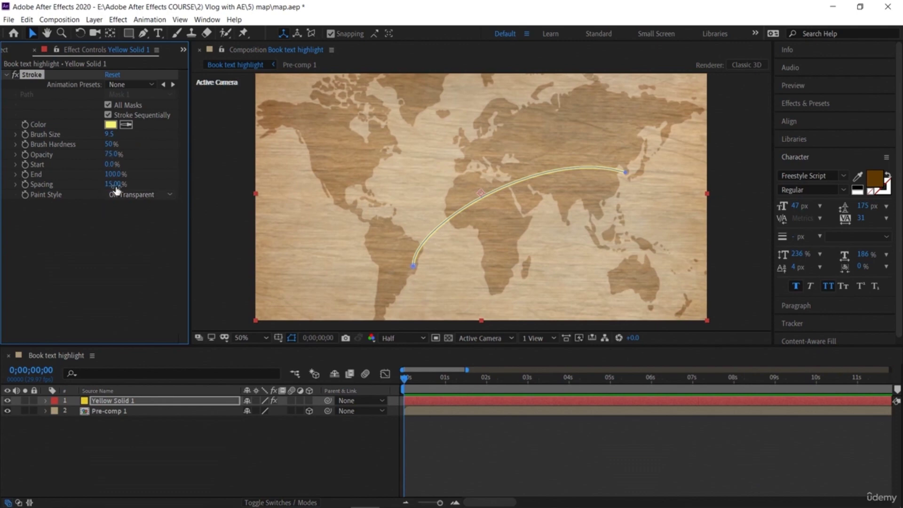
# Step: Try different dab spacings for the route stroke with the composition viewed at 100%, and set Spacing to 47%
pyautogui.moveTo(113, 184); pyautogui.dragTo(163, 194)
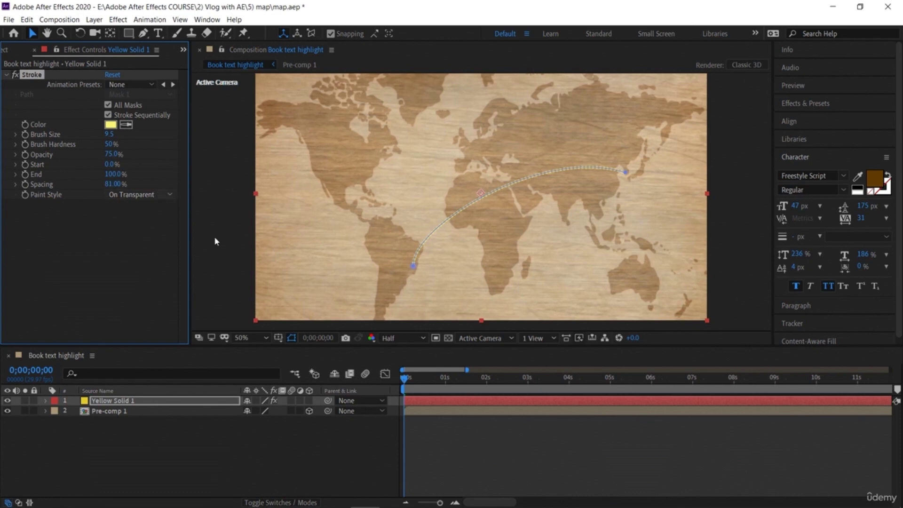
pyautogui.click(263, 339)
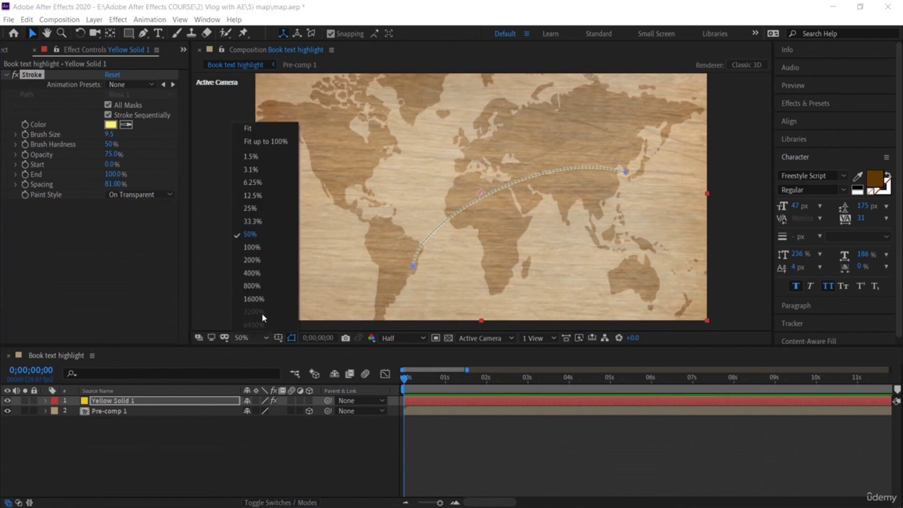
pyautogui.click(258, 247)
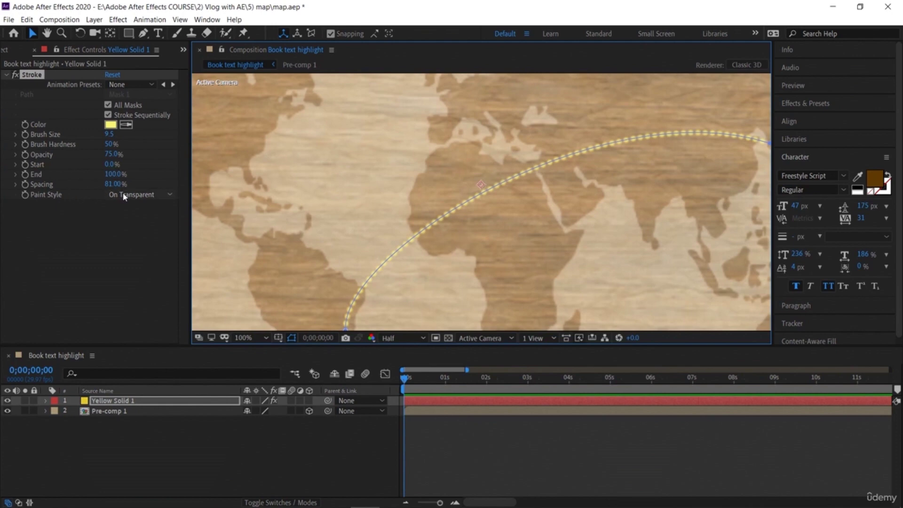
pyautogui.moveTo(118, 186)
pyautogui.mouseDown()
pyautogui.moveTo(91, 184)
pyautogui.moveTo(166, 195)
pyautogui.moveTo(75, 202)
pyautogui.mouseUp()
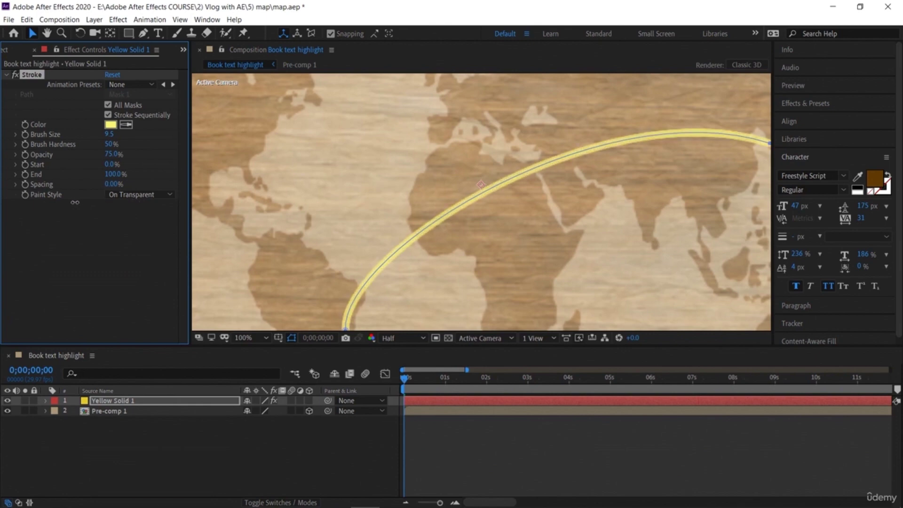
pyautogui.moveTo(75, 202); pyautogui.dragTo(101, 199)
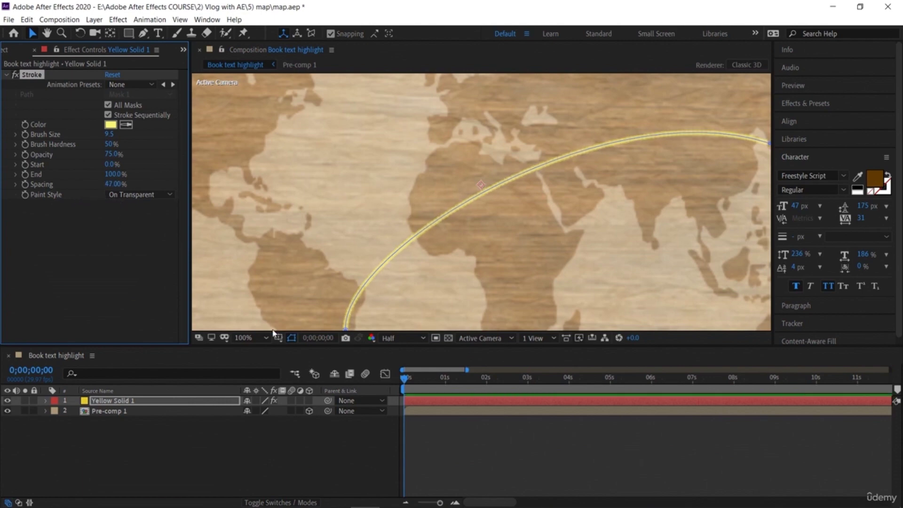
# Step: Set the yellow line's Stroke End to 0% at 0;00;00;14 and enable keyframing for it
pyautogui.click(260, 339)
pyautogui.click(259, 230)
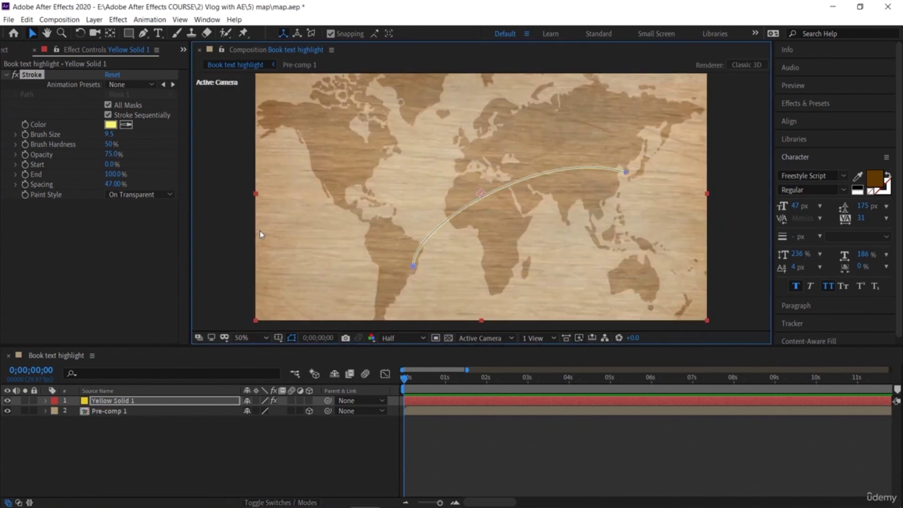
pyautogui.click(223, 229)
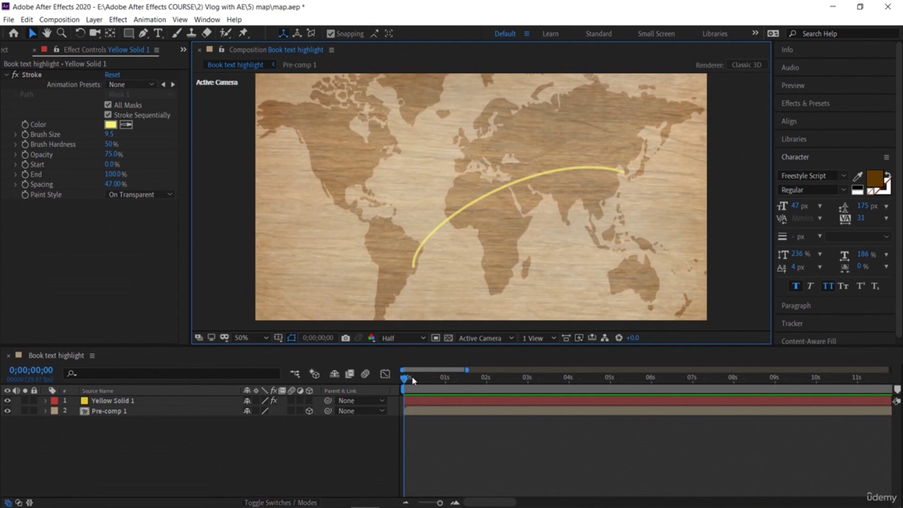
pyautogui.moveTo(406, 379); pyautogui.dragTo(426, 391)
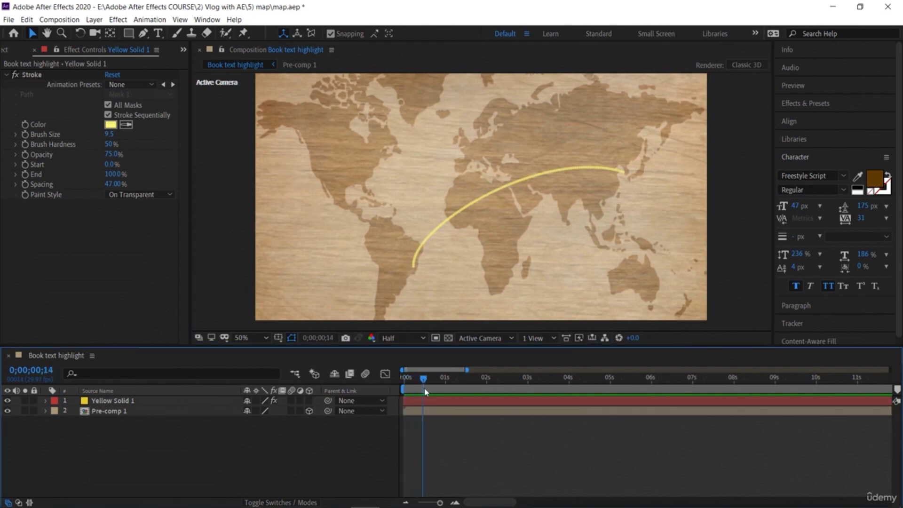
pyautogui.moveTo(113, 174); pyautogui.dragTo(5, 170)
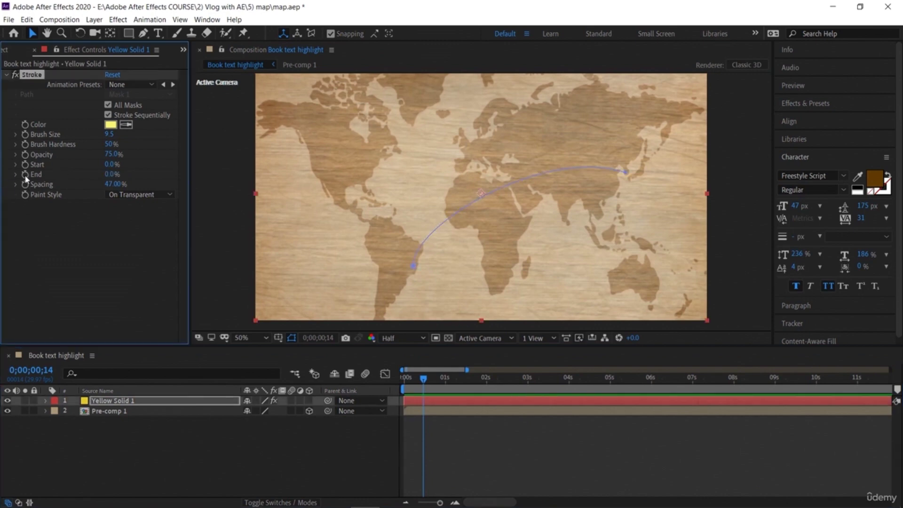
pyautogui.click(19, 175)
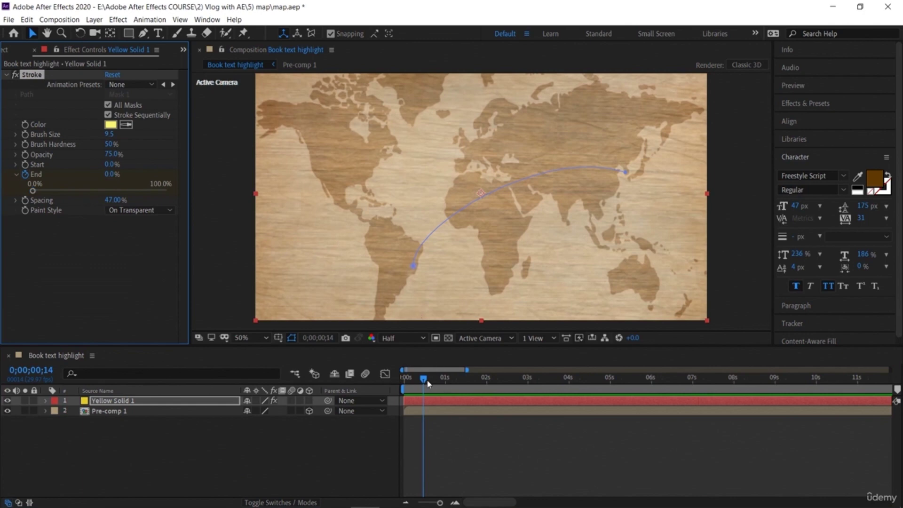
# Step: Keyframe the Stroke End at 100% at 0;00;01;29 and preview the line drawing itself from the start
pyautogui.moveTo(423, 380); pyautogui.dragTo(487, 400)
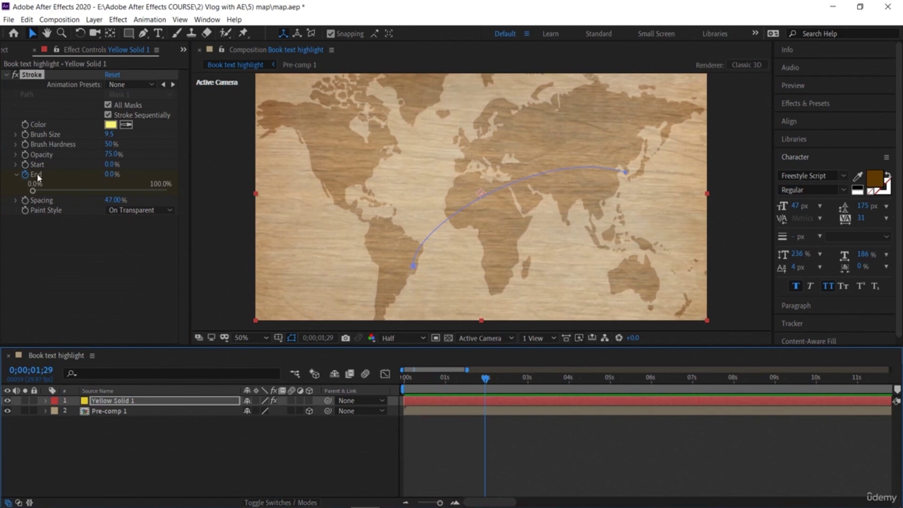
pyautogui.moveTo(113, 175); pyautogui.dragTo(518, 218)
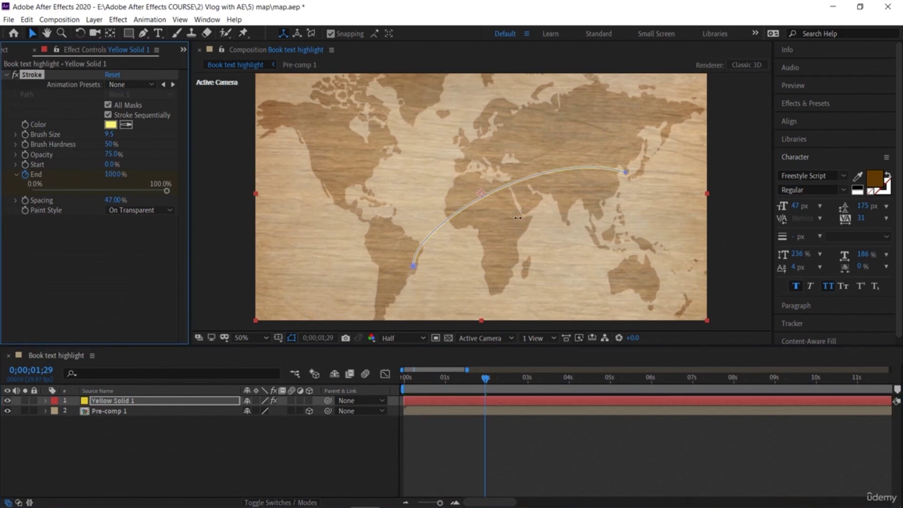
pyautogui.moveTo(442, 379); pyautogui.dragTo(372, 376)
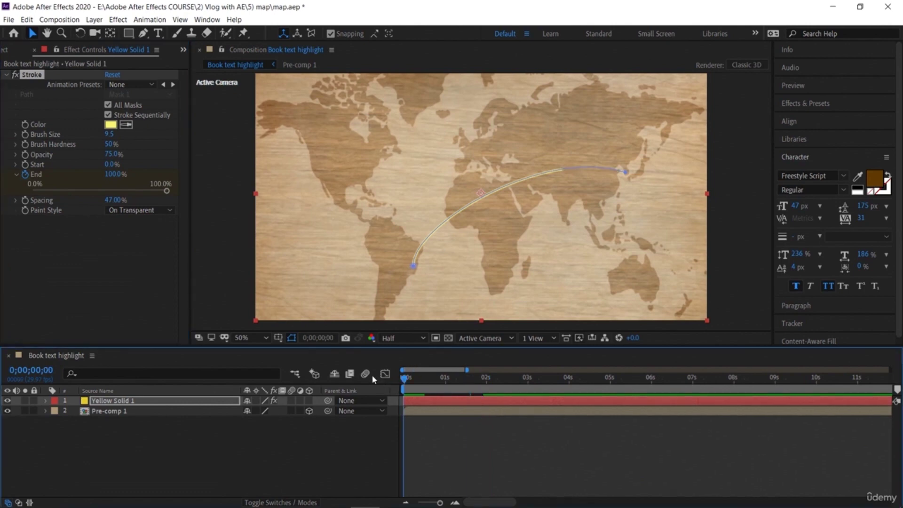
pyautogui.press('space')
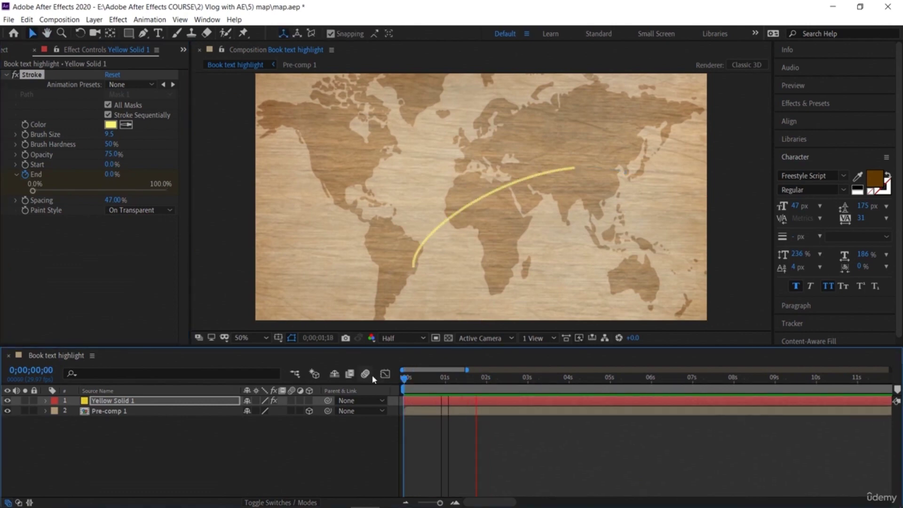
pyautogui.press('space')
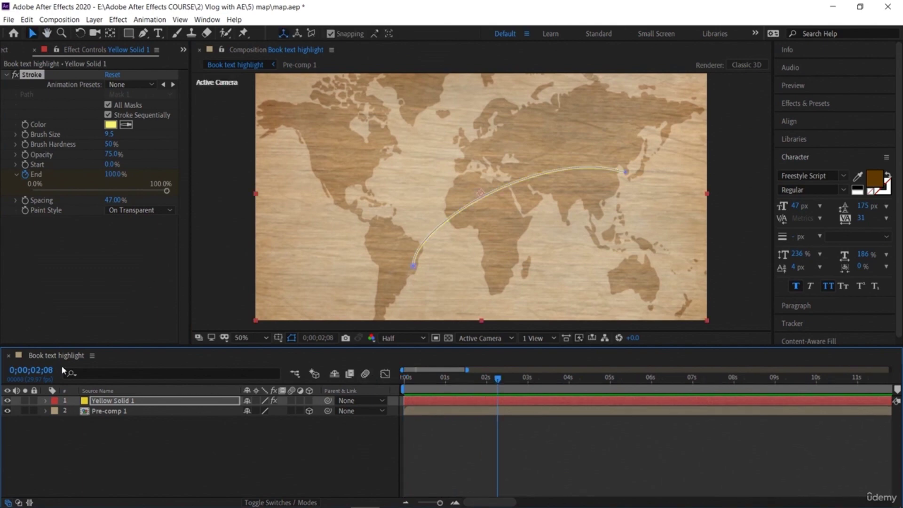
# Step: Reveal the Stroke effect's End keyframes on Yellow Solid 1 and select both of them
pyautogui.click(46, 401)
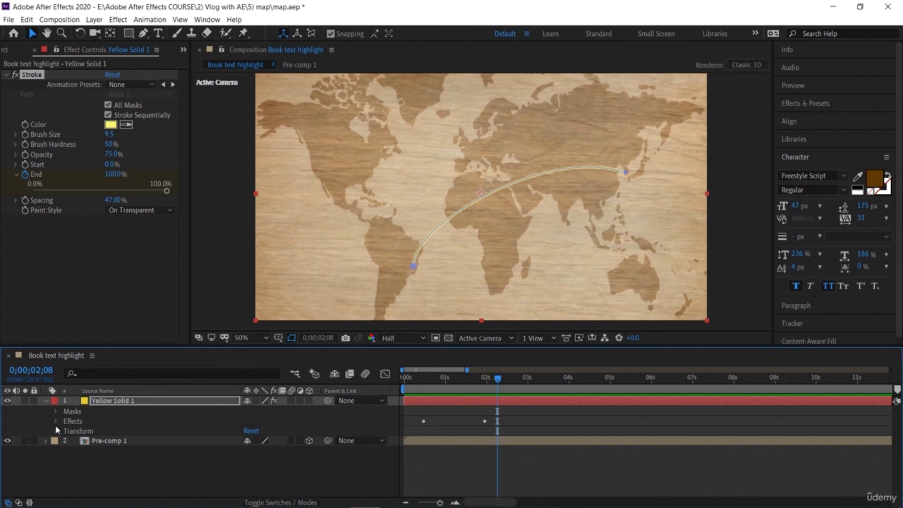
pyautogui.click(56, 422)
pyautogui.click(421, 438)
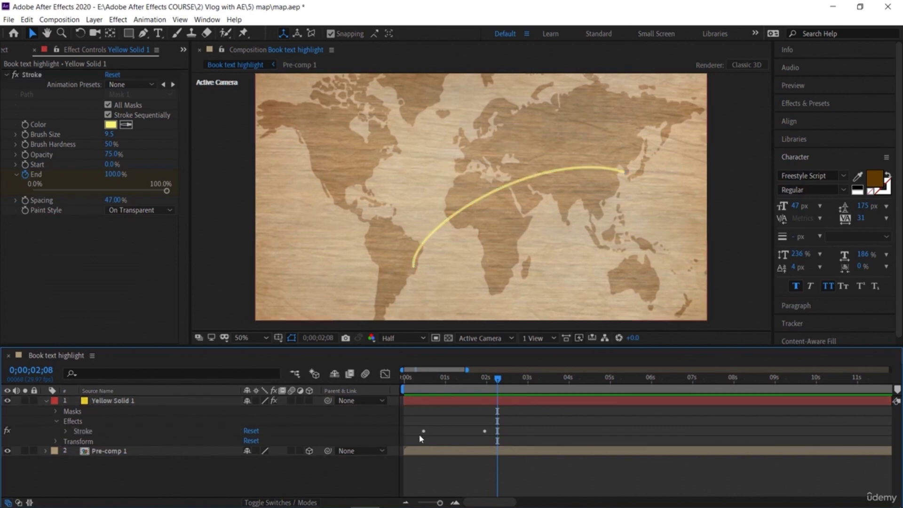
pyautogui.moveTo(470, 446); pyautogui.dragTo(489, 435)
pyautogui.moveTo(422, 428)
pyautogui.mouseDown()
pyautogui.moveTo(466, 443)
pyautogui.moveTo(491, 440)
pyautogui.mouseUp()
pyautogui.click(66, 430)
pyautogui.scroll(-2, 66, 428)
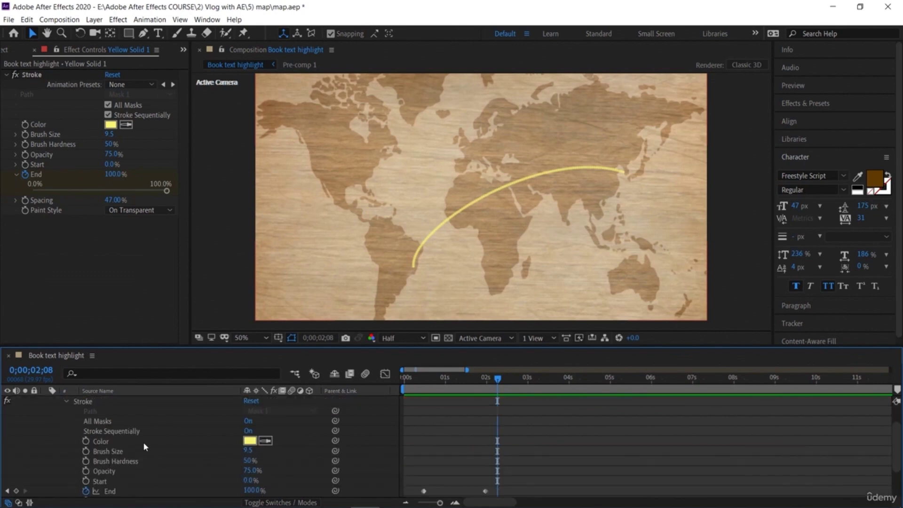
pyautogui.scroll(-2, 408, 452)
pyautogui.moveTo(417, 454); pyautogui.dragTo(487, 466)
# Step: Try easing both End keyframes through Keyframe Velocity, entering 10% for the incoming influence
pyautogui.rightClick(485, 463)
pyautogui.moveTo(504, 460)
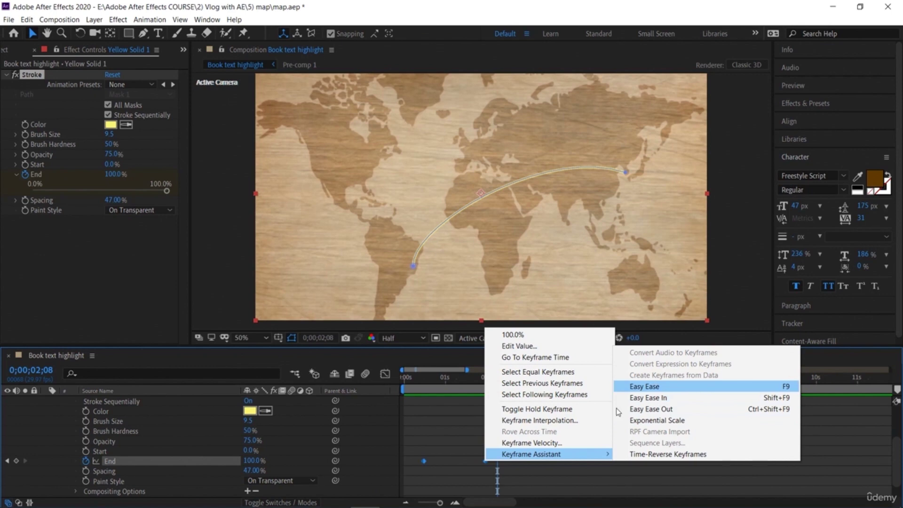
pyautogui.click(550, 444)
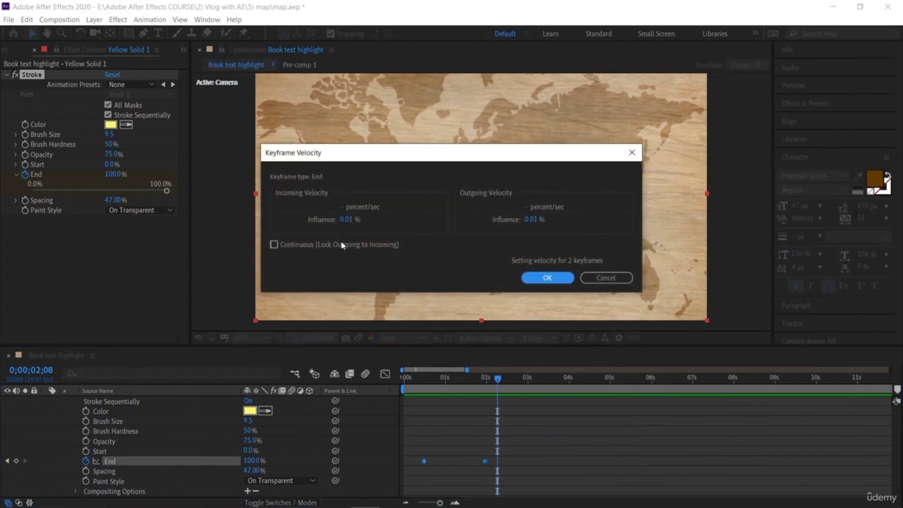
pyautogui.click(346, 219)
pyautogui.click(345, 220)
pyautogui.write('10')
pyautogui.moveTo(356, 219); pyautogui.dragTo(369, 229)
pyautogui.click(546, 276)
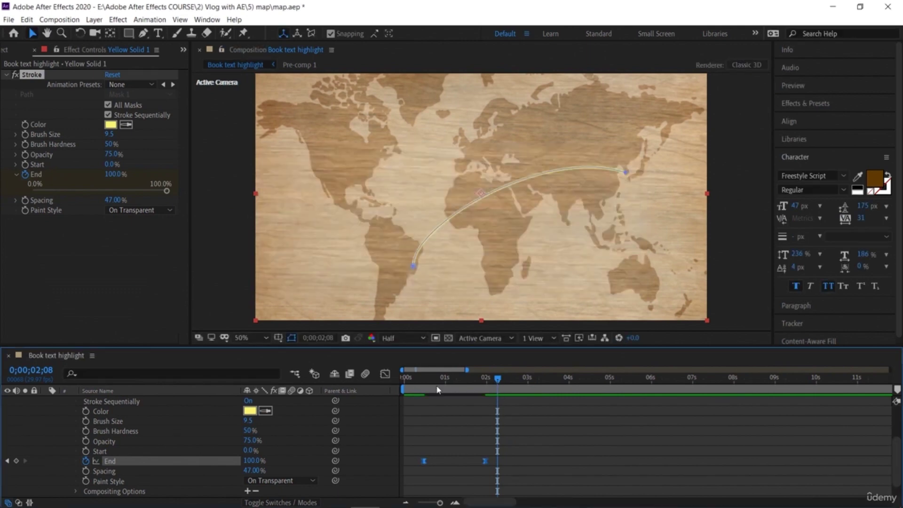
# Step: Preview the eased line animation from the start of the composition
pyautogui.press('Home')
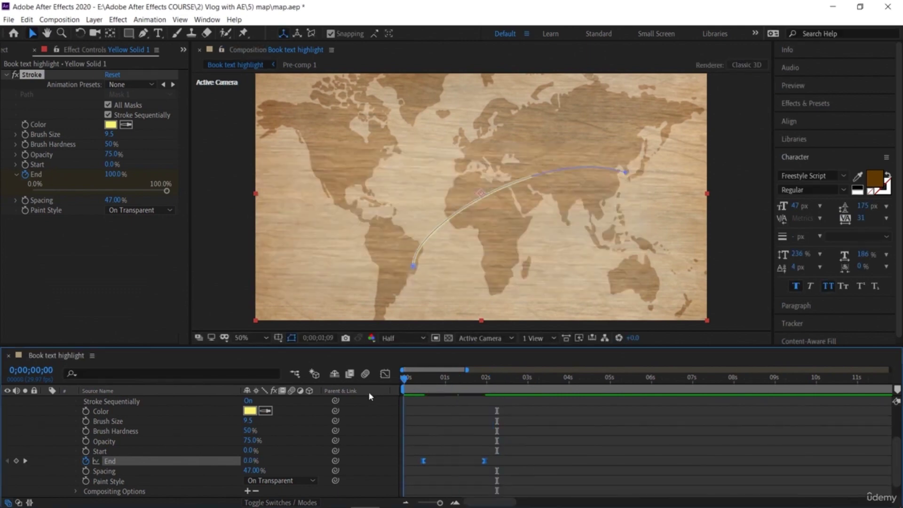
pyautogui.press('space')
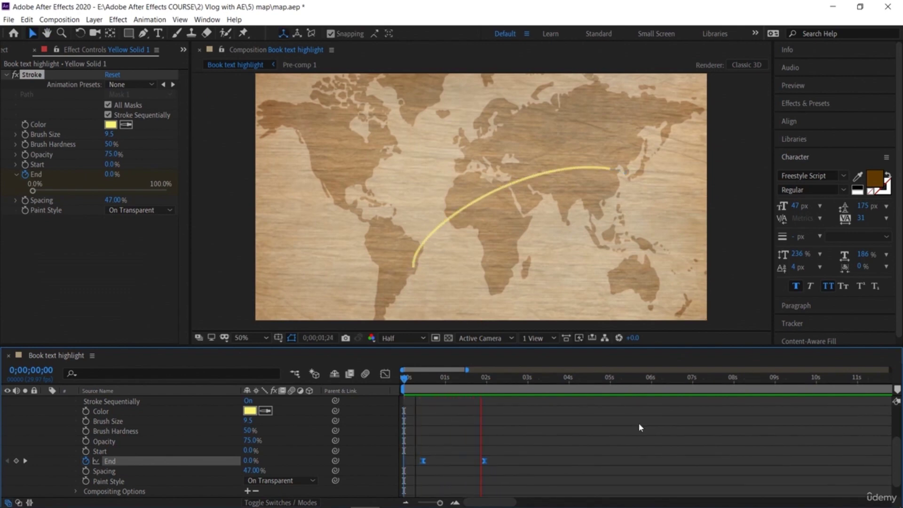
pyautogui.press('space')
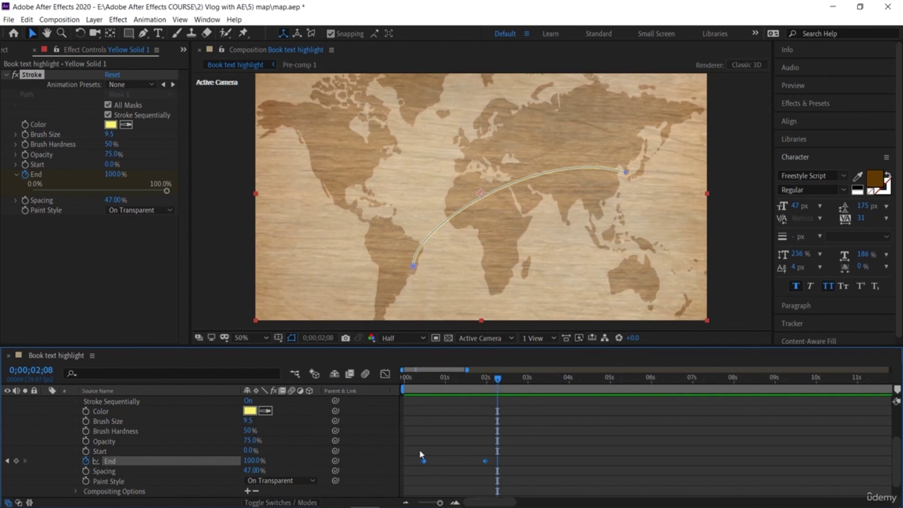
# Step: Collapse the Yellow Solid 1 layer's properties and replay the line animation from the first frame
pyautogui.moveTo(493, 379); pyautogui.dragTo(372, 400)
pyautogui.scroll(5, 82, 421)
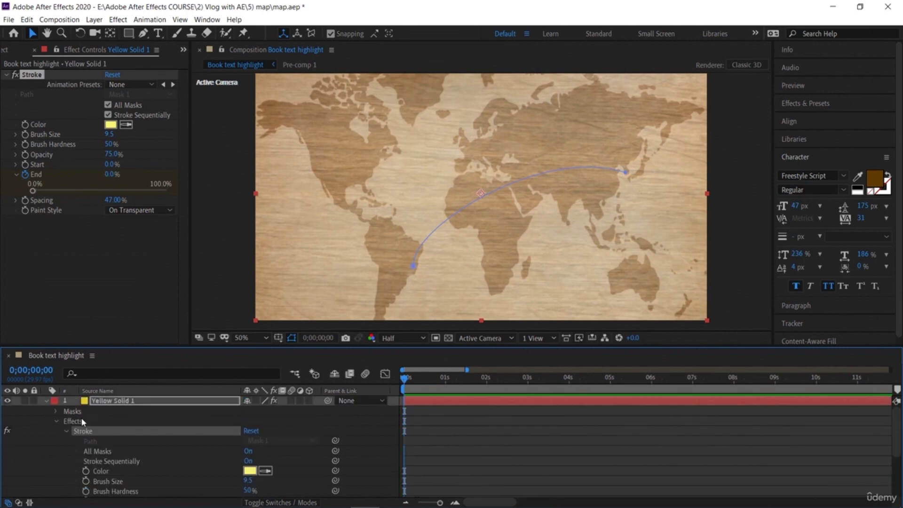
pyautogui.click(45, 401)
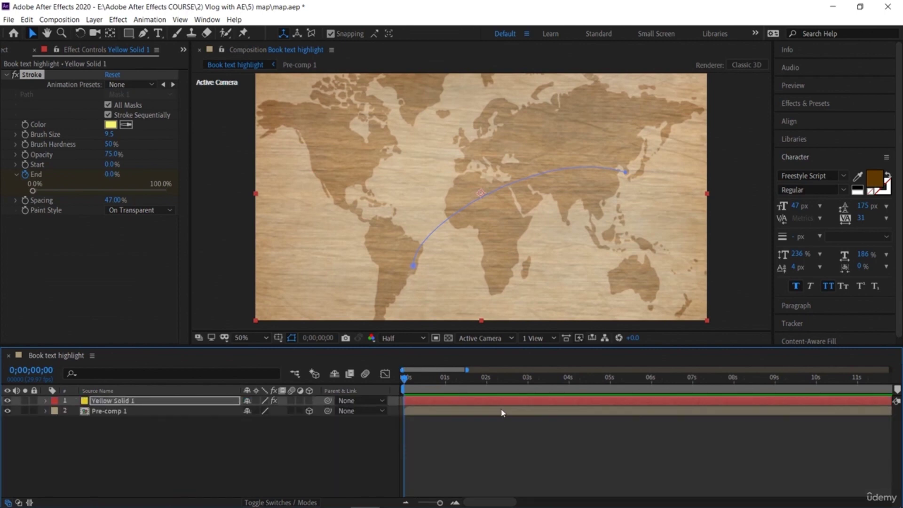
pyautogui.click(505, 458)
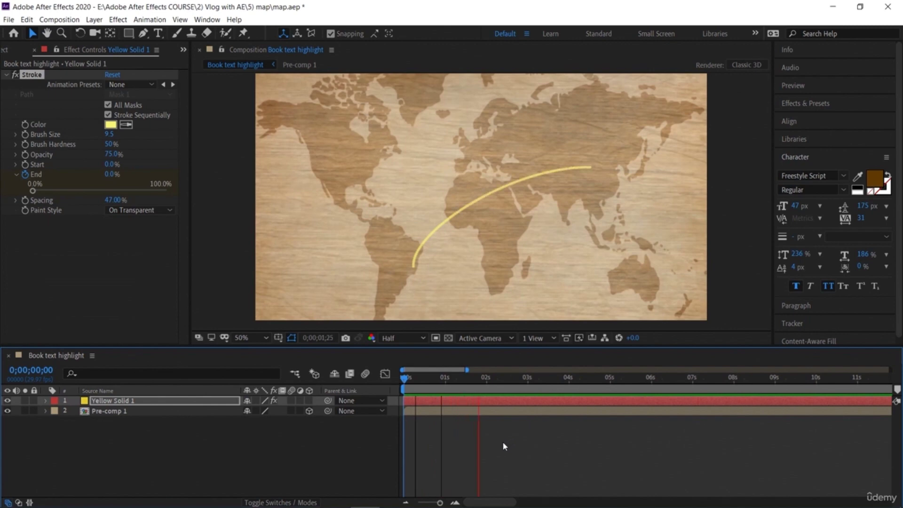
pyautogui.press('space')
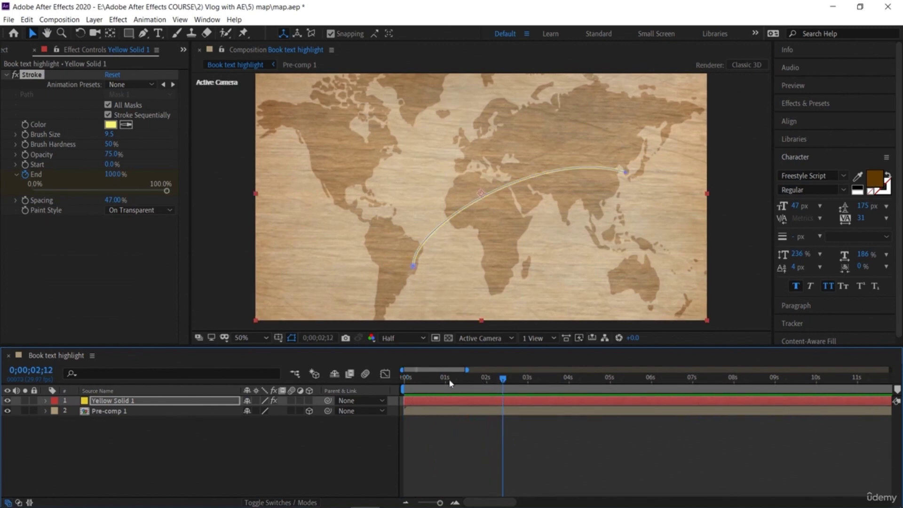
# Step: At 0;00;01;29, set the yellow line's Stroke brush size to 10 and spacing to 24%
pyautogui.moveTo(450, 381)
pyautogui.mouseDown()
pyautogui.moveTo(429, 379)
pyautogui.moveTo(484, 408)
pyautogui.mouseUp()
pyautogui.click(485, 379)
pyautogui.click(220, 271)
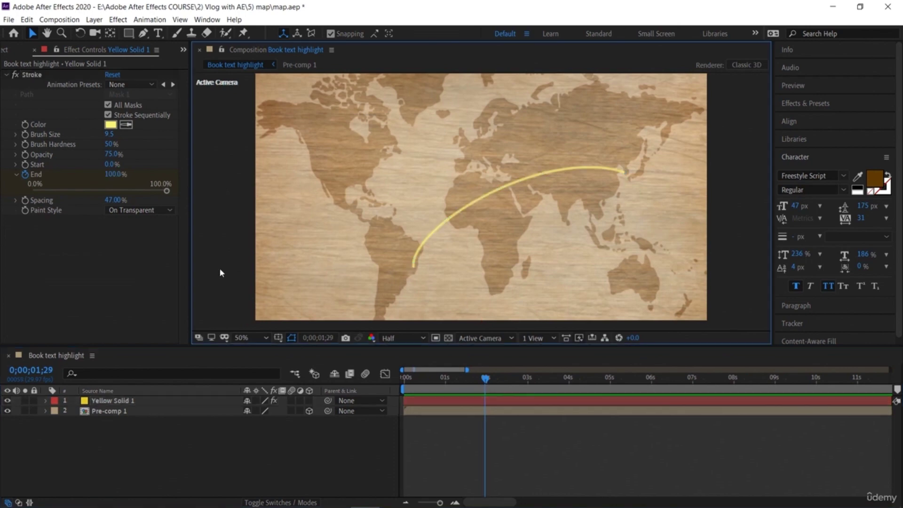
pyautogui.click(110, 135)
pyautogui.moveTo(117, 138); pyautogui.dragTo(118, 141)
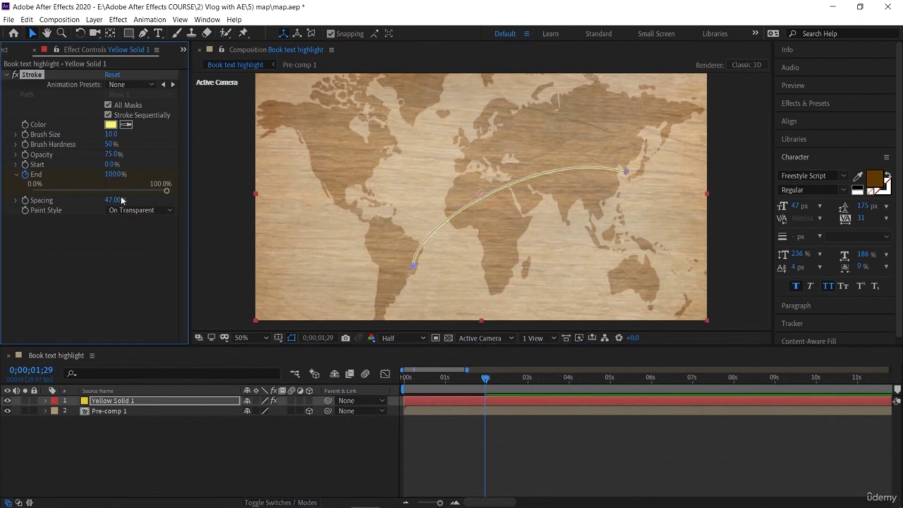
pyautogui.moveTo(116, 201); pyautogui.dragTo(100, 200)
pyautogui.click(217, 283)
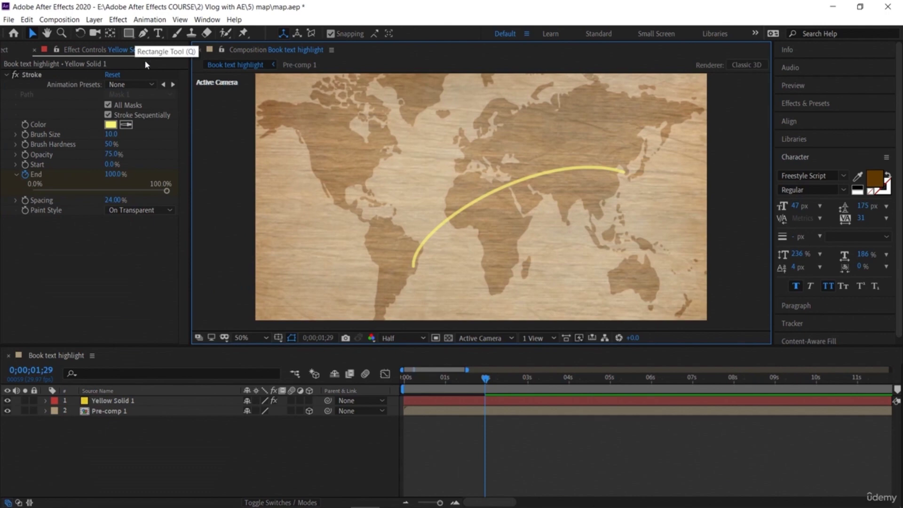
# Step: Draw a small ellipse shape around the yellow line's endpoint in East Asia with the Ellipse tool
pyautogui.moveTo(131, 34)
pyautogui.mouseDown()
pyautogui.moveTo(165, 45)
pyautogui.moveTo(166, 61)
pyautogui.mouseUp()
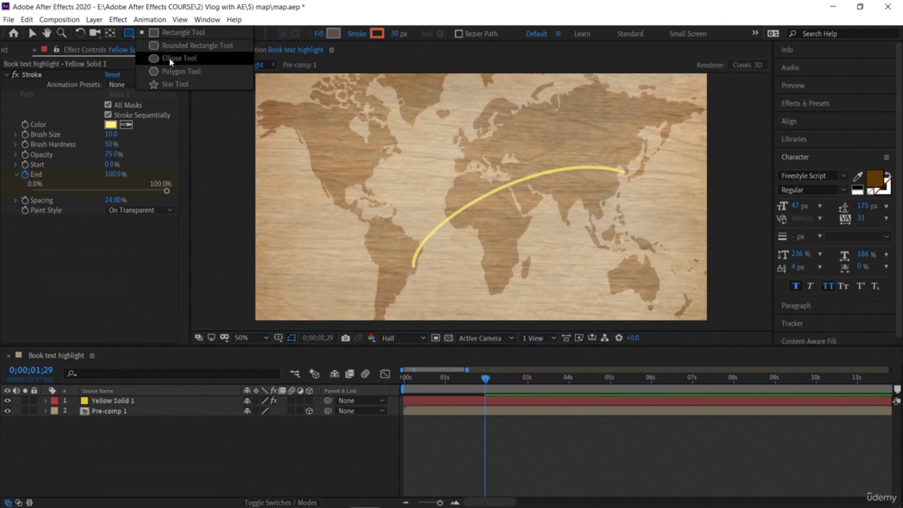
pyautogui.click(170, 59)
pyautogui.moveTo(616, 166); pyautogui.dragTo(638, 183)
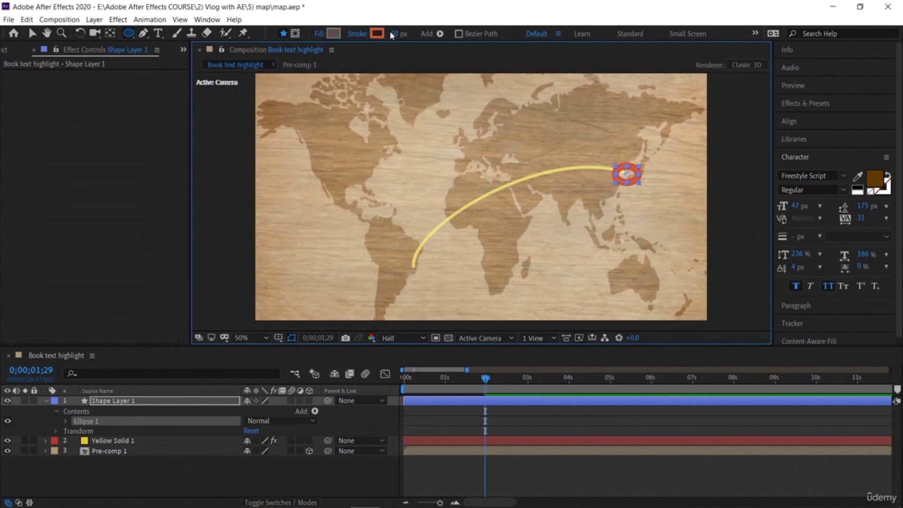
# Step: Check the ellipse's fill options without changing them and set its stroke width to 18 px
pyautogui.click(320, 34)
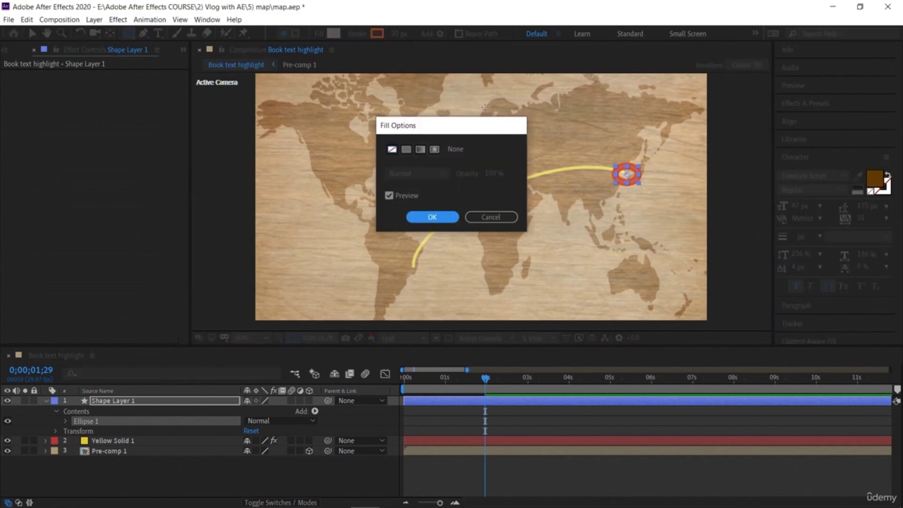
pyautogui.click(519, 125)
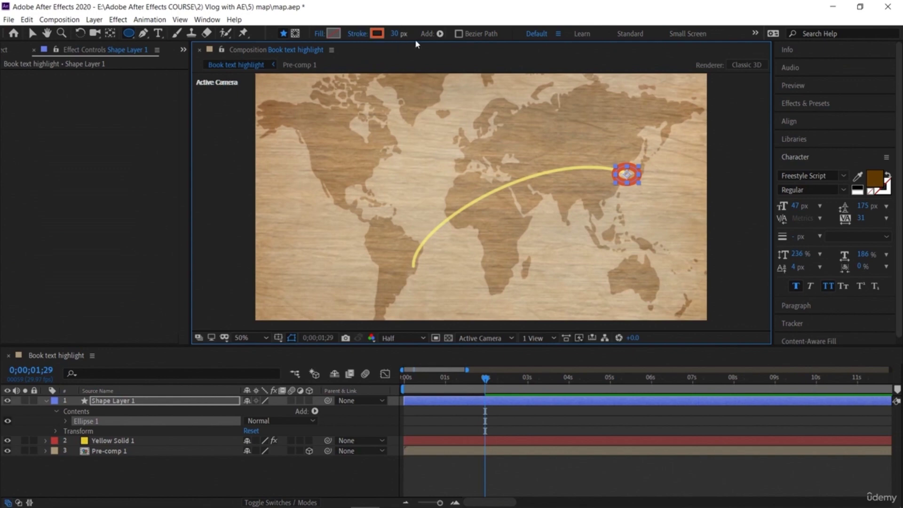
pyautogui.moveTo(398, 34); pyautogui.dragTo(388, 33)
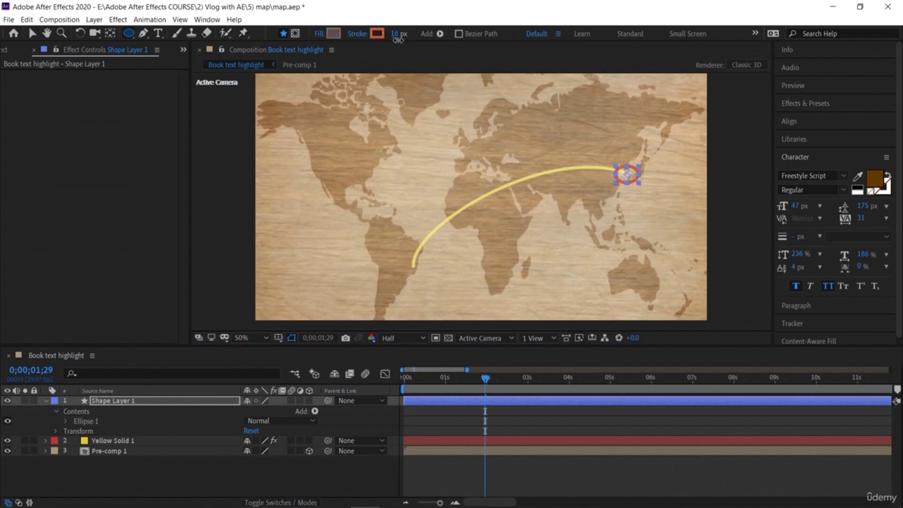
pyautogui.click(235, 472)
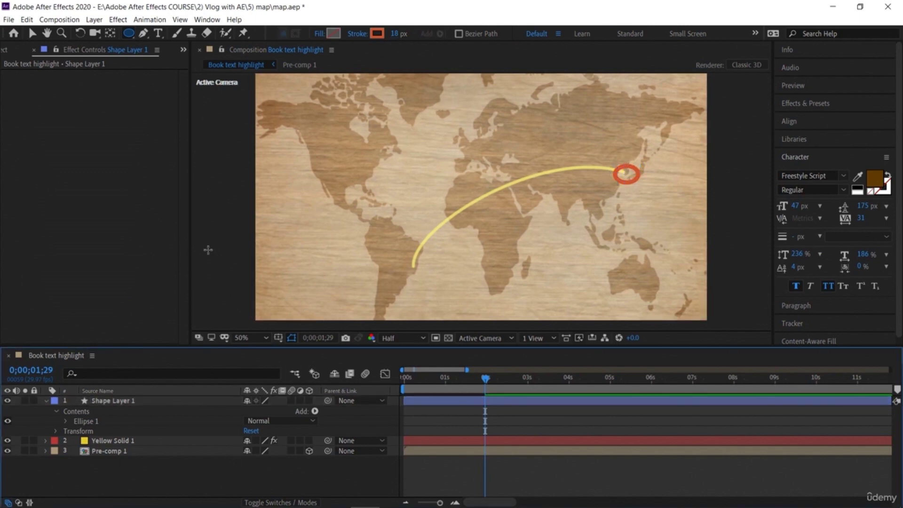
# Step: Switch back to the Selection tool and move Shape Layer 1 between Yellow Solid 1 and Pre-comp 1
pyautogui.click(32, 34)
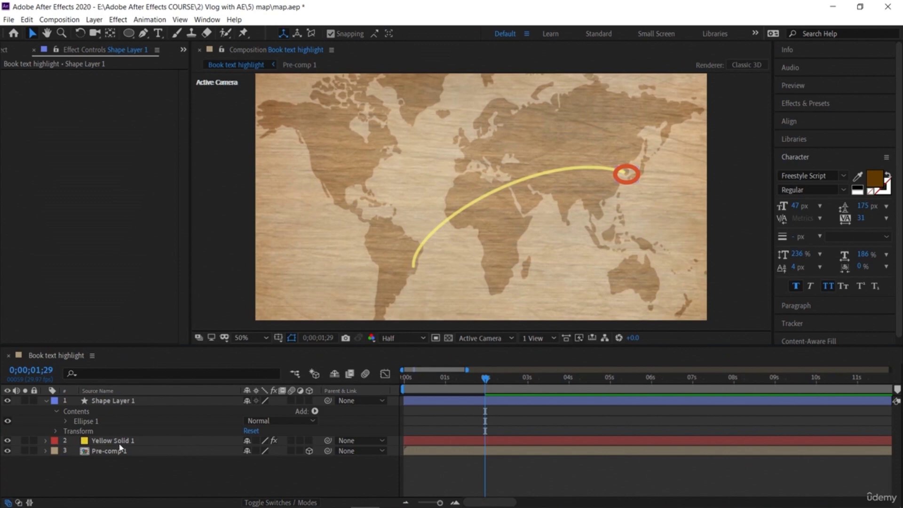
pyautogui.moveTo(125, 401); pyautogui.dragTo(126, 447)
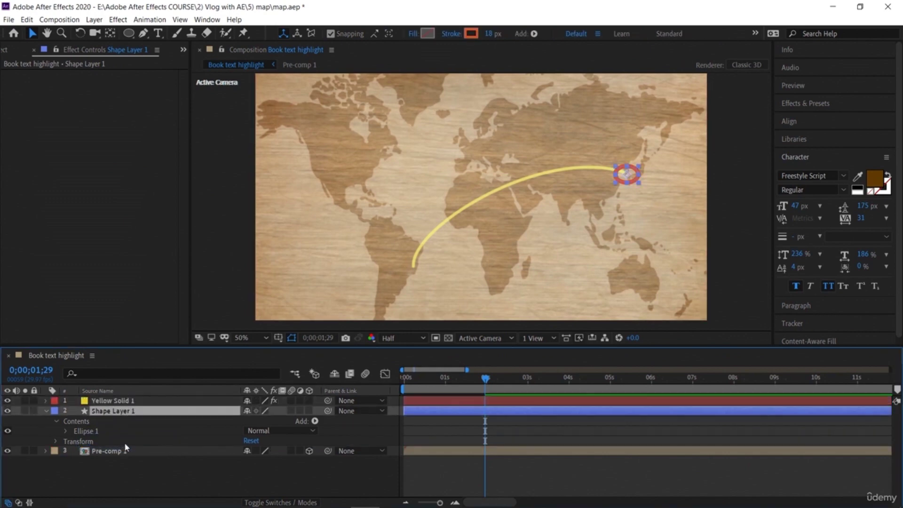
pyautogui.click(536, 252)
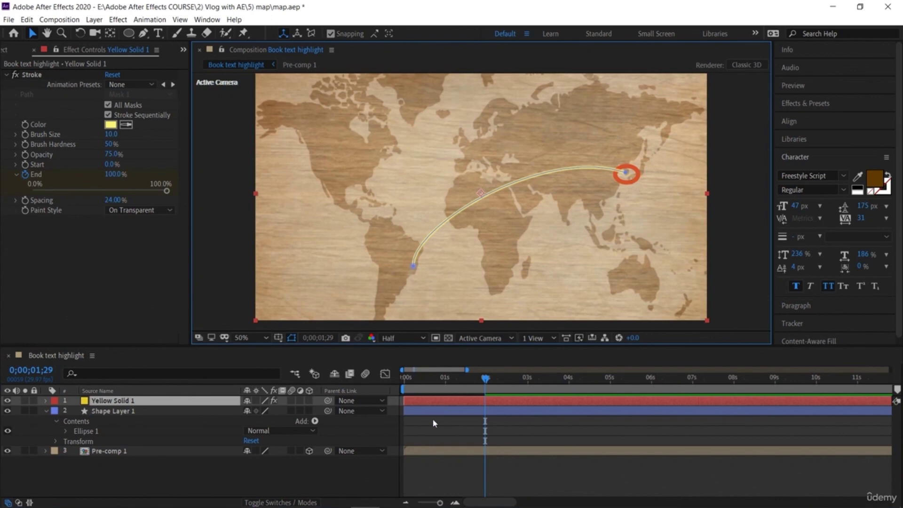
# Step: Trim the start of Shape Layer 1 to 0;00;01;29 so the ellipse begins where the route line ends
pyautogui.click(466, 410)
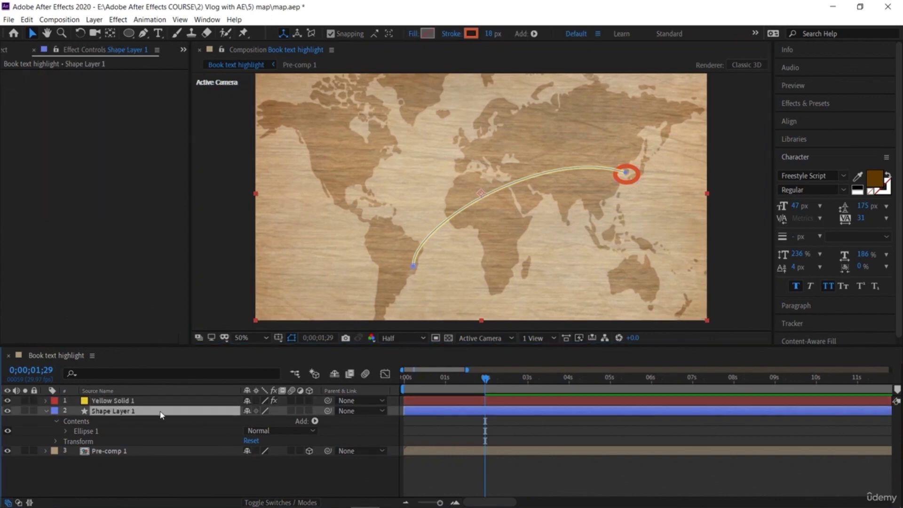
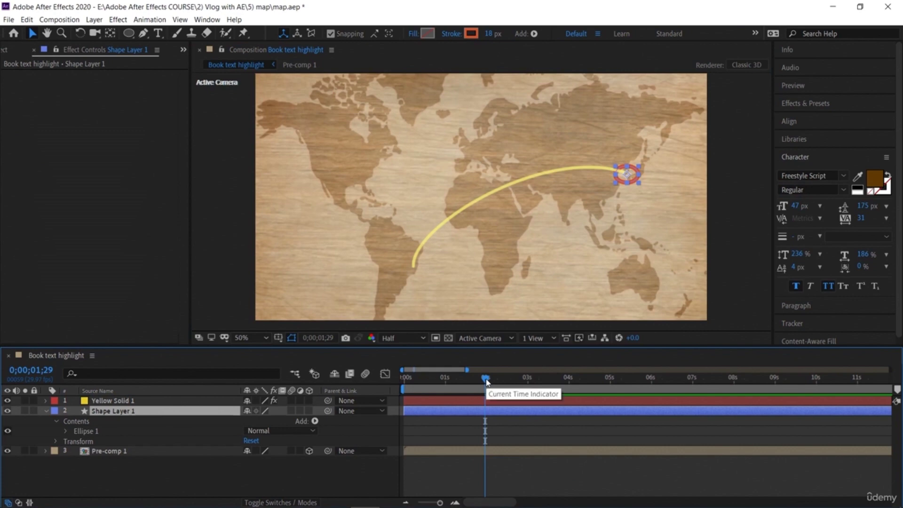
pyautogui.hotkey('alt', '[')
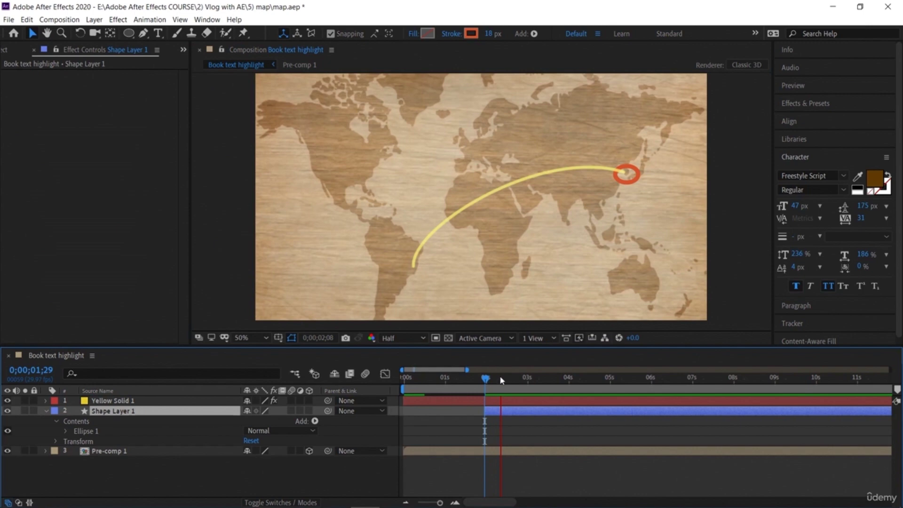
pyautogui.moveTo(484, 385)
pyautogui.mouseDown()
pyautogui.moveTo(496, 381)
pyautogui.moveTo(484, 382)
pyautogui.mouseUp()
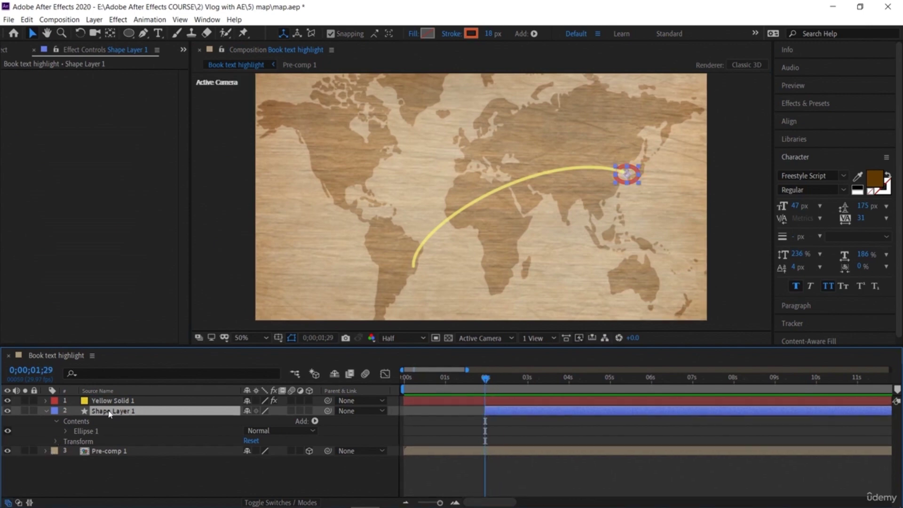
# Step: Add a Scale keyframe of 0% to Shape Layer 1 at 0;00;01;29
pyautogui.press('s')
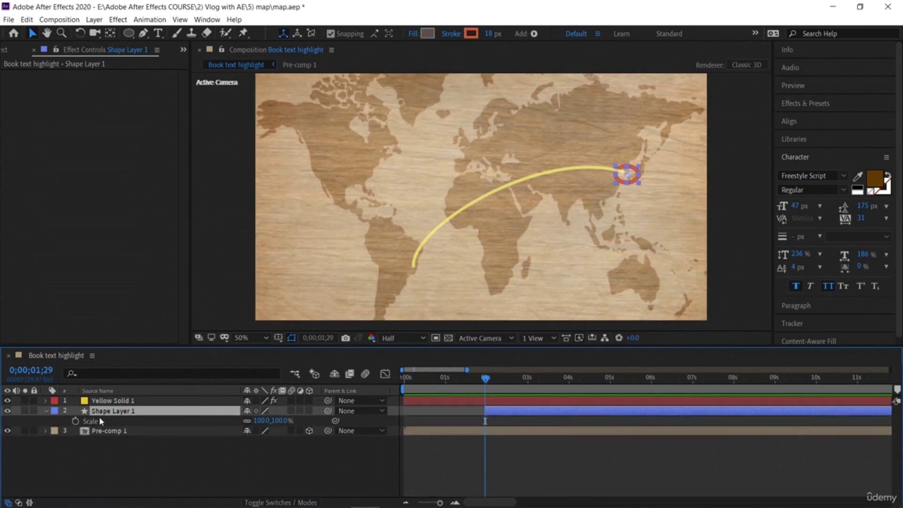
pyautogui.click(76, 421)
pyautogui.moveTo(258, 421); pyautogui.dragTo(156, 427)
pyautogui.click(262, 421)
pyautogui.write('0')
pyautogui.press('Return')
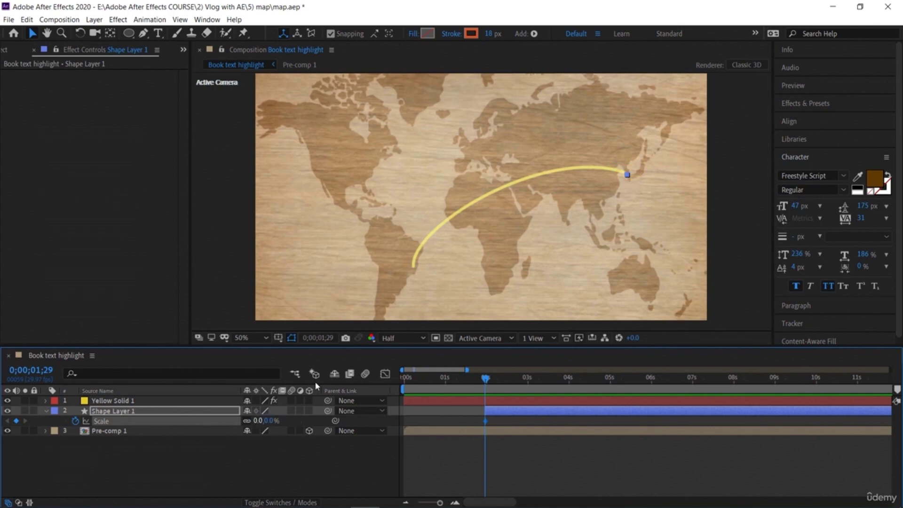
# Step: Add a Scale keyframe to Shape Layer 1 at 0;00;03;00, trying 100% and 150% before setting it to 120%
pyautogui.moveTo(489, 381); pyautogui.dragTo(528, 381)
pyautogui.click(16, 421)
pyautogui.click(270, 420)
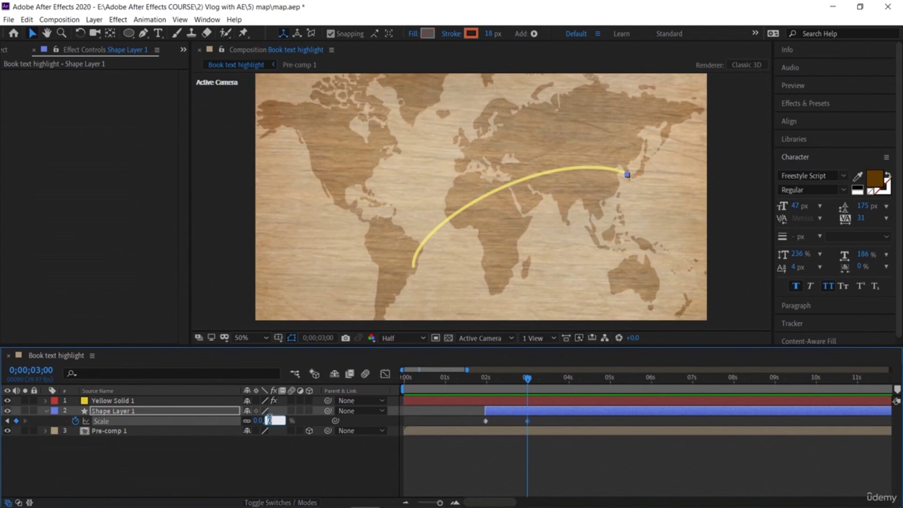
pyautogui.write('100')
pyautogui.press('Return')
pyautogui.click(270, 422)
pyautogui.write('150')
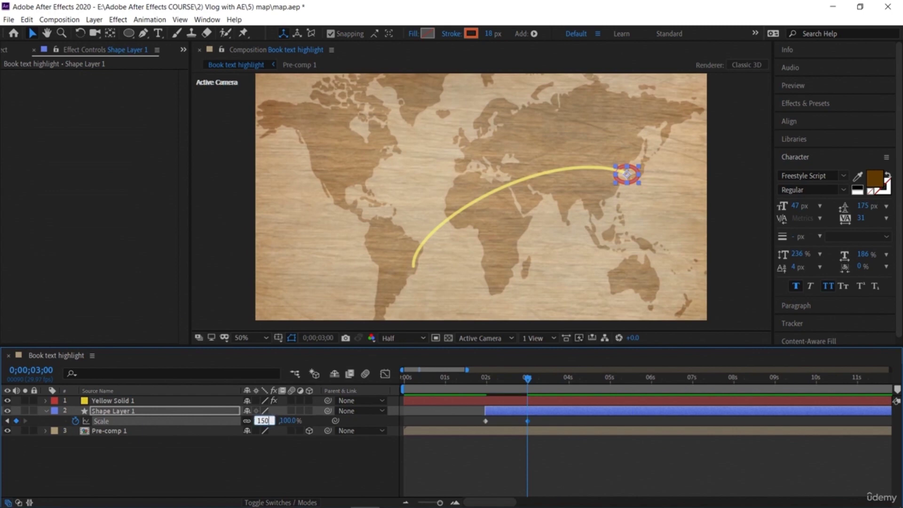
pyautogui.press('Return')
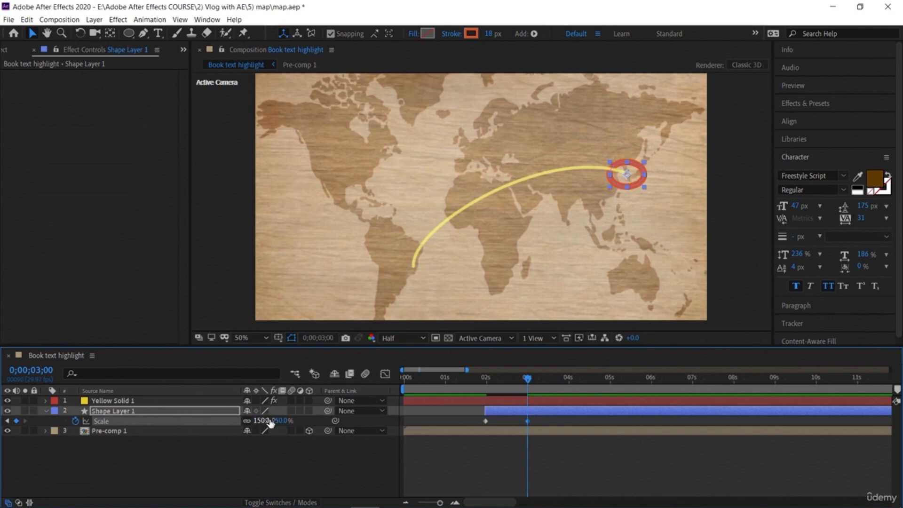
pyautogui.click(271, 422)
pyautogui.write('120')
pyautogui.press('Return')
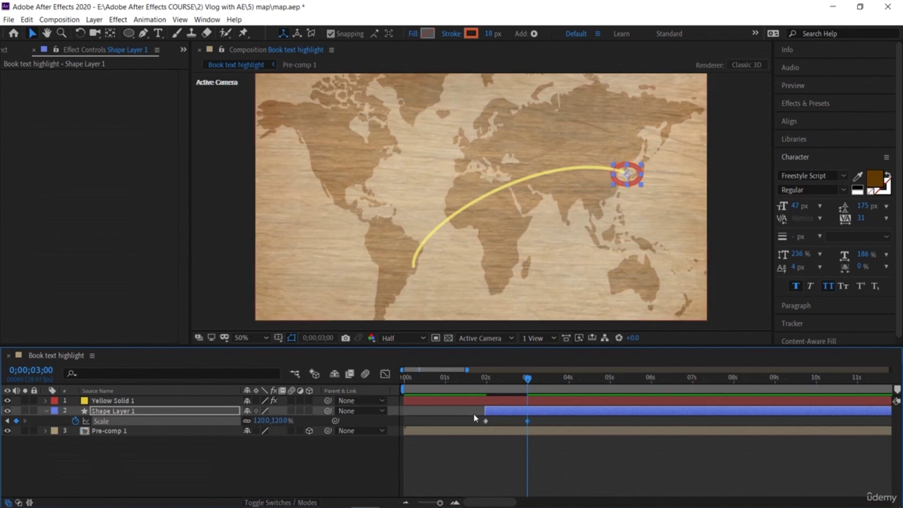
# Step: Apply Easy Ease to both Scale keyframes of Shape Layer 1 and return to the start of the composition
pyautogui.moveTo(474, 417); pyautogui.dragTo(543, 432)
pyautogui.rightClick(527, 421)
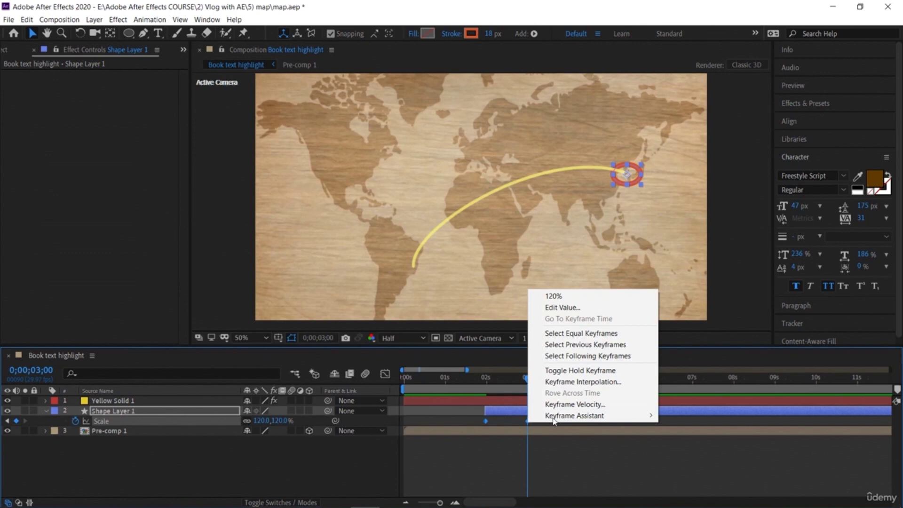
pyautogui.moveTo(555, 416)
pyautogui.click(680, 347)
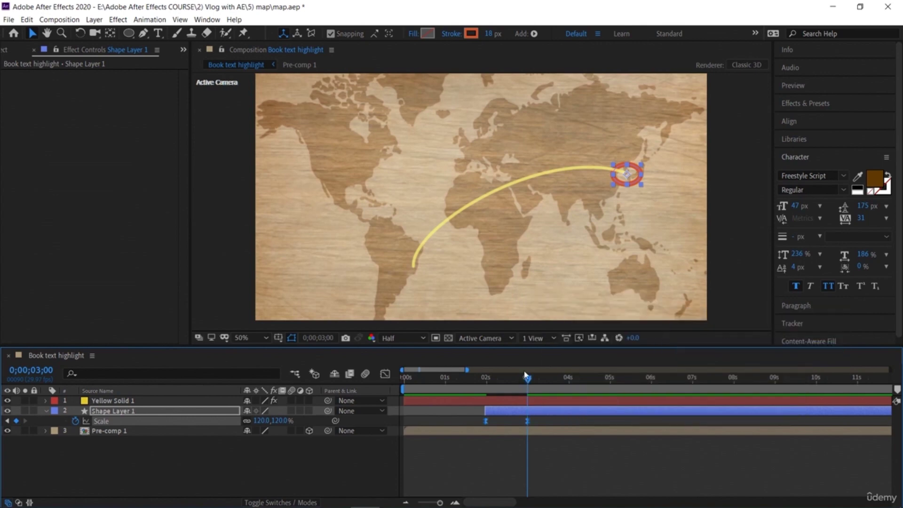
pyautogui.moveTo(527, 380); pyautogui.dragTo(403, 379)
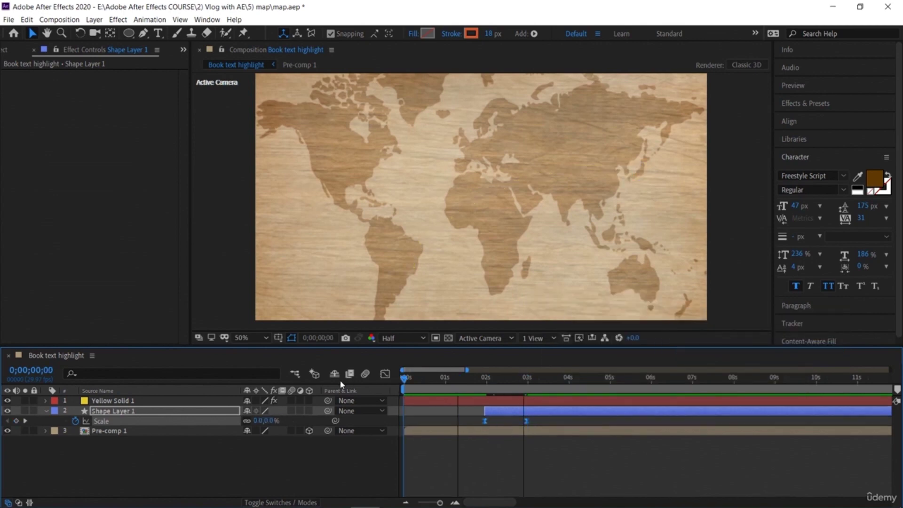
# Step: Adjust the ease handles of Shape Layer 1's Scale keyframes in the speed graph and preview the animation
pyautogui.click(385, 375)
pyautogui.click(486, 474)
pyautogui.moveTo(492, 473); pyautogui.dragTo(516, 474)
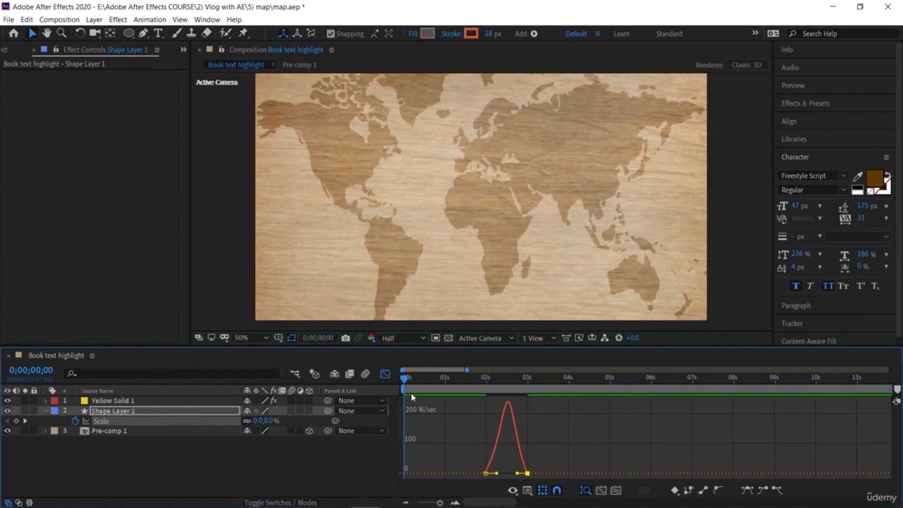
pyautogui.click(385, 374)
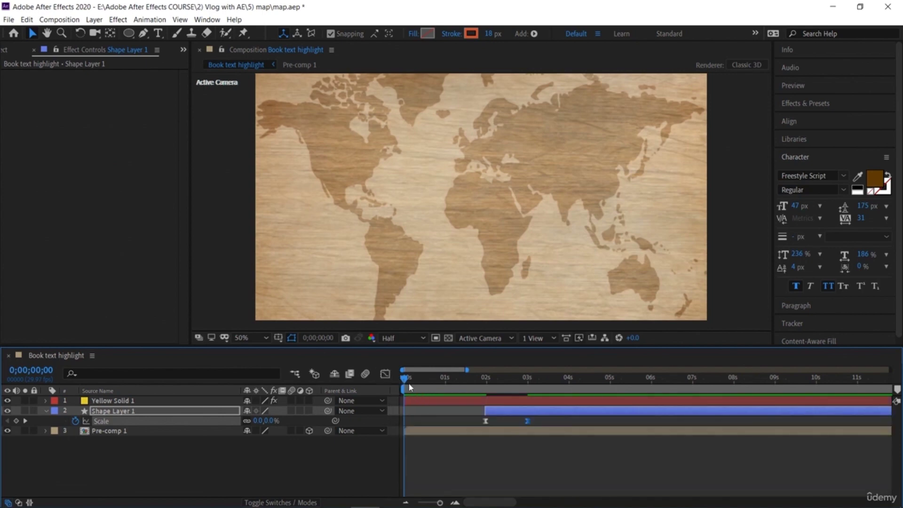
pyautogui.press('space')
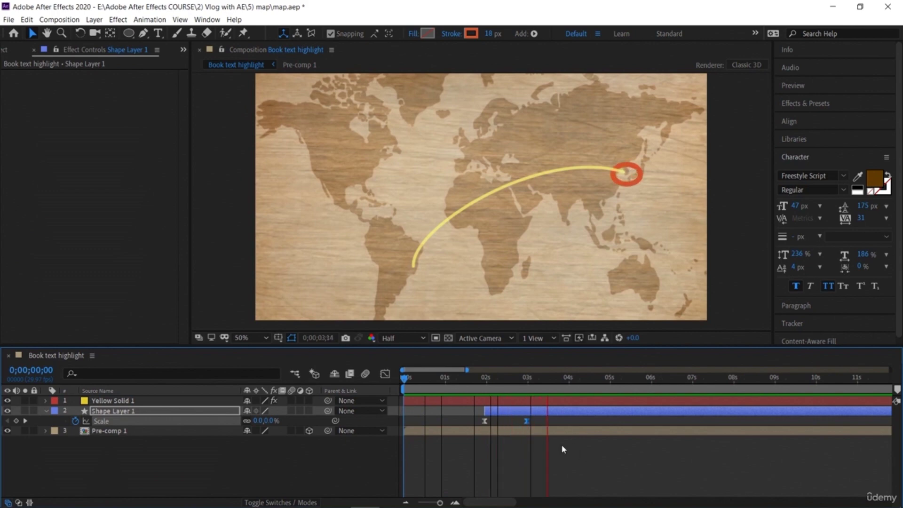
pyautogui.click(630, 184)
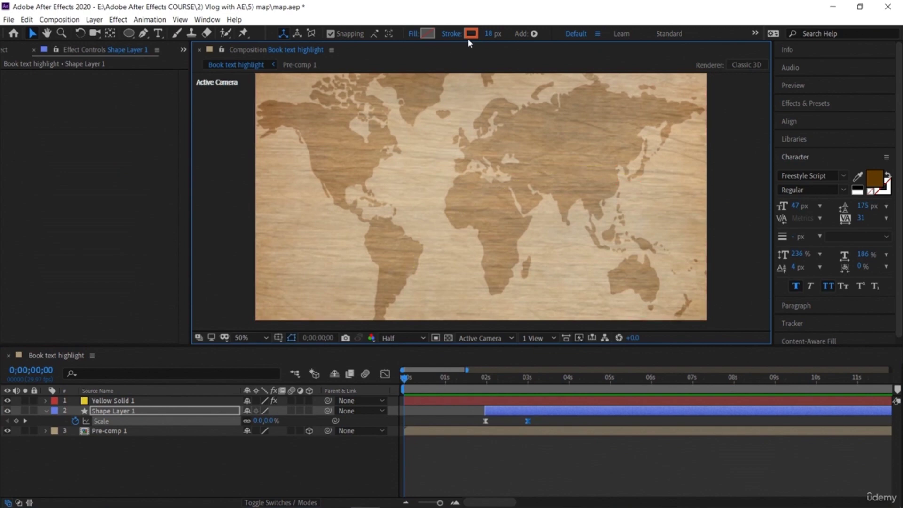
# Step: Set the ellipse's stroke color on Shape Layer 1 to blue 0C80BF after trying yellow, brown and orange tones
pyautogui.click(508, 412)
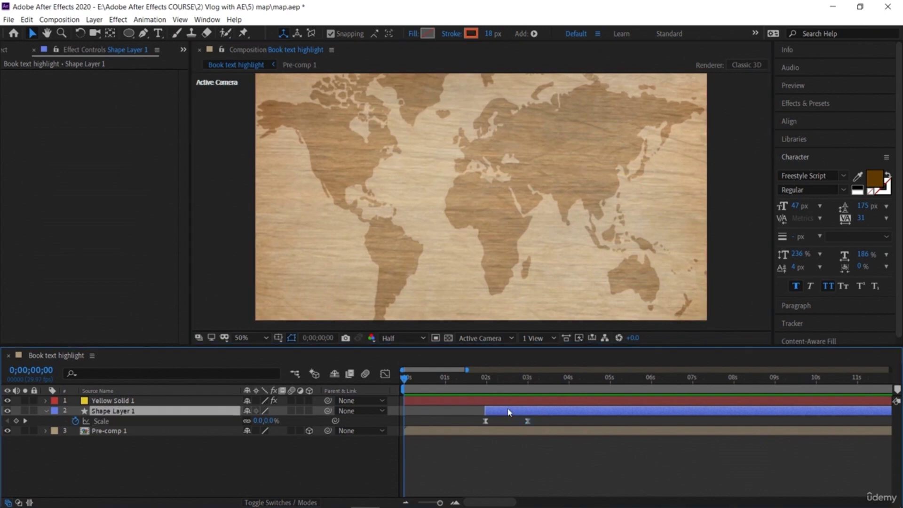
pyautogui.click(514, 379)
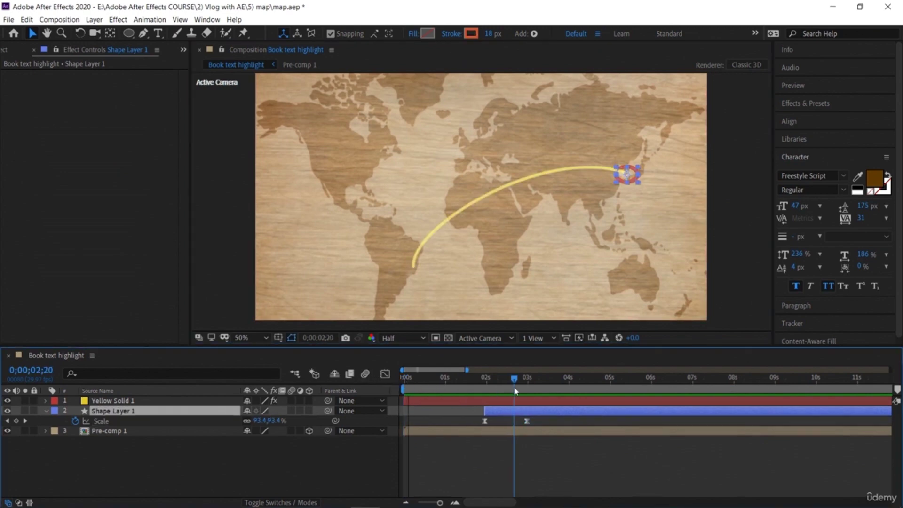
pyautogui.click(471, 33)
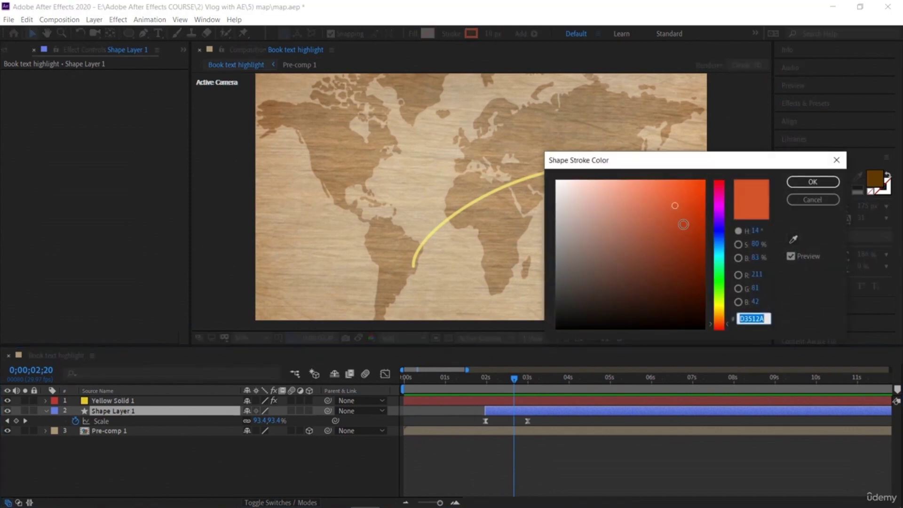
pyautogui.click(721, 310)
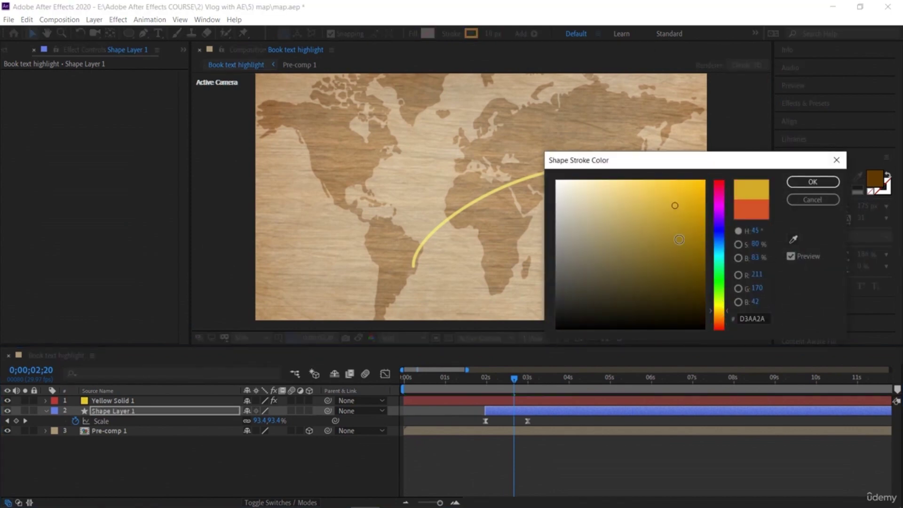
pyautogui.moveTo(674, 163)
pyautogui.mouseDown()
pyautogui.moveTo(401, 149)
pyautogui.moveTo(257, 118)
pyautogui.mouseUp()
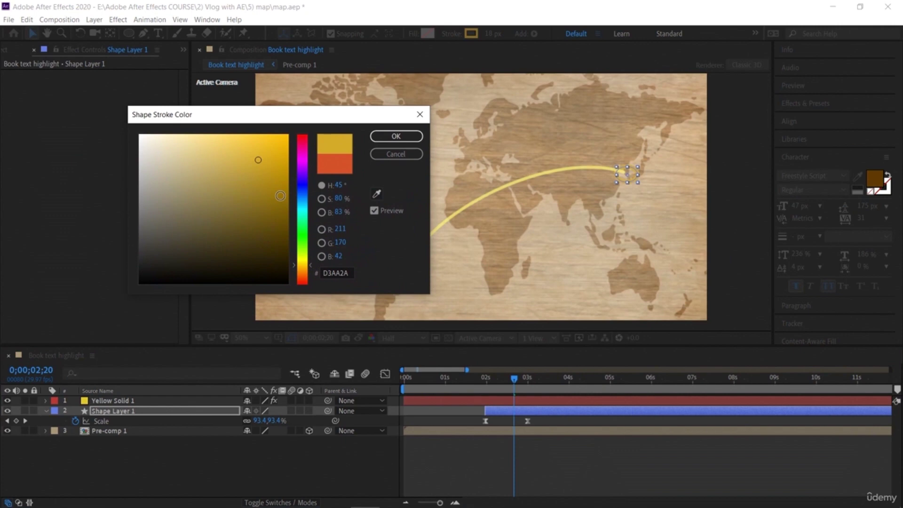
pyautogui.moveTo(257, 207); pyautogui.dragTo(255, 218)
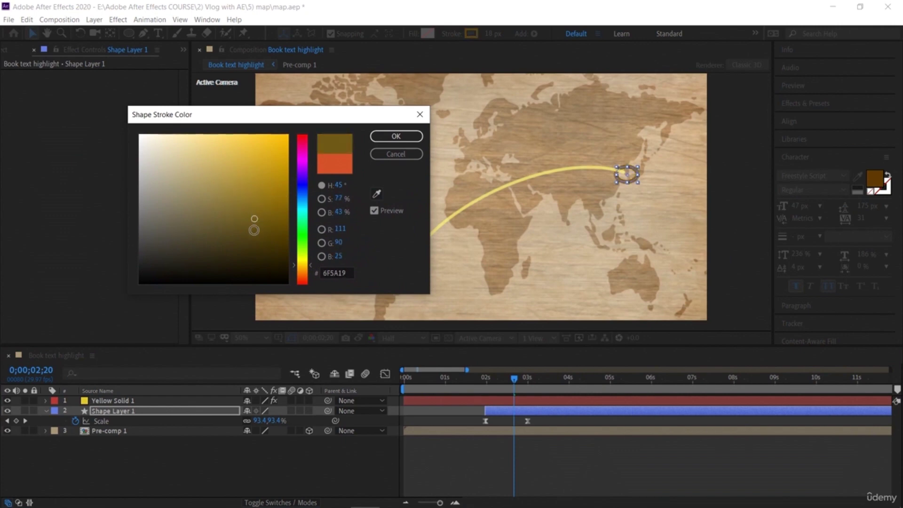
pyautogui.click(254, 230)
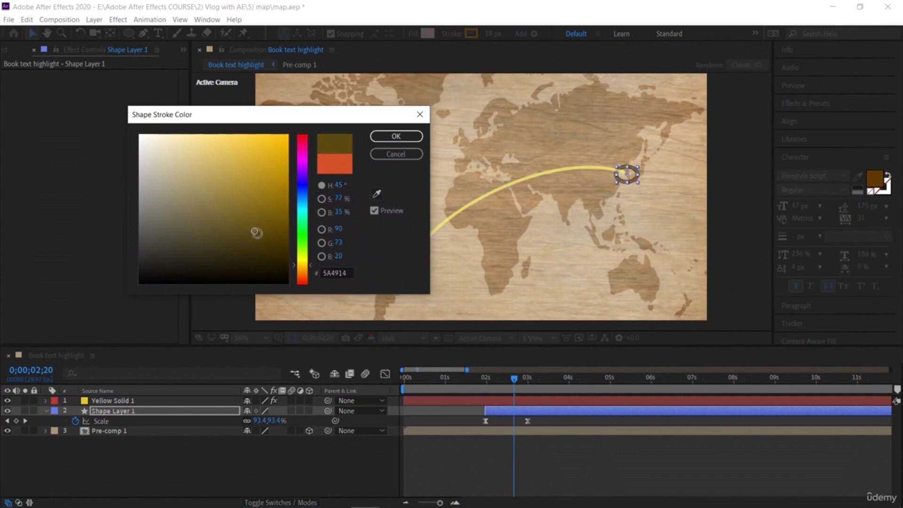
pyautogui.moveTo(303, 267); pyautogui.dragTo(304, 271)
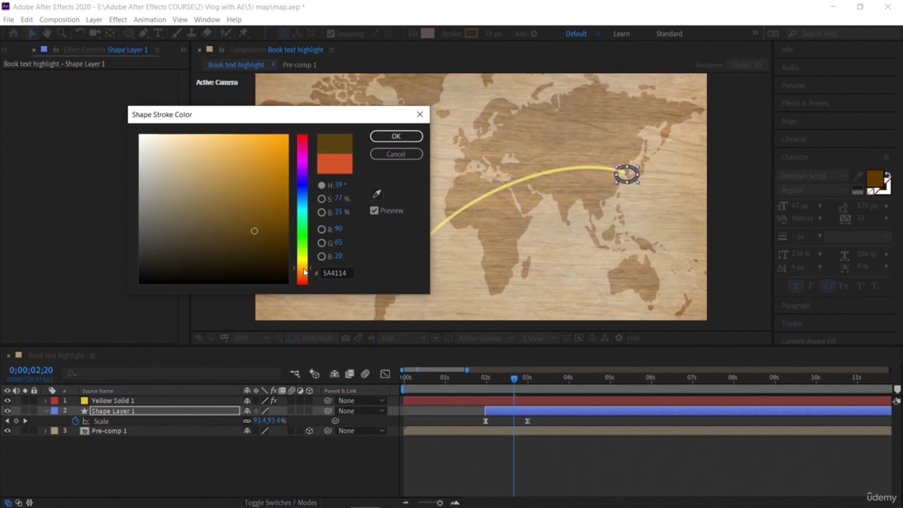
pyautogui.click(278, 171)
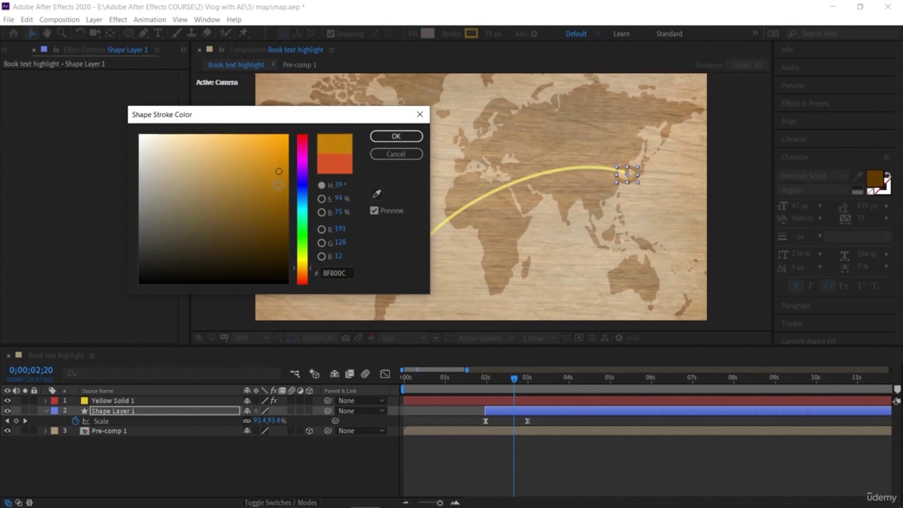
pyautogui.click(305, 242)
pyautogui.click(305, 200)
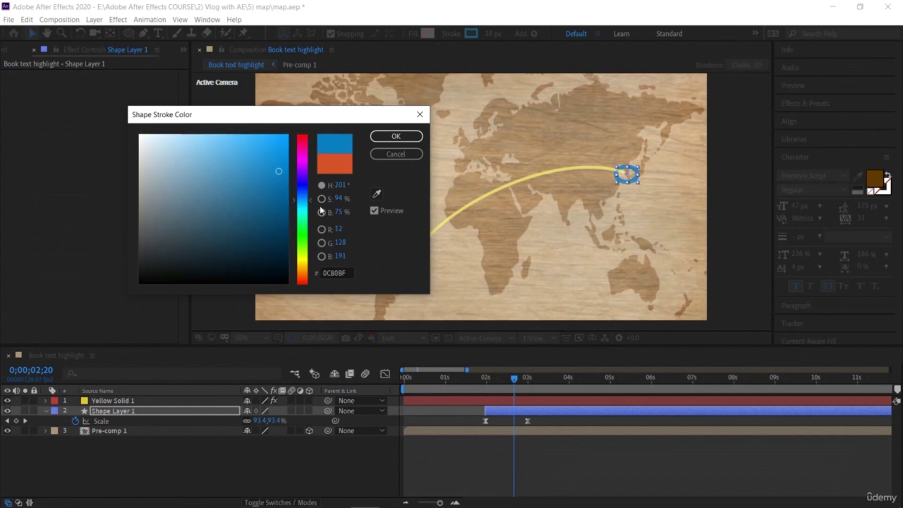
pyautogui.click(396, 136)
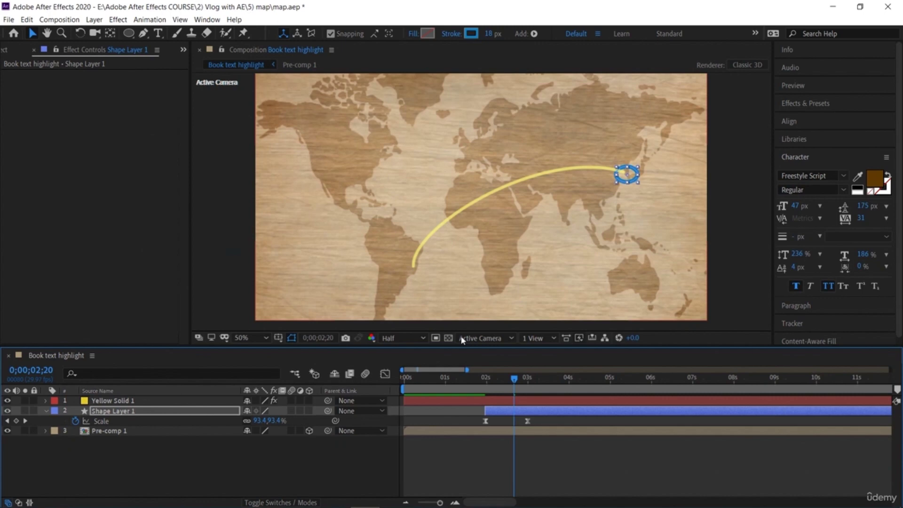
# Step: Preview the route line and blue ellipse animation from the start of the composition
pyautogui.moveTo(514, 378); pyautogui.dragTo(367, 378)
pyautogui.press('space')
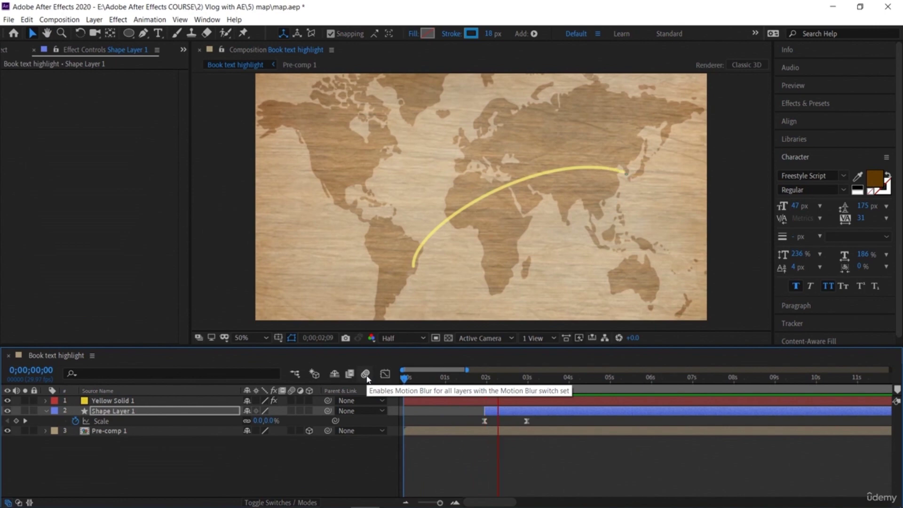
pyautogui.press('space')
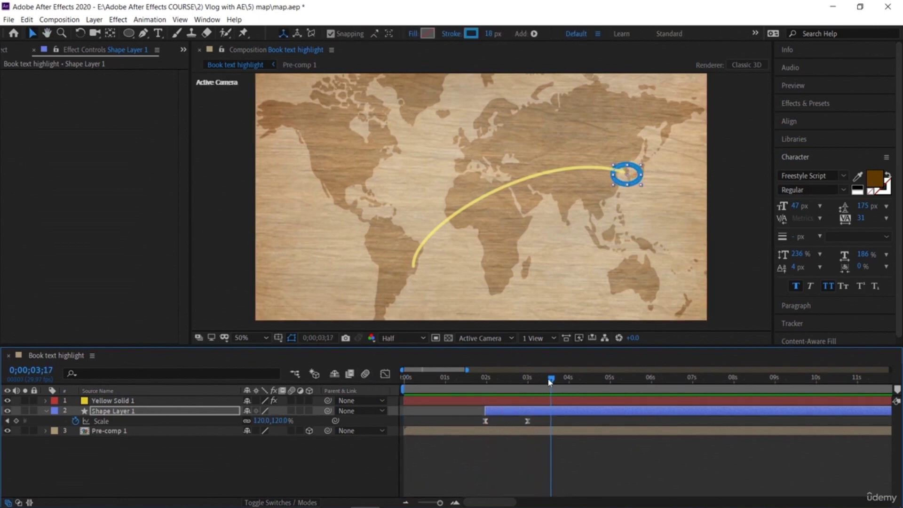
pyautogui.moveTo(518, 379); pyautogui.dragTo(382, 376)
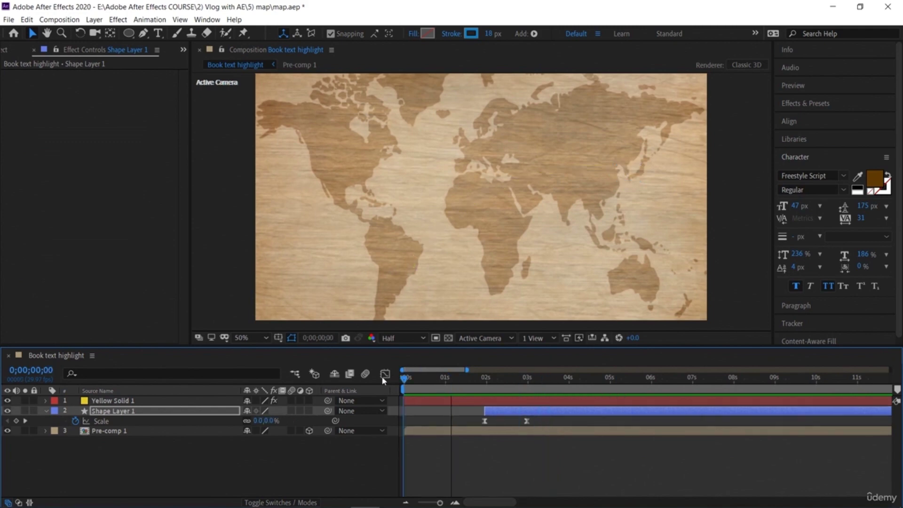
# Step: Add a two-node camera with the 50mm preset to the composition
pyautogui.rightClick(219, 469)
pyautogui.moveTo(301, 363)
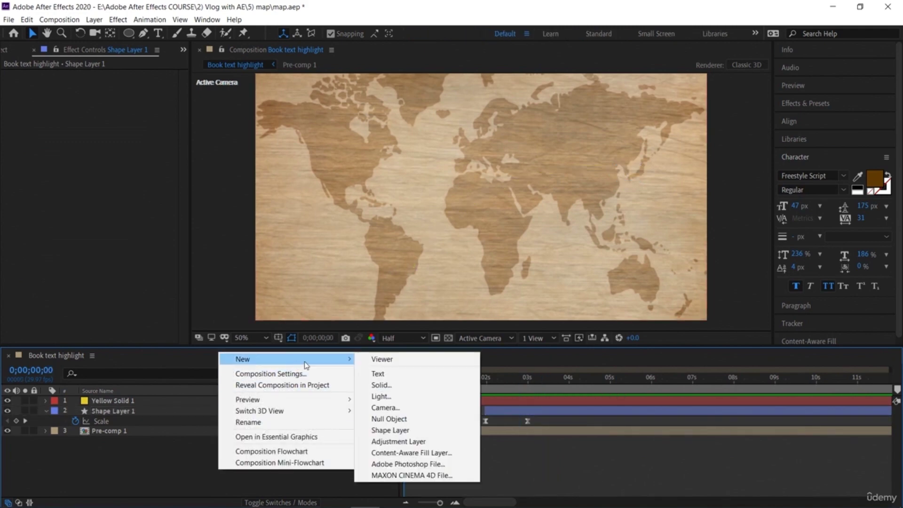
pyautogui.click(385, 408)
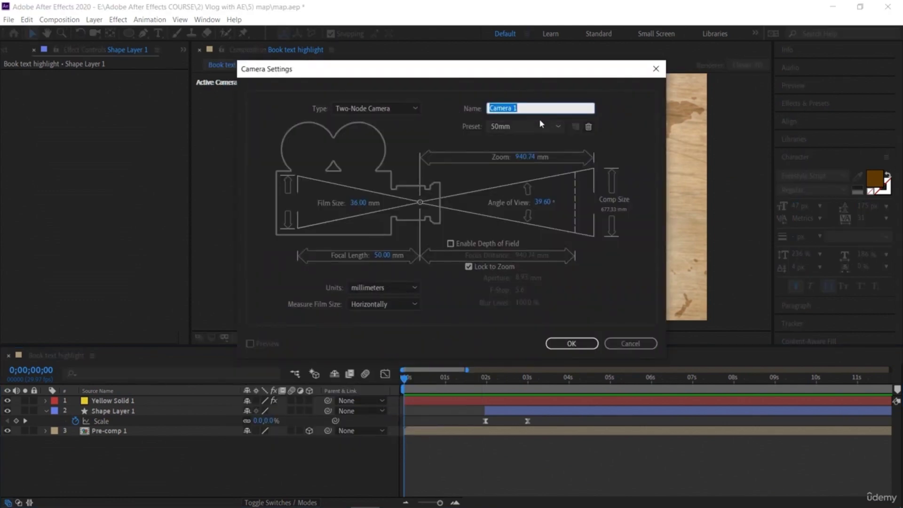
pyautogui.click(571, 344)
# Step: Add a null object layer above the camera in the composition
pyautogui.click(283, 465)
pyautogui.rightClick(285, 467)
pyautogui.moveTo(346, 357)
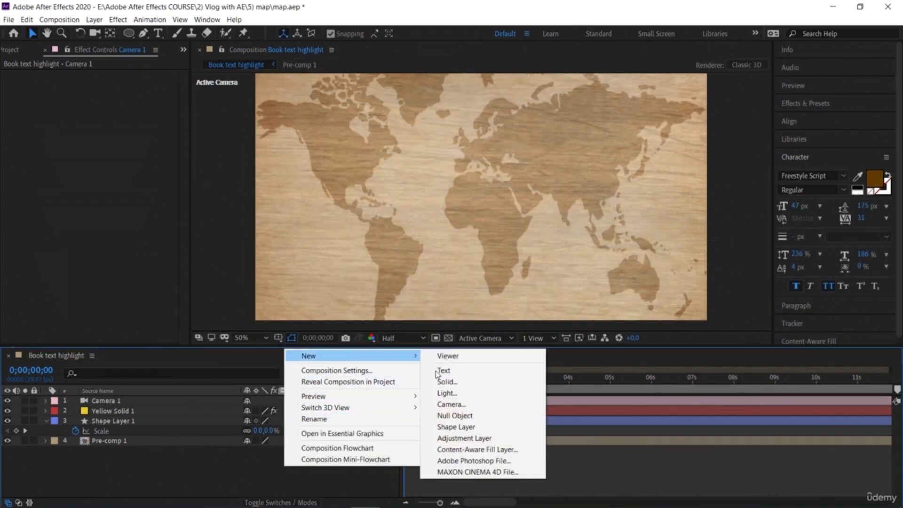
pyautogui.click(465, 416)
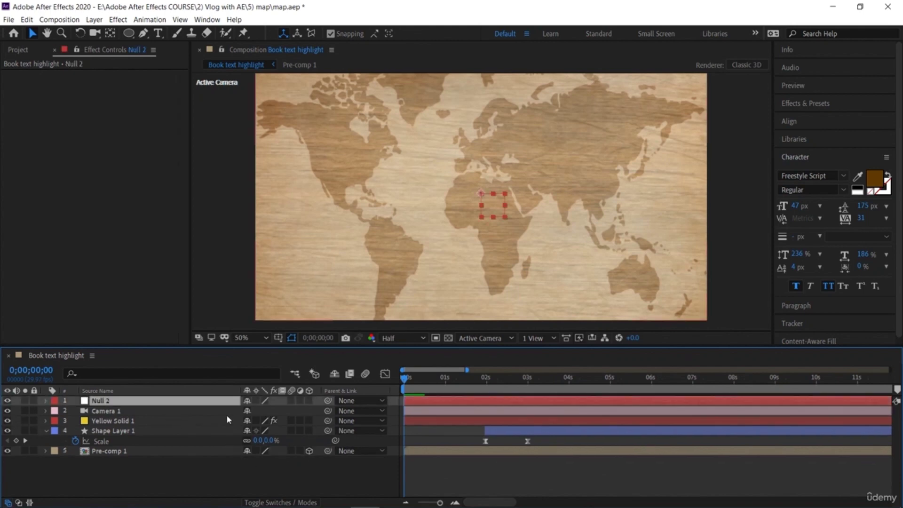
# Step: Parent Camera 1 to Null 2 and make Shape Layer 1, Yellow Solid 1 and Null 2 3D layers
pyautogui.moveTo(327, 412); pyautogui.dragTo(214, 404)
pyautogui.click(45, 430)
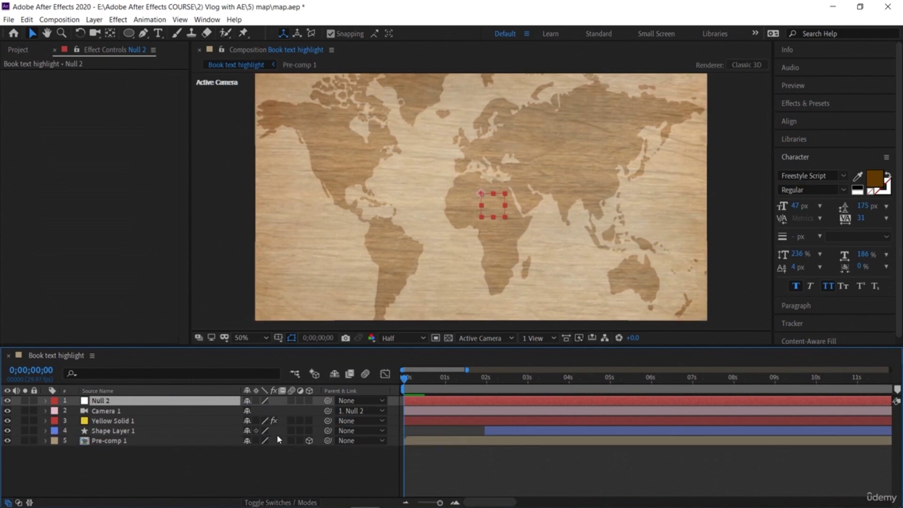
pyautogui.click(309, 430)
pyautogui.click(309, 420)
pyautogui.click(309, 400)
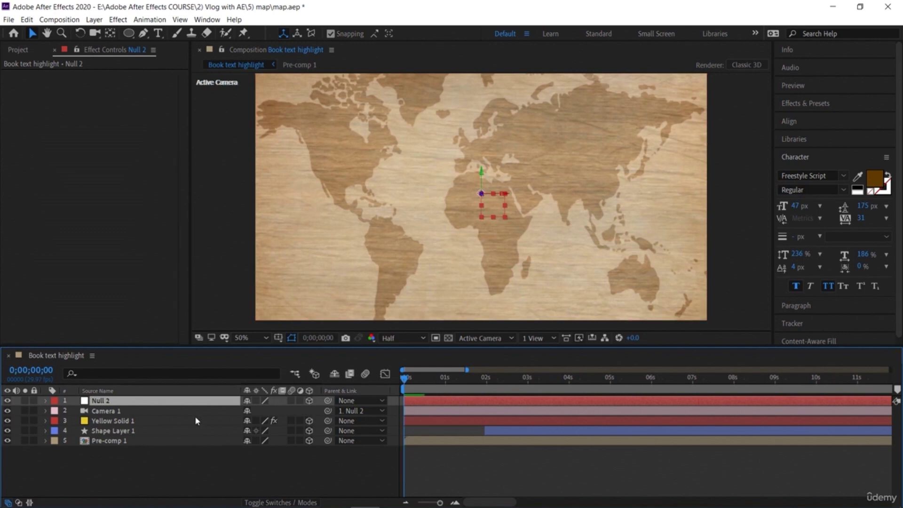
# Step: Keyframe Null 2's Position, Scale and X, Y and Z Rotation at the start of the composition
pyautogui.click(46, 400)
pyautogui.click(55, 411)
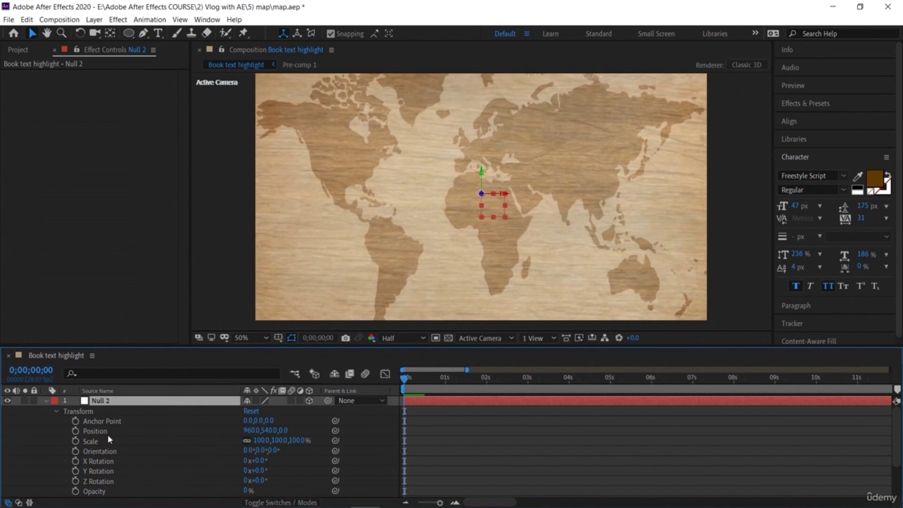
pyautogui.click(75, 431)
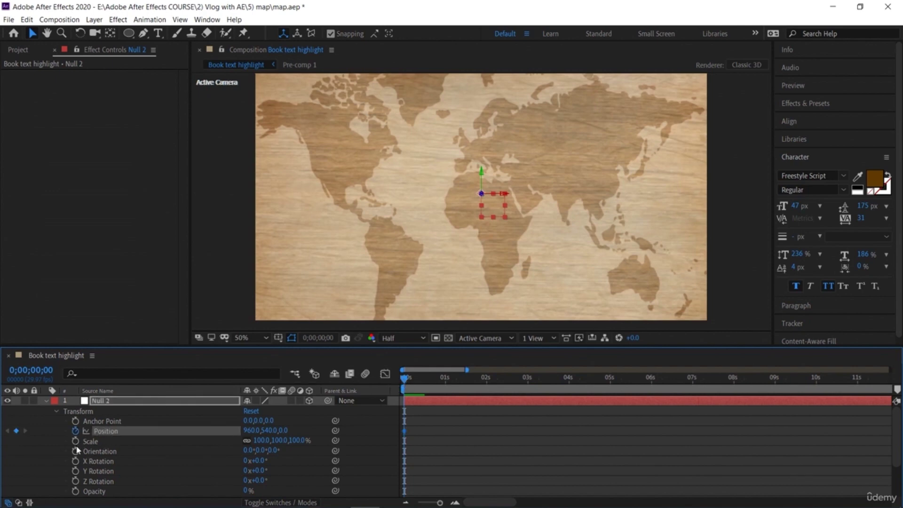
pyautogui.click(75, 441)
pyautogui.click(74, 451)
pyautogui.click(76, 462)
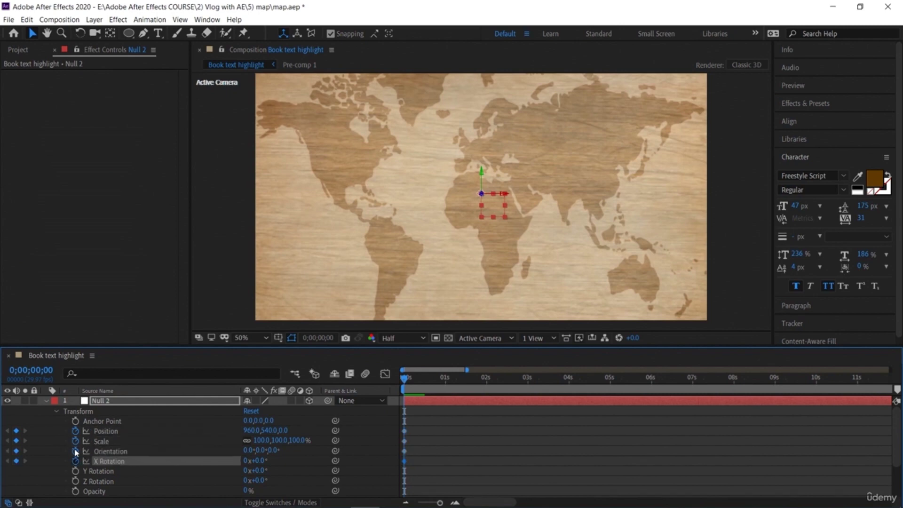
pyautogui.click(75, 471)
pyautogui.click(75, 481)
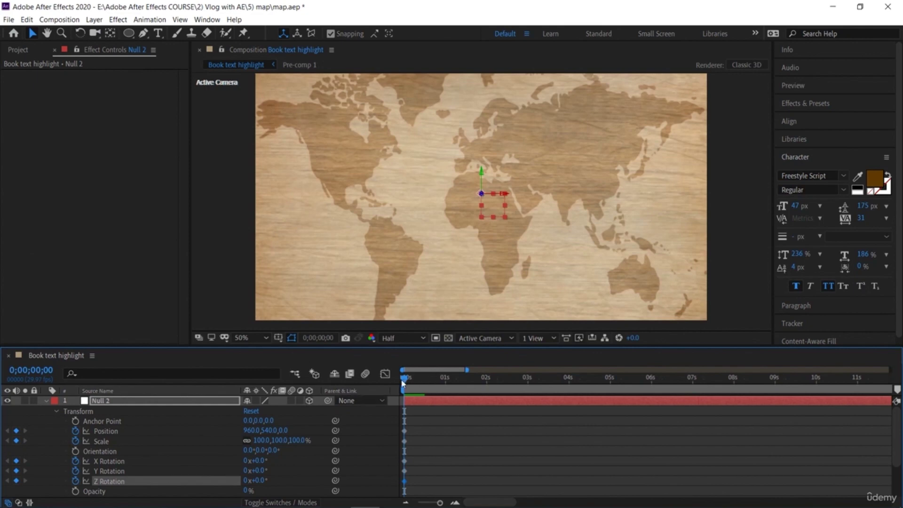
# Step: Remove Null 2's Position, Scale and X, Y and Z Rotation keyframes at the start of the composition
pyautogui.moveTo(407, 381); pyautogui.dragTo(428, 389)
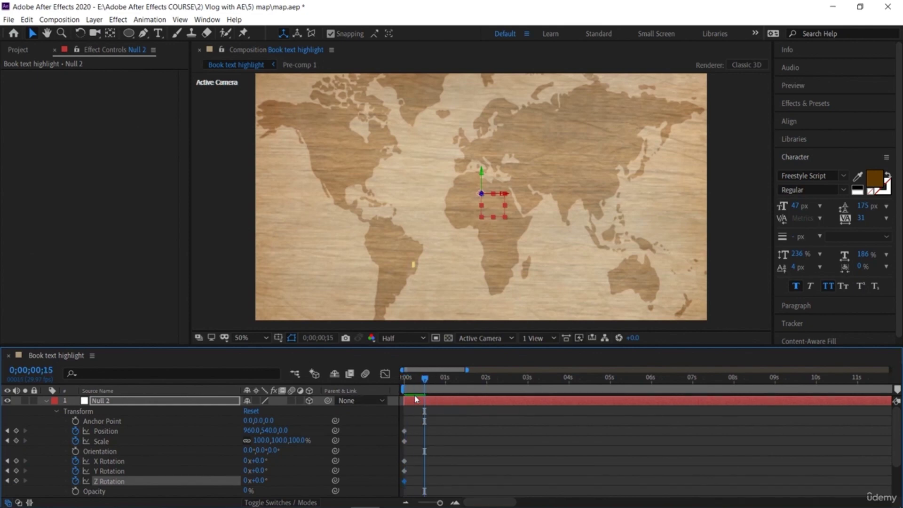
pyautogui.press('Home')
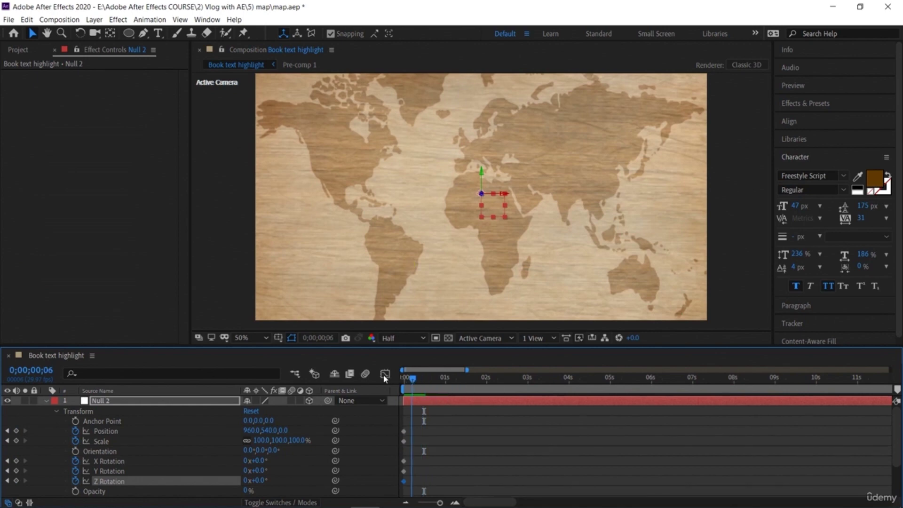
pyautogui.click(75, 430)
pyautogui.click(76, 440)
pyautogui.click(76, 460)
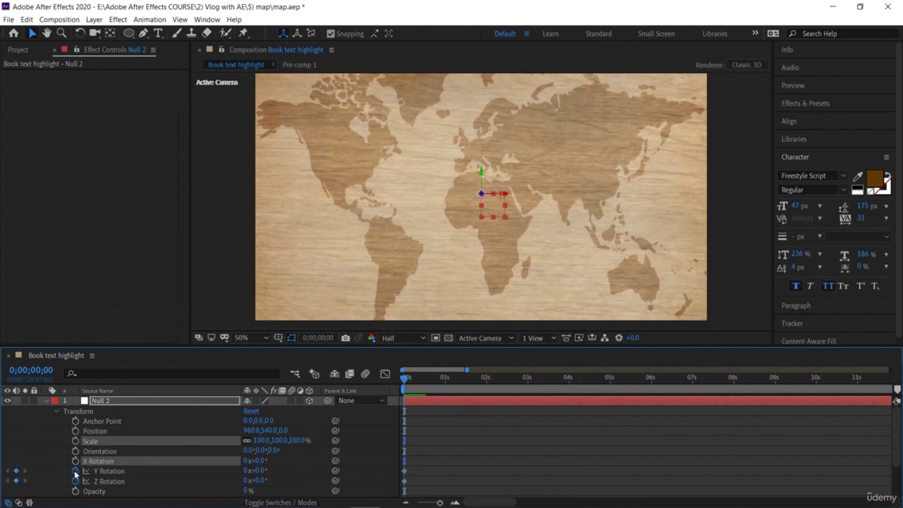
pyautogui.click(75, 470)
pyautogui.click(75, 480)
# Step: Keyframe Null 2's Position, Scale and X, Y and Z Rotation at 0;00;00;15
pyautogui.click(409, 379)
pyautogui.click(424, 379)
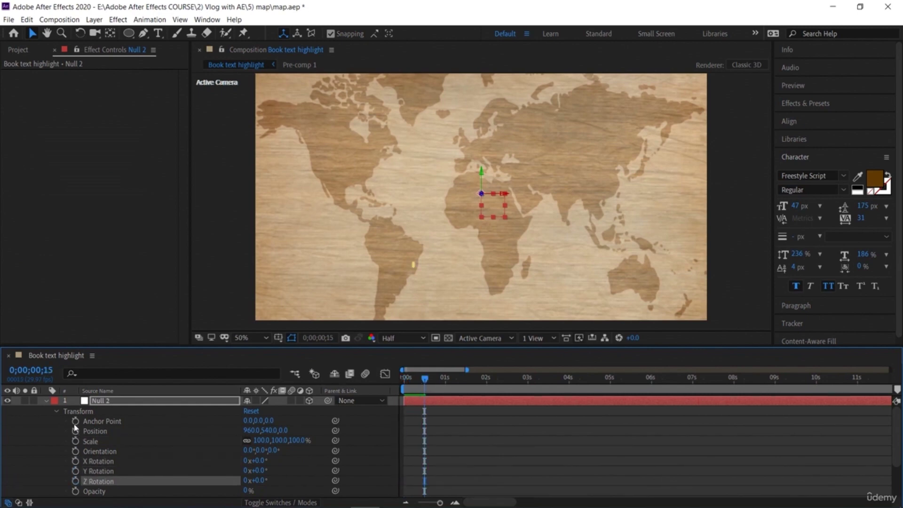
pyautogui.click(75, 480)
pyautogui.click(75, 470)
pyautogui.click(75, 460)
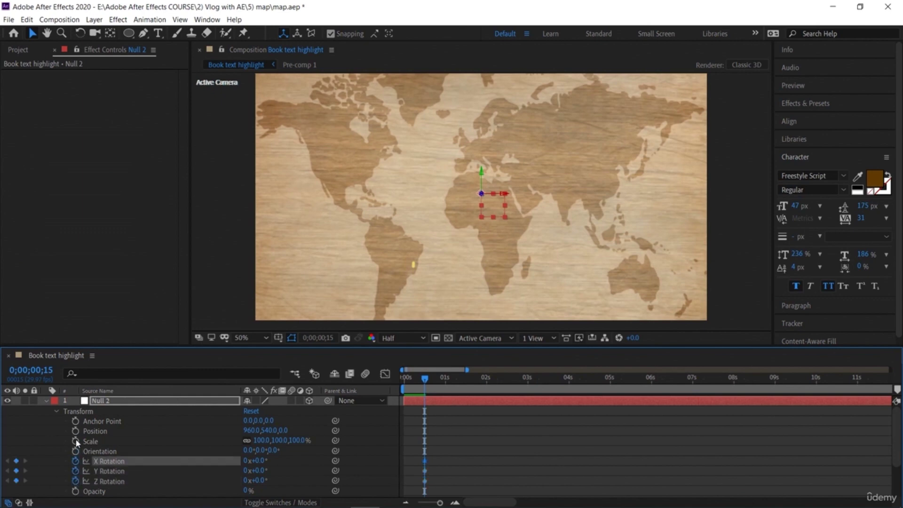
pyautogui.click(76, 441)
pyautogui.click(75, 430)
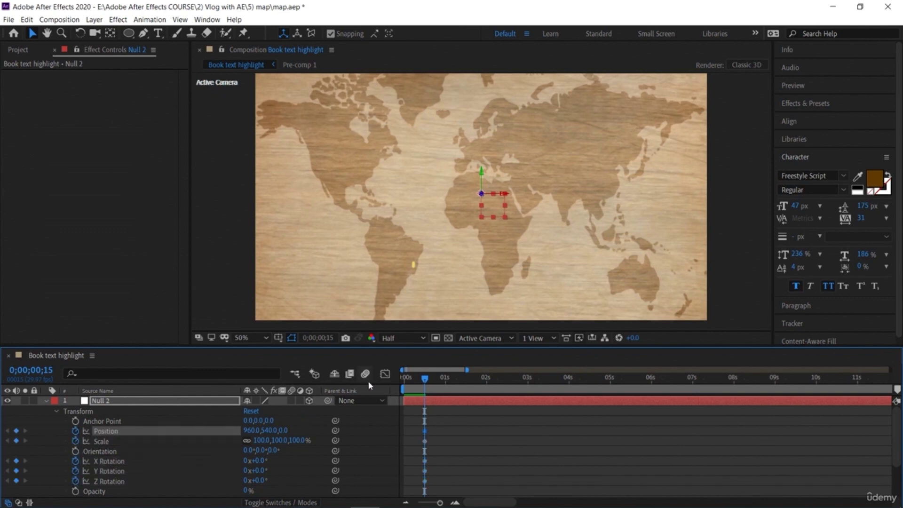
# Step: At 0;00;00;15, set Null 2's rotation to X 32°, Y 27°, Z 9°, its Scale to 79% and its Position to 960, 579, 154
pyautogui.click(271, 430)
pyautogui.moveTo(264, 471); pyautogui.dragTo(274, 474)
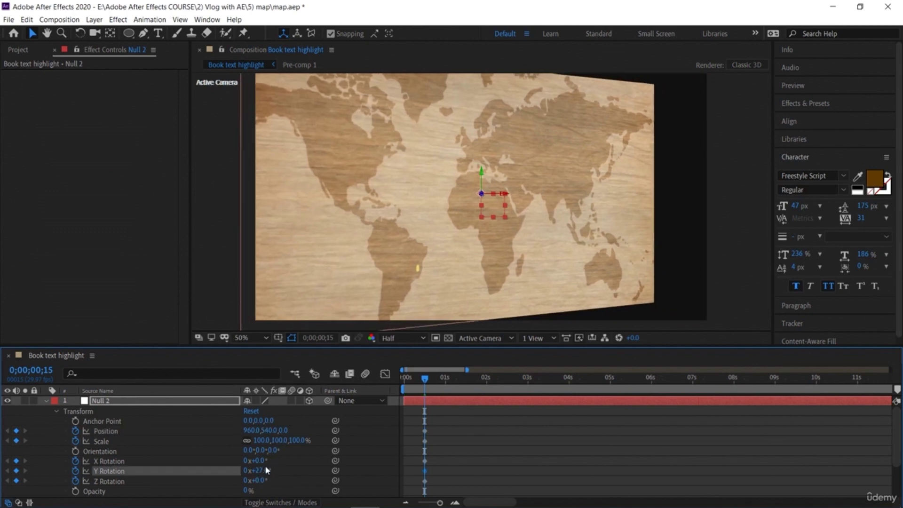
pyautogui.moveTo(260, 460); pyautogui.dragTo(284, 468)
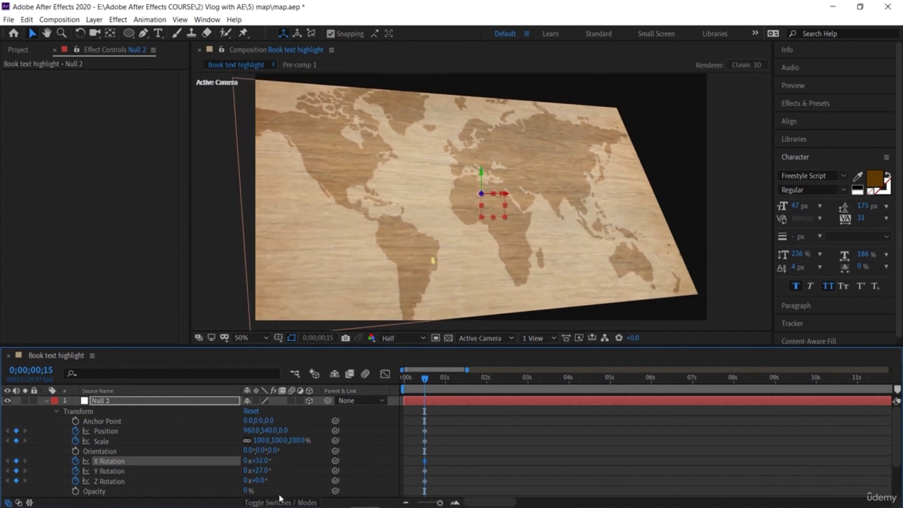
pyautogui.moveTo(266, 483)
pyautogui.mouseDown()
pyautogui.moveTo(277, 490)
pyautogui.moveTo(251, 477)
pyautogui.mouseUp()
pyautogui.moveTo(274, 445); pyautogui.dragTo(375, 430)
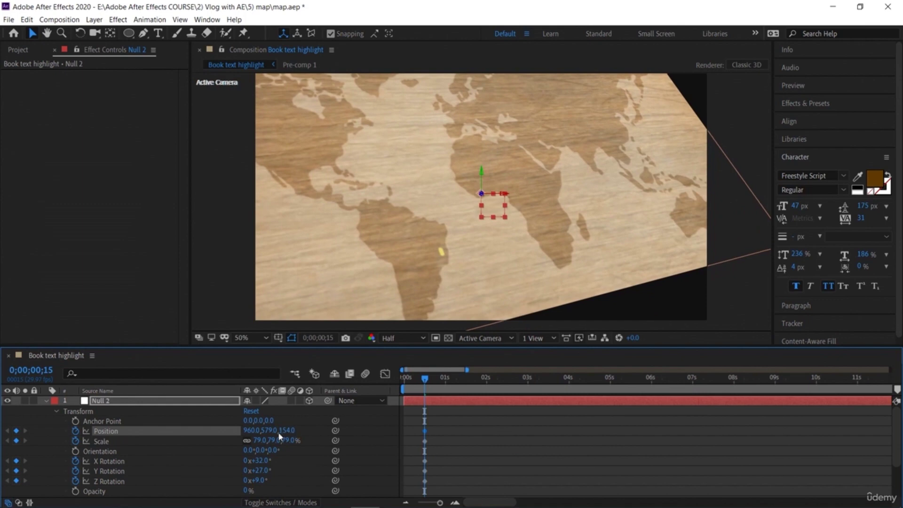
# Step: Refine Null 2 at 0;00;00;15 to Position 838, 488, 154, Scale 74%, and rotation X 36°, Y 30°, Z 1°
pyautogui.moveTo(256, 431); pyautogui.dragTo(173, 427)
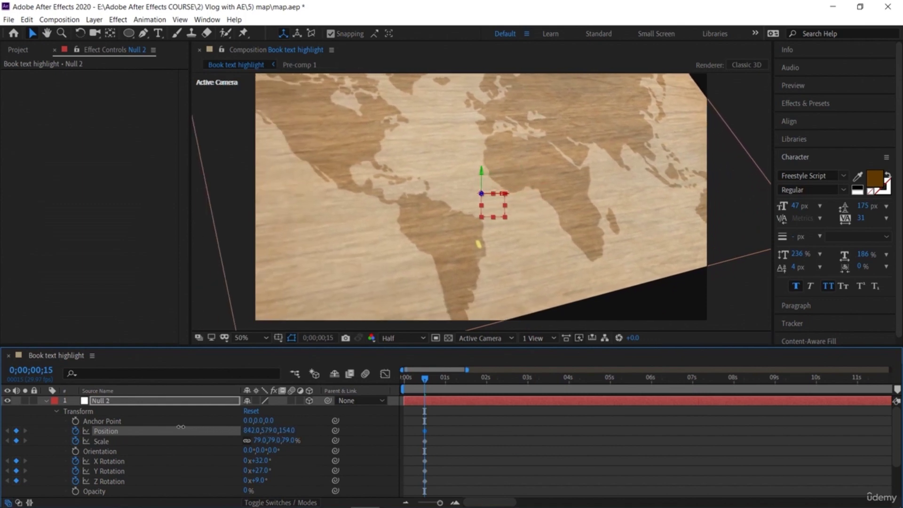
pyautogui.moveTo(277, 432); pyautogui.dragTo(244, 435)
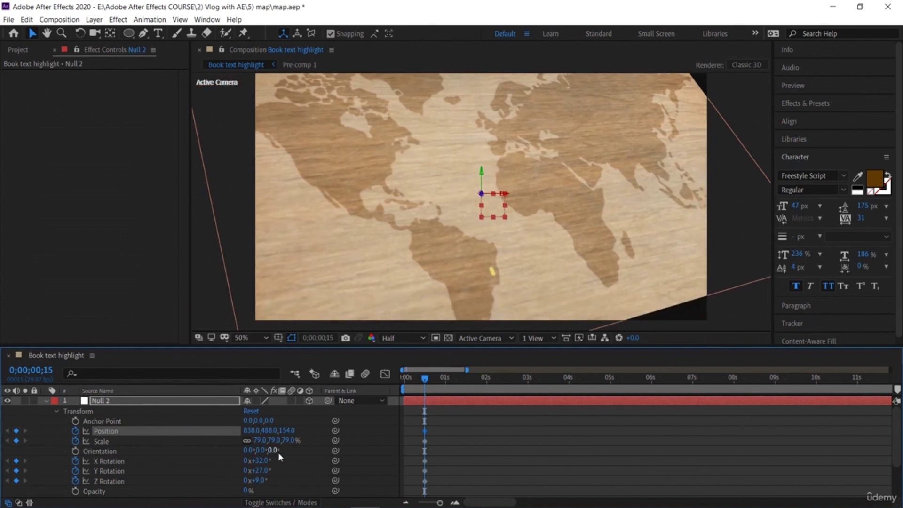
pyautogui.moveTo(272, 440); pyautogui.dragTo(271, 439)
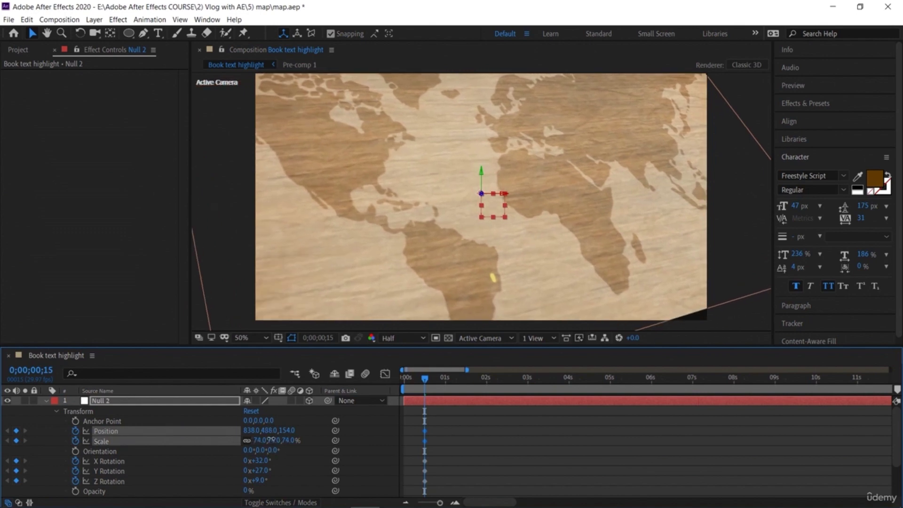
pyautogui.click(271, 440)
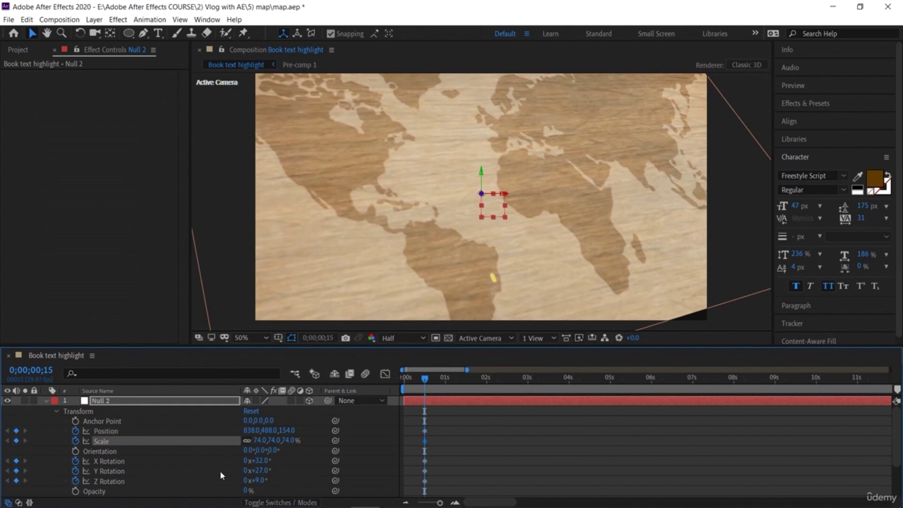
pyautogui.moveTo(260, 463); pyautogui.dragTo(264, 463)
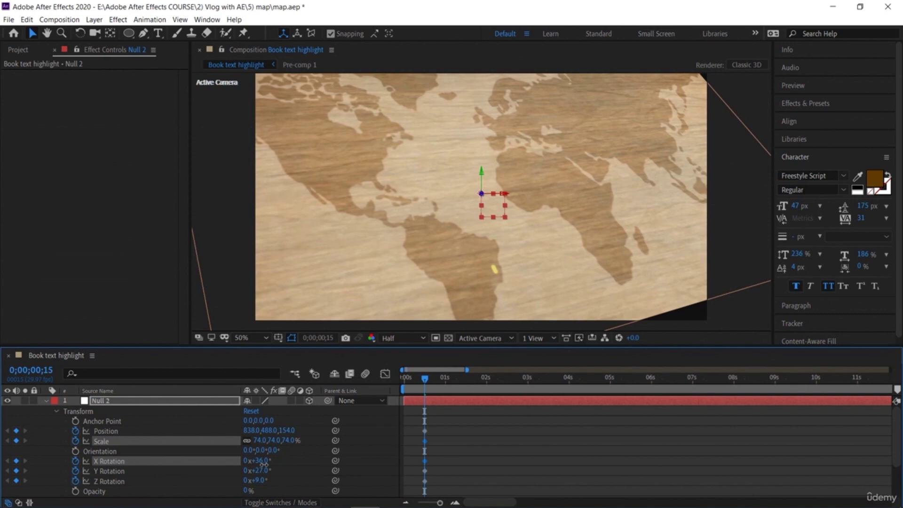
pyautogui.click(262, 461)
pyautogui.moveTo(266, 469); pyautogui.dragTo(273, 492)
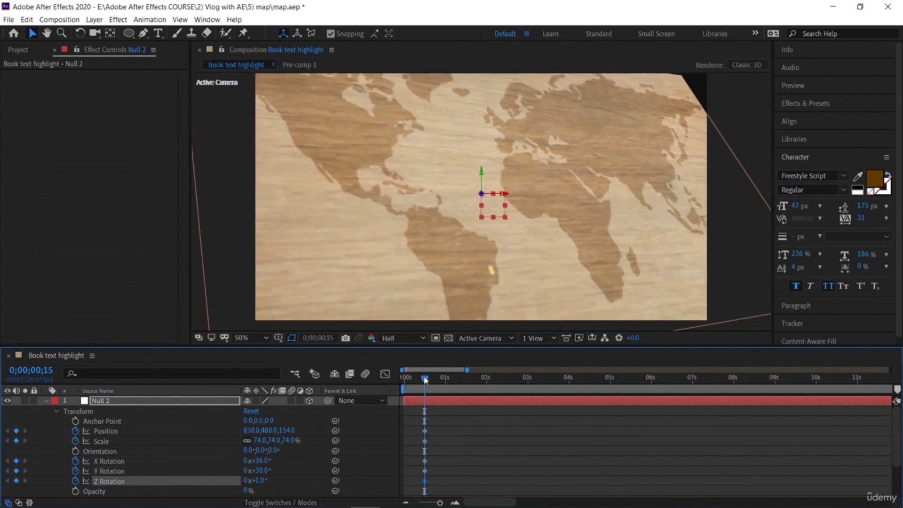
# Step: At 0;00;01;29, set Null 2's Position to 1007, 470, 187, Scale to 78%, X Rotation to 39° and Y Rotation to -29°
pyautogui.moveTo(424, 381)
pyautogui.mouseDown()
pyautogui.moveTo(444, 379)
pyautogui.moveTo(489, 407)
pyautogui.moveTo(483, 412)
pyautogui.mouseUp()
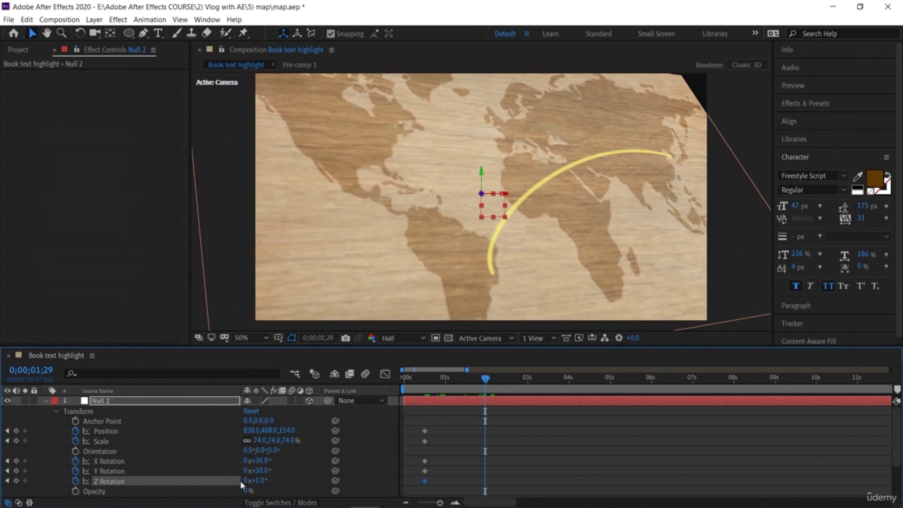
pyautogui.moveTo(268, 433); pyautogui.dragTo(262, 454)
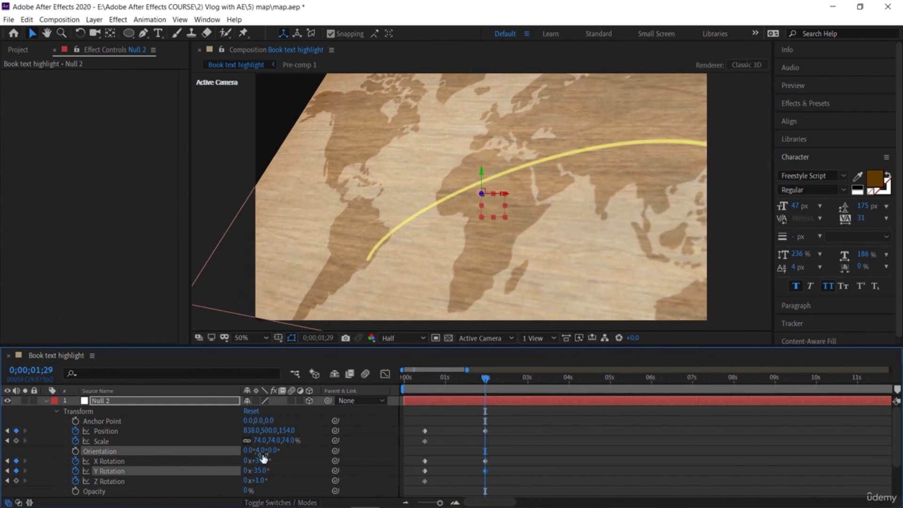
pyautogui.hotkey('ctrl', 'z')
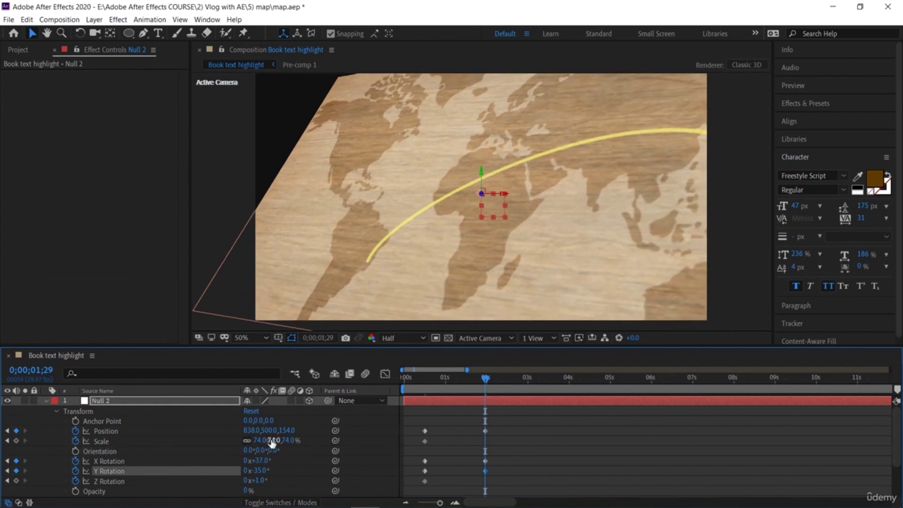
pyautogui.moveTo(269, 440); pyautogui.dragTo(338, 442)
pyautogui.moveTo(275, 431)
pyautogui.mouseDown()
pyautogui.moveTo(266, 431)
pyautogui.moveTo(302, 431)
pyautogui.moveTo(258, 429)
pyautogui.mouseUp()
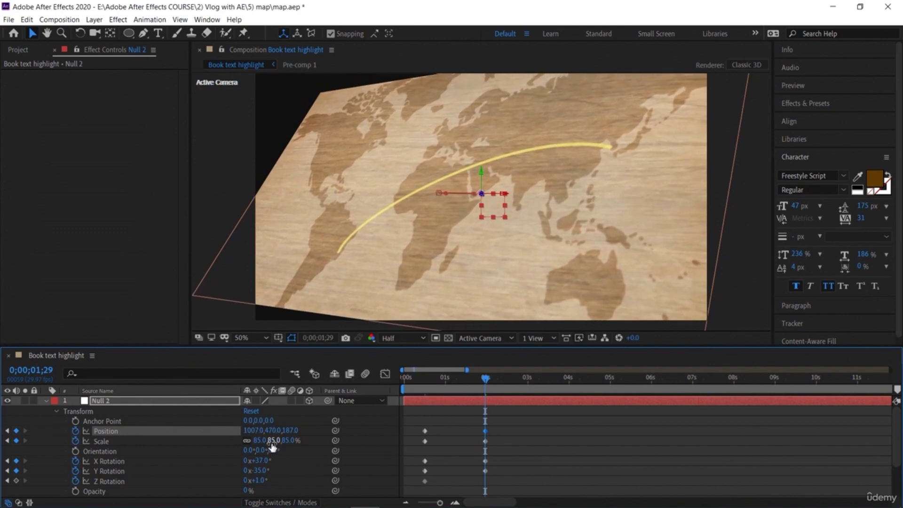
pyautogui.moveTo(274, 442); pyautogui.dragTo(308, 467)
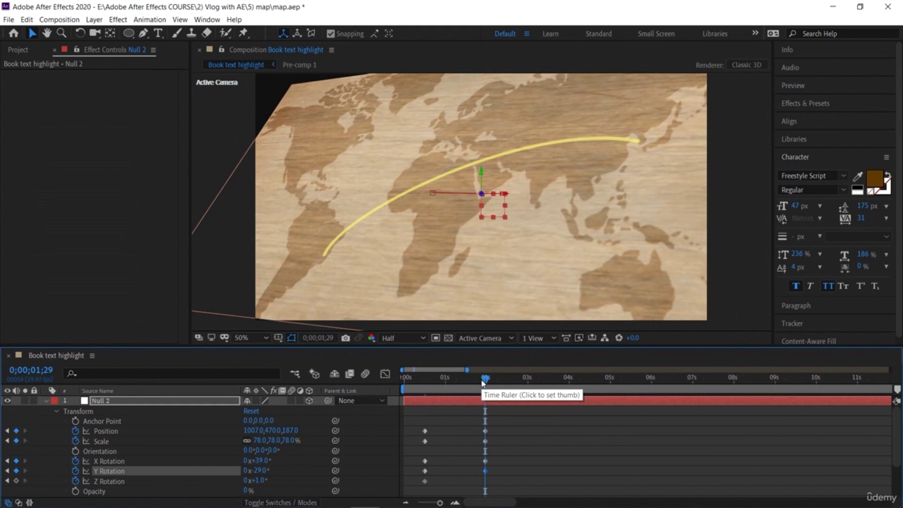
# Step: Preview the camera move over the map from the start of the composition and go to 0;00;02;29
pyautogui.press('space')
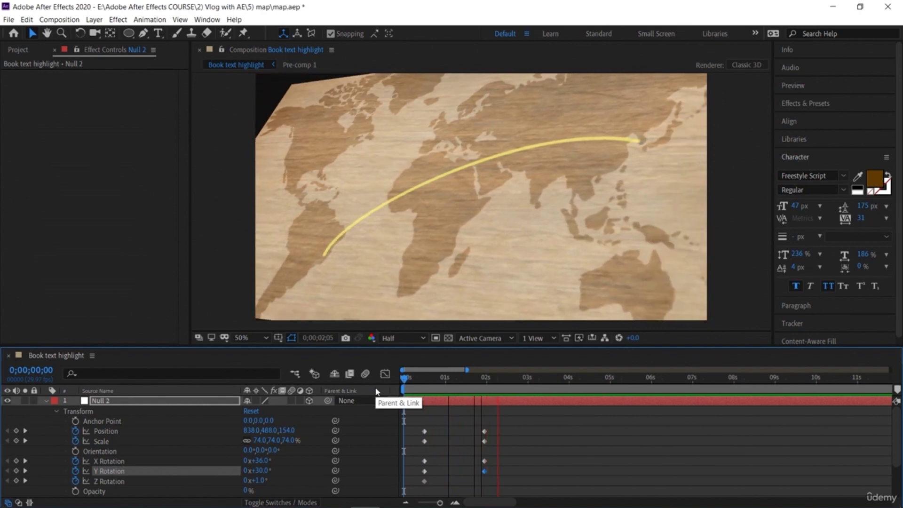
pyautogui.press('space')
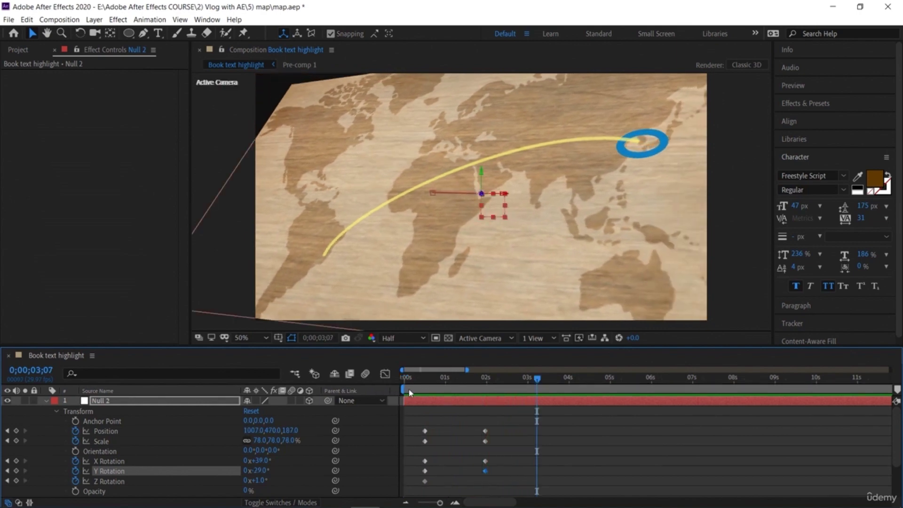
pyautogui.moveTo(536, 379)
pyautogui.mouseDown()
pyautogui.moveTo(501, 385)
pyautogui.moveTo(524, 391)
pyautogui.mouseUp()
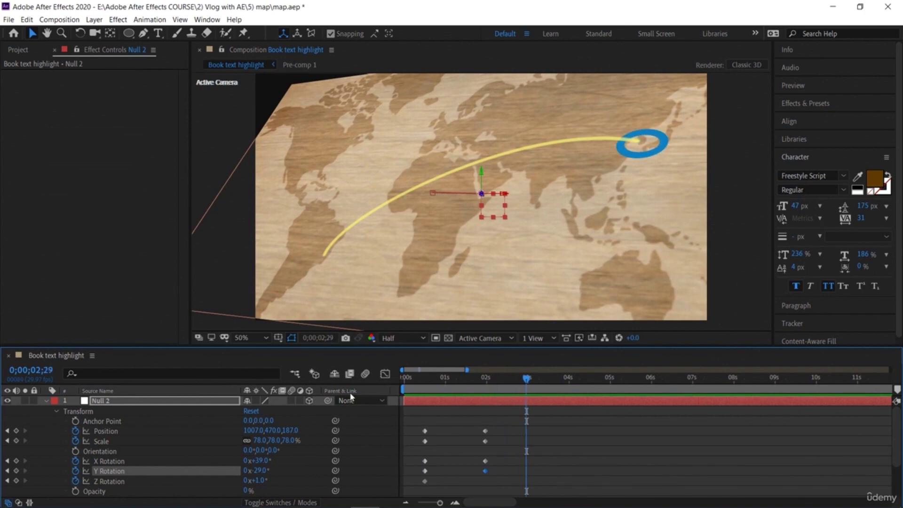
pyautogui.press('space')
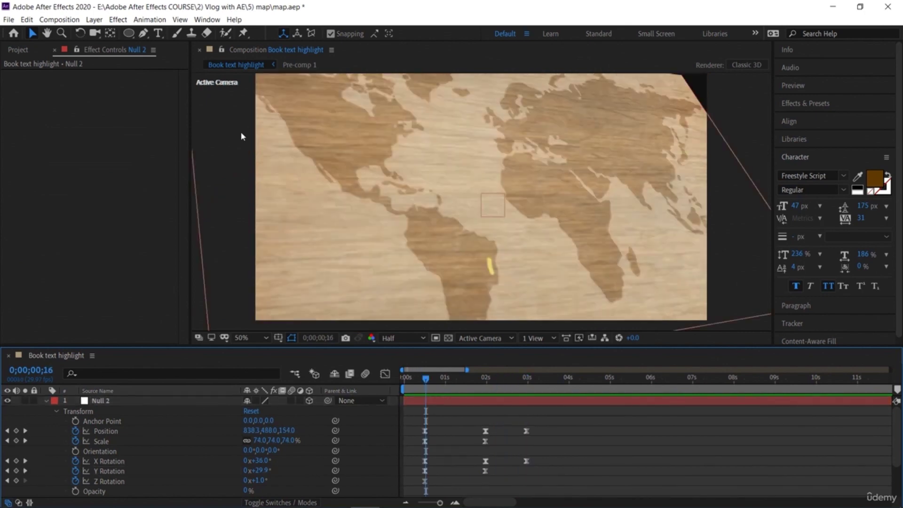
# Step: Add a text layer reading "Brazil" and place it over Brazil beside the start of the yellow route
pyautogui.click(160, 35)
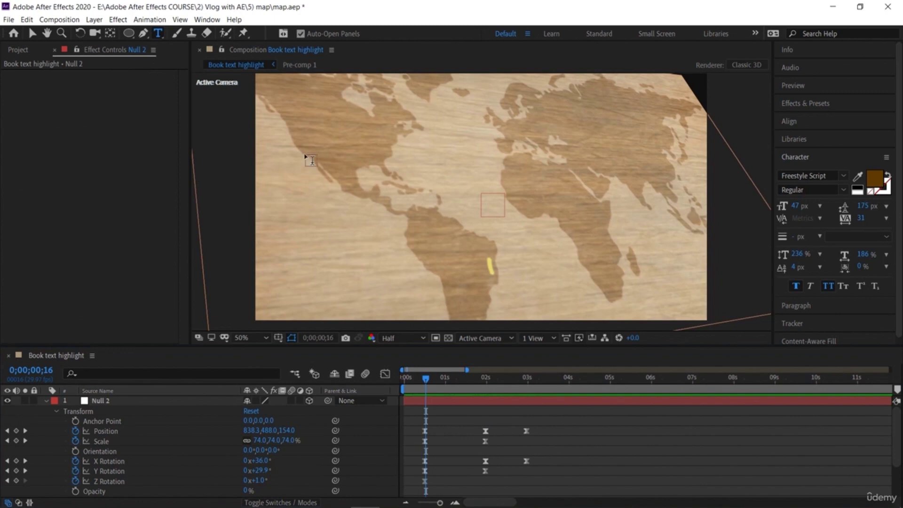
pyautogui.click(460, 236)
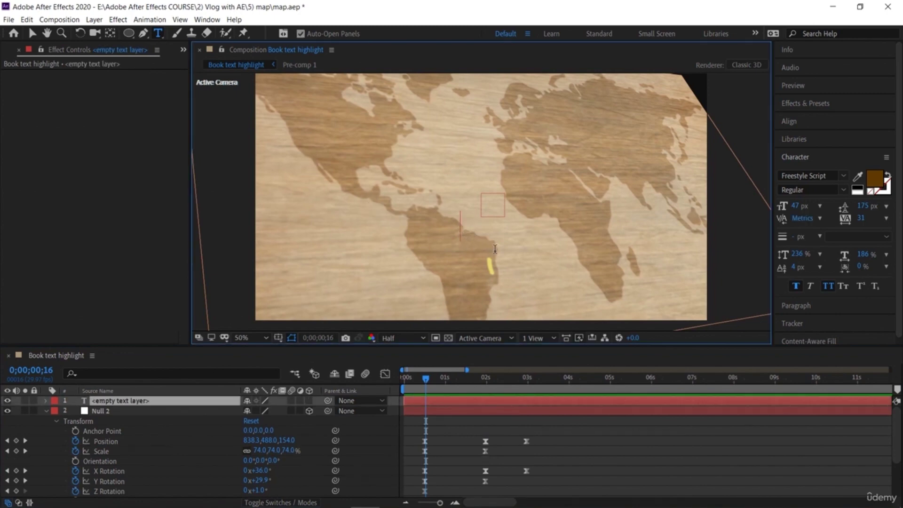
pyautogui.write('Bra')
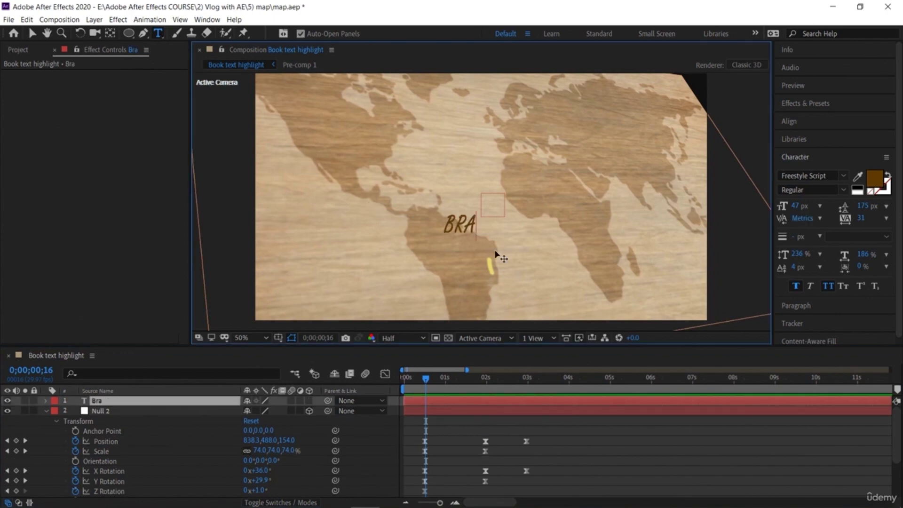
pyautogui.write('s')
pyautogui.press('BackSpace')
pyautogui.write('zil')
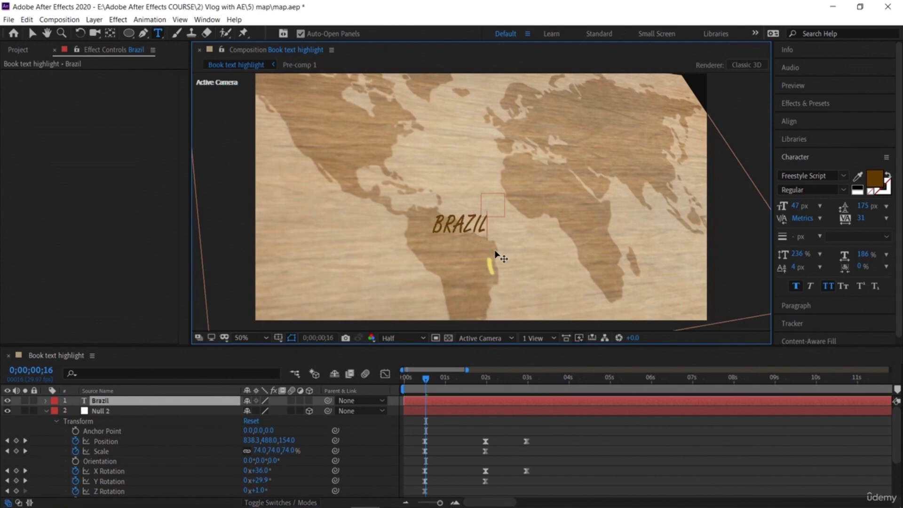
pyautogui.click(32, 33)
pyautogui.moveTo(448, 226); pyautogui.dragTo(449, 254)
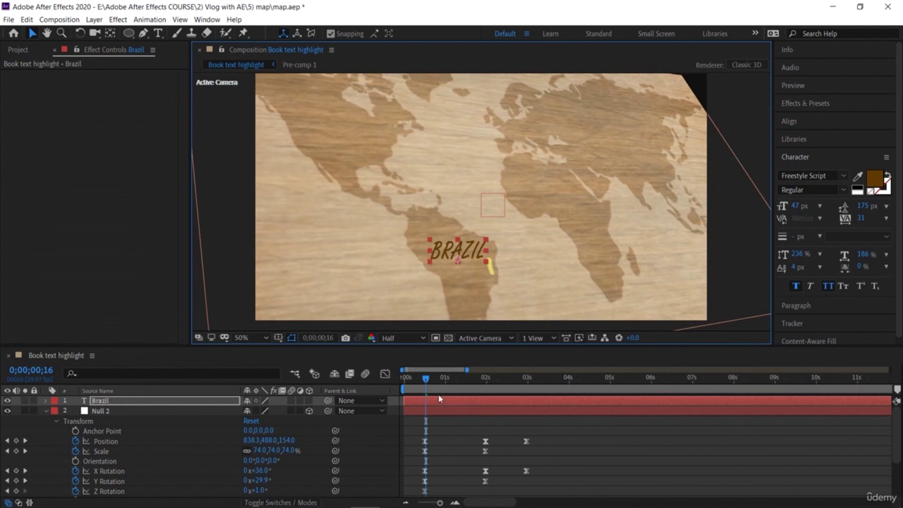
# Step: Preview the animation from the start to check how the flat Brazil label behaves during the camera move
pyautogui.moveTo(425, 379); pyautogui.dragTo(398, 380)
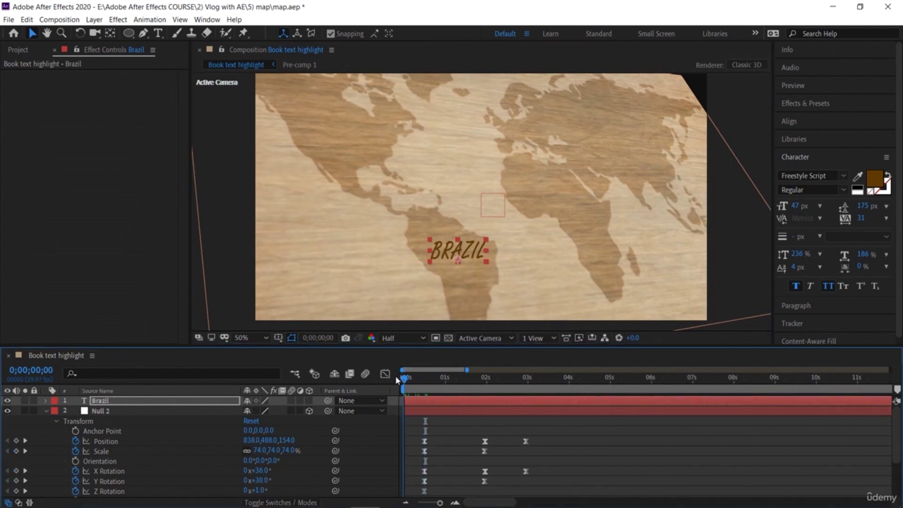
pyautogui.press('space')
pyautogui.moveTo(461, 399); pyautogui.dragTo(400, 397)
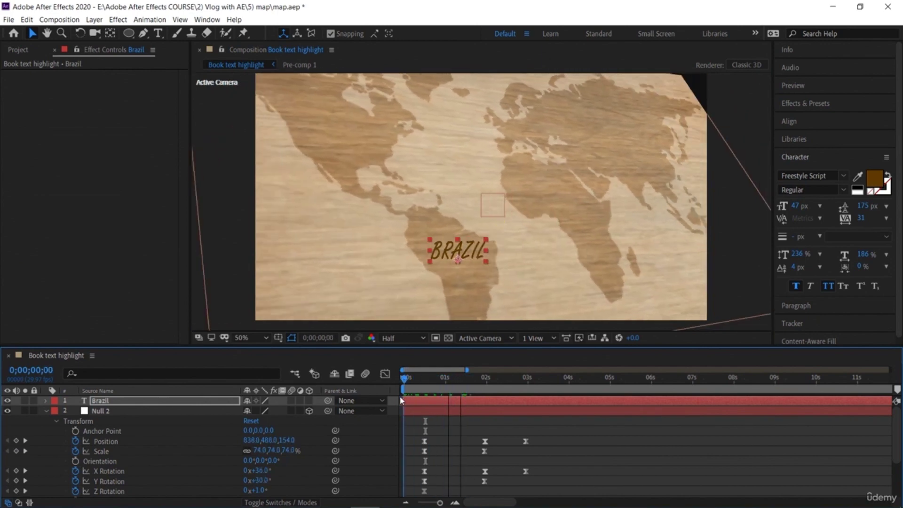
# Step: Make the Brazil text layer 3D and move it back over Brazil on the map
pyautogui.click(309, 401)
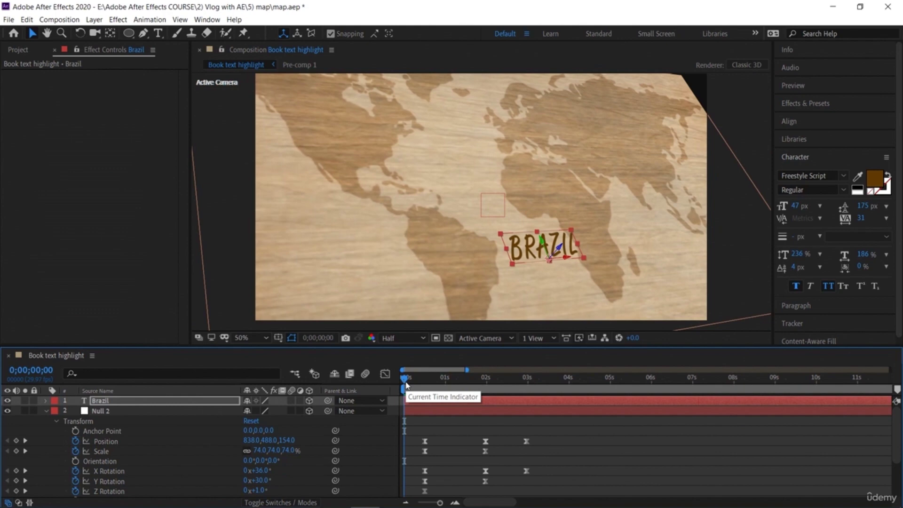
pyautogui.press('space')
pyautogui.moveTo(530, 256); pyautogui.dragTo(480, 254)
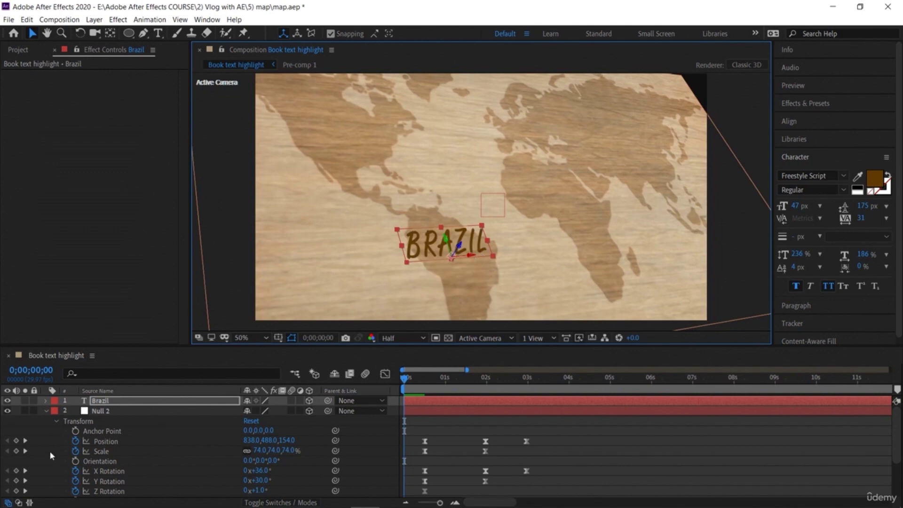
# Step: Scale the Brazil label to 79%, preview the camera move, and nudge the label to about 567.7, 807.5, -20.8
pyautogui.click(46, 400)
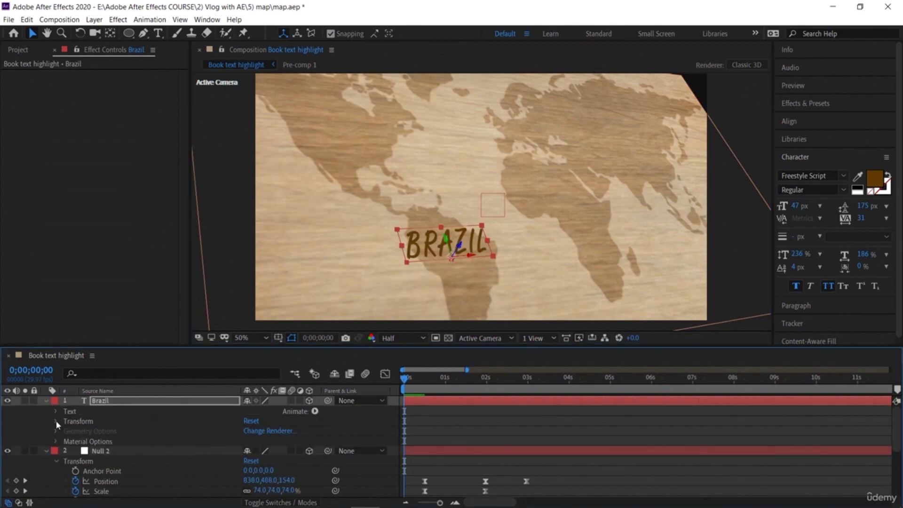
pyautogui.click(56, 420)
pyautogui.click(142, 441)
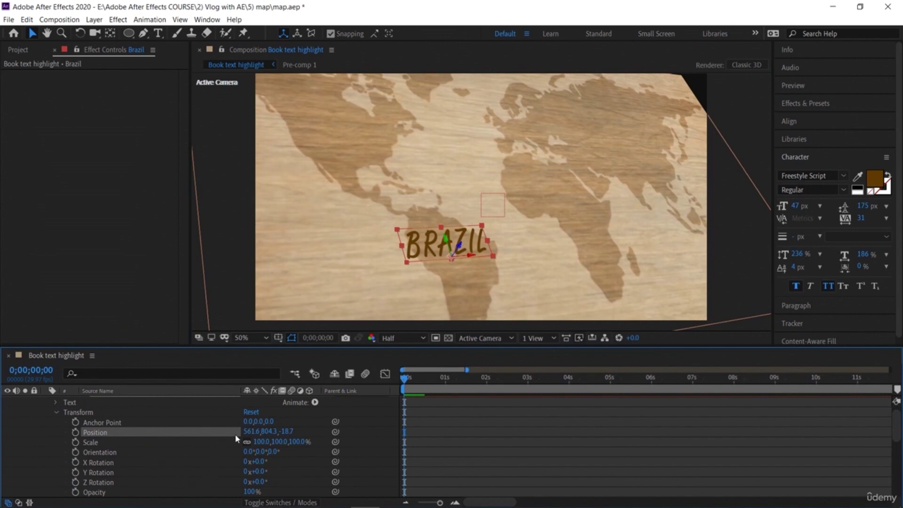
pyautogui.moveTo(263, 441); pyautogui.dragTo(252, 443)
pyautogui.press('space')
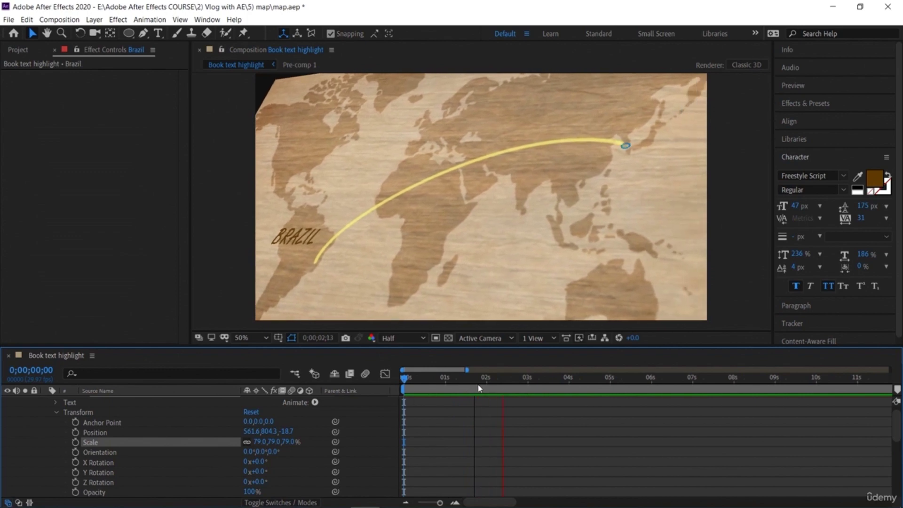
pyautogui.press('space')
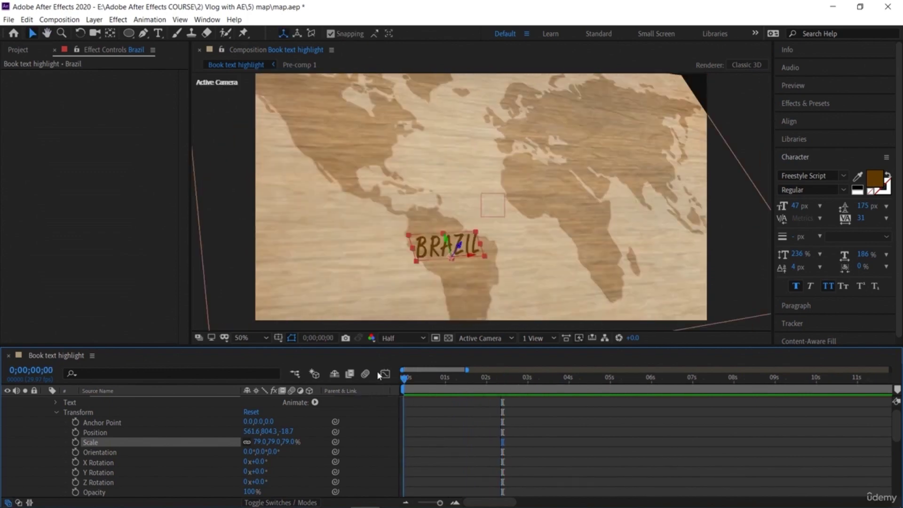
pyautogui.moveTo(475, 252); pyautogui.dragTo(472, 258)
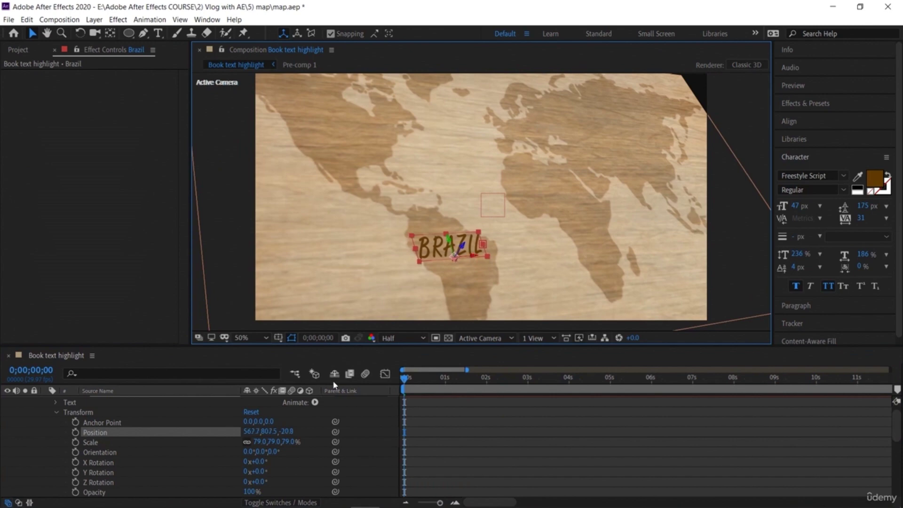
# Step: At 0;00;02;07, add a text layer reading "South Korea" near the far end of the yellow route
pyautogui.moveTo(406, 381); pyautogui.dragTo(497, 408)
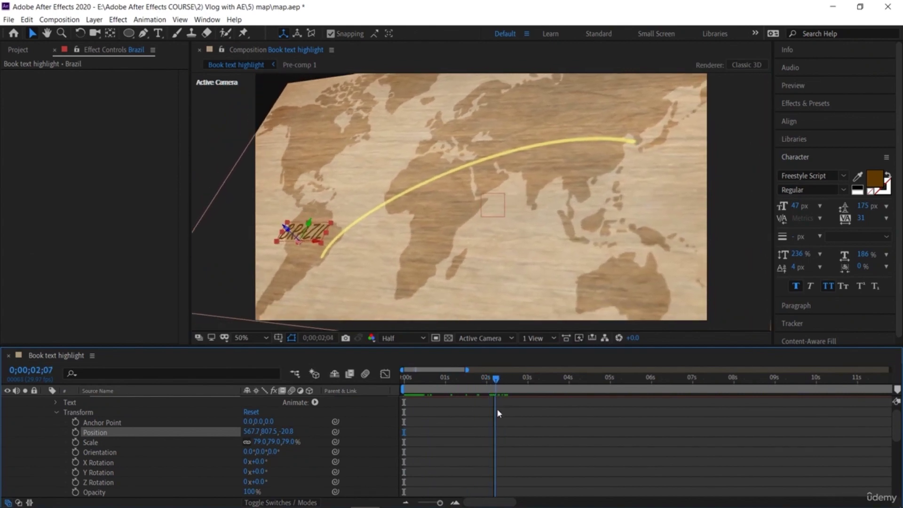
pyautogui.click(199, 167)
pyautogui.click(158, 34)
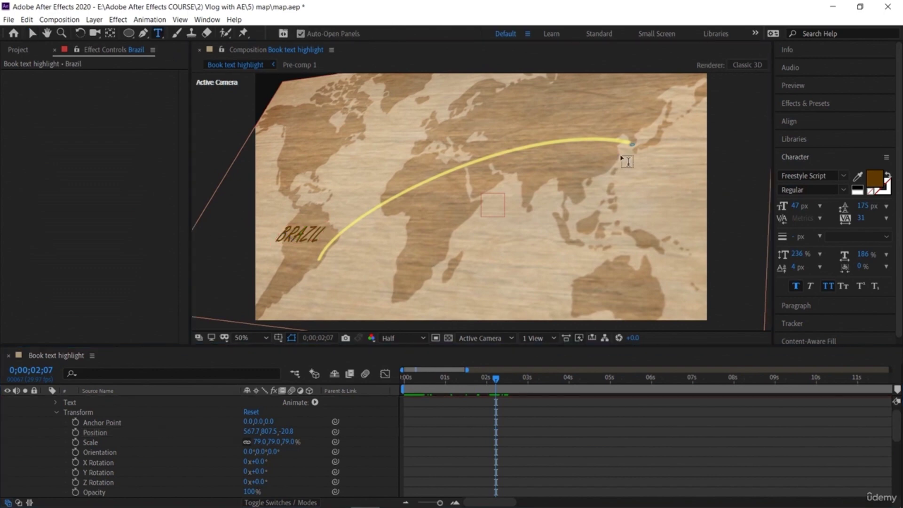
pyautogui.click(613, 156)
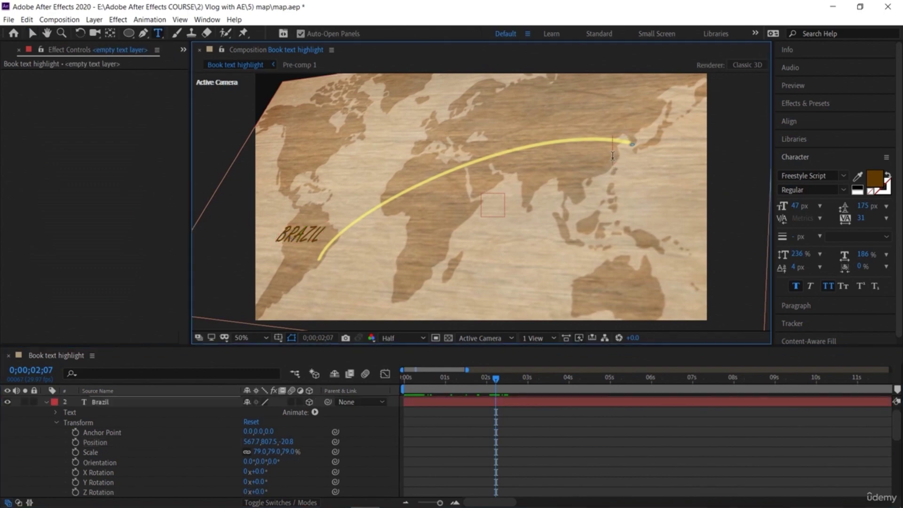
pyautogui.write('S')
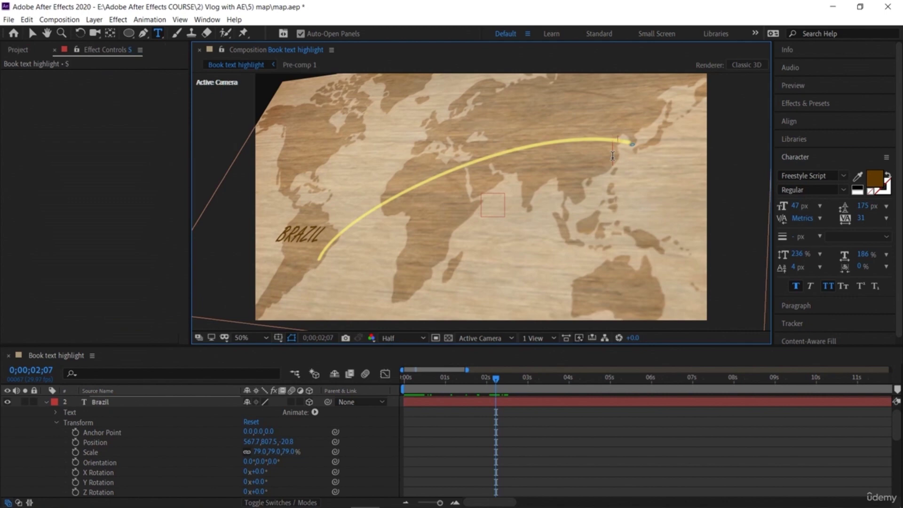
pyautogui.write('outh')
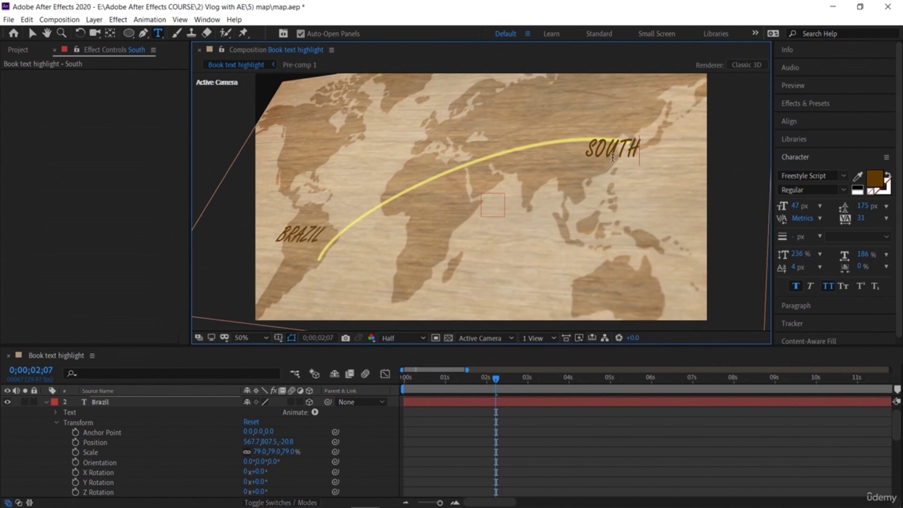
pyautogui.write(' K')
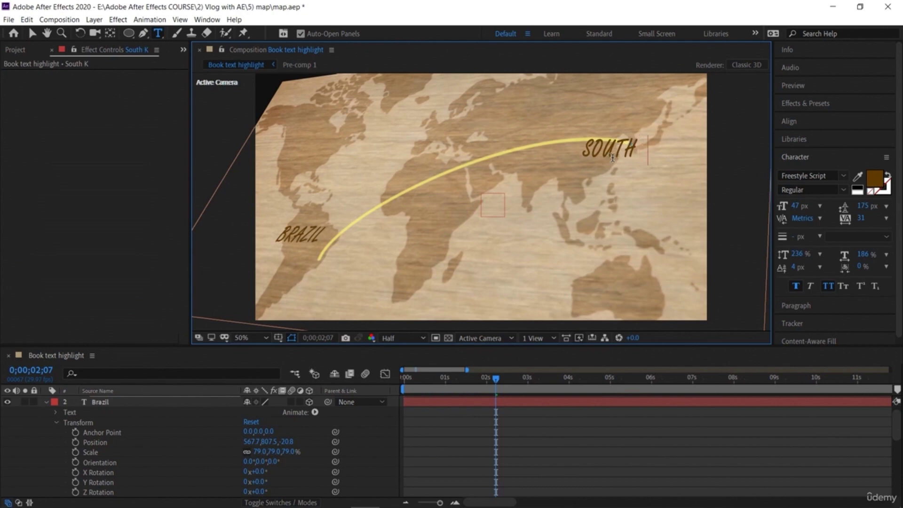
pyautogui.write('OREA')
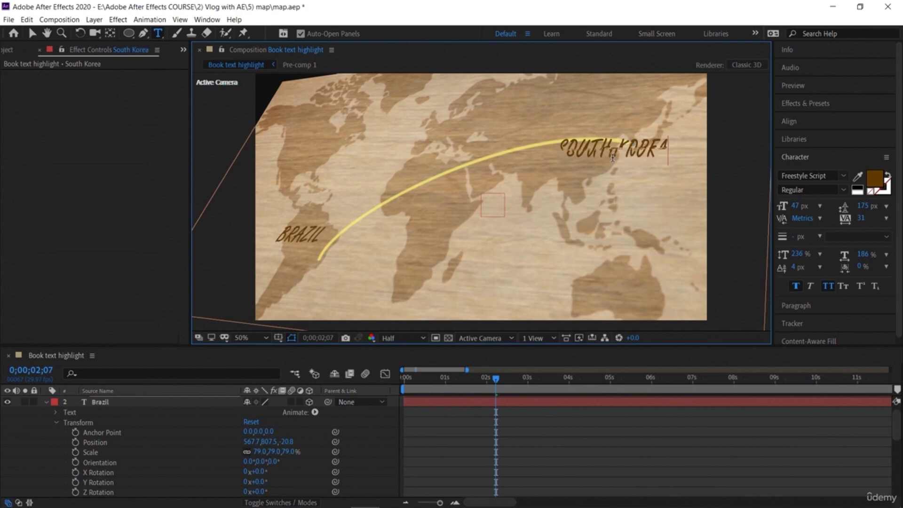
# Step: Format the South Korea text as small caps at 40 px and place it just below the route's end
pyautogui.hotkey('ctrl', 'a')
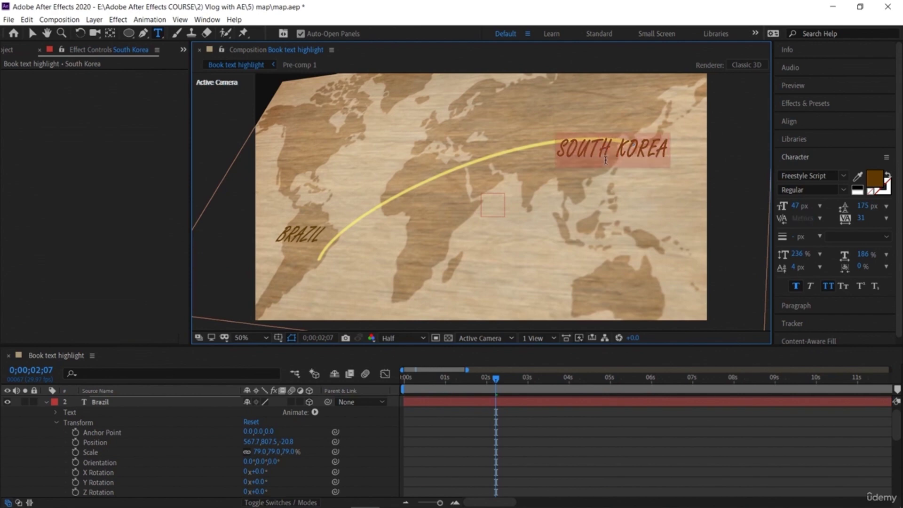
pyautogui.click(844, 287)
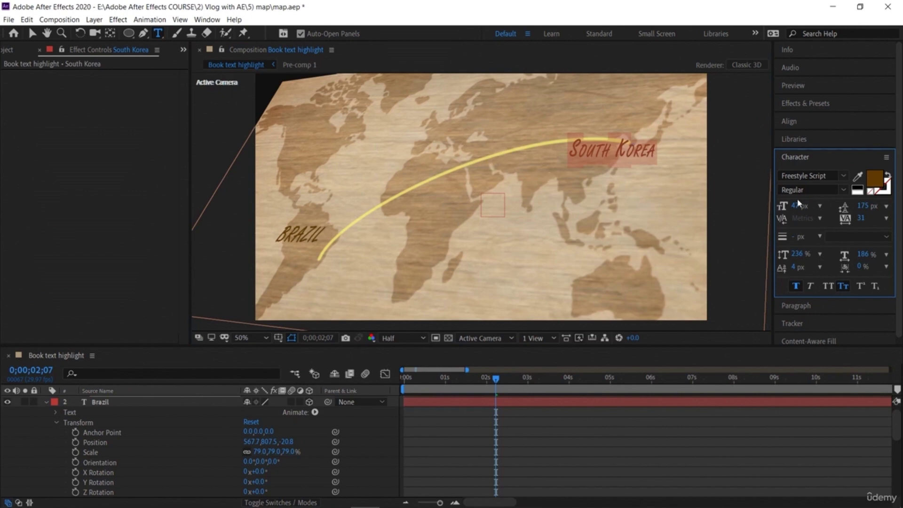
pyautogui.moveTo(794, 205); pyautogui.dragTo(782, 206)
pyautogui.click(32, 33)
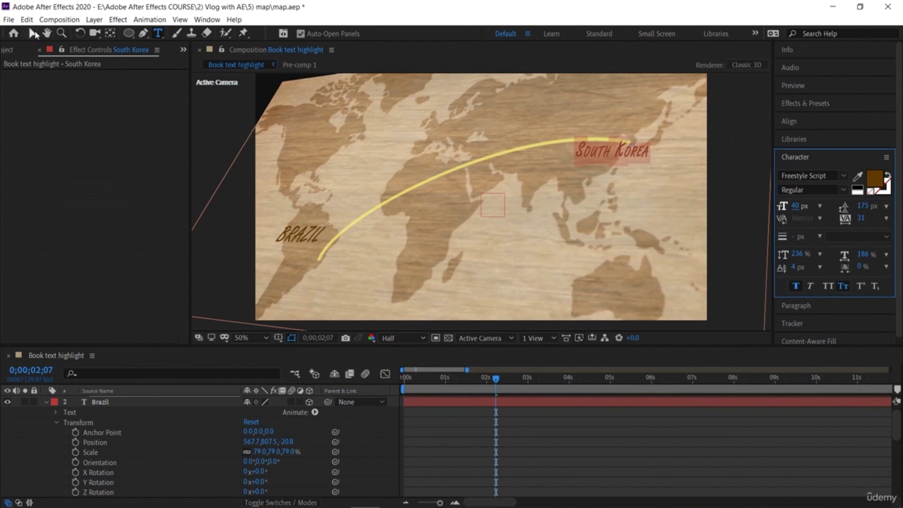
pyautogui.click(597, 160)
pyautogui.moveTo(597, 160); pyautogui.dragTo(604, 174)
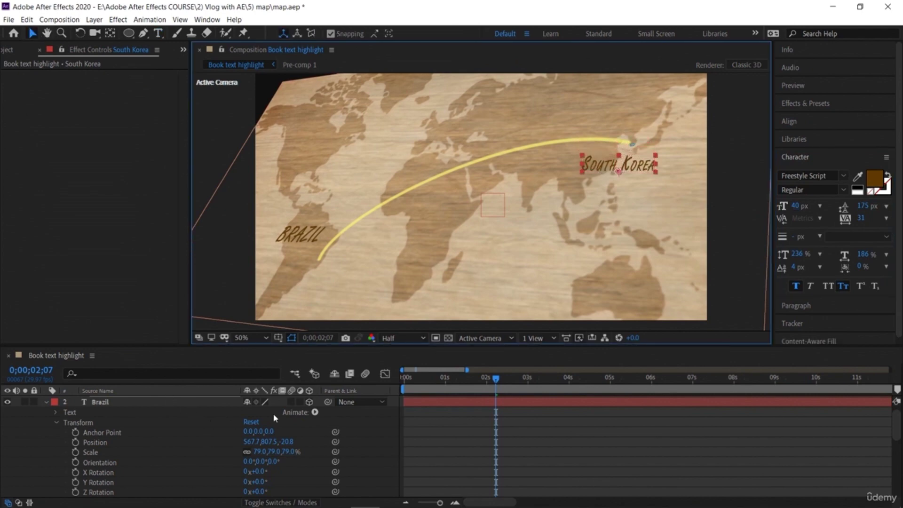
# Step: Make the South Korea text layer 3D and move it back below the end of the yellow route
pyautogui.scroll(1, 175, 410)
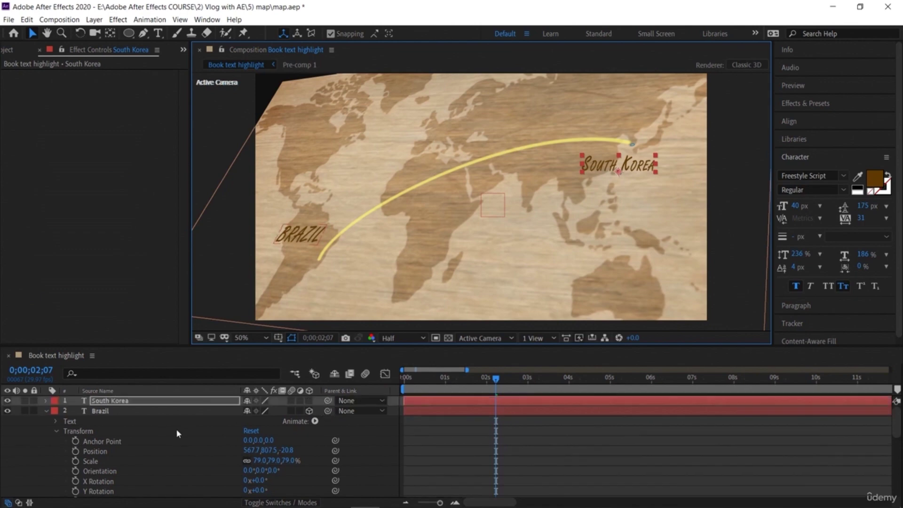
pyautogui.click(175, 400)
pyautogui.click(309, 400)
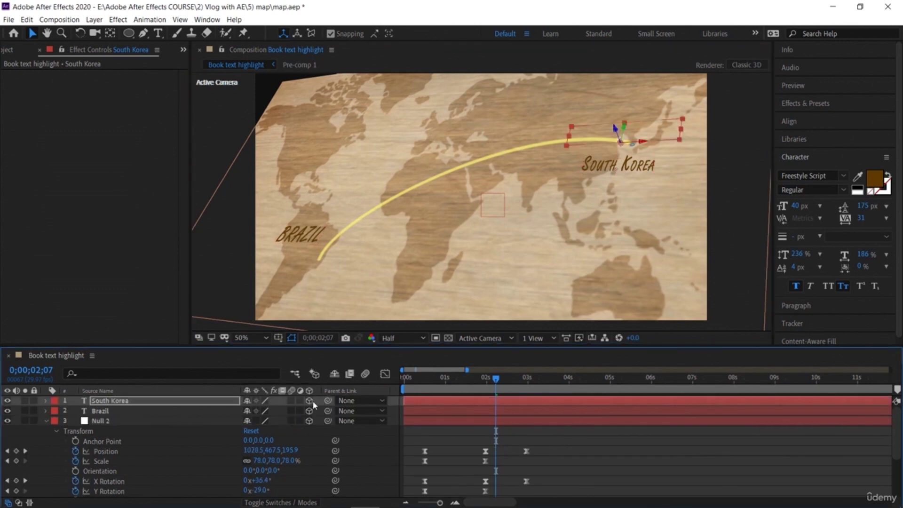
pyautogui.moveTo(625, 132); pyautogui.dragTo(632, 183)
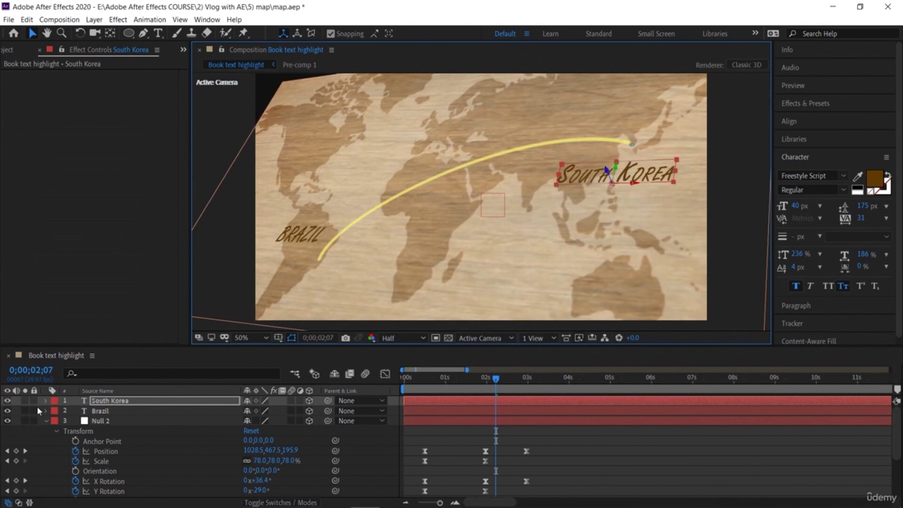
# Step: Scale the South Korea label to 63, 80, 100% and shift it east, just below the Korean peninsula
pyautogui.click(115, 403)
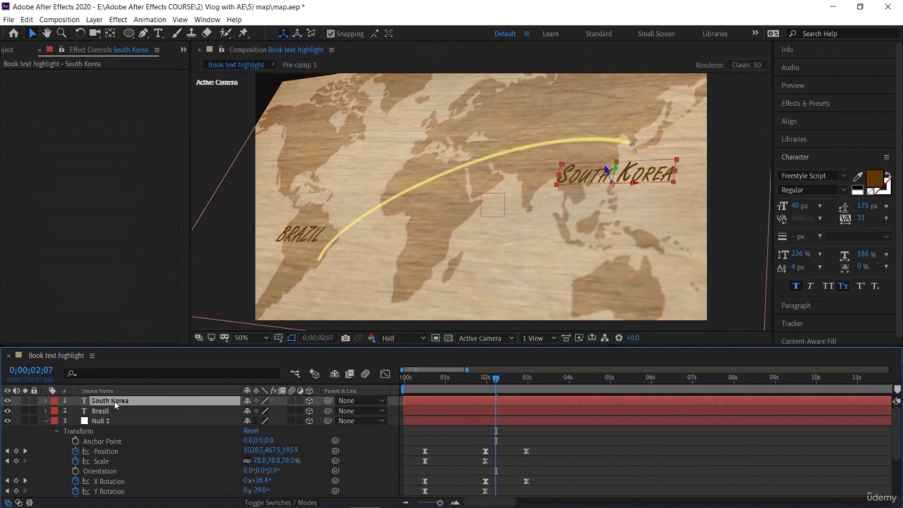
pyautogui.press('s')
pyautogui.click(575, 165)
pyautogui.moveTo(574, 166); pyautogui.dragTo(644, 161)
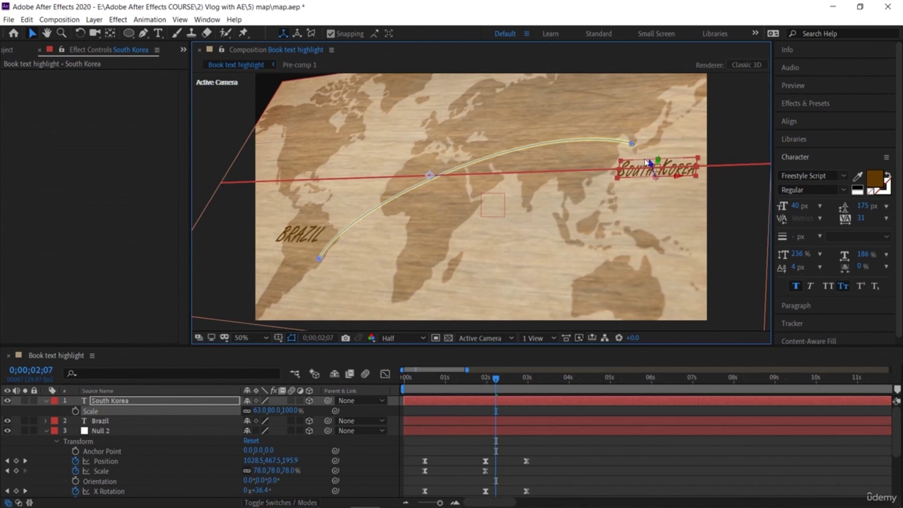
pyautogui.click(725, 241)
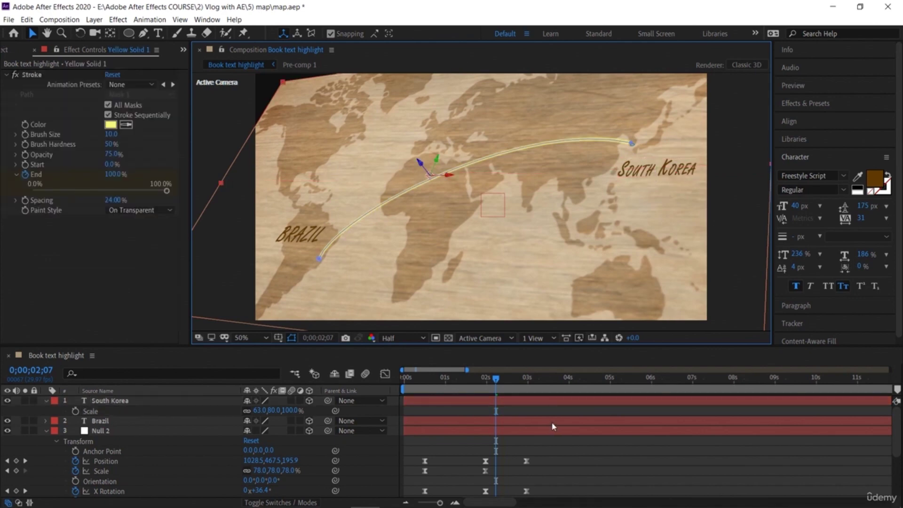
# Step: Preview the finished map animation with both labels from the start, stopping at 0;00;03;14
pyautogui.moveTo(494, 380); pyautogui.dragTo(377, 385)
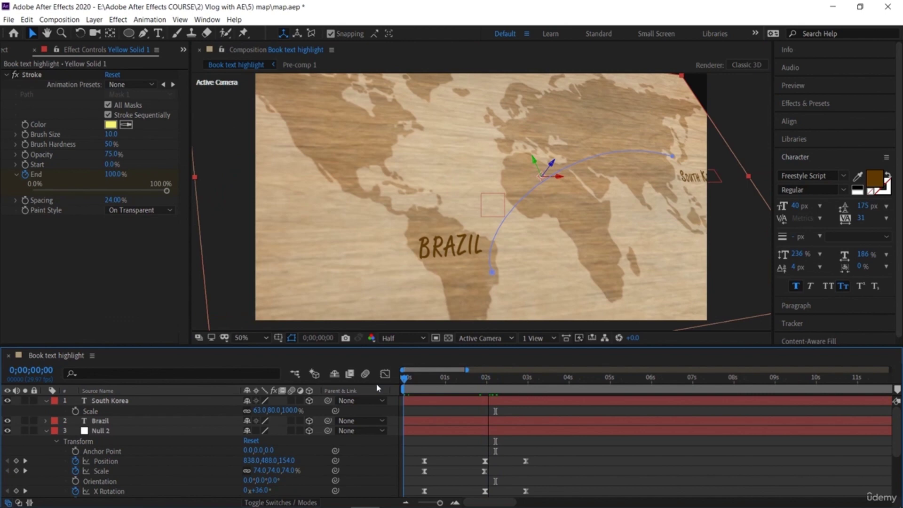
pyautogui.press('space')
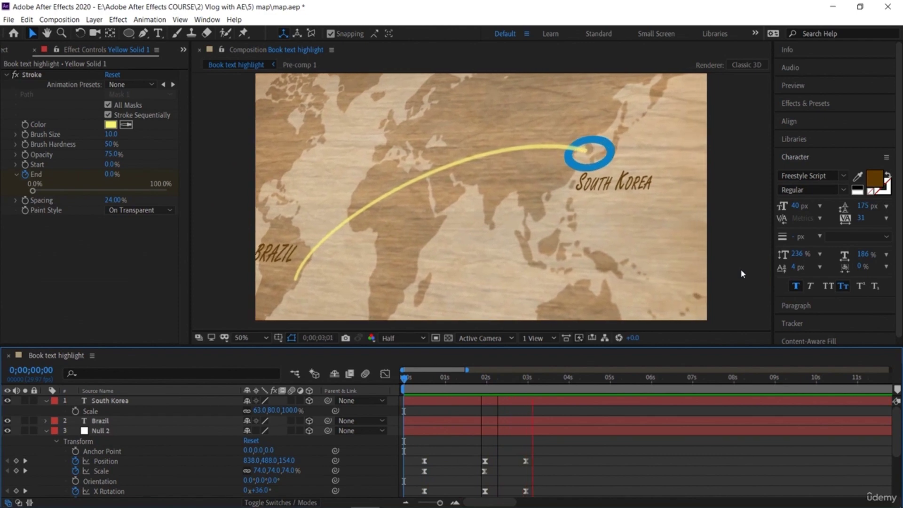
pyautogui.press('space')
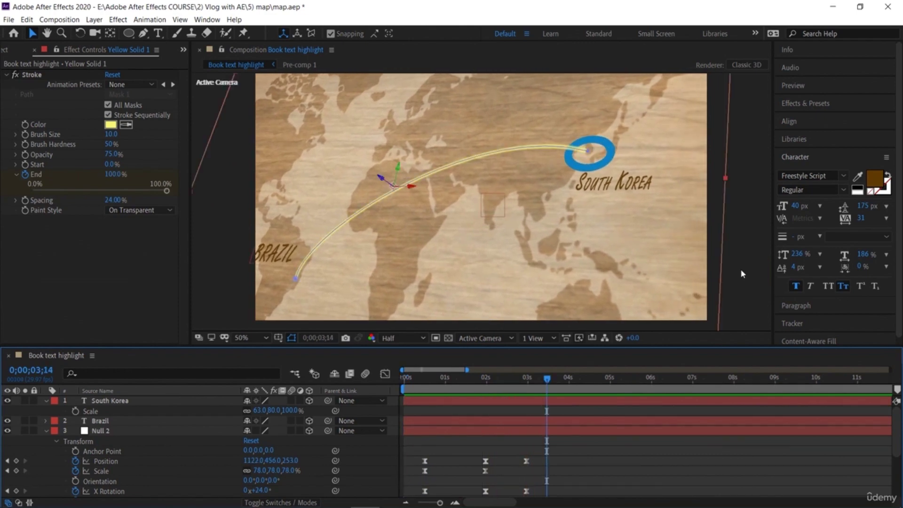
# Step: Save the map project and close the effect settings of Yellow Solid 1
pyautogui.hotkey('ctrl', 's')
pyautogui.click(35, 50)
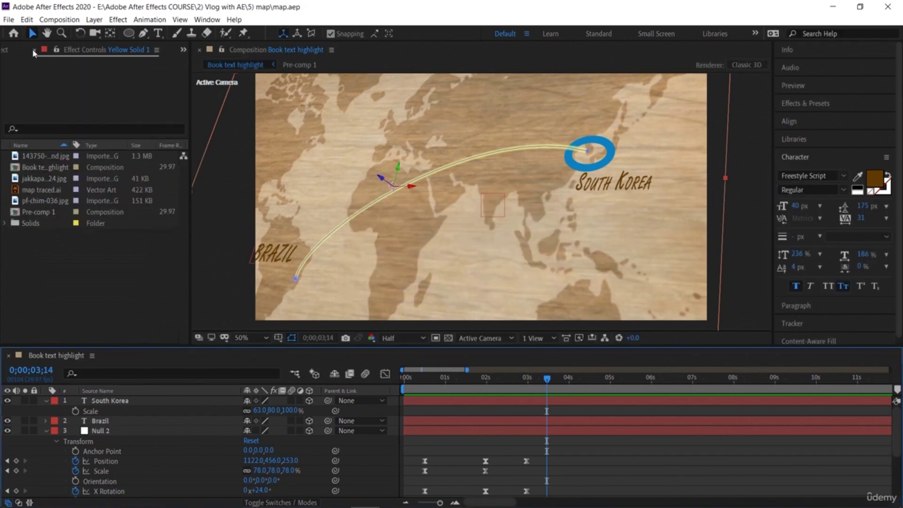
pyautogui.click(740, 295)
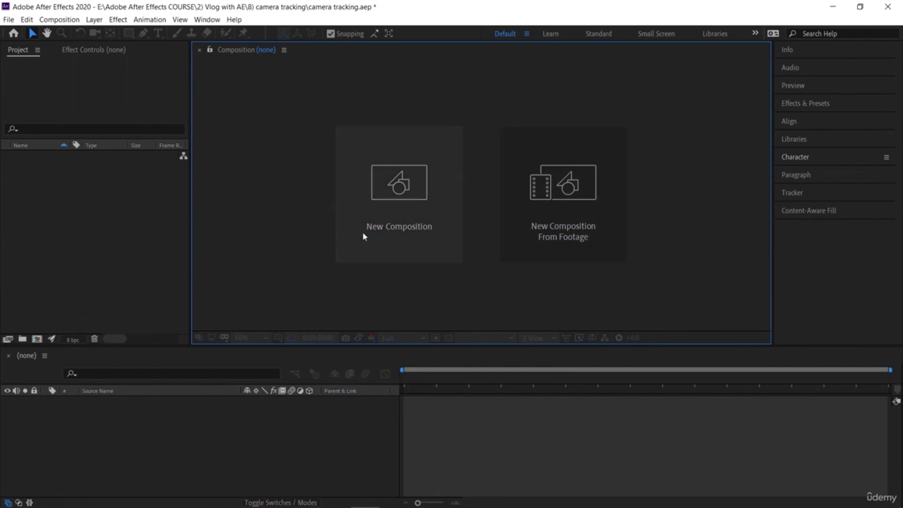
# Step: In the camera tracking project, create composition Comp 1 with the HDTV 1080 29.97 preset at 1920 x 1080
pyautogui.click(37, 338)
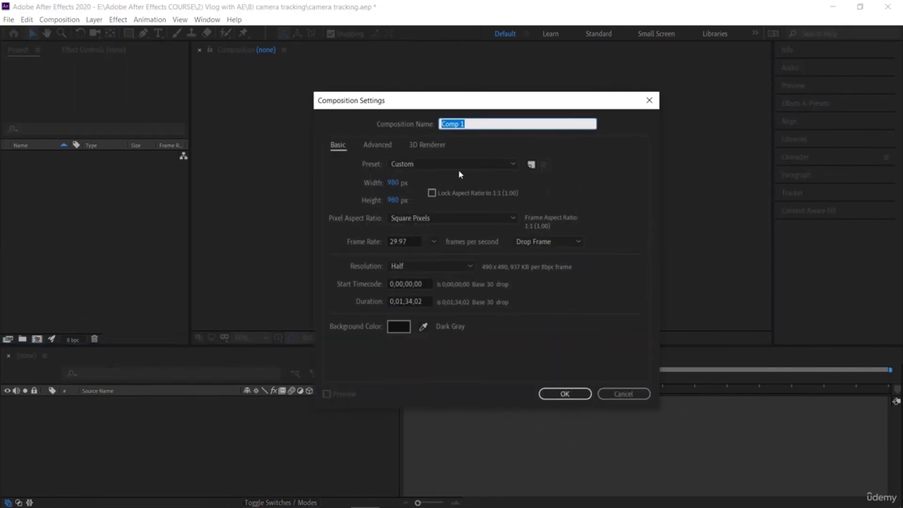
pyautogui.click(413, 167)
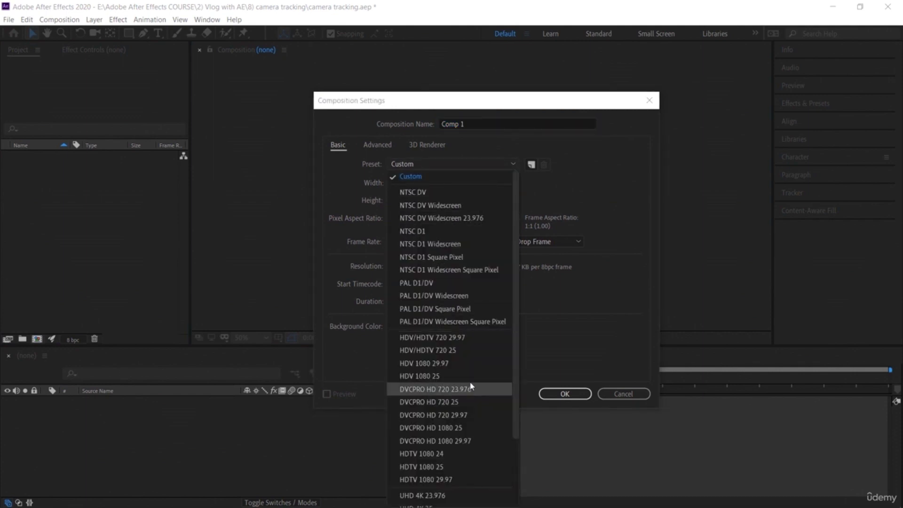
pyautogui.click(451, 480)
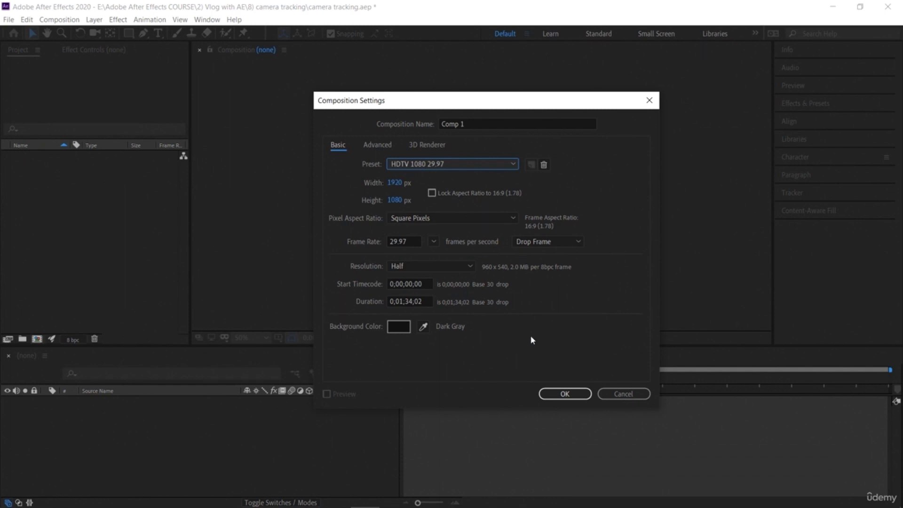
pyautogui.click(555, 393)
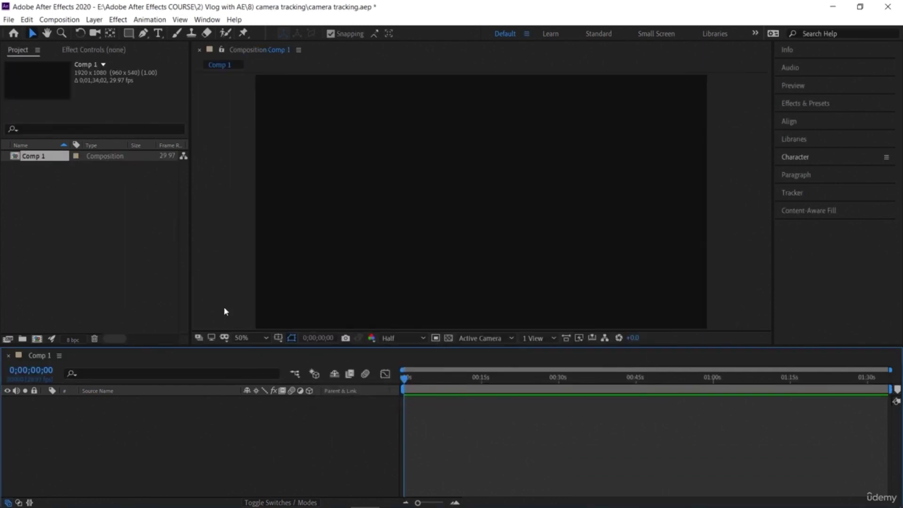
# Step: Import the hill fort video and add it to Comp 1 as a layer
pyautogui.click(131, 246)
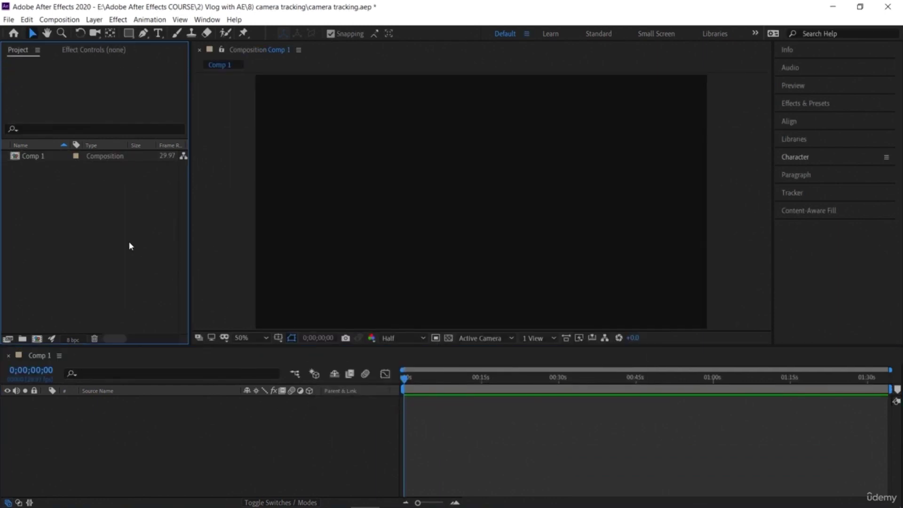
pyautogui.doubleClick(129, 242)
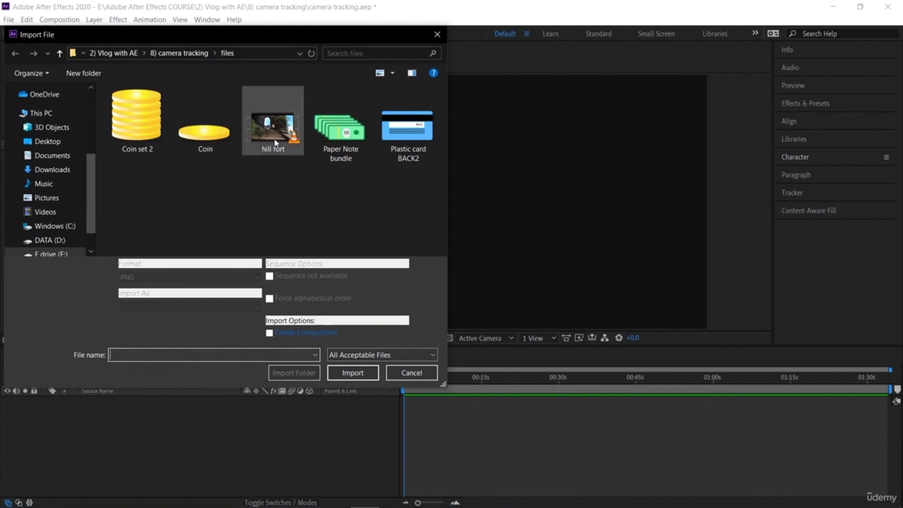
pyautogui.doubleClick(275, 141)
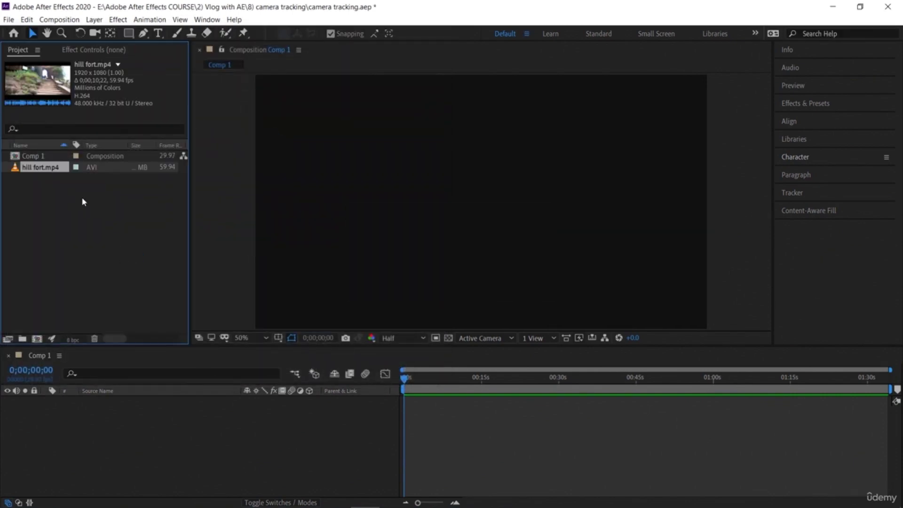
pyautogui.moveTo(54, 173); pyautogui.dragTo(154, 457)
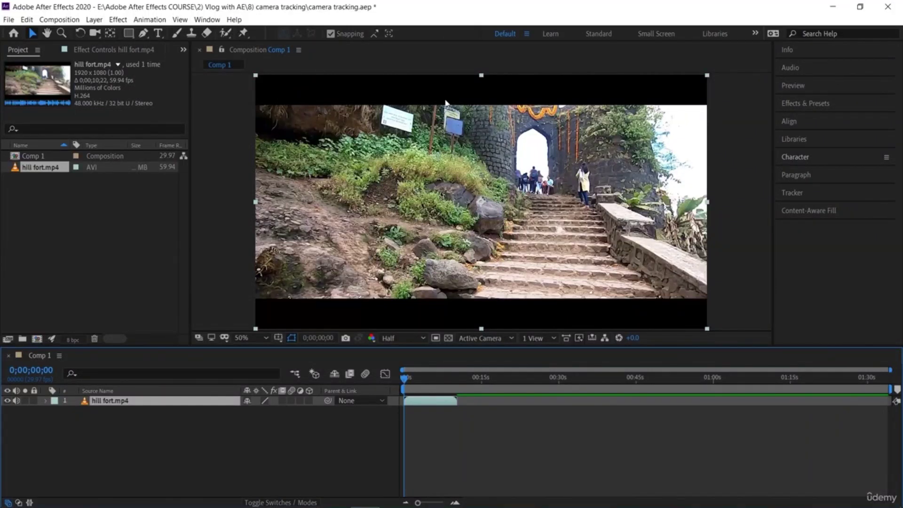
pyautogui.moveTo(475, 73)
pyautogui.mouseDown()
pyautogui.moveTo(484, 38)
pyautogui.moveTo(474, 50)
pyautogui.moveTo(480, 83)
pyautogui.moveTo(481, 76)
pyautogui.mouseUp()
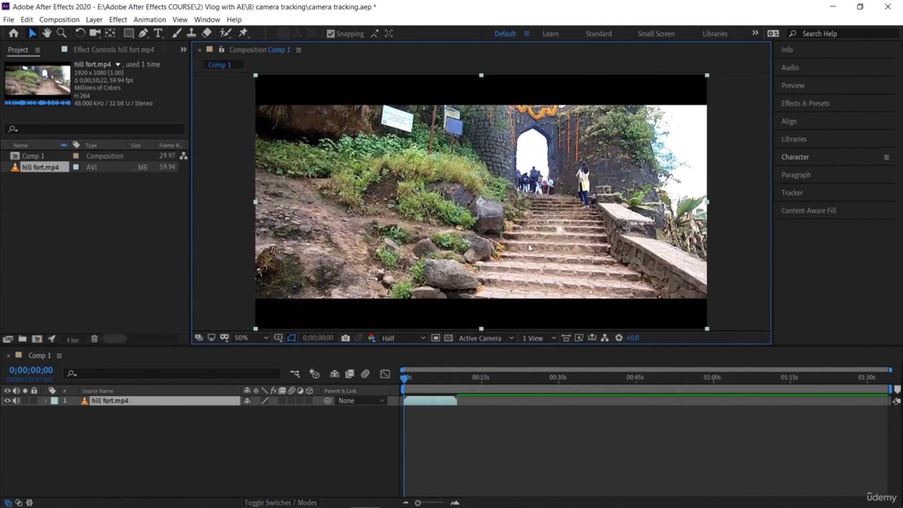
# Step: Run Track Camera on the hill fort layer and turn on rendering of the track points
pyautogui.click(207, 20)
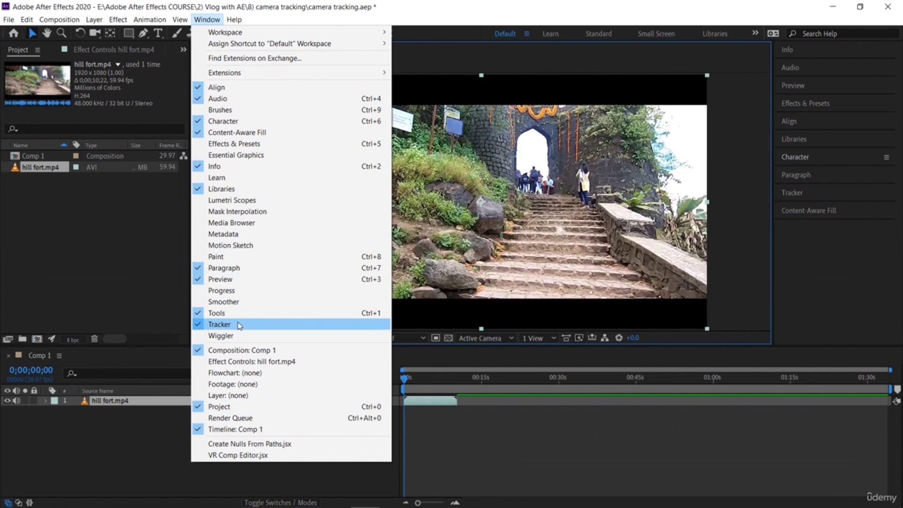
pyautogui.click(726, 259)
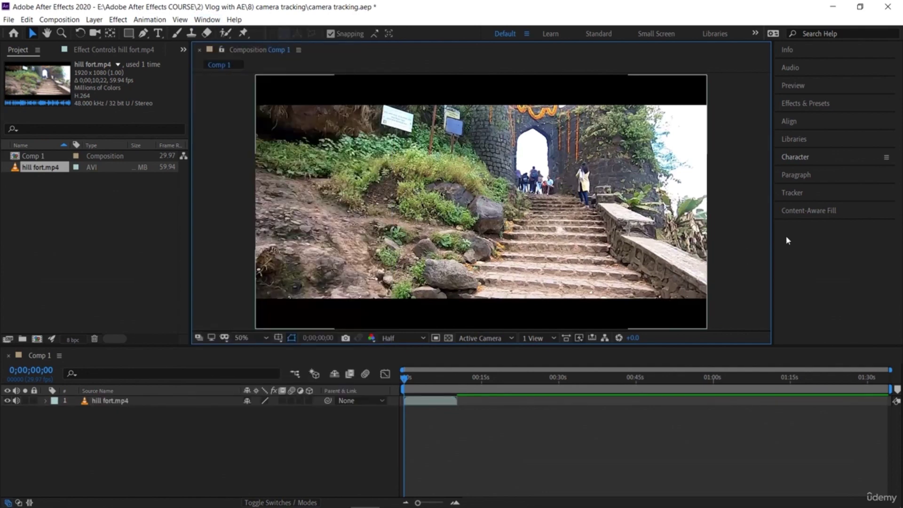
pyautogui.click(798, 194)
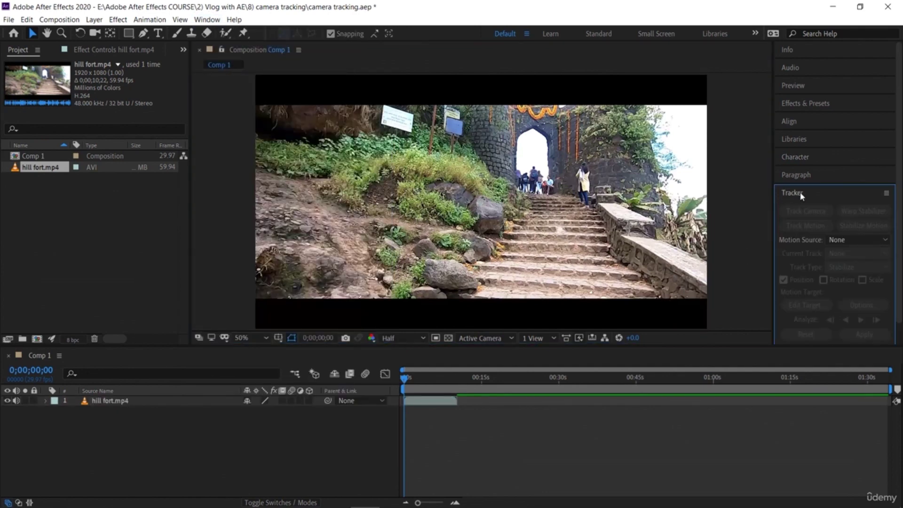
pyautogui.click(496, 215)
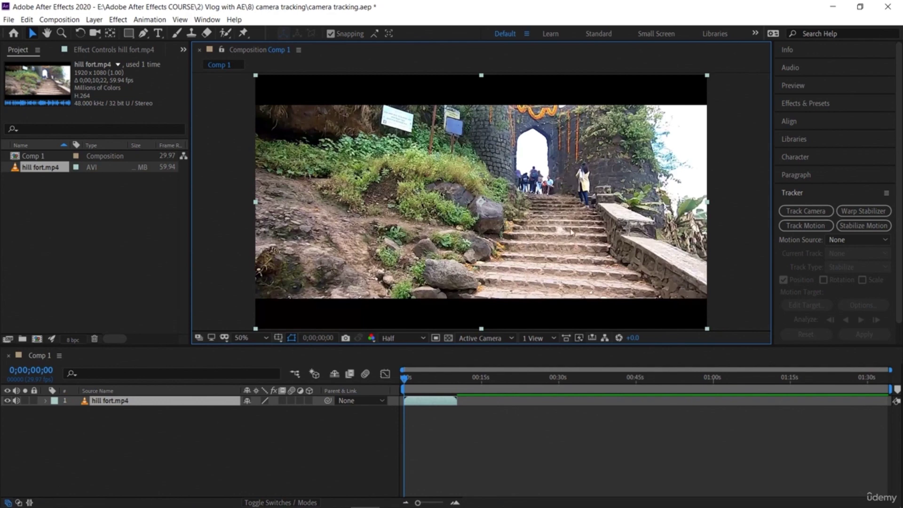
pyautogui.click(806, 211)
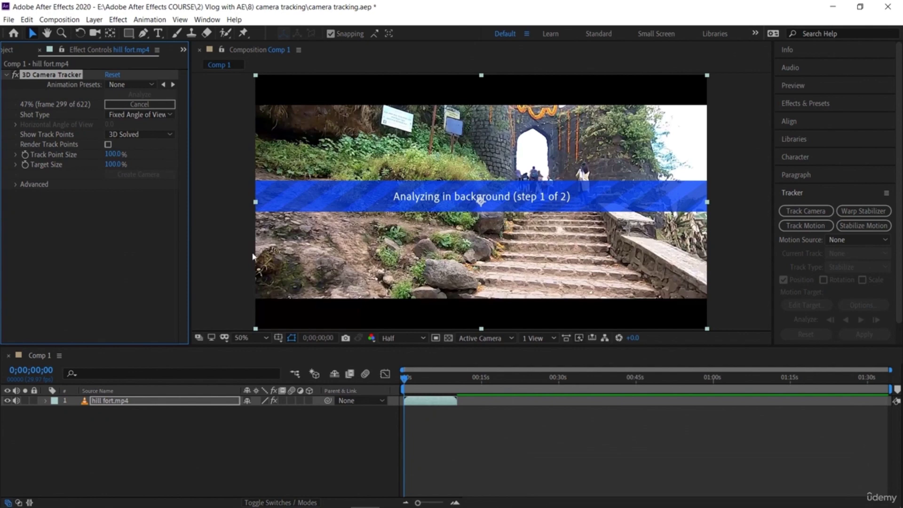
pyautogui.click(871, 242)
pyautogui.click(870, 243)
pyautogui.click(108, 144)
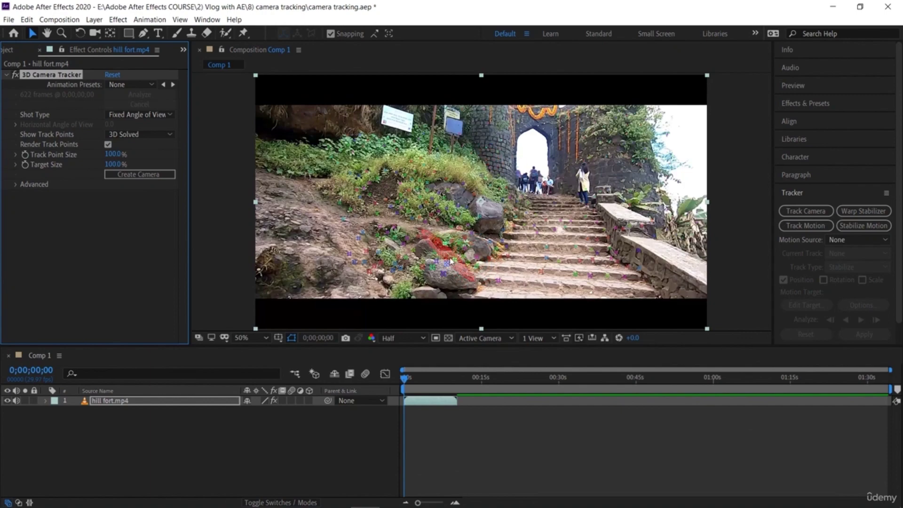
pyautogui.moveTo(405, 379); pyautogui.dragTo(399, 402)
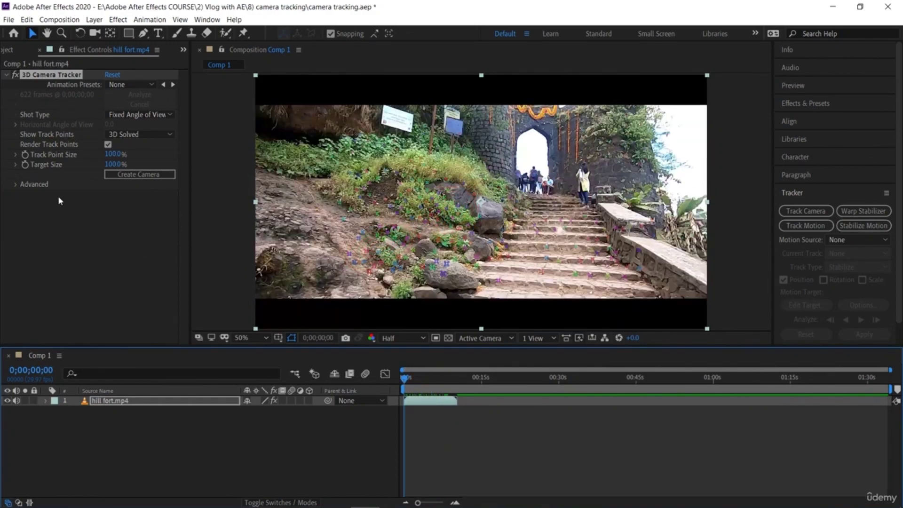
# Step: Import the Coin set 2, Coin and Paper Note bundle images into the project
pyautogui.click(27, 48)
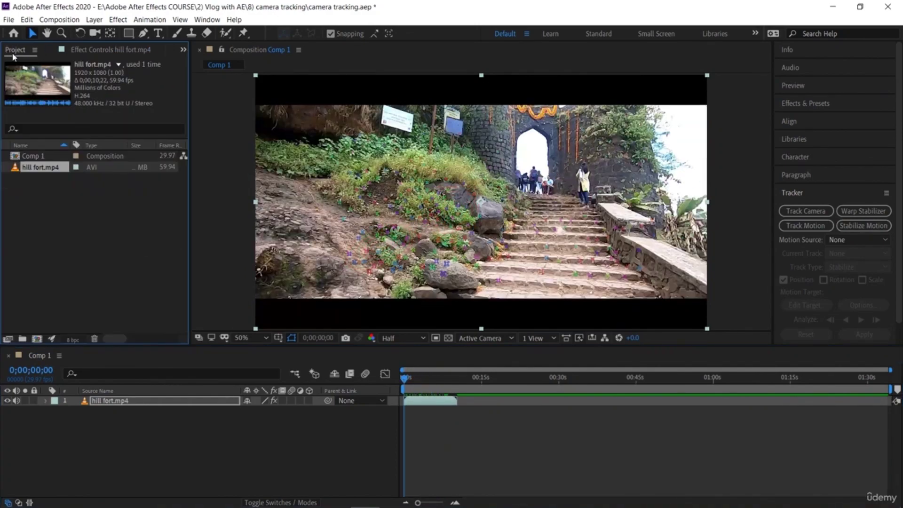
pyautogui.doubleClick(96, 236)
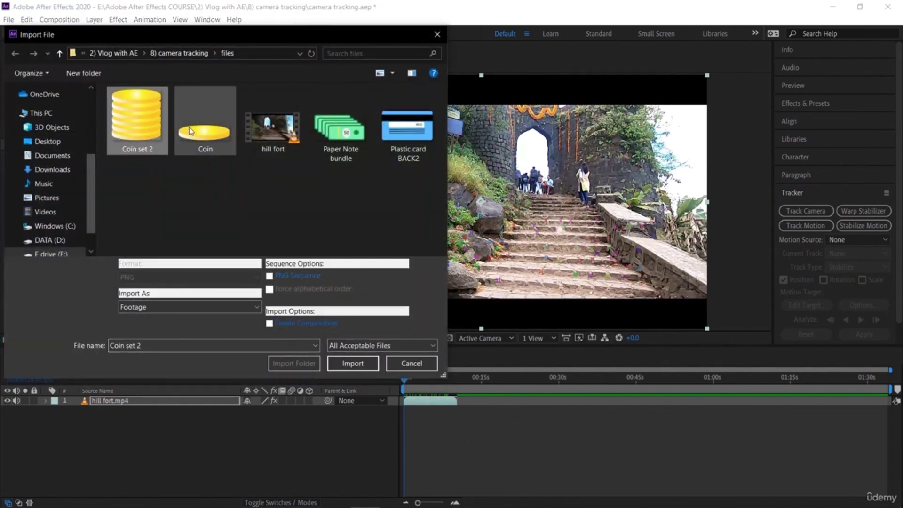
pyautogui.keyDown('ctrl'); pyautogui.click(190, 131); pyautogui.keyUp('ctrl')
pyautogui.keyDown('ctrl'); pyautogui.click(315, 142); pyautogui.keyUp('ctrl')
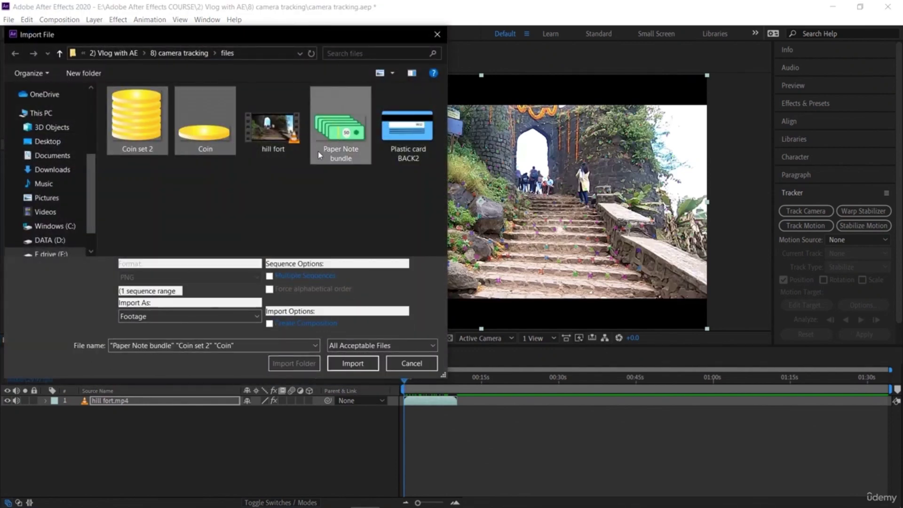
pyautogui.click(353, 363)
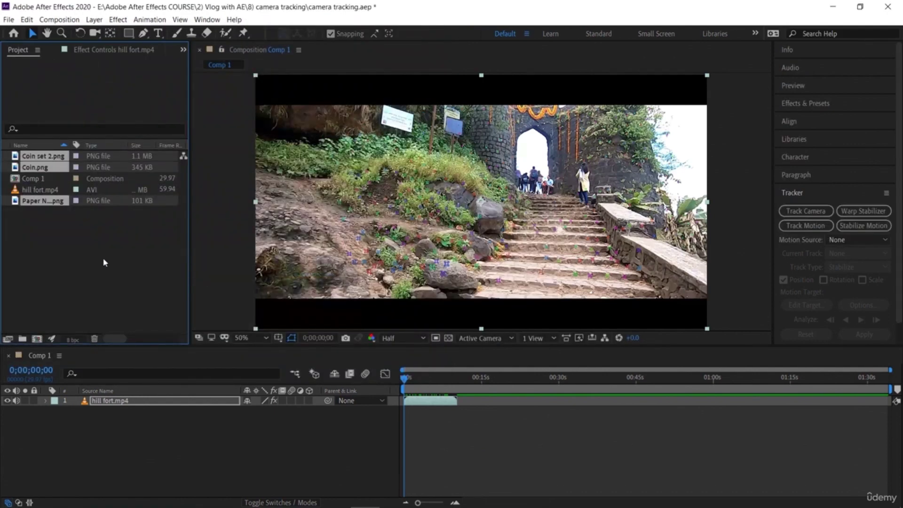
pyautogui.click(51, 169)
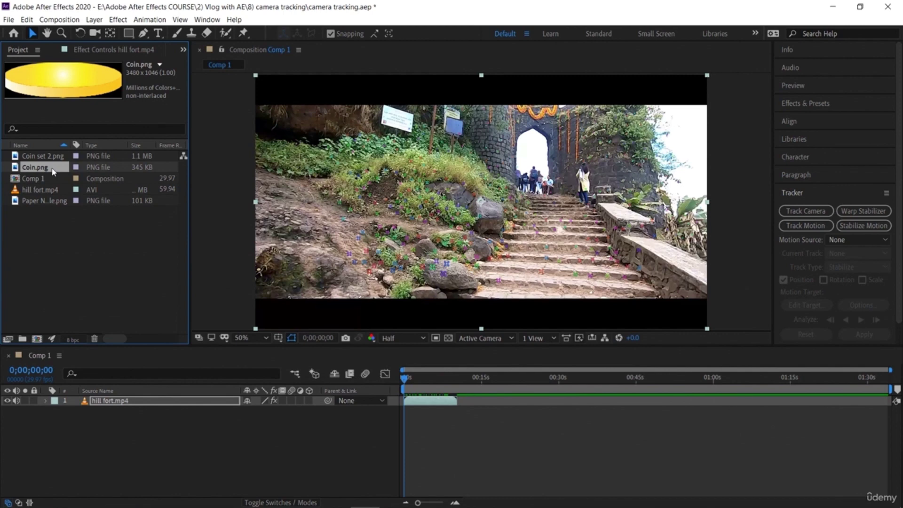
pyautogui.moveTo(53, 170); pyautogui.dragTo(102, 260)
pyautogui.click(107, 281)
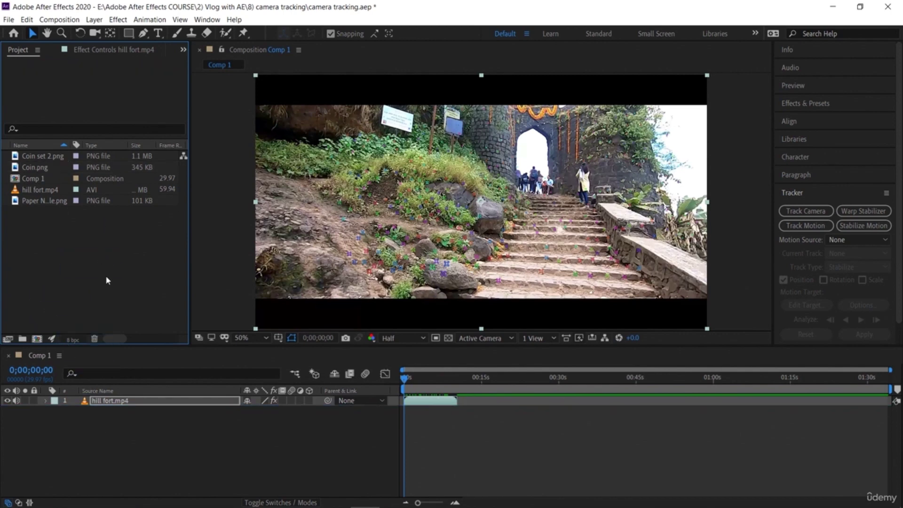
# Step: Create a solid and camera from the track points on the rocky slope beside the stone steps
pyautogui.click(404, 240)
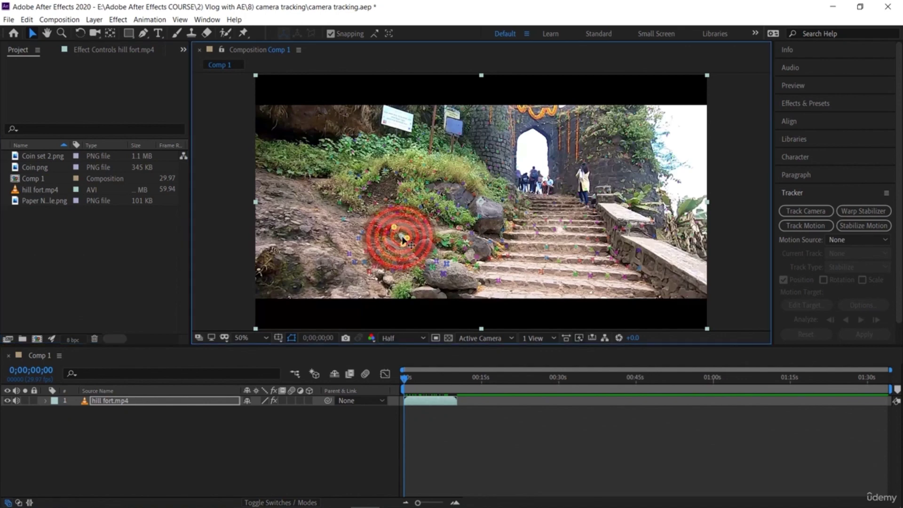
pyautogui.rightClick(403, 237)
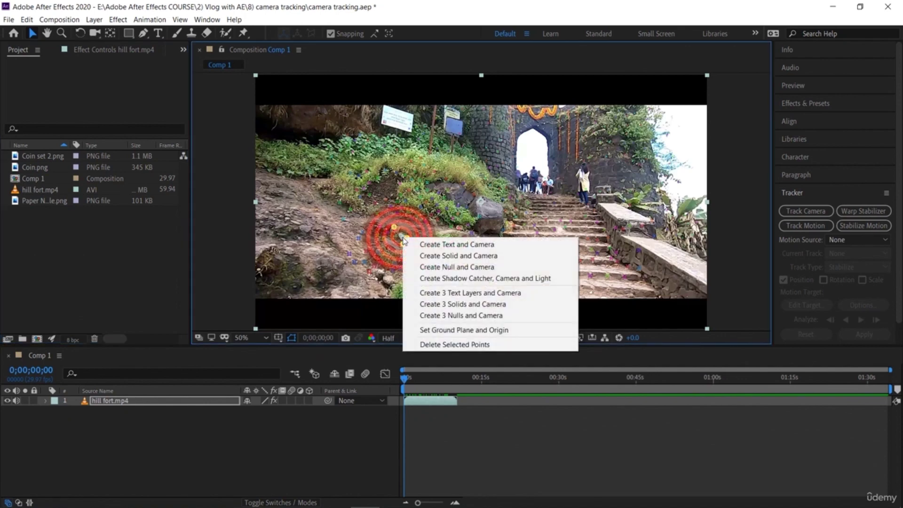
pyautogui.click(422, 260)
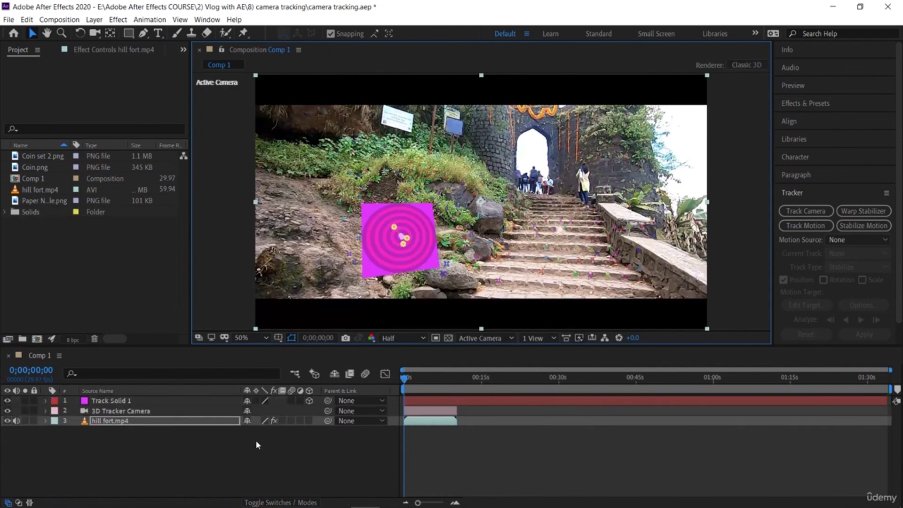
# Step: Pre-compose the Track Solid 1 layer under the name Track Solid 1 Comp 1
pyautogui.click(125, 401)
pyautogui.rightClick(124, 403)
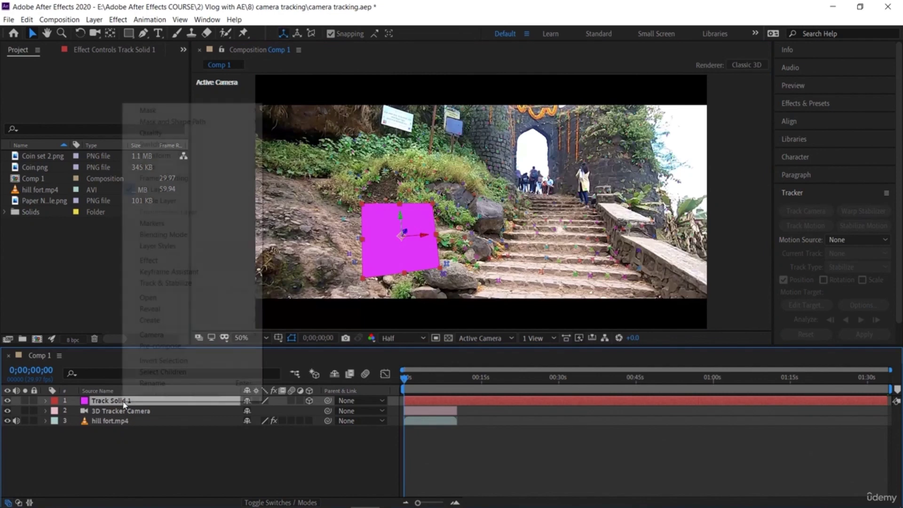
pyautogui.click(163, 346)
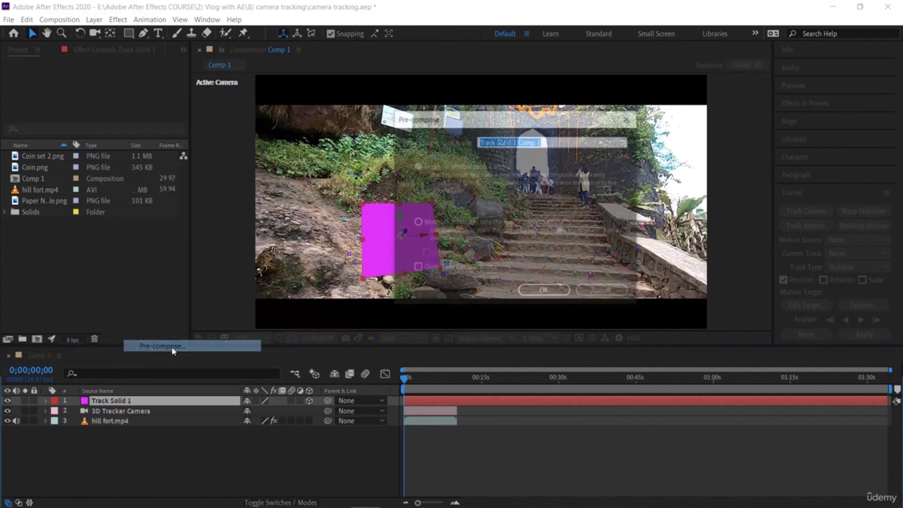
pyautogui.click(545, 292)
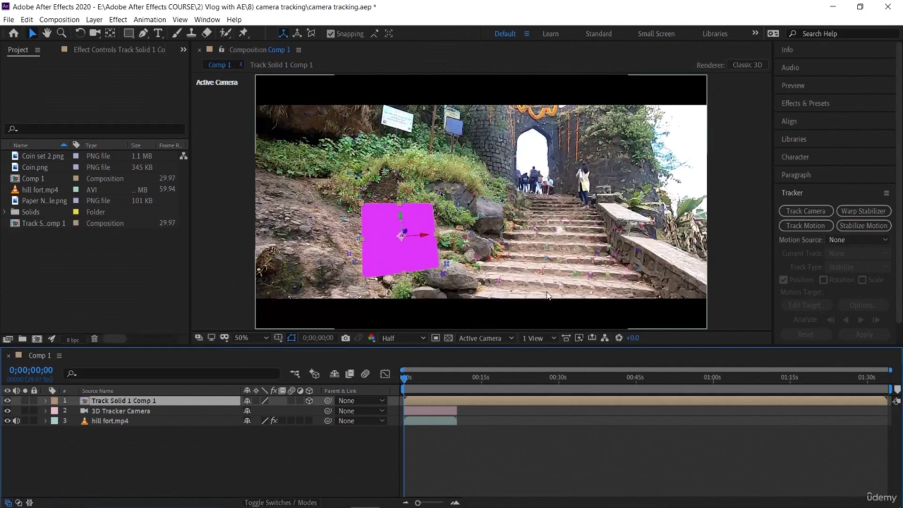
# Step: Inside Track Solid 1 Comp 1, add Coin.png as a layer and delete the Track Solid 1 layer
pyautogui.doubleClick(168, 401)
pyautogui.click(86, 293)
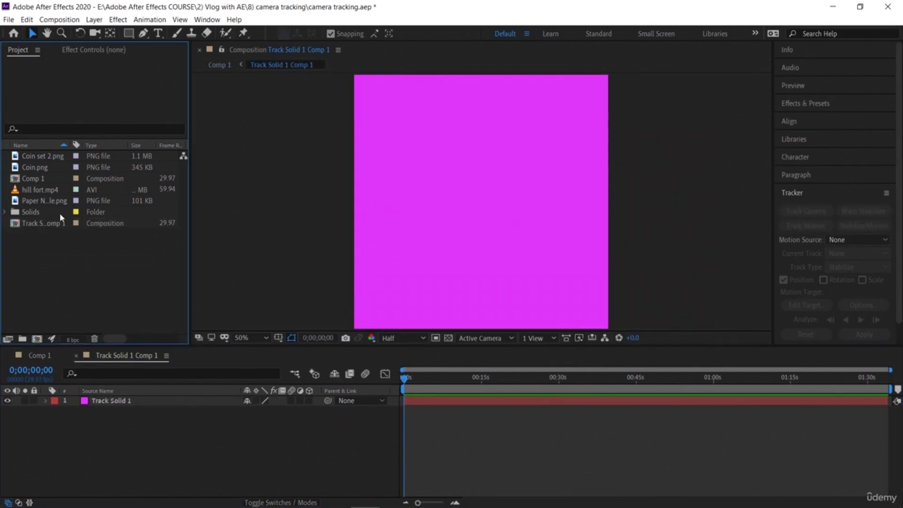
pyautogui.click(46, 159)
pyautogui.moveTo(42, 170); pyautogui.dragTo(129, 446)
pyautogui.click(128, 401)
pyautogui.press('Delete')
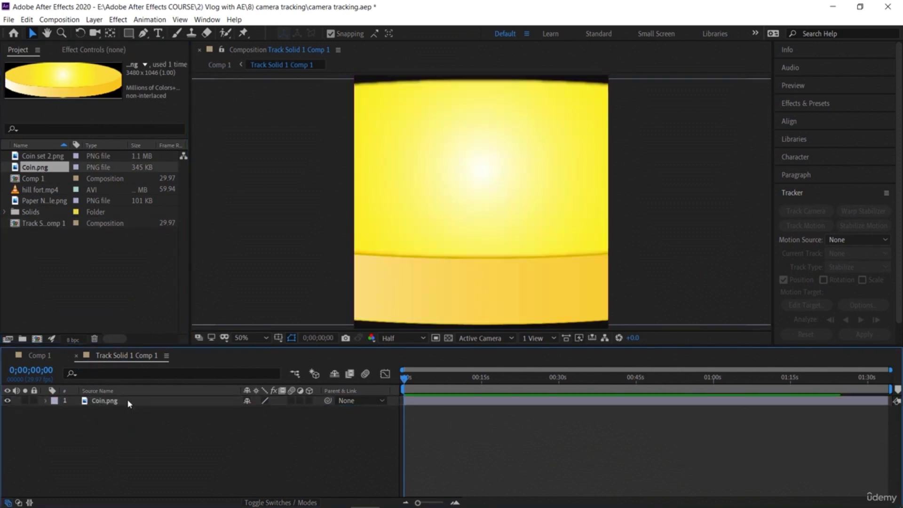
# Step: Scale the coin layer down so the whole coin fits inside the precomp frame with a small margin on both sides
pyautogui.click(249, 337)
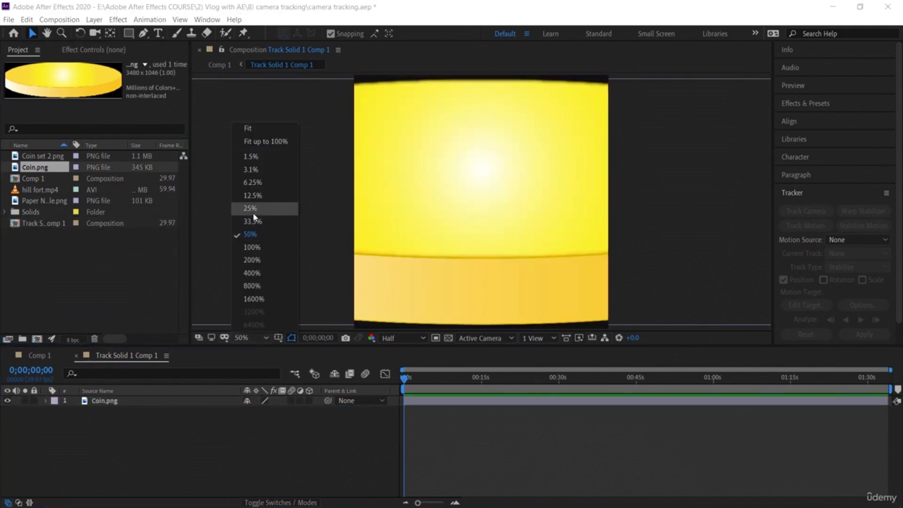
pyautogui.click(252, 182)
pyautogui.click(431, 187)
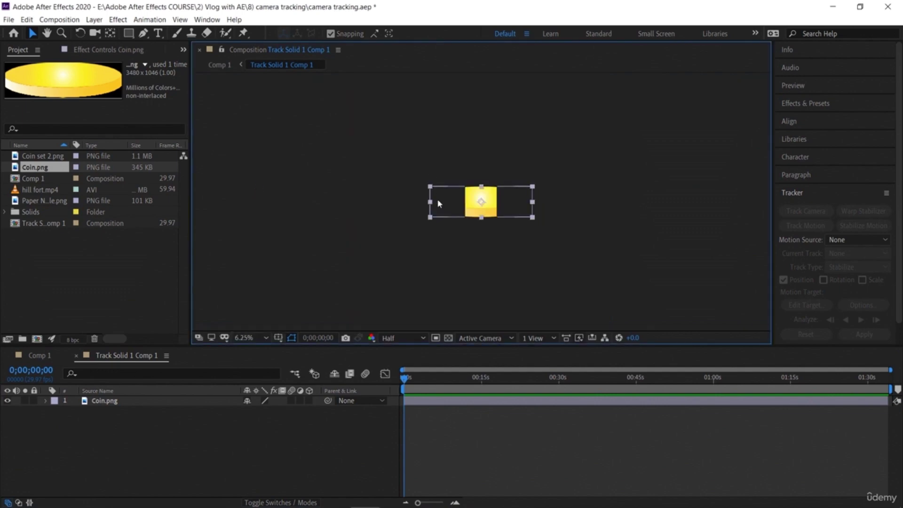
pyautogui.moveTo(431, 187); pyautogui.dragTo(471, 198)
pyautogui.click(266, 337)
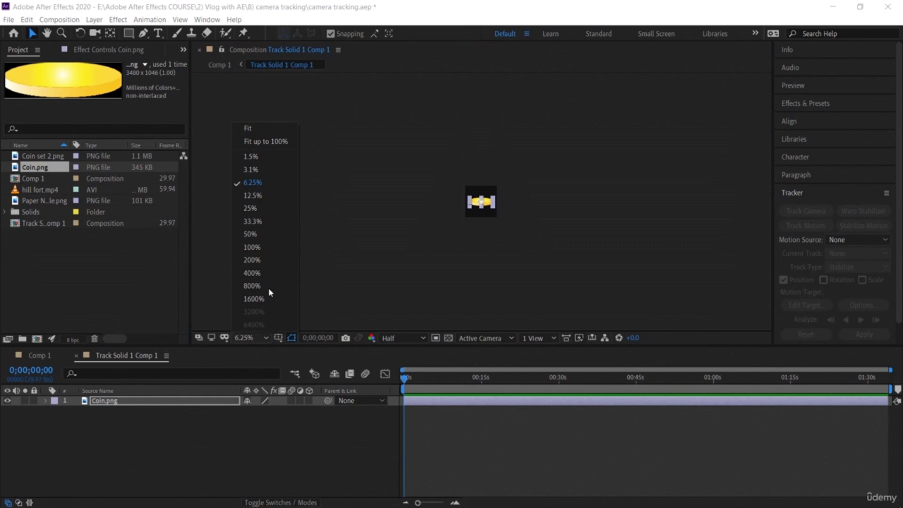
pyautogui.click(258, 230)
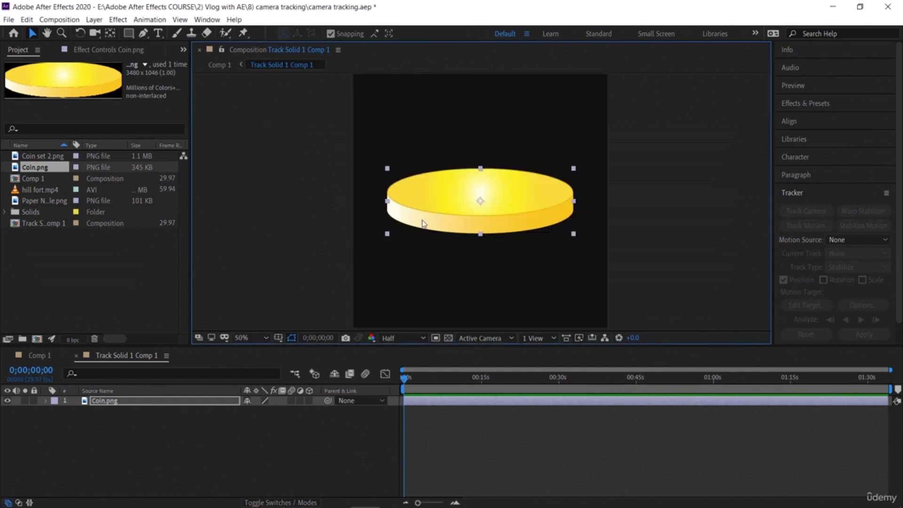
pyautogui.moveTo(389, 173); pyautogui.dragTo(372, 166)
# Step: In Comp 1, rotate the Track Solid 1 Comp 1 layer to X -1°, Y -1° and Z +6°
pyautogui.click(36, 355)
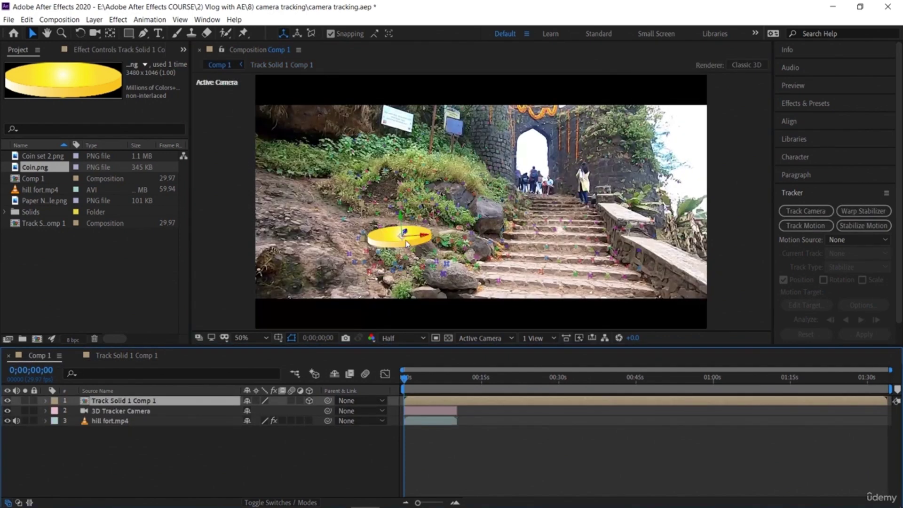
pyautogui.click(187, 462)
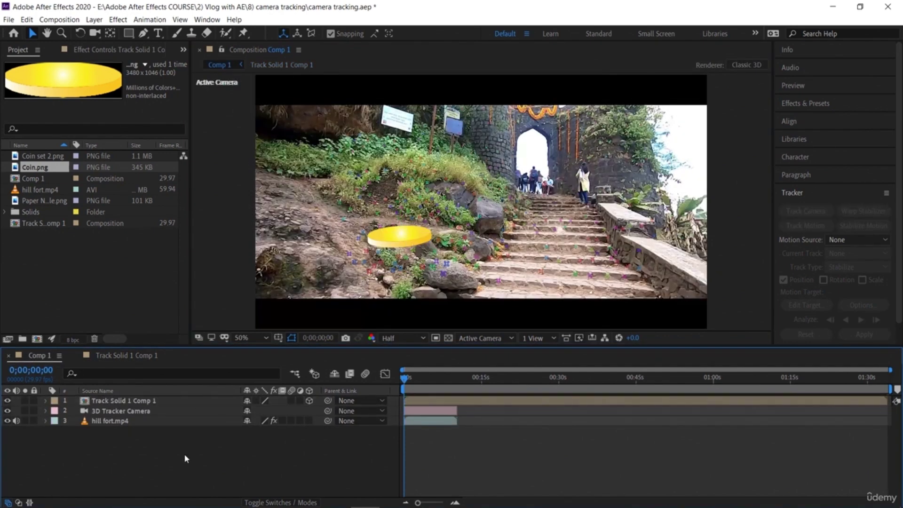
pyautogui.click(150, 401)
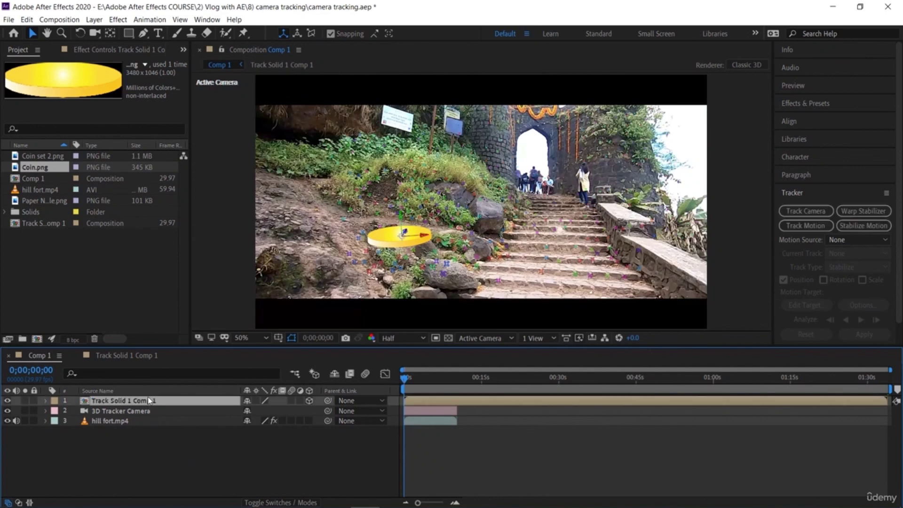
pyautogui.press('r')
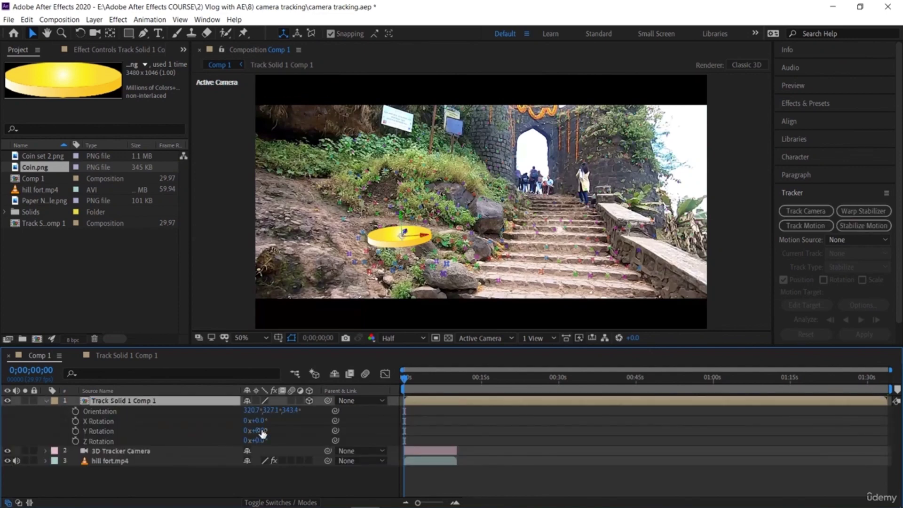
pyautogui.moveTo(257, 440)
pyautogui.mouseDown()
pyautogui.moveTo(272, 445)
pyautogui.moveTo(259, 431)
pyautogui.mouseUp()
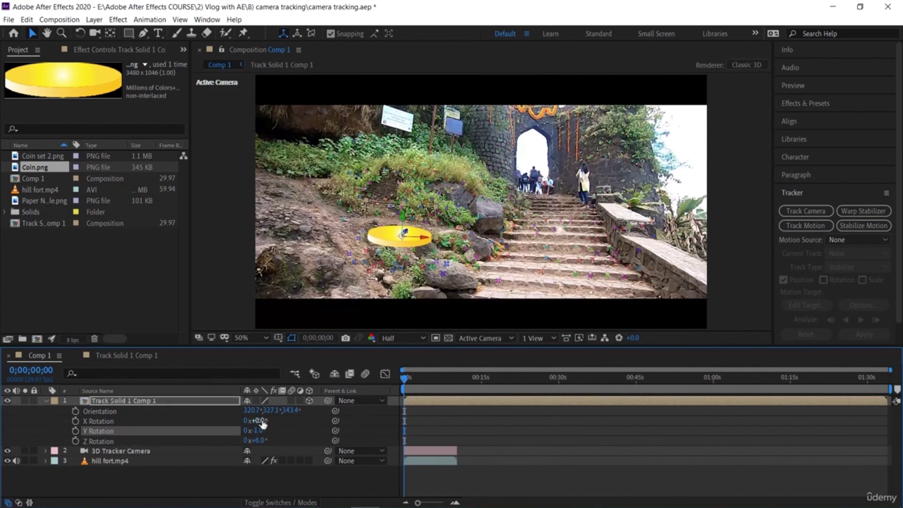
pyautogui.click(262, 422)
pyautogui.write('90')
pyautogui.press('Return')
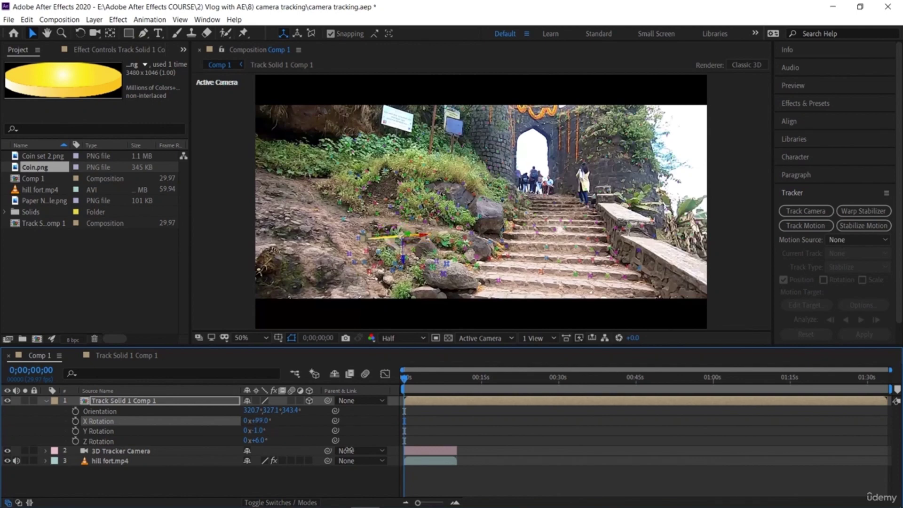
pyautogui.moveTo(328, 432); pyautogui.dragTo(263, 426)
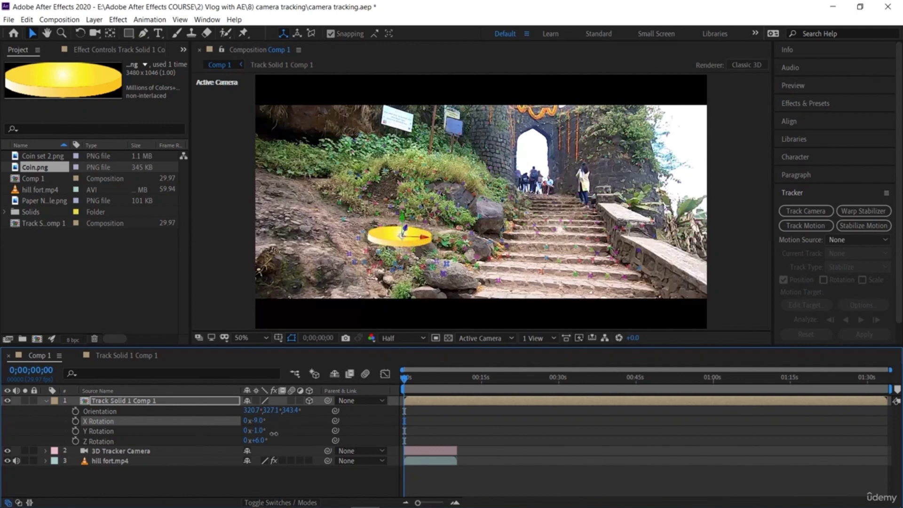
# Step: Preview the opening of Comp 1 to check how the coin follows the footage, and return to the first frame
pyautogui.click(165, 485)
pyautogui.press('h')
pyautogui.press('space')
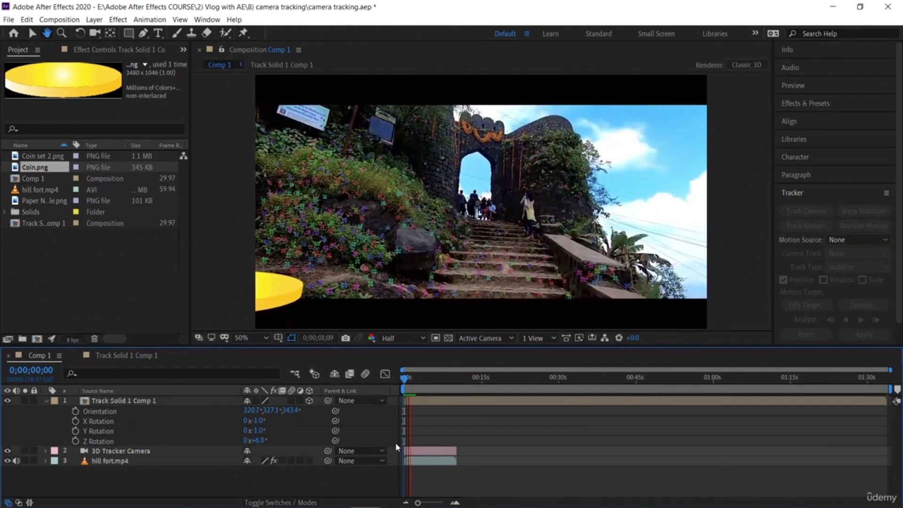
pyautogui.press('space')
pyautogui.moveTo(417, 386); pyautogui.dragTo(390, 380)
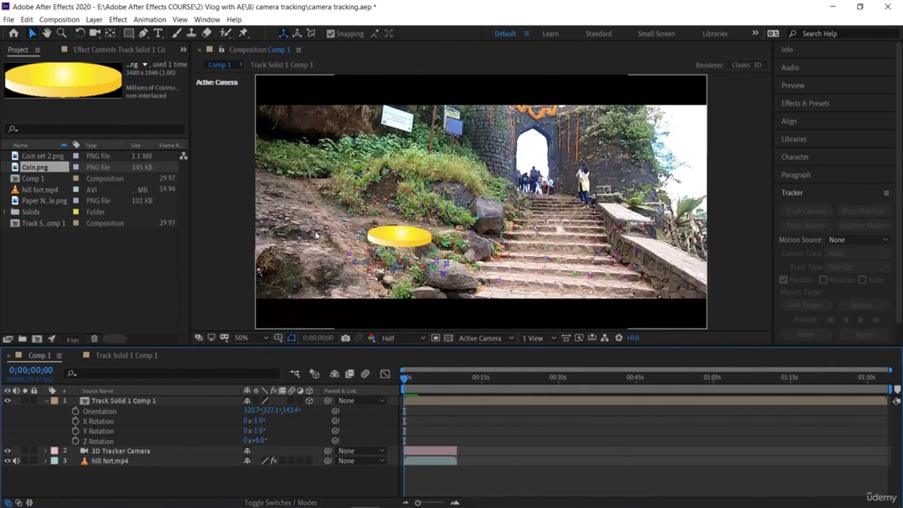
# Step: Scale the Track Solid 1 Comp 1 coin layer up to 108%
pyautogui.click(407, 236)
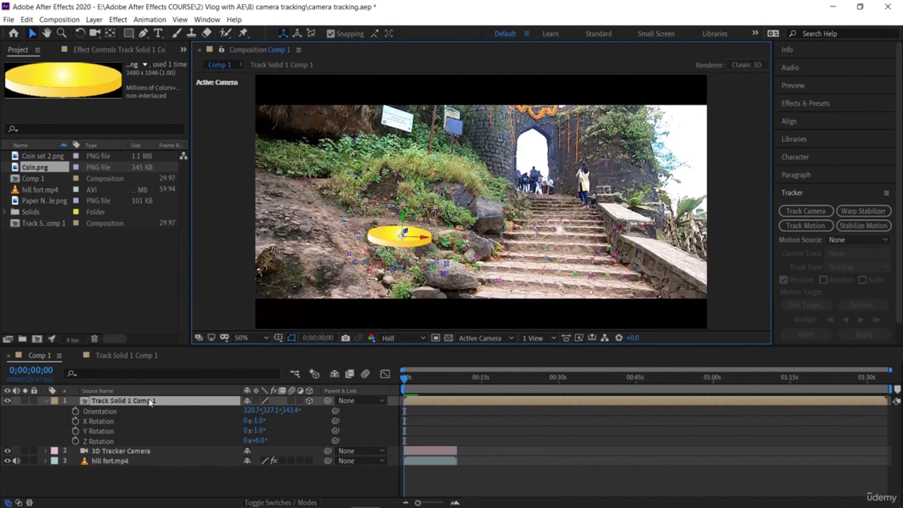
pyautogui.press('s')
pyautogui.moveTo(282, 410)
pyautogui.mouseDown()
pyautogui.moveTo(311, 413)
pyautogui.moveTo(287, 414)
pyautogui.moveTo(292, 420)
pyautogui.mouseUp()
pyautogui.click(291, 457)
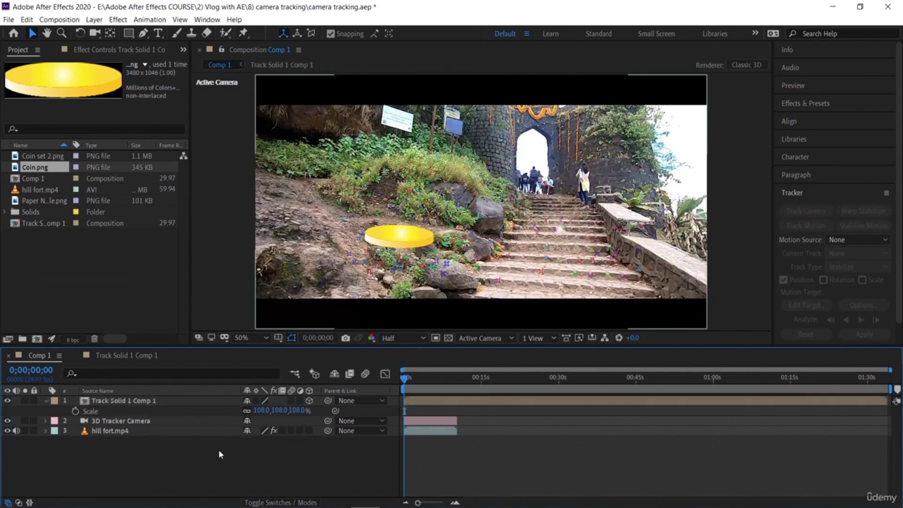
# Step: Scrub Comp 1 to 0;00;06;12 and show the 3D Camera Tracker settings of the hill fort.mp4 footage
pyautogui.moveTo(407, 384); pyautogui.dragTo(411, 379)
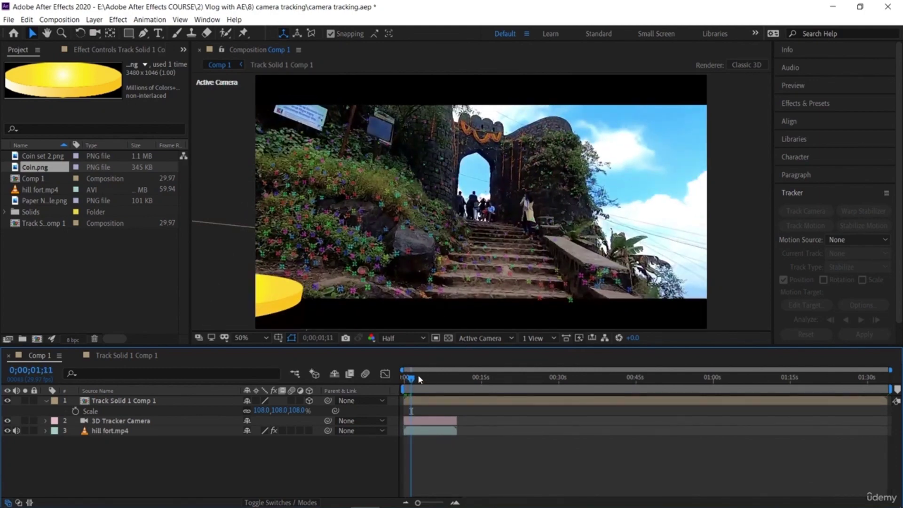
pyautogui.moveTo(407, 380); pyautogui.dragTo(438, 393)
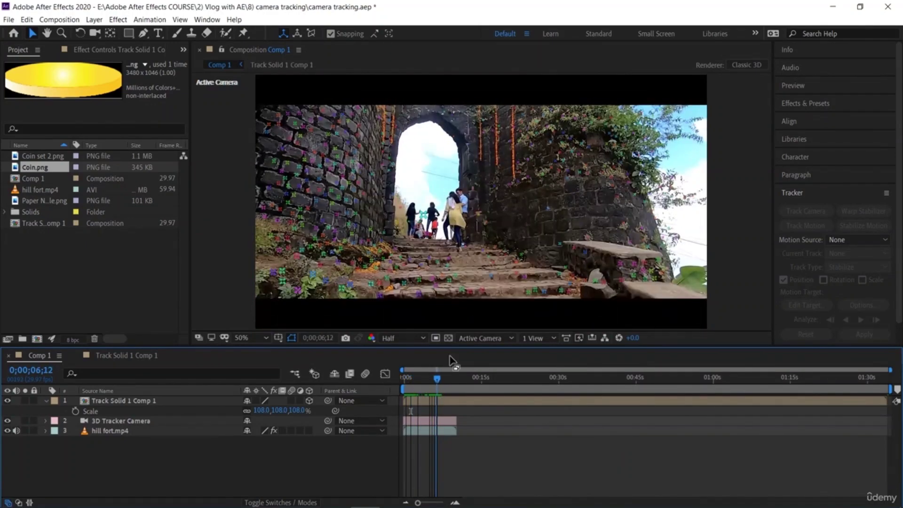
pyautogui.click(560, 157)
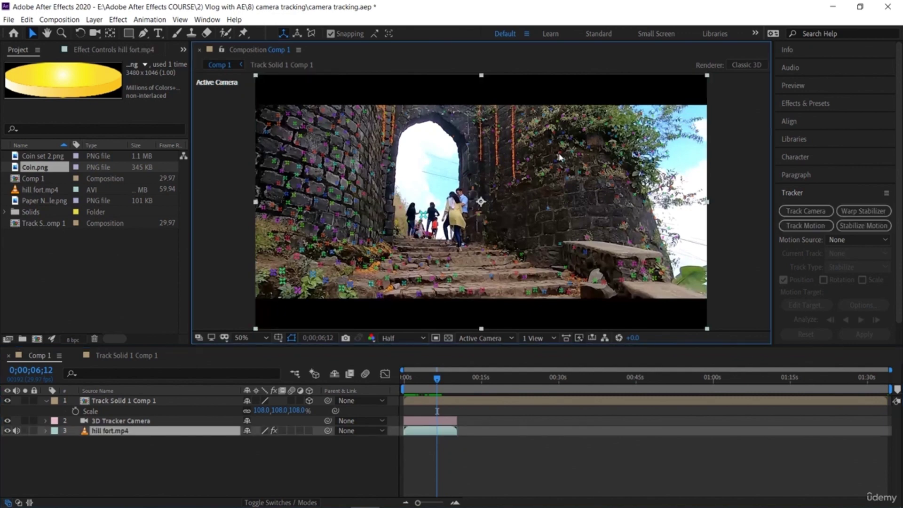
pyautogui.moveTo(560, 150); pyautogui.dragTo(559, 150)
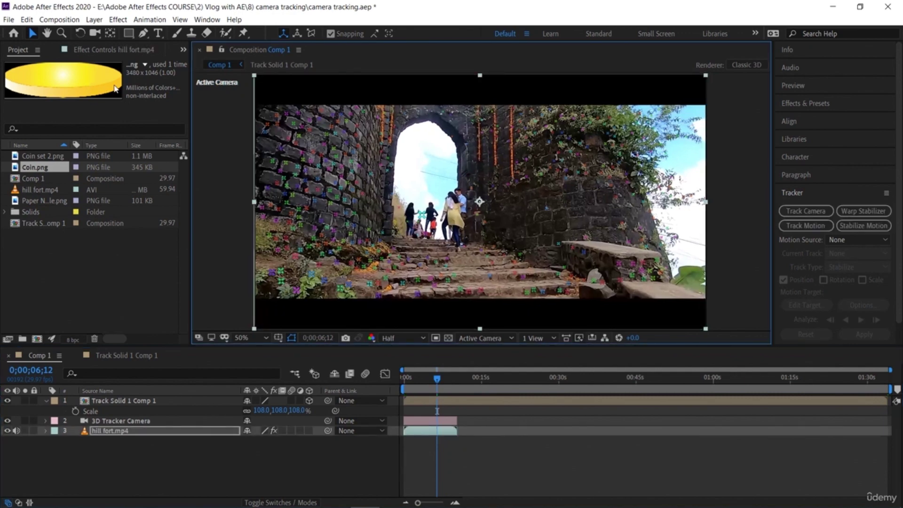
pyautogui.click(121, 49)
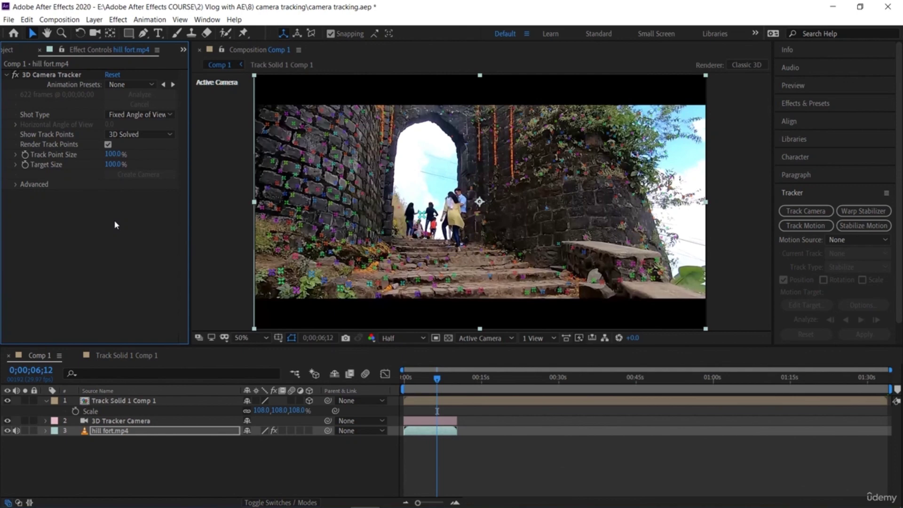
# Step: Try to bring up selectable track points on the fort wall by reselecting hill fort.mp4 and opening it in its layer viewer
pyautogui.click(162, 484)
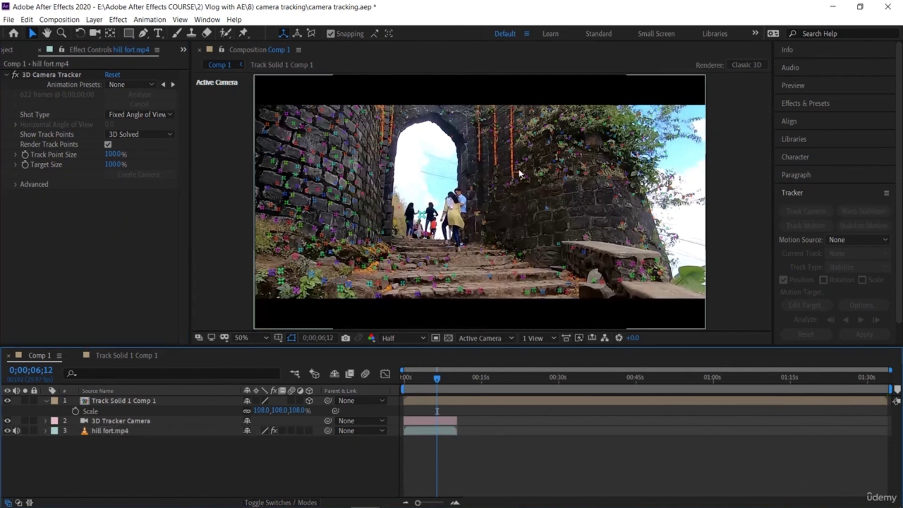
pyautogui.click(312, 207)
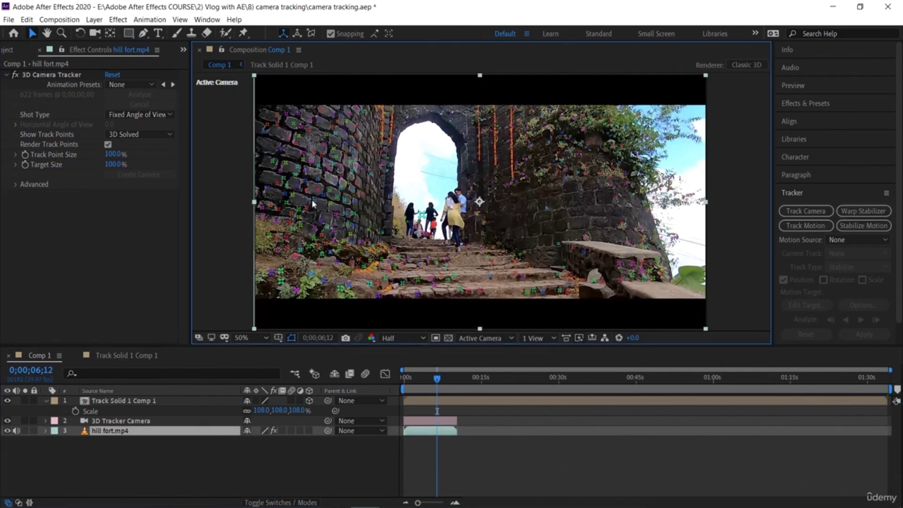
pyautogui.click(806, 213)
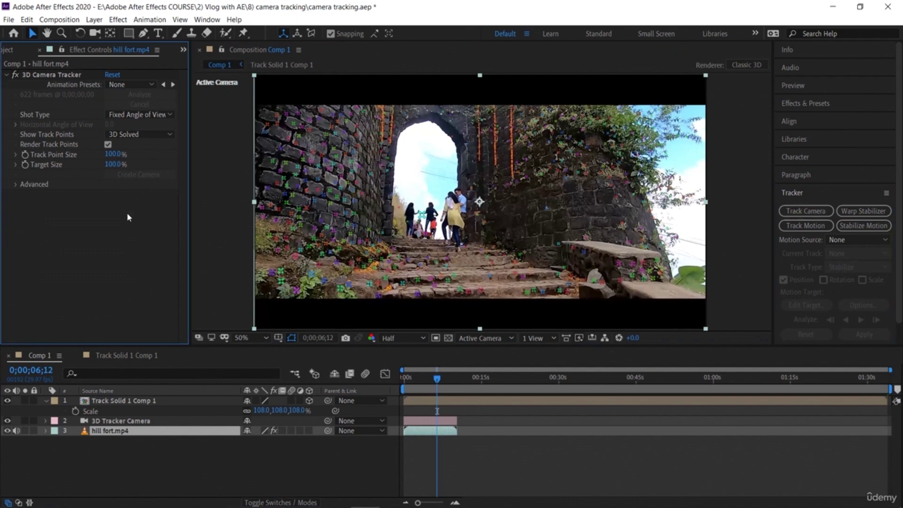
pyautogui.click(302, 211)
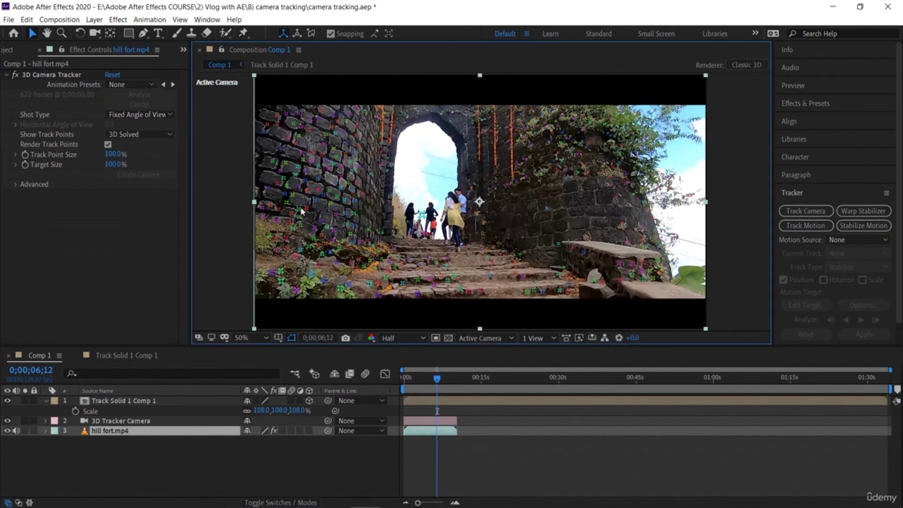
pyautogui.click(180, 450)
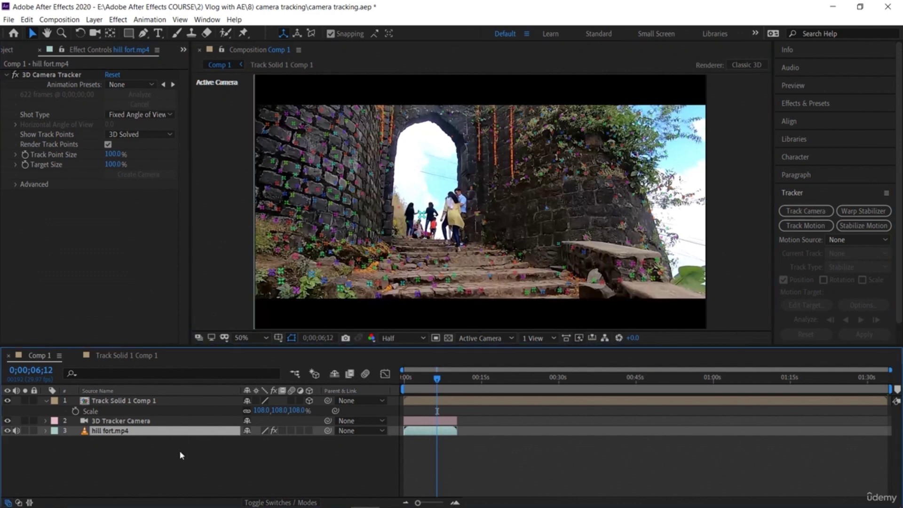
pyautogui.click(129, 434)
pyautogui.click(141, 420)
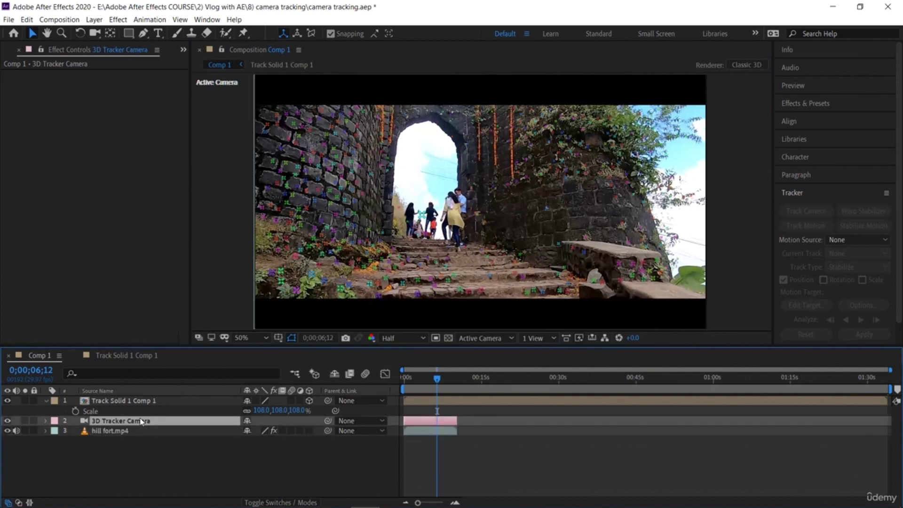
pyautogui.click(142, 430)
pyautogui.doubleClick(328, 183)
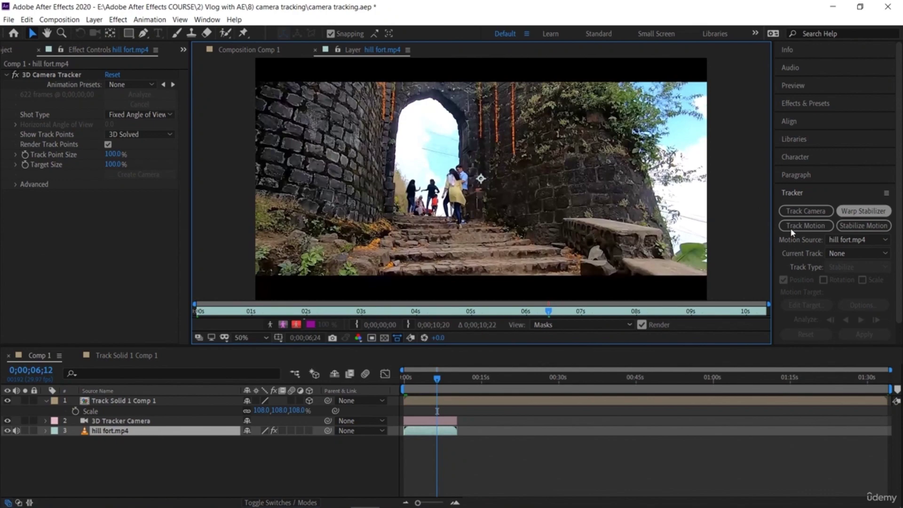
# Step: Go back to the first frame, undo the coin layer's scaling, and close the hill fort.mp4 layer viewer
pyautogui.moveTo(438, 379); pyautogui.dragTo(362, 391)
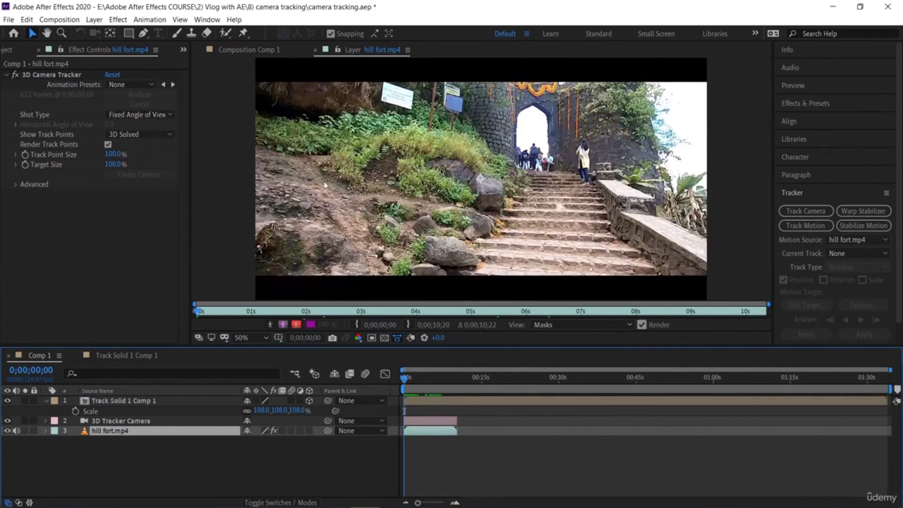
pyautogui.click(314, 50)
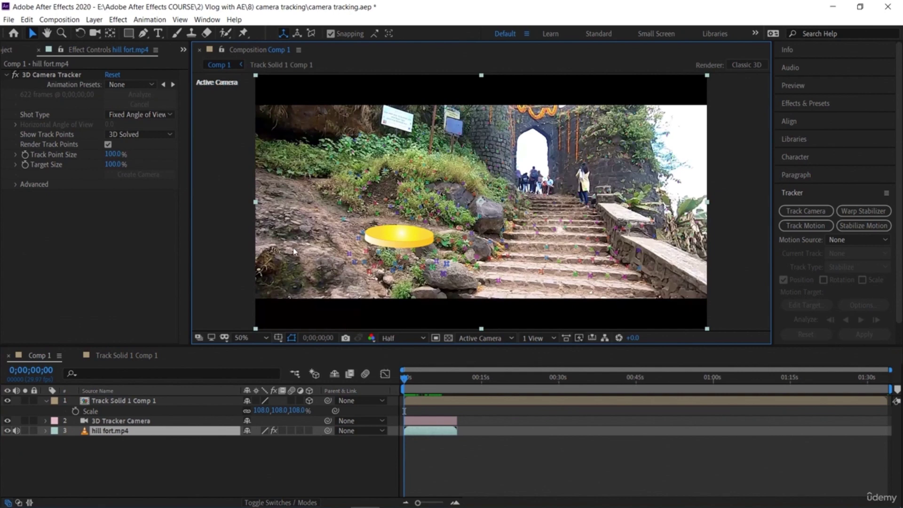
pyautogui.doubleClick(153, 431)
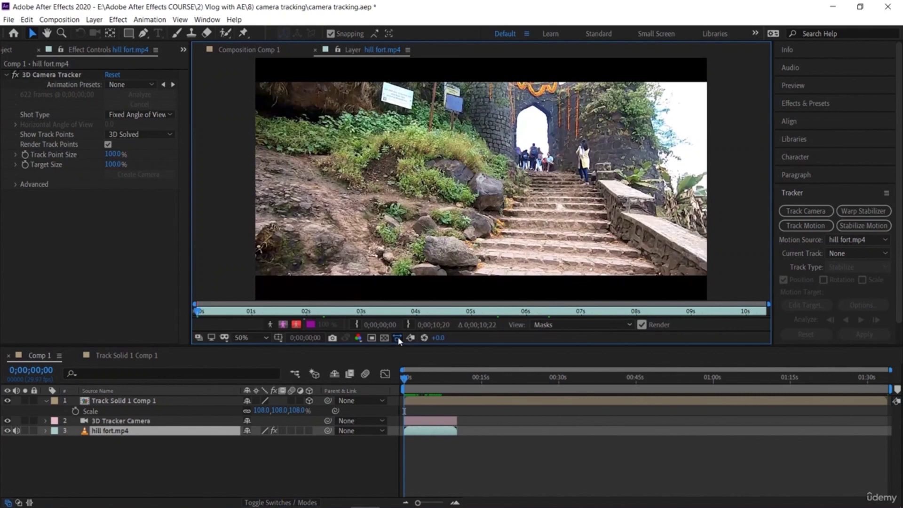
pyautogui.click(403, 382)
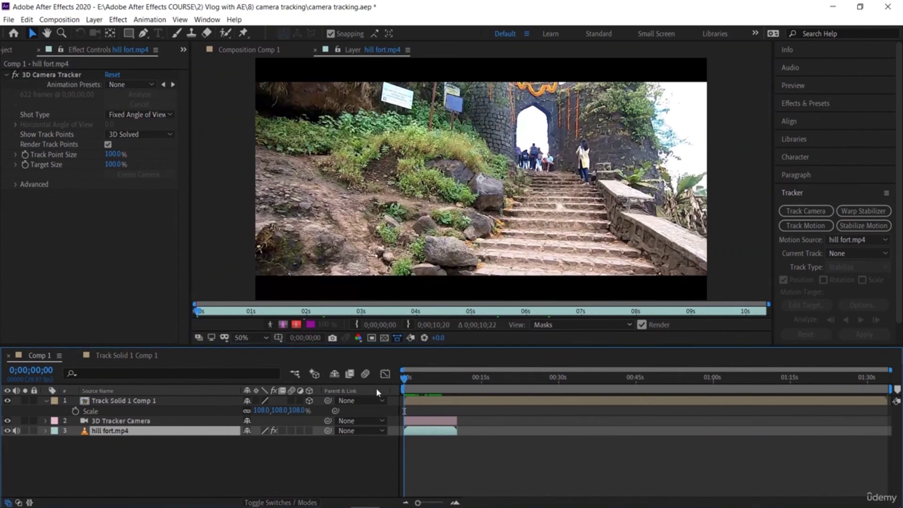
pyautogui.hotkey('ctrl', 'z')
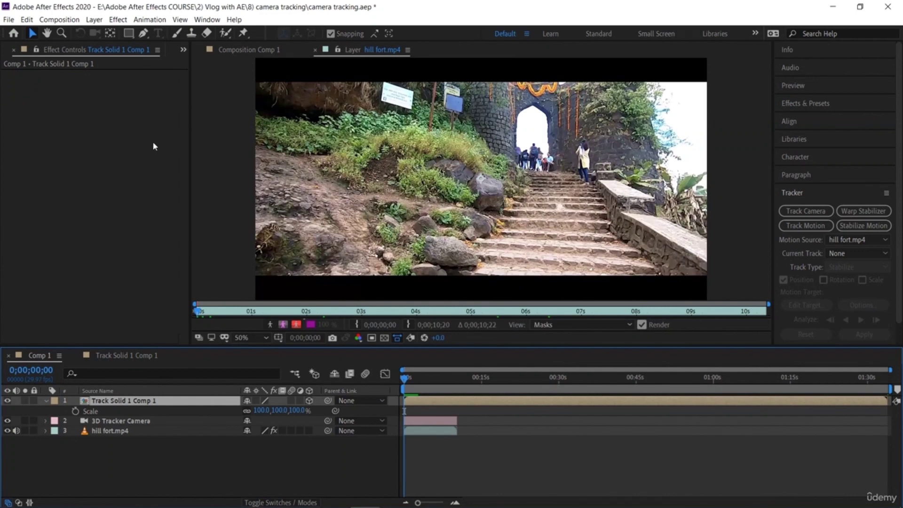
pyautogui.click(315, 50)
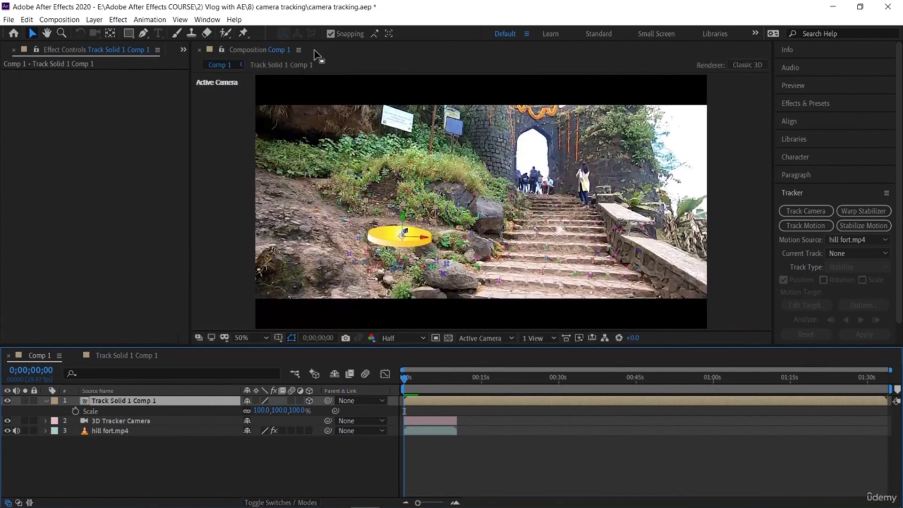
# Step: Turn off Render Track Points in the 3D Camera Tracker effect on the hill fort.mp4 layer
pyautogui.click(286, 464)
pyautogui.click(151, 429)
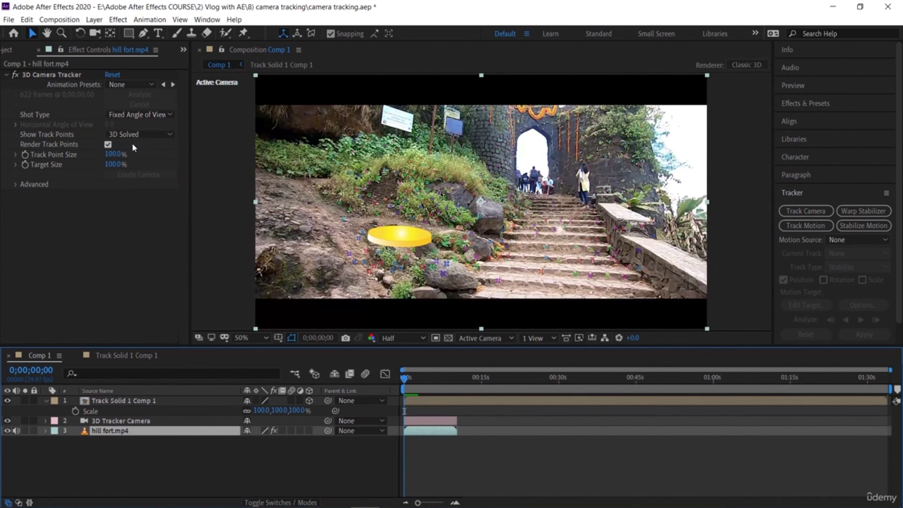
pyautogui.click(108, 144)
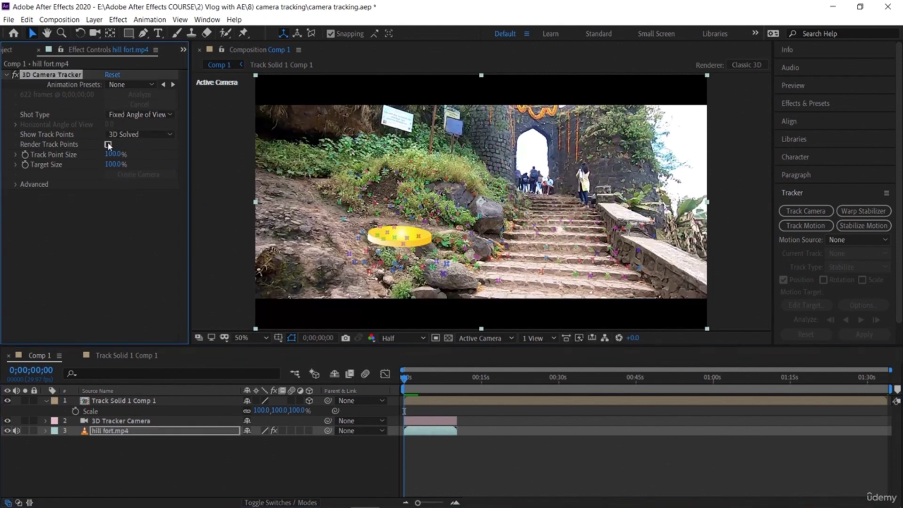
pyautogui.click(108, 145)
pyautogui.click(738, 274)
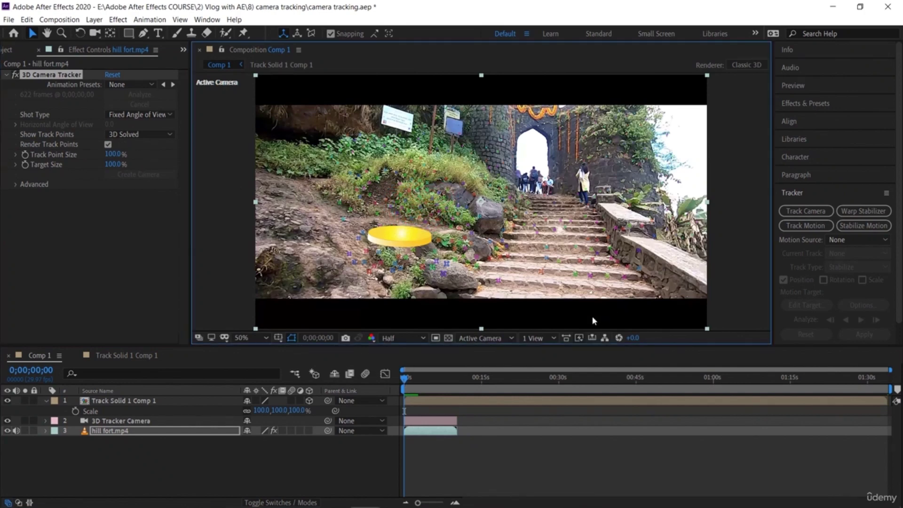
pyautogui.moveTo(405, 382); pyautogui.dragTo(403, 391)
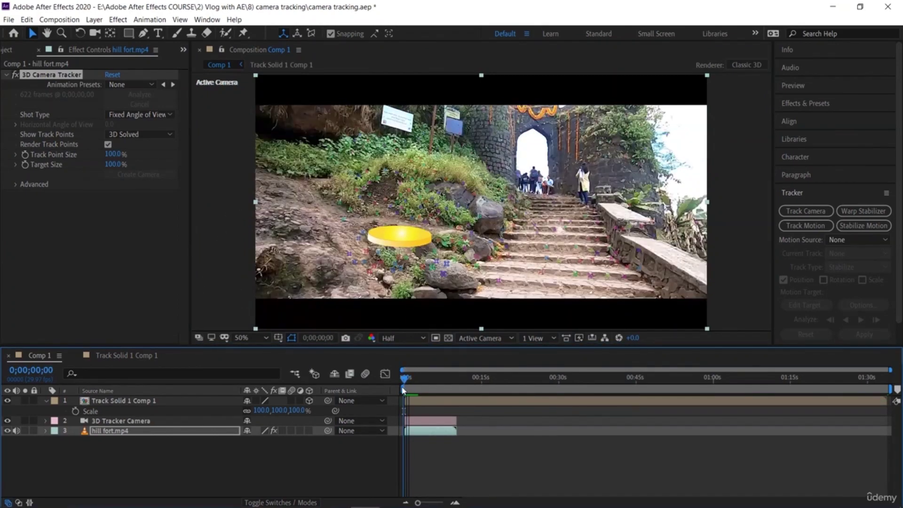
pyautogui.click(455, 502)
pyautogui.click(455, 502)
pyautogui.click(455, 502)
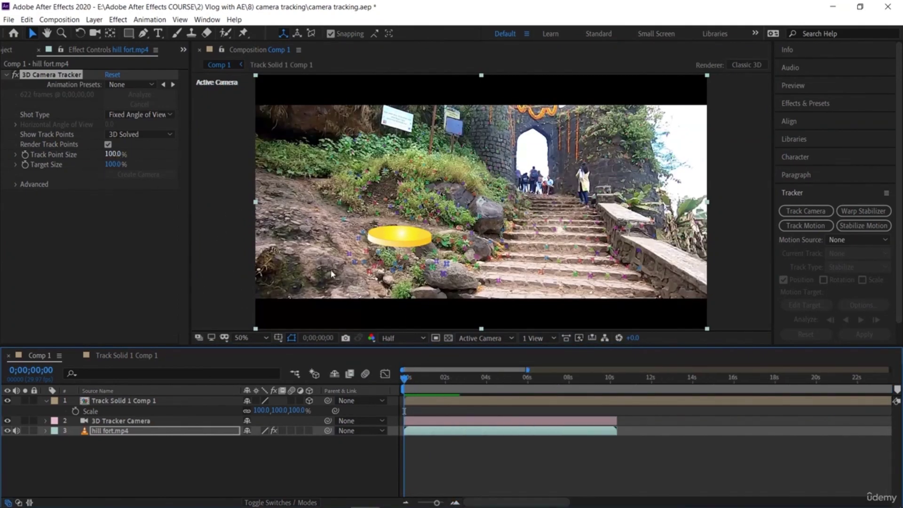
pyautogui.click(109, 145)
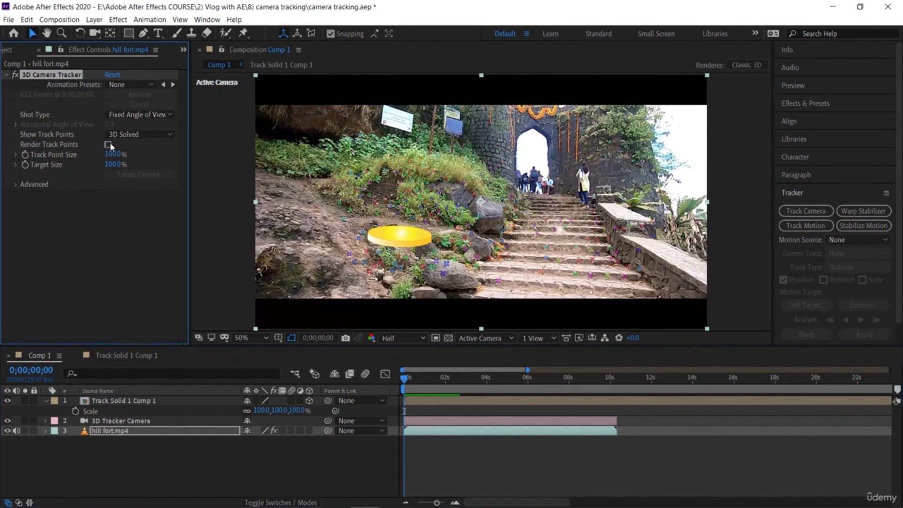
# Step: Turn Render Track Points back on and create a text layer from track points on the fort wall left of the gateway at 0;00;06;01
pyautogui.click(109, 144)
pyautogui.moveTo(407, 378); pyautogui.dragTo(530, 437)
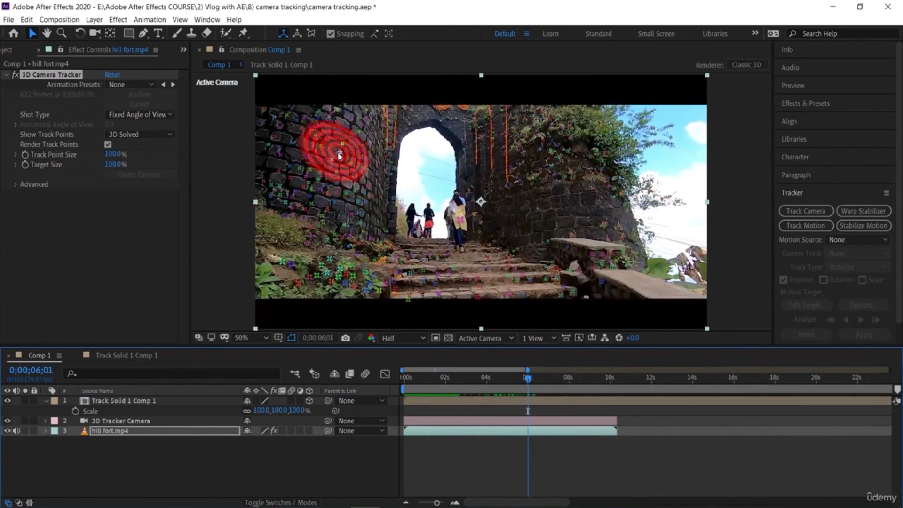
pyautogui.click(346, 166)
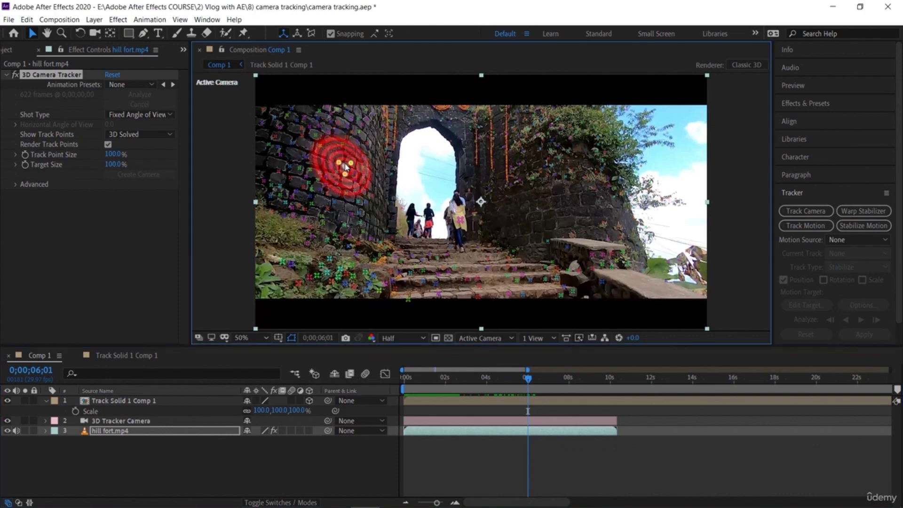
pyautogui.rightClick(345, 164)
pyautogui.click(371, 171)
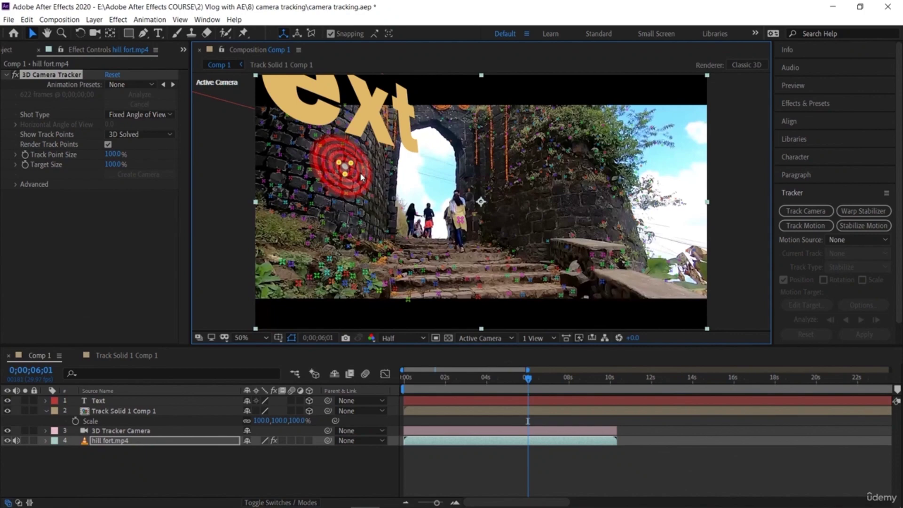
pyautogui.doubleClick(299, 101)
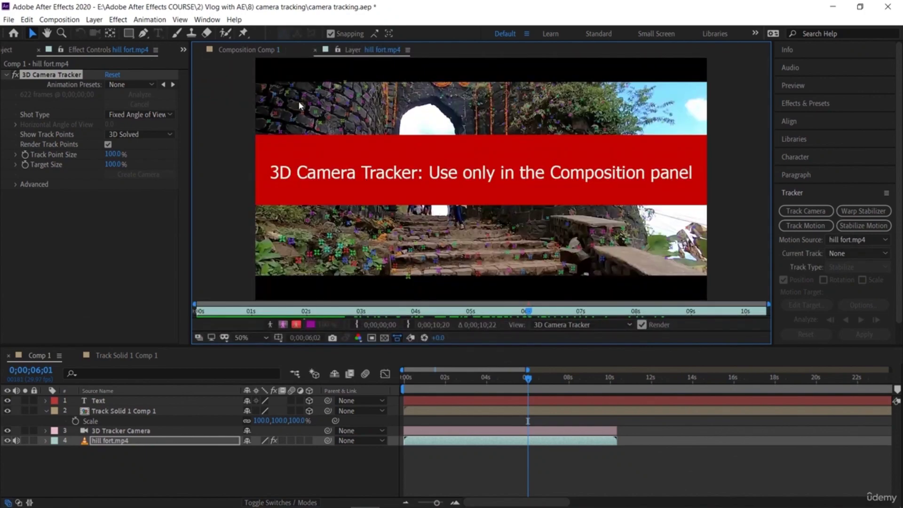
pyautogui.click(314, 50)
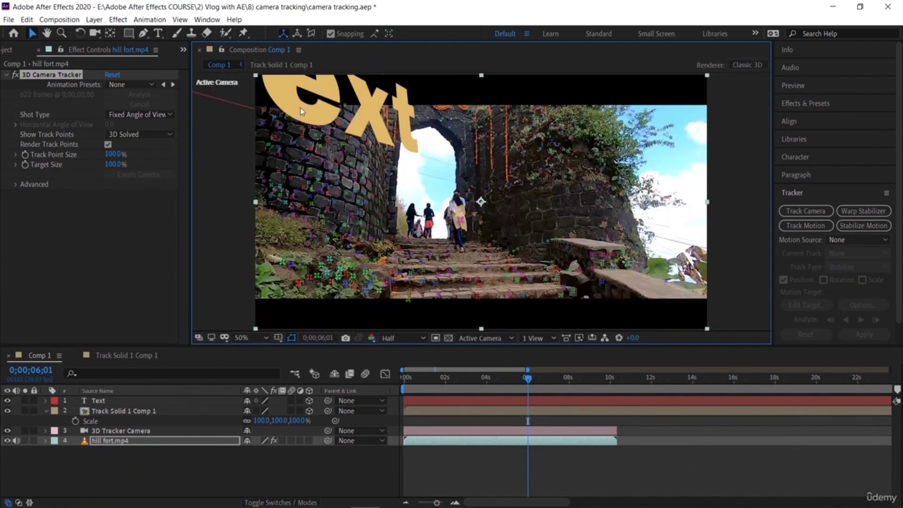
# Step: Scale the Text layer down to about 4433.4 by 5211.8 % so it fits on the wall beside the gateway
pyautogui.click(134, 403)
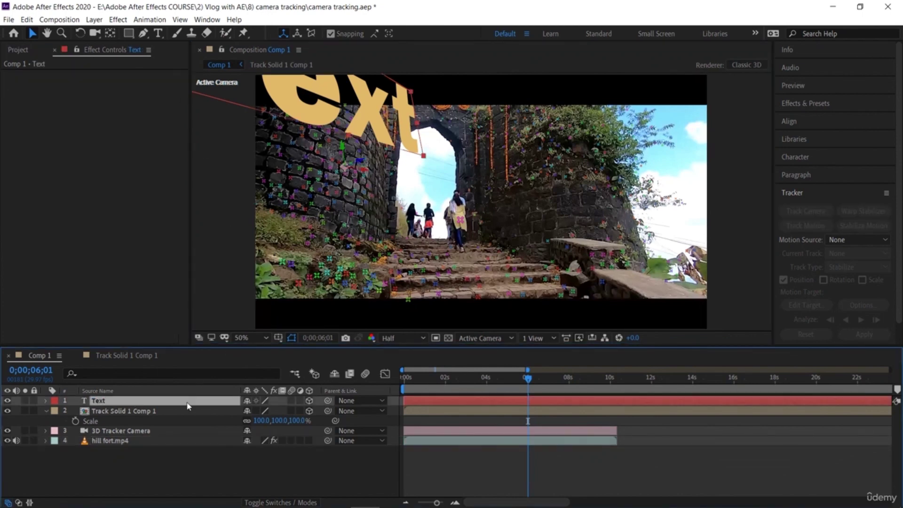
pyautogui.press('s')
pyautogui.moveTo(293, 414); pyautogui.dragTo(193, 411)
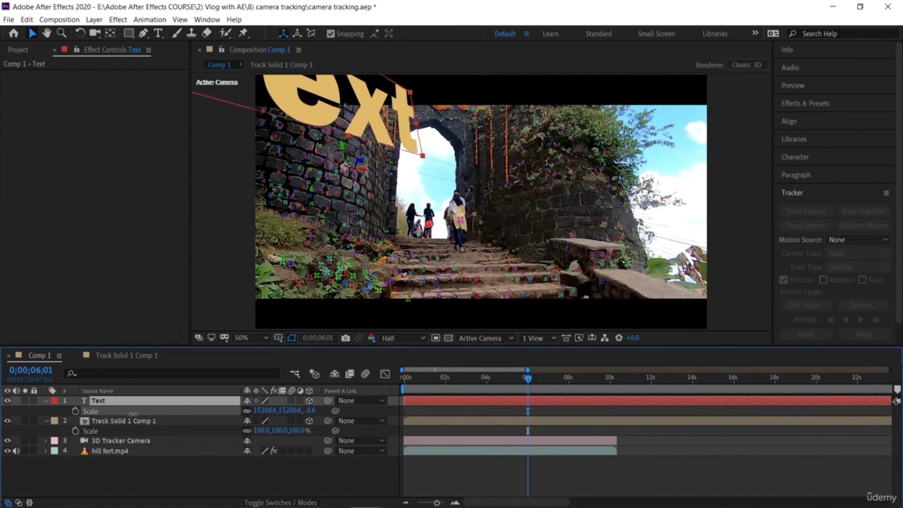
pyautogui.moveTo(422, 156); pyautogui.dragTo(376, 164)
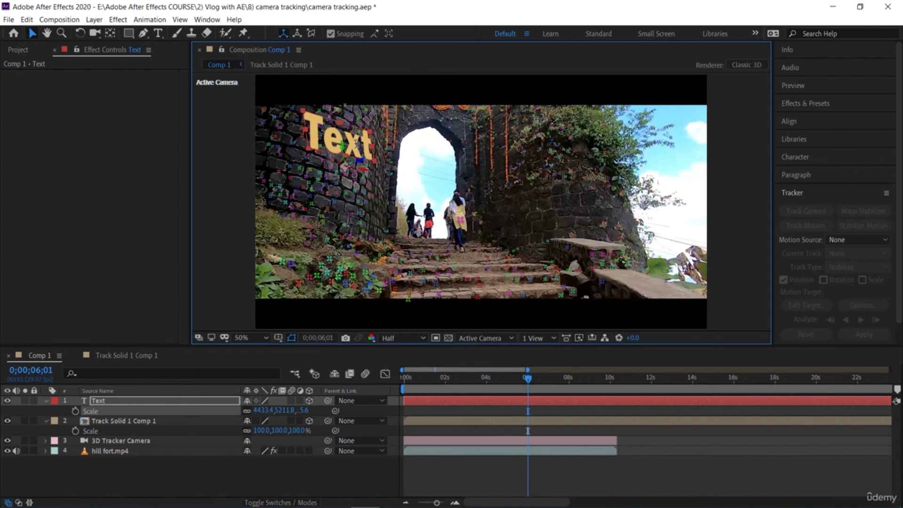
# Step: Change the tracked text's wording to "Level 2" and format all of it in small caps
pyautogui.doubleClick(345, 166)
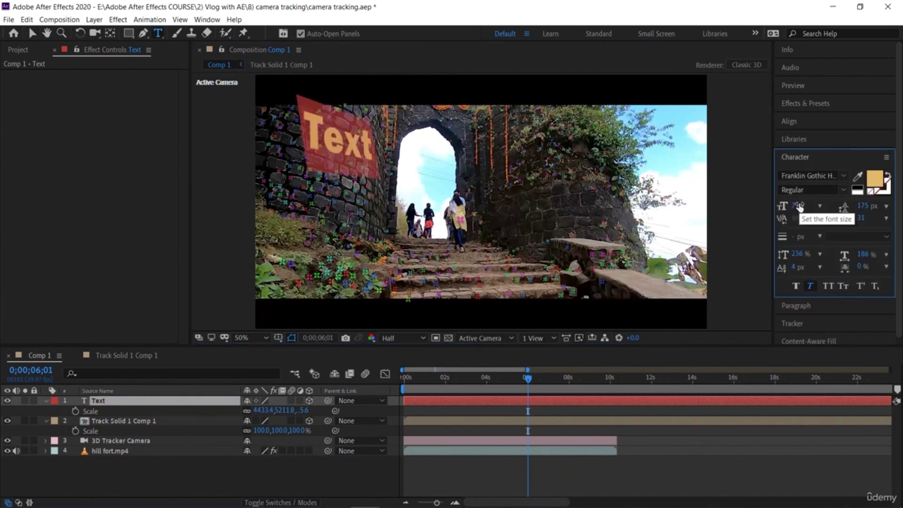
pyautogui.write('Level')
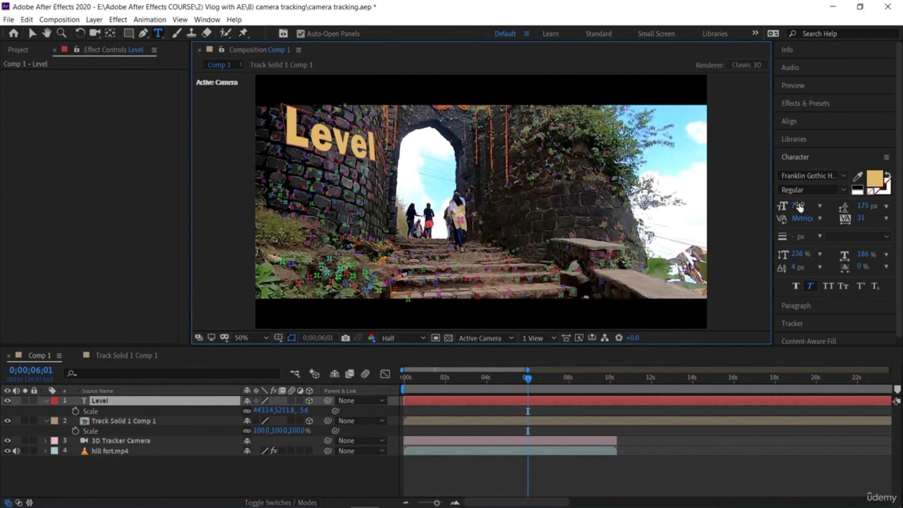
pyautogui.write(' 2')
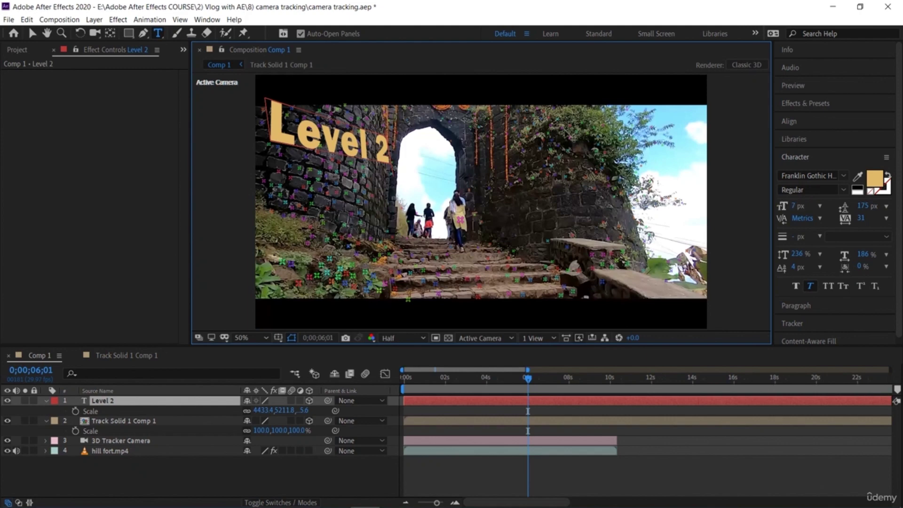
pyautogui.hotkey('ctrl', 'a')
pyautogui.click(843, 286)
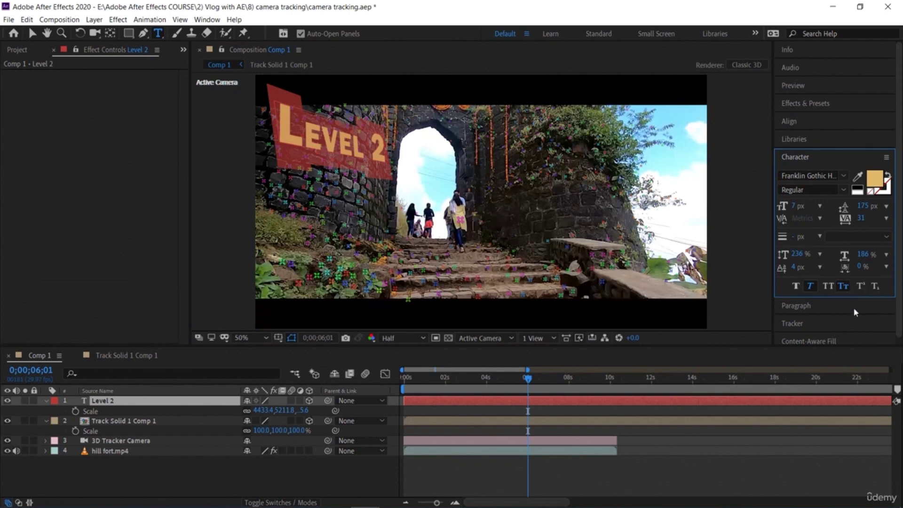
# Step: Try several fill colours on the Level 2 text and set it to green 38EF6C
pyautogui.click(875, 181)
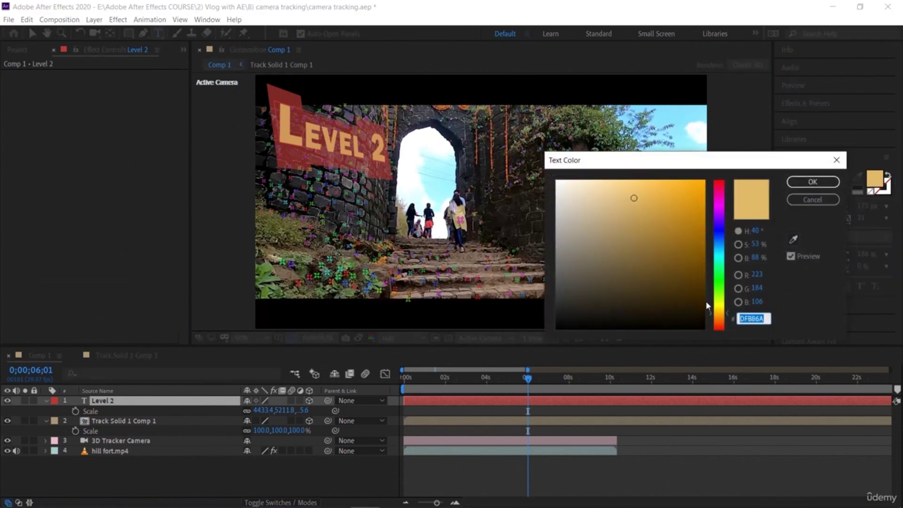
pyautogui.click(718, 325)
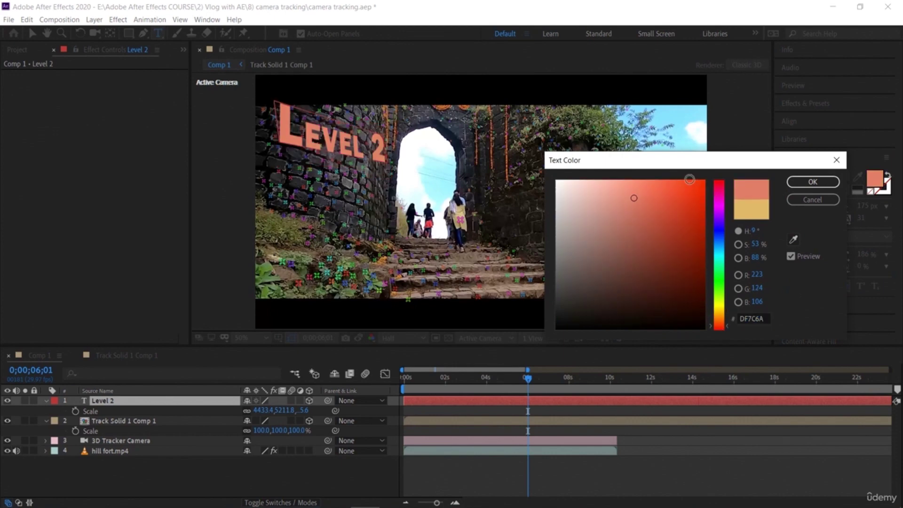
pyautogui.click(679, 187)
pyautogui.click(697, 193)
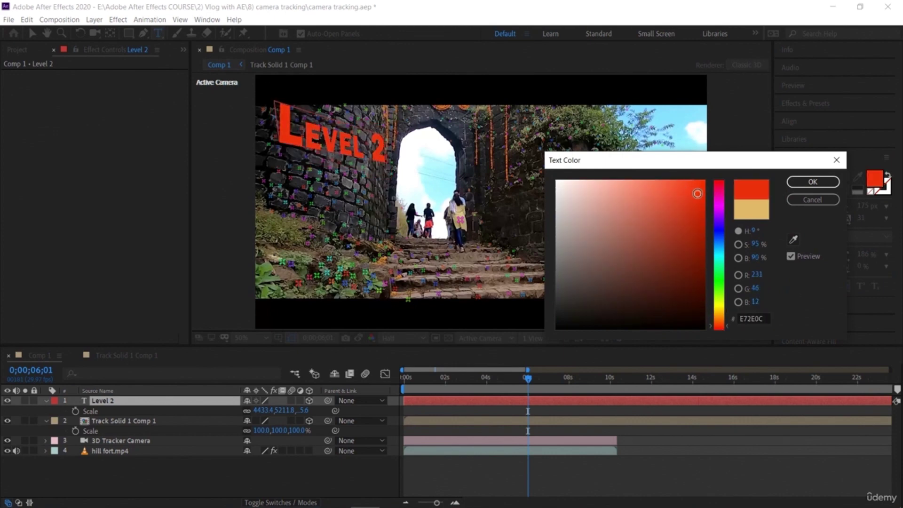
pyautogui.click(722, 238)
pyautogui.click(720, 251)
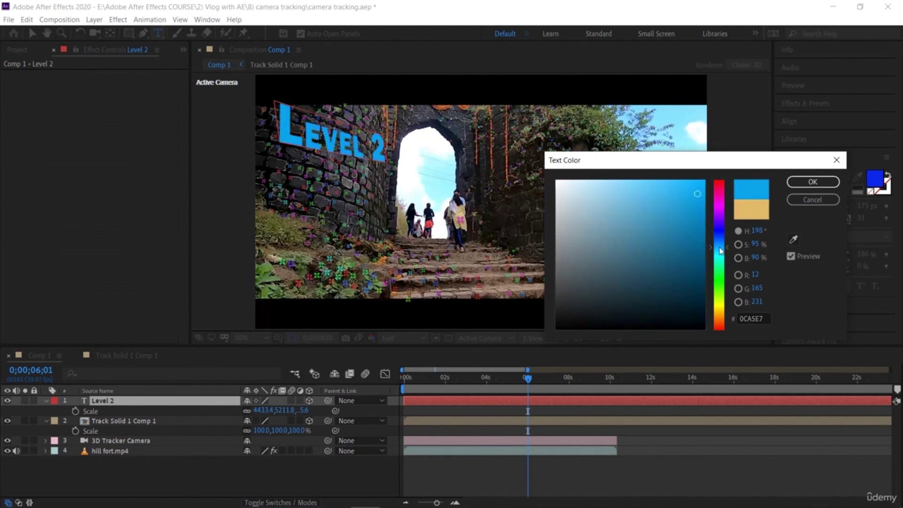
pyautogui.click(623, 189)
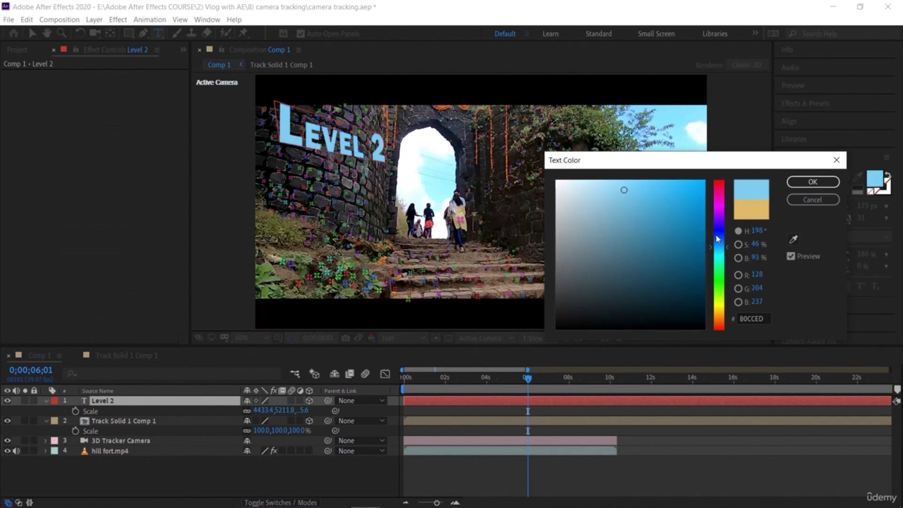
pyautogui.click(718, 209)
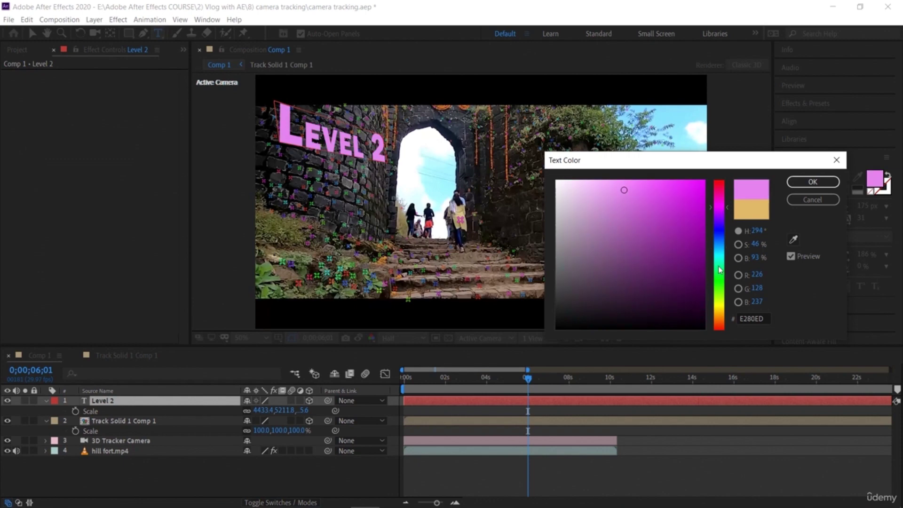
pyautogui.click(722, 309)
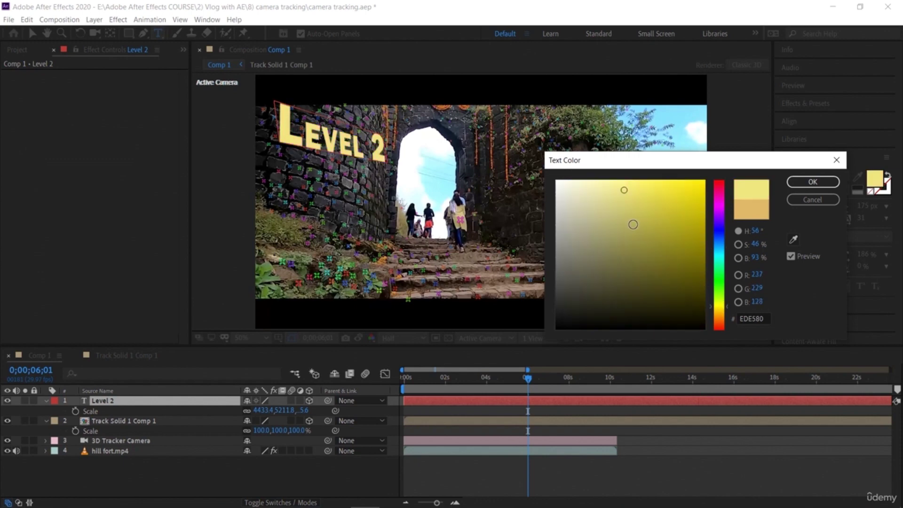
pyautogui.click(590, 194)
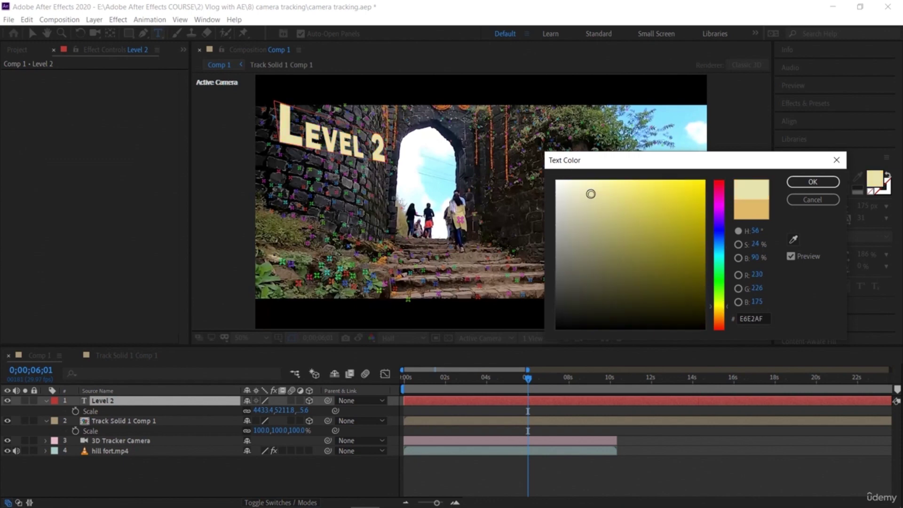
pyautogui.click(720, 274)
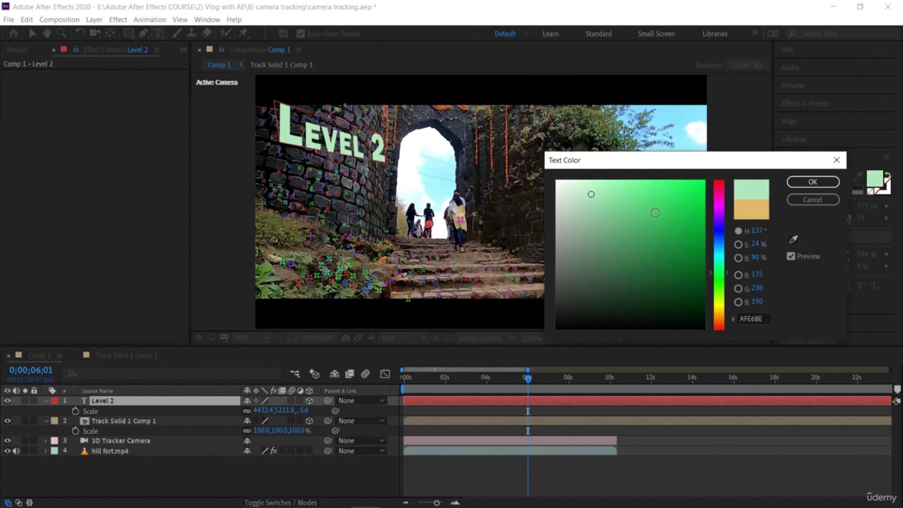
pyautogui.click(579, 188)
pyautogui.click(642, 190)
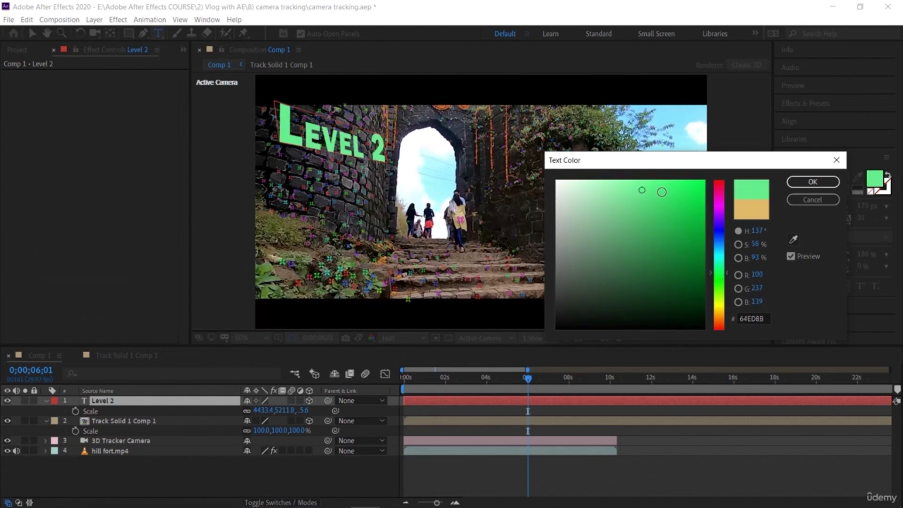
pyautogui.click(669, 188)
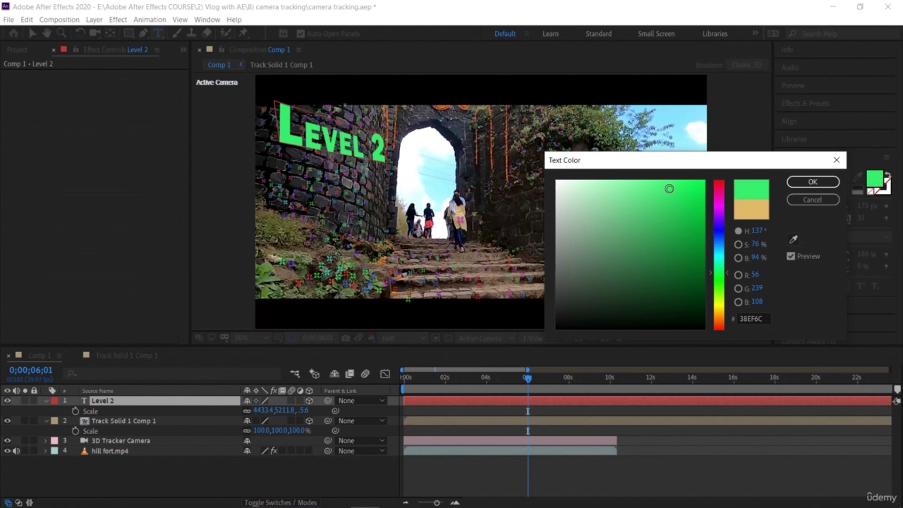
pyautogui.click(805, 183)
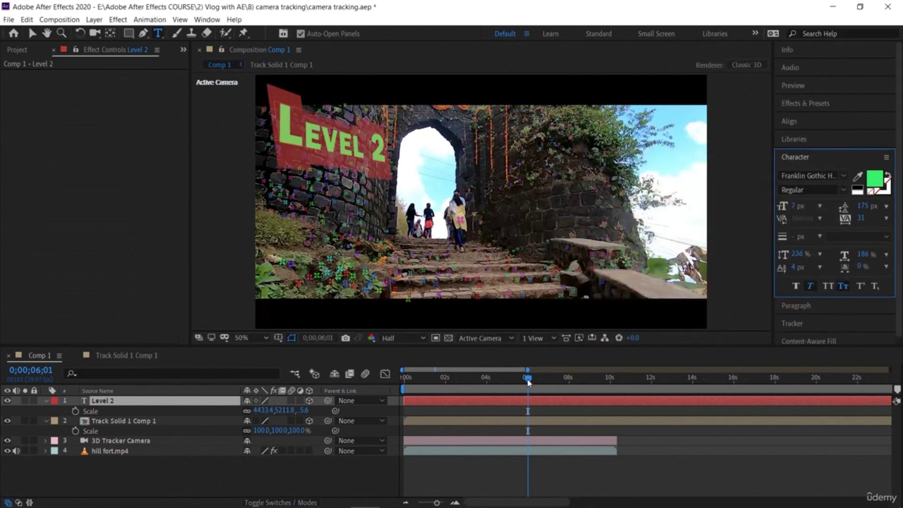
# Step: Create a solid from the hill fort.mp4 track points on the fort wall right of the gateway at 0;00;05;09
pyautogui.moveTo(527, 380); pyautogui.dragTo(422, 413)
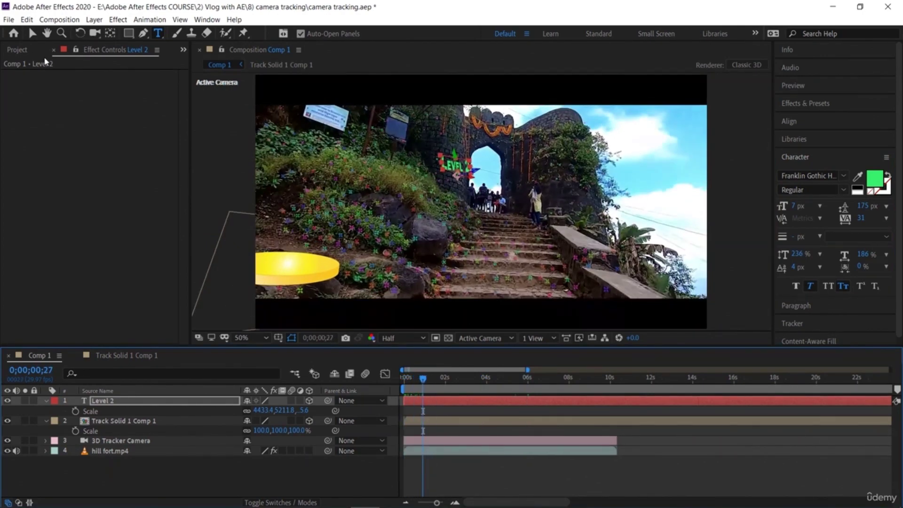
pyautogui.click(140, 402)
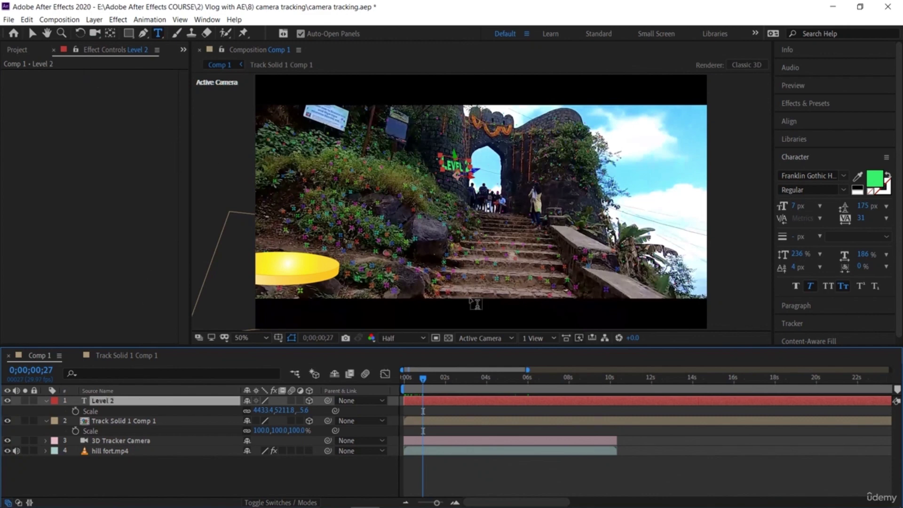
pyautogui.moveTo(430, 382); pyautogui.dragTo(513, 429)
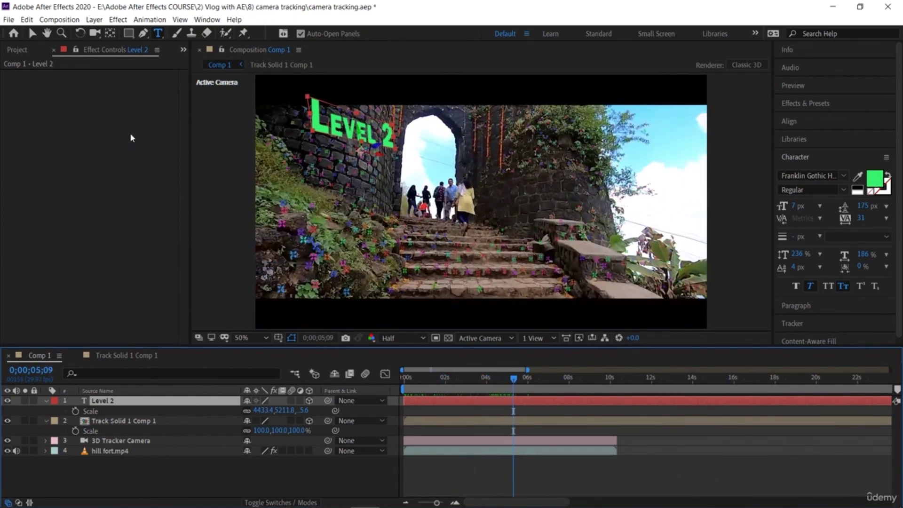
pyautogui.click(151, 450)
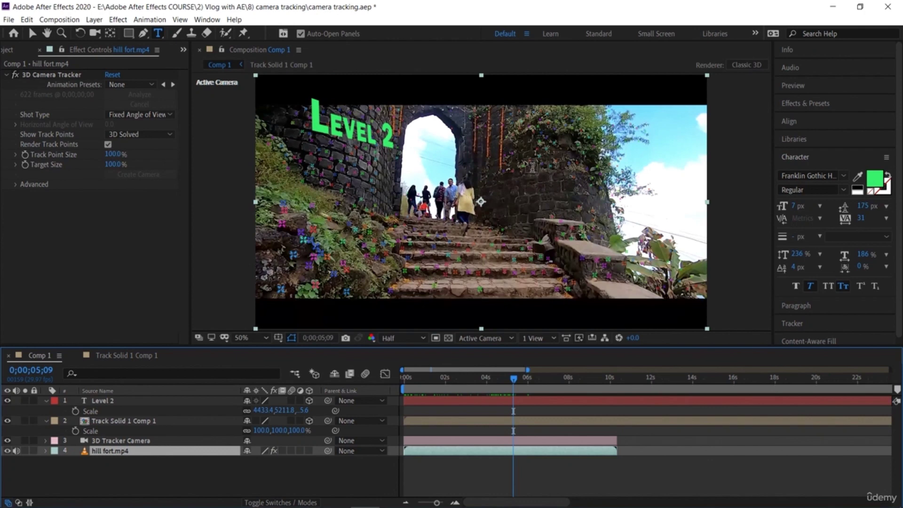
pyautogui.click(33, 33)
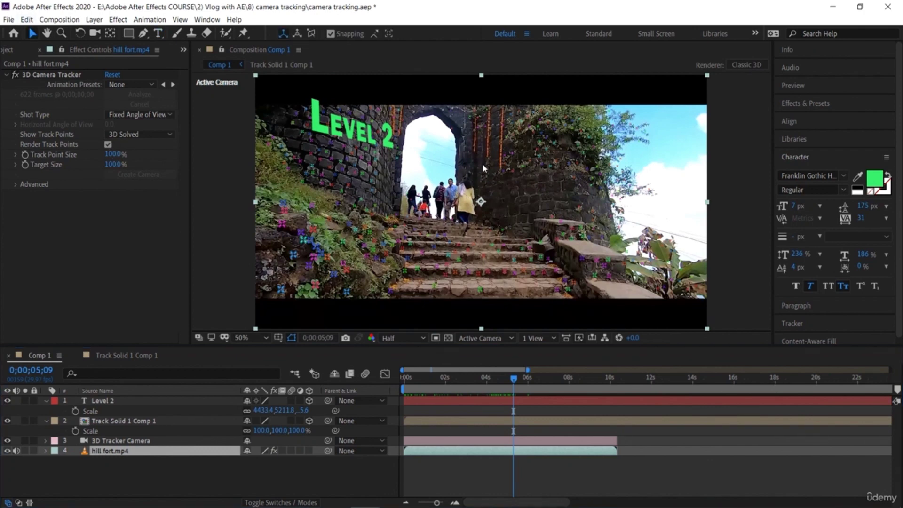
pyautogui.click(512, 171)
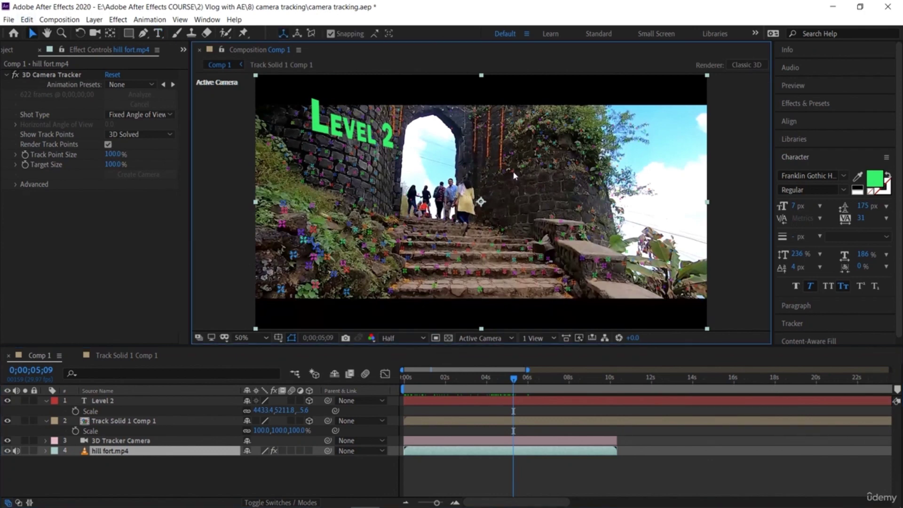
pyautogui.click(111, 146)
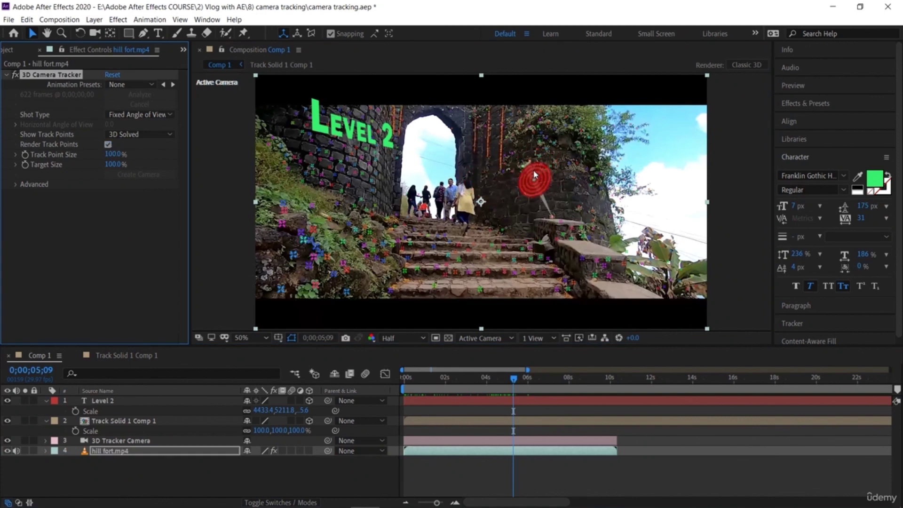
pyautogui.click(534, 172)
pyautogui.rightClick(540, 182)
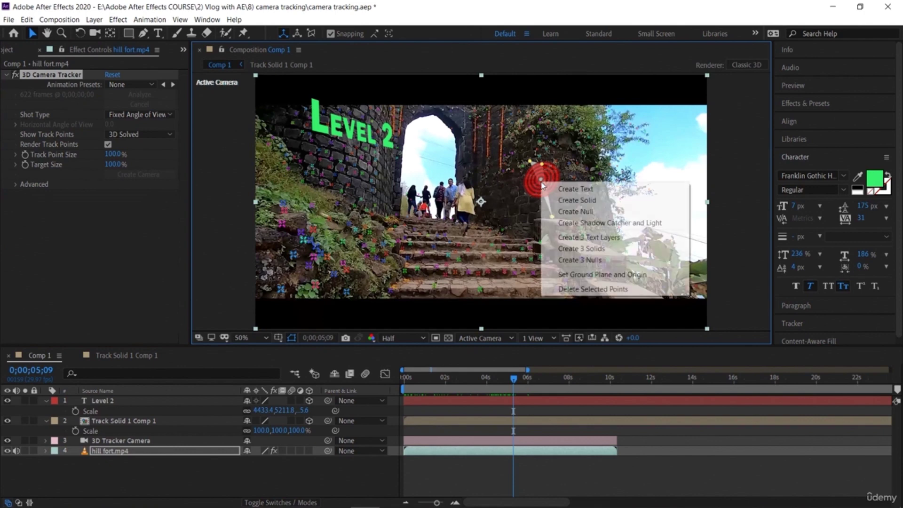
pyautogui.click(552, 200)
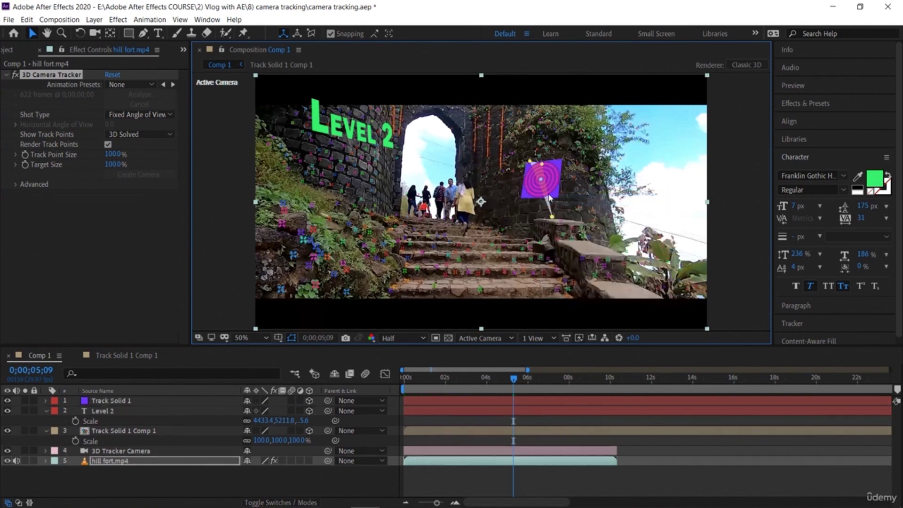
# Step: Pre-compose the Track Solid 1 layer on the wall right of the gateway and open the resulting composition
pyautogui.click(156, 403)
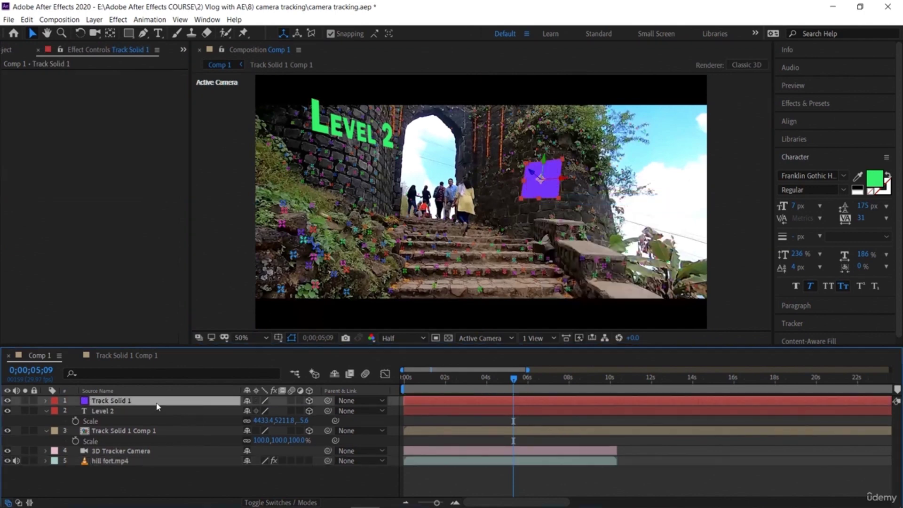
pyautogui.rightClick(157, 402)
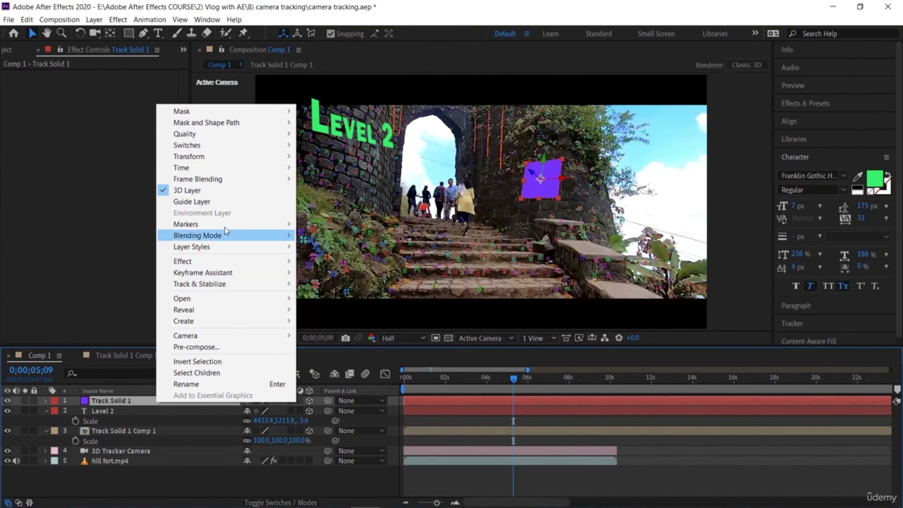
pyautogui.click(218, 347)
pyautogui.click(541, 292)
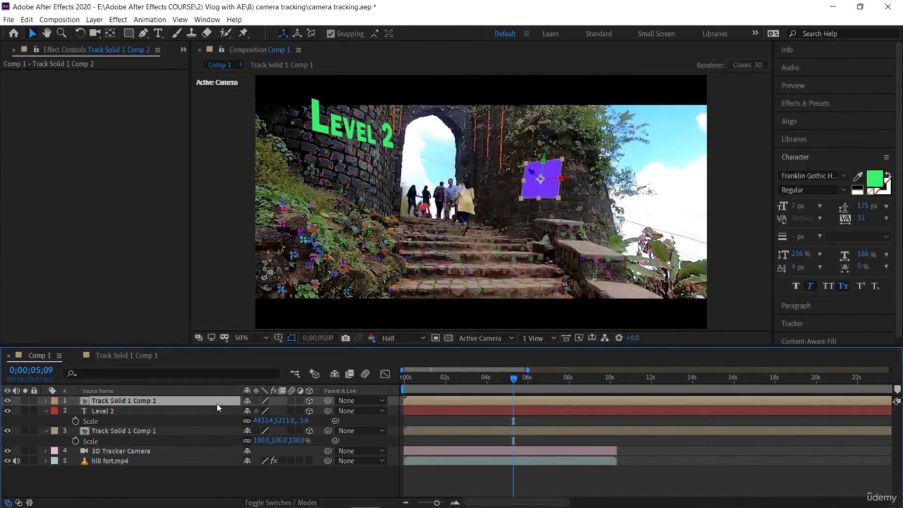
pyautogui.doubleClick(149, 402)
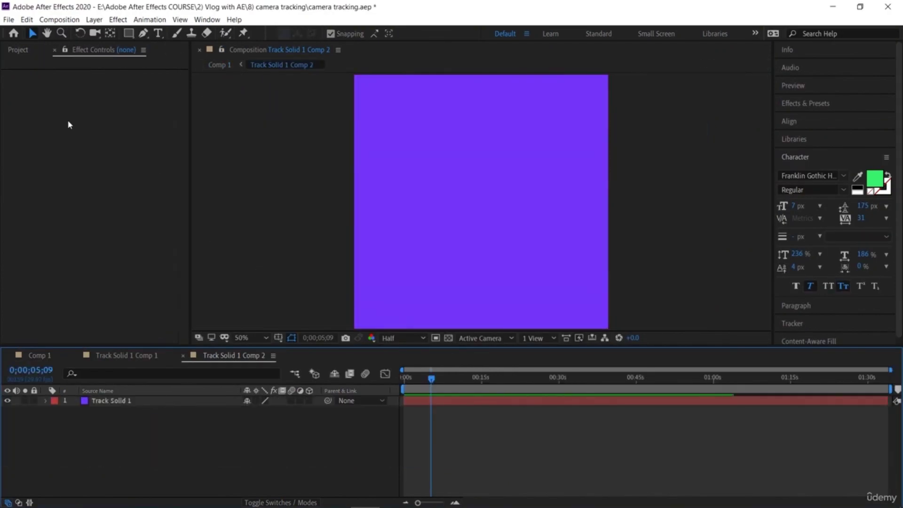
# Step: Replace the purple solid in the precomp with the Coin set 2.png image
pyautogui.click(55, 50)
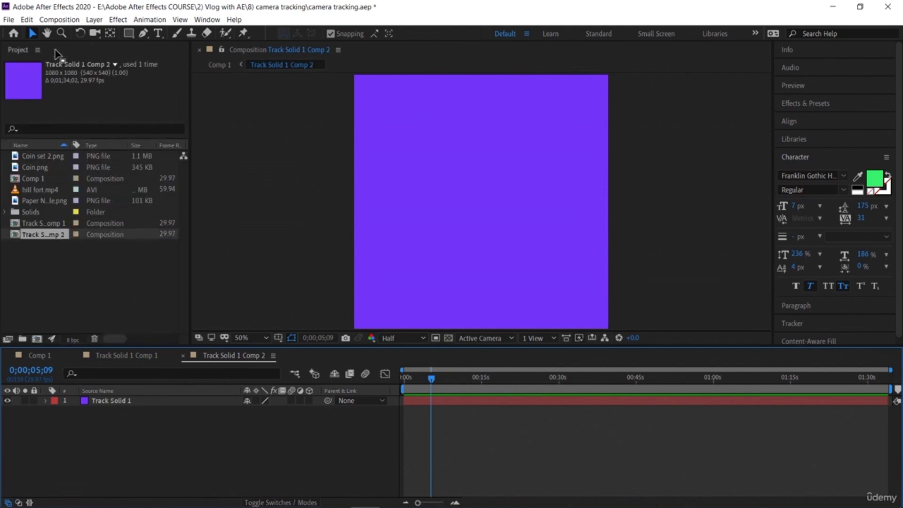
pyautogui.click(80, 266)
pyautogui.click(56, 167)
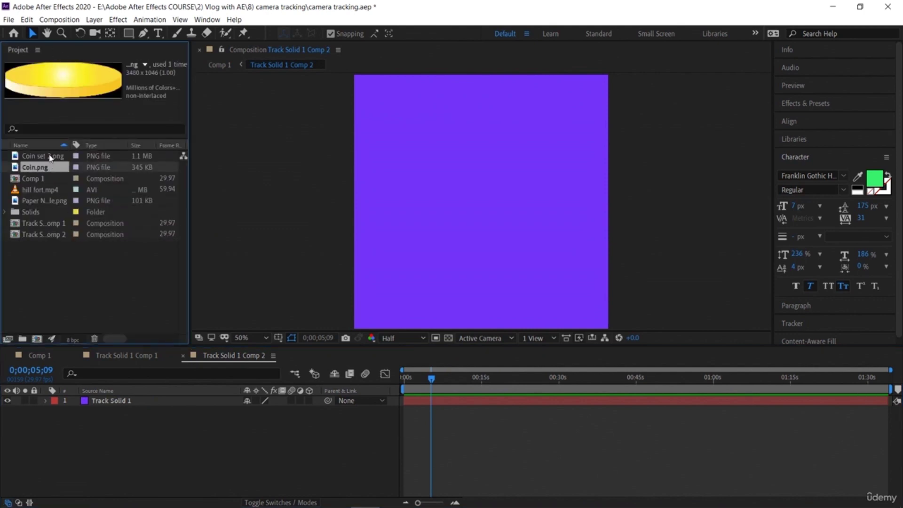
pyautogui.click(50, 157)
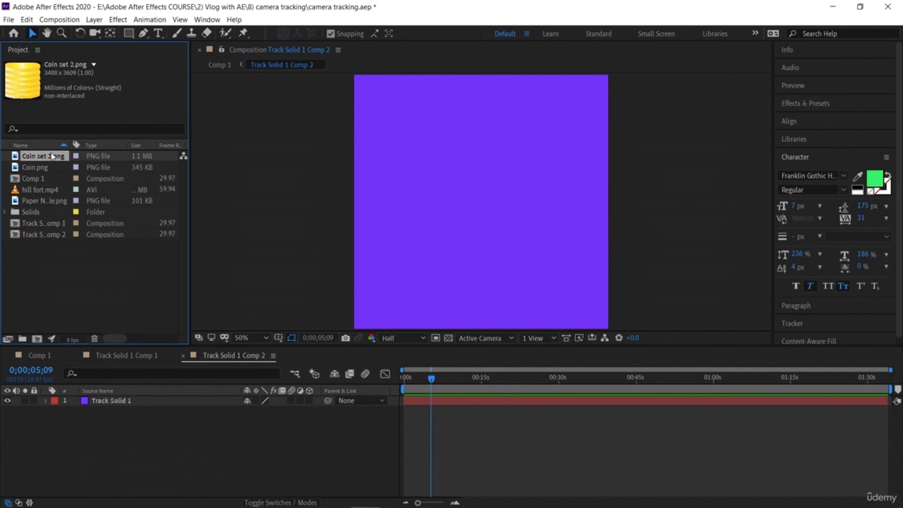
pyautogui.moveTo(53, 158); pyautogui.dragTo(119, 410)
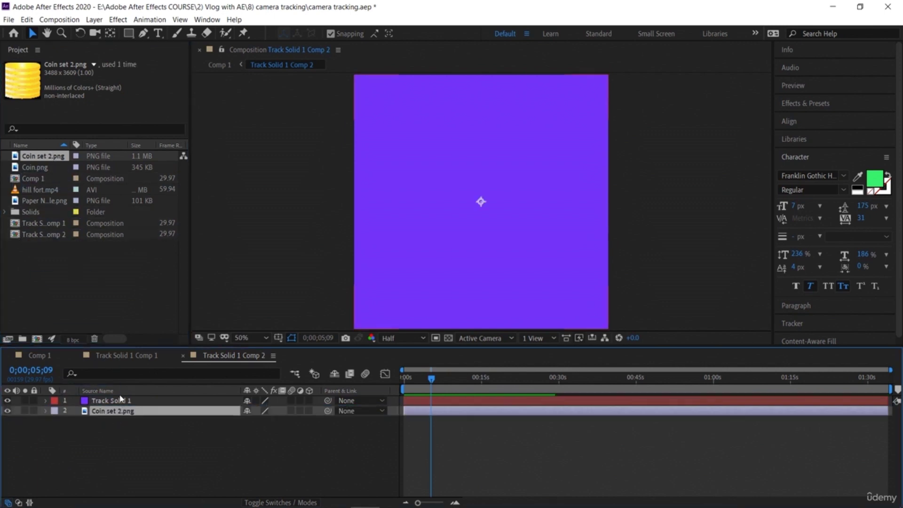
pyautogui.click(123, 401)
pyautogui.press('Delete')
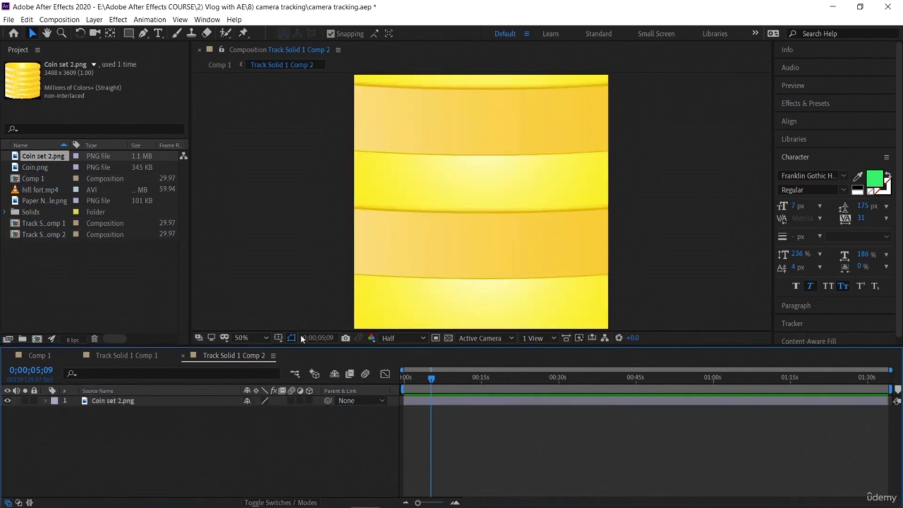
# Step: Scale the coin stack image down to fit inside the square precomp frame, and return to Comp 1
pyautogui.click(265, 337)
pyautogui.click(258, 188)
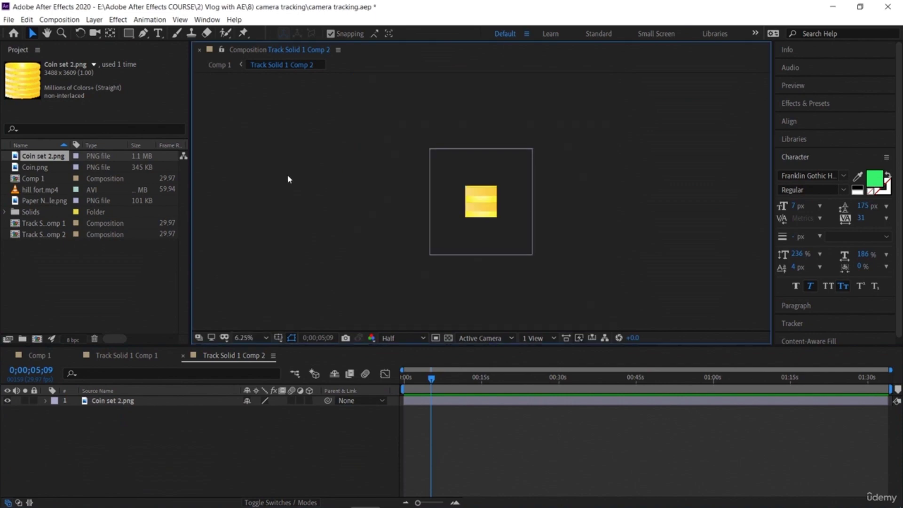
pyautogui.click(432, 167)
pyautogui.moveTo(429, 149); pyautogui.dragTo(475, 192)
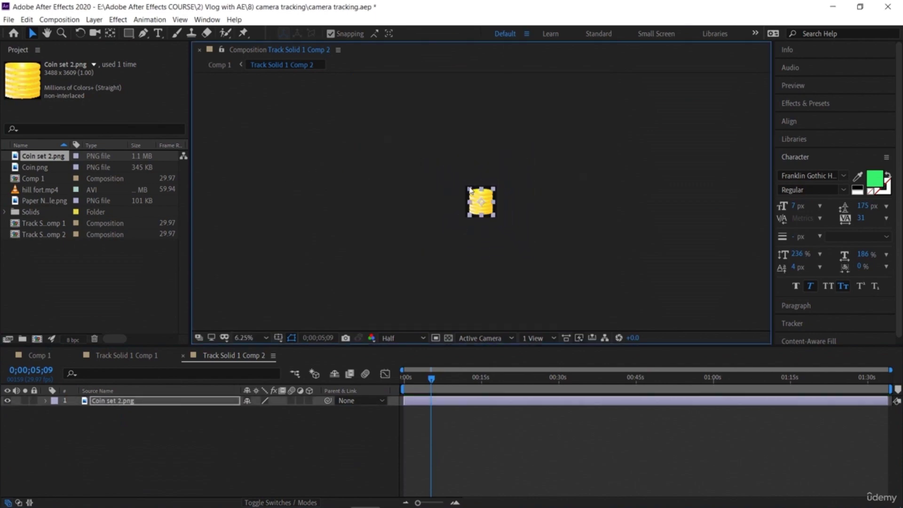
pyautogui.click(257, 336)
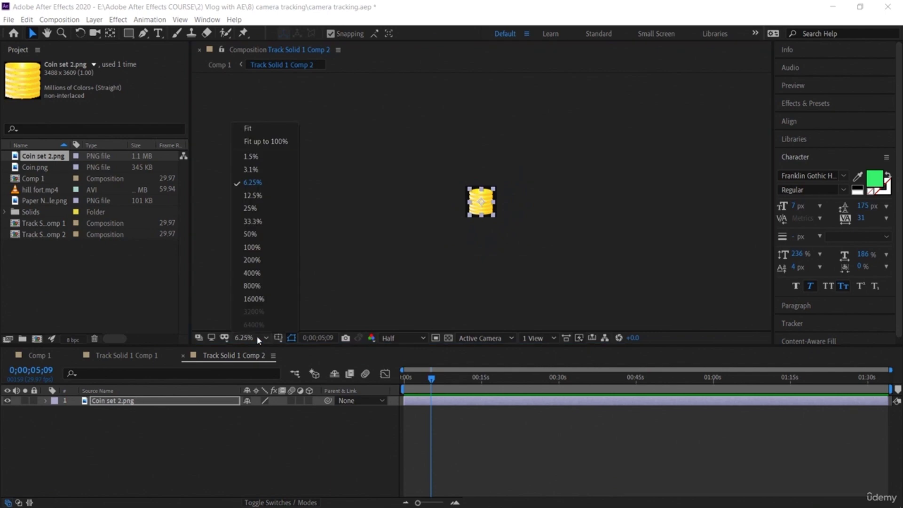
pyautogui.click(256, 234)
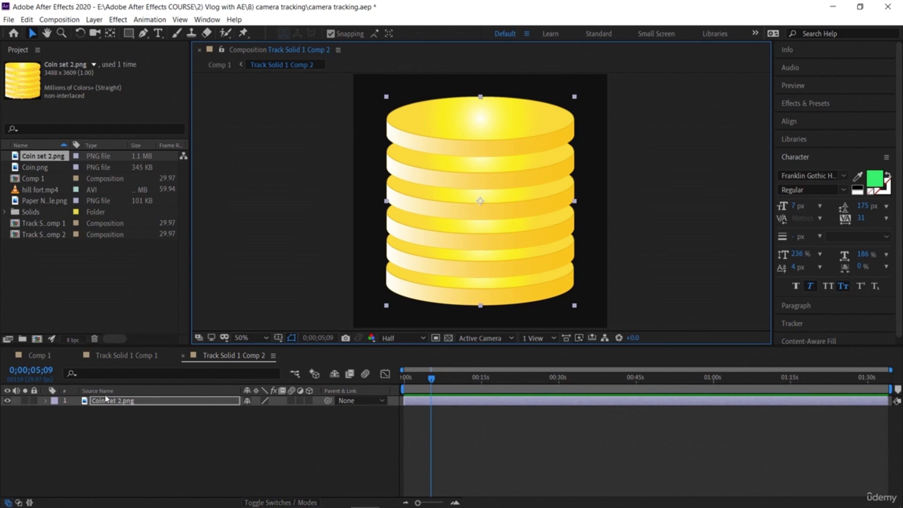
pyautogui.click(183, 356)
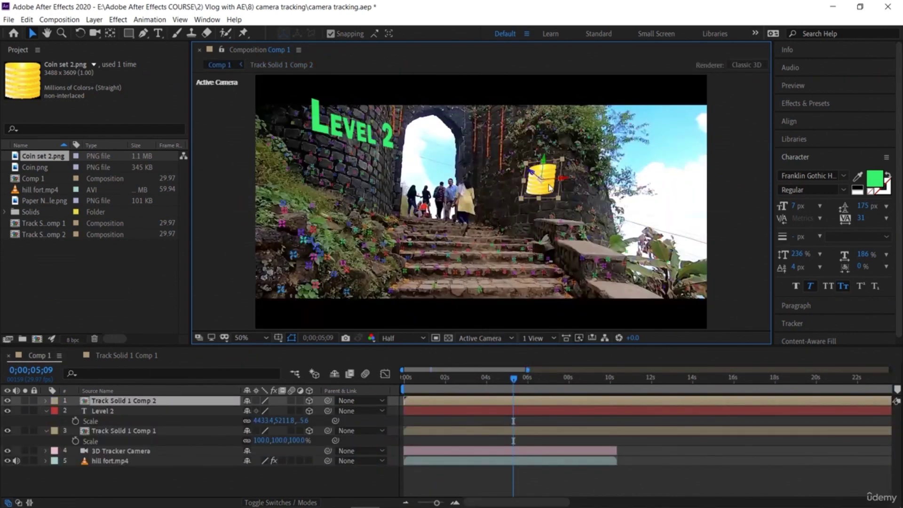
# Step: Rotate the coin stack layer to X 6°, Y -23° and Z -4° so that it faces the camera
pyautogui.click(162, 403)
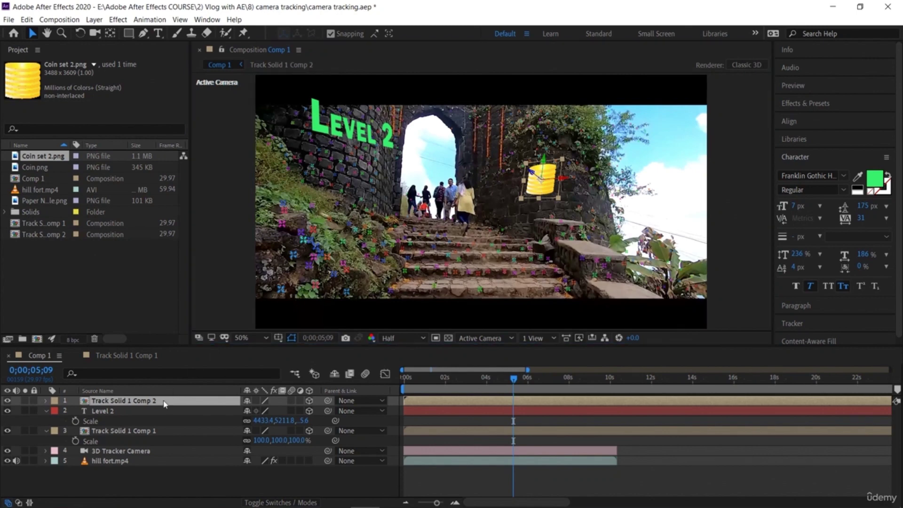
pyautogui.press('r')
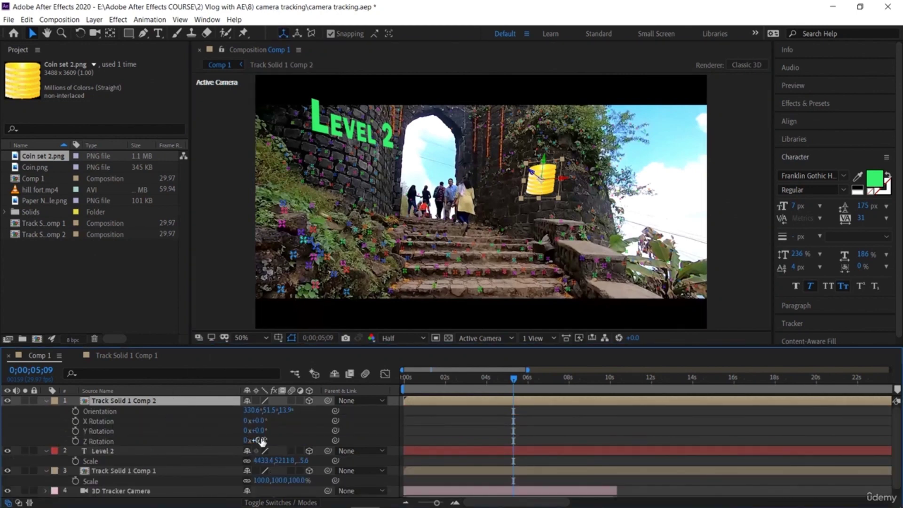
pyautogui.moveTo(266, 440)
pyautogui.mouseDown()
pyautogui.moveTo(257, 442)
pyautogui.moveTo(274, 433)
pyautogui.moveTo(249, 426)
pyautogui.moveTo(269, 425)
pyautogui.mouseUp()
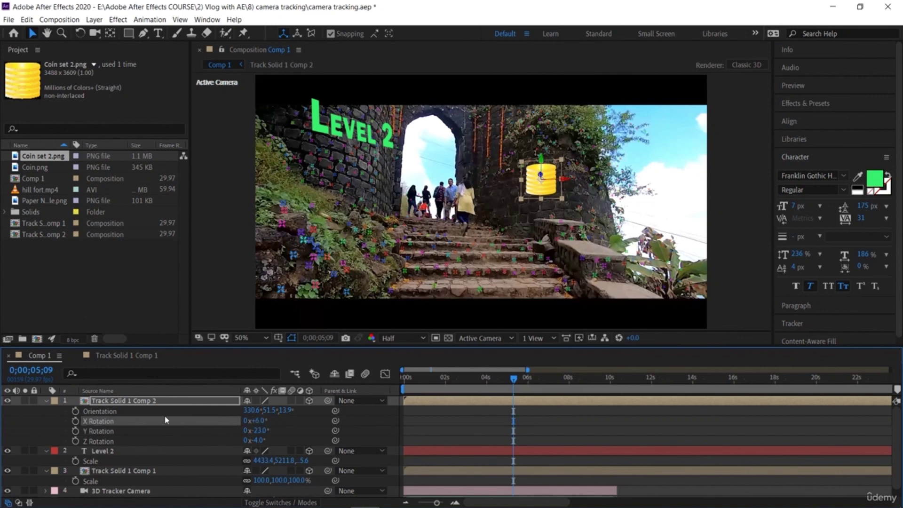
# Step: Scale the coin stack layer up to 168%
pyautogui.click(199, 402)
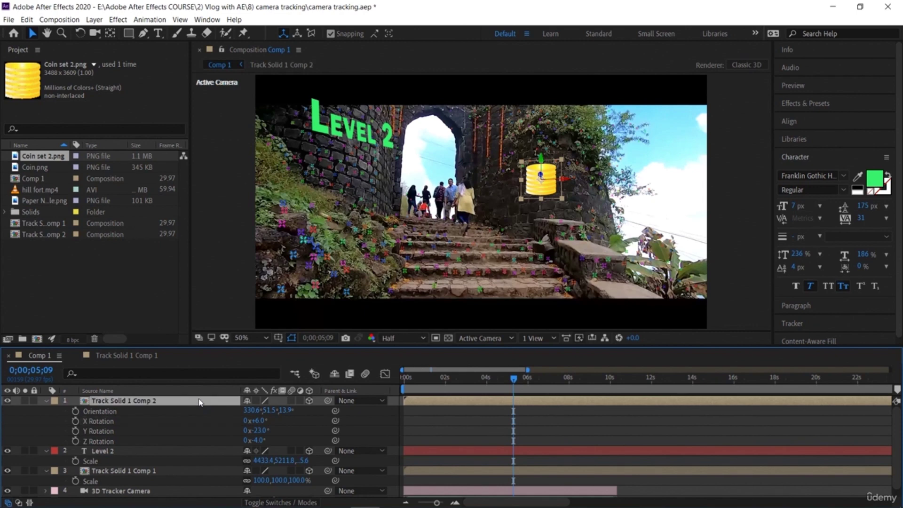
pyautogui.press('s')
pyautogui.moveTo(268, 411); pyautogui.dragTo(338, 430)
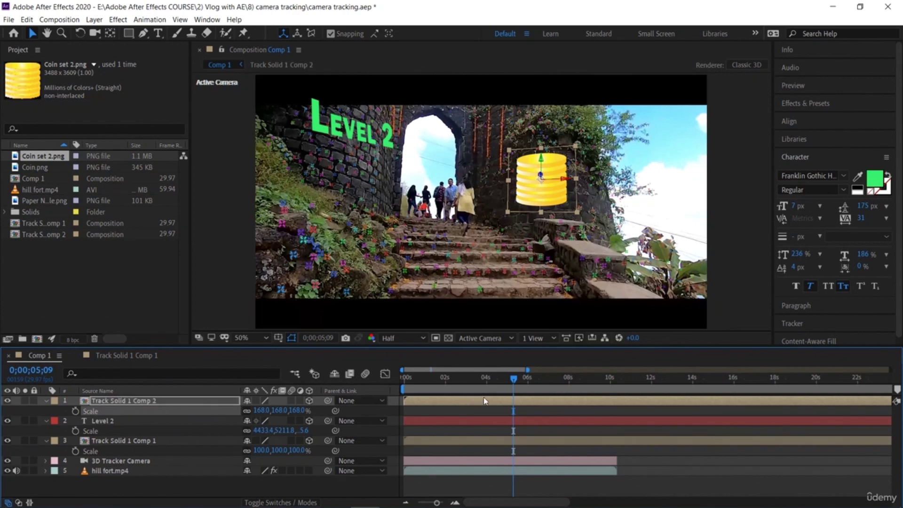
# Step: Play the scene from the start and, at 0;00;00;28, shift the coin stack slightly right and down toward the stairs
pyautogui.moveTo(513, 380); pyautogui.dragTo(378, 374)
pyautogui.press('space')
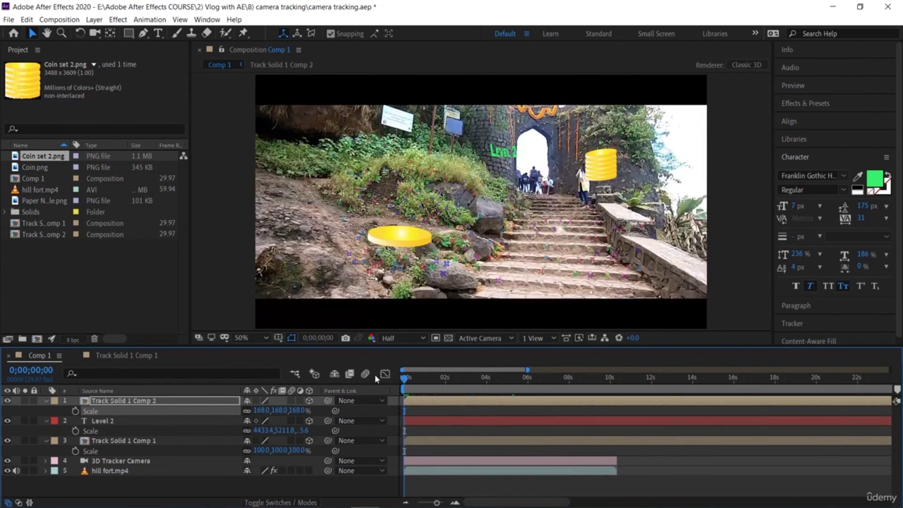
pyautogui.press('space')
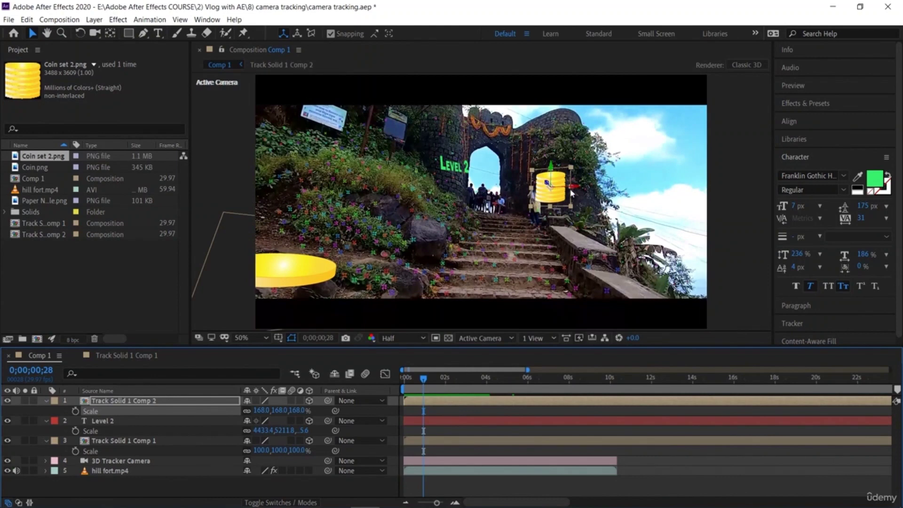
pyautogui.moveTo(574, 187); pyautogui.dragTo(613, 198)
pyautogui.moveTo(560, 168); pyautogui.dragTo(571, 229)
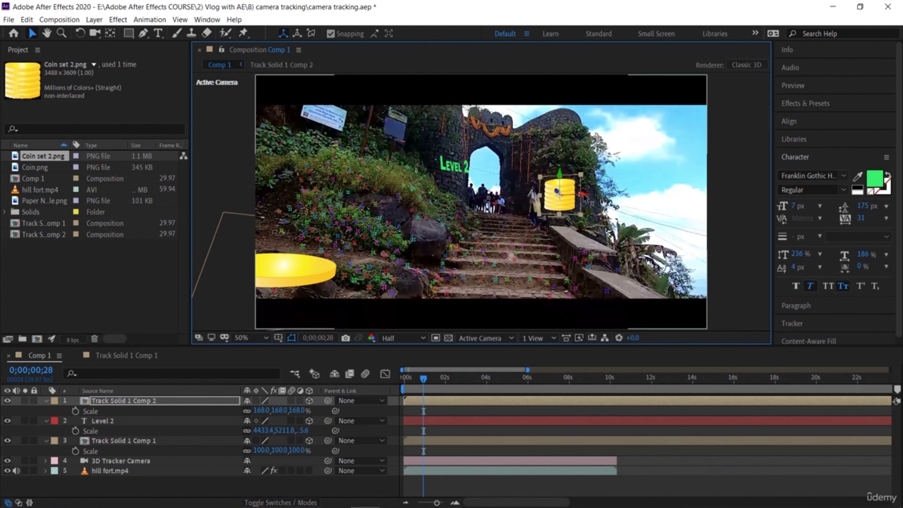
# Step: Preview the coin stack's tracking from 0;00;00;28 and return to that frame
pyautogui.press('space')
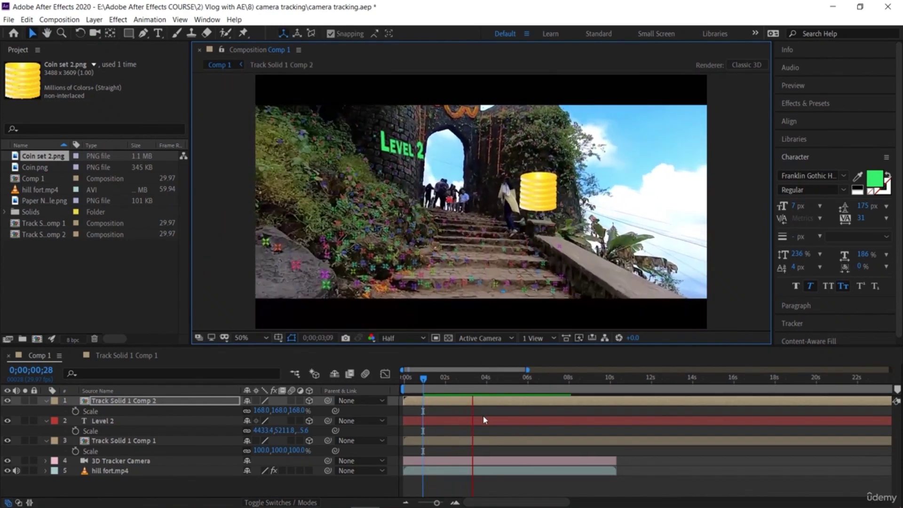
pyautogui.press('space')
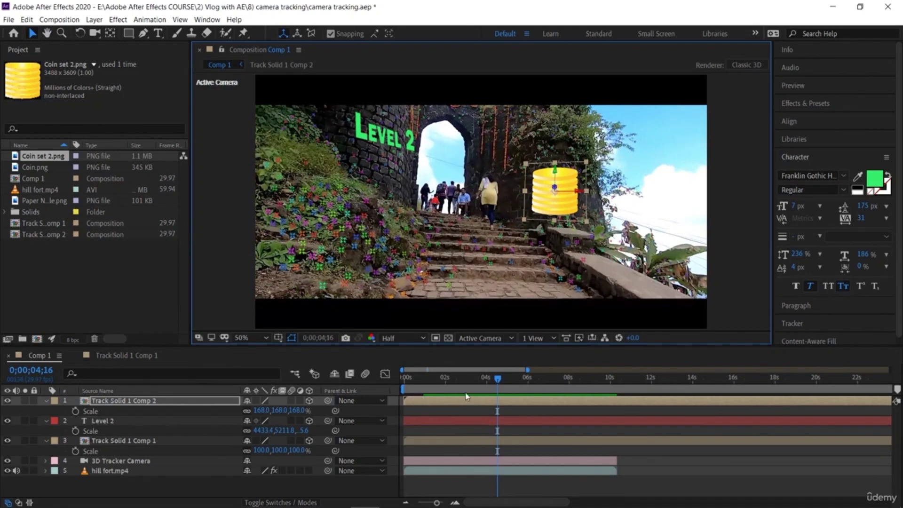
pyautogui.moveTo(497, 380); pyautogui.dragTo(423, 407)
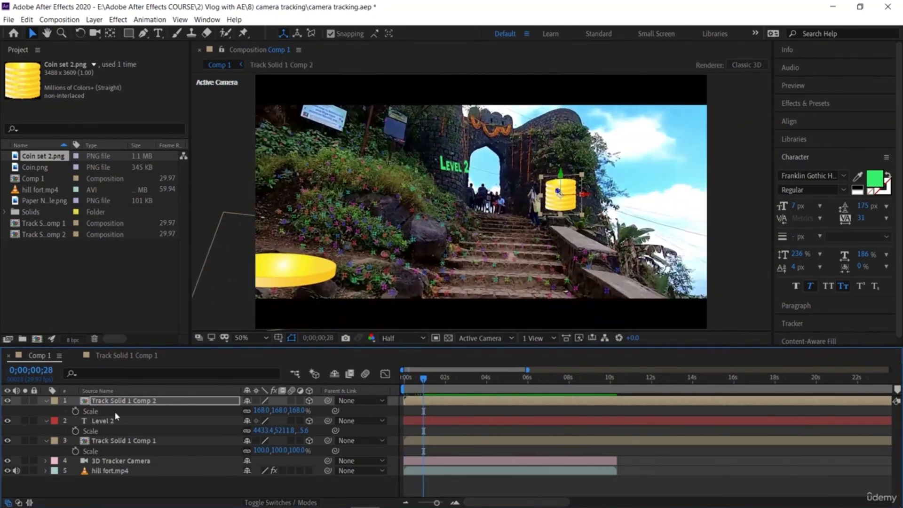
# Step: Enlarge the Level 2 text beside the gateway to a scale of about 5841.1 by 10843.2 %
pyautogui.click(47, 401)
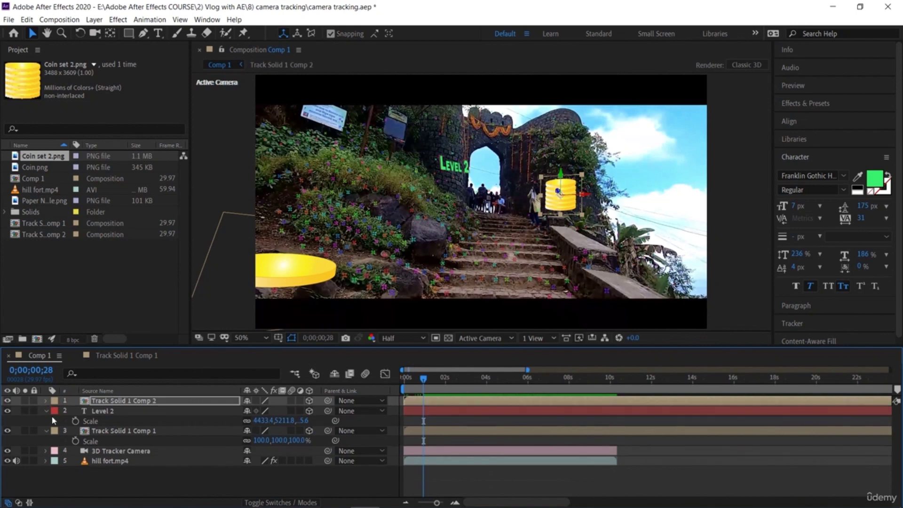
pyautogui.click(106, 412)
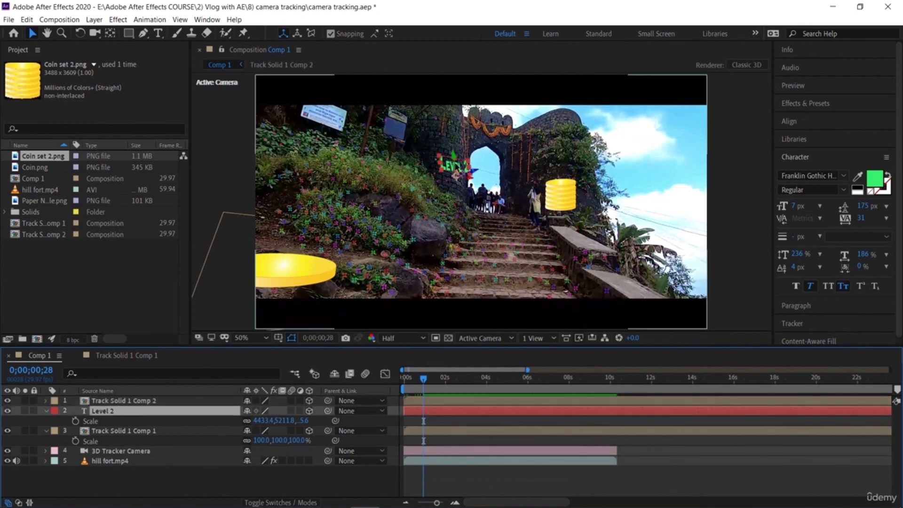
pyautogui.moveTo(440, 160); pyautogui.dragTo(432, 135)
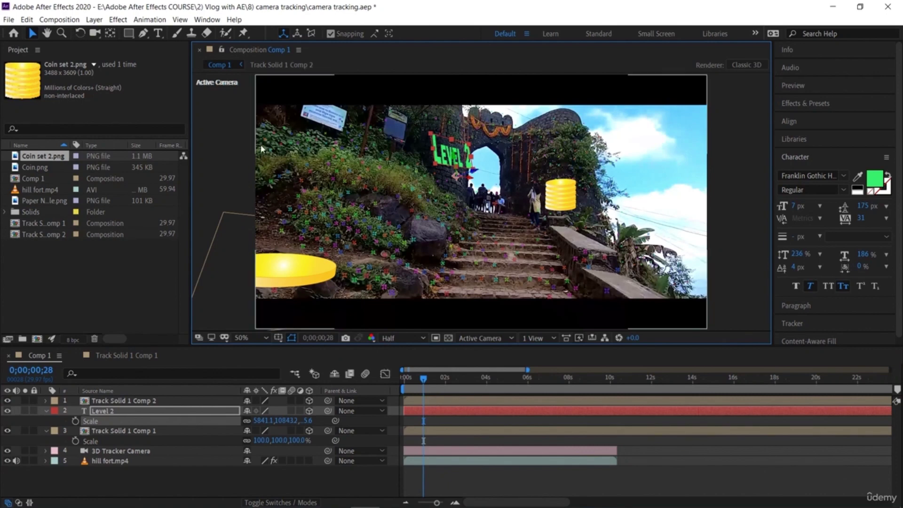
# Step: Rotate the Level 2 text to Y 31° and Z 10°
pyautogui.click(154, 412)
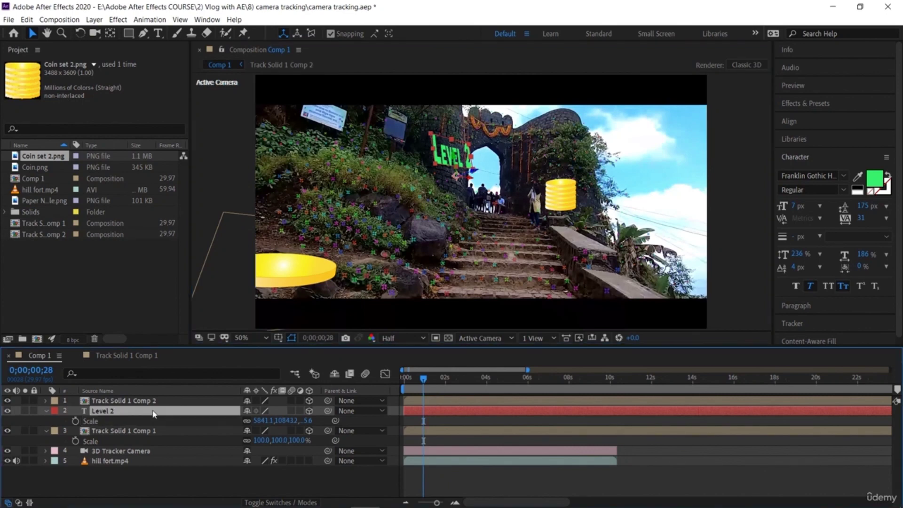
pyautogui.press('r')
pyautogui.moveTo(265, 444)
pyautogui.mouseDown()
pyautogui.moveTo(278, 445)
pyautogui.moveTo(270, 458)
pyautogui.moveTo(273, 451)
pyautogui.mouseUp()
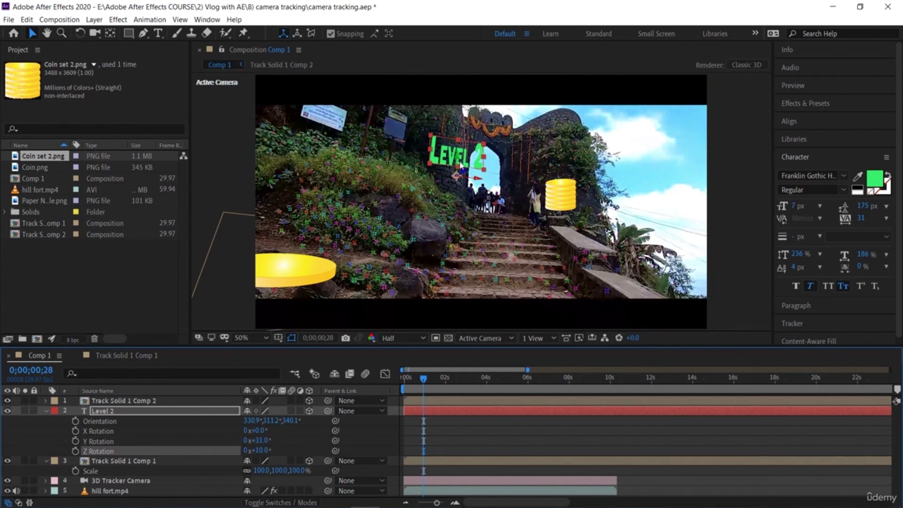
# Step: Move the Level 2 text onto the wall above the coin stack and set its rotation to X -3°, Y 79° and Z 9°
pyautogui.moveTo(457, 159); pyautogui.dragTo(567, 172)
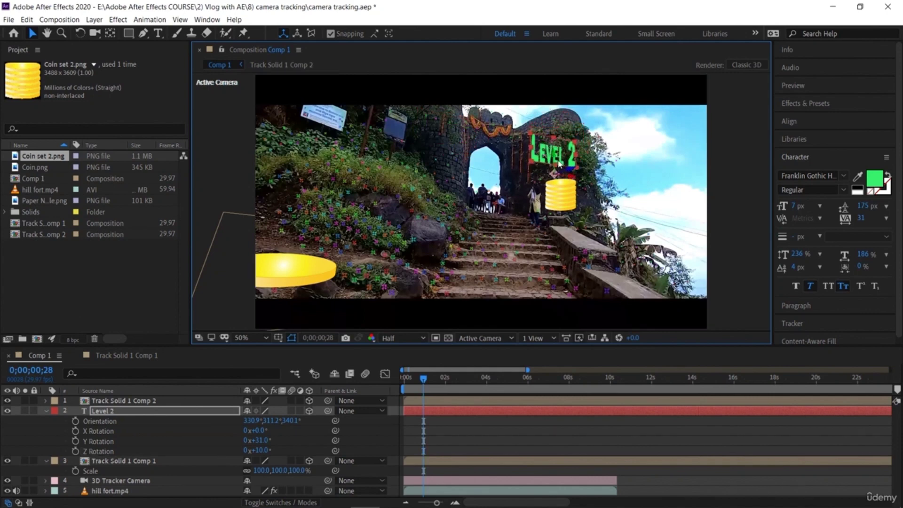
pyautogui.moveTo(266, 450); pyautogui.dragTo(298, 452)
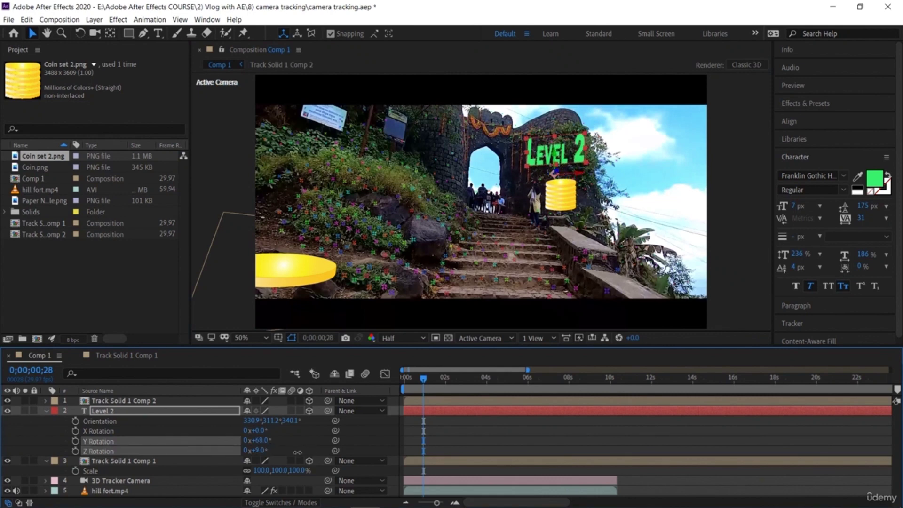
pyautogui.moveTo(297, 452); pyautogui.dragTo(303, 452)
pyautogui.moveTo(259, 431); pyautogui.dragTo(258, 431)
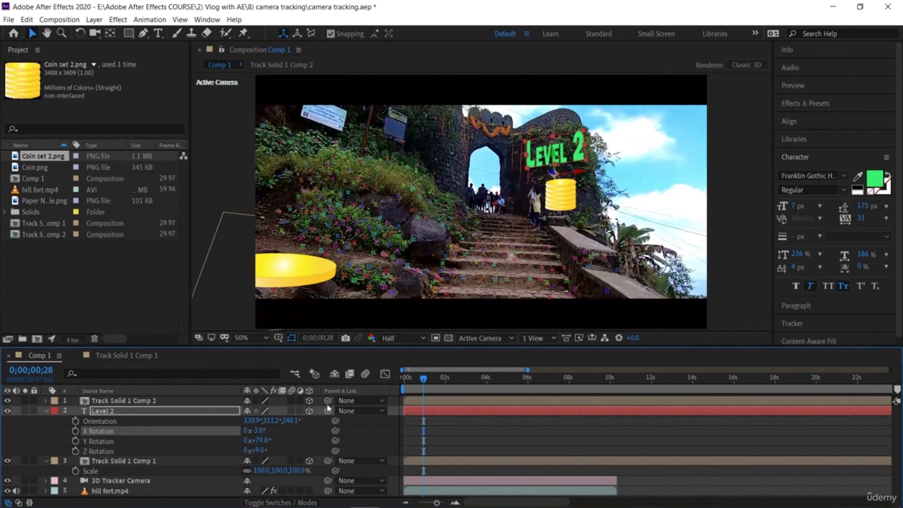
# Step: Preview the composition from 0;00;00;00 to check the repositioned Level 2 text and the coin stack
pyautogui.moveTo(421, 378); pyautogui.dragTo(392, 375)
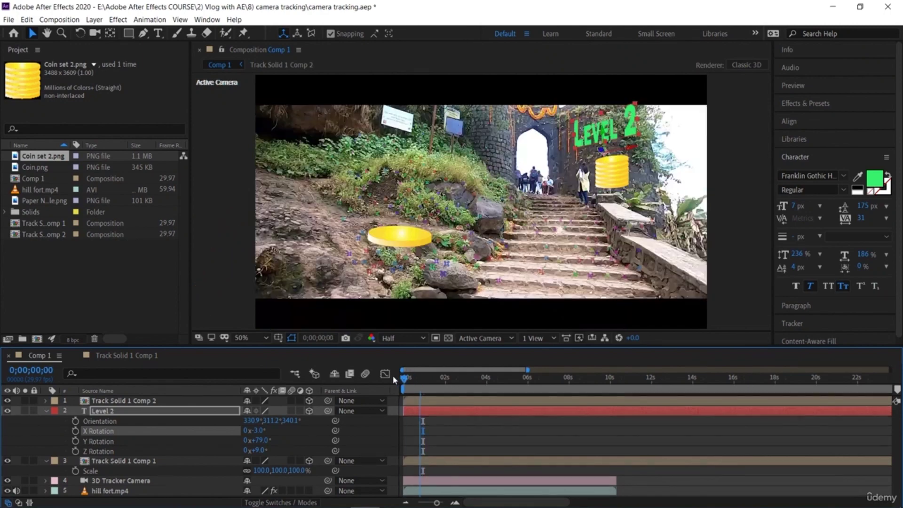
pyautogui.press('space')
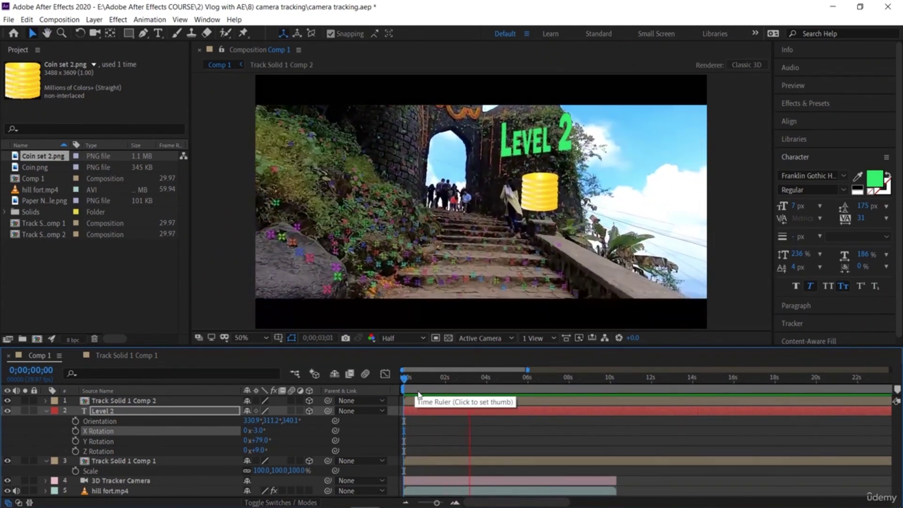
# Step: At 0;00;01;07, apply the Rotate Hue preset from the Fill and Stroke text animation presets to the Level 2 layer
pyautogui.press('space')
pyautogui.moveTo(547, 135); pyautogui.dragTo(543, 143)
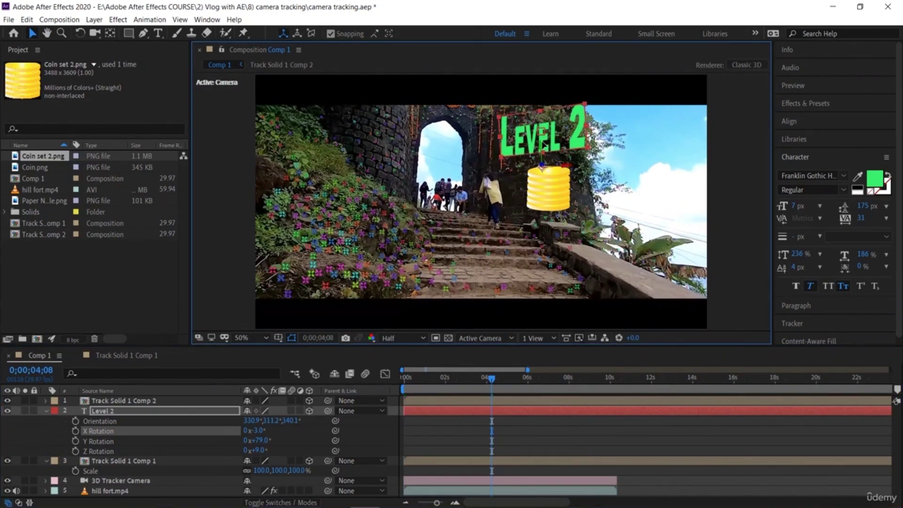
pyautogui.moveTo(492, 377); pyautogui.dragTo(430, 416)
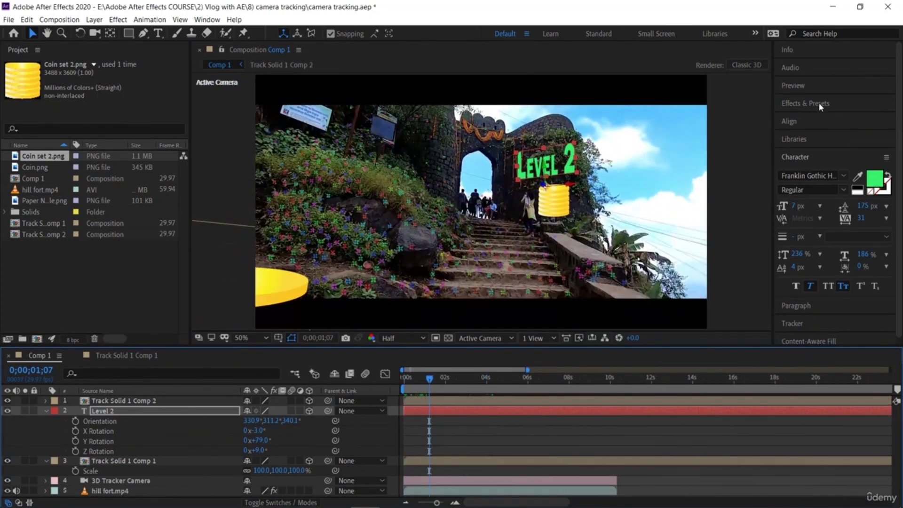
pyautogui.click(818, 103)
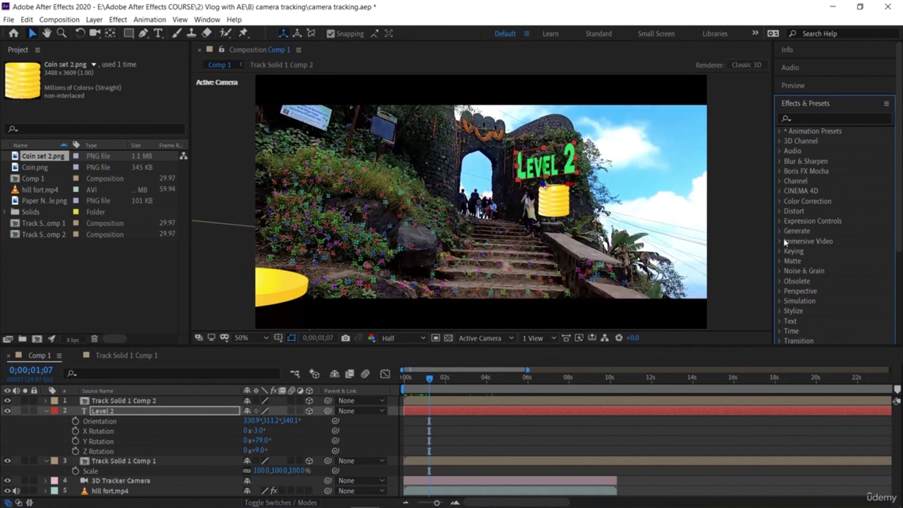
pyautogui.click(778, 131)
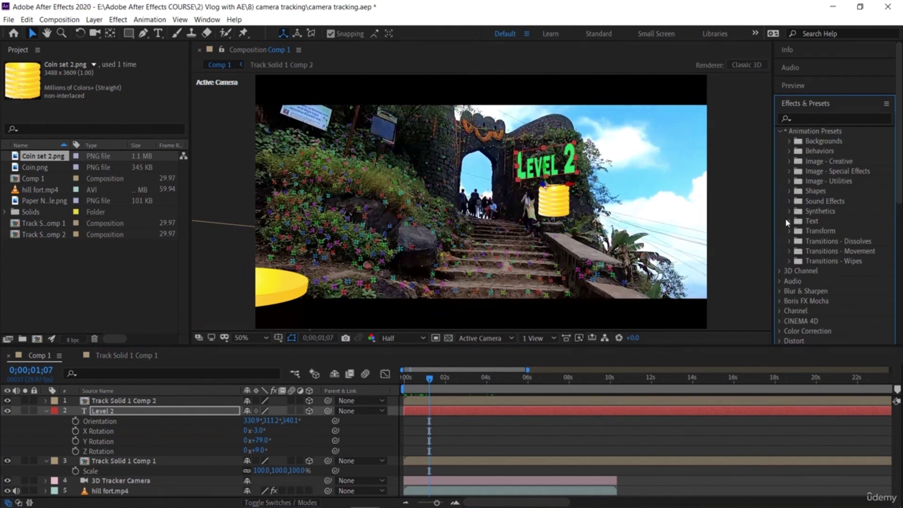
pyautogui.click(787, 221)
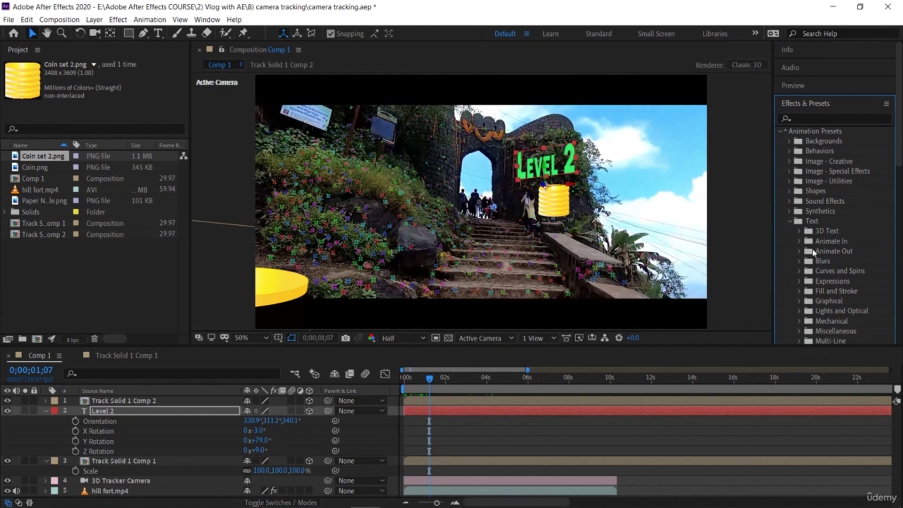
pyautogui.click(800, 291)
pyautogui.scroll(-3, 824, 310)
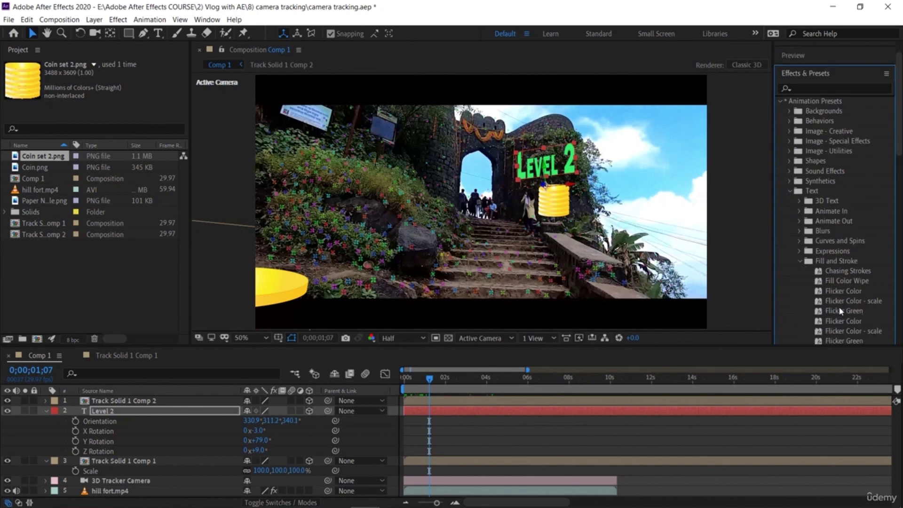
pyautogui.scroll(-2, 841, 256)
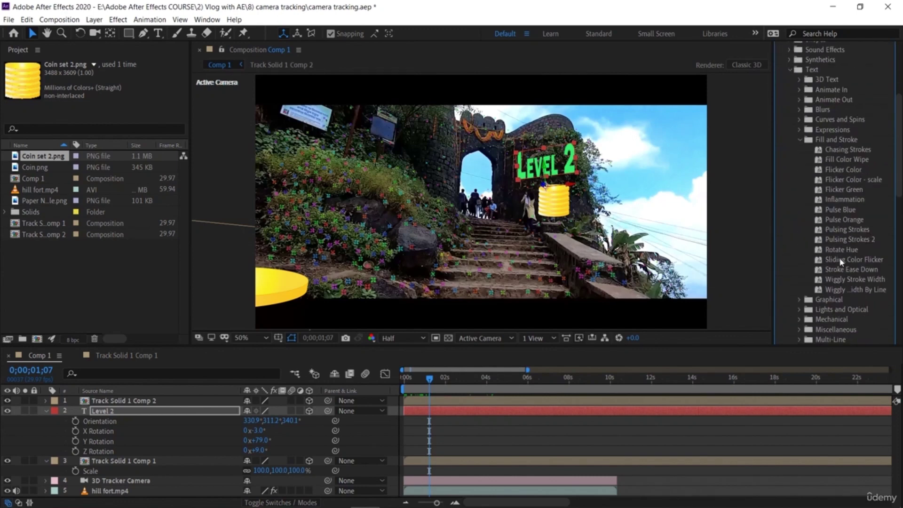
pyautogui.moveTo(841, 250); pyautogui.dragTo(195, 417)
# Step: Preview the Level 2 text's hue animation from 0;00;00;00, return to the start and save the project
pyautogui.moveTo(435, 385); pyautogui.dragTo(340, 384)
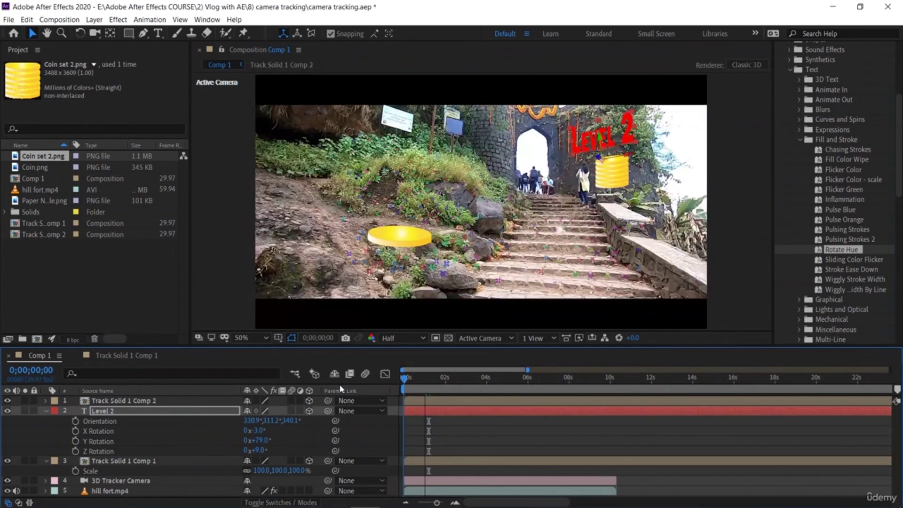
pyautogui.press('space')
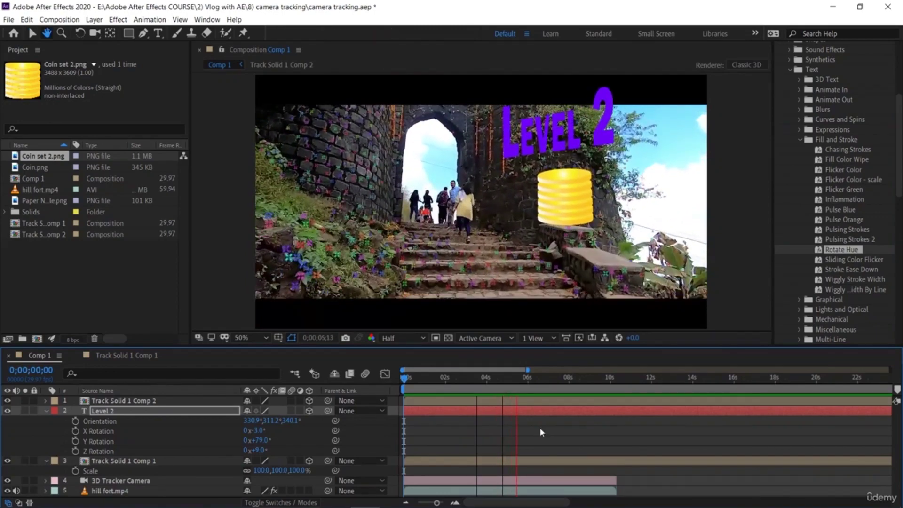
pyautogui.press('space')
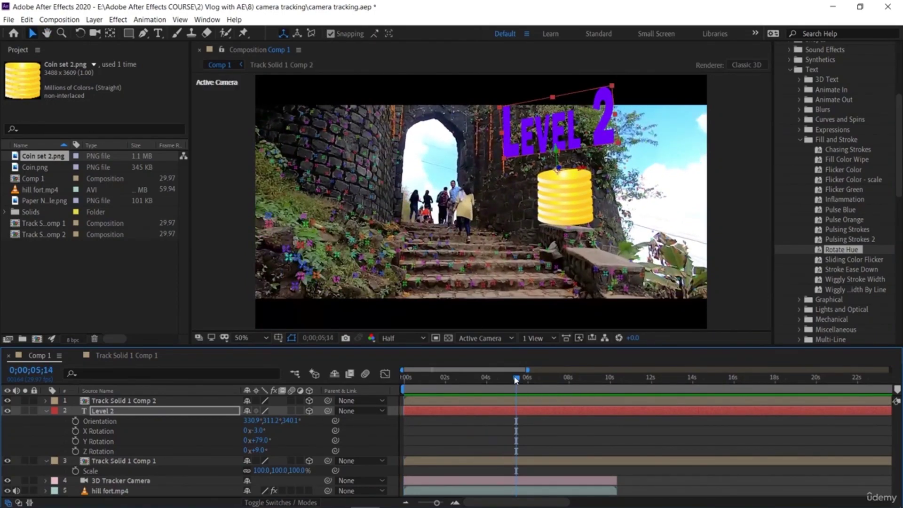
pyautogui.moveTo(515, 379); pyautogui.dragTo(405, 379)
pyautogui.hotkey('ctrl', 's')
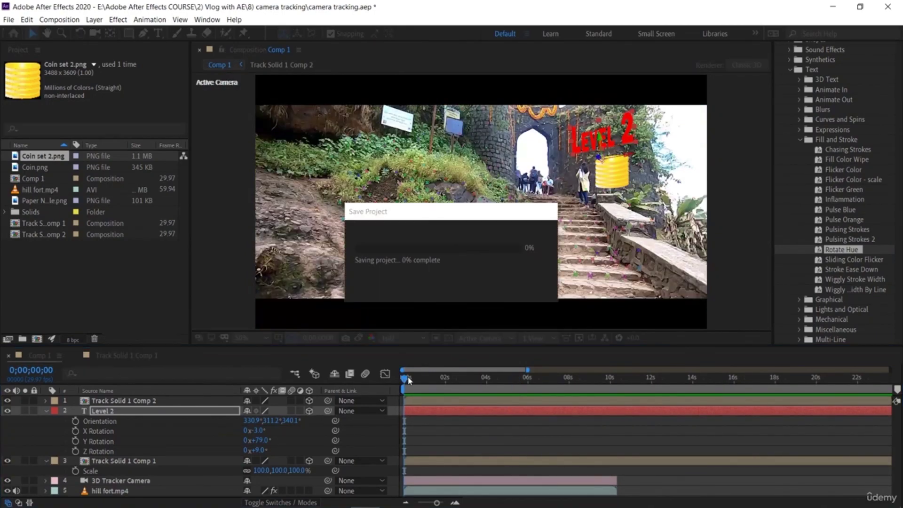
# Step: Collapse the Level 2 layer's properties and preview the composition again to check the text and coin stack
pyautogui.click(47, 410)
pyautogui.press('space')
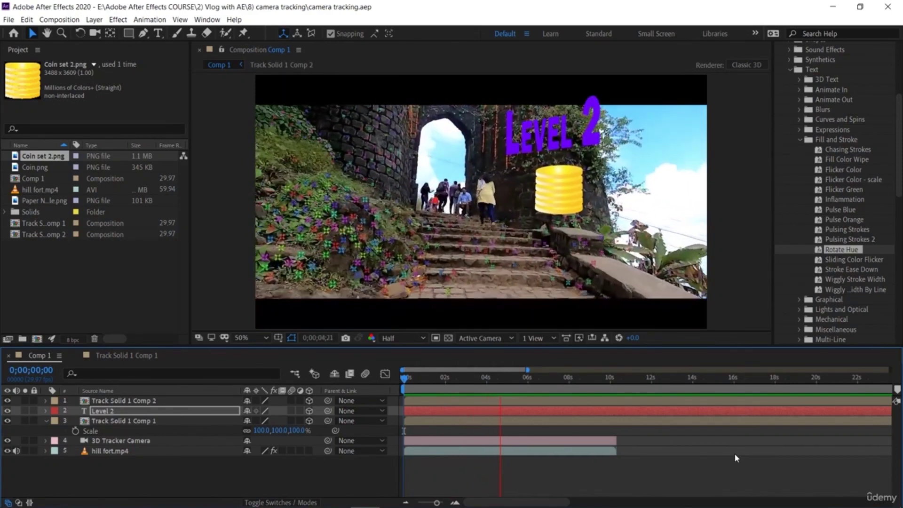
pyautogui.press('space')
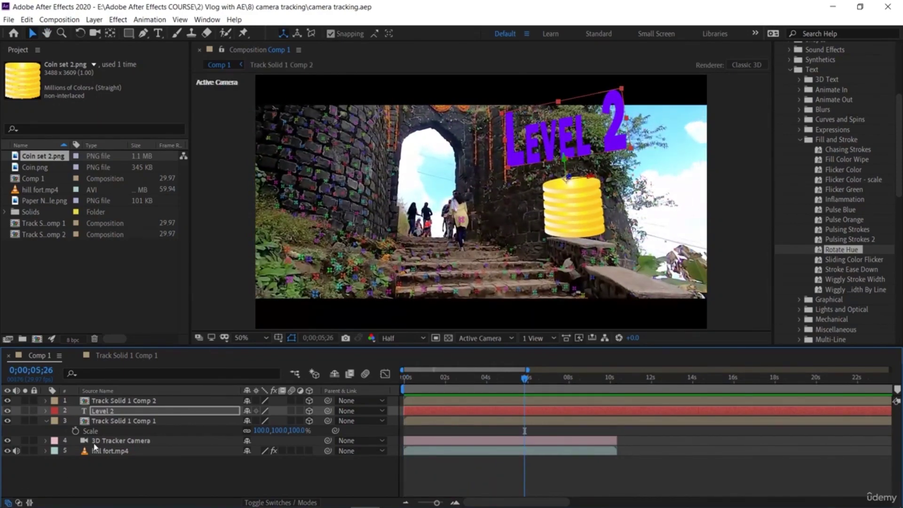
# Step: Turn off Render Track Points in the 3D Camera Tracker effect of hill fort.mp4 and return to the composition view
pyautogui.doubleClick(97, 450)
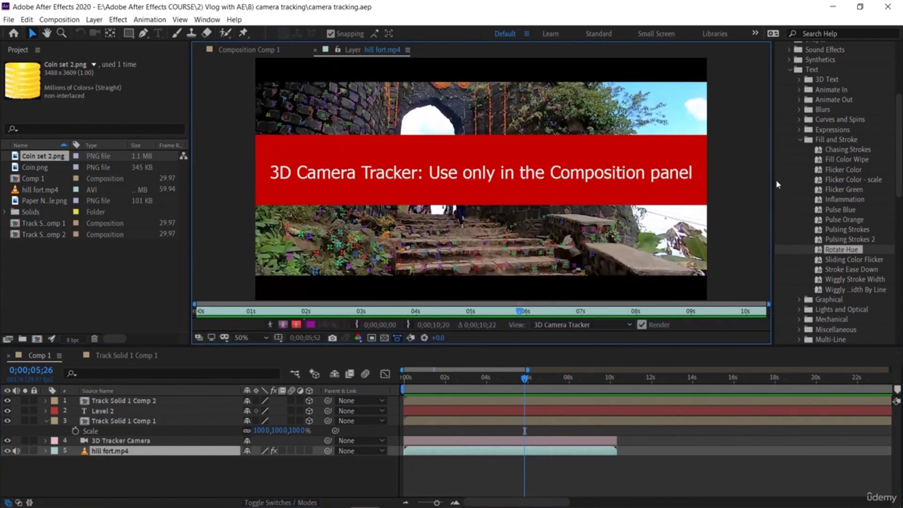
pyautogui.scroll(10, 811, 141)
pyautogui.click(820, 104)
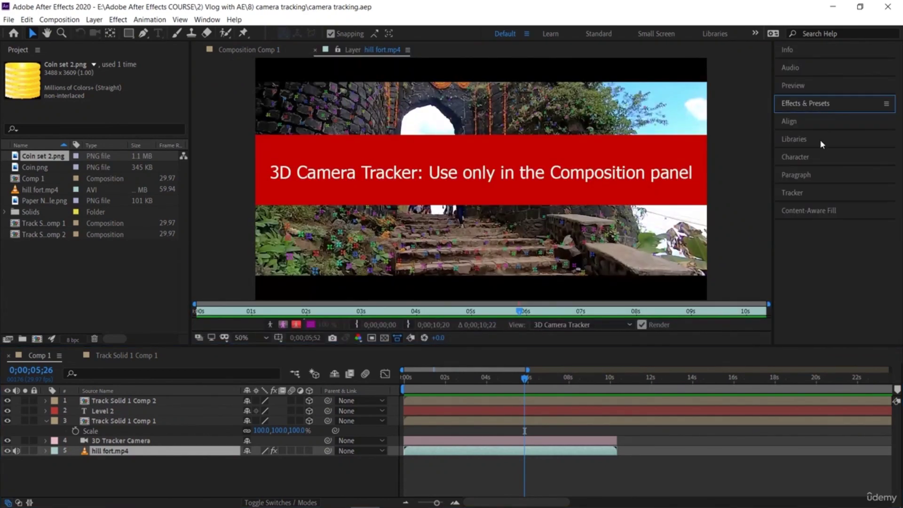
pyautogui.click(816, 194)
pyautogui.click(812, 212)
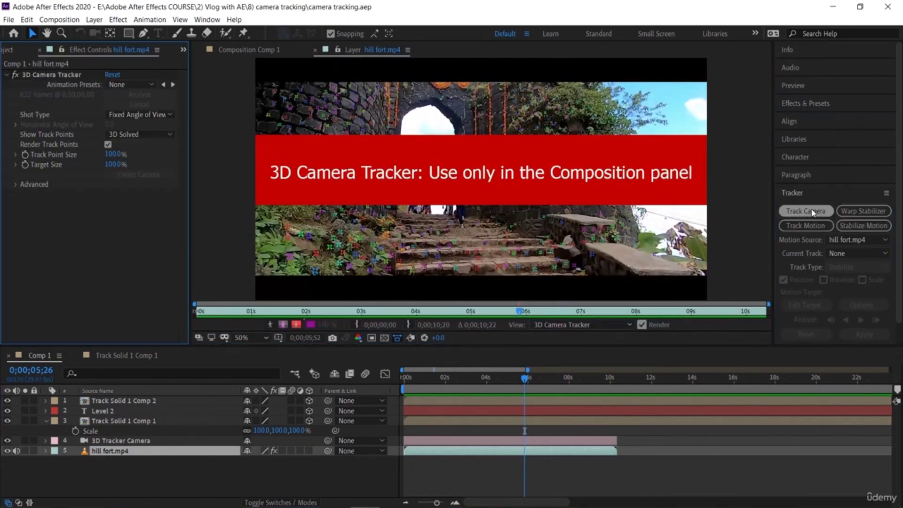
pyautogui.click(108, 144)
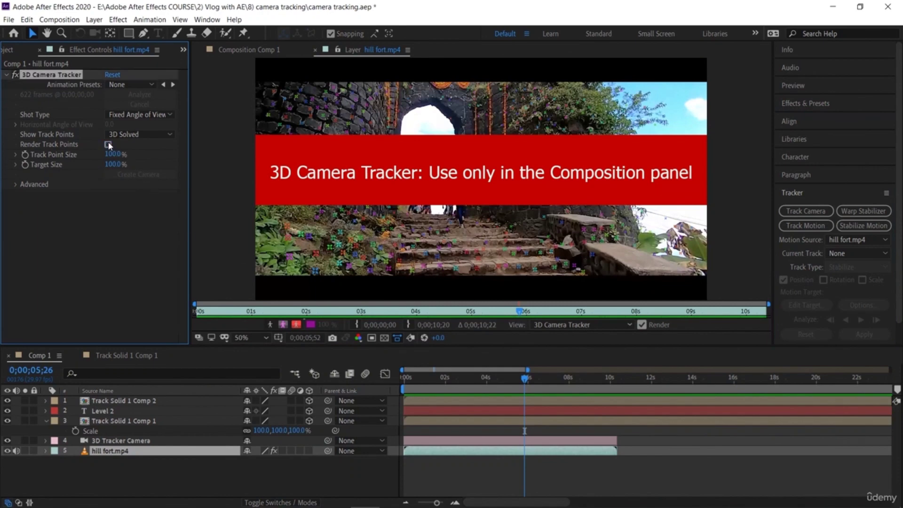
pyautogui.click(315, 50)
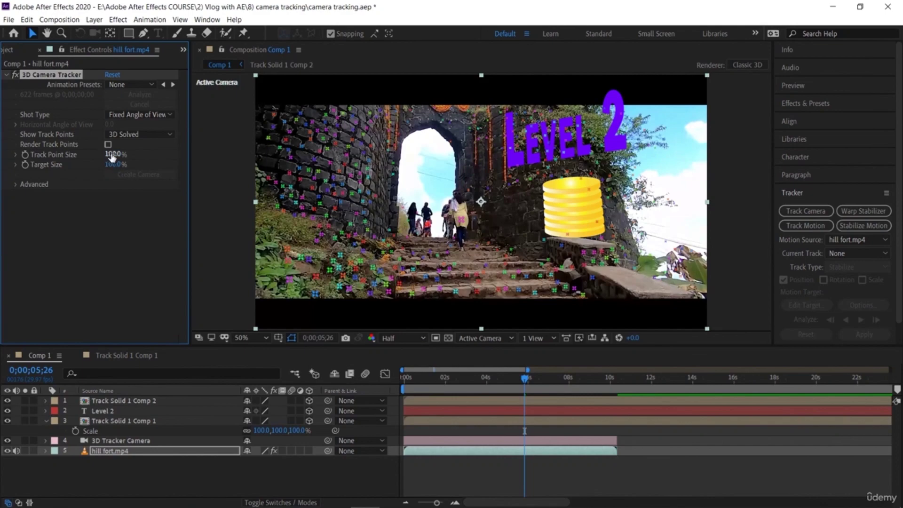
# Step: Preview the composition from 0;00;00;04 and go back to 0;00;07;05 to examine where the text leaves the frame
pyautogui.moveTo(527, 382); pyautogui.dragTo(399, 386)
pyautogui.press('space')
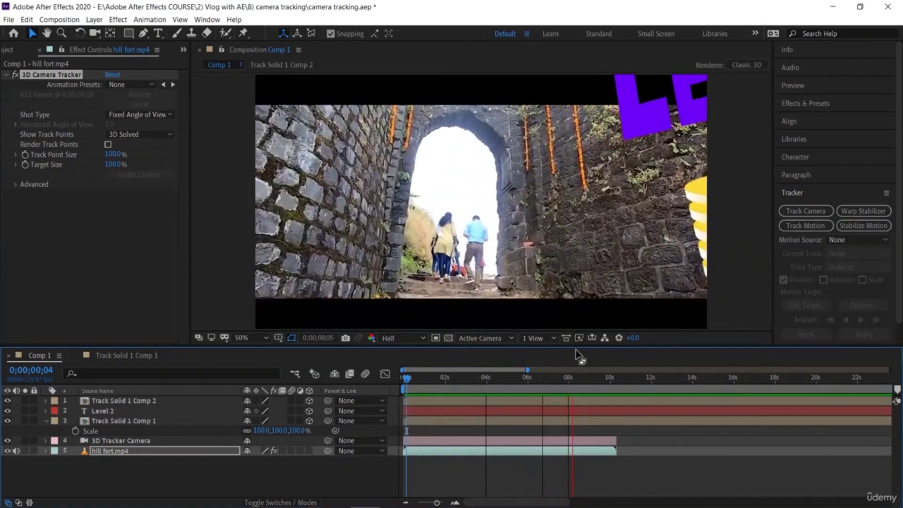
pyautogui.moveTo(595, 379); pyautogui.dragTo(552, 388)
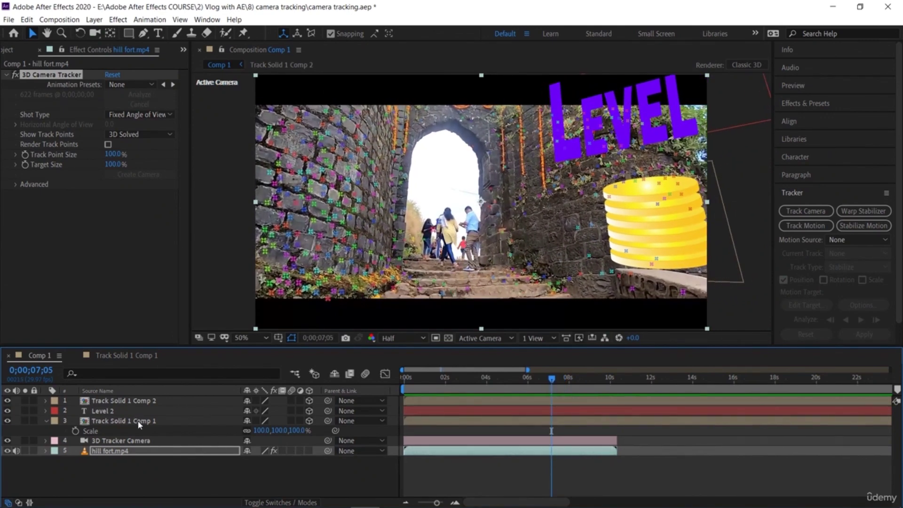
# Step: Expand the transform properties of the Level 2 layer
pyautogui.click(119, 414)
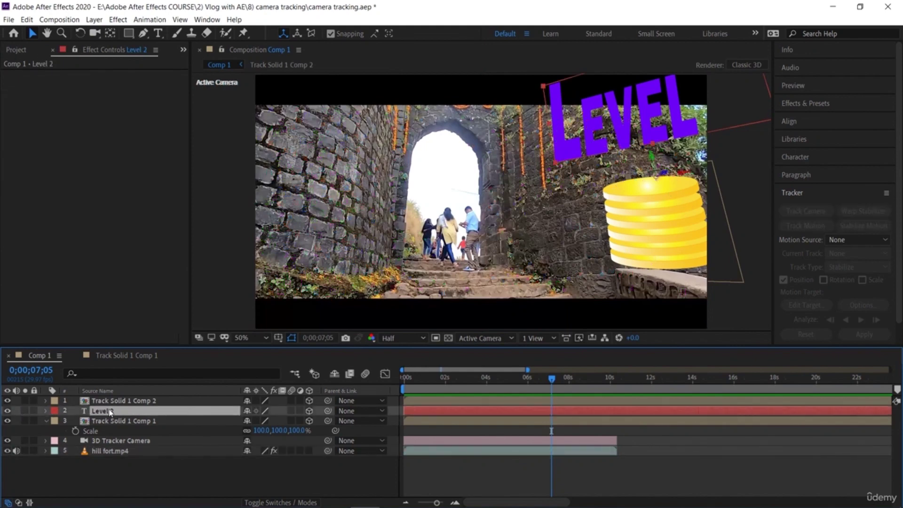
pyautogui.press('End')
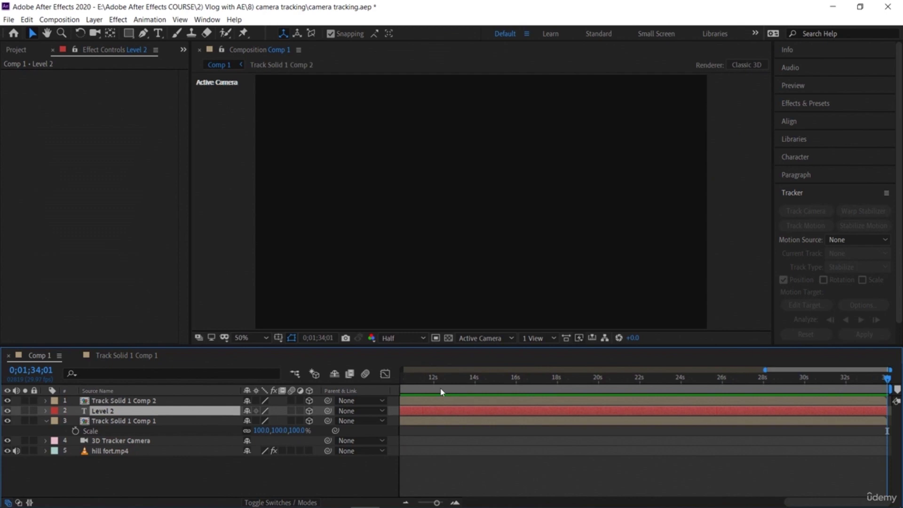
pyautogui.click(405, 502)
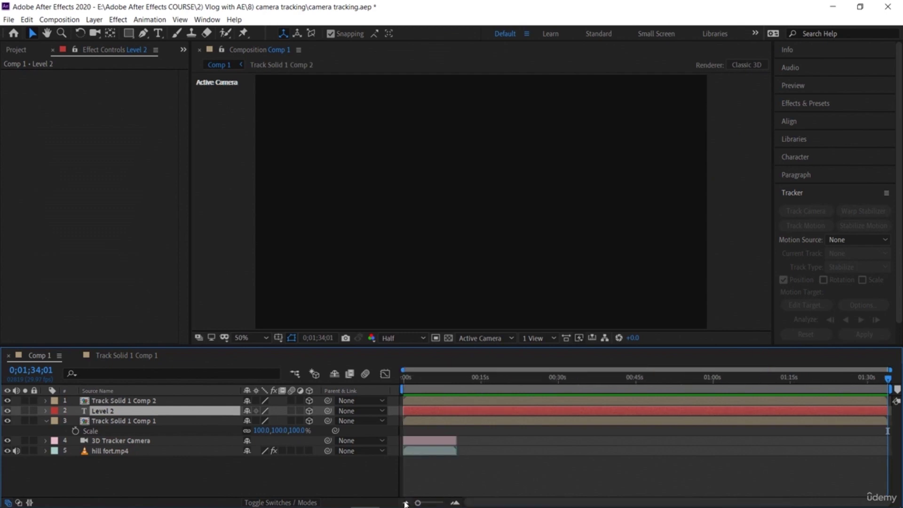
pyautogui.click(423, 421)
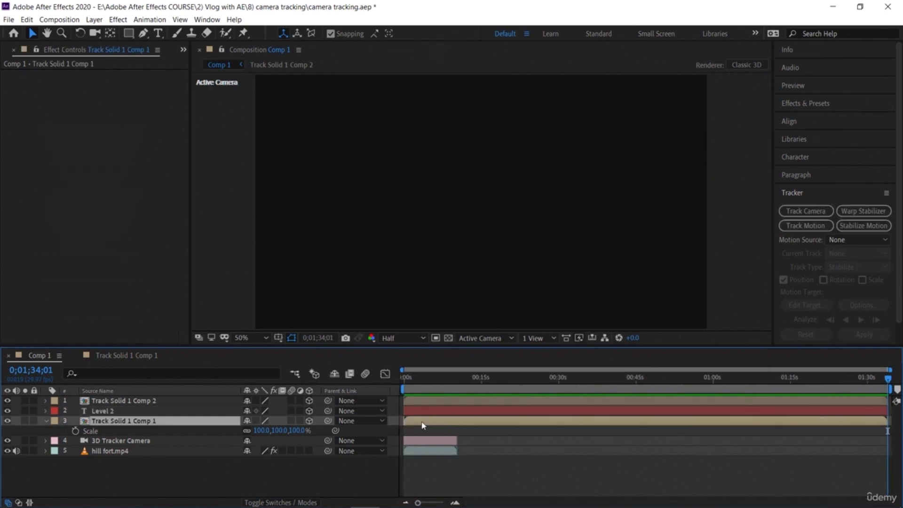
pyautogui.click(137, 411)
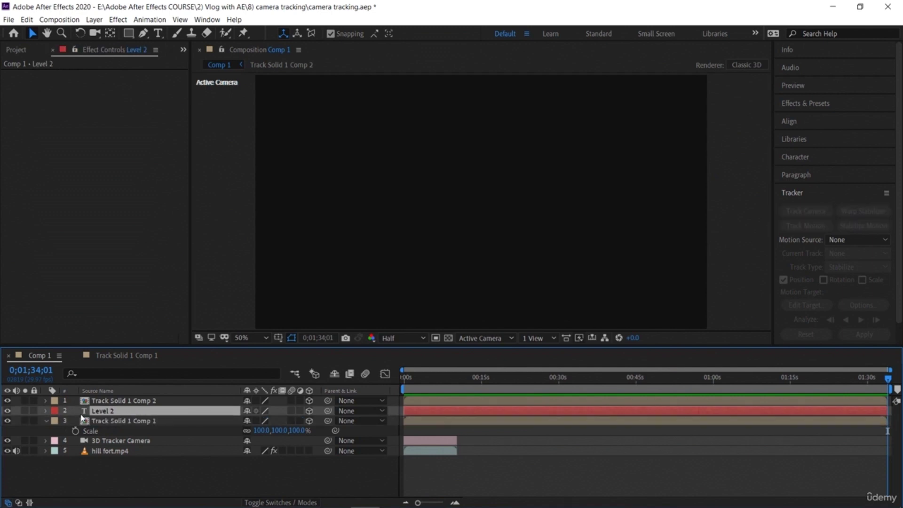
pyautogui.click(44, 411)
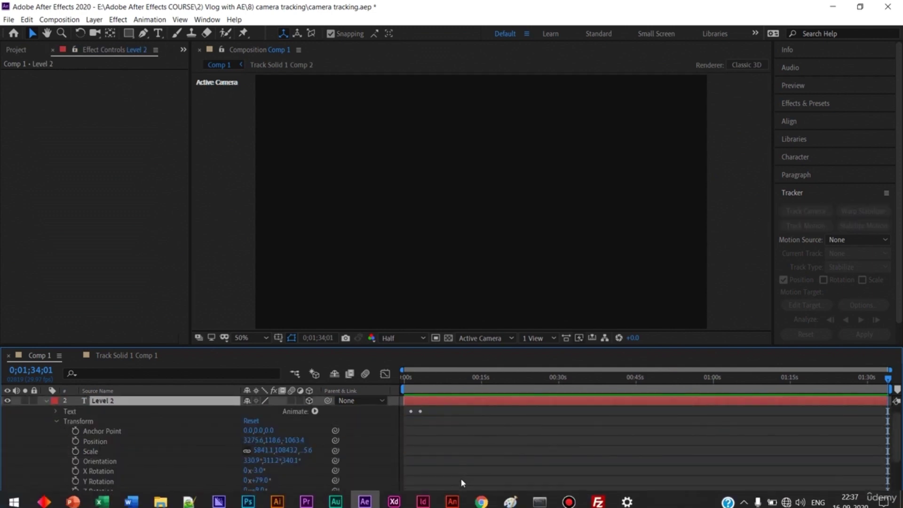
pyautogui.click(455, 502)
pyautogui.click(456, 503)
pyautogui.click(455, 502)
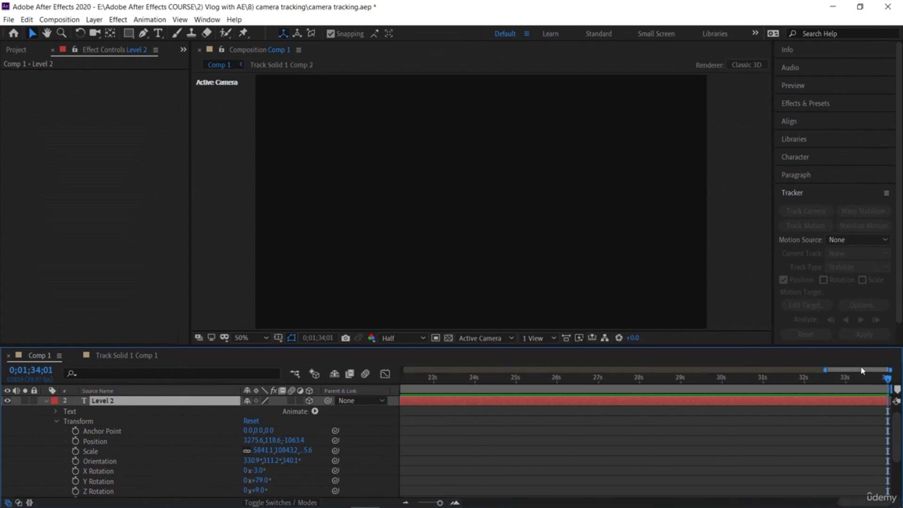
pyautogui.press('Home')
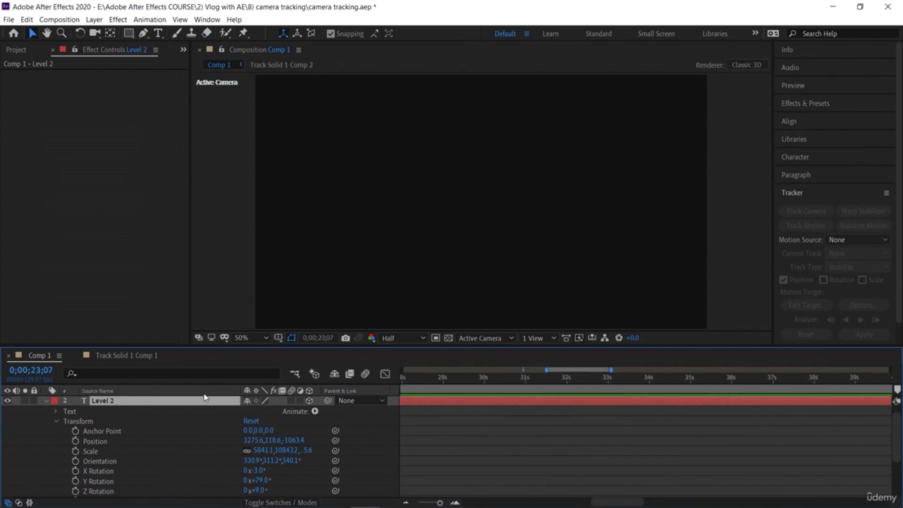
# Step: Fade out the Level 2 text with opacity keyframes of 100% at 0;00;07;02 and 0% at 0;00;08;01
pyautogui.moveTo(430, 418); pyautogui.dragTo(695, 462)
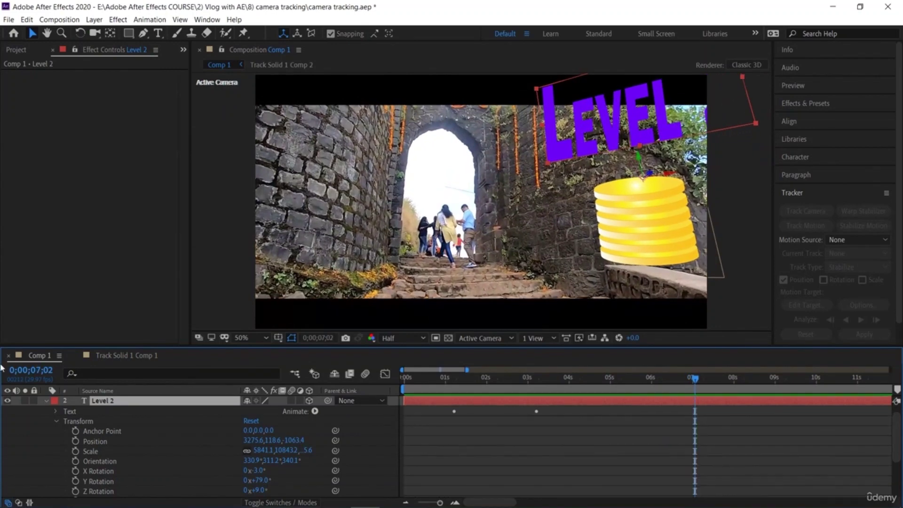
pyautogui.scroll(-3, 95, 449)
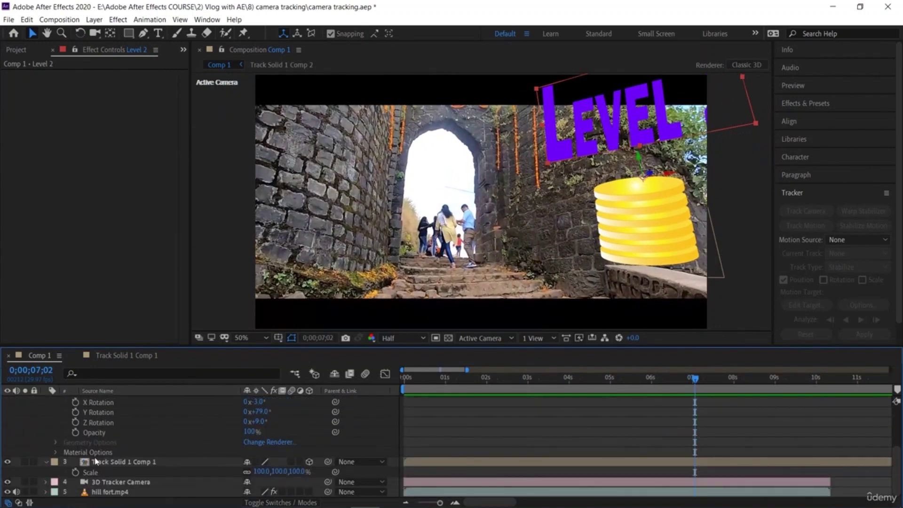
pyautogui.click(75, 432)
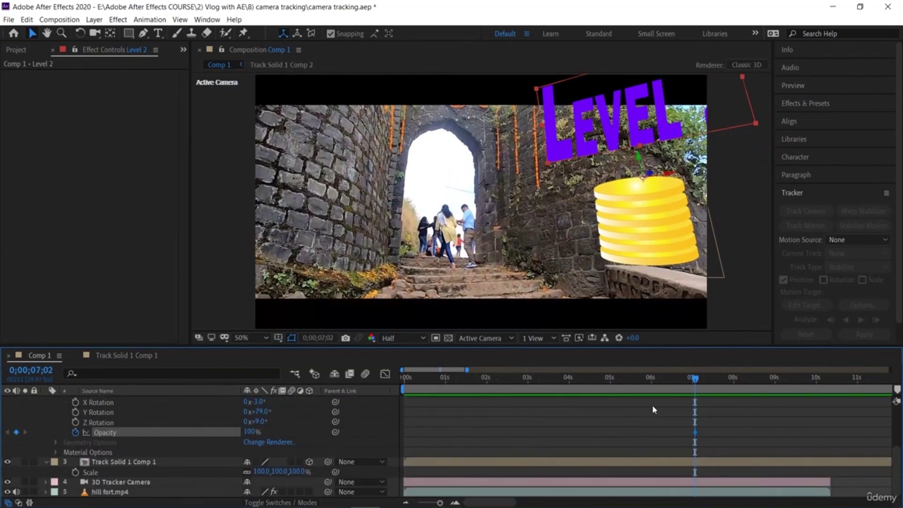
pyautogui.moveTo(699, 383); pyautogui.dragTo(734, 402)
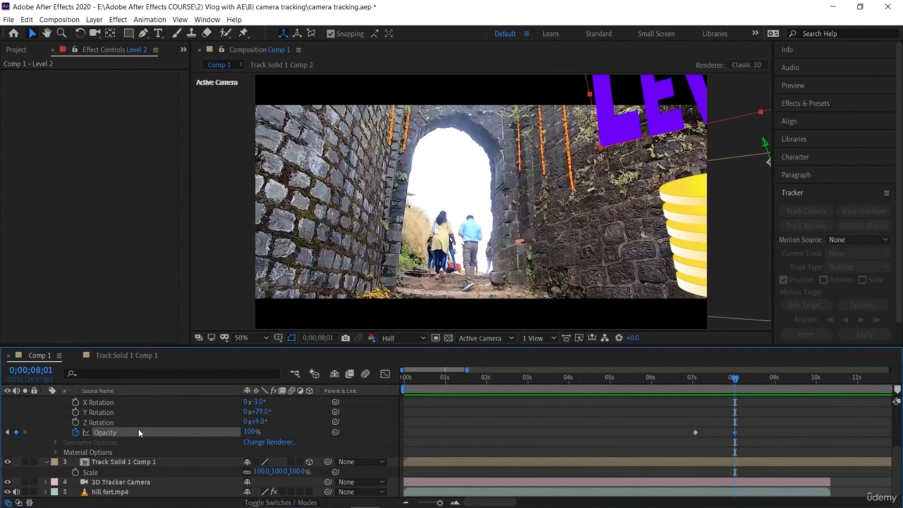
pyautogui.moveTo(140, 429); pyautogui.dragTo(102, 429)
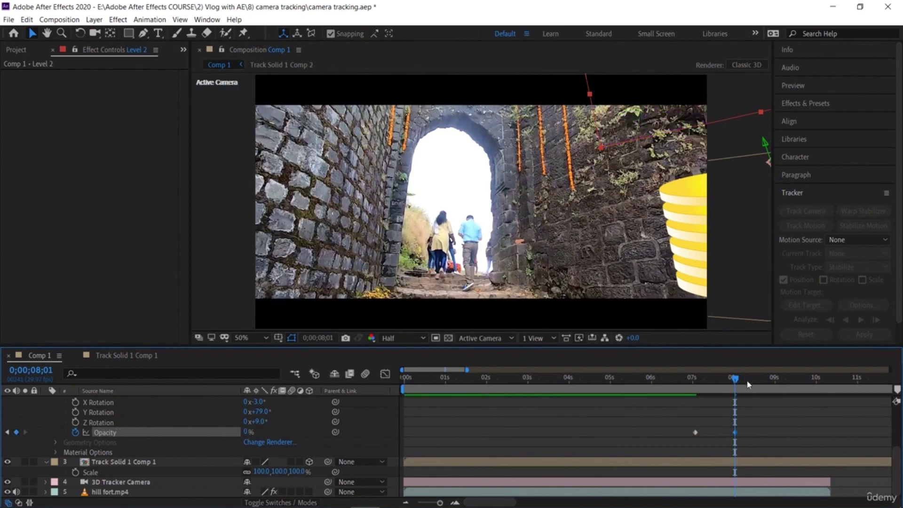
# Step: Preview the composition from 0;00;04;05 to check the Level 2 text's fade-out
pyautogui.moveTo(705, 379); pyautogui.dragTo(575, 381)
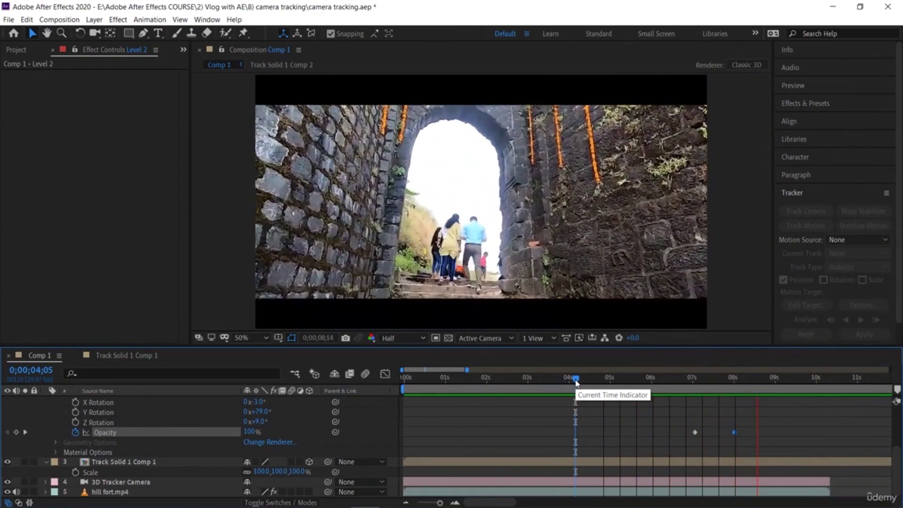
pyautogui.press('space')
pyautogui.scroll(4, 114, 413)
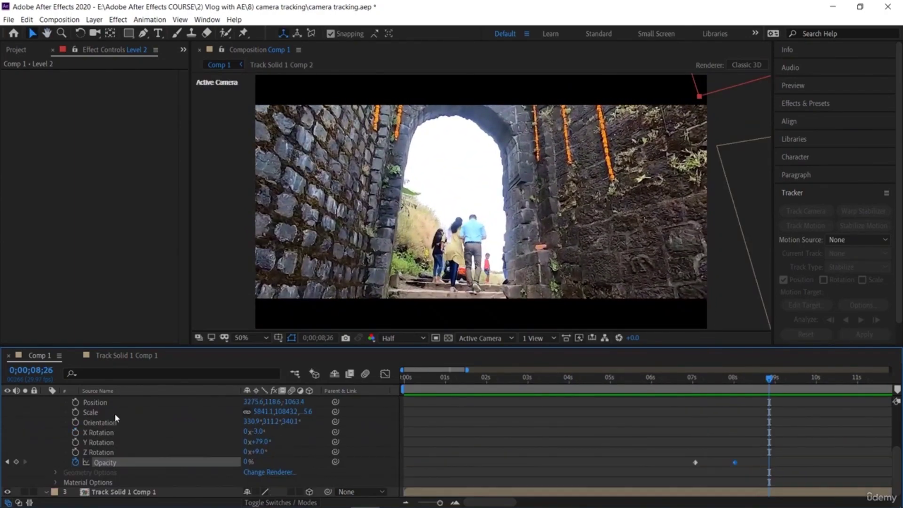